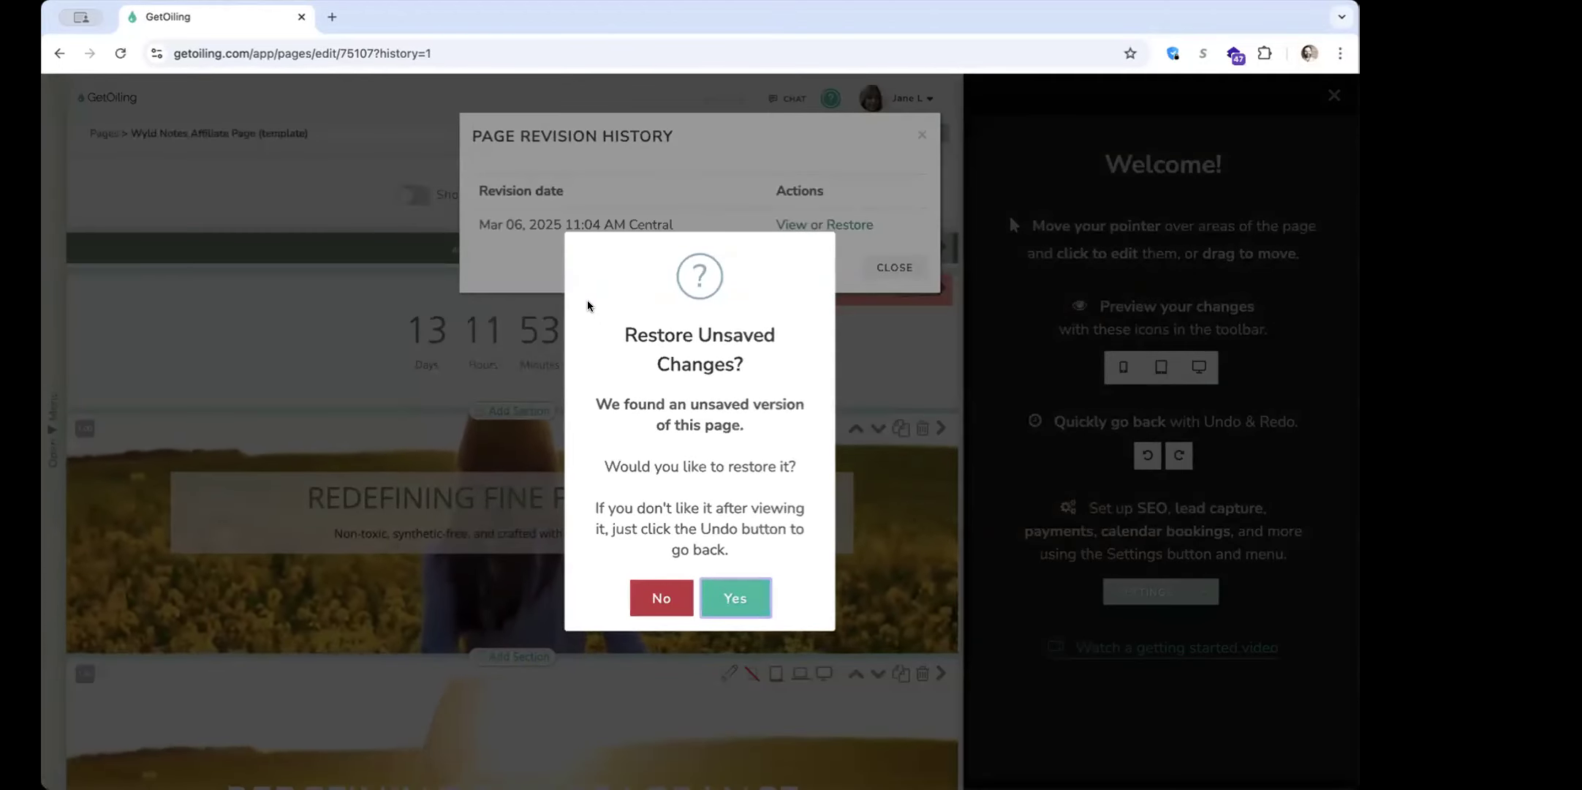
# Close the page revision history and create a new page from the Cassie Template Home Page without restoring unsaved changes
pyautogui.click(508, 432)
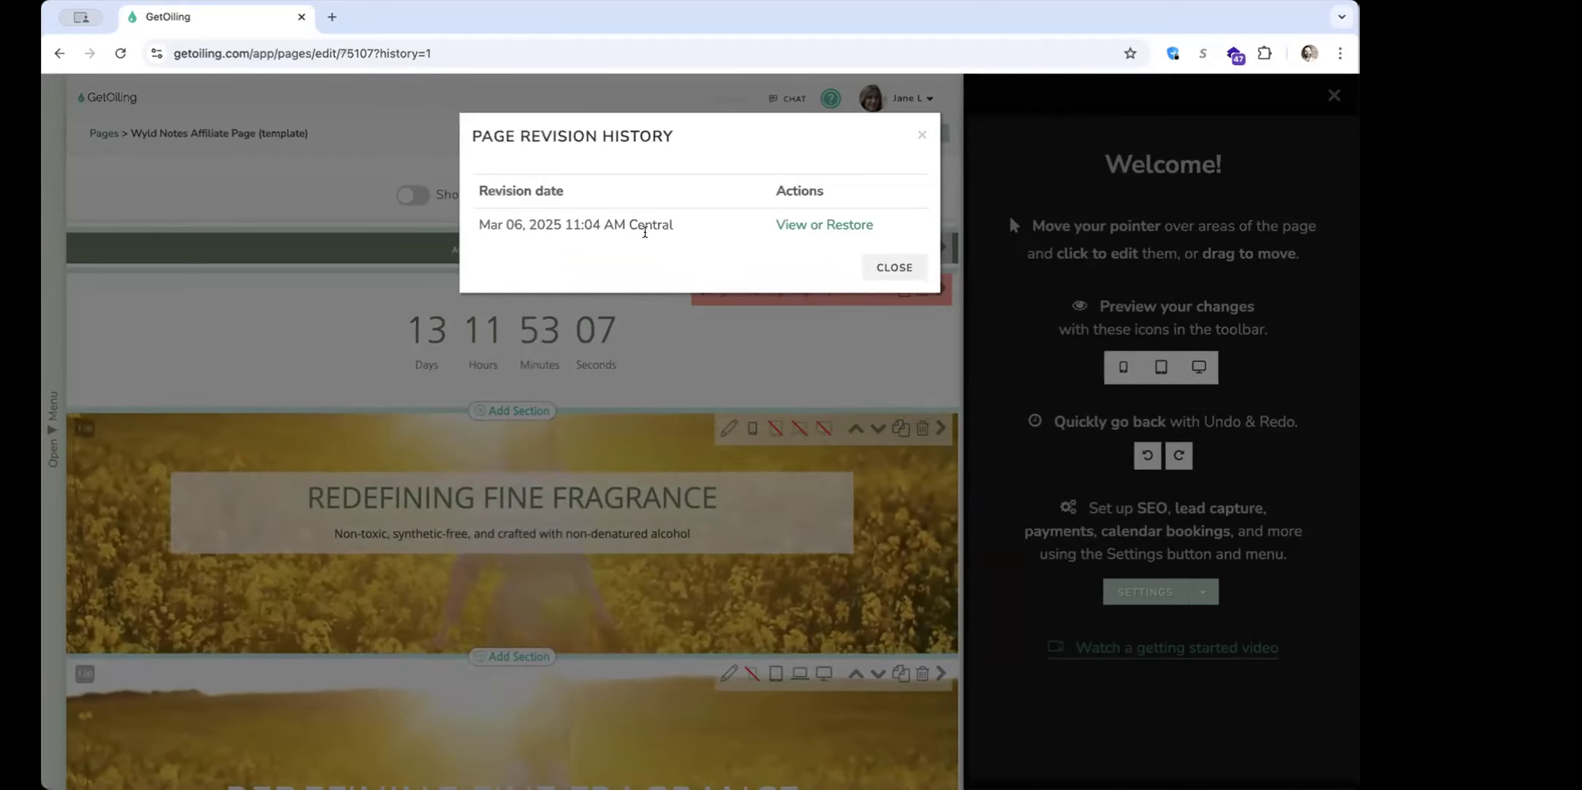
pyautogui.click(439, 373)
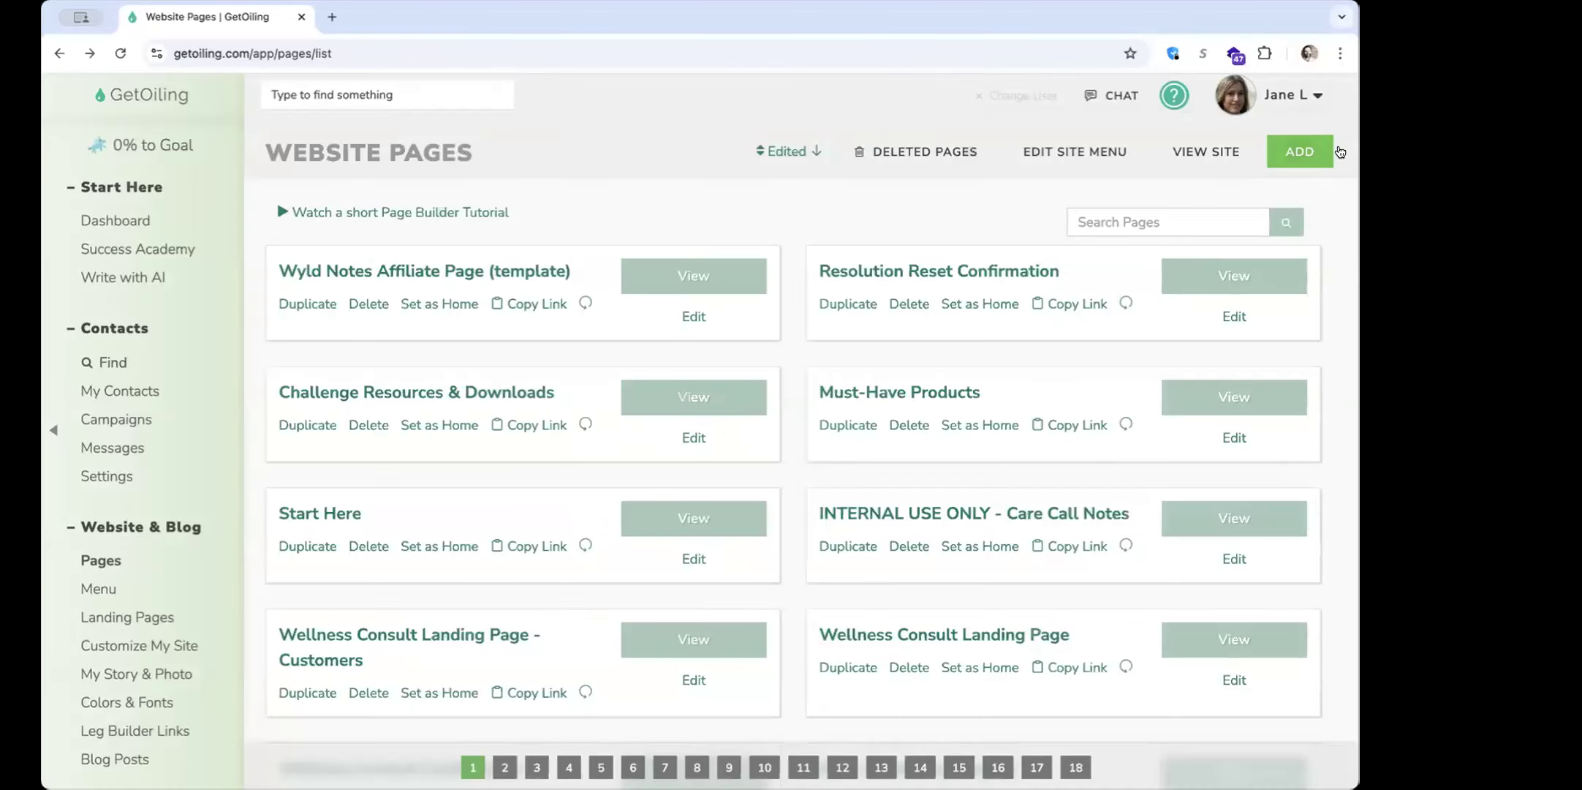
pyautogui.click(1305, 152)
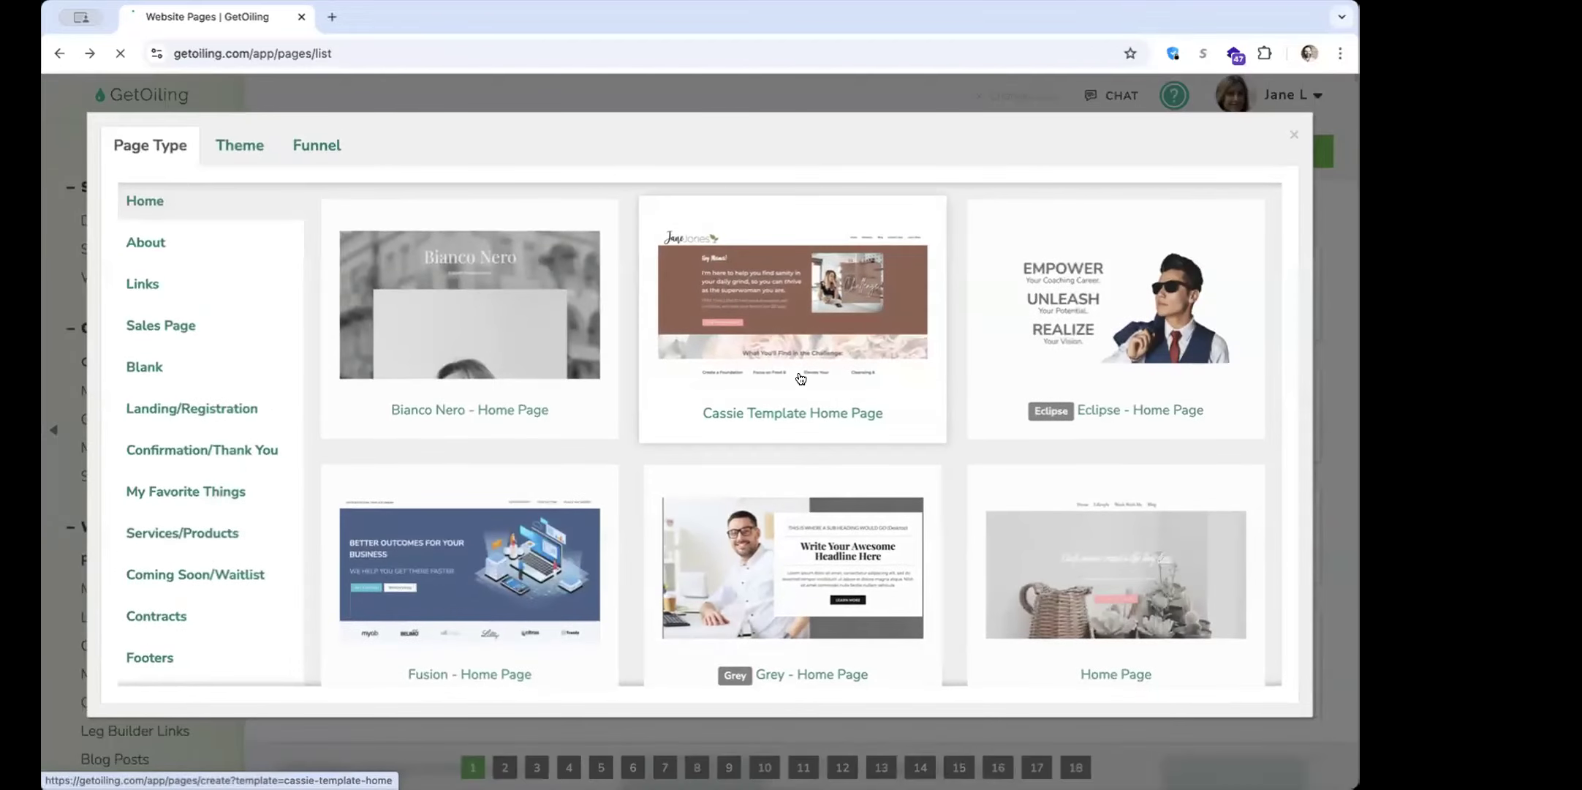
pyautogui.click(801, 378)
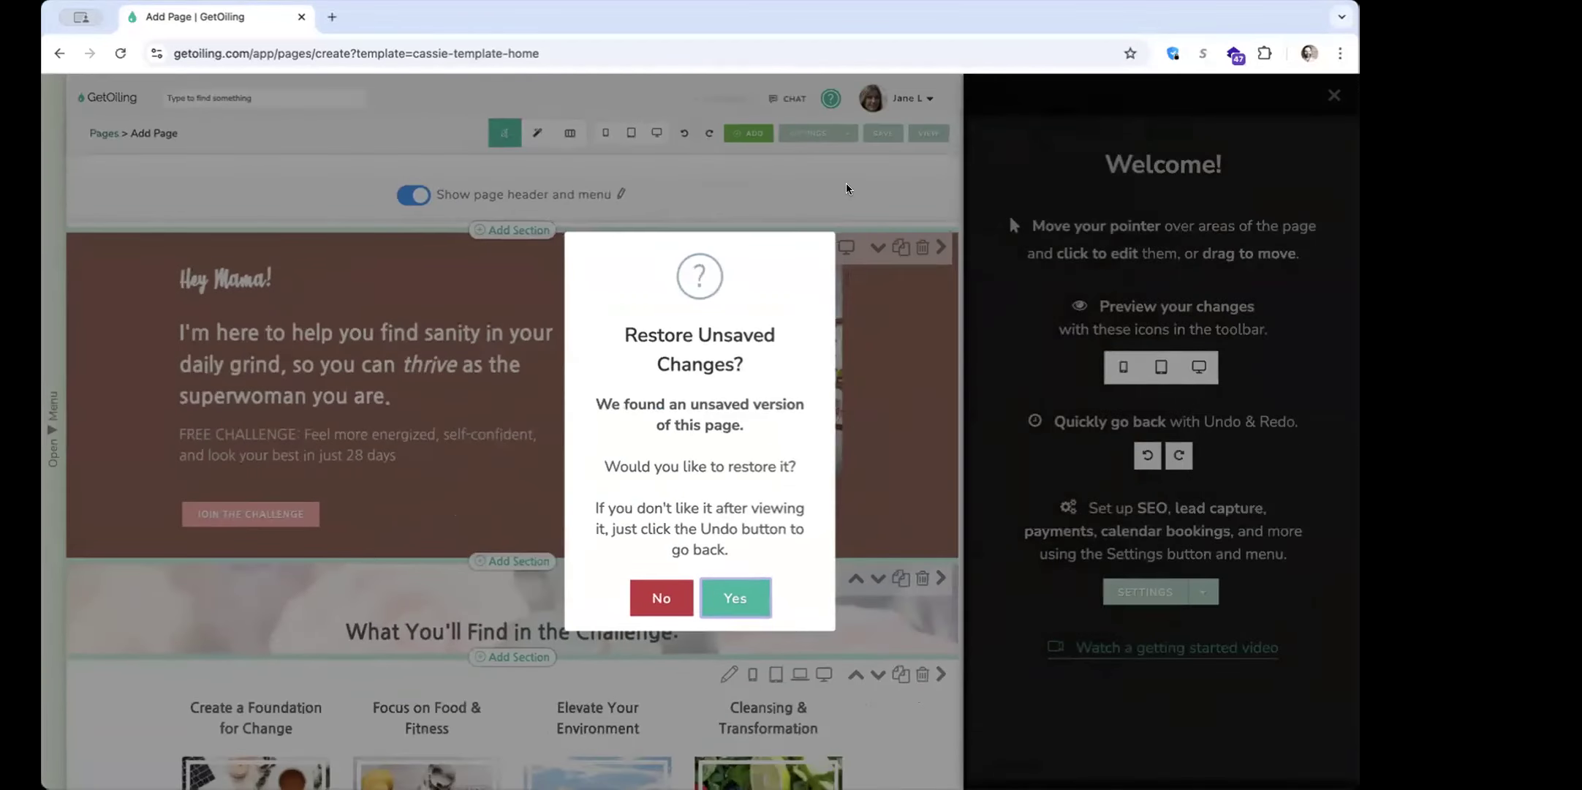
pyautogui.click(846, 189)
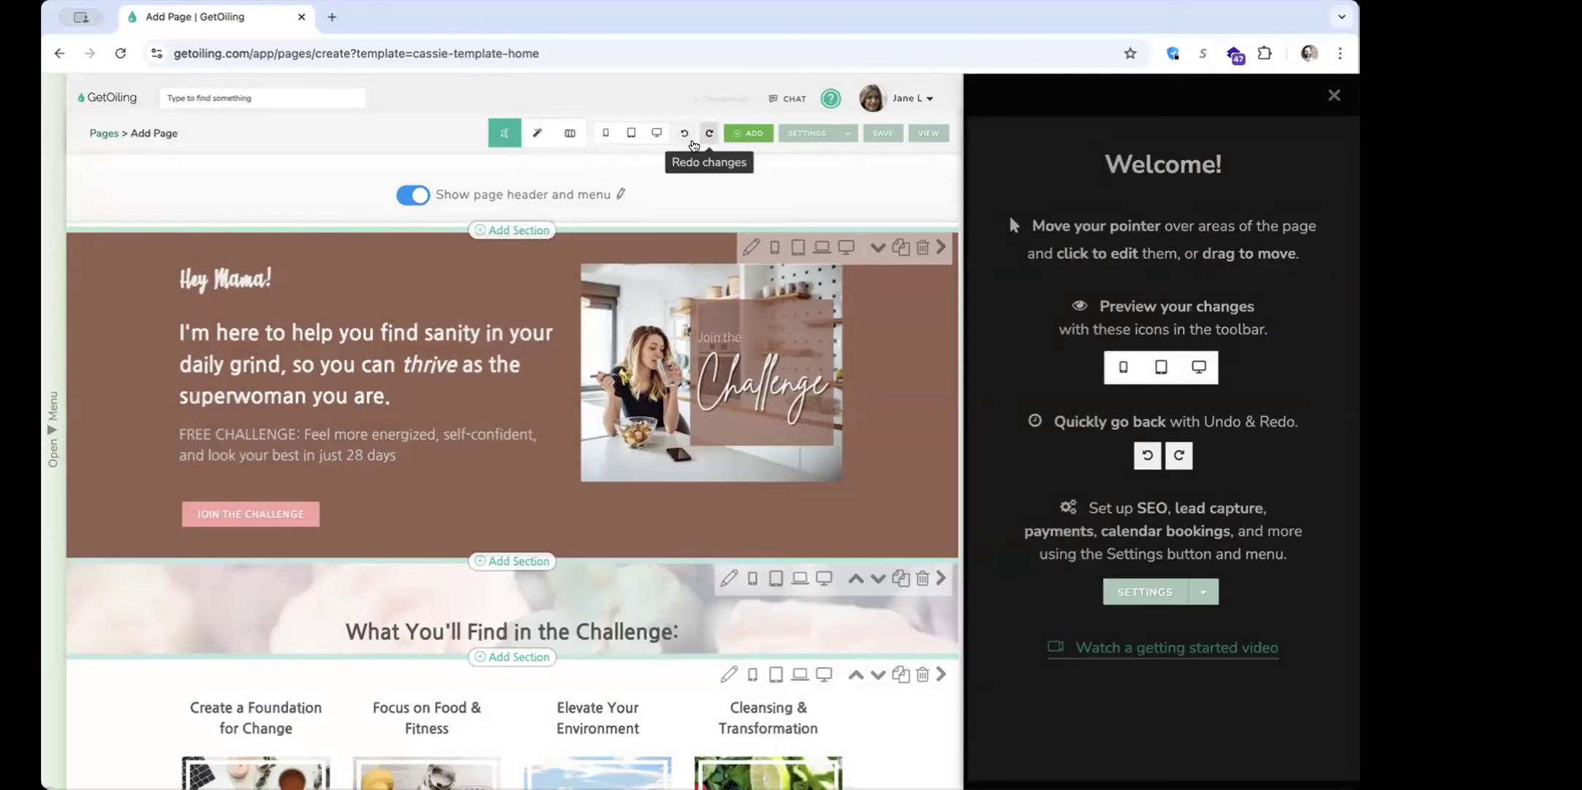
# Replace the period at the end of the "Hey Mama!" text block with an exclamation mark
pyautogui.click(357, 393)
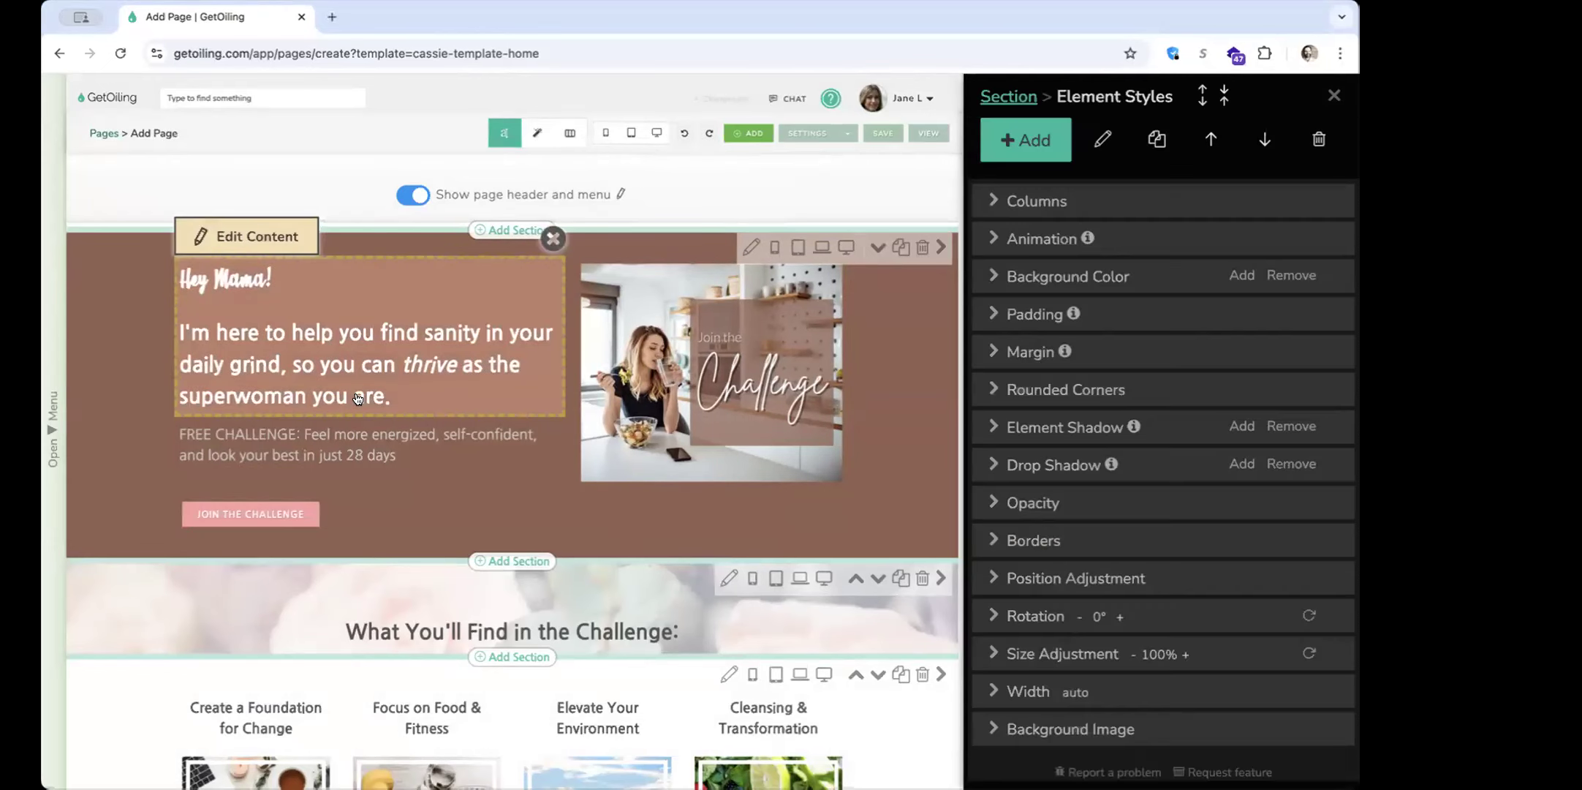
pyautogui.doubleClick(492, 391)
pyautogui.click(694, 378)
pyautogui.press('BackSpace')
pyautogui.write('!')
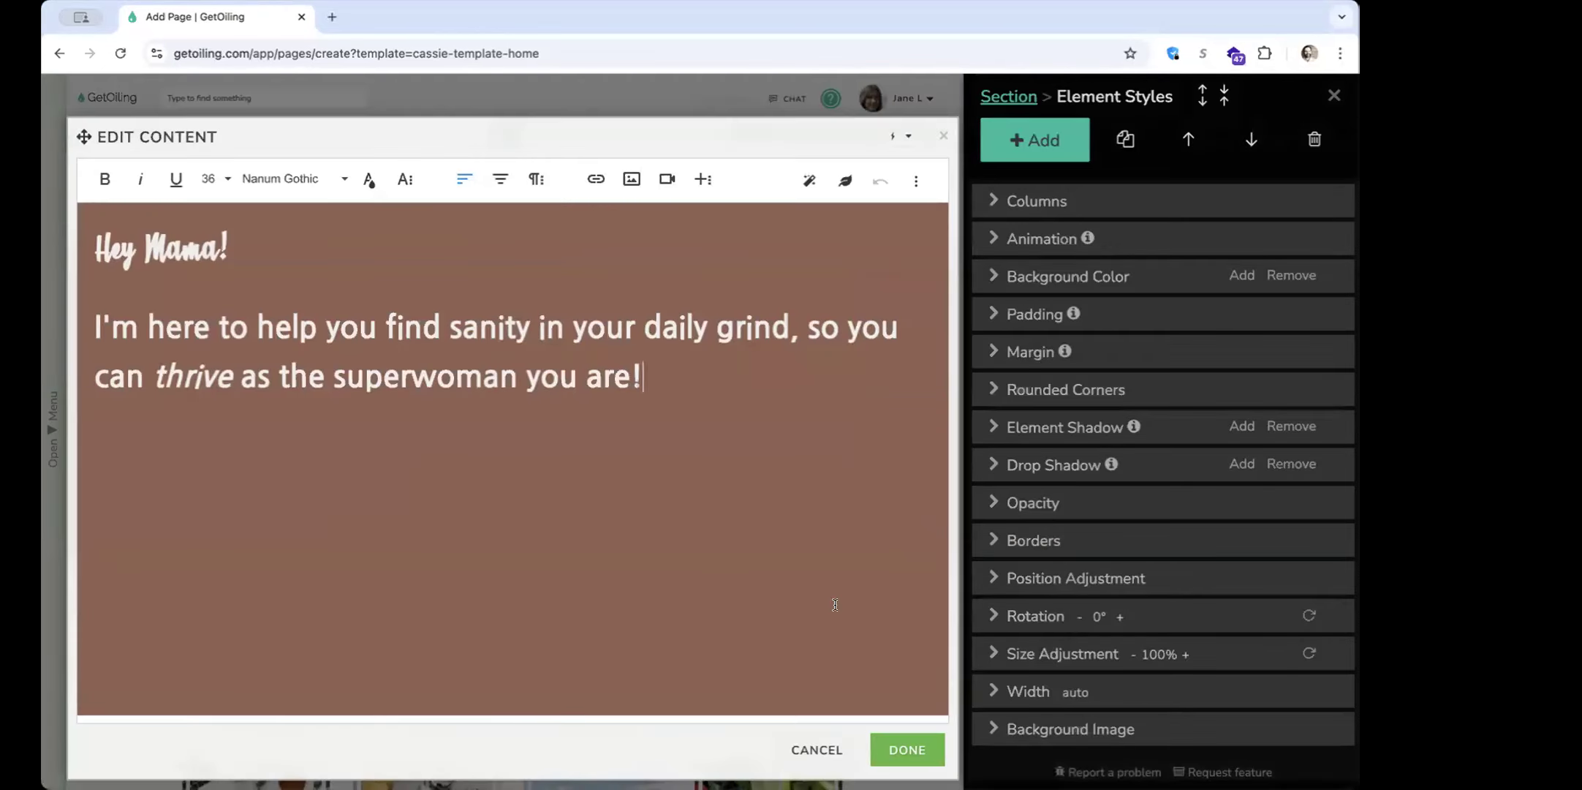
pyautogui.click(901, 748)
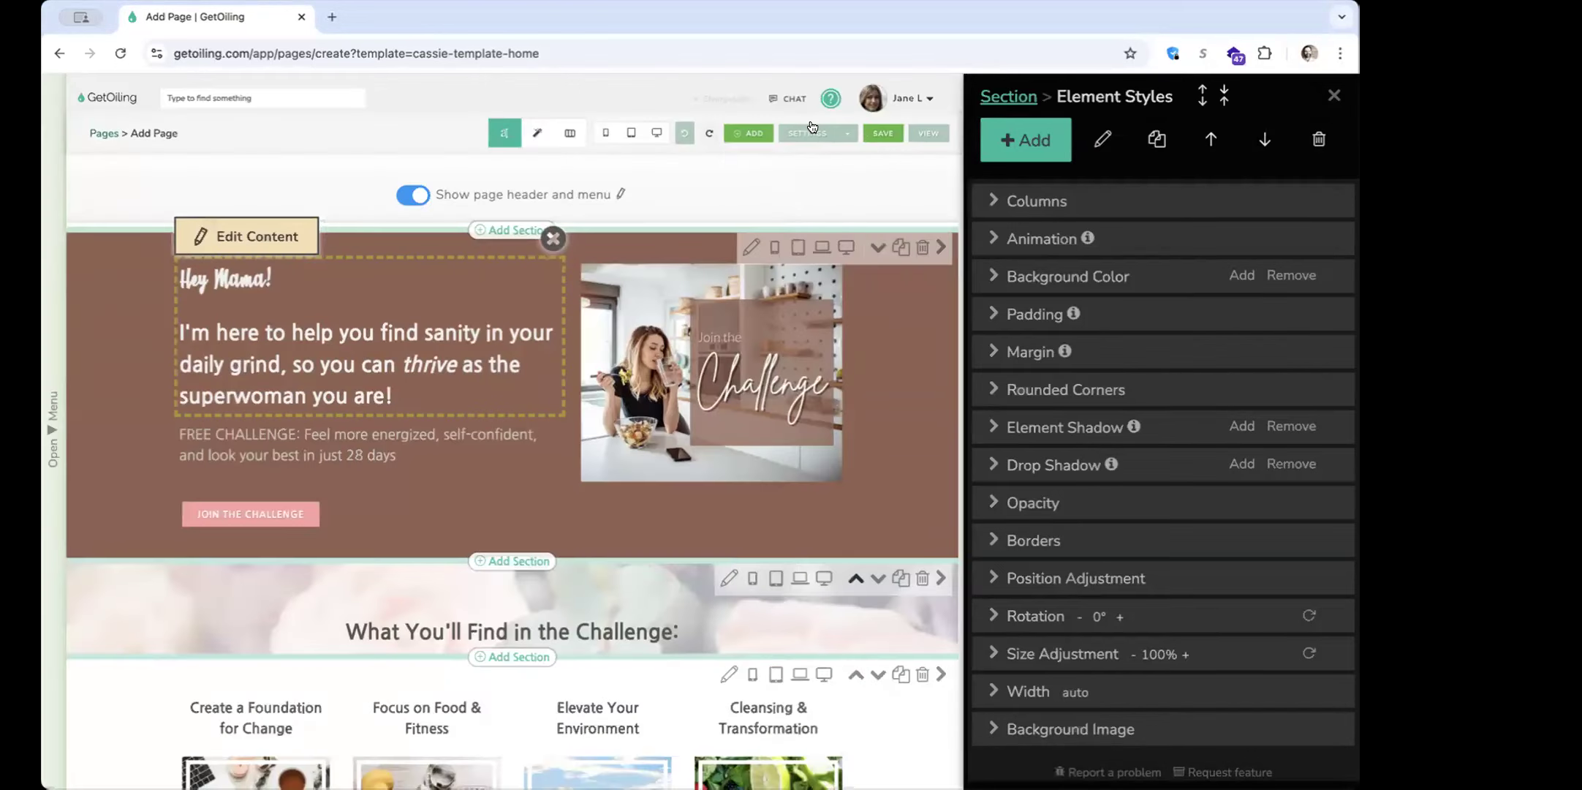
# Undo the punctuation change in the "Hey Mama!" text block and try redoing it
pyautogui.click(682, 134)
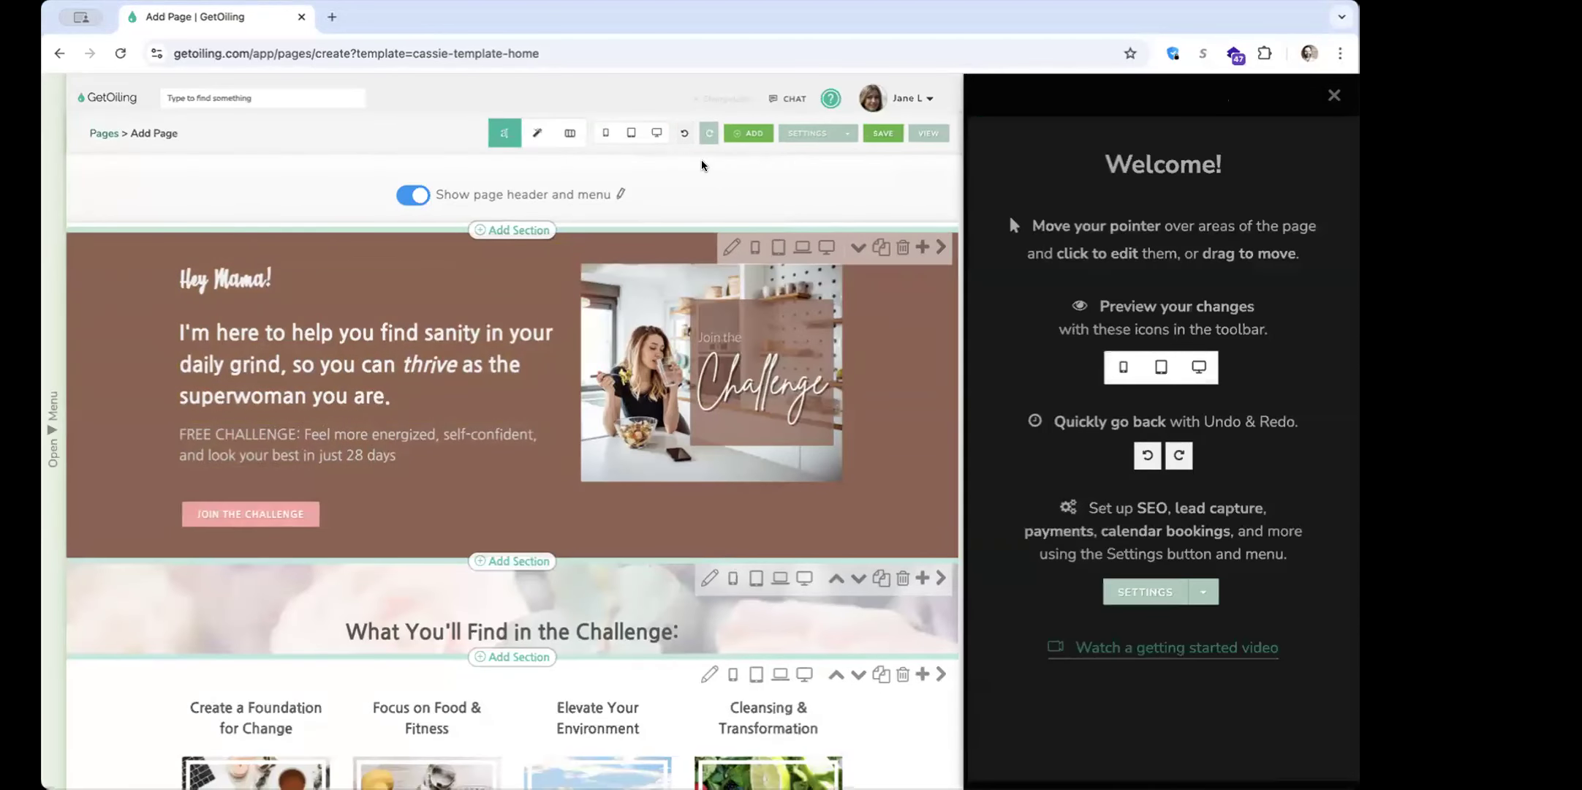
pyautogui.click(707, 138)
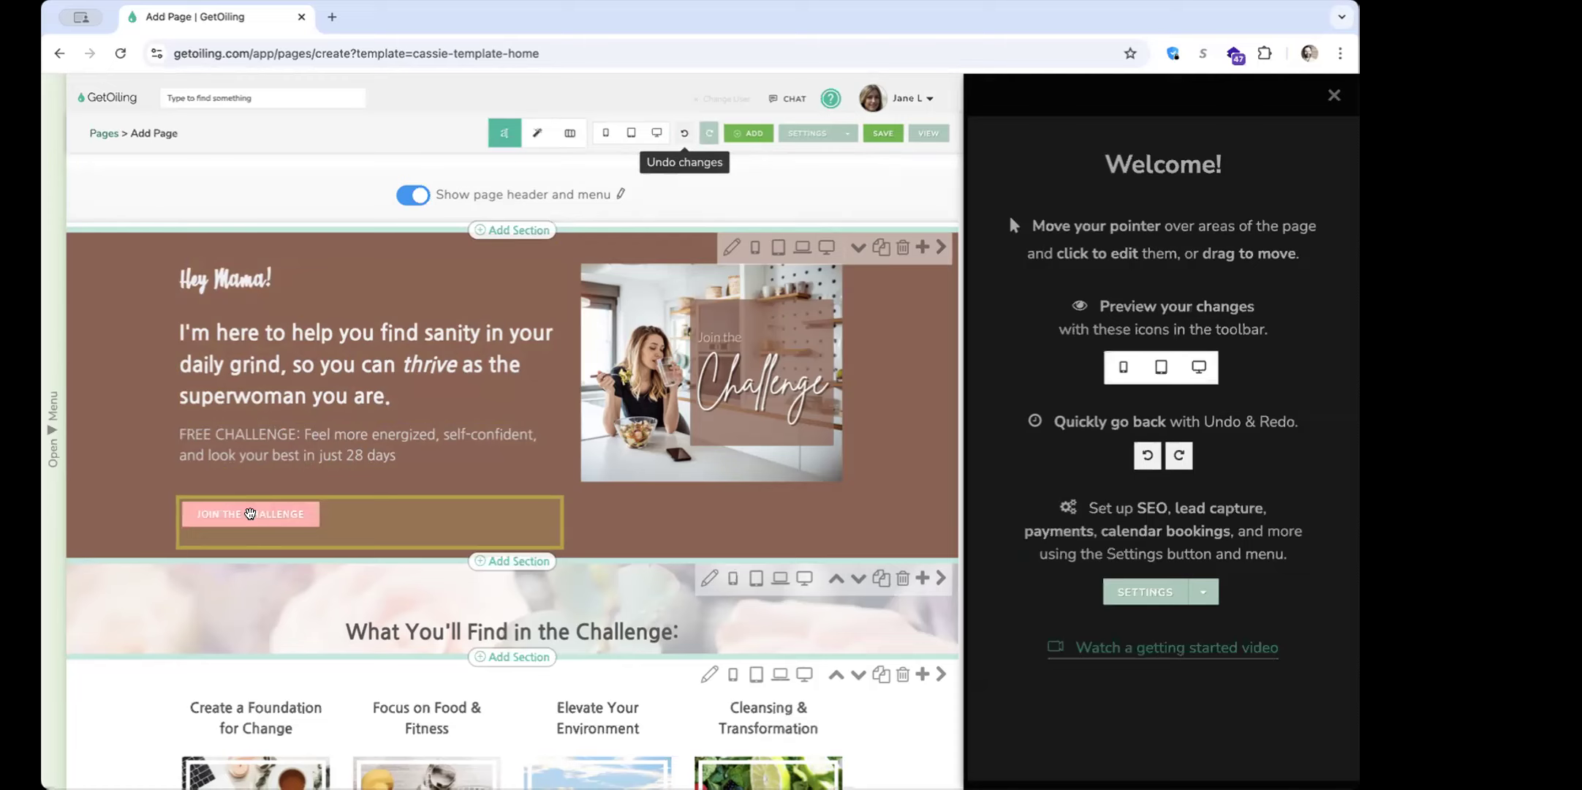
# Rearrange the "Join the Challenge" button and text blocks within the brown hero section, and undo all the moves
pyautogui.moveTo(249, 513)
pyautogui.mouseDown()
pyautogui.moveTo(265, 325)
pyautogui.moveTo(247, 483)
pyautogui.mouseUp()
pyautogui.hotkey('ctrl', 'z')
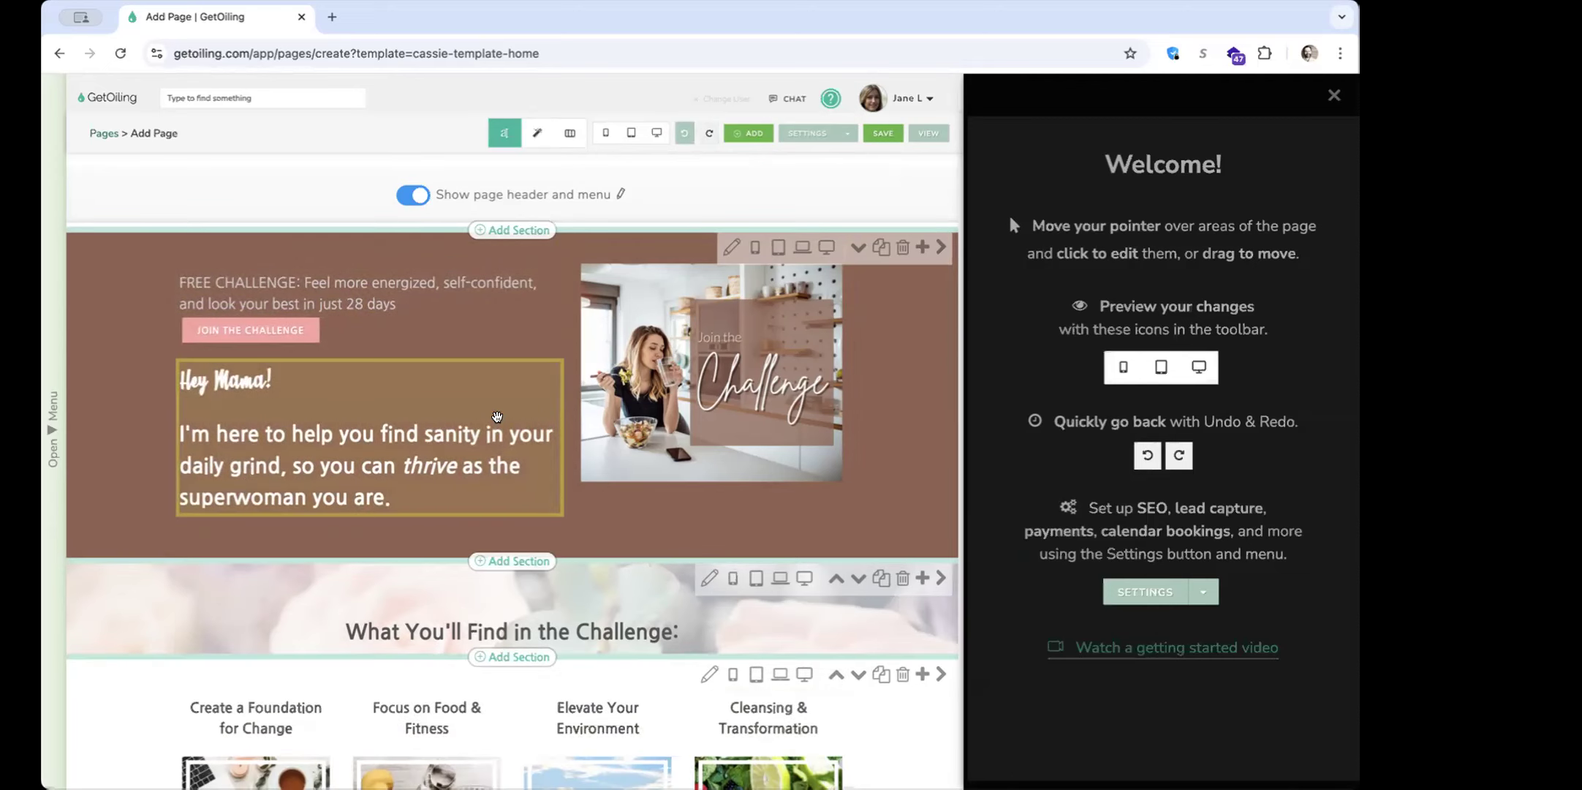
pyautogui.click(684, 133)
pyautogui.click(684, 133)
pyautogui.click(684, 133)
pyautogui.click(684, 133)
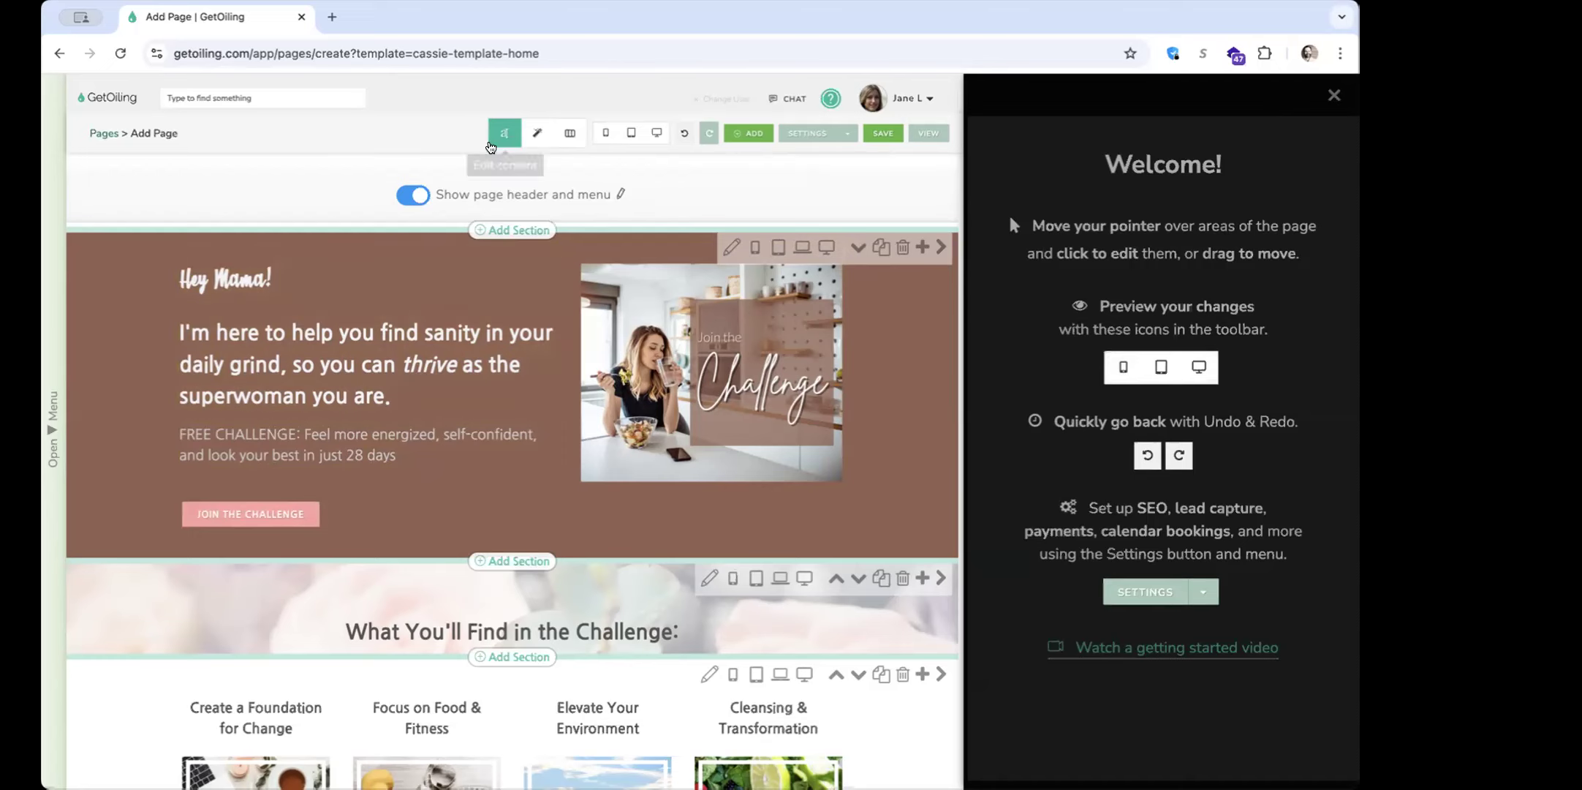
# Open the "Hey Mama!" text block in the content editor to view it, and close the editor
pyautogui.click(315, 328)
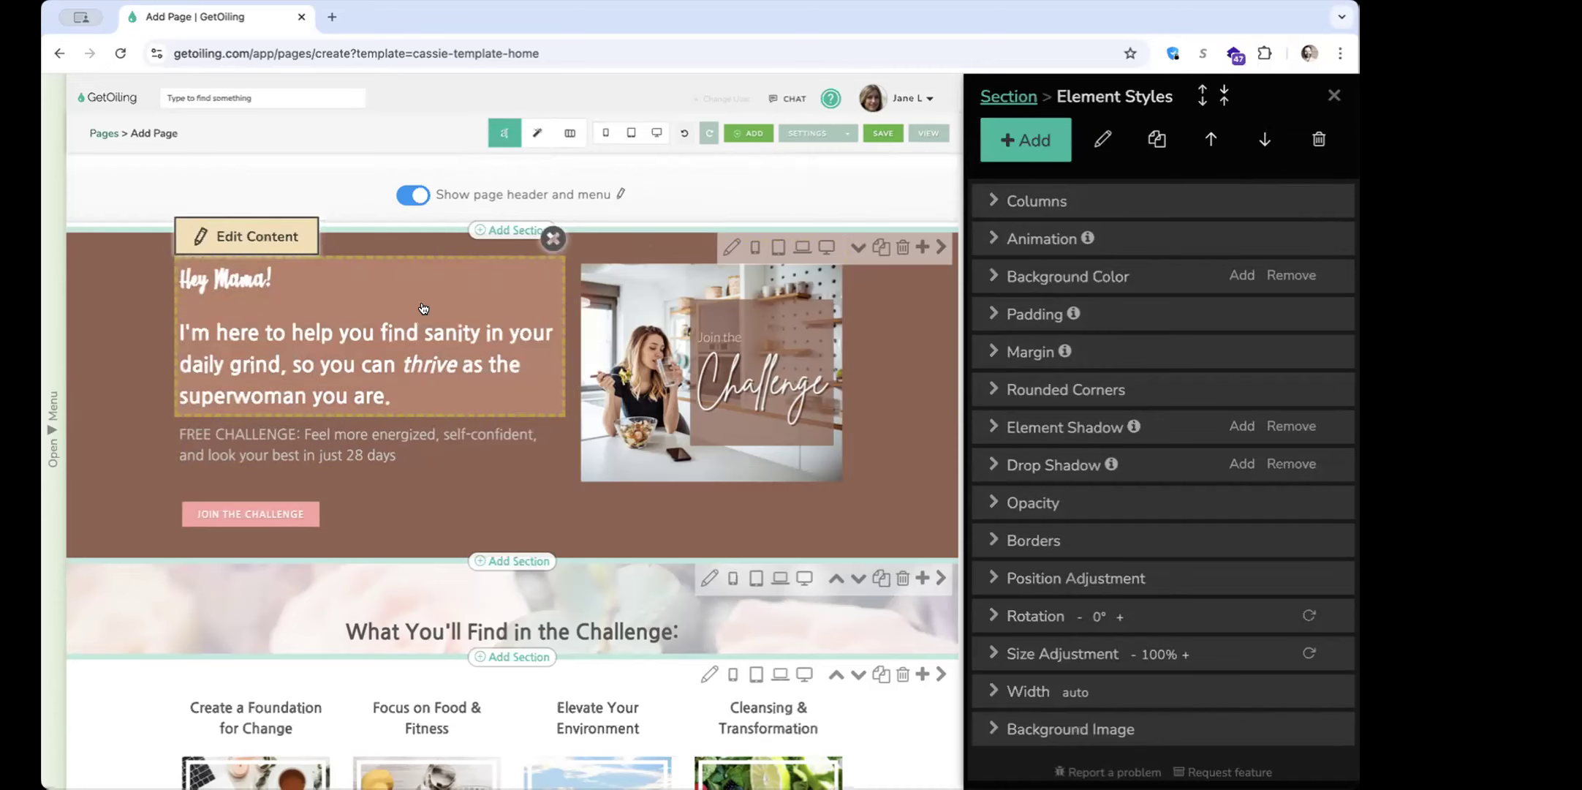
pyautogui.click(279, 316)
pyautogui.click(907, 750)
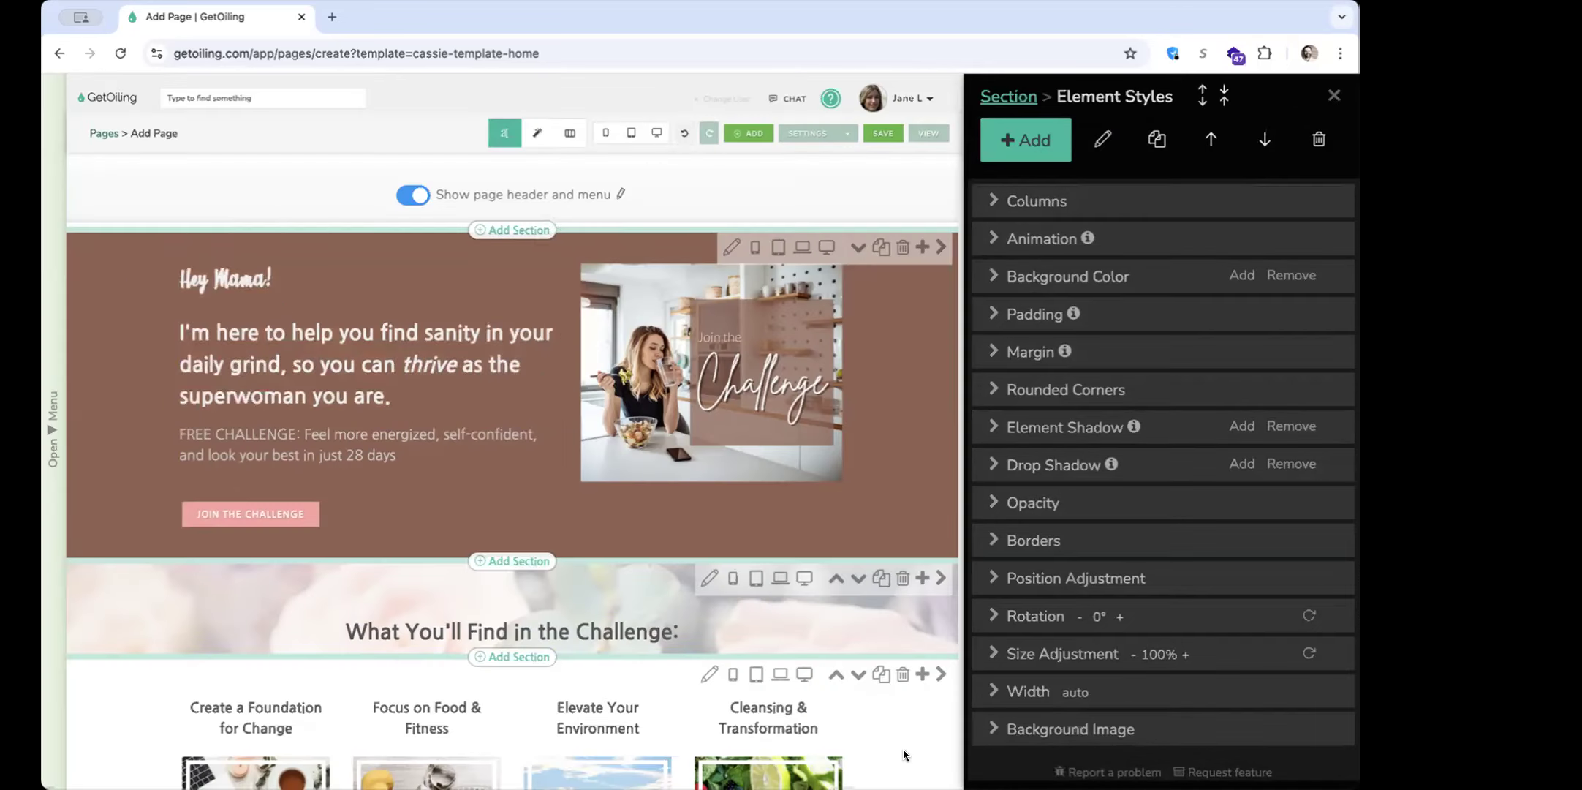
pyautogui.click(279, 236)
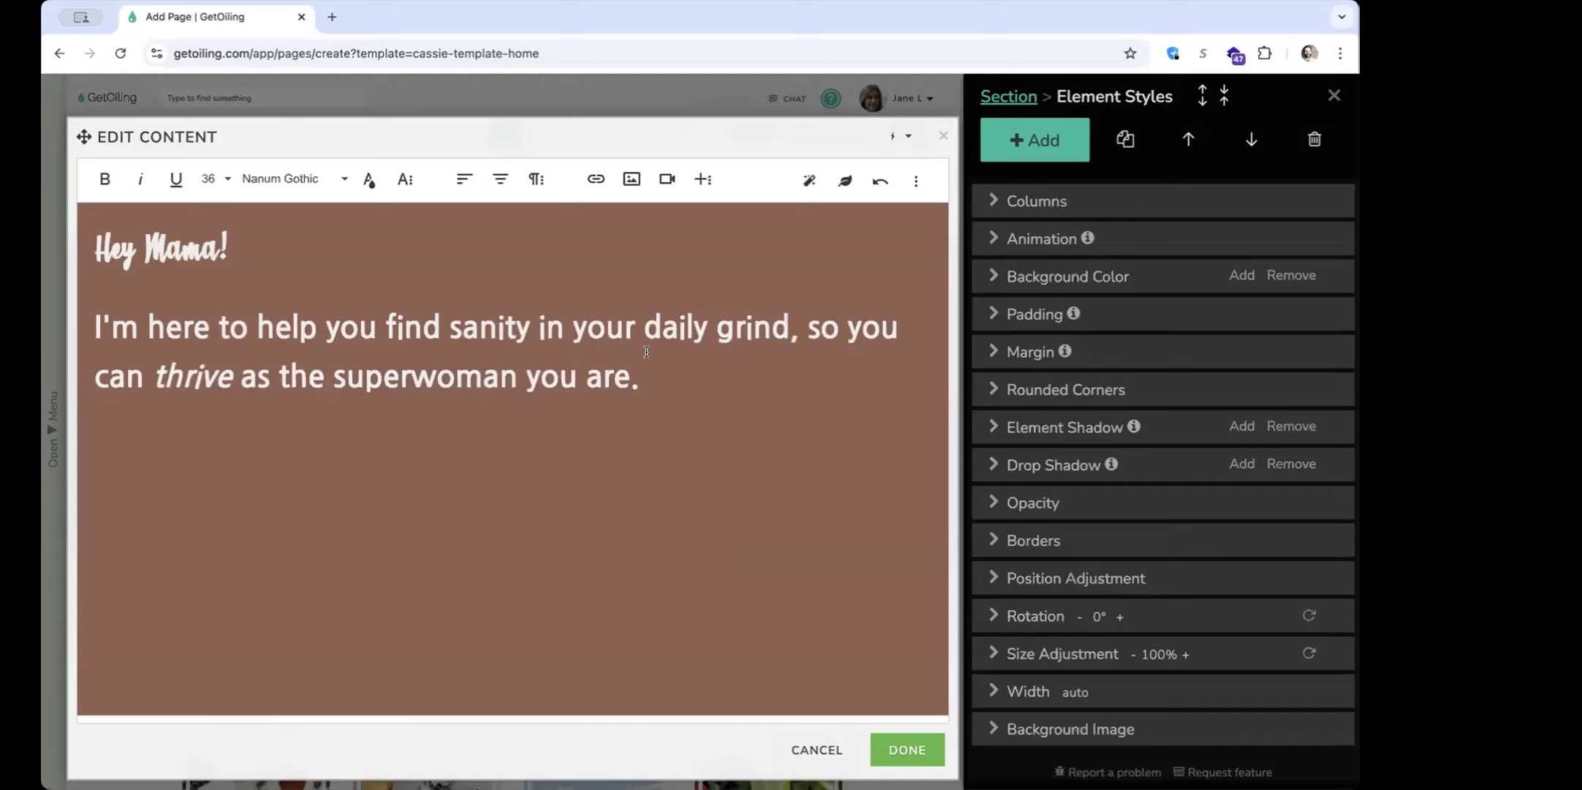
pyautogui.click(896, 746)
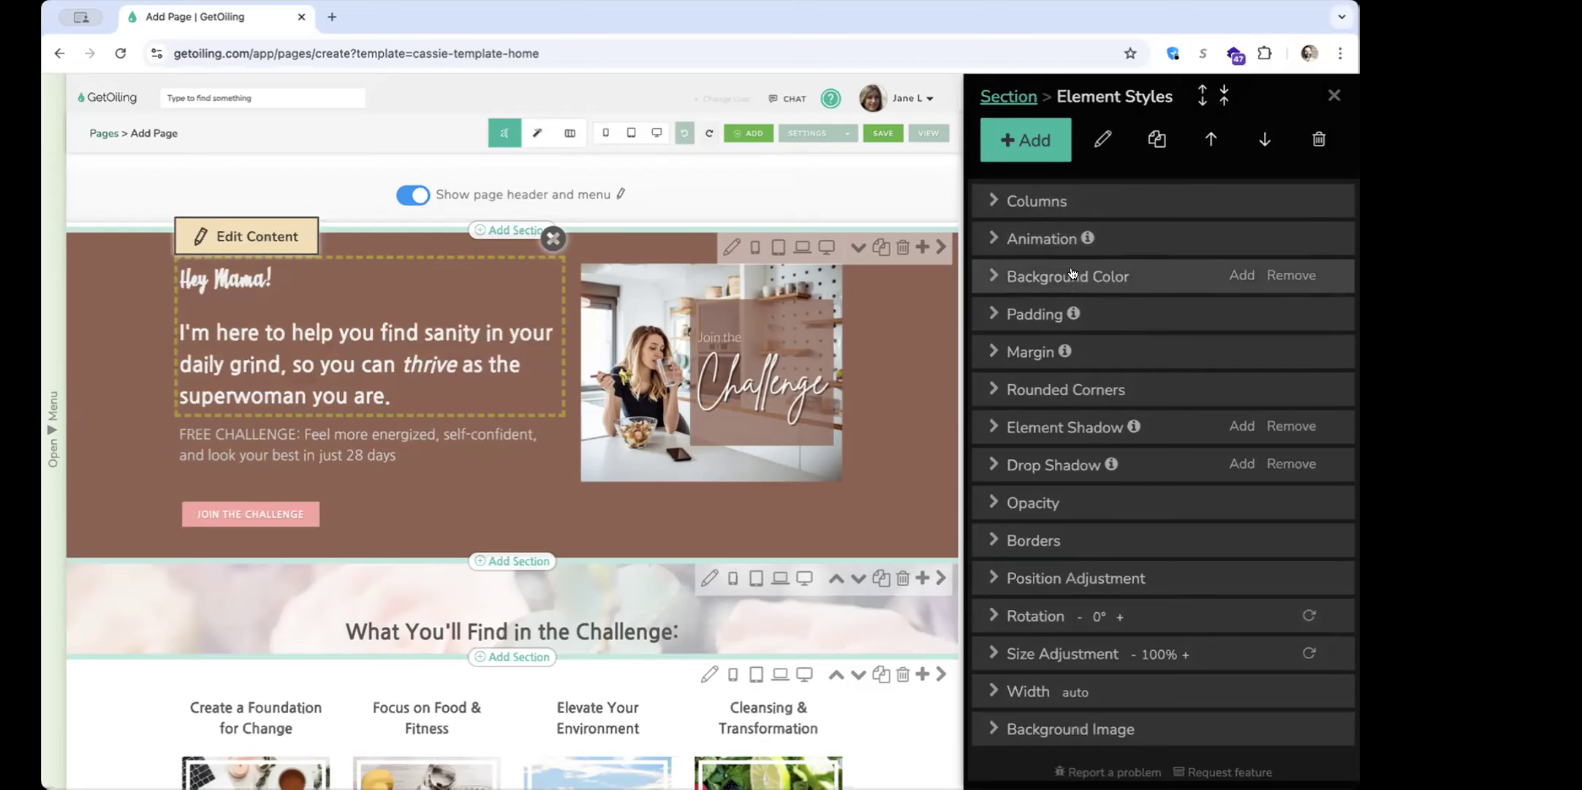
# Give the "Hey Mama!" block an orange-red background color, and remove that background again
pyautogui.click(1240, 278)
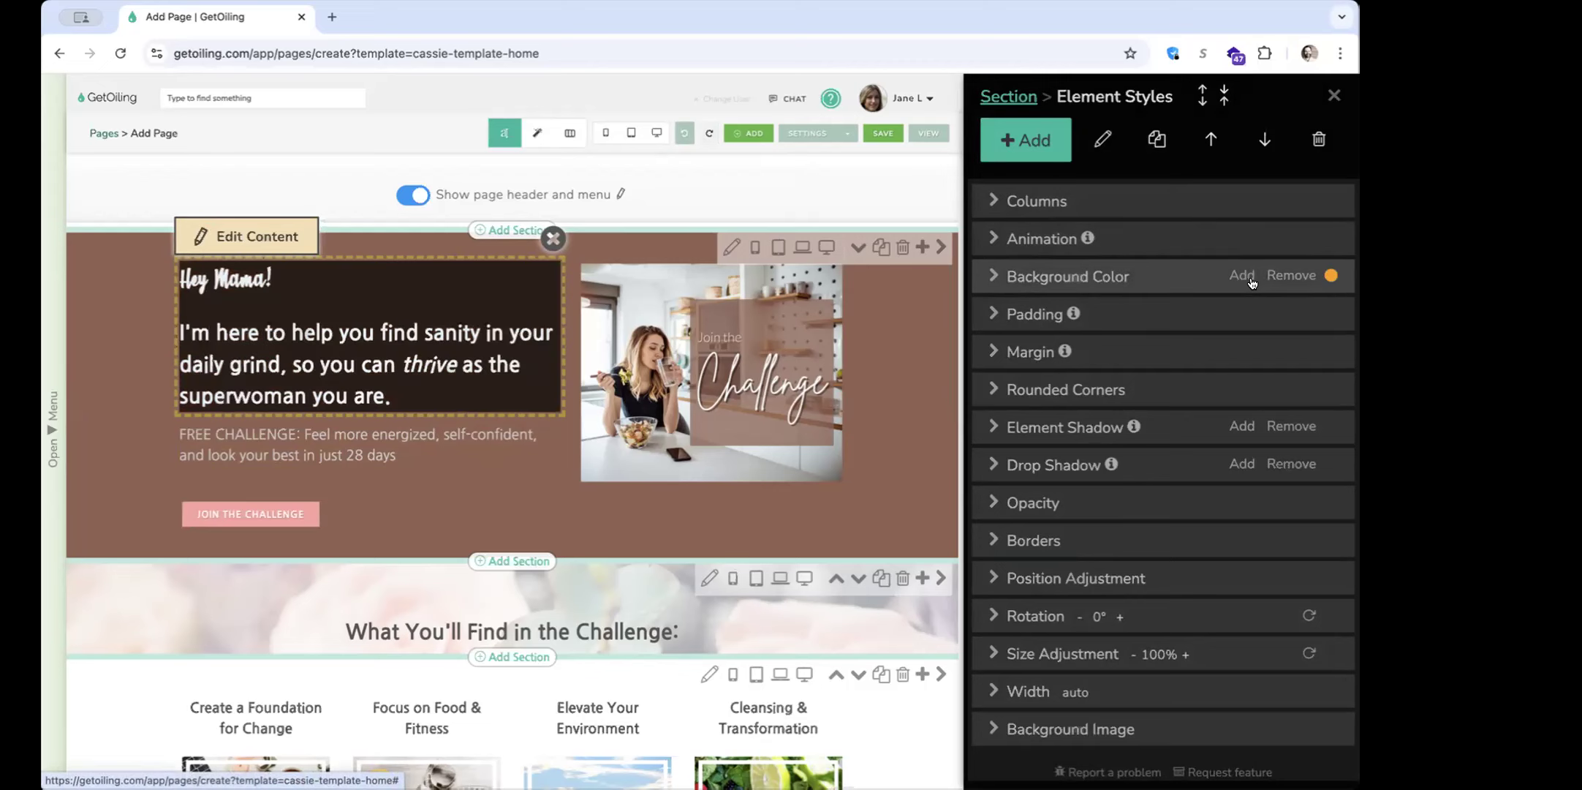
pyautogui.click(1240, 281)
pyautogui.click(1149, 389)
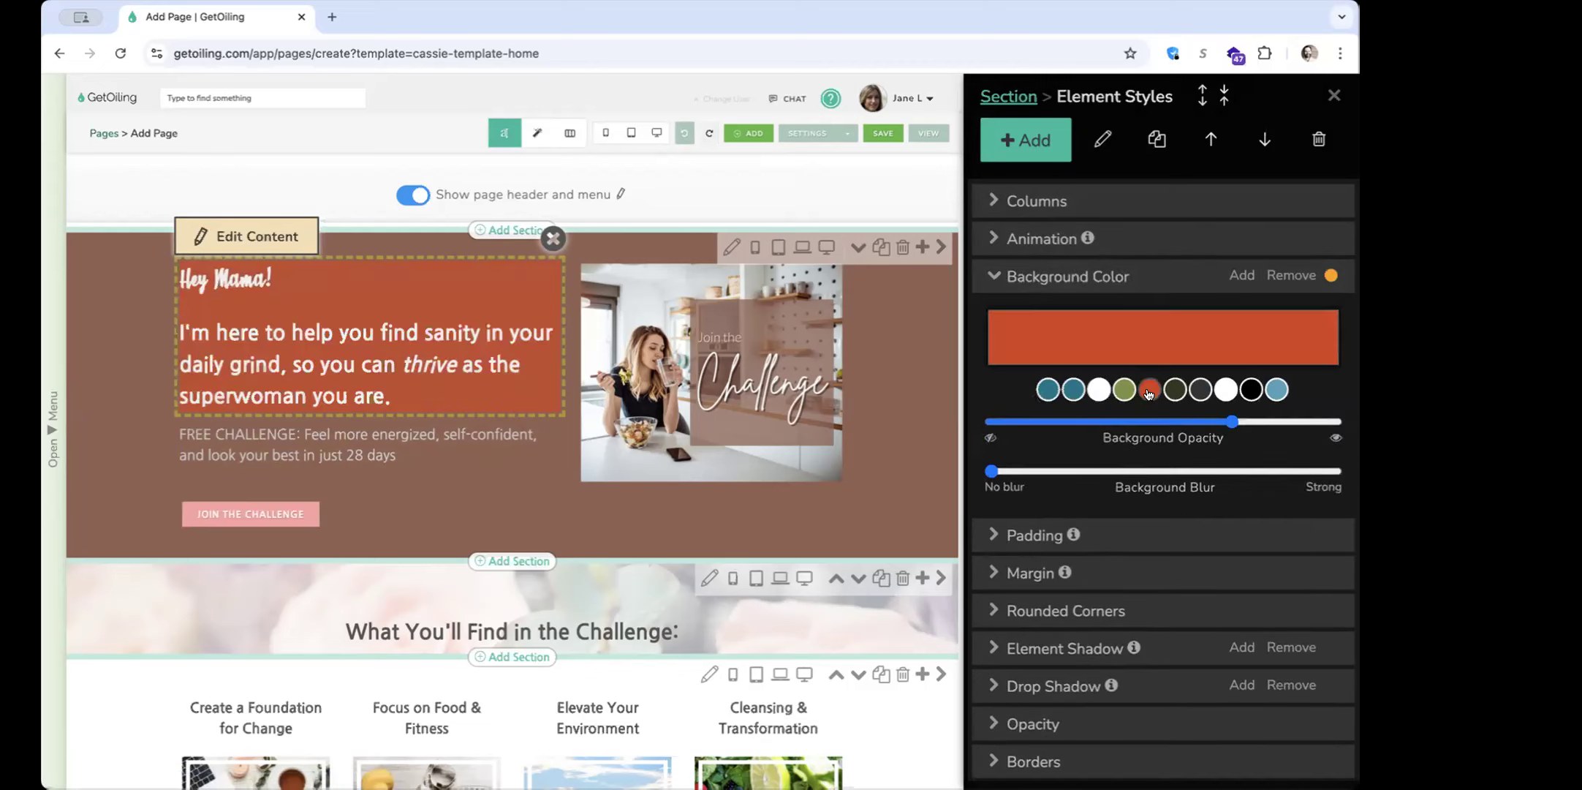
pyautogui.click(1278, 282)
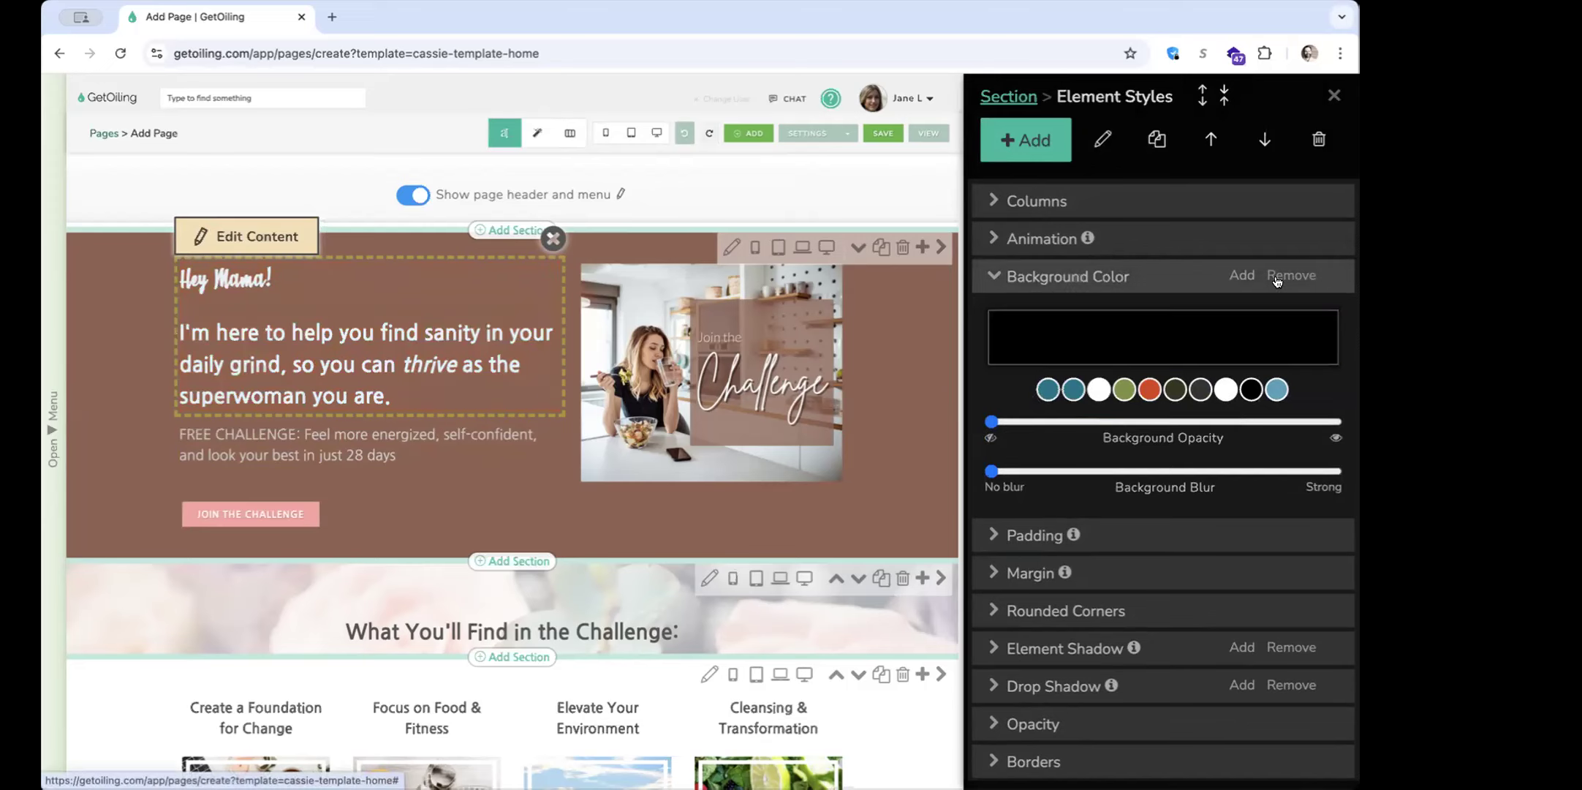
pyautogui.click(1172, 277)
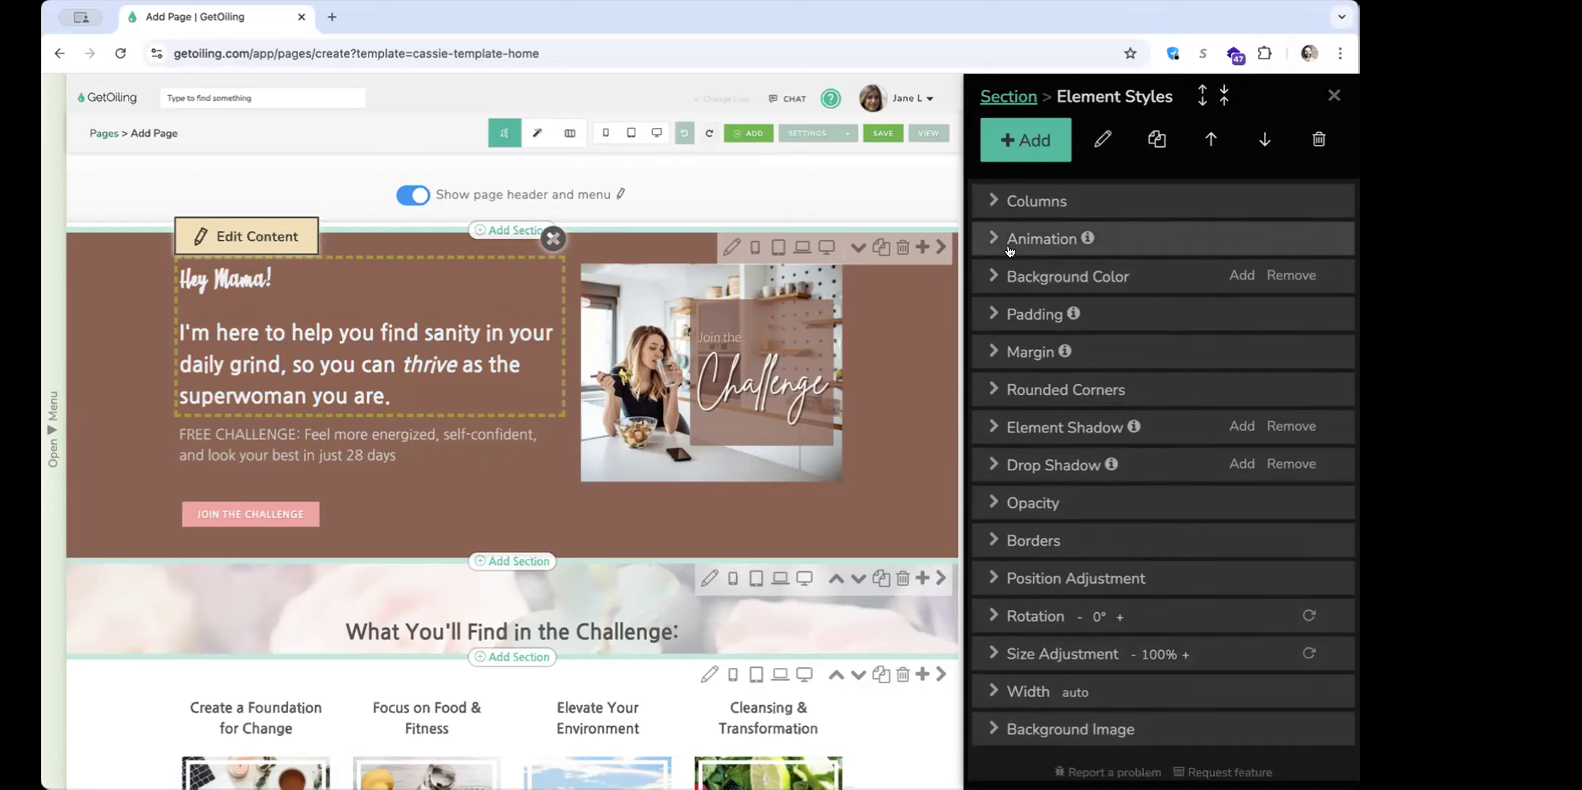
pyautogui.scroll(-2, 1016, 329)
pyautogui.scroll(2, 1034, 475)
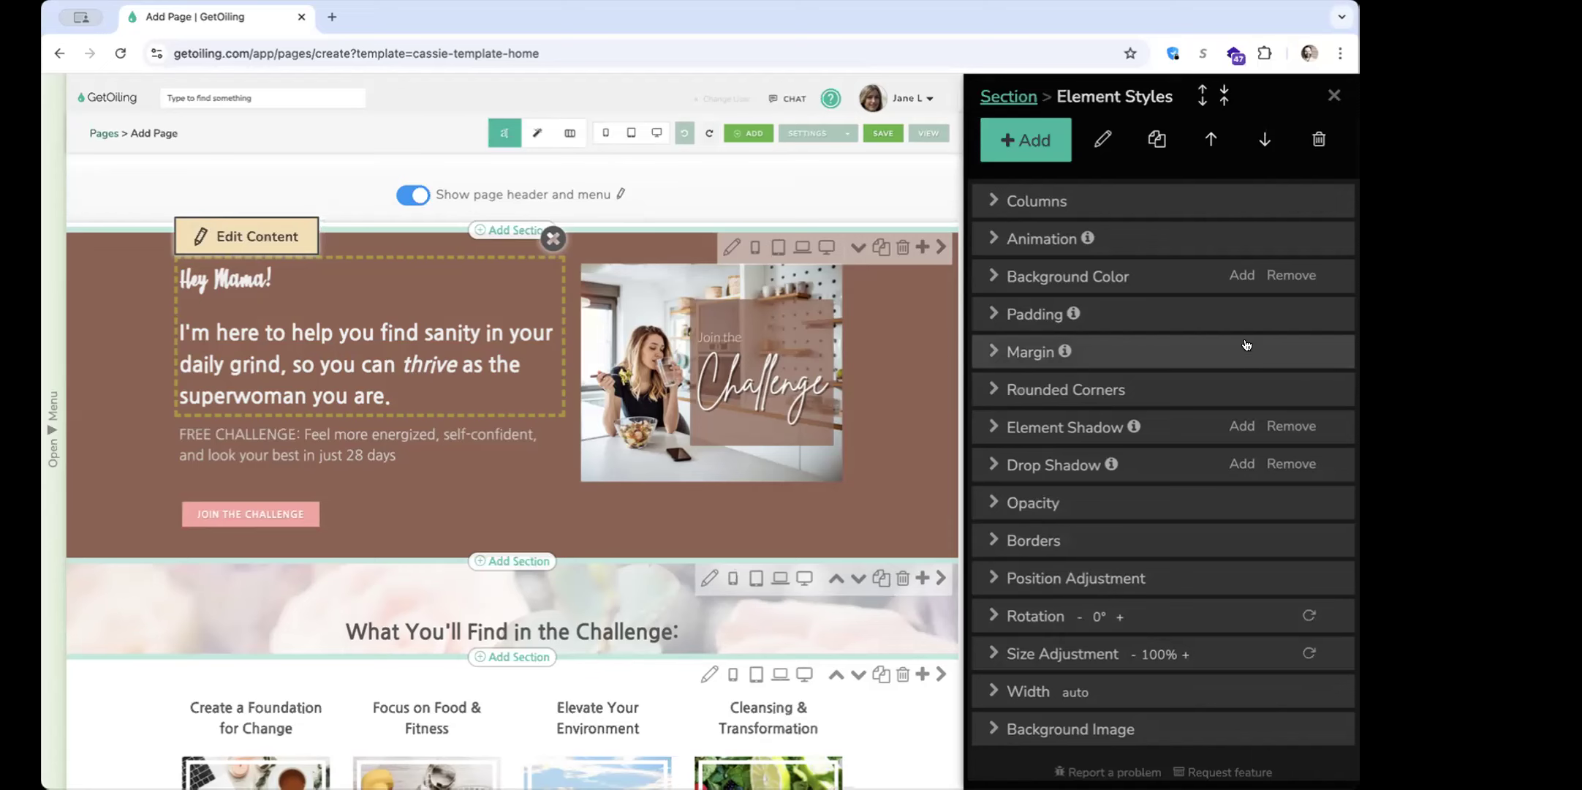
# Add the default dark background color to the "Hey Mama!" block and set its top padding to 77 pixels
pyautogui.click(1238, 275)
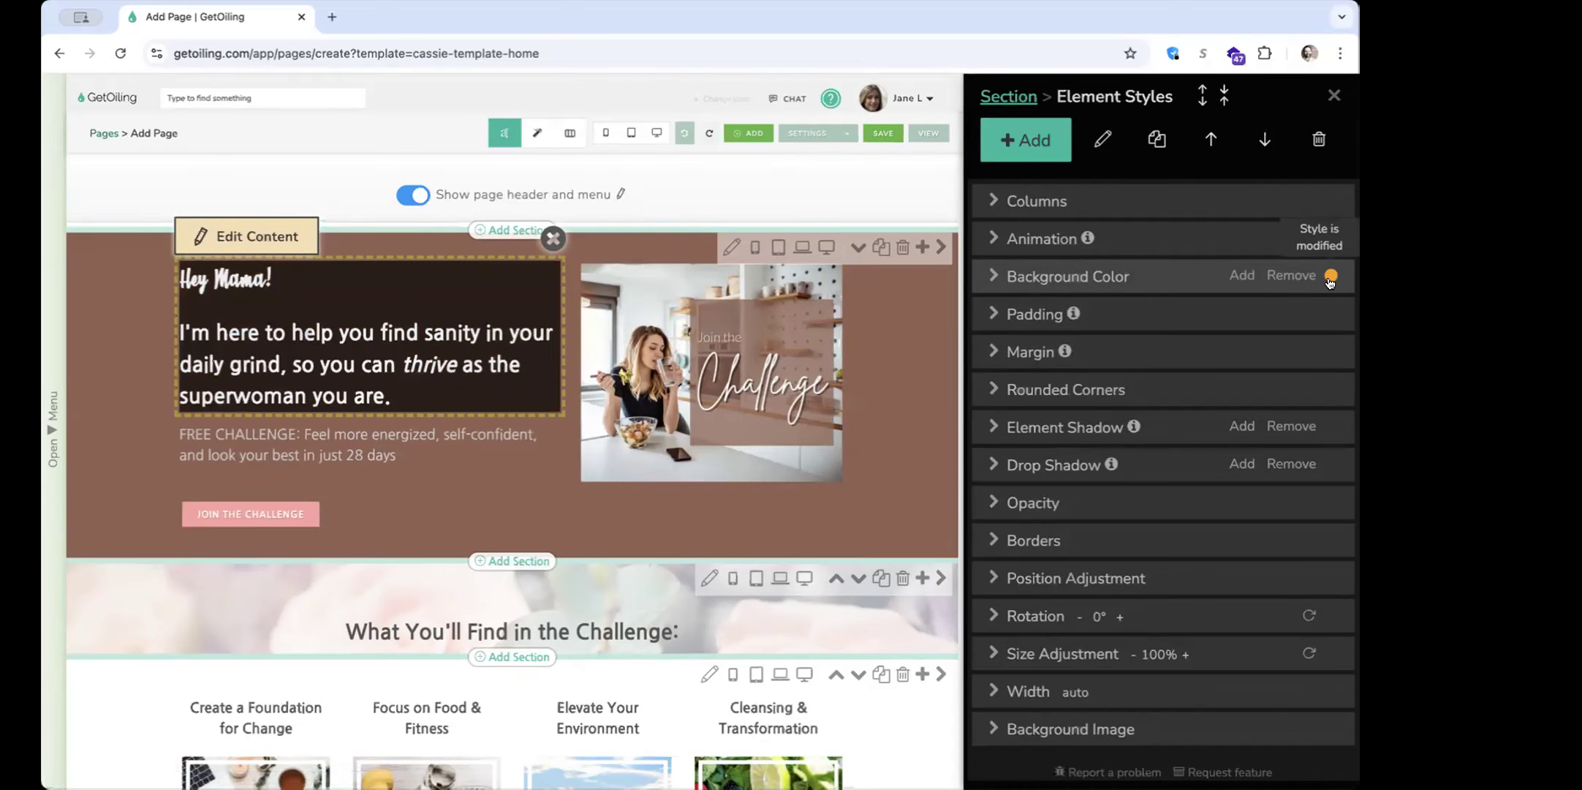
pyautogui.click(1202, 306)
pyautogui.click(1122, 376)
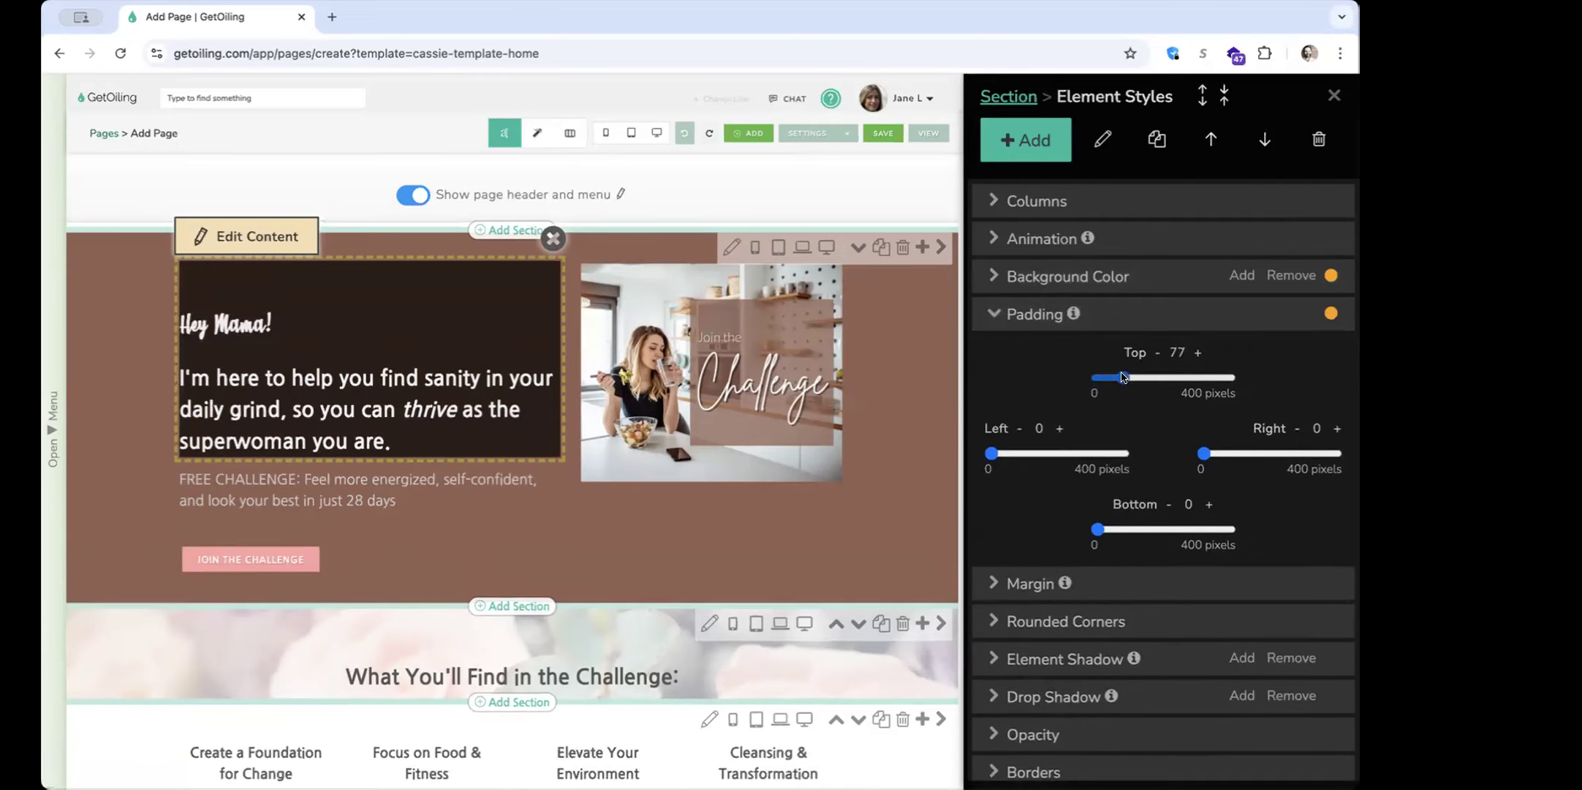
pyautogui.click(1281, 313)
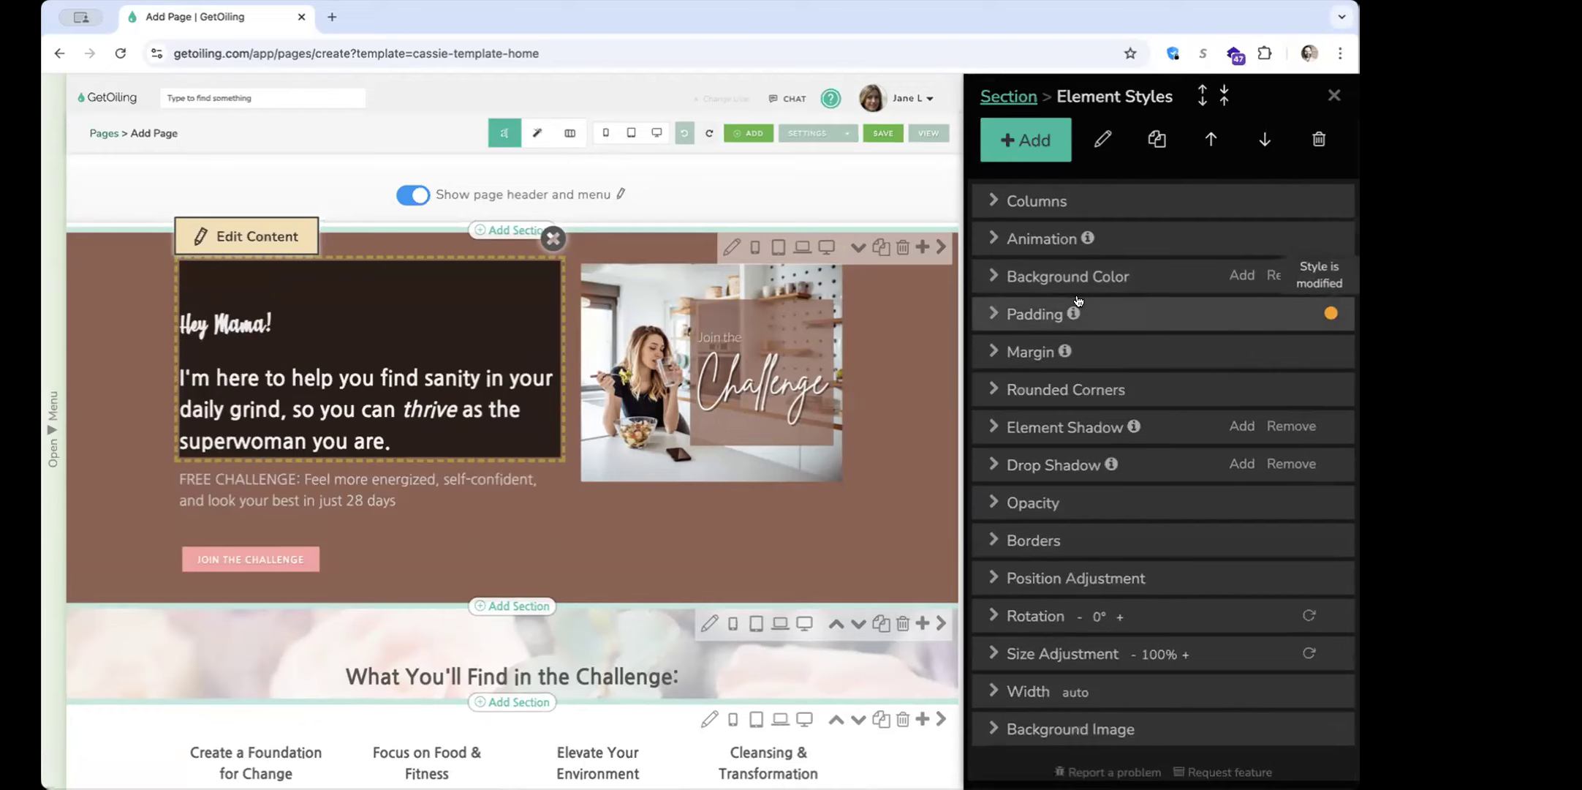
# Compare the modified-style indicators of the "FREE CHALLENGE" text with those of the "Hey Mama!" block
pyautogui.click(419, 492)
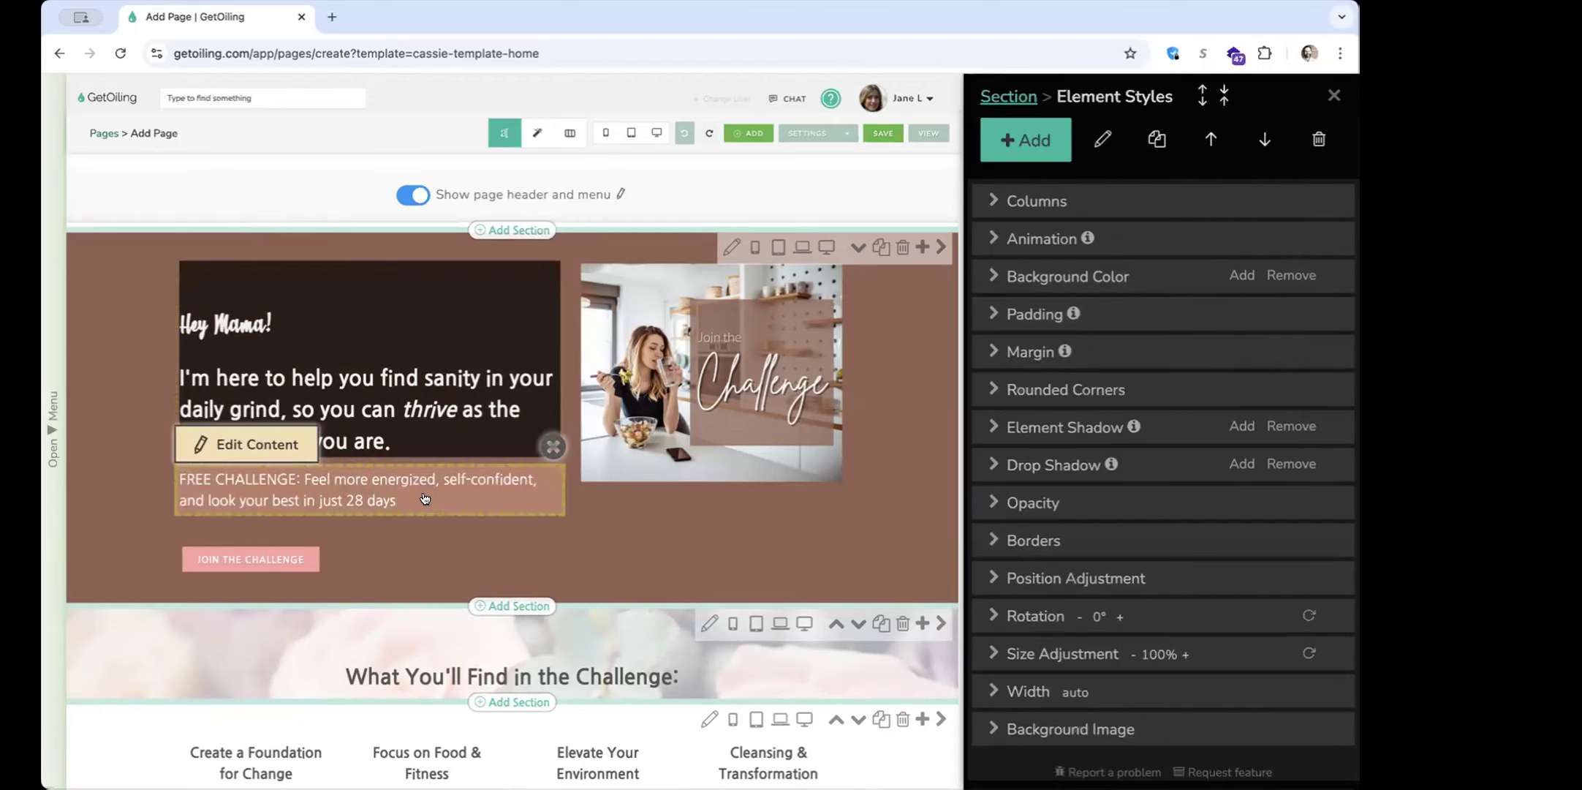
pyautogui.click(471, 366)
pyautogui.moveTo(1329, 314)
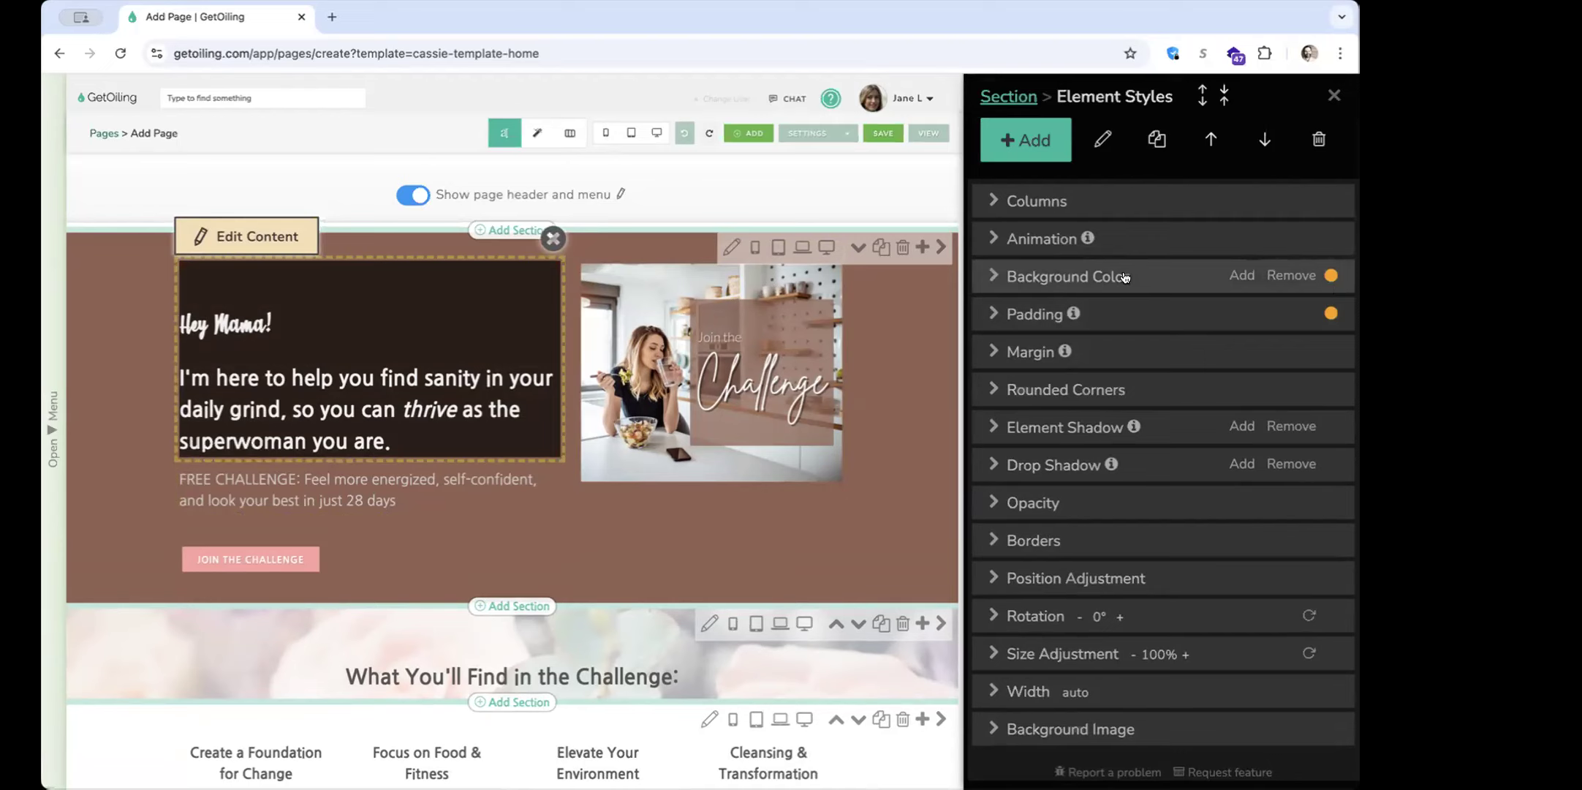
# Remove the background color from the "Hey Mama!" block and set its top padding to 0
pyautogui.click(1281, 281)
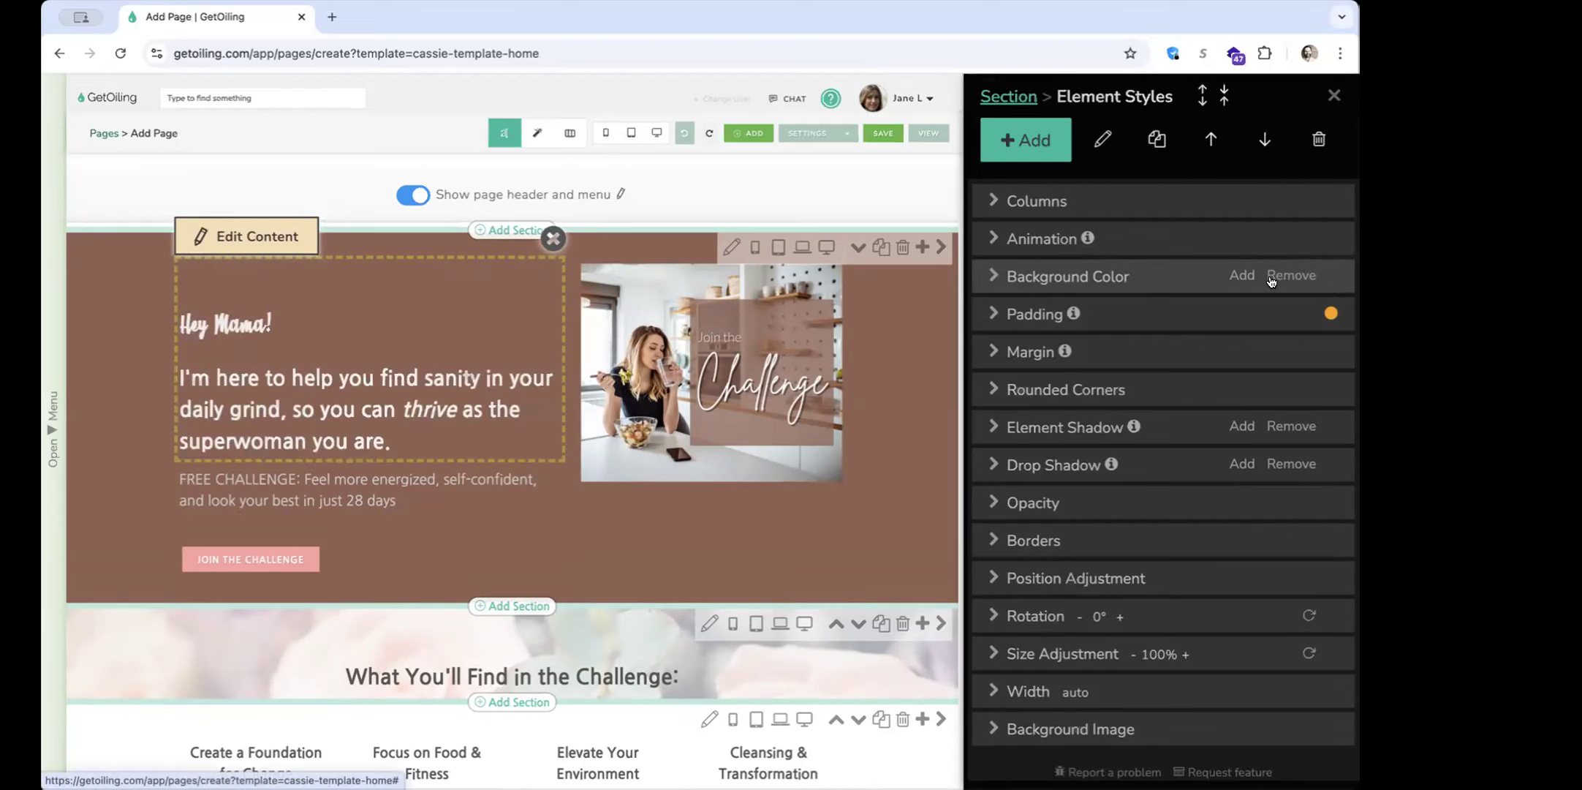
pyautogui.click(1189, 304)
pyautogui.moveTo(1123, 376); pyautogui.dragTo(1097, 377)
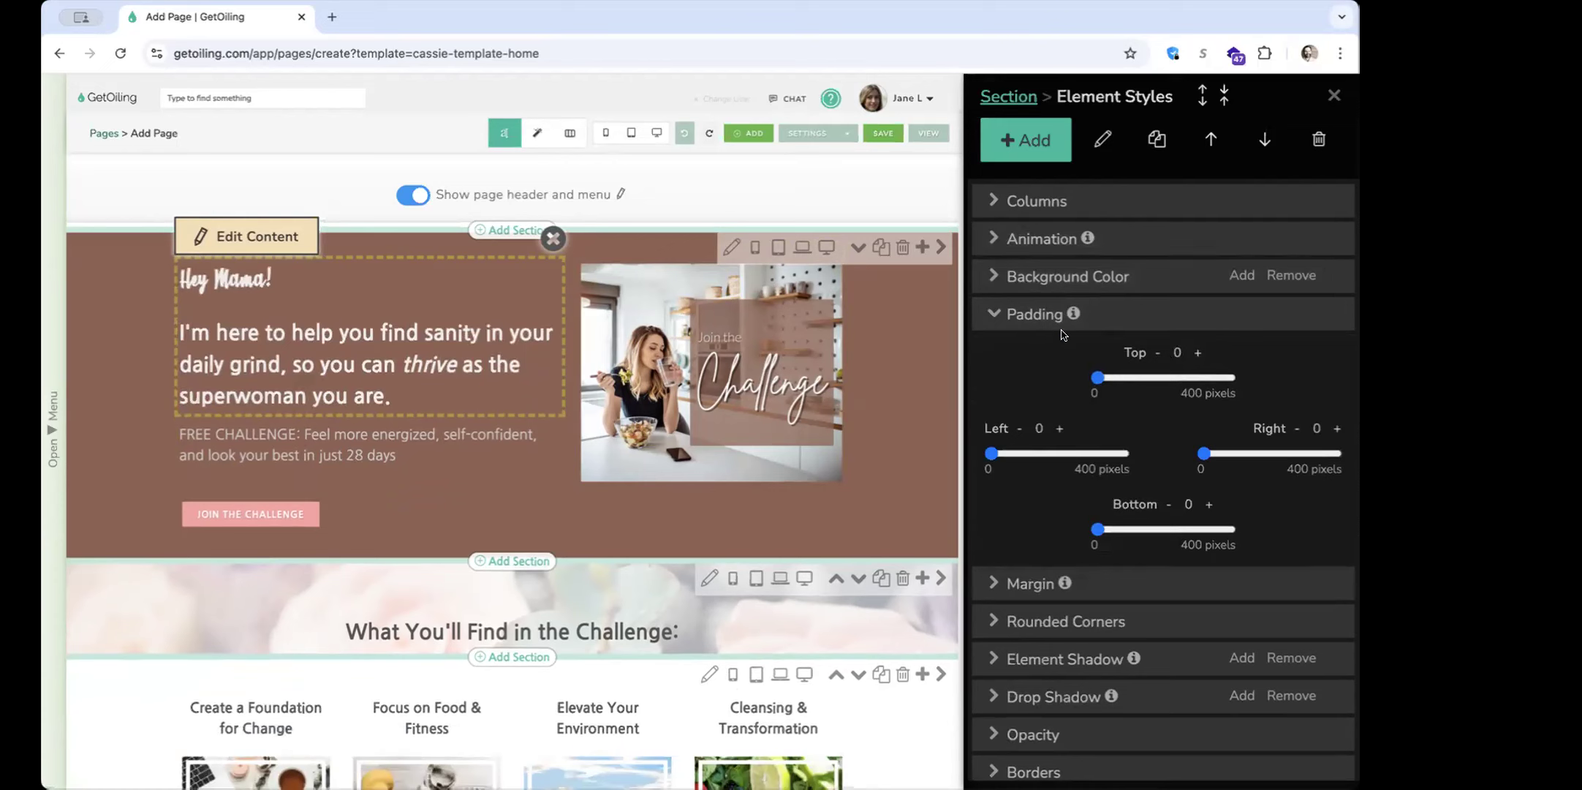
pyautogui.click(1132, 328)
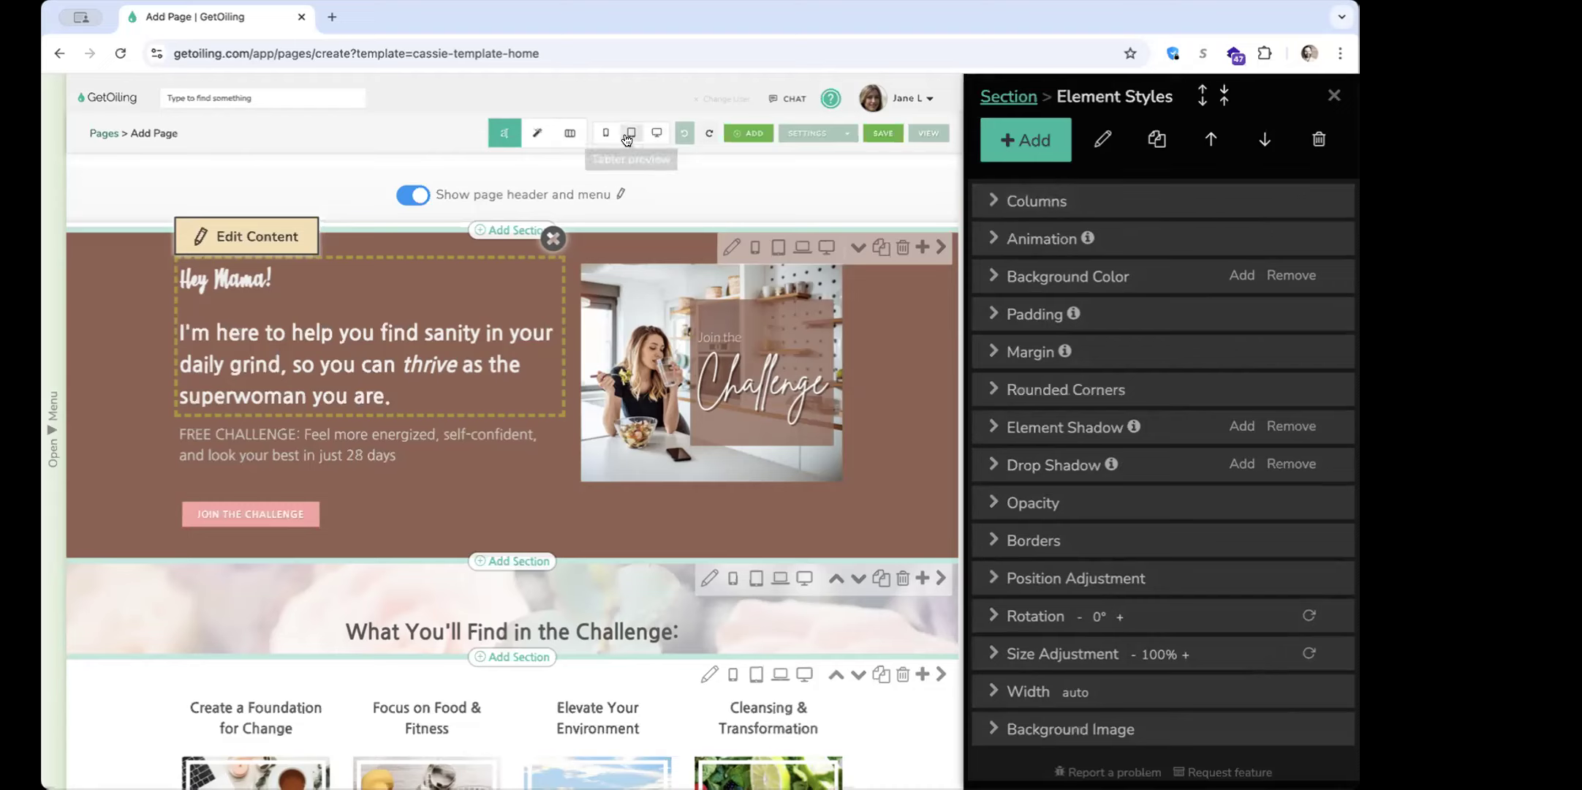
# View the hero row's column sizes in the column editor and return to content editing
pyautogui.click(567, 140)
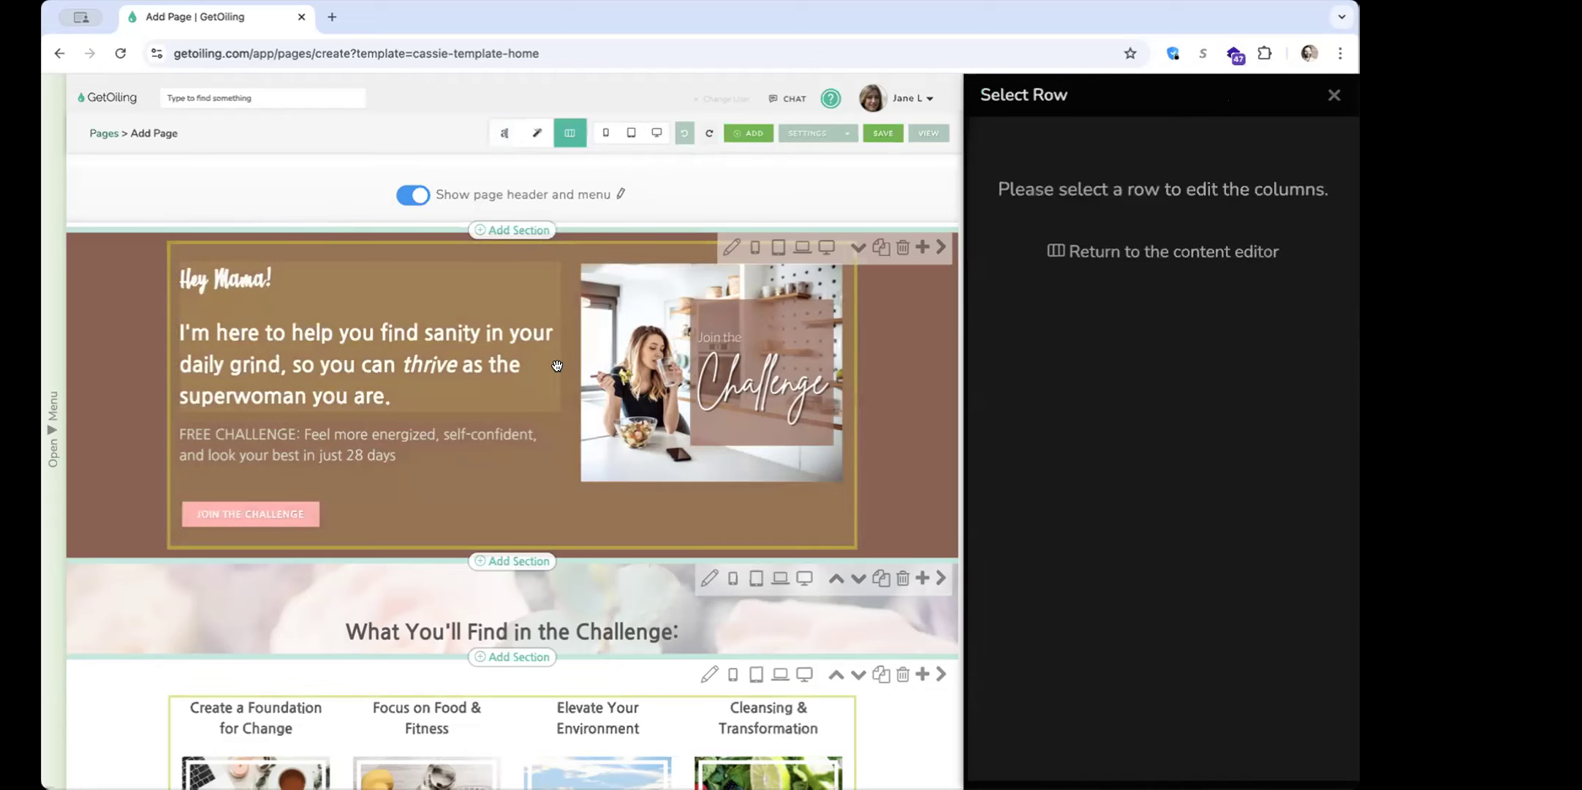
pyautogui.click(558, 359)
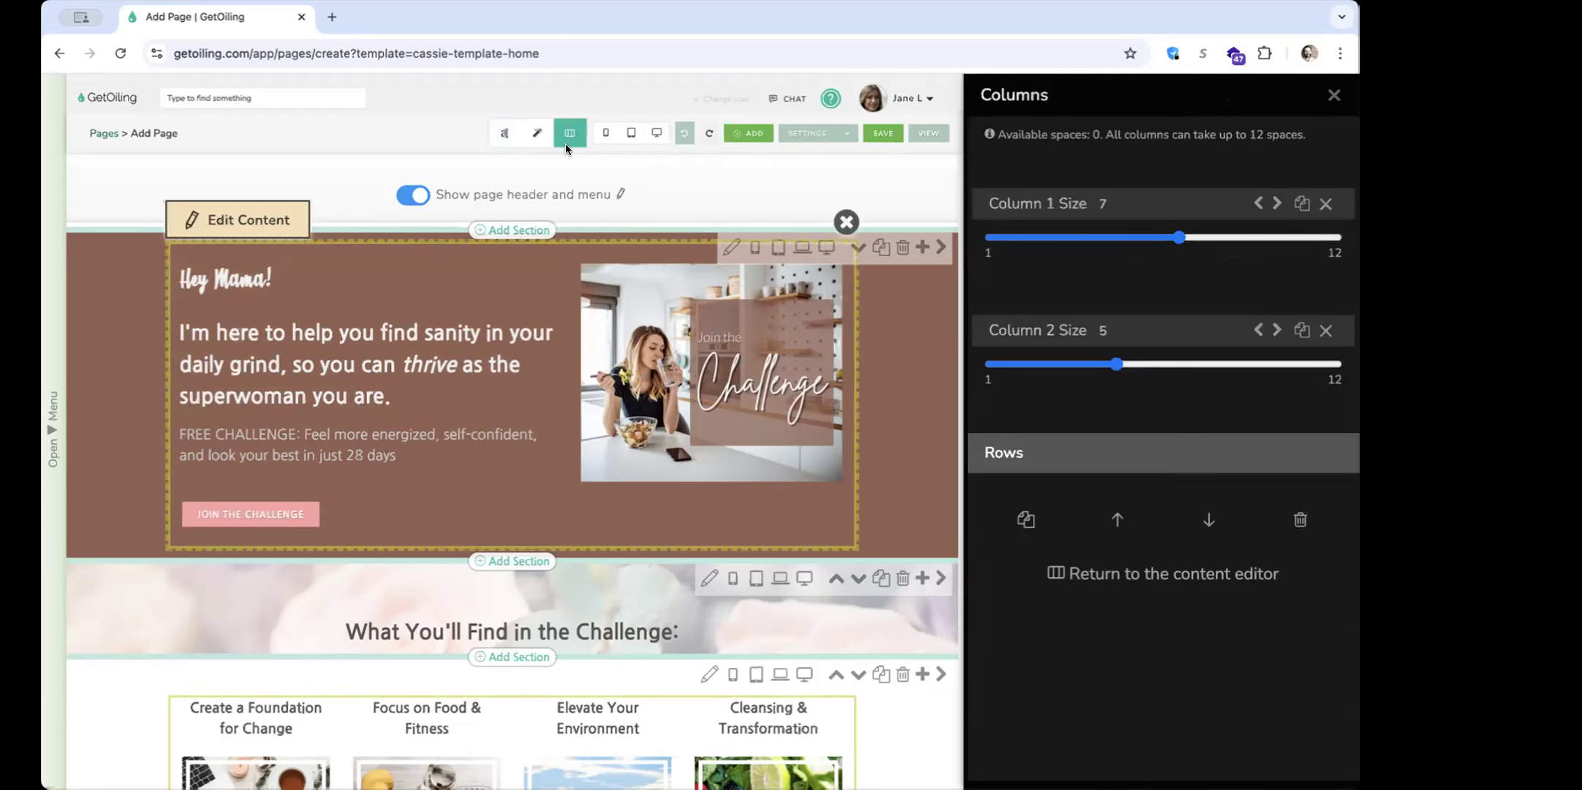
pyautogui.click(505, 133)
# From the "Hey Mama!" block's column settings, set the Column 1 size to 6 and return it to 7
pyautogui.click(477, 316)
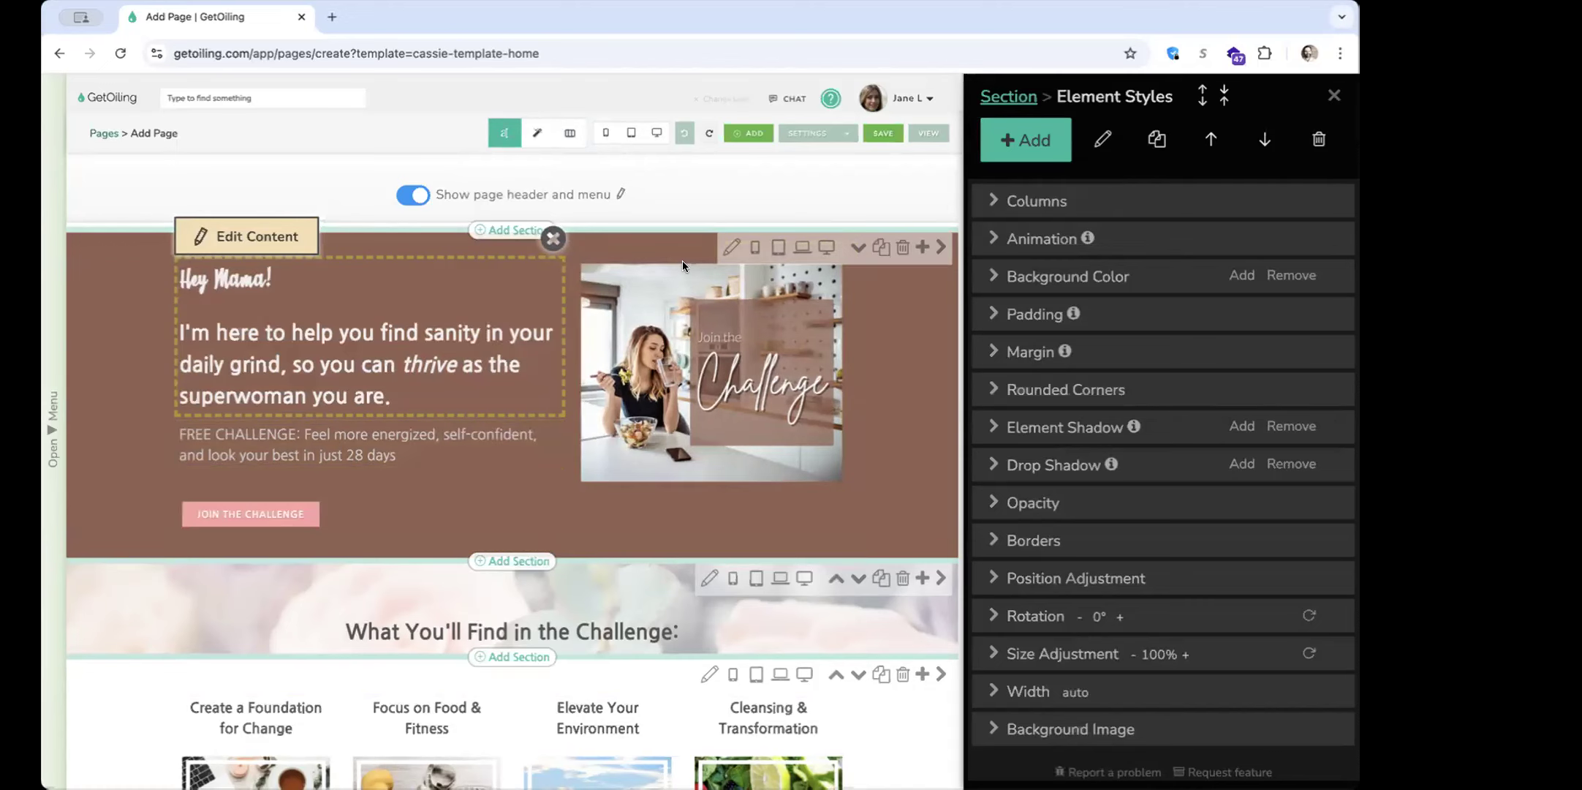
pyautogui.click(1074, 207)
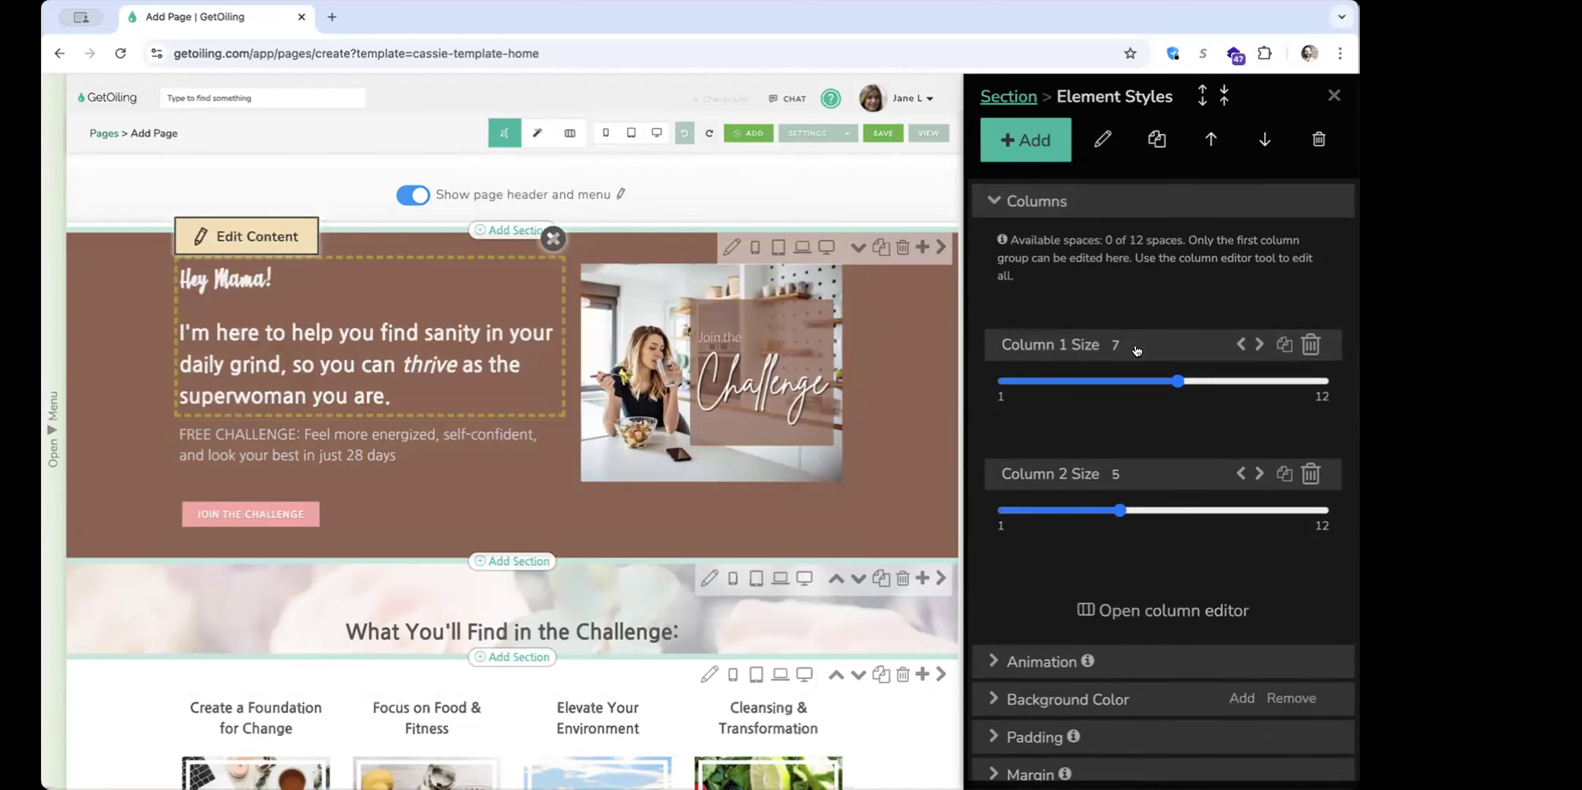
pyautogui.moveTo(1167, 383); pyautogui.dragTo(1158, 383)
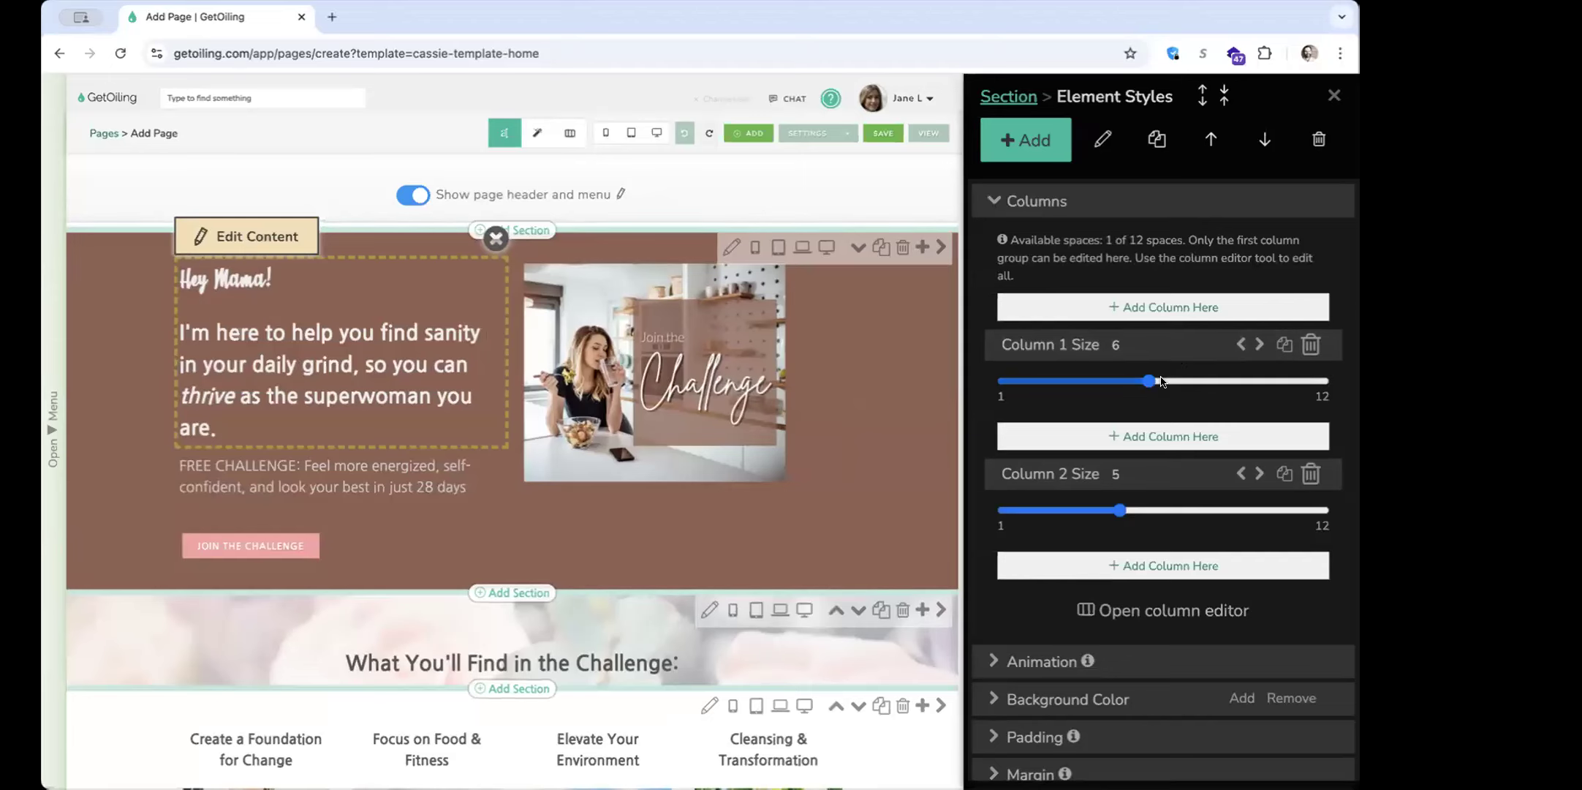
pyautogui.moveTo(1151, 385); pyautogui.dragTo(1165, 384)
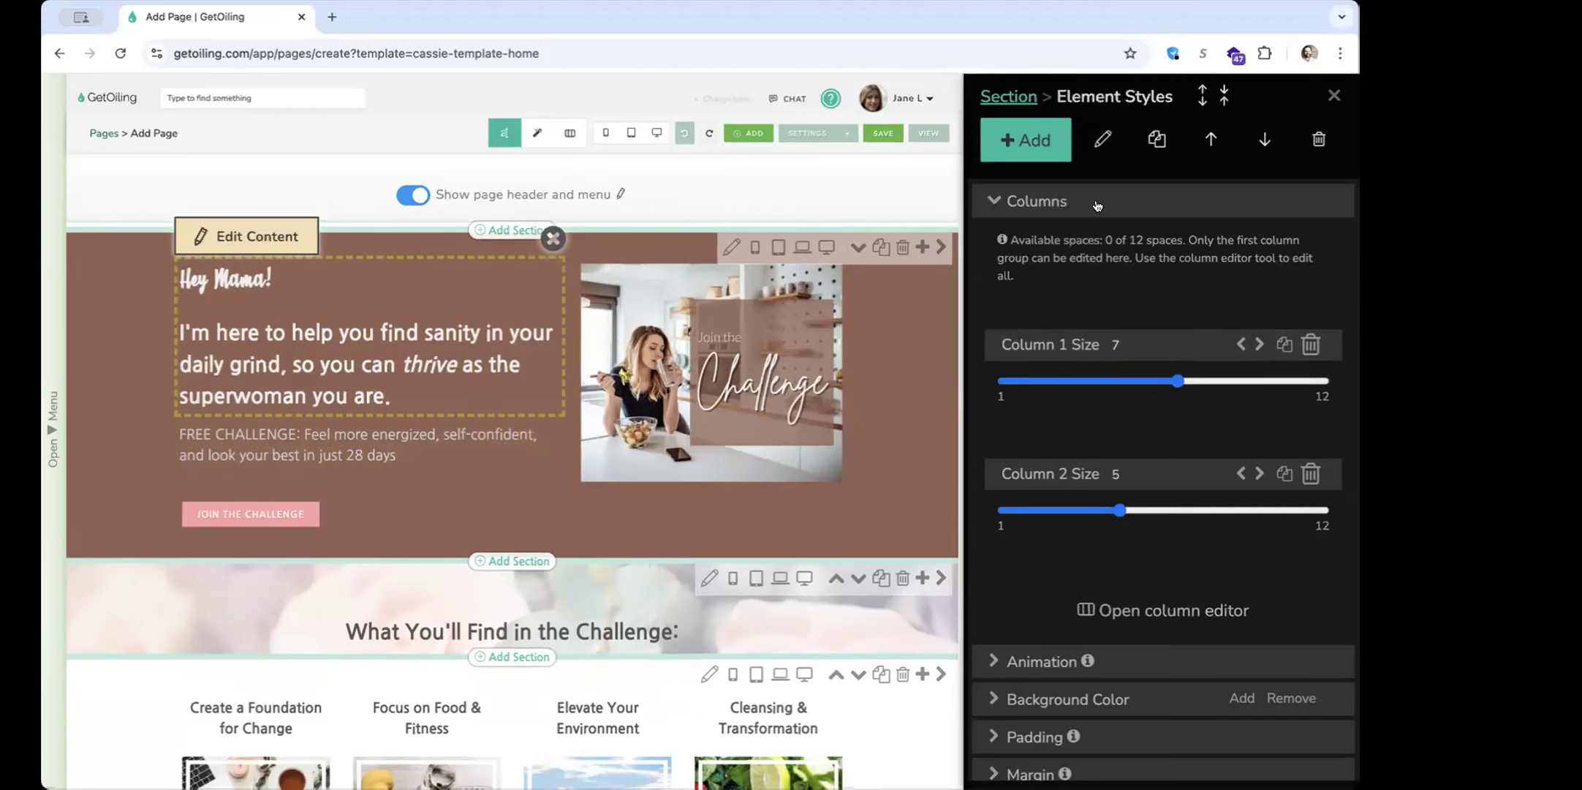
# Duplicate the "Hey Mama!" block and move the copy into the hero's second column, above the challenge image
pyautogui.click(1144, 214)
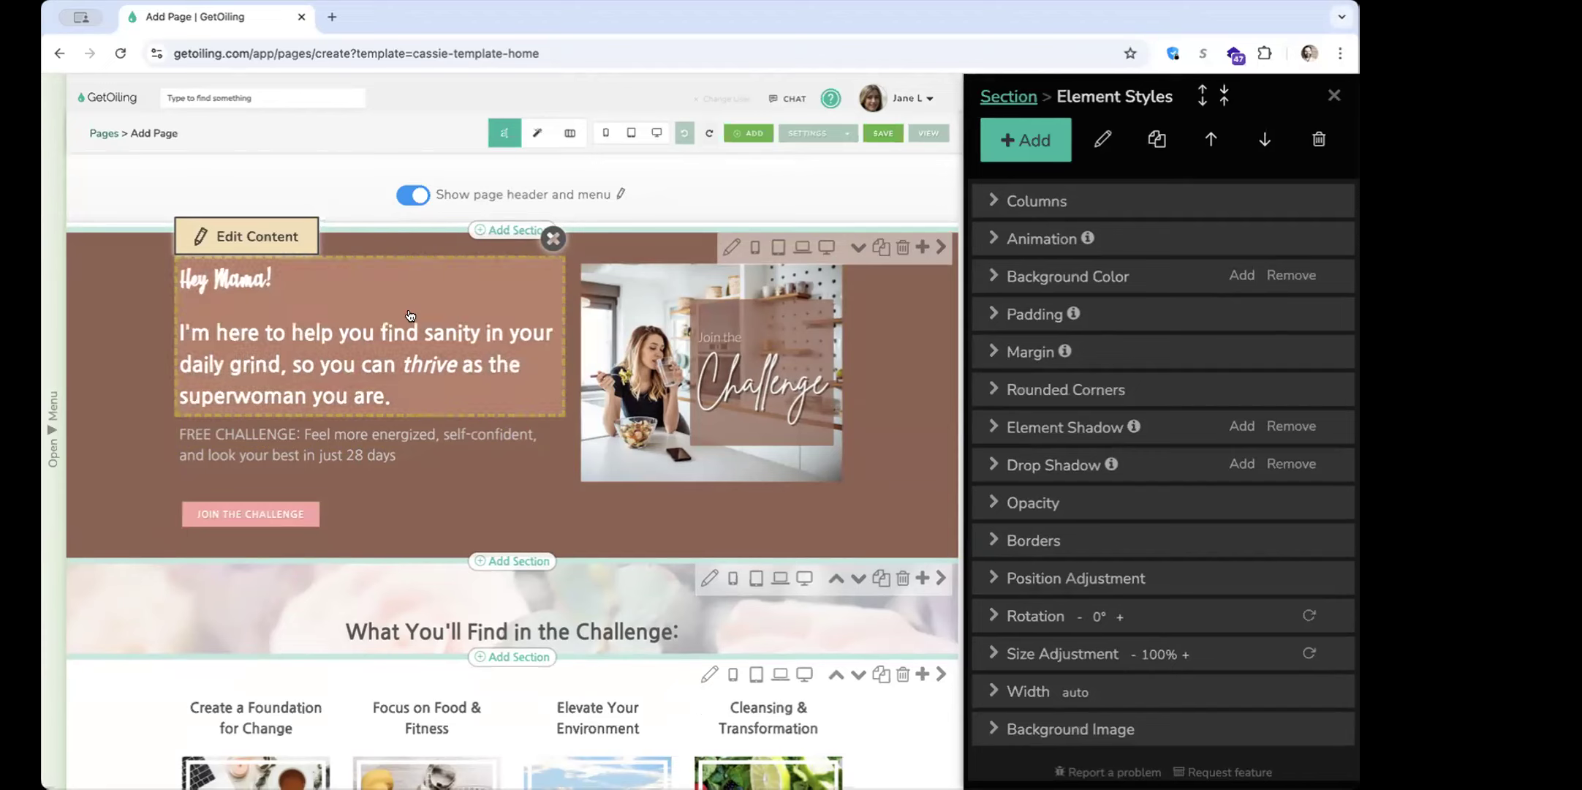
pyautogui.click(1156, 153)
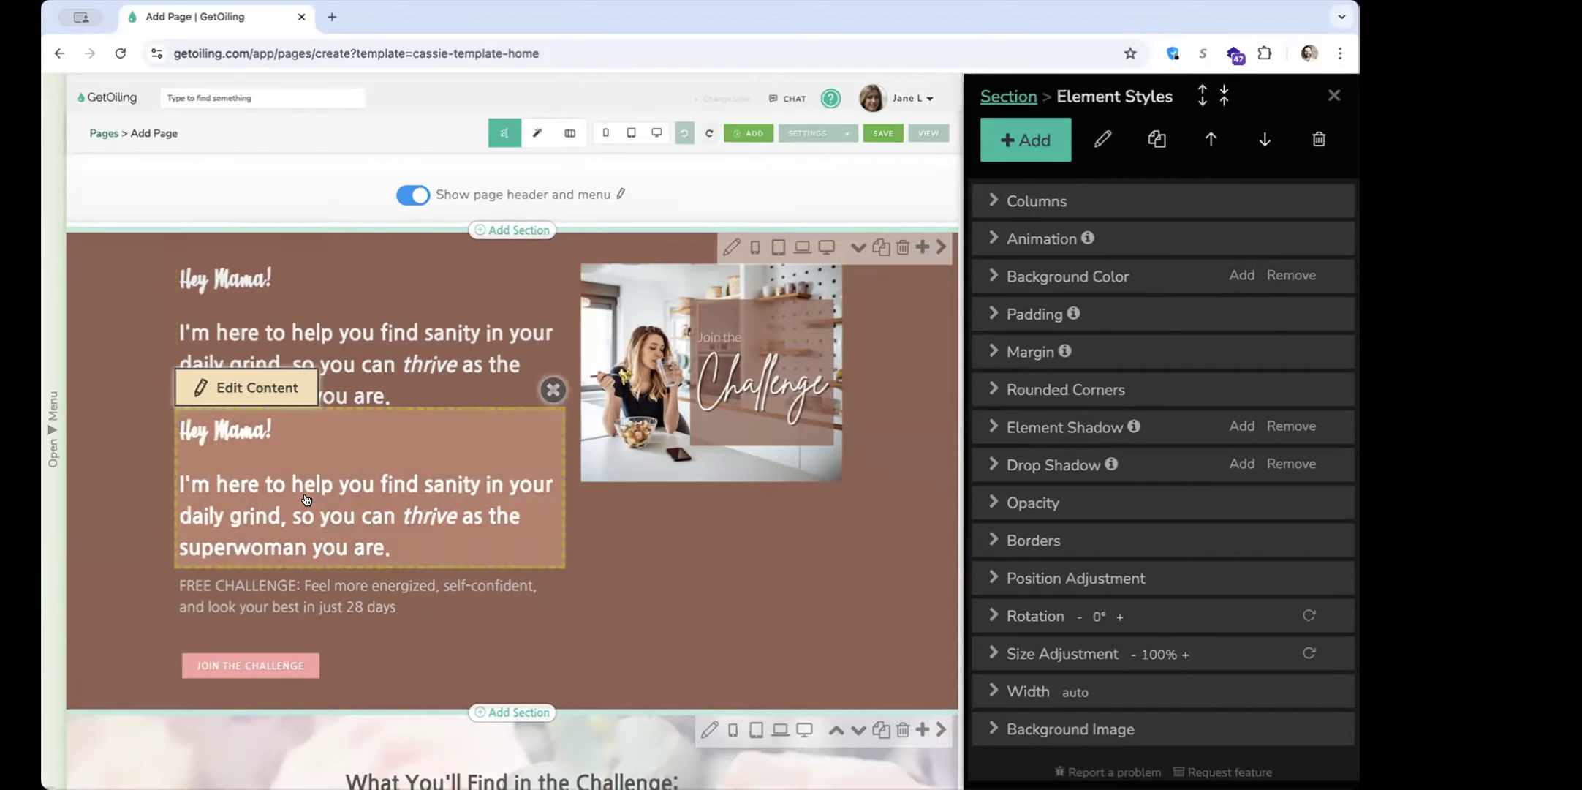
pyautogui.moveTo(544, 494); pyautogui.dragTo(643, 474)
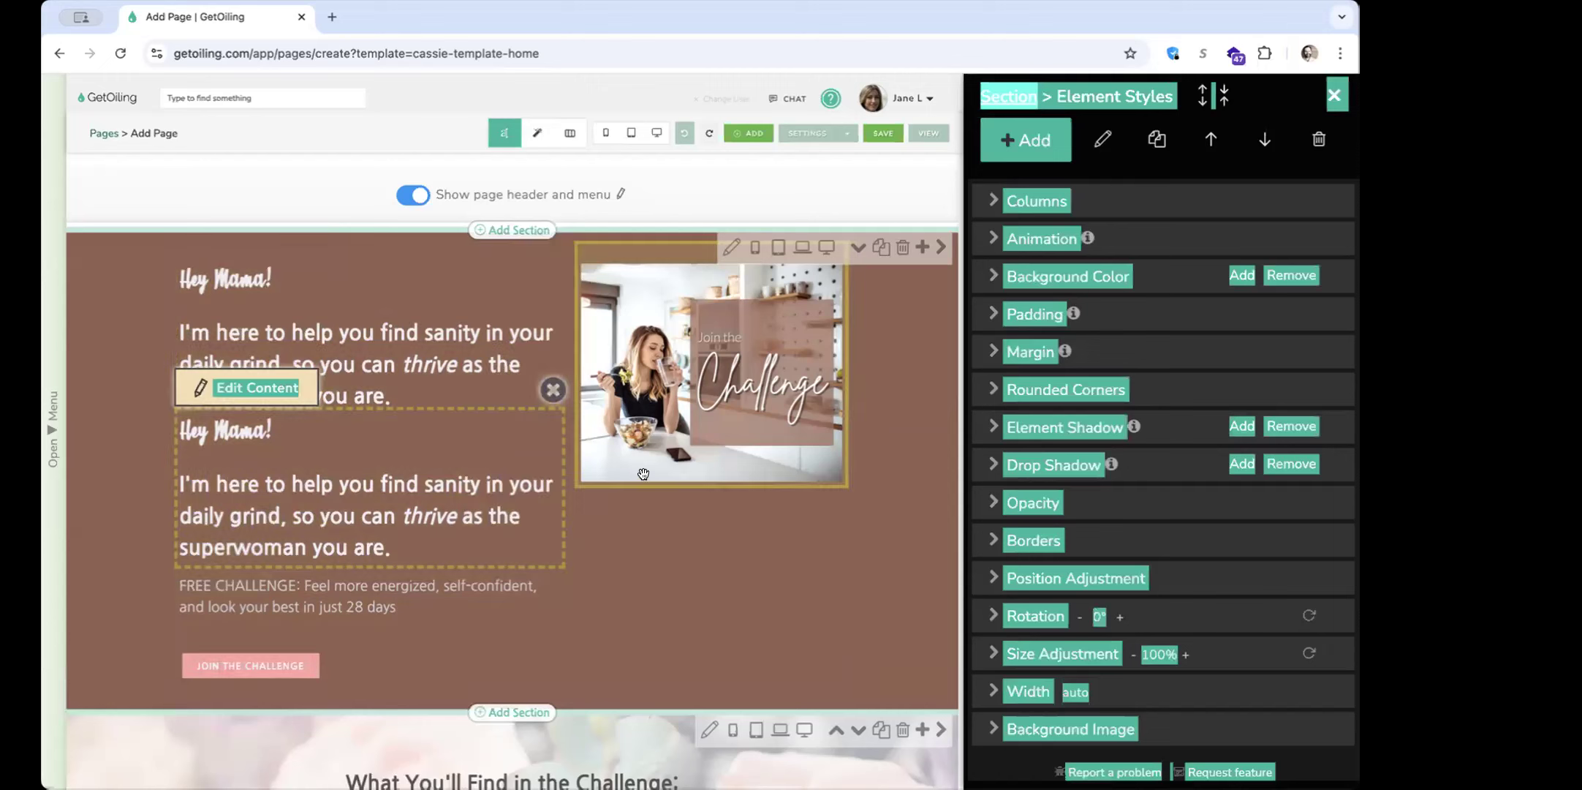
pyautogui.click(556, 396)
pyautogui.moveTo(445, 448); pyautogui.dragTo(657, 436)
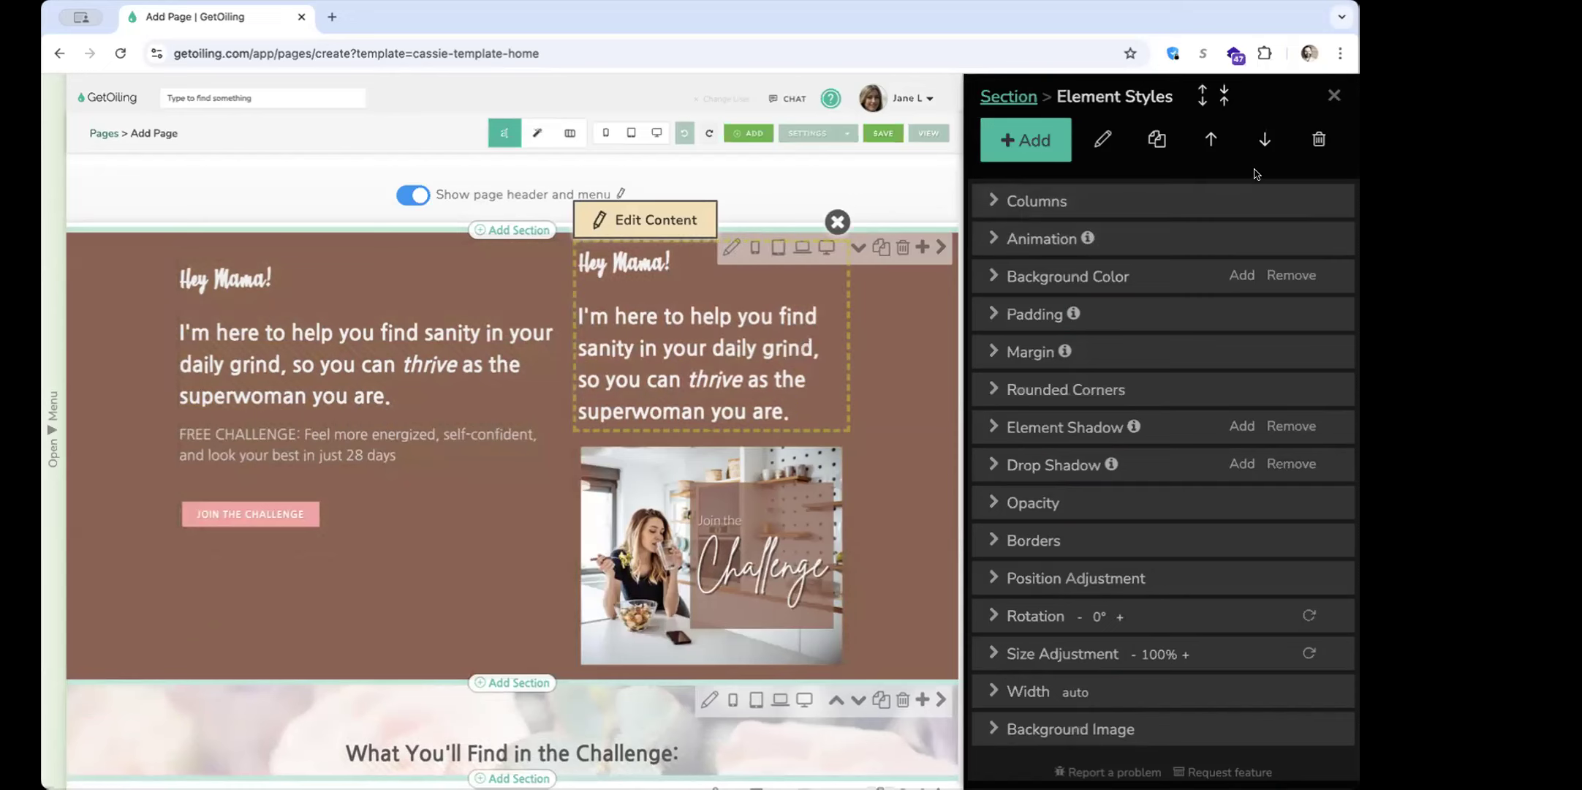
# Delete and restore the copied "Hey Mama!" block, and move it below the challenge image and back above it
pyautogui.click(1318, 142)
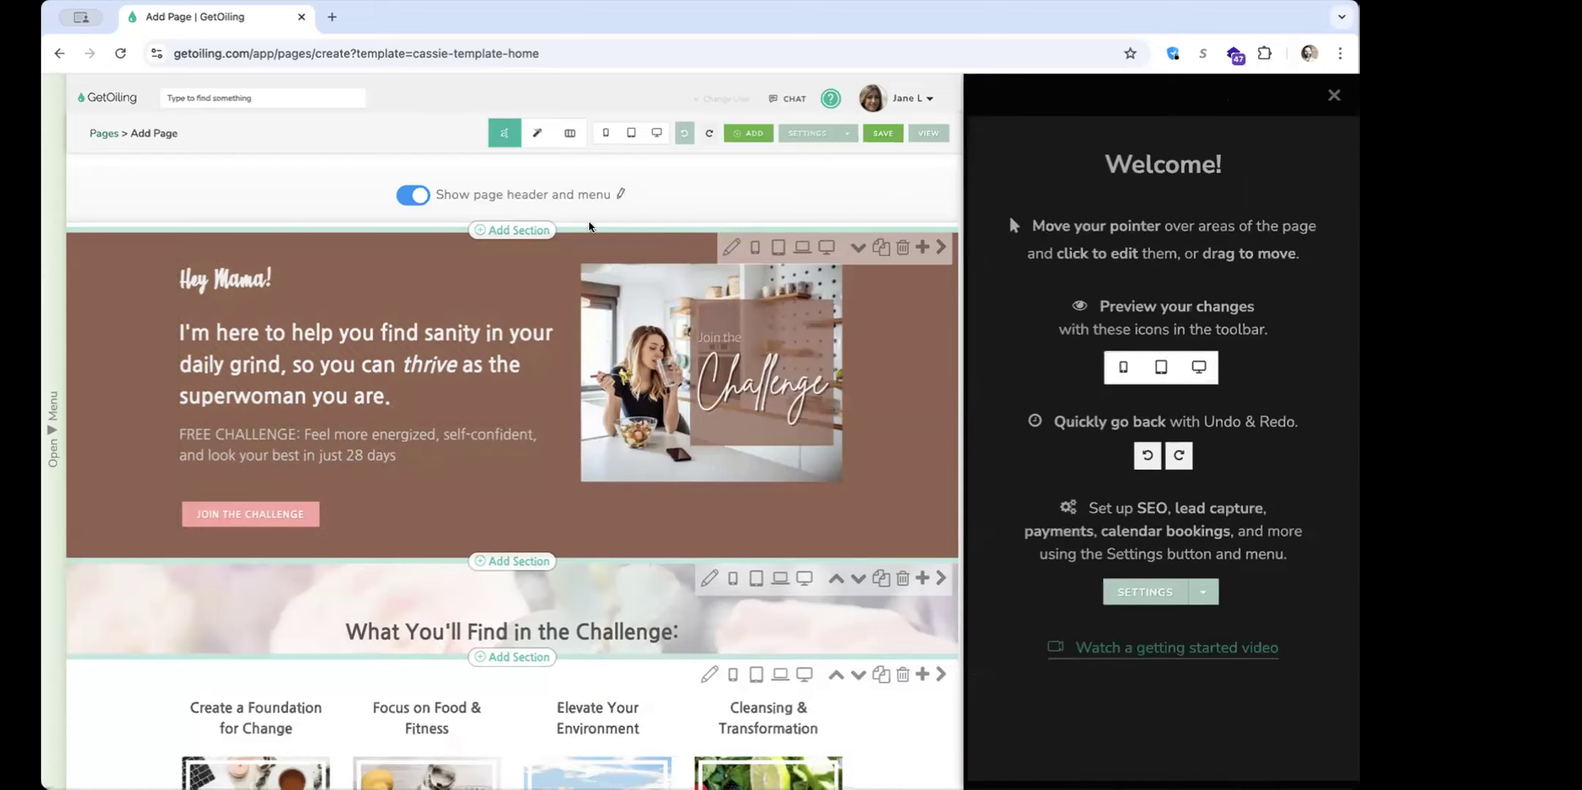
pyautogui.click(682, 135)
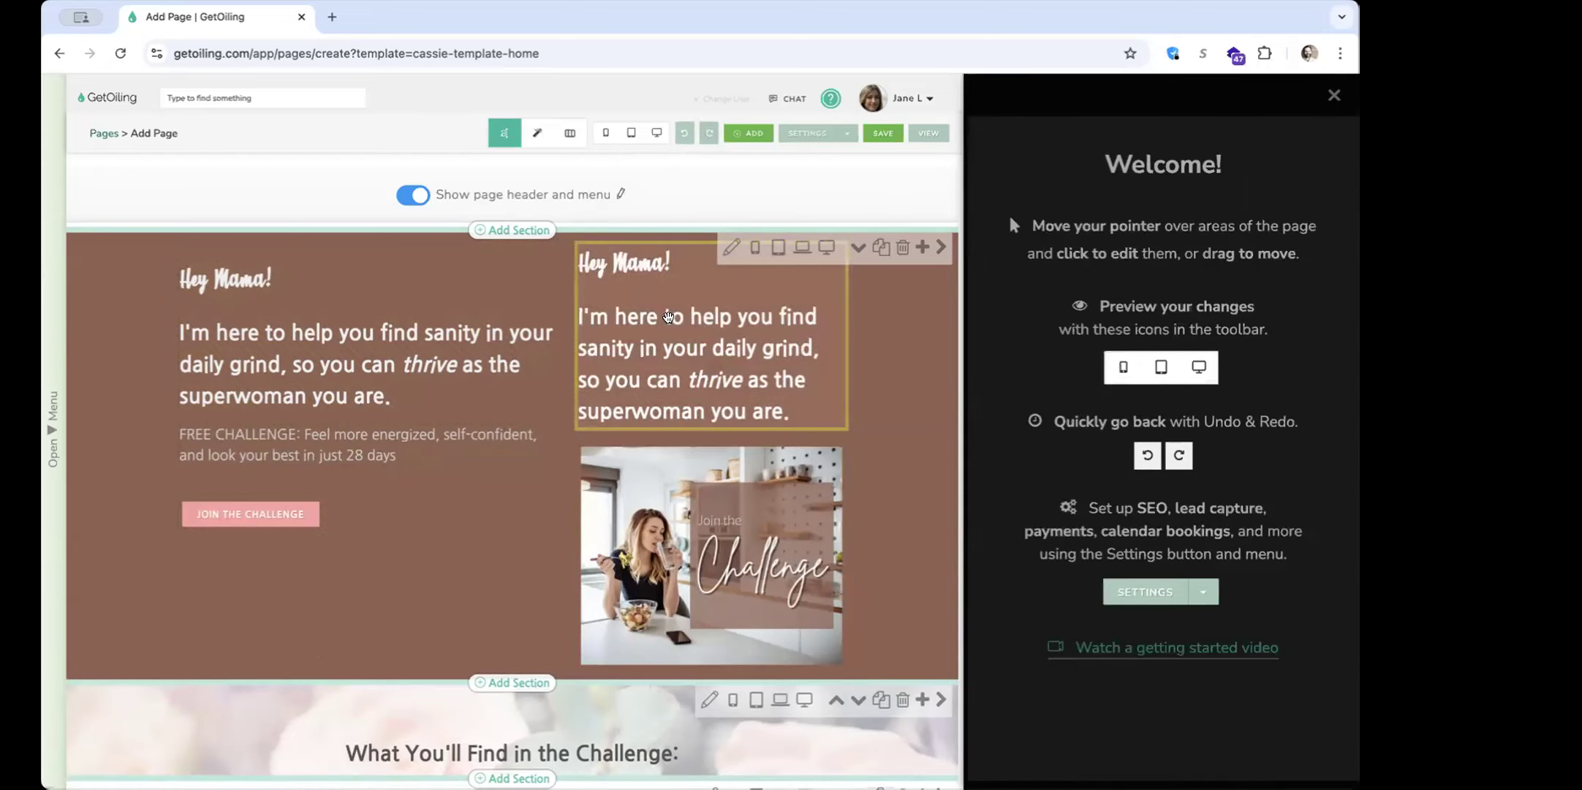
pyautogui.click(670, 325)
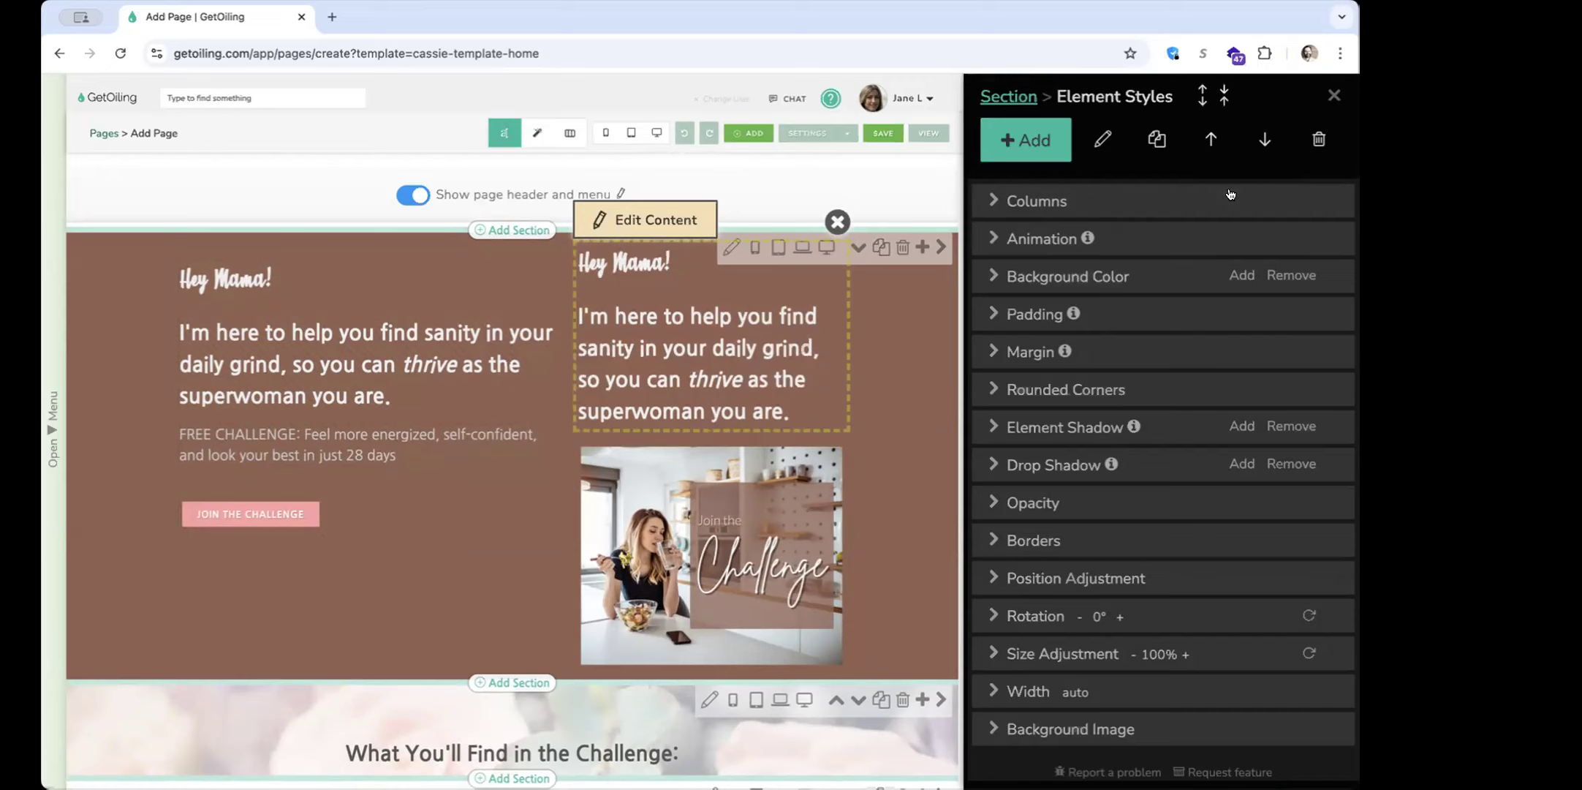
pyautogui.click(1265, 140)
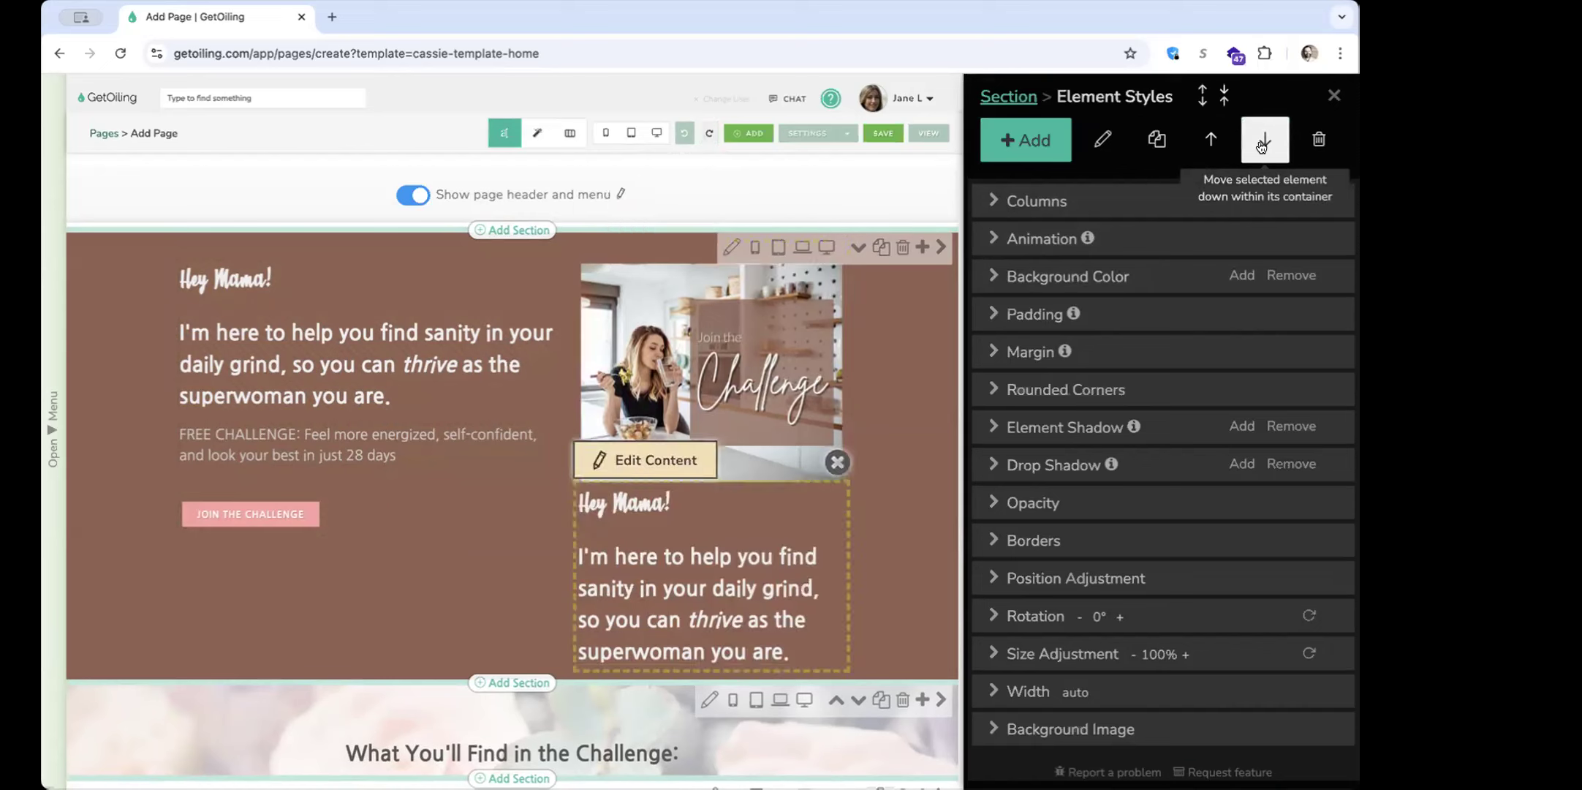
pyautogui.click(1211, 141)
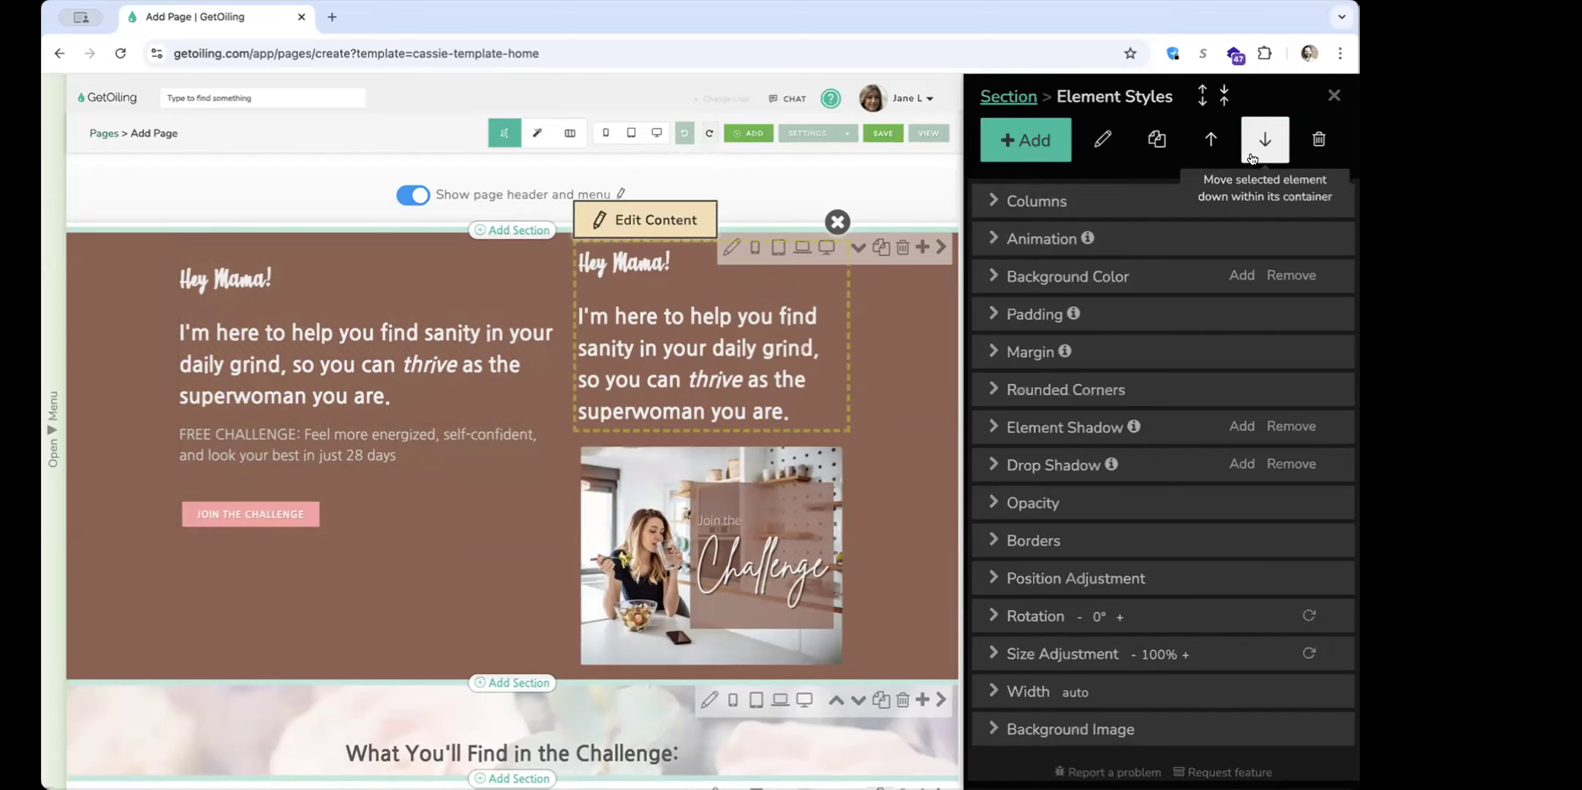
# Move the "JOIN THE CHALLENGE" button up to the start of its column and back down below the text
pyautogui.click(299, 517)
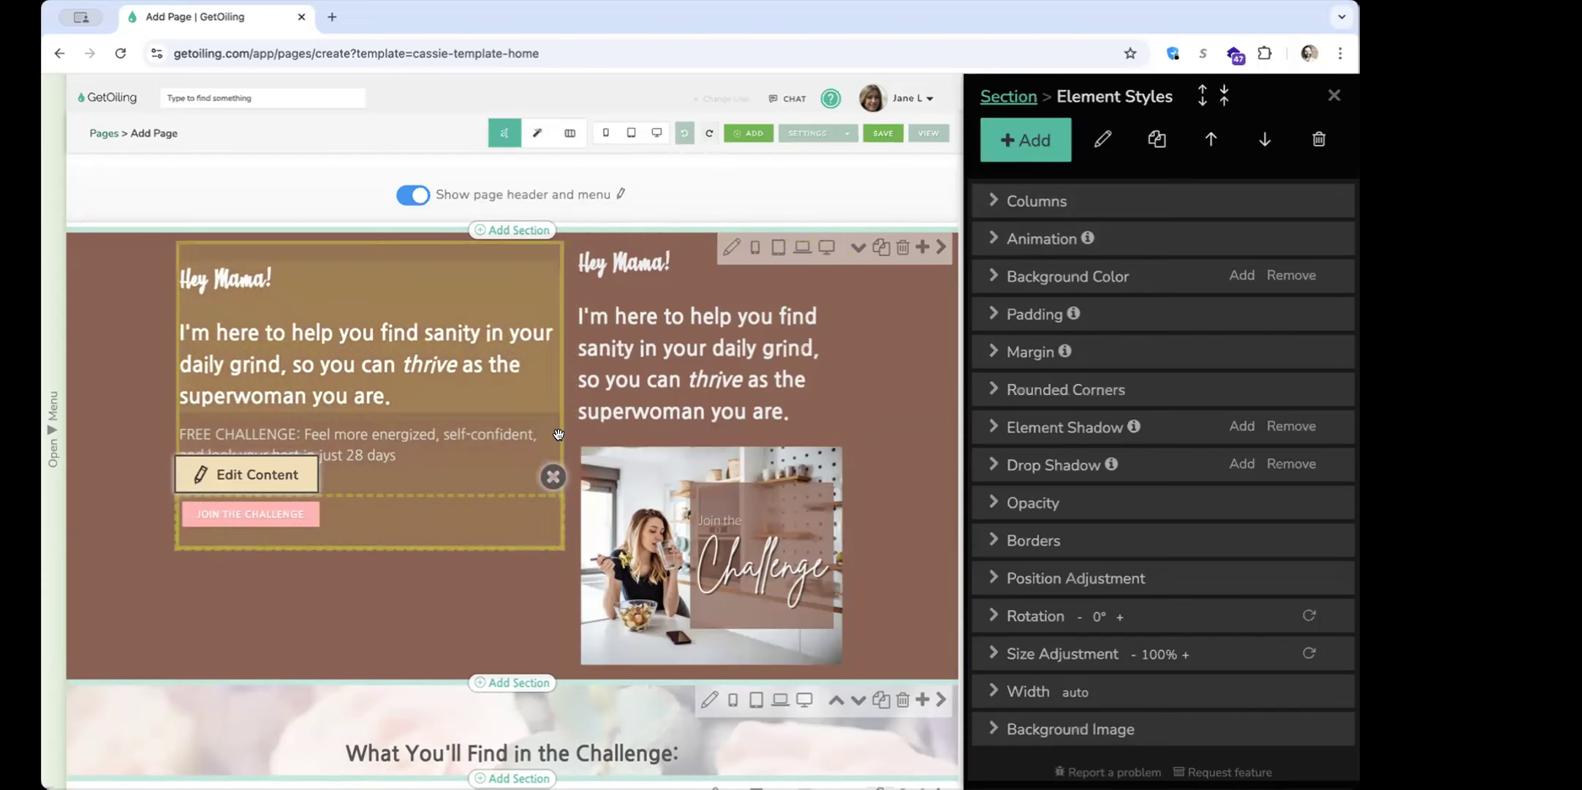
pyautogui.click(1201, 145)
pyautogui.click(1200, 144)
pyautogui.click(1201, 145)
pyautogui.click(1201, 145)
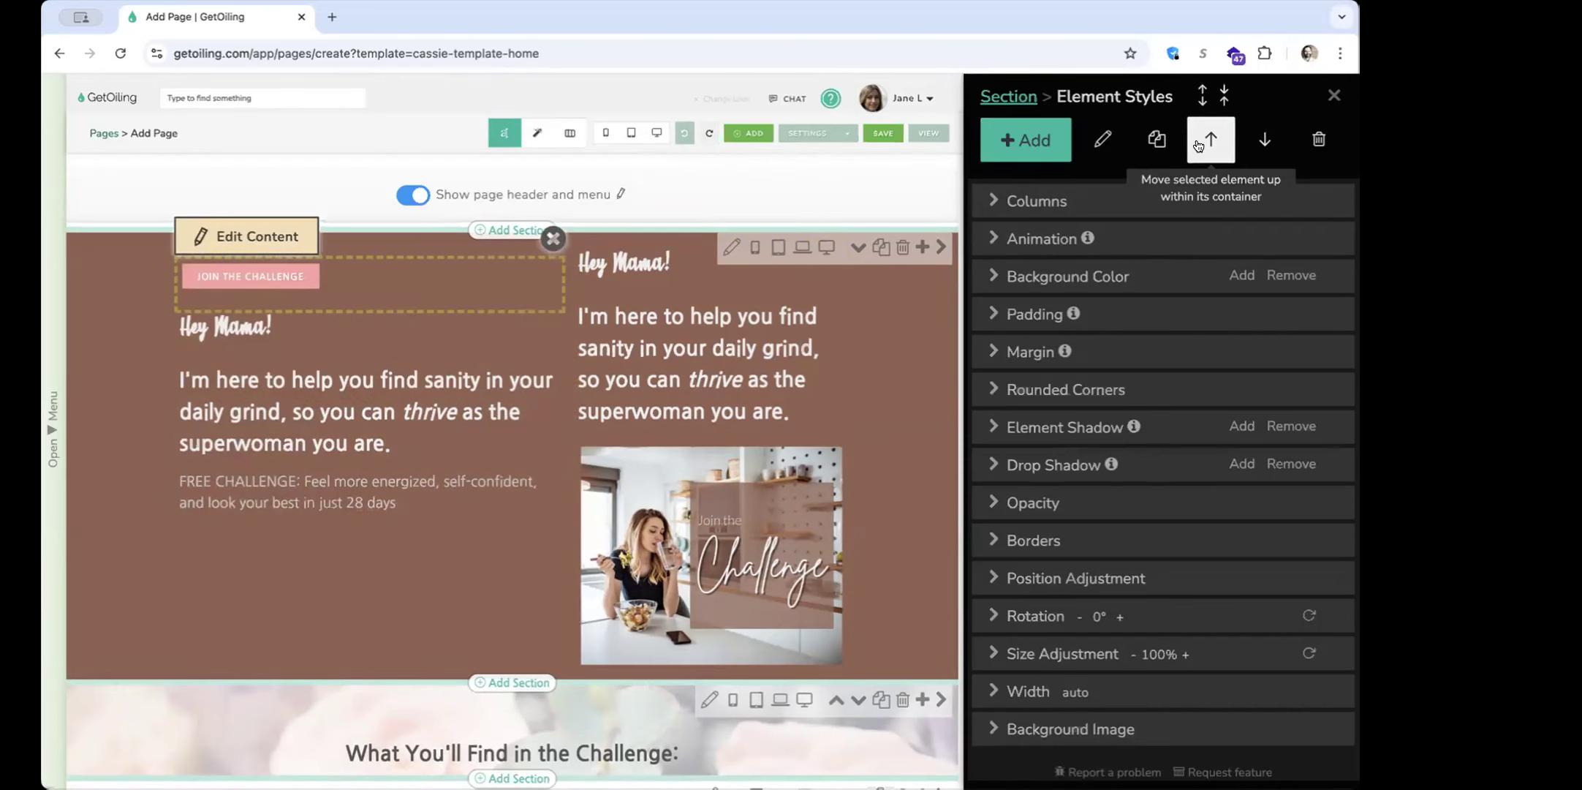
pyautogui.click(1251, 156)
pyautogui.click(1251, 156)
pyautogui.click(1251, 156)
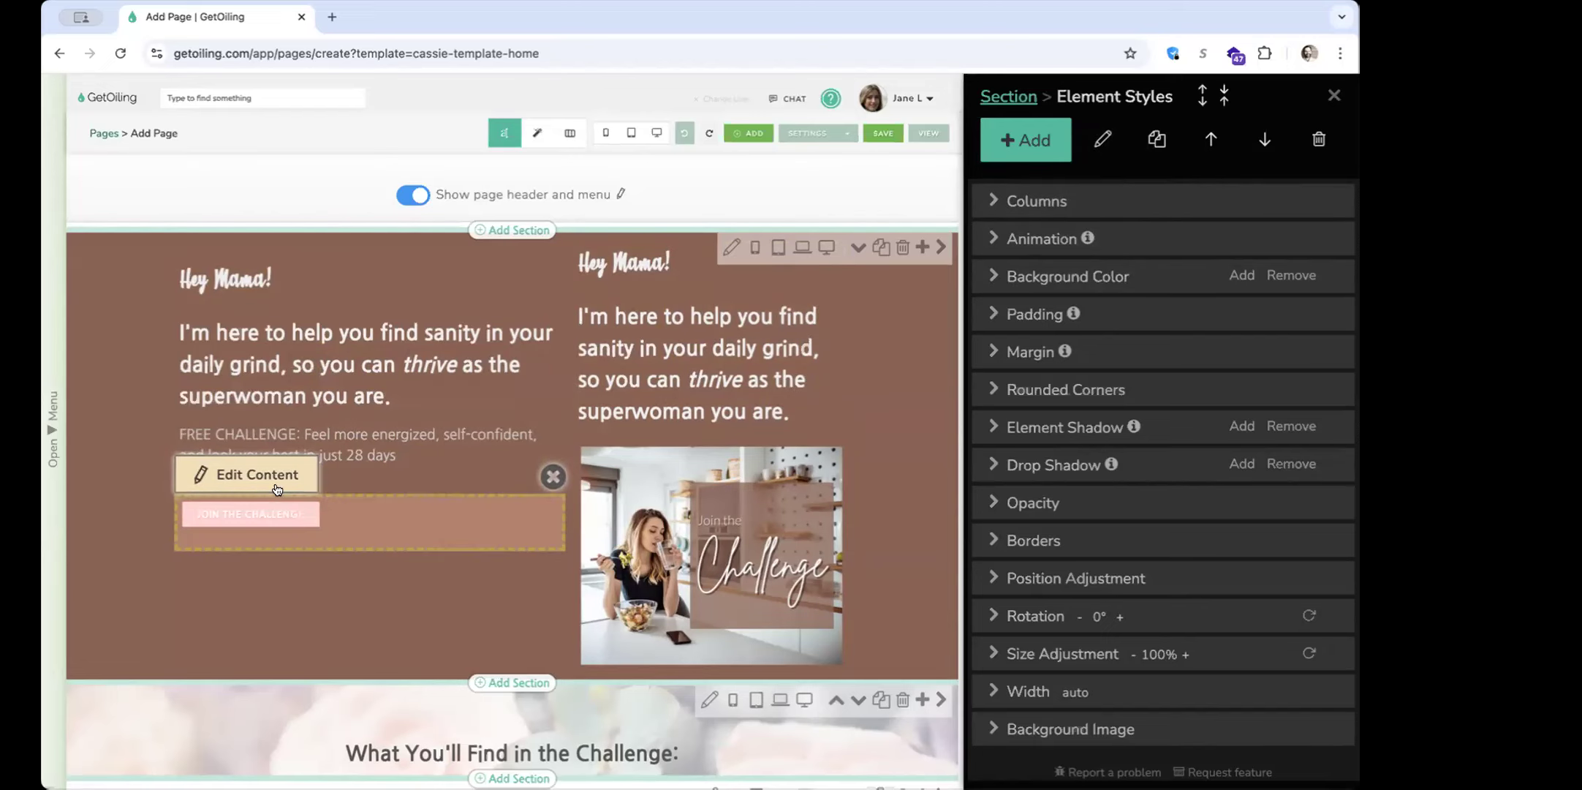
# View the "JOIN THE CHALLENGE" button's content in the content editor and close the editor without editing it
pyautogui.doubleClick(346, 535)
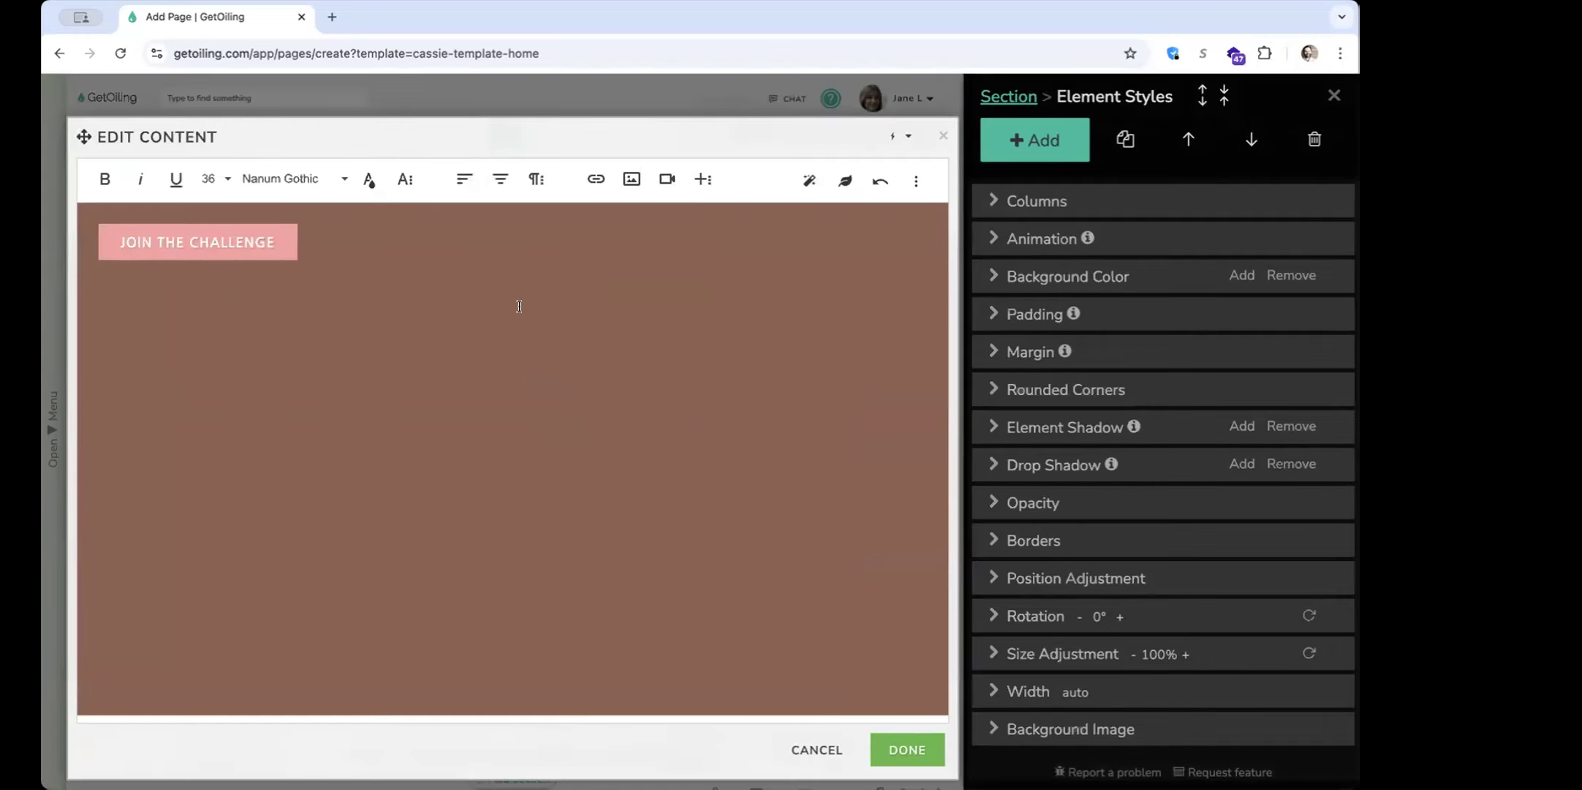
pyautogui.click(578, 303)
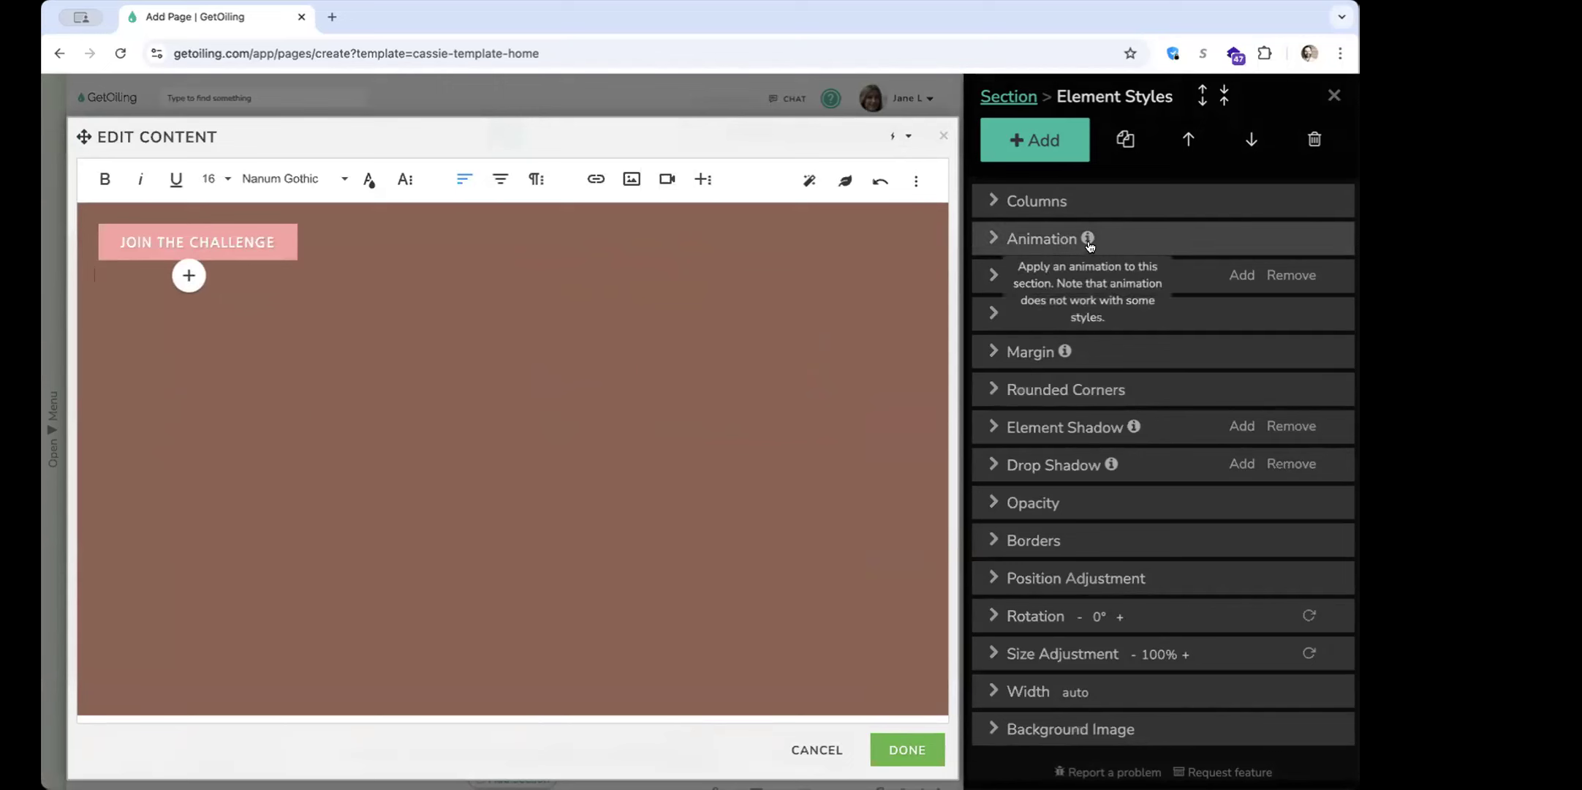
pyautogui.click(943, 135)
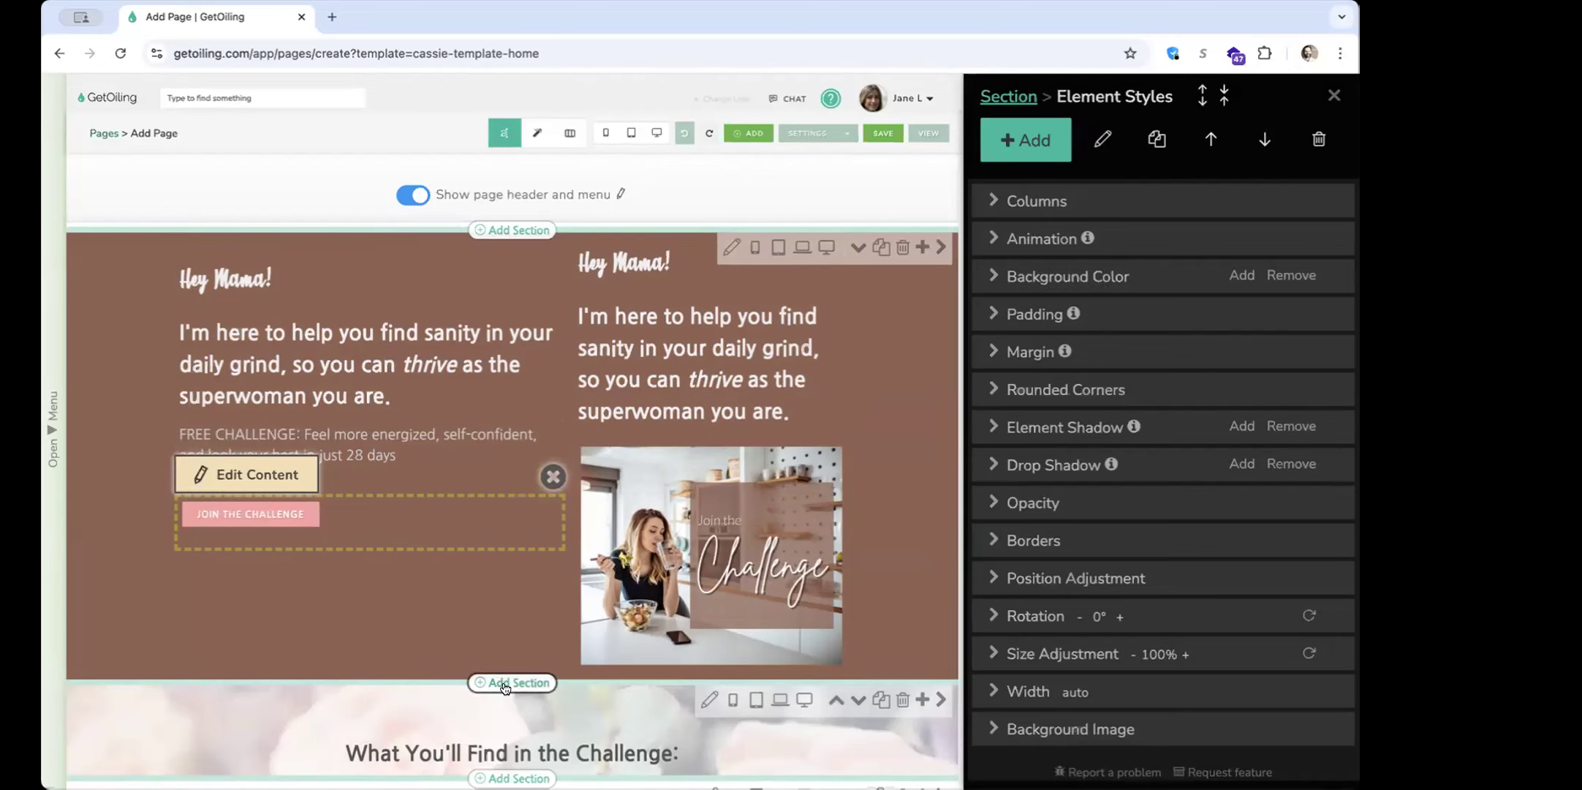
# Add a "2 Column No Header" section above the hero section
pyautogui.click(501, 233)
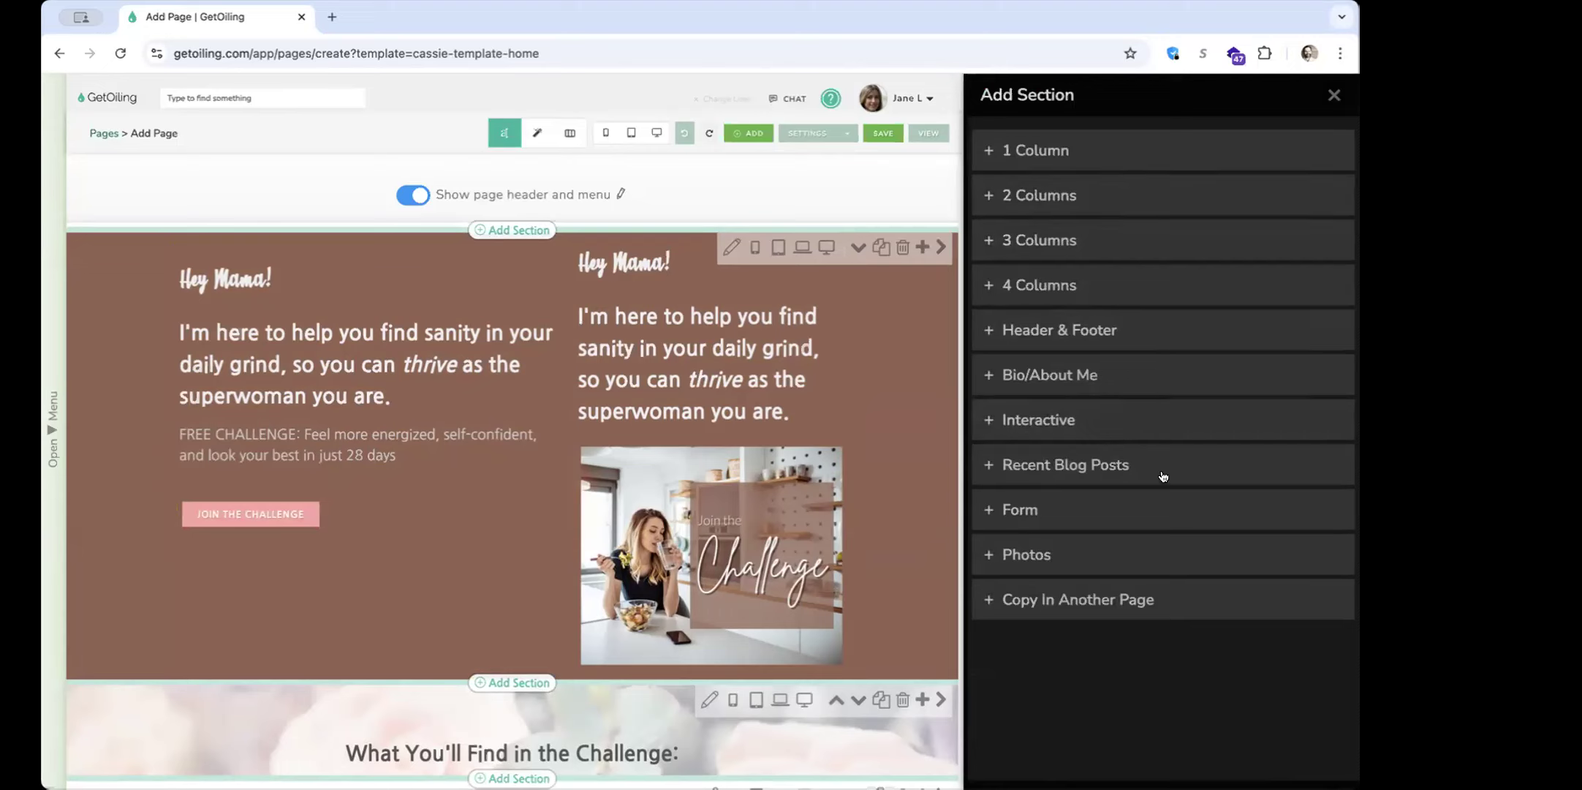
pyautogui.click(1169, 140)
pyautogui.click(1156, 204)
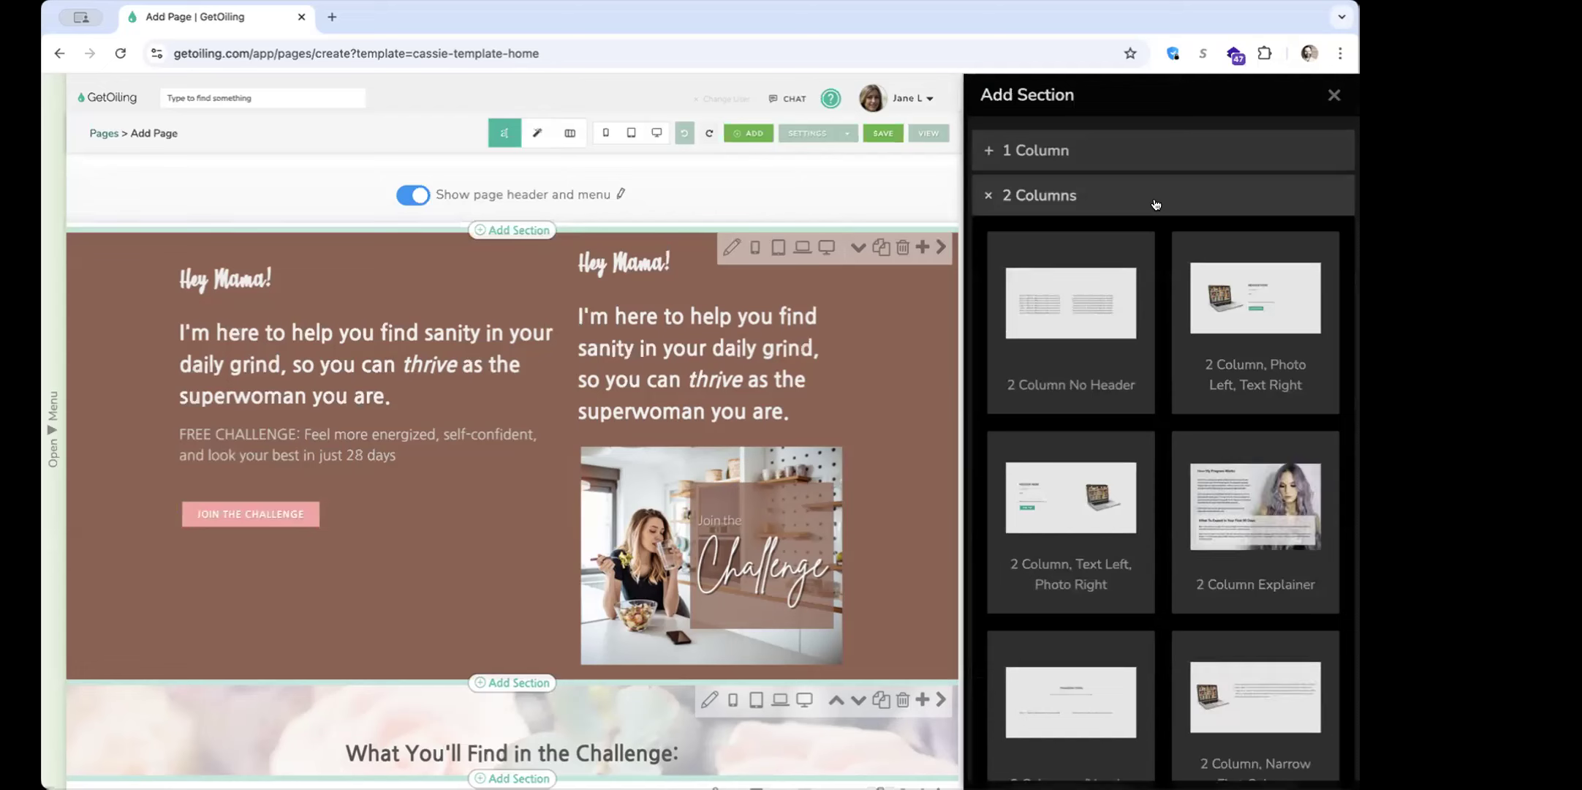
pyautogui.click(1093, 302)
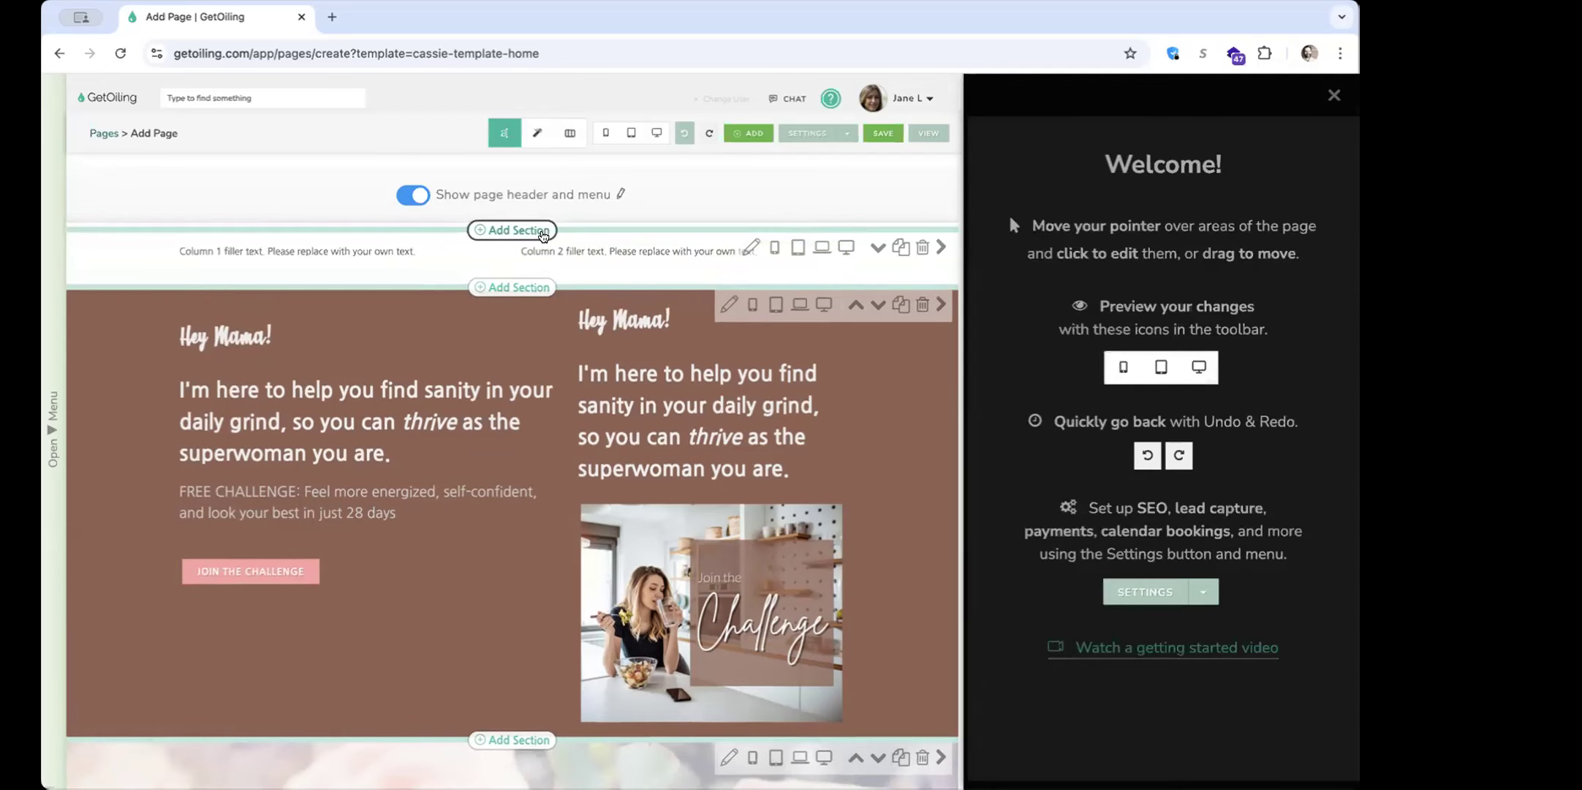
# Look through the two-column section layouts and return to the list of section categories
pyautogui.click(512, 229)
pyautogui.scroll(-3, 1202, 411)
pyautogui.scroll(5, 1202, 411)
pyautogui.click(1115, 196)
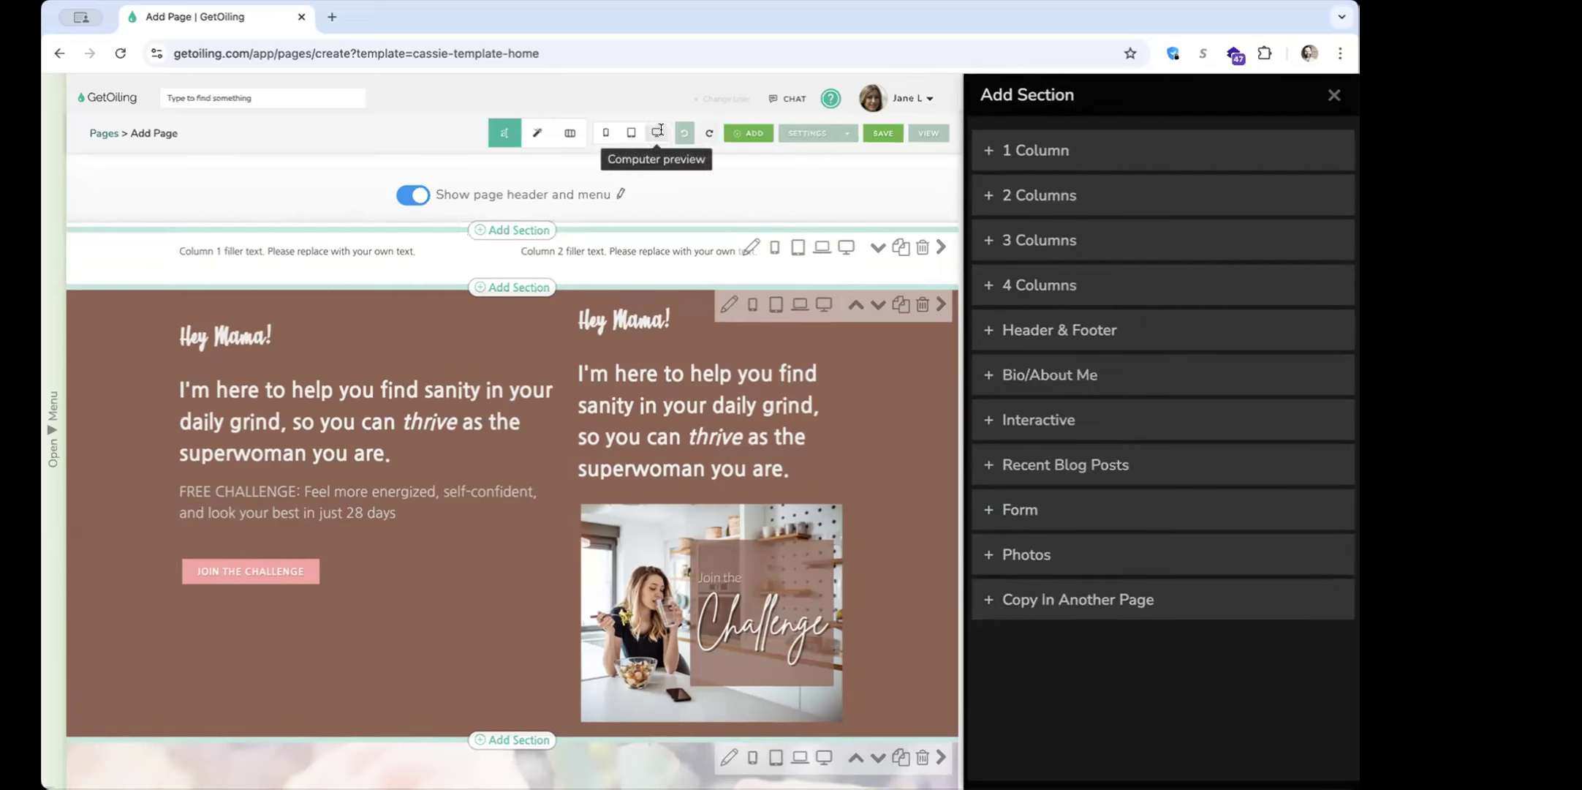
# Open the content library for the new section's Column 1 filler text and view its element categories
pyautogui.click(410, 271)
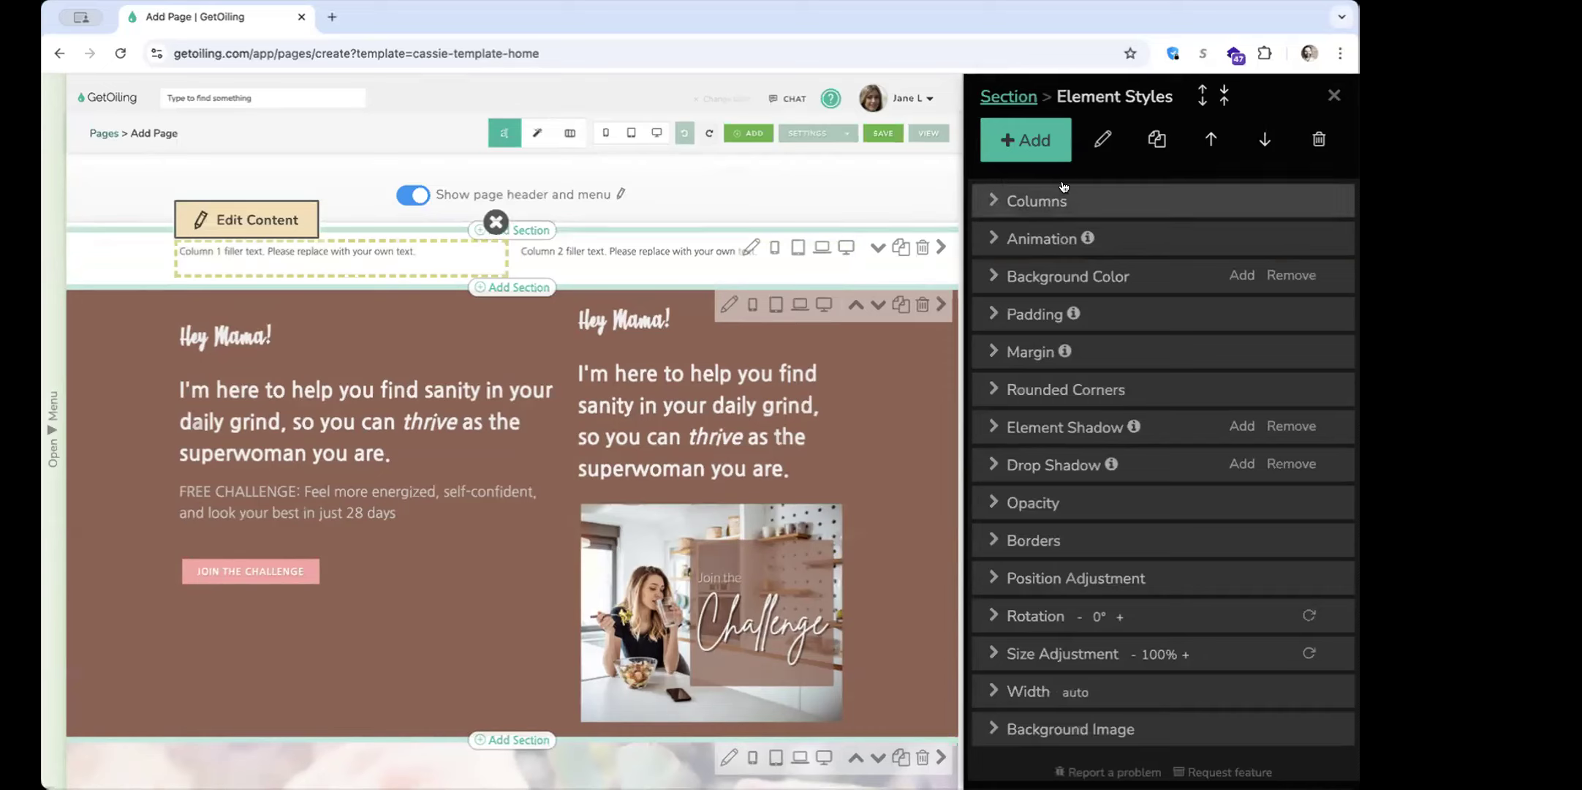
pyautogui.click(1034, 150)
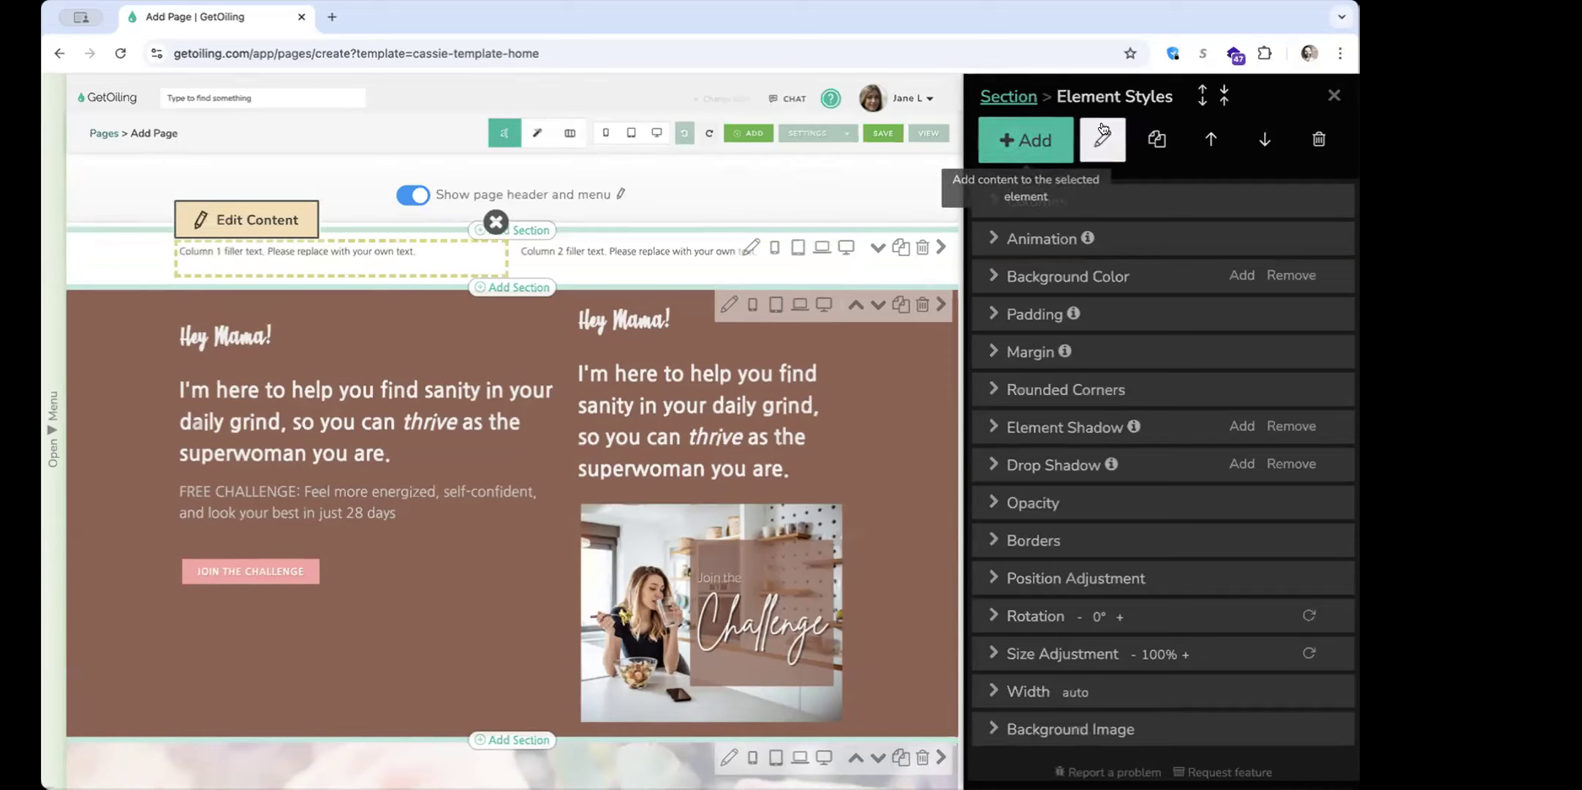
pyautogui.click(1042, 147)
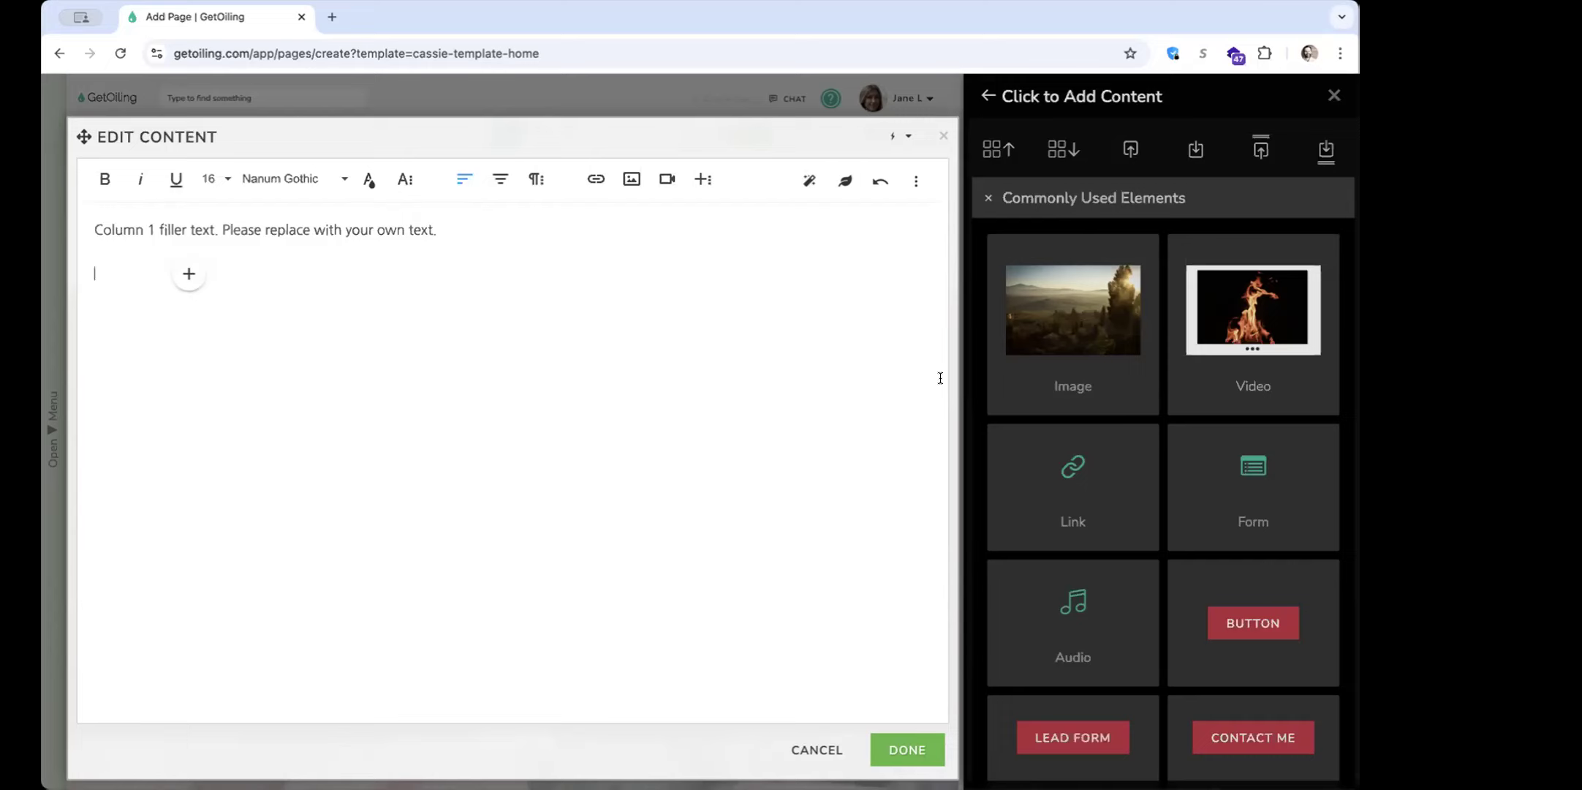
pyautogui.click(1065, 203)
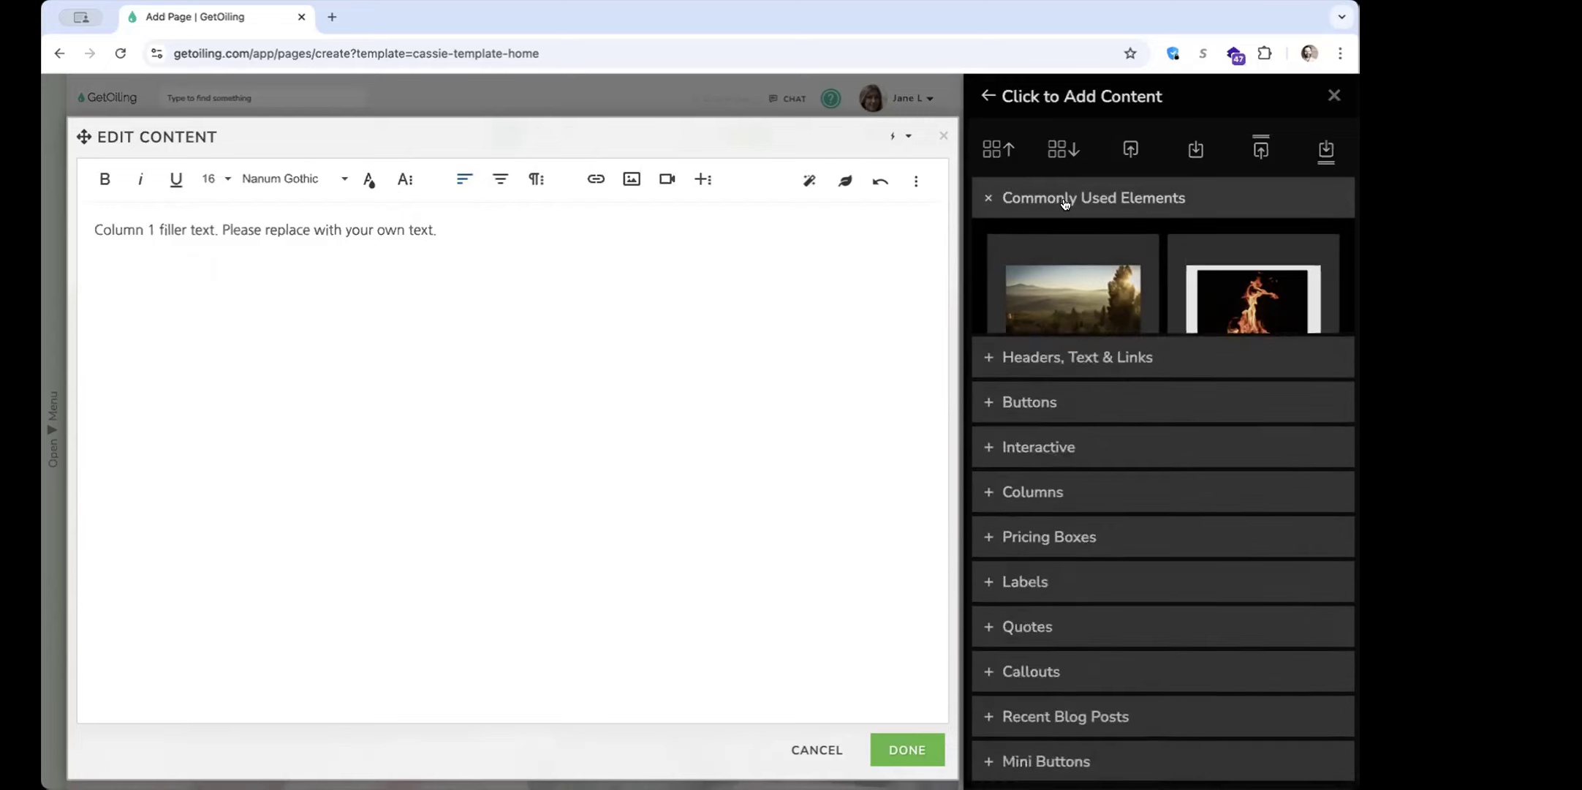
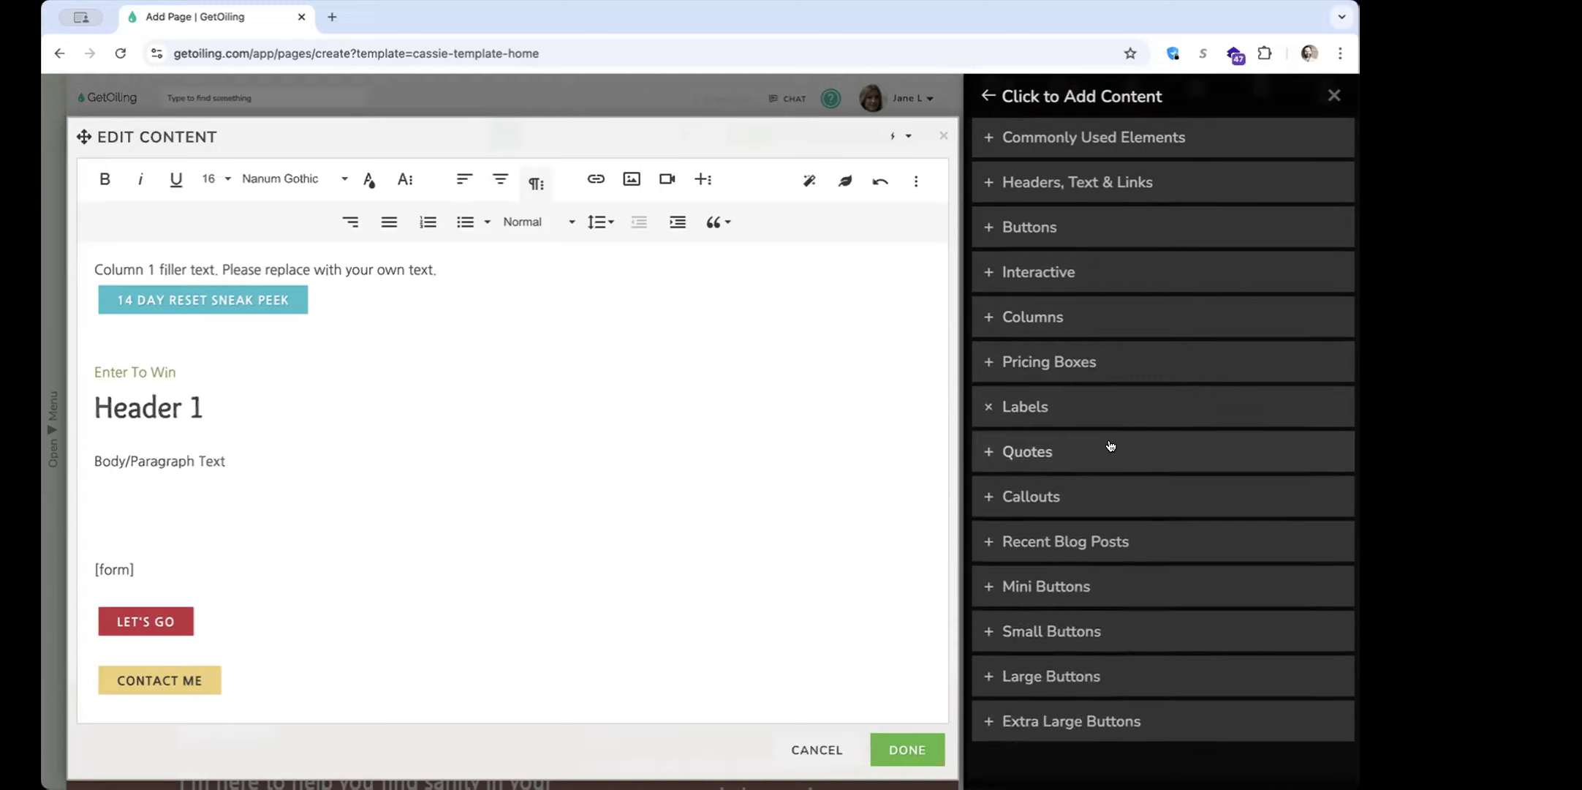
# Look through the callout box styles in the content library and collapse their category again
pyautogui.click(1109, 448)
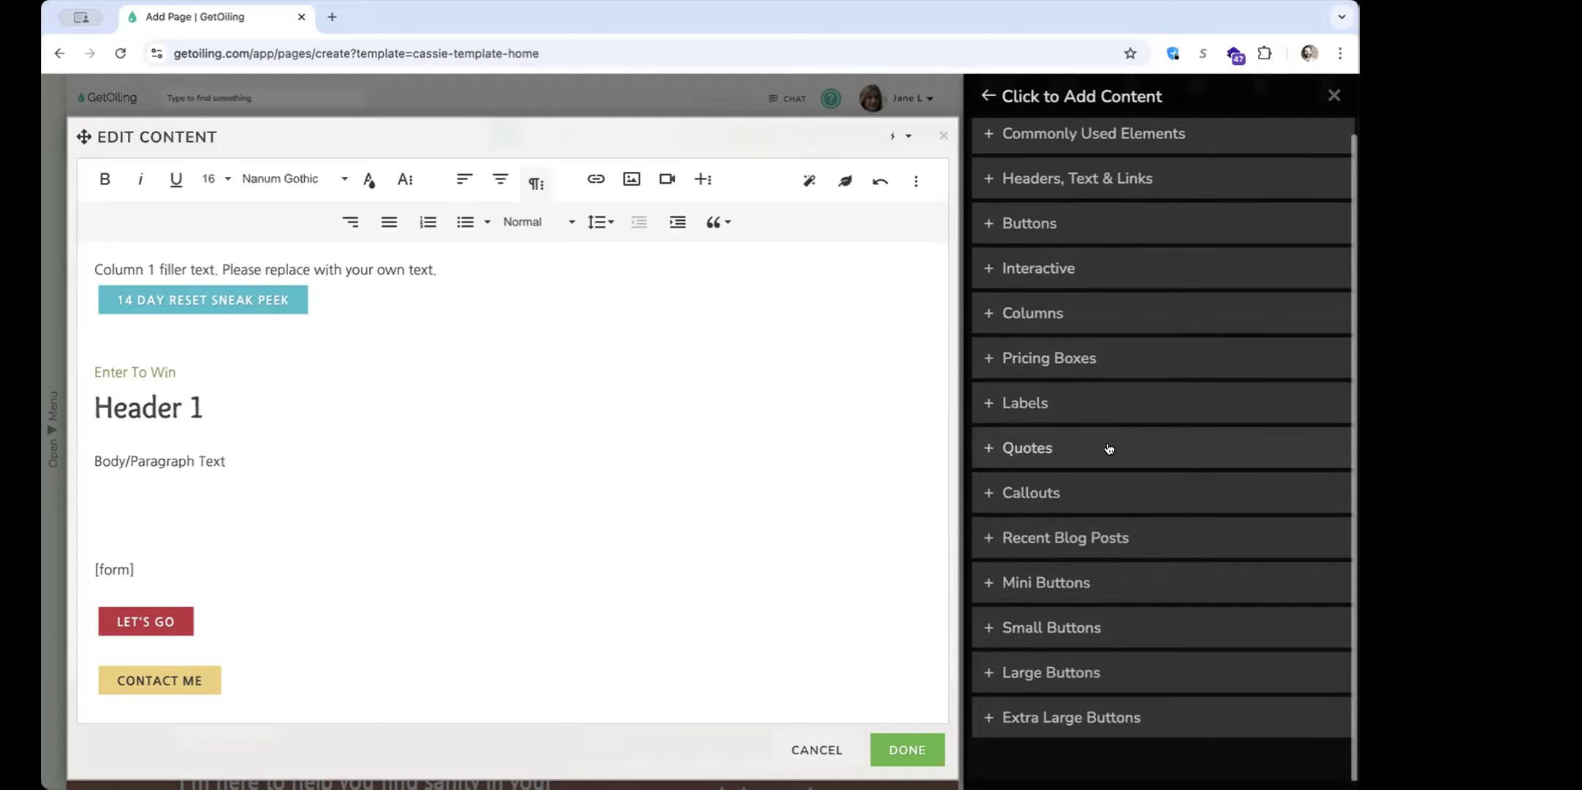
pyautogui.click(1087, 501)
pyautogui.scroll(-2, 1090, 504)
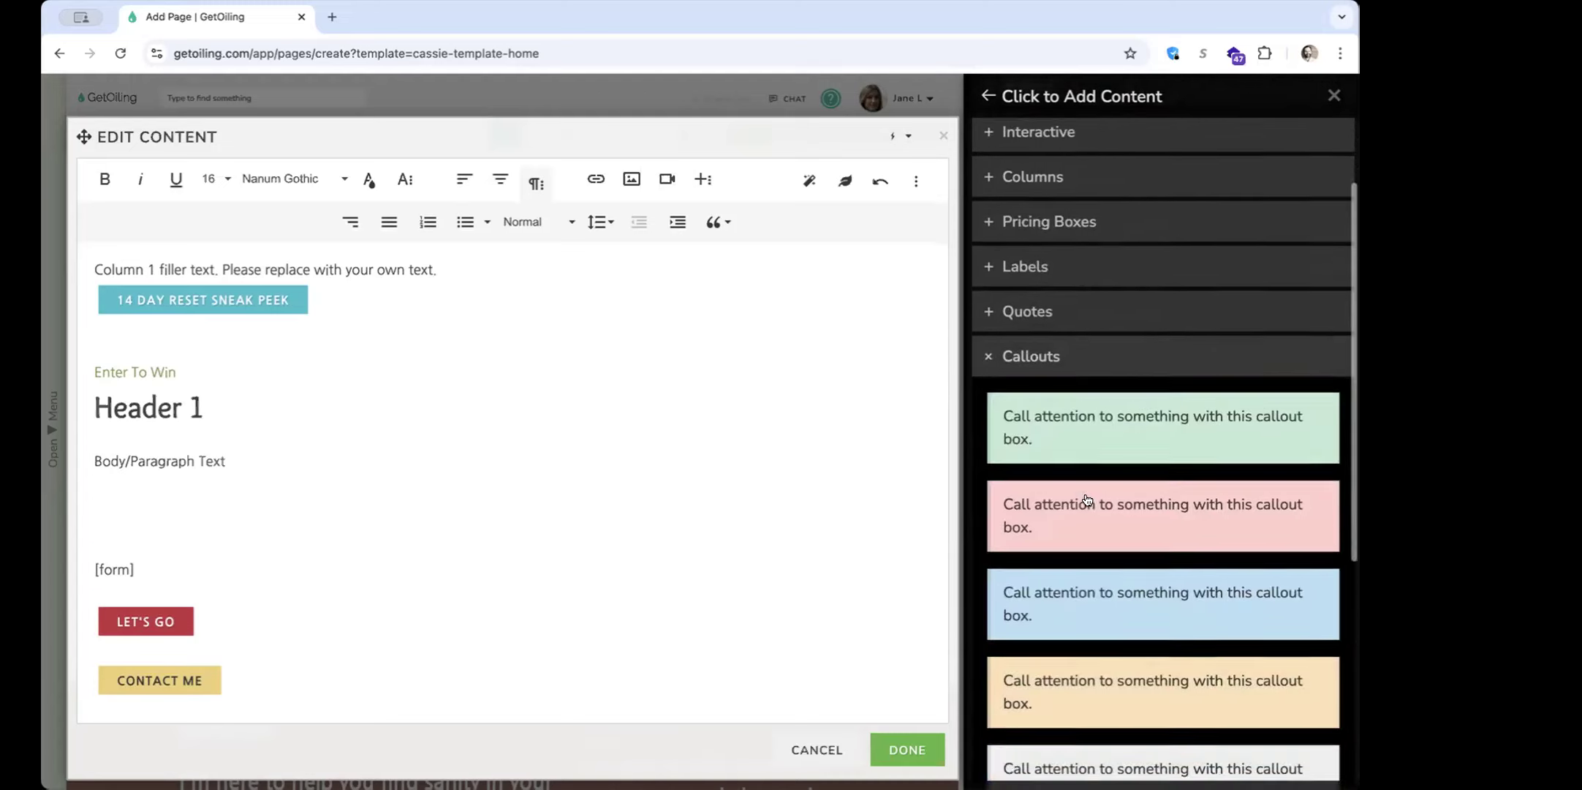
pyautogui.click(1058, 358)
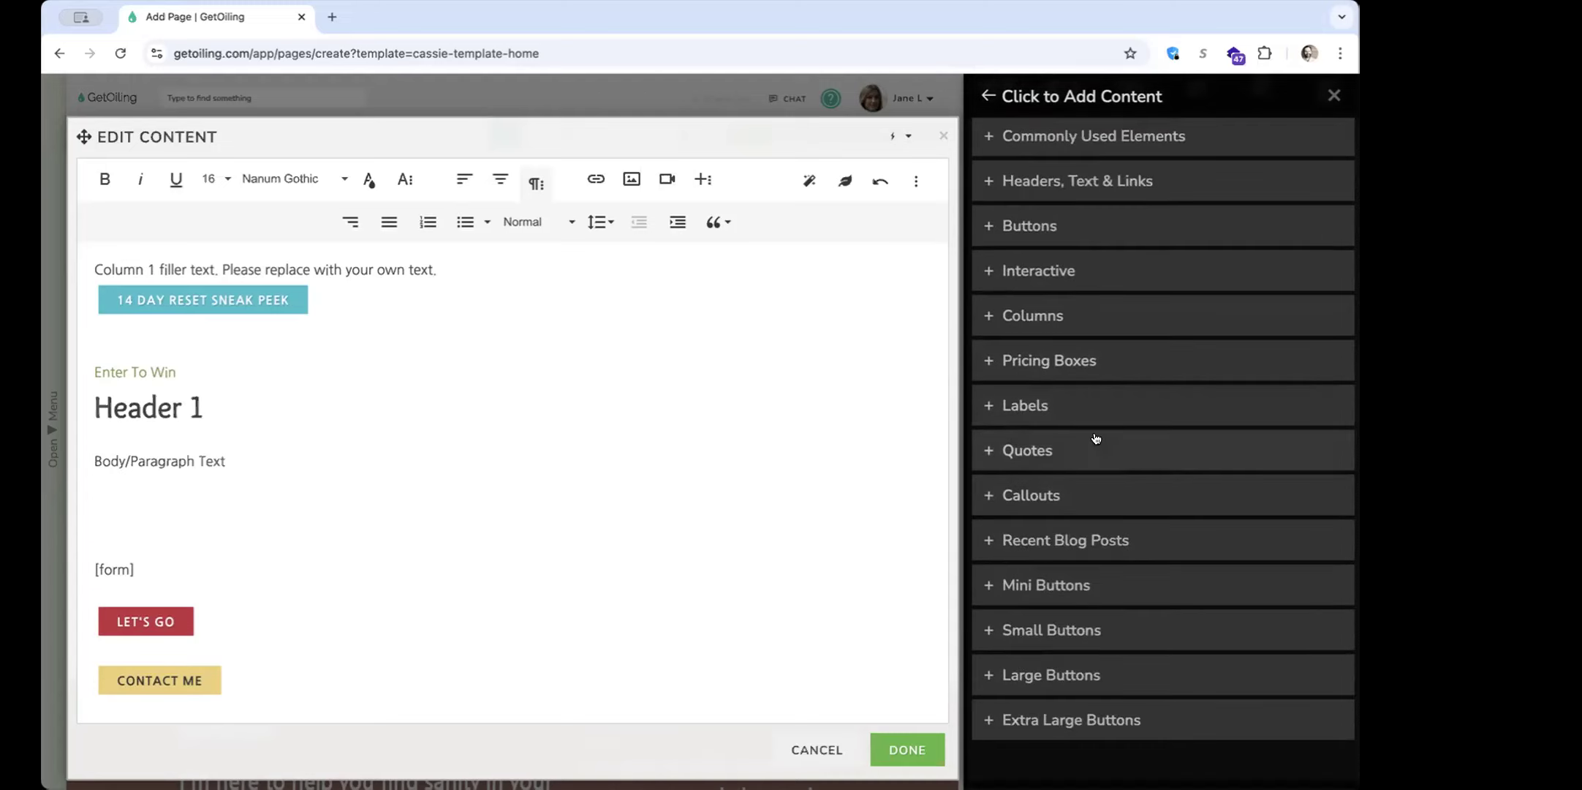
# Insert the most recent blog post's title on the empty line below the Body/Paragraph Text
pyautogui.click(1109, 541)
pyautogui.scroll(-3, 1097, 541)
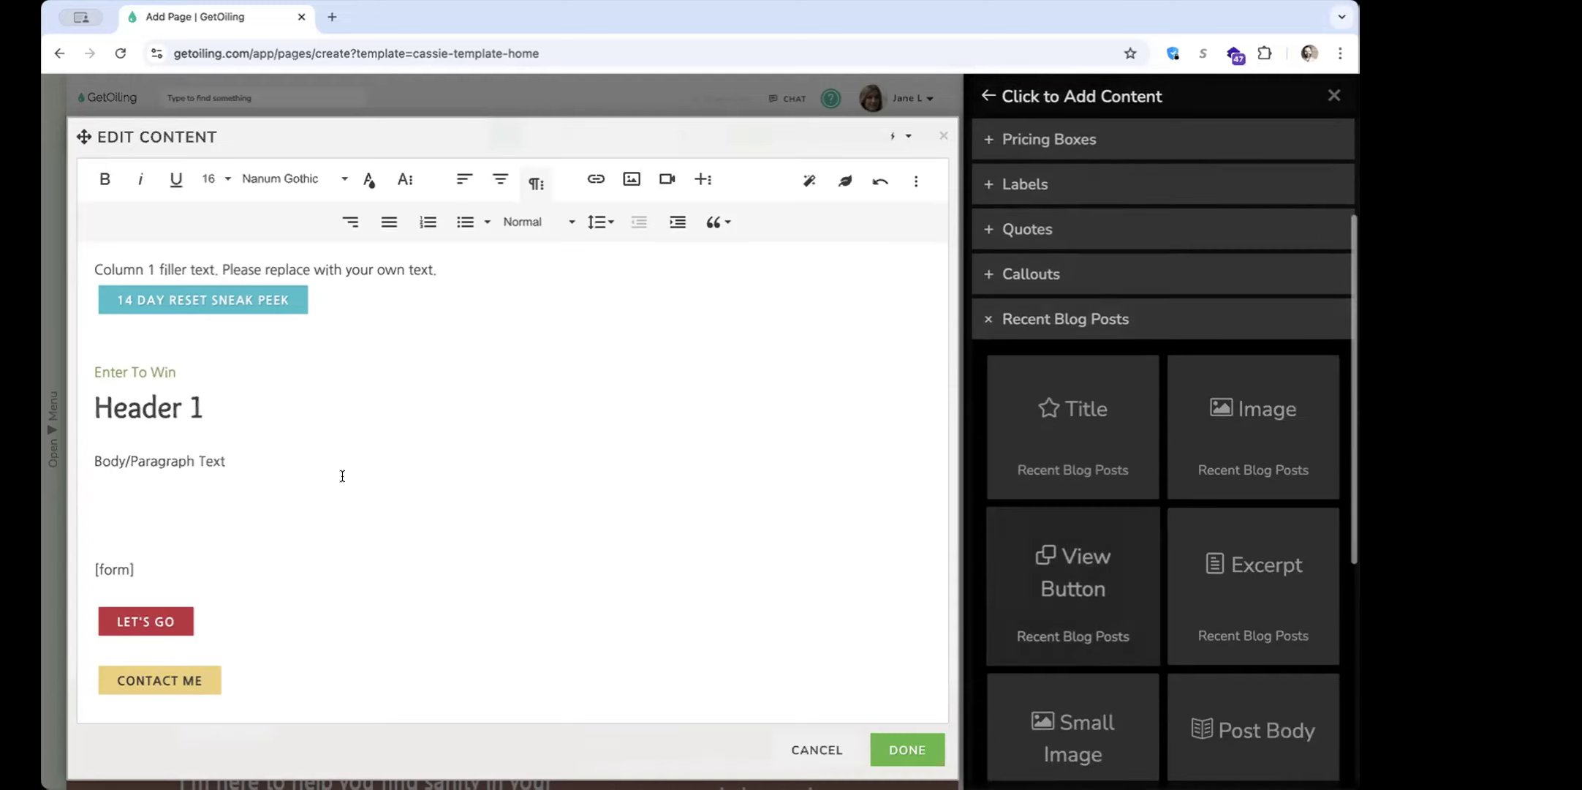
pyautogui.click(257, 495)
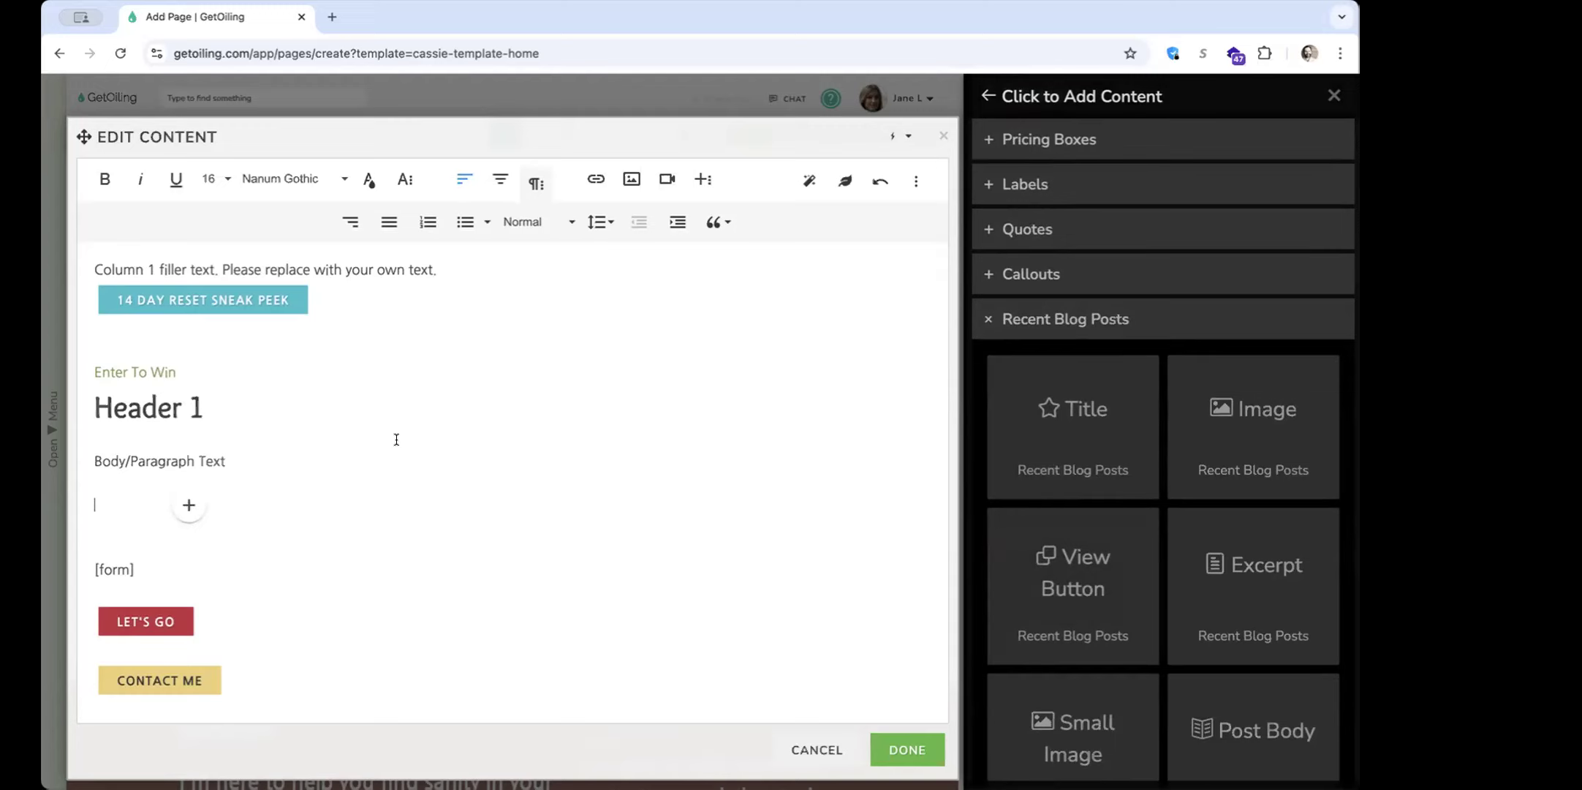
pyautogui.click(1078, 444)
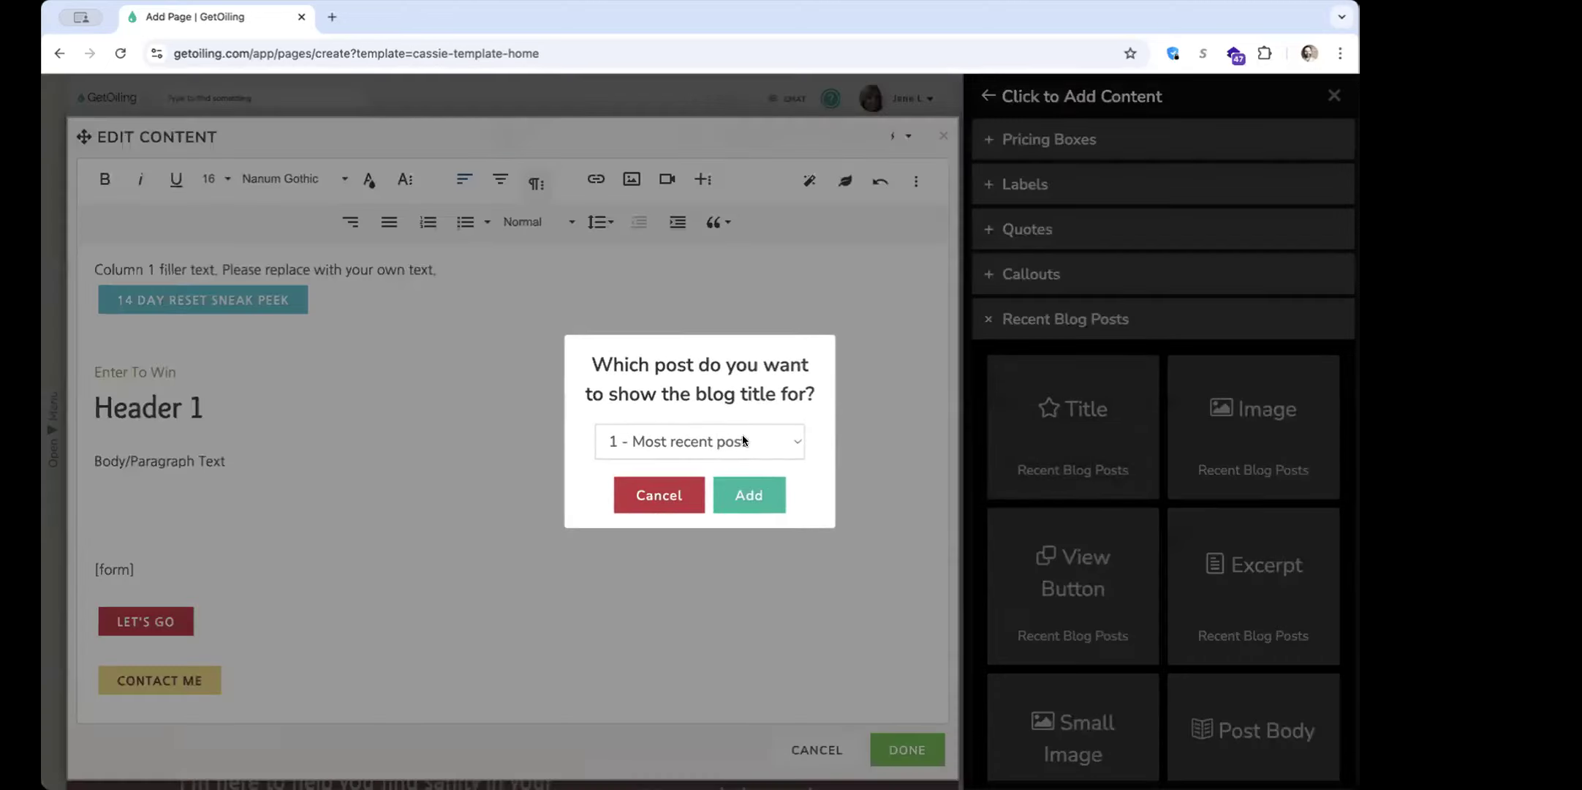
pyautogui.click(725, 441)
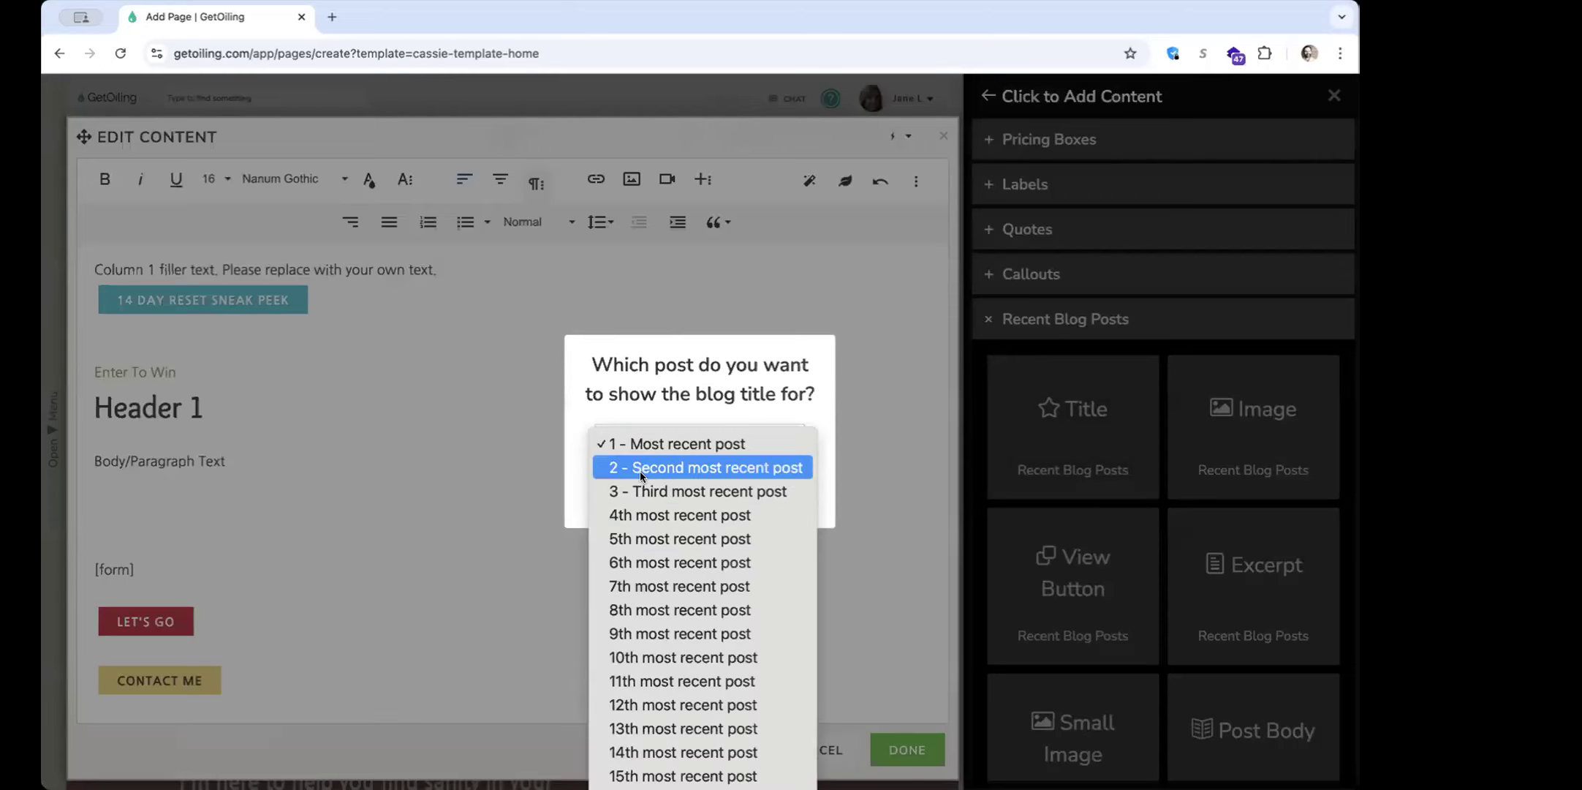
pyautogui.click(676, 411)
pyautogui.click(740, 494)
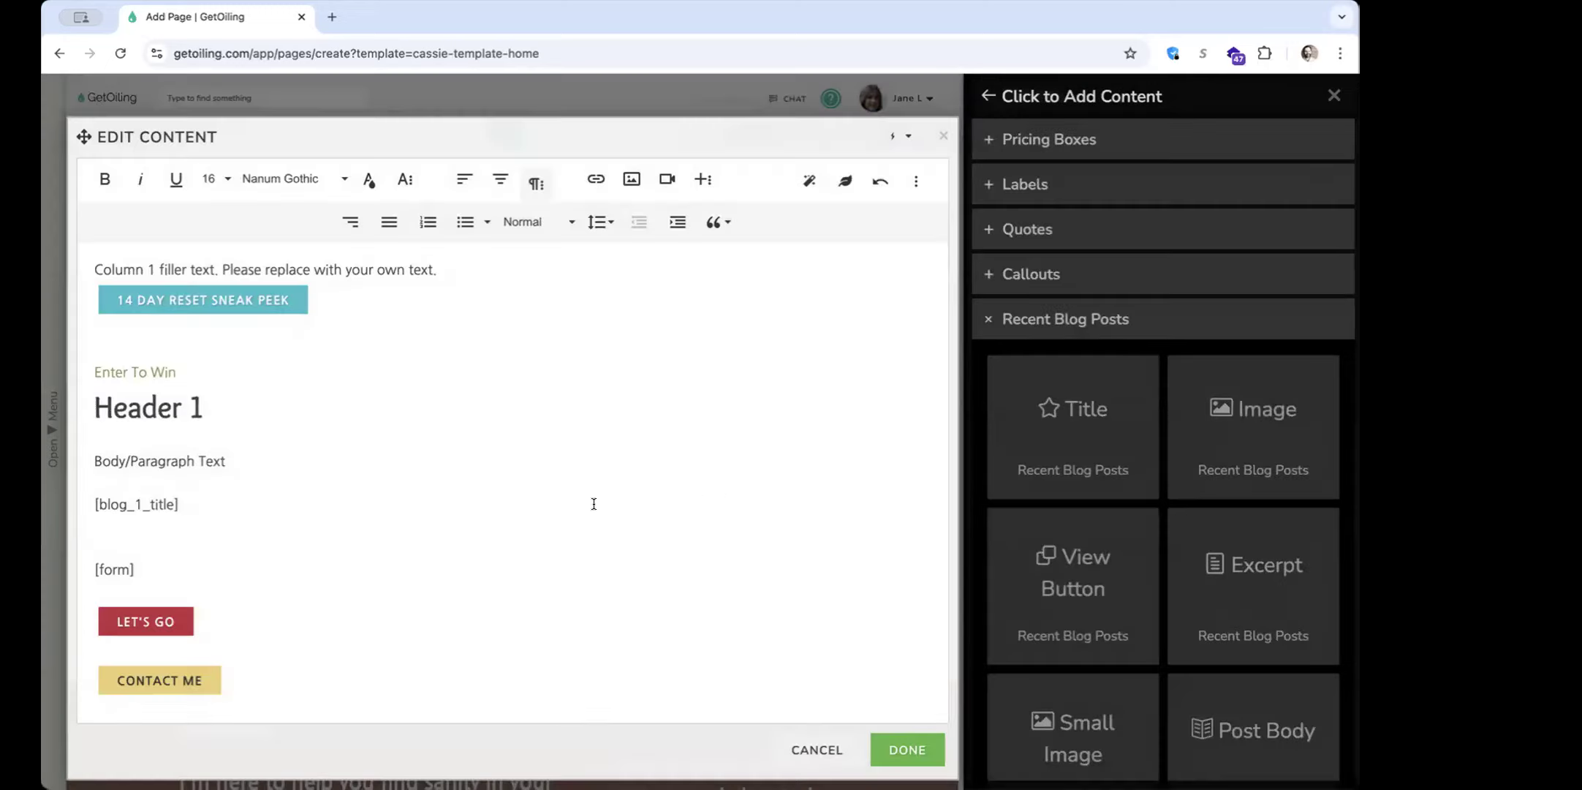
# Add the most recent post's featured image and view button on separate lines below the blog title
pyautogui.press('Return')
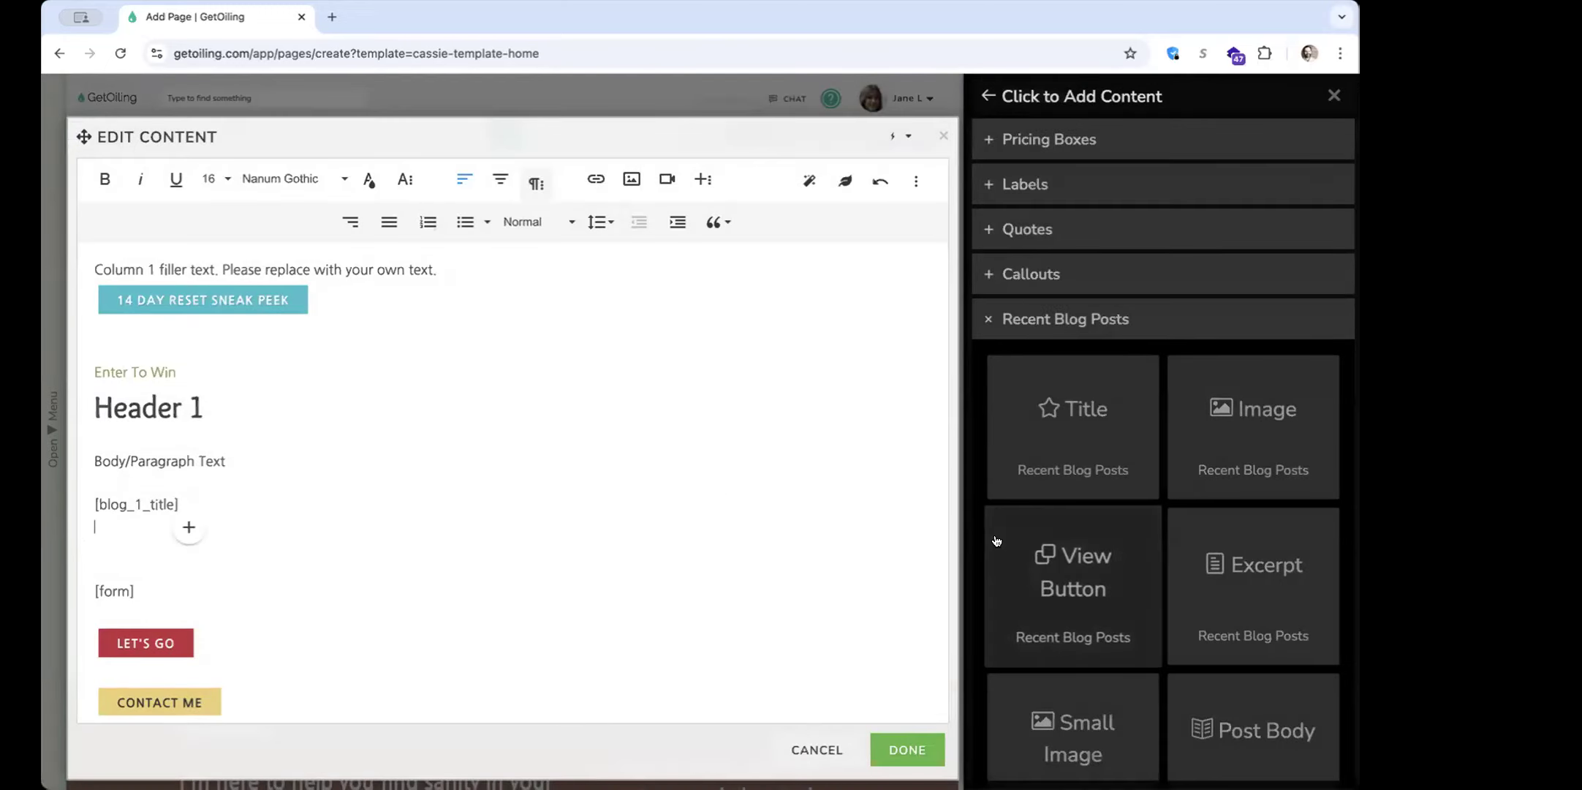
pyautogui.click(1234, 468)
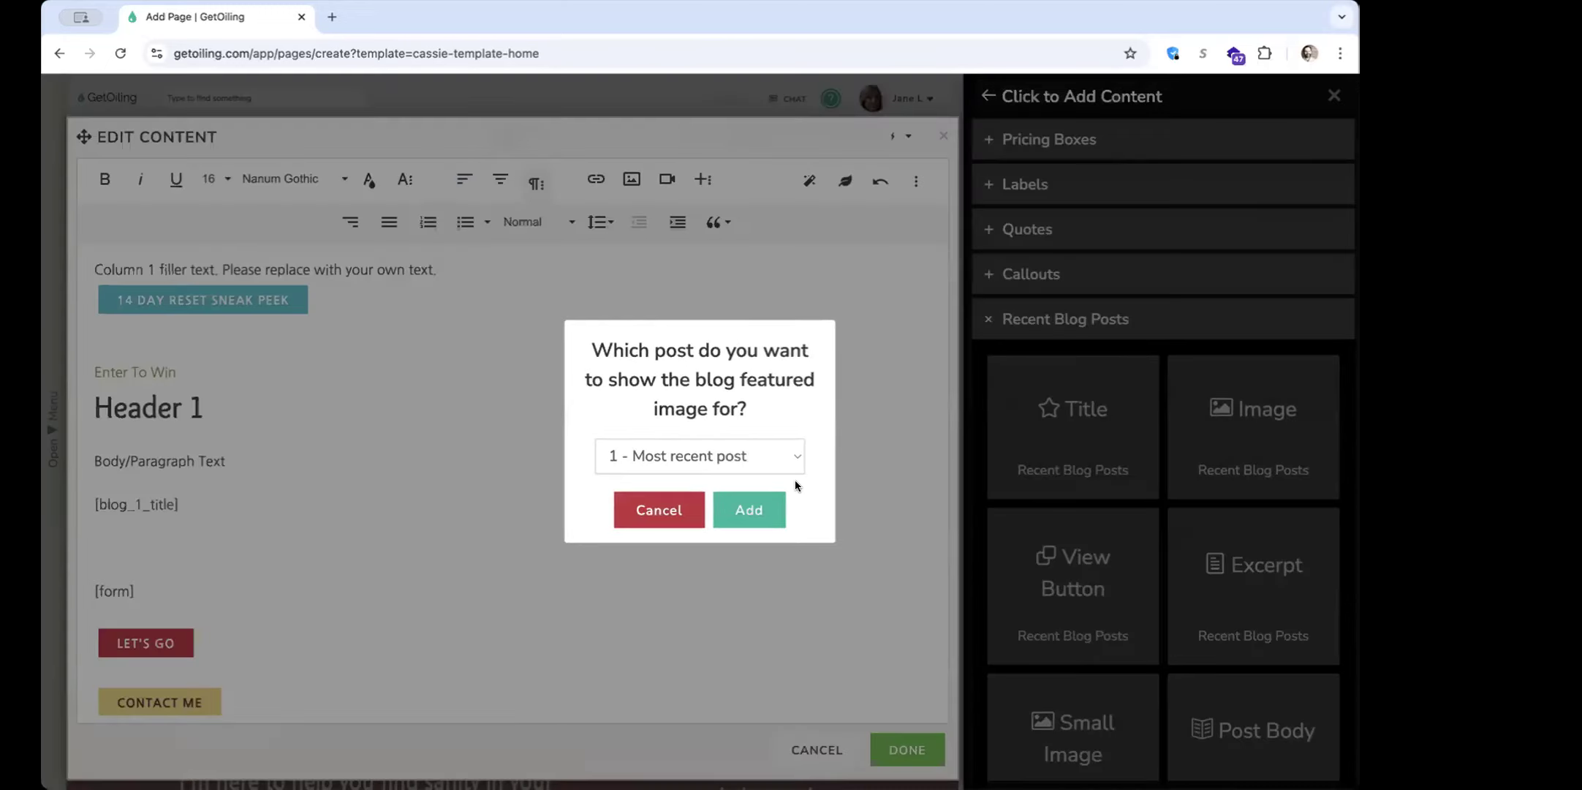
pyautogui.click(734, 510)
pyautogui.click(412, 553)
pyautogui.click(1053, 512)
pyautogui.click(761, 497)
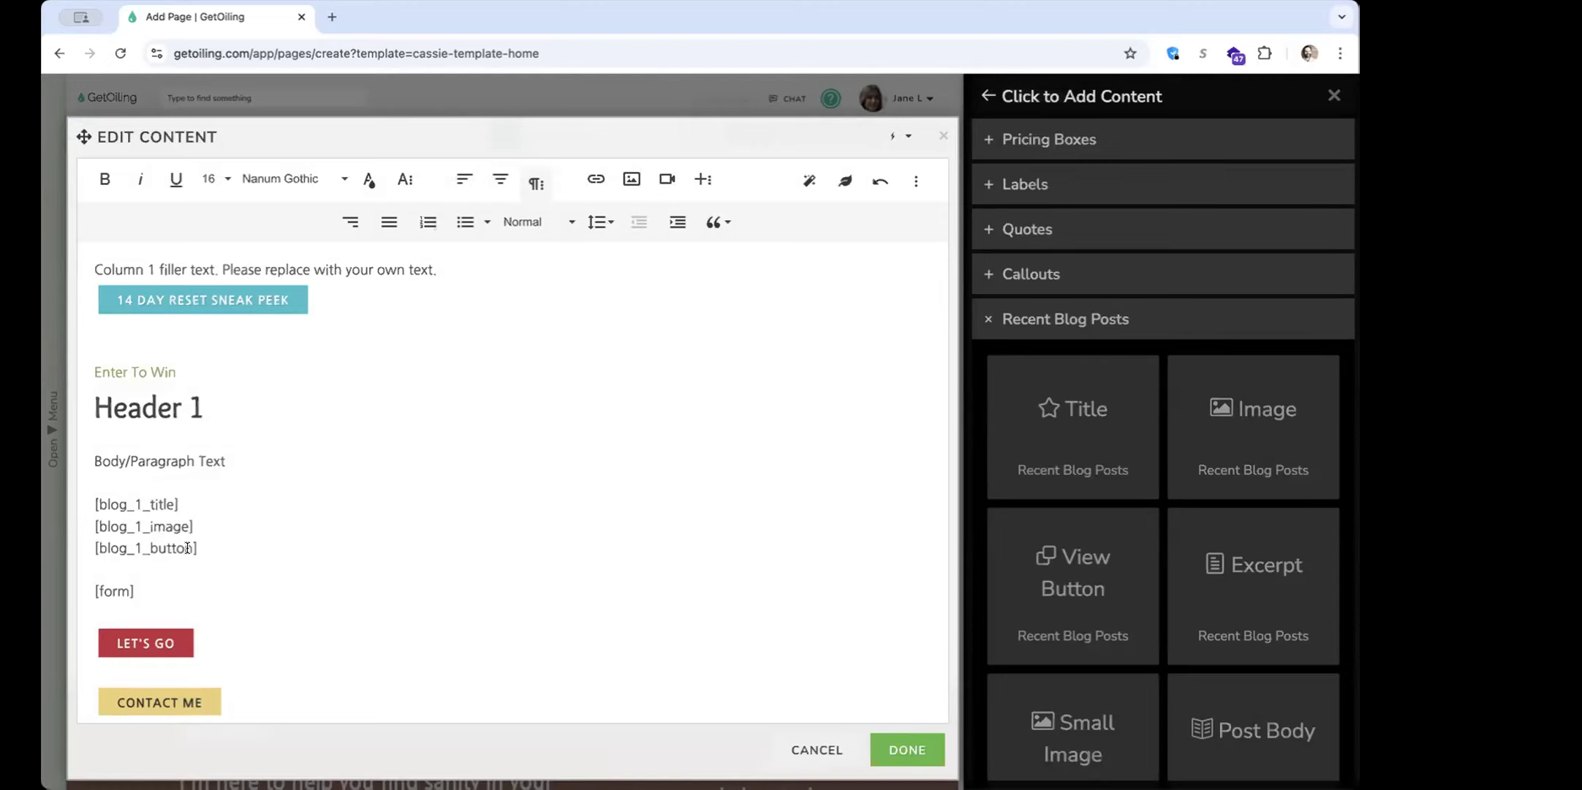
# Look through the remaining Recent Blog Posts elements and collapse their category
pyautogui.scroll(-3, 1141, 556)
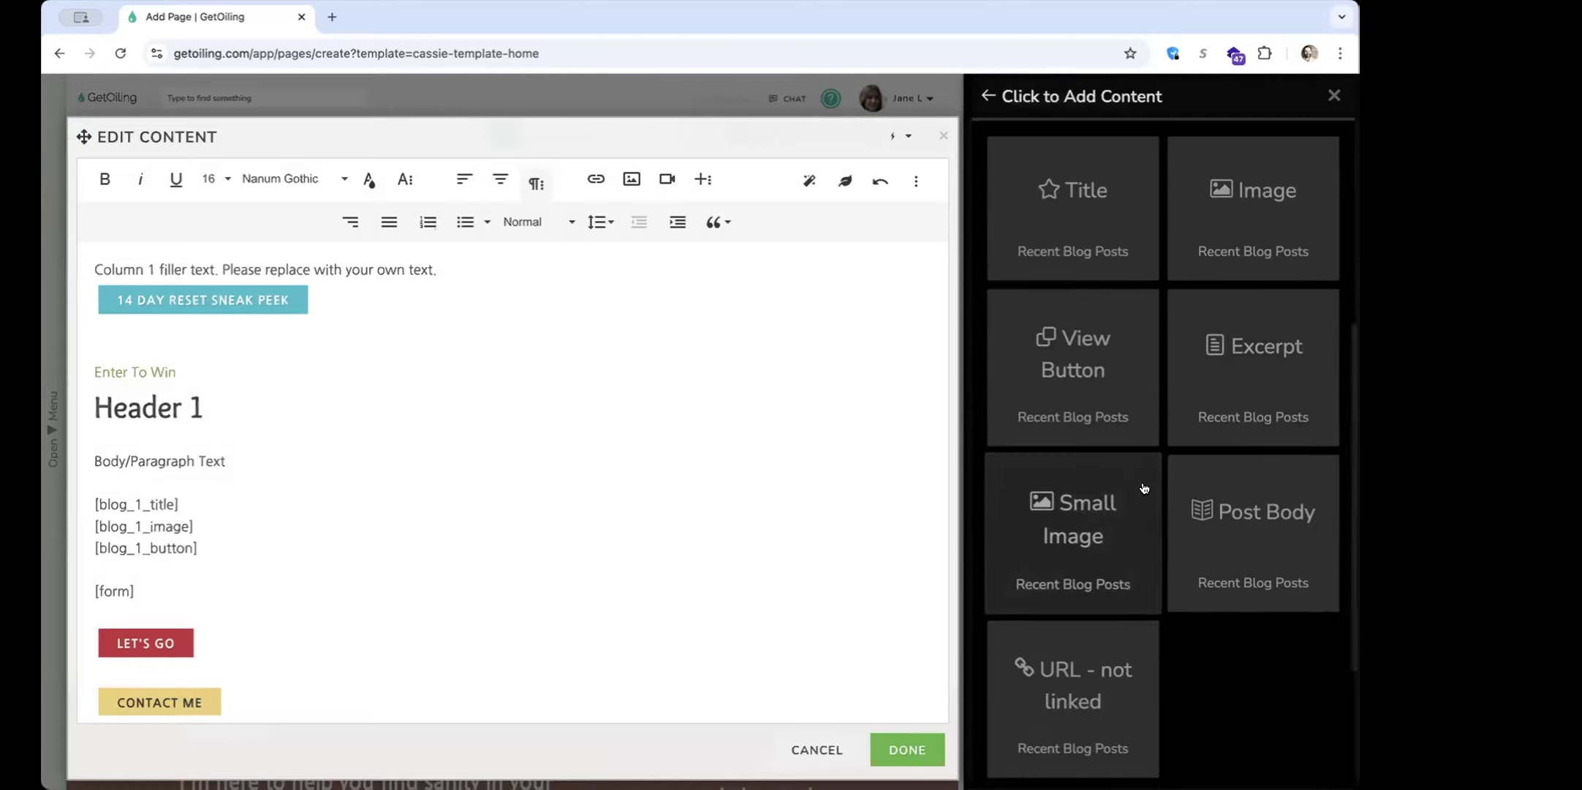
pyautogui.scroll(2, 1133, 490)
pyautogui.click(1143, 252)
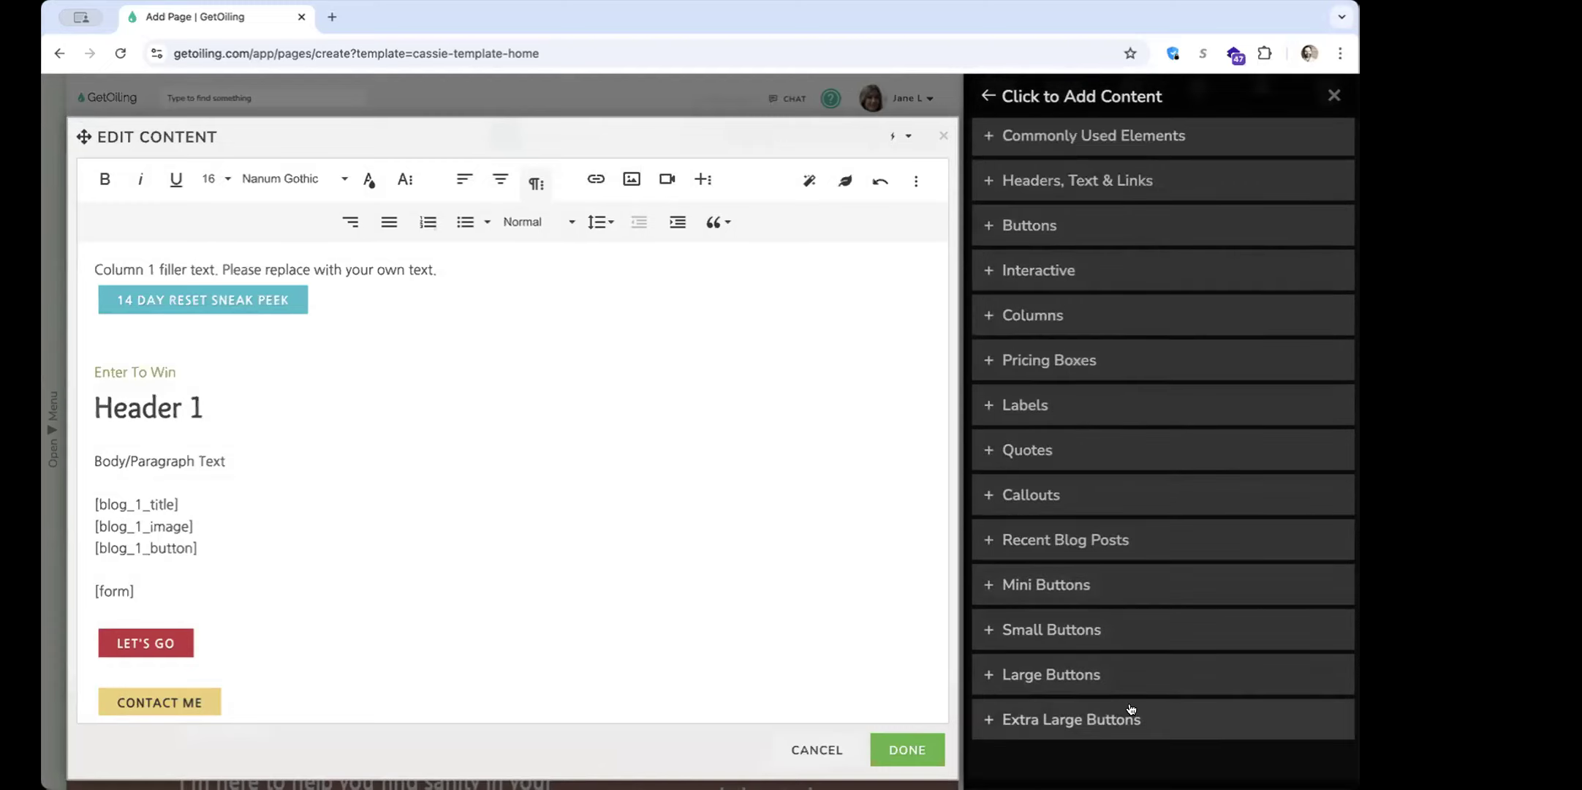
# Examine the color and width choices for the mini, small, large and extra large buttons
pyautogui.click(1104, 582)
pyautogui.scroll(-6, 1098, 572)
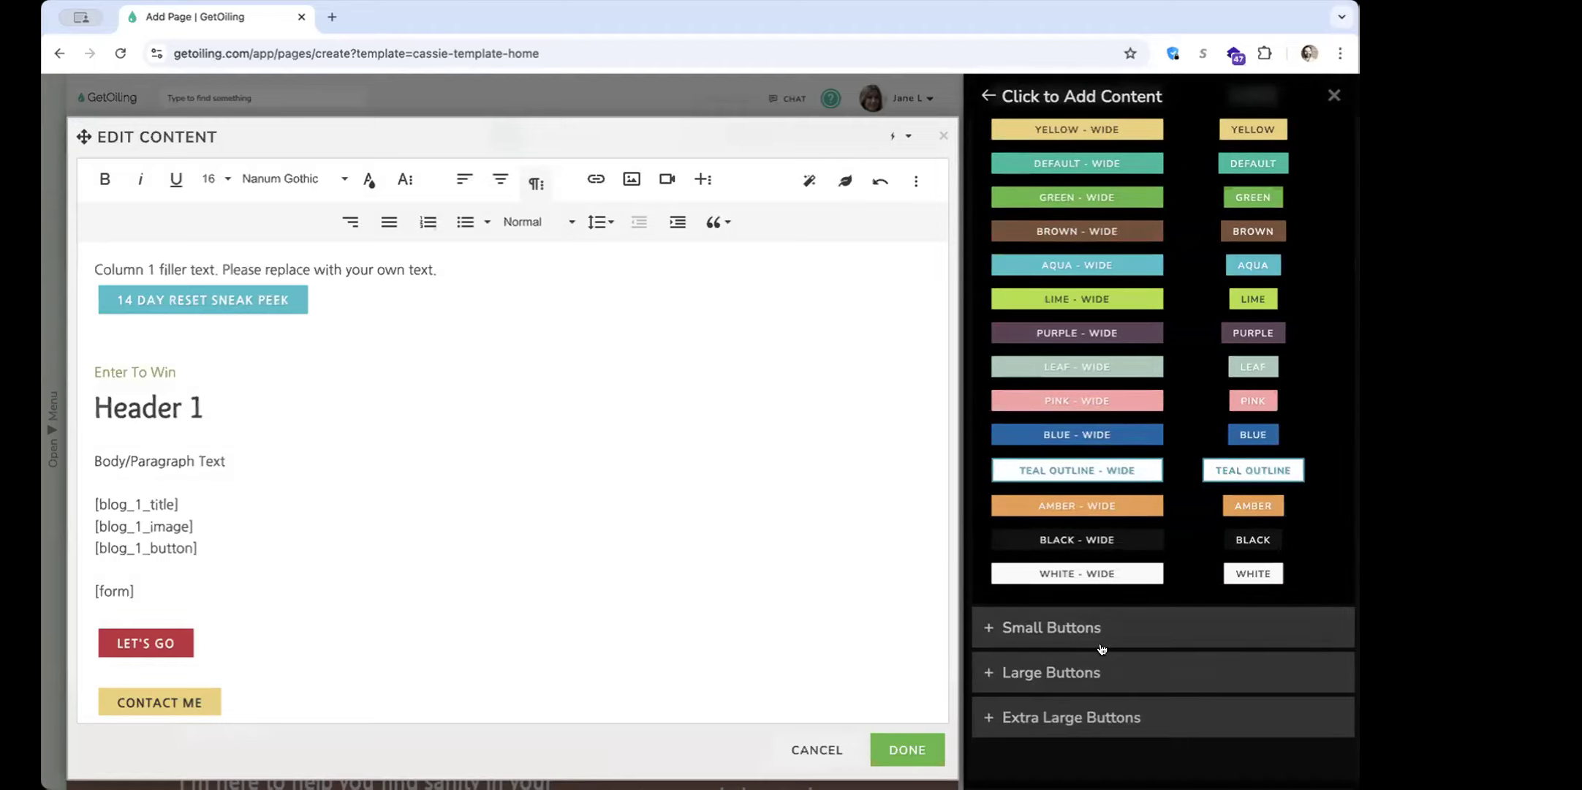
pyautogui.click(1088, 634)
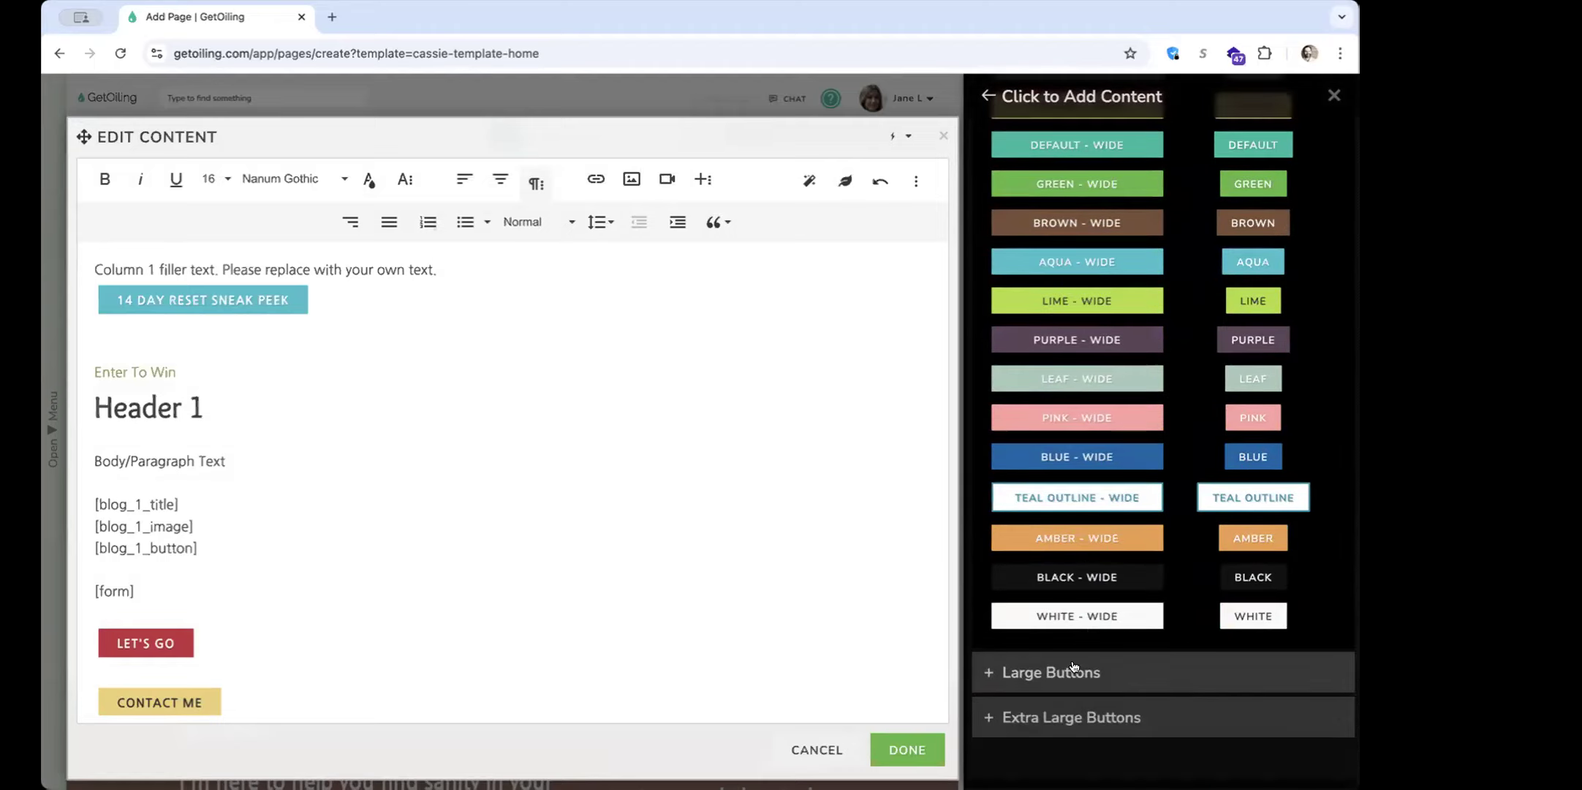
pyautogui.click(1074, 665)
pyautogui.scroll(-3, 1074, 666)
pyautogui.click(1066, 710)
pyautogui.scroll(-13, 1066, 707)
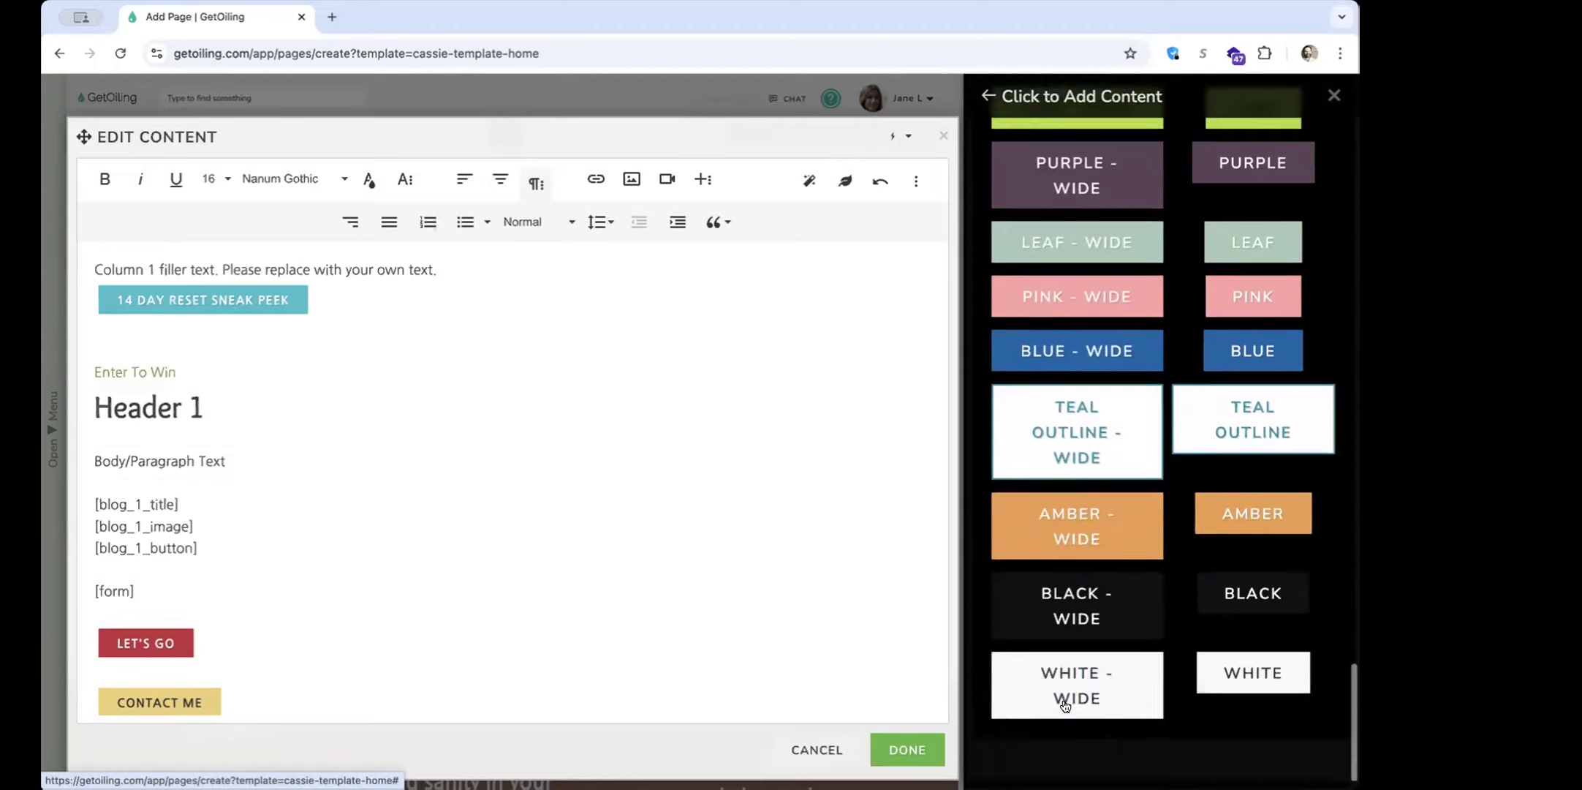
pyautogui.scroll(20, 1066, 705)
pyautogui.scroll(15, 1066, 704)
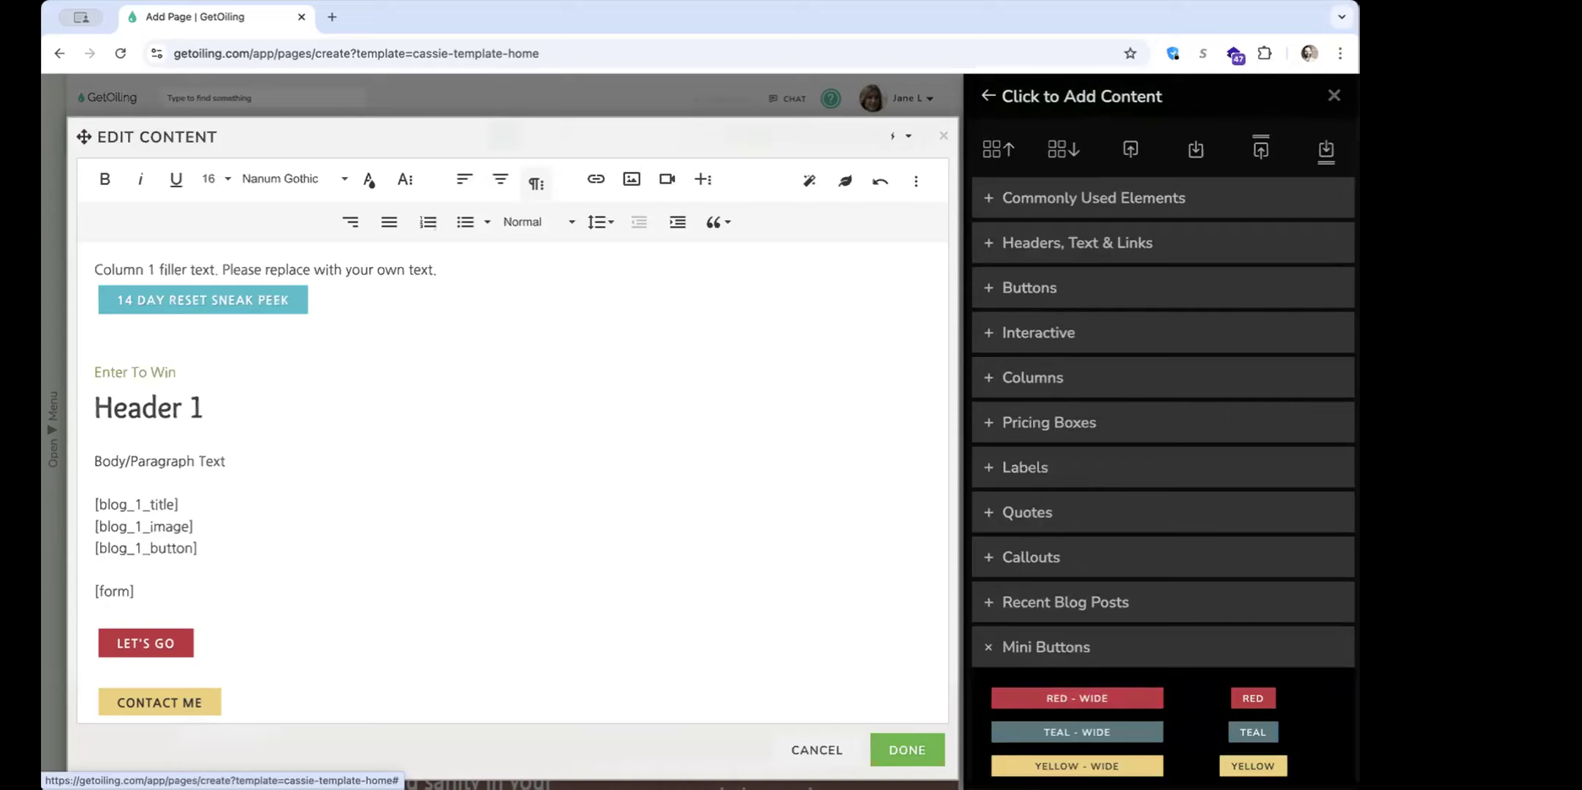
pyautogui.click(1047, 643)
pyautogui.click(1036, 691)
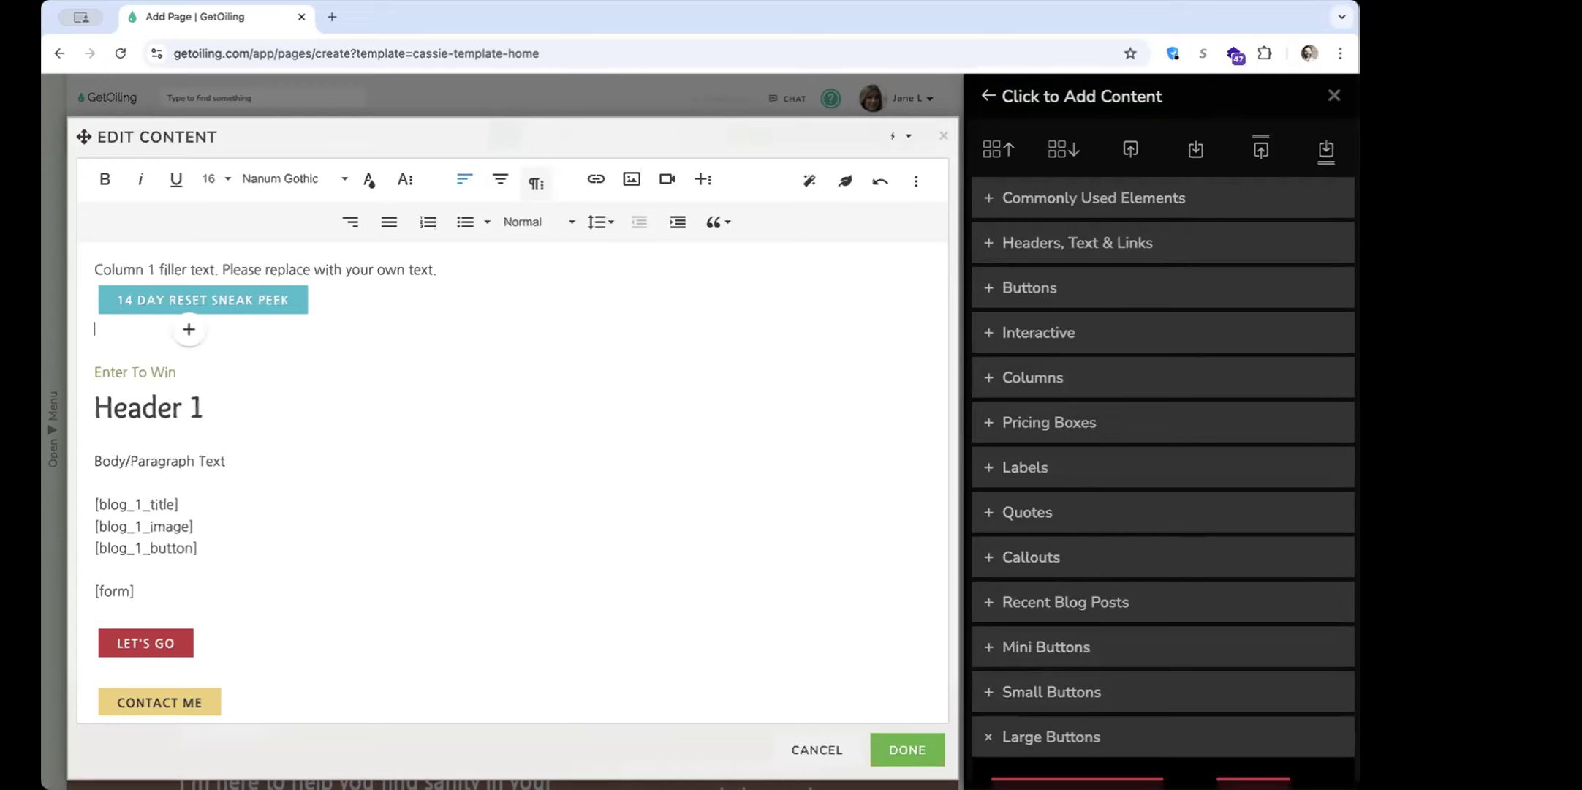
# Apply the edited Column 1 content, and view the two-column section's settings alongside the column's element styles
pyautogui.click(907, 749)
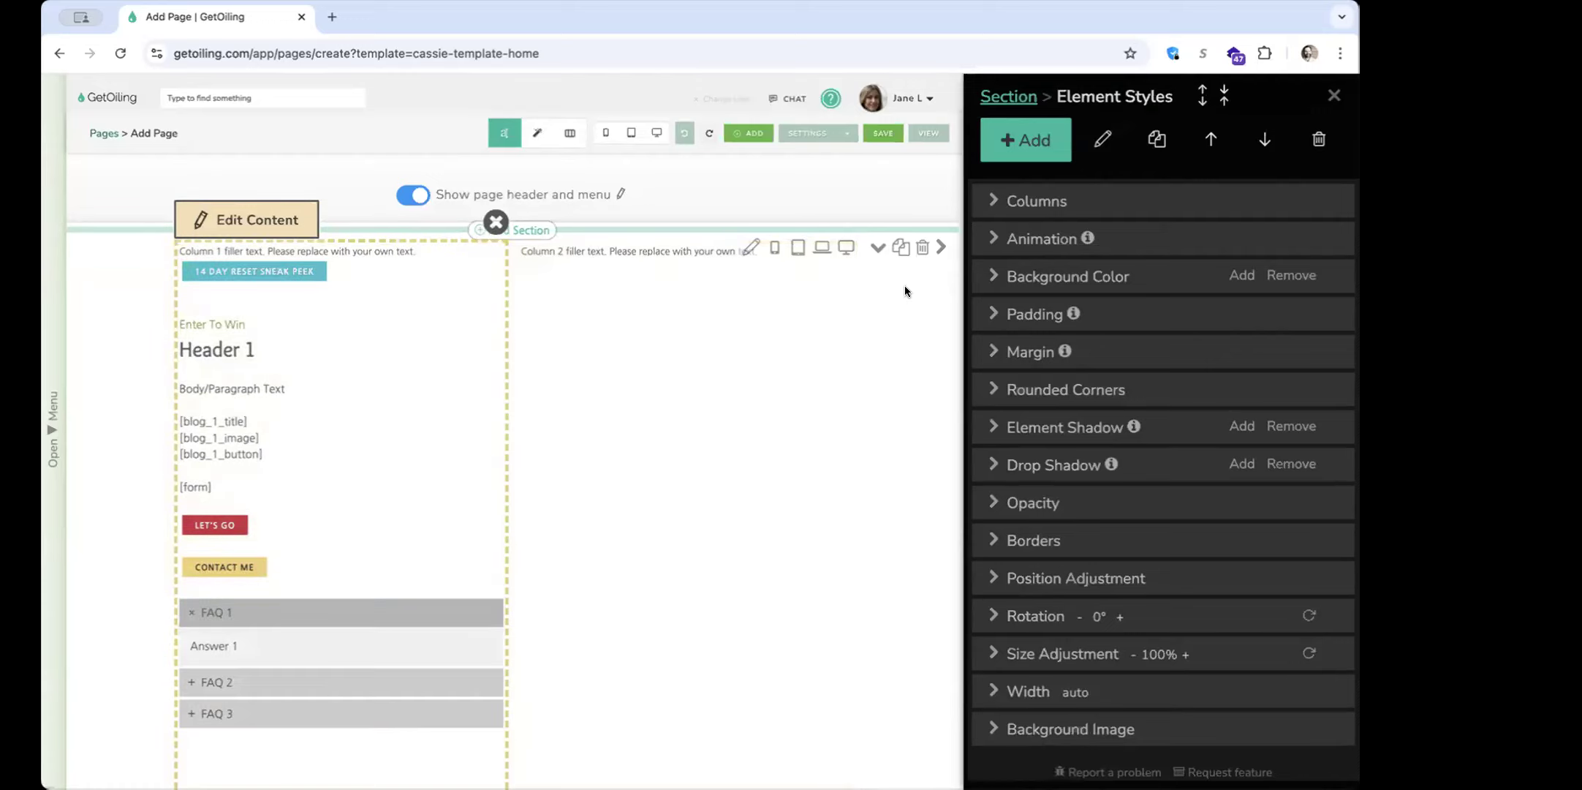
pyautogui.click(751, 247)
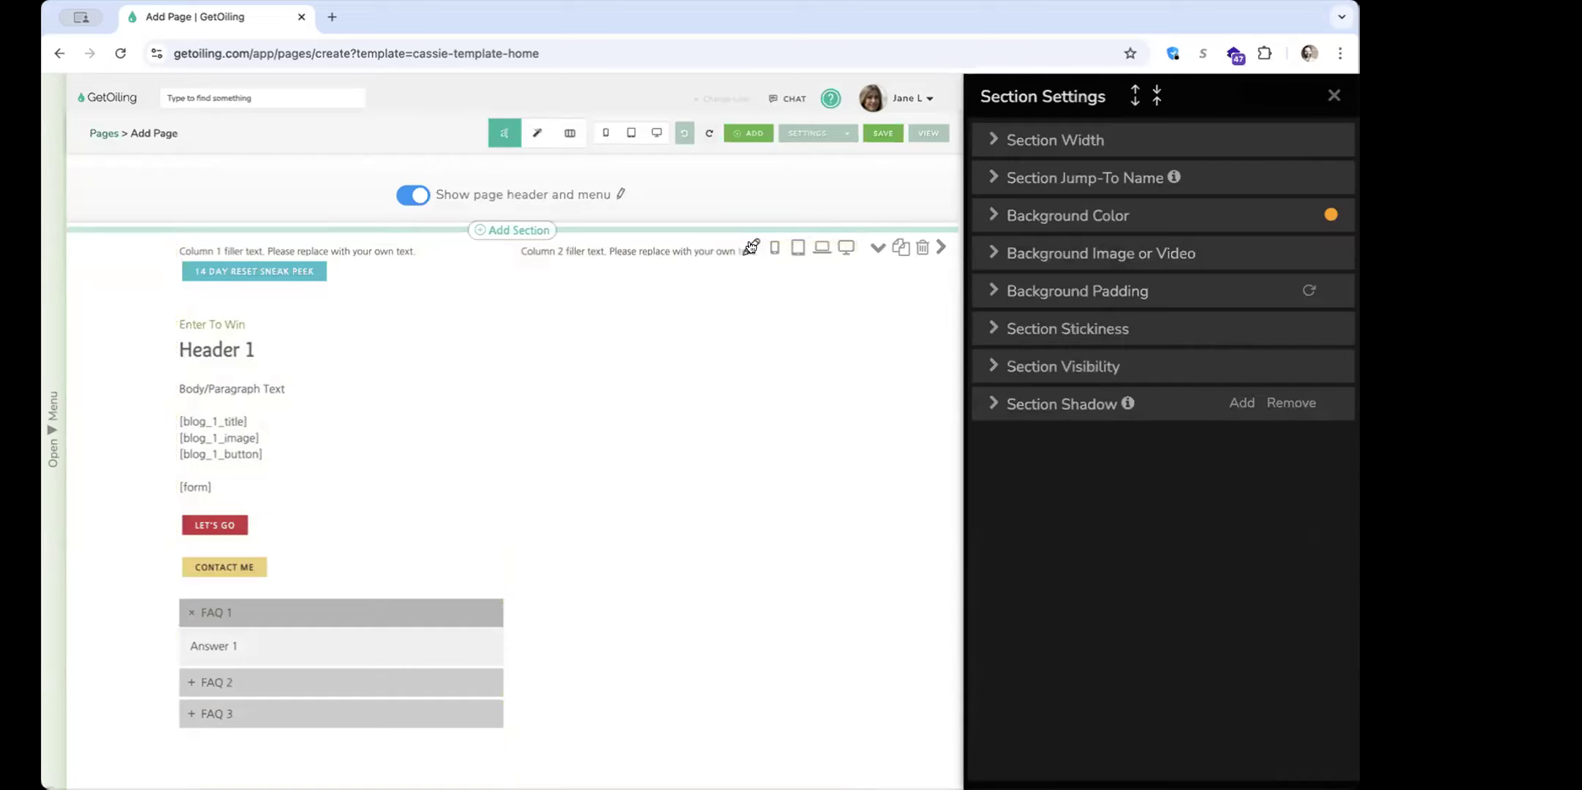
pyautogui.click(438, 277)
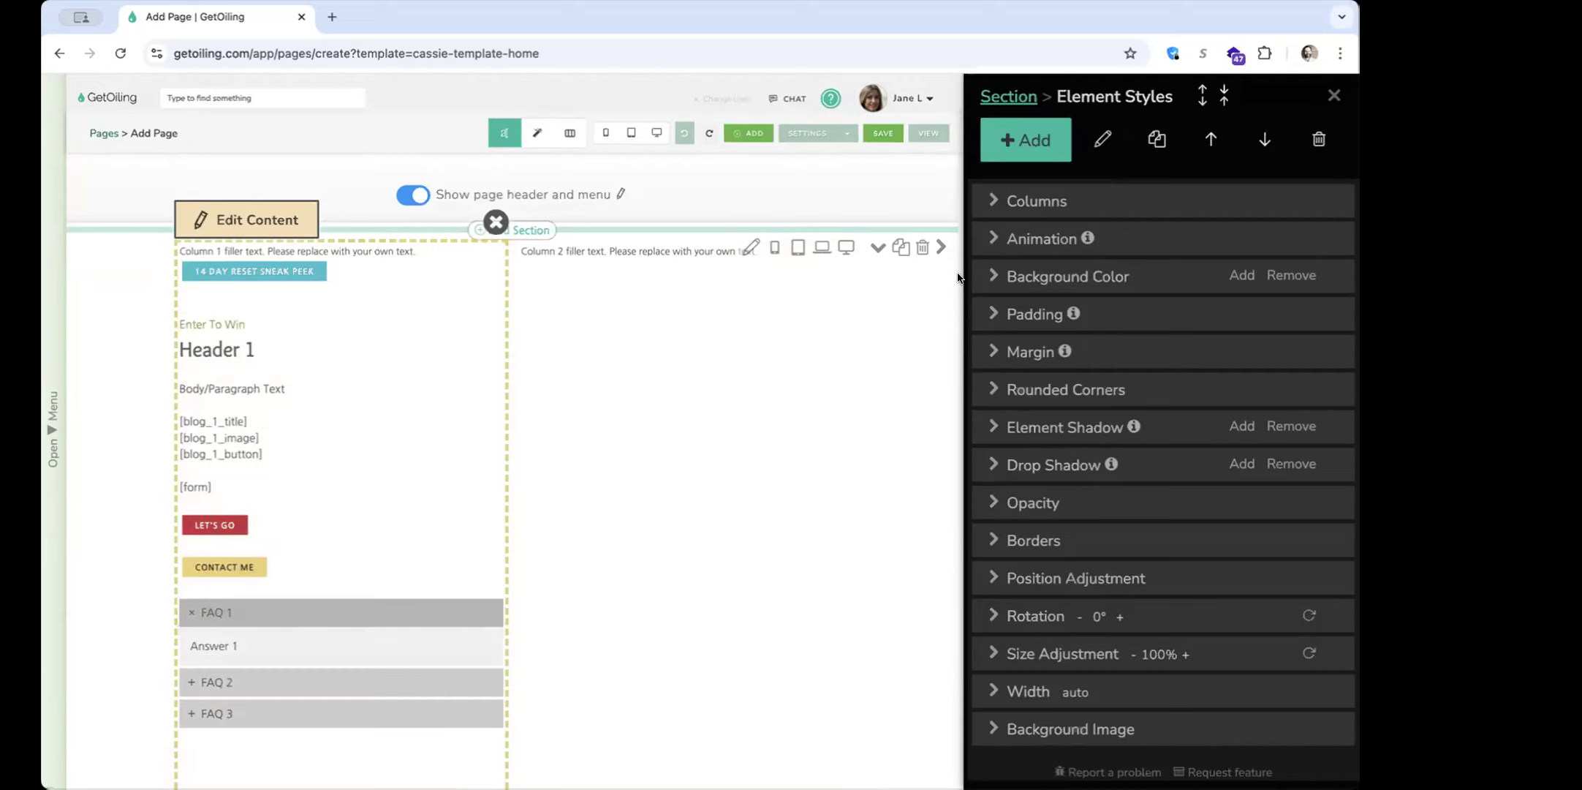
pyautogui.click(1009, 95)
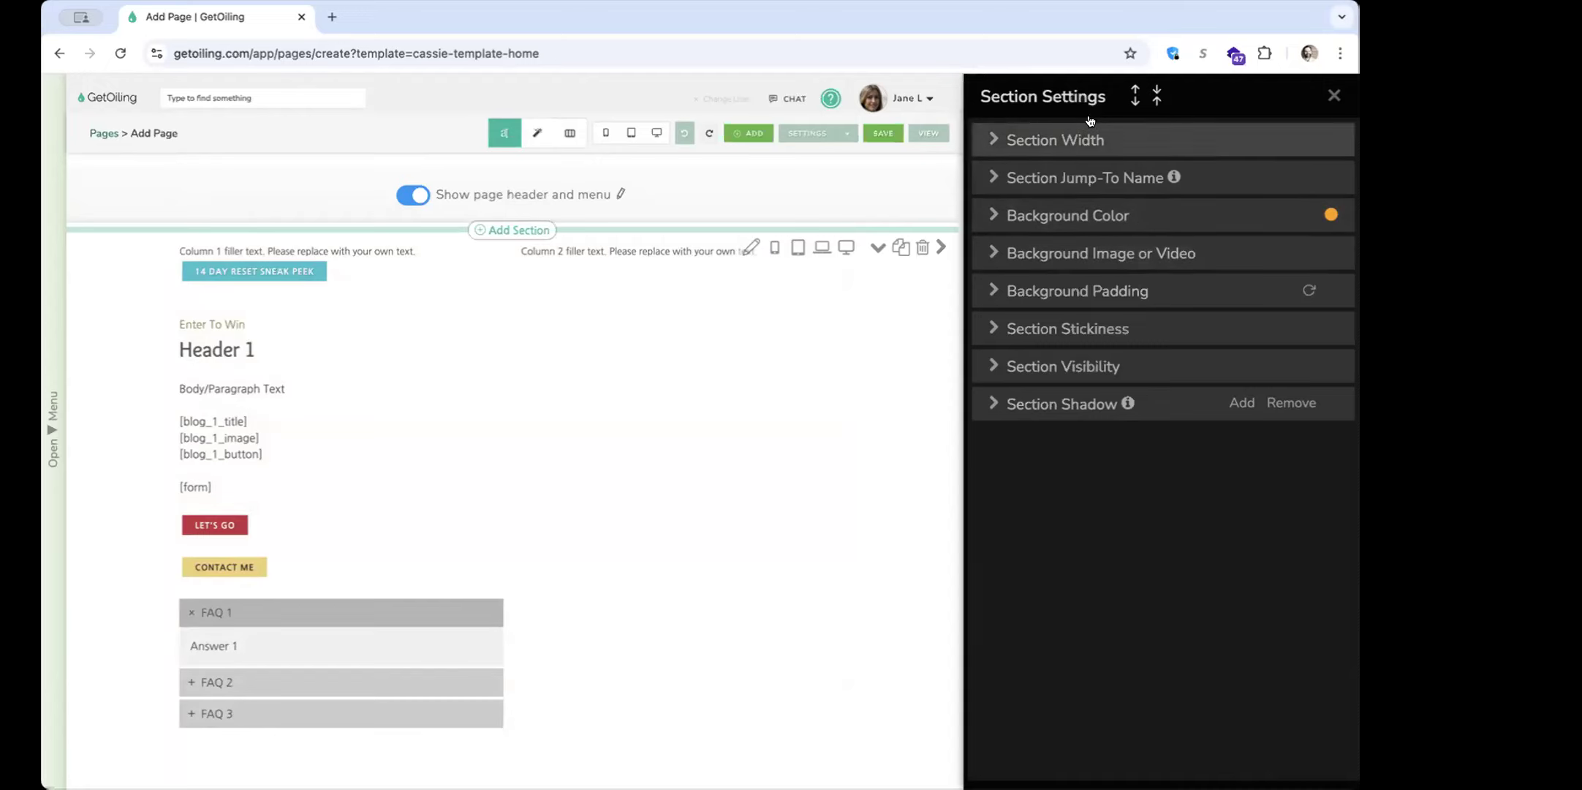
# Set the two-column section's background image to the photo of the meditating woman and enable Parallax Background
pyautogui.click(1182, 260)
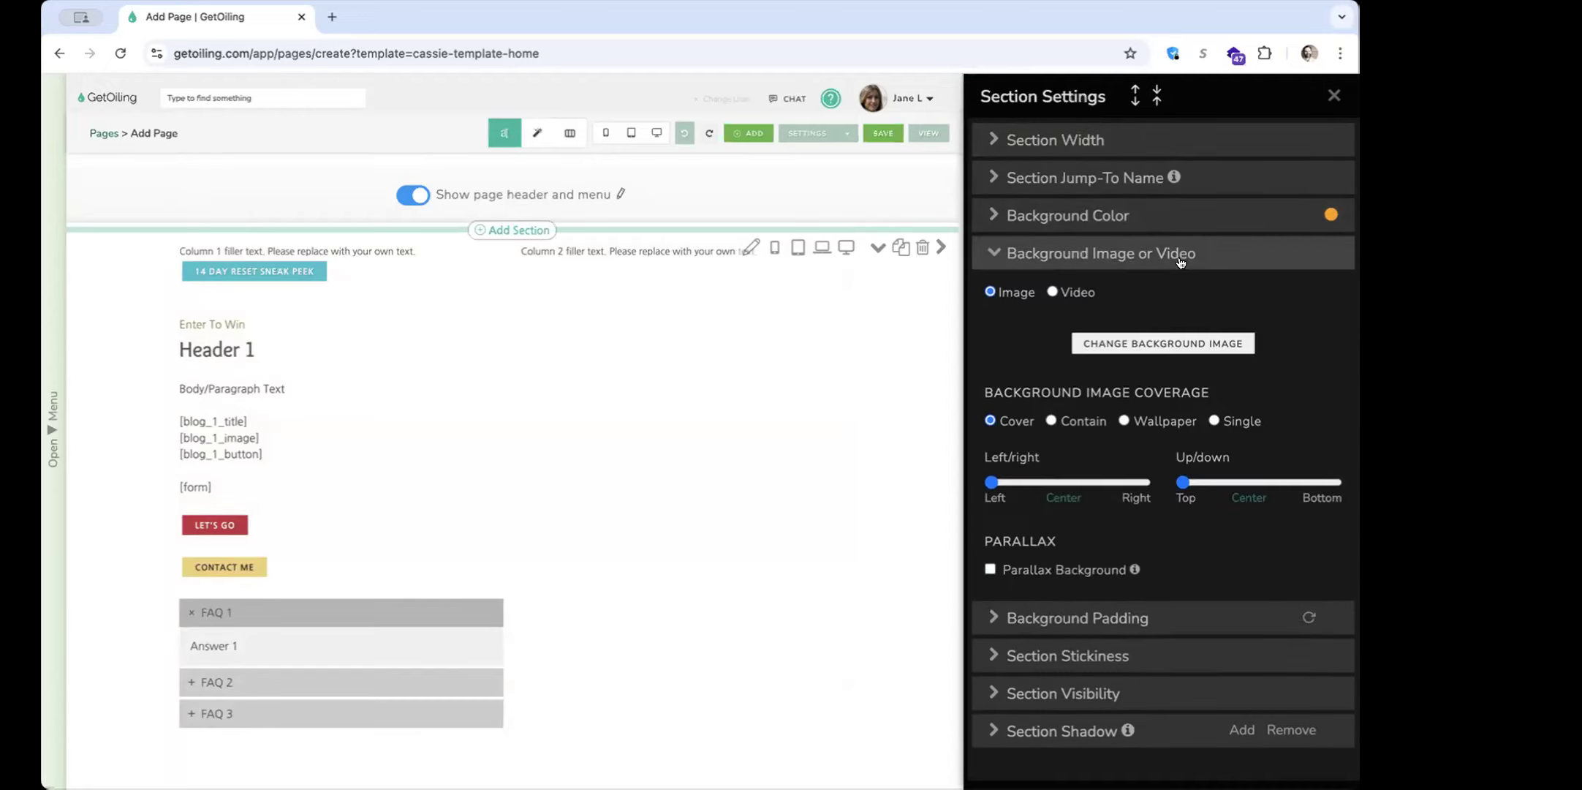
pyautogui.click(1103, 344)
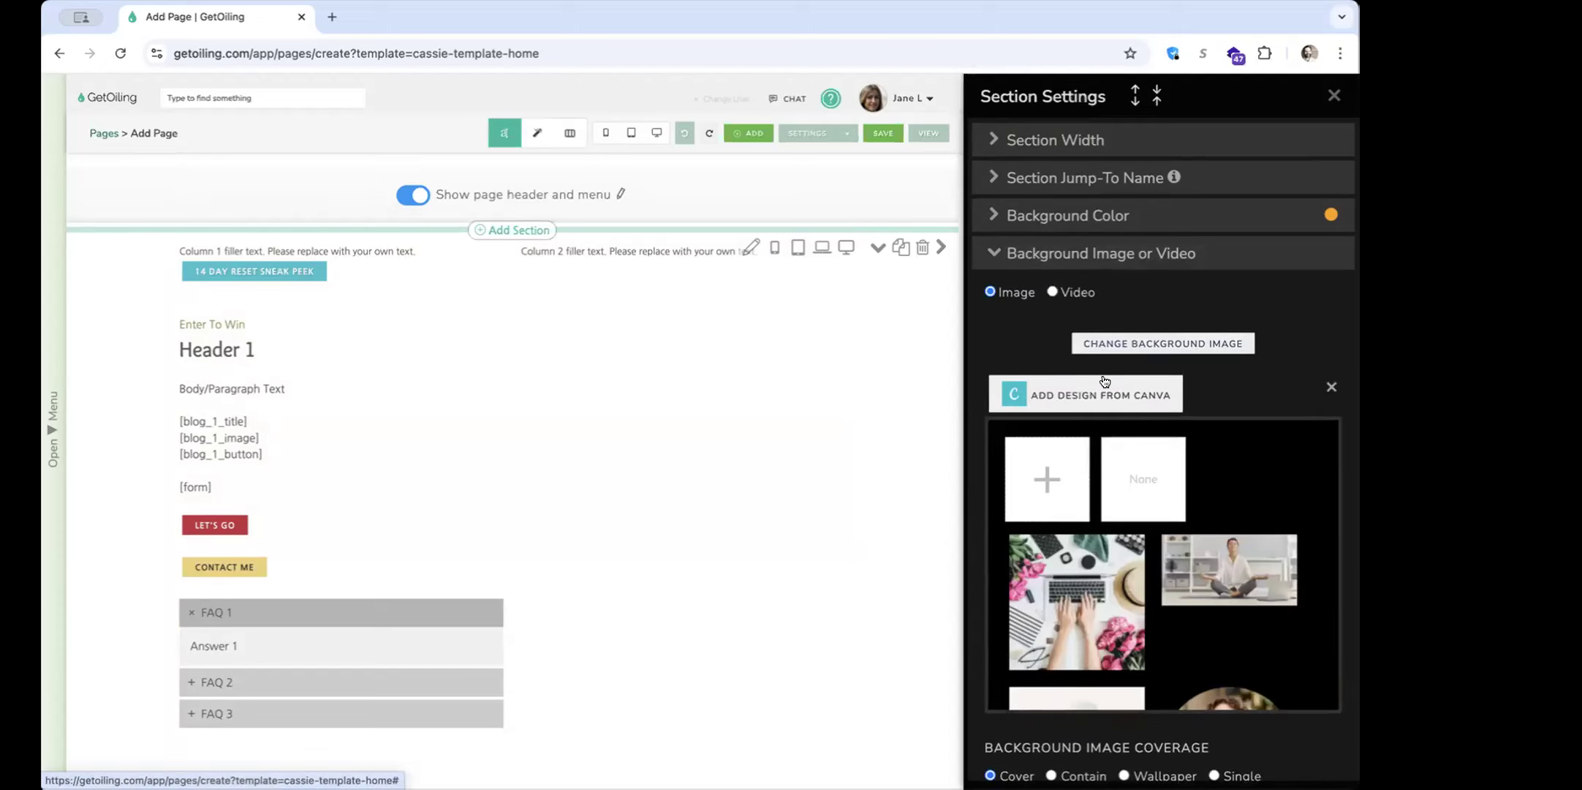
pyautogui.click(1210, 569)
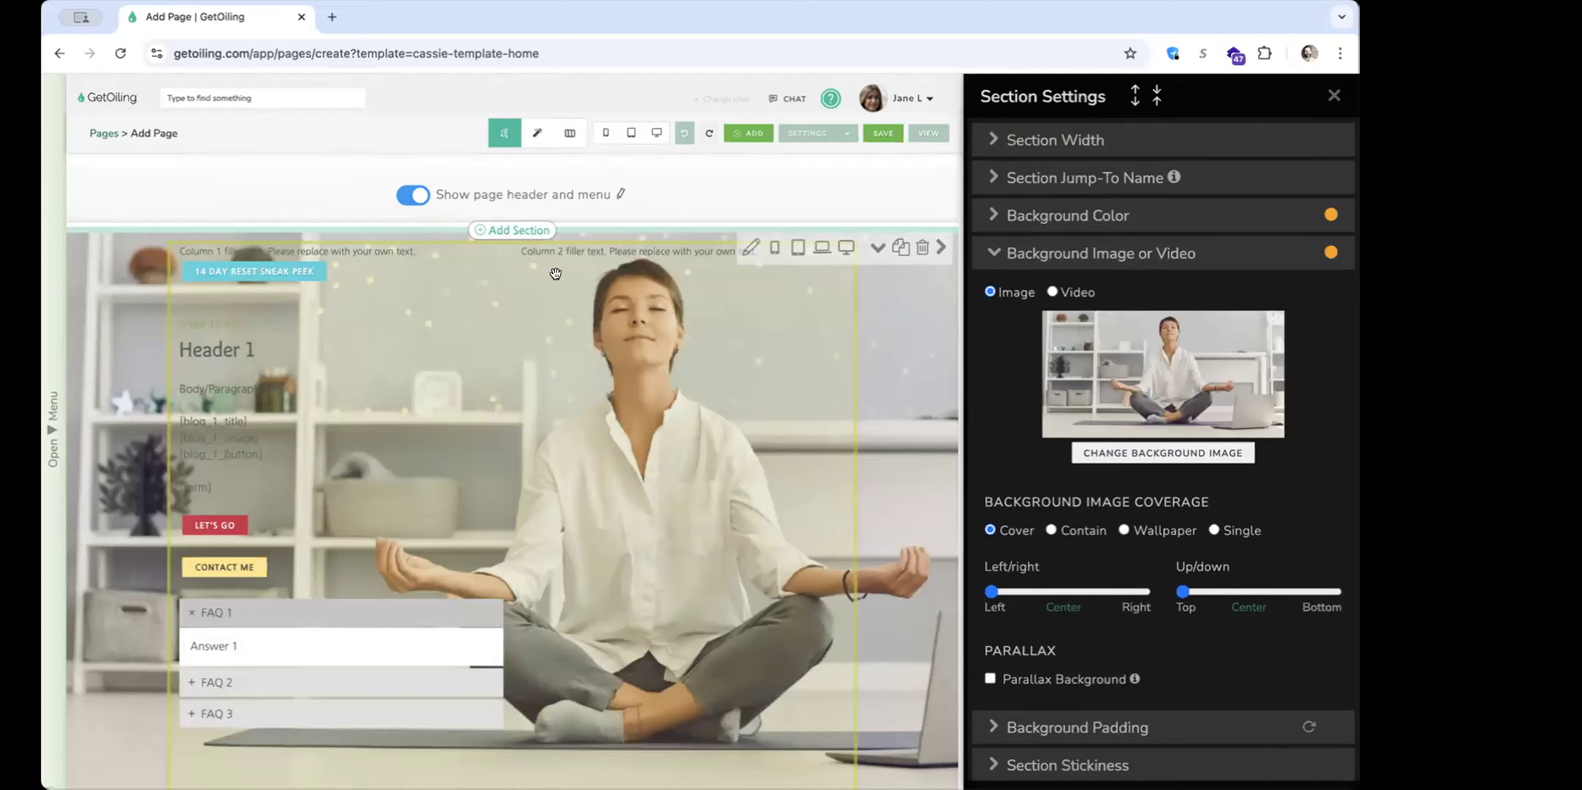
pyautogui.scroll(-1, 1041, 470)
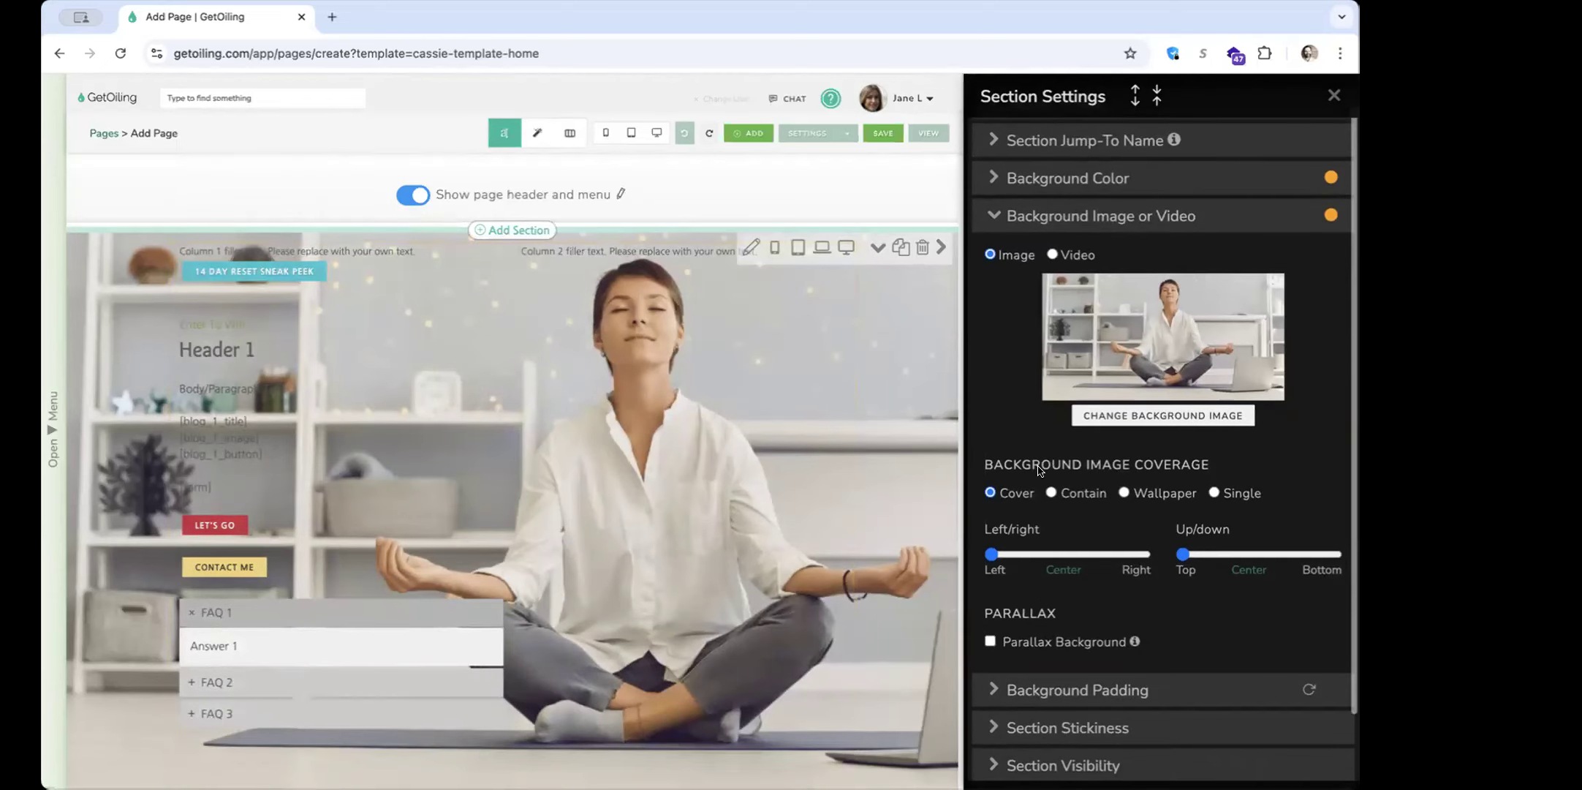
pyautogui.click(1042, 642)
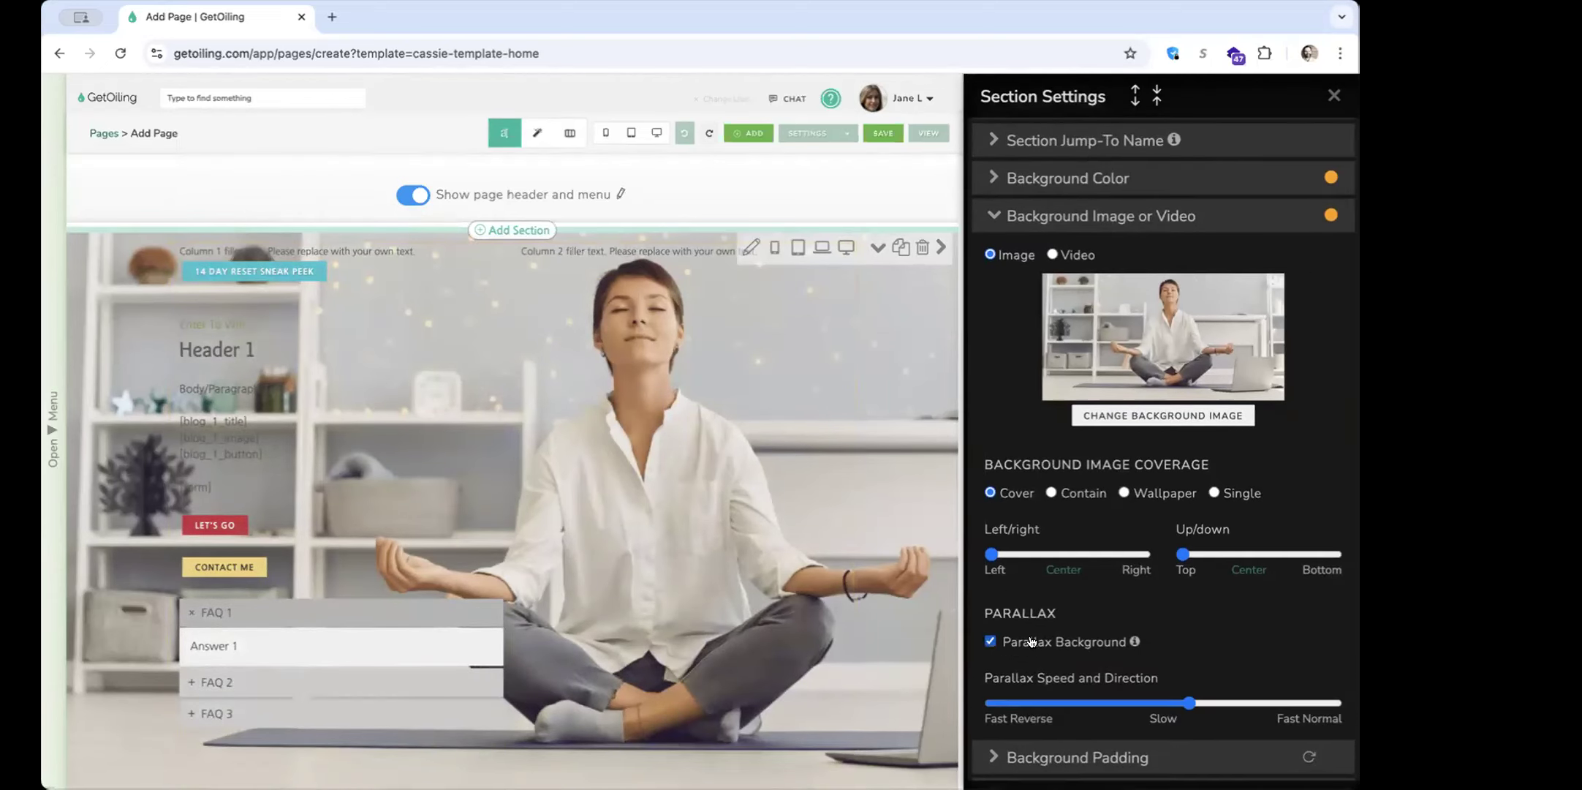
# Preview the page in desktop view to examine the section's parallax background, and close the preview
pyautogui.click(655, 134)
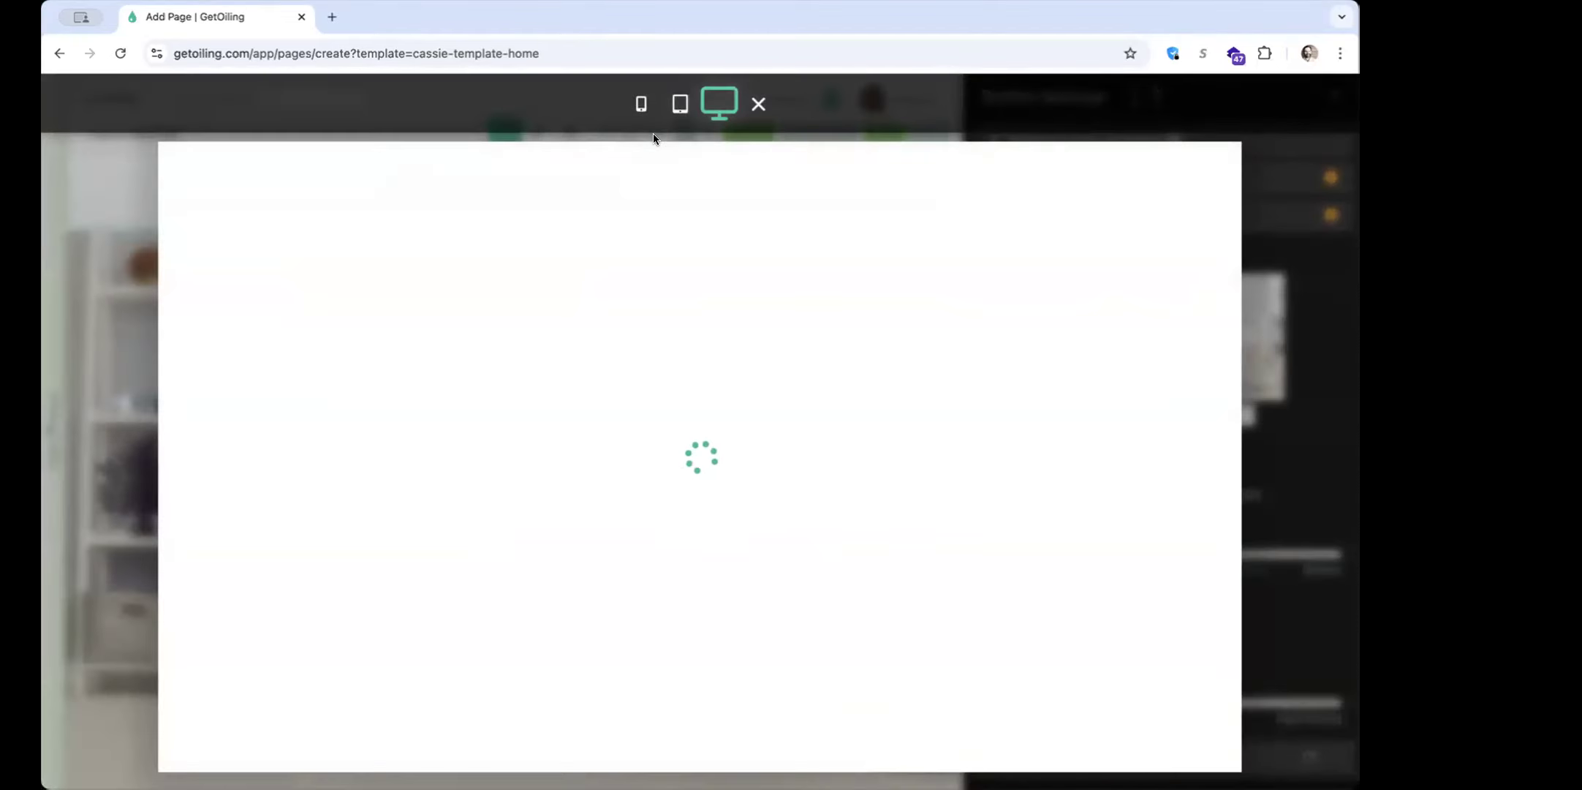
pyautogui.scroll(-2, 551, 512)
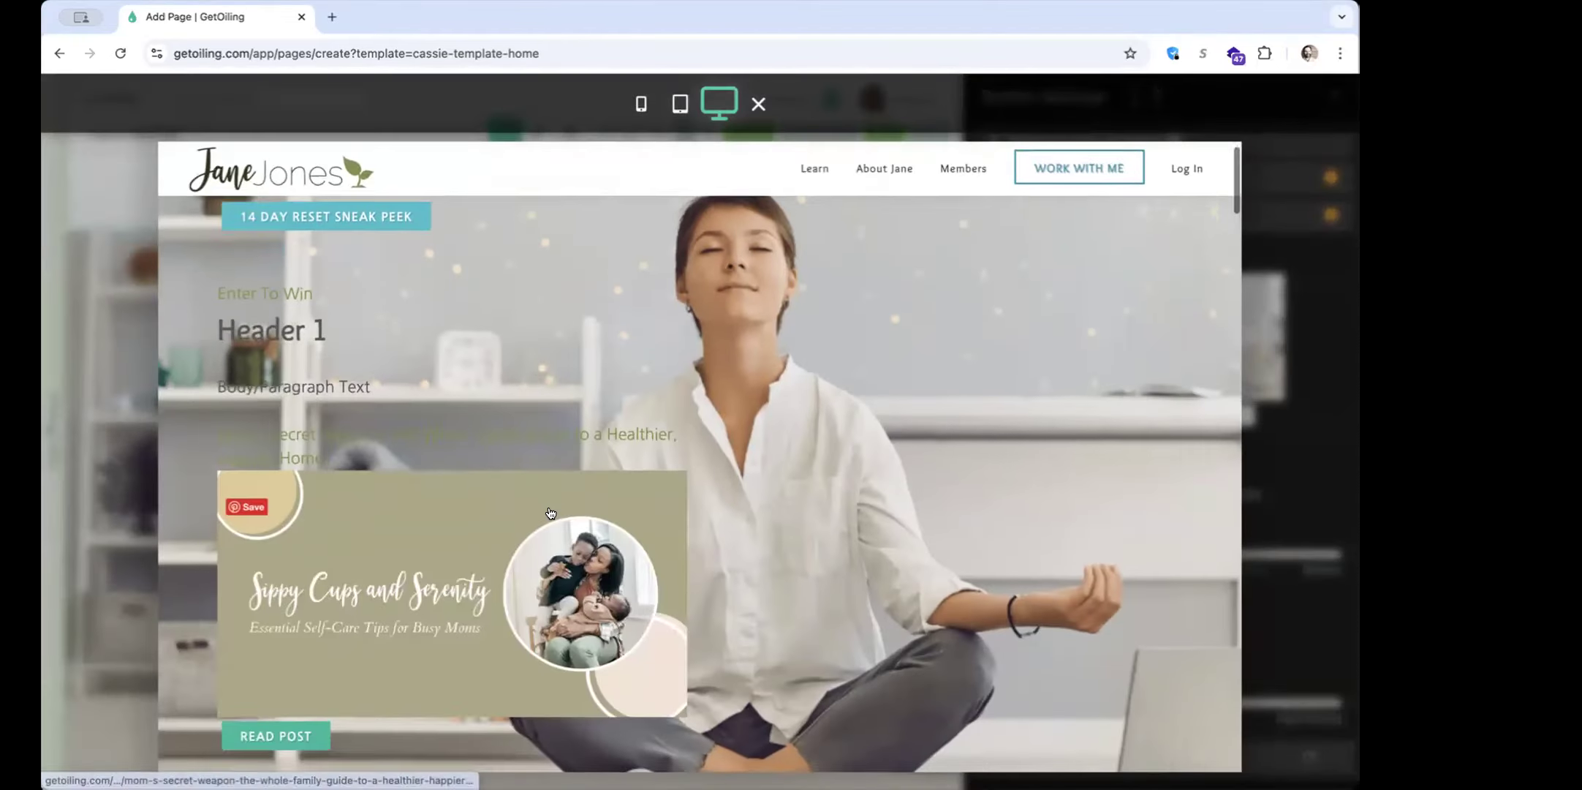
pyautogui.scroll(-3, 551, 512)
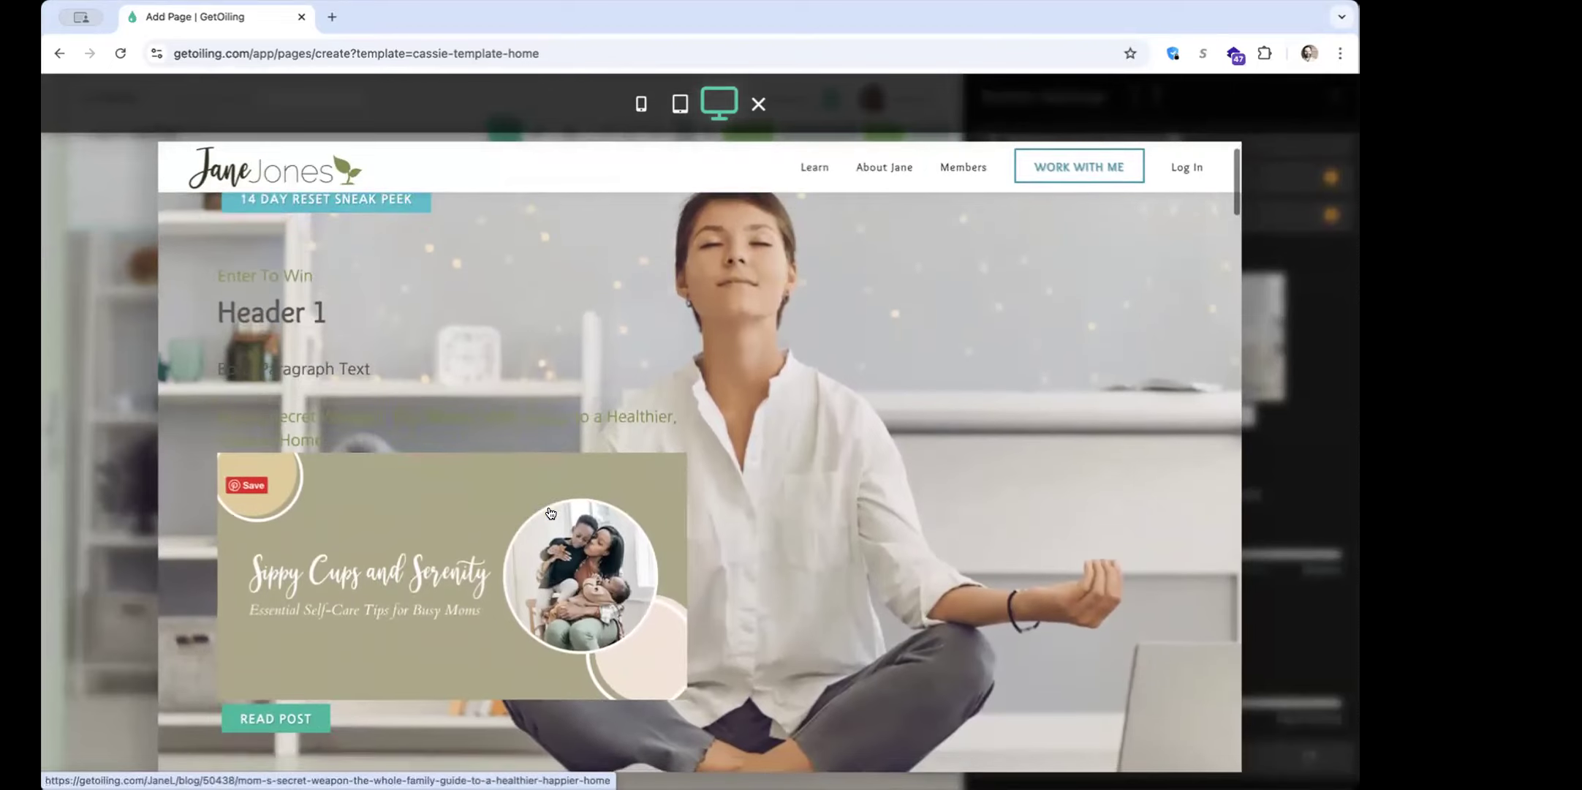
pyautogui.scroll(2, 551, 513)
pyautogui.scroll(-2, 551, 513)
pyautogui.scroll(2, 551, 514)
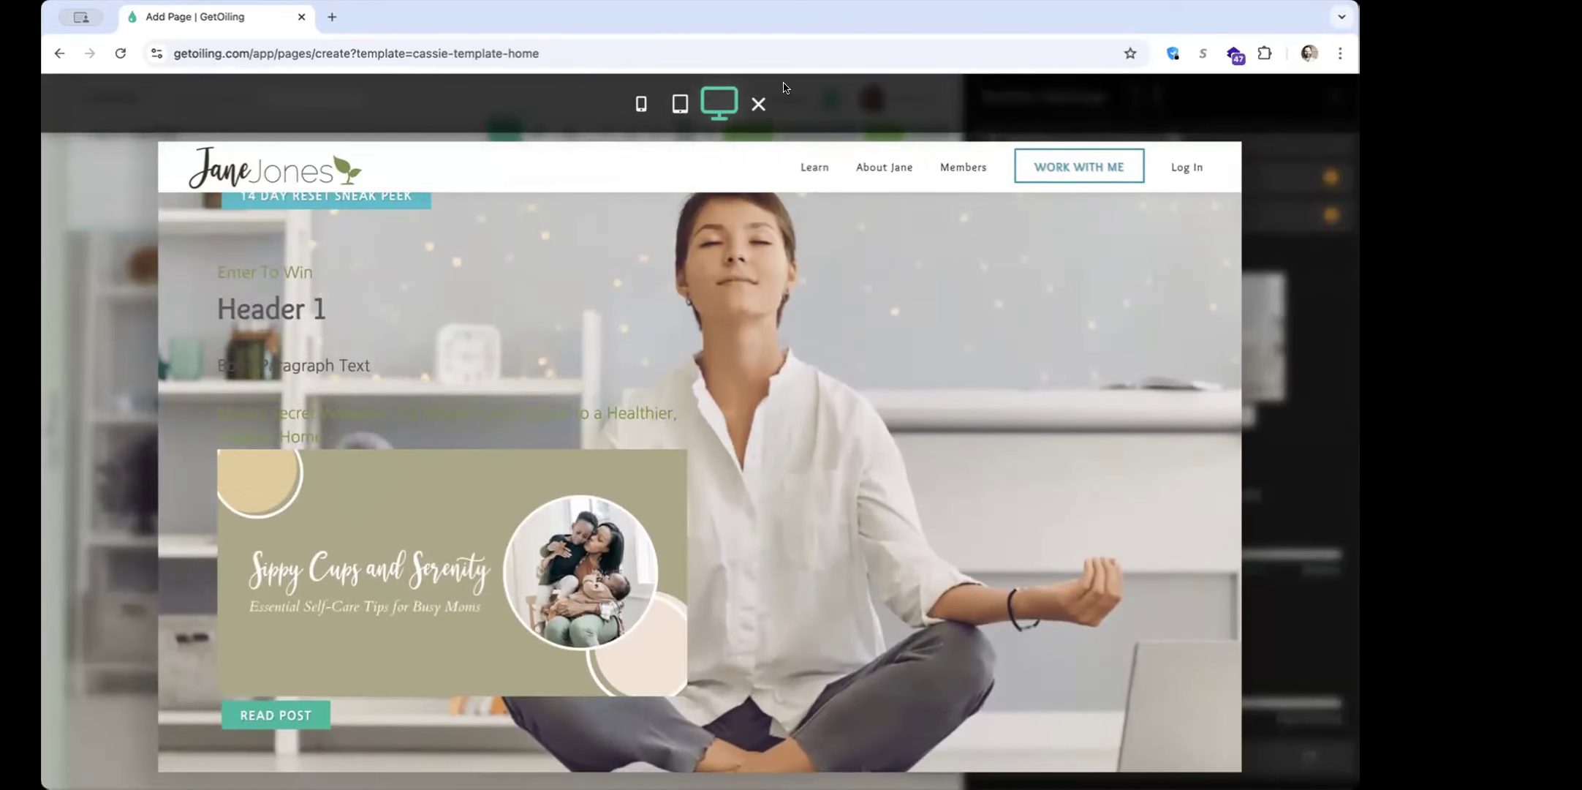
pyautogui.click(759, 103)
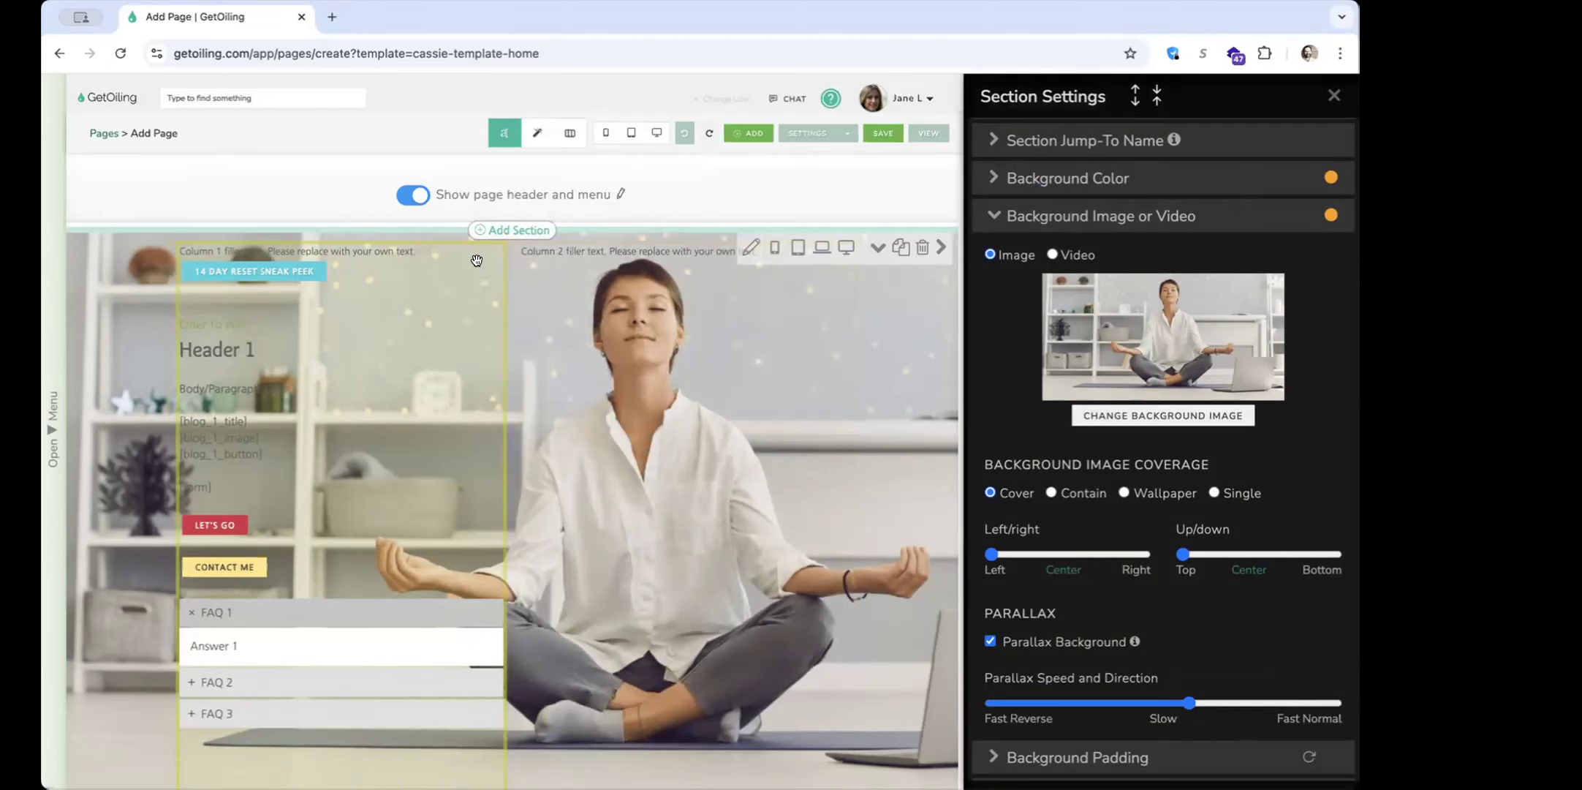
# Revisit the content library for Column 1 from its element styles and close the content editor without editing
pyautogui.click(1013, 216)
pyautogui.click(439, 246)
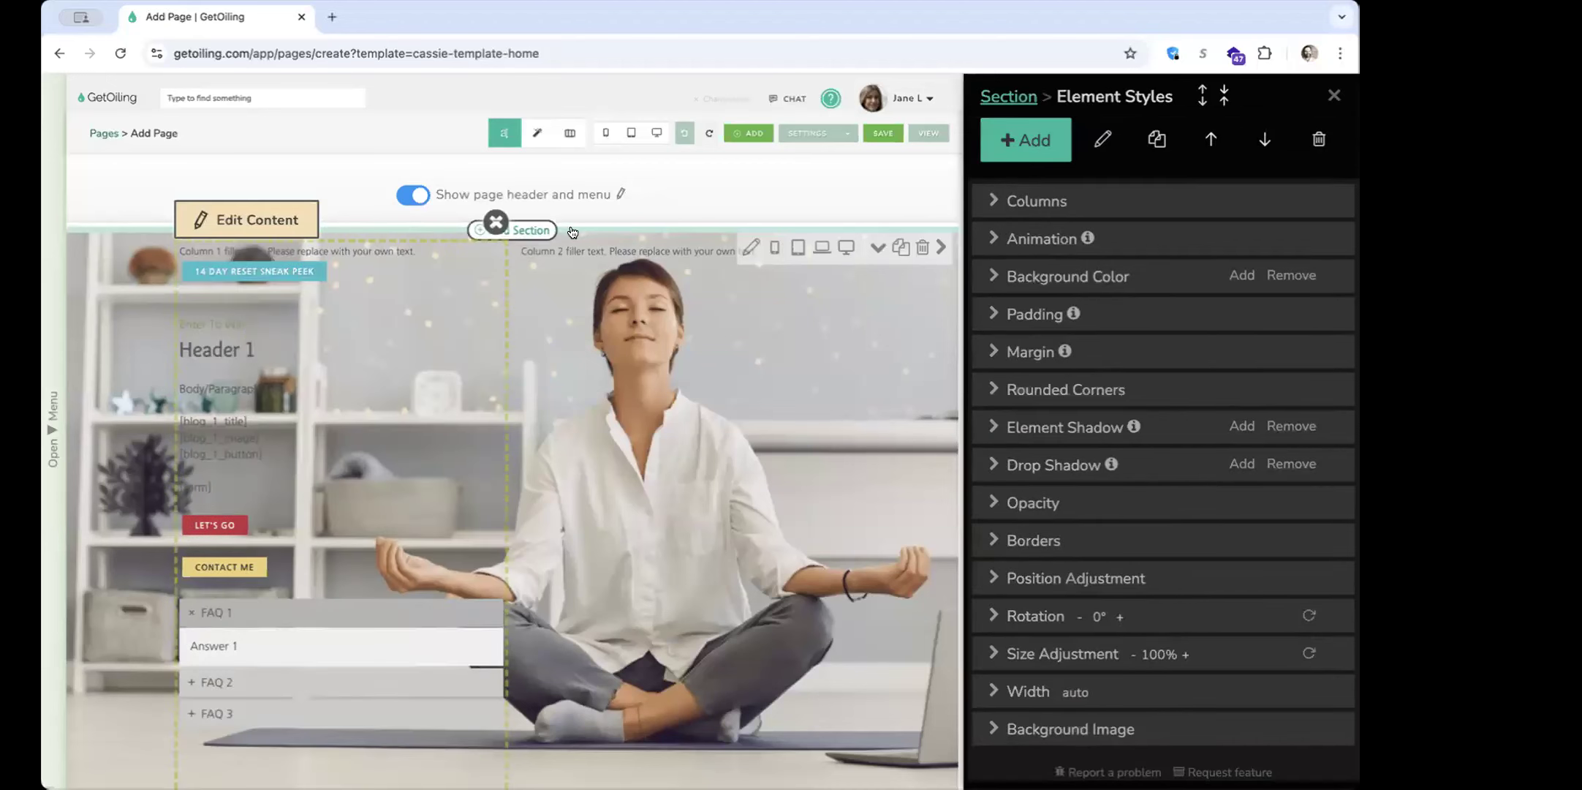
pyautogui.click(1035, 141)
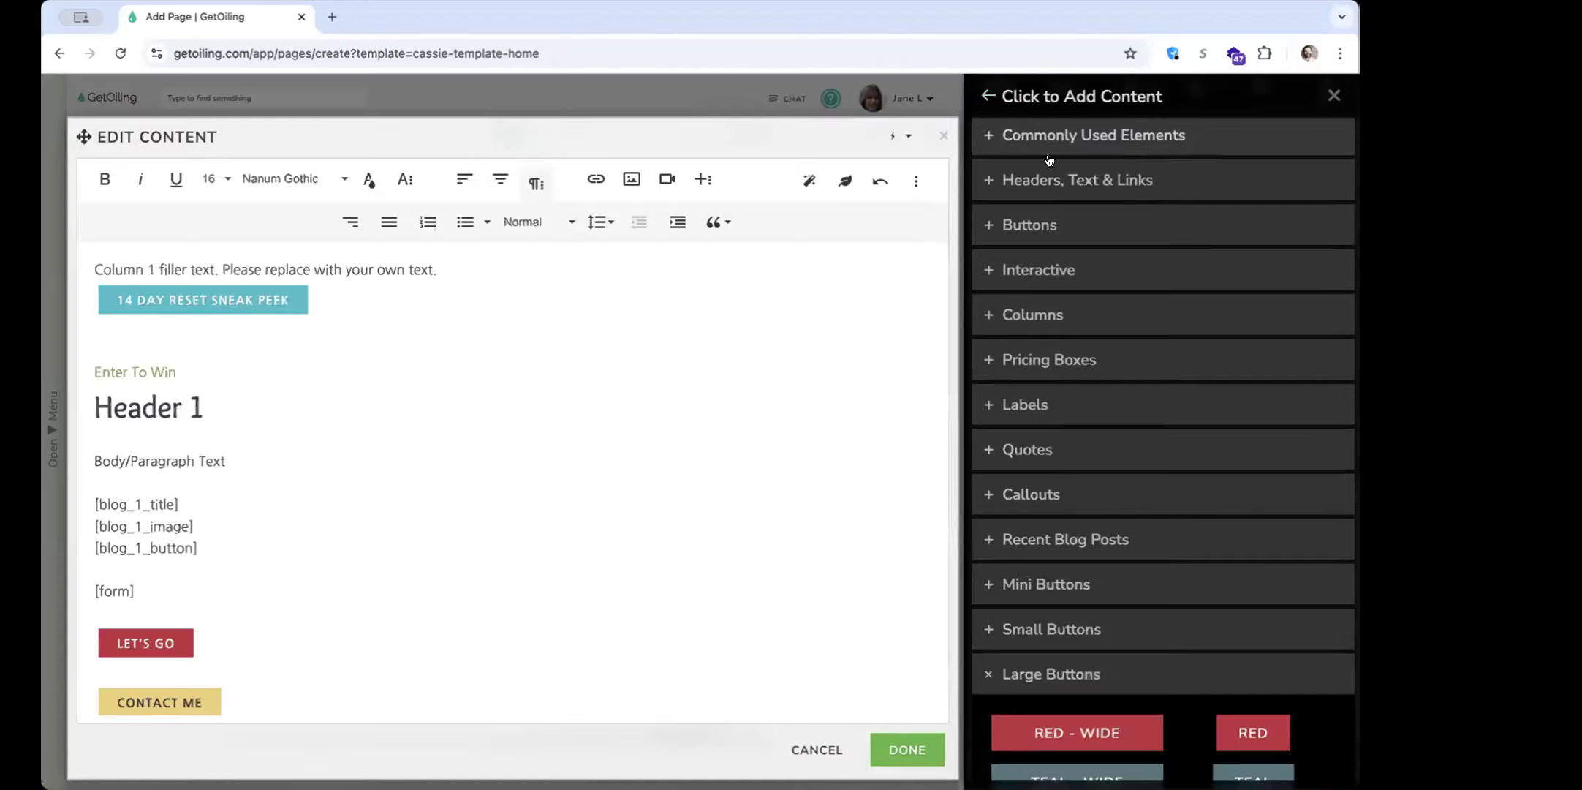
pyautogui.click(943, 136)
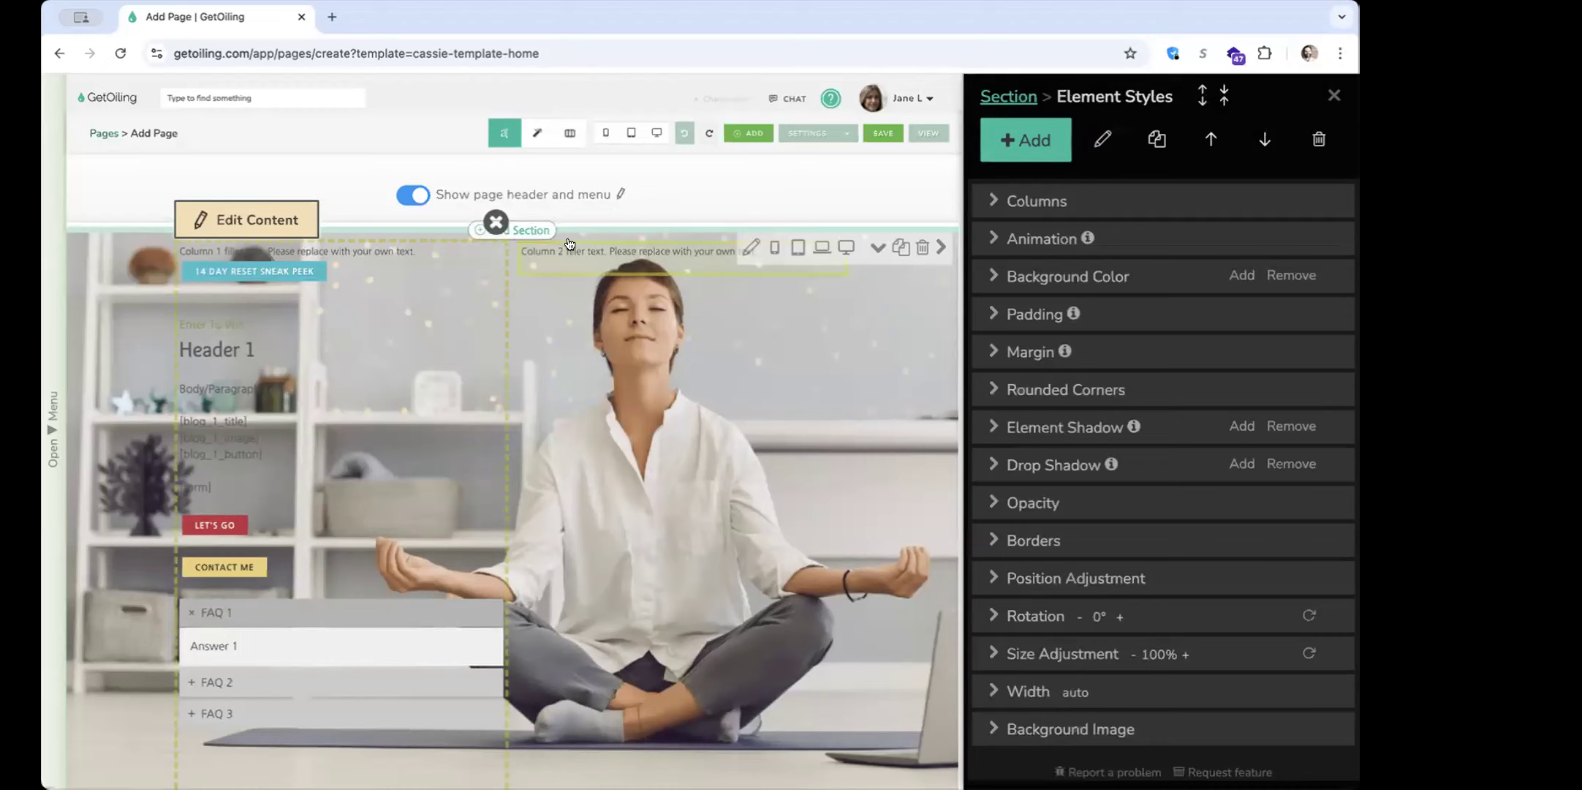
# Add a blank space above the two columns' container and format its text as a centered Heading 1
pyautogui.click(1018, 155)
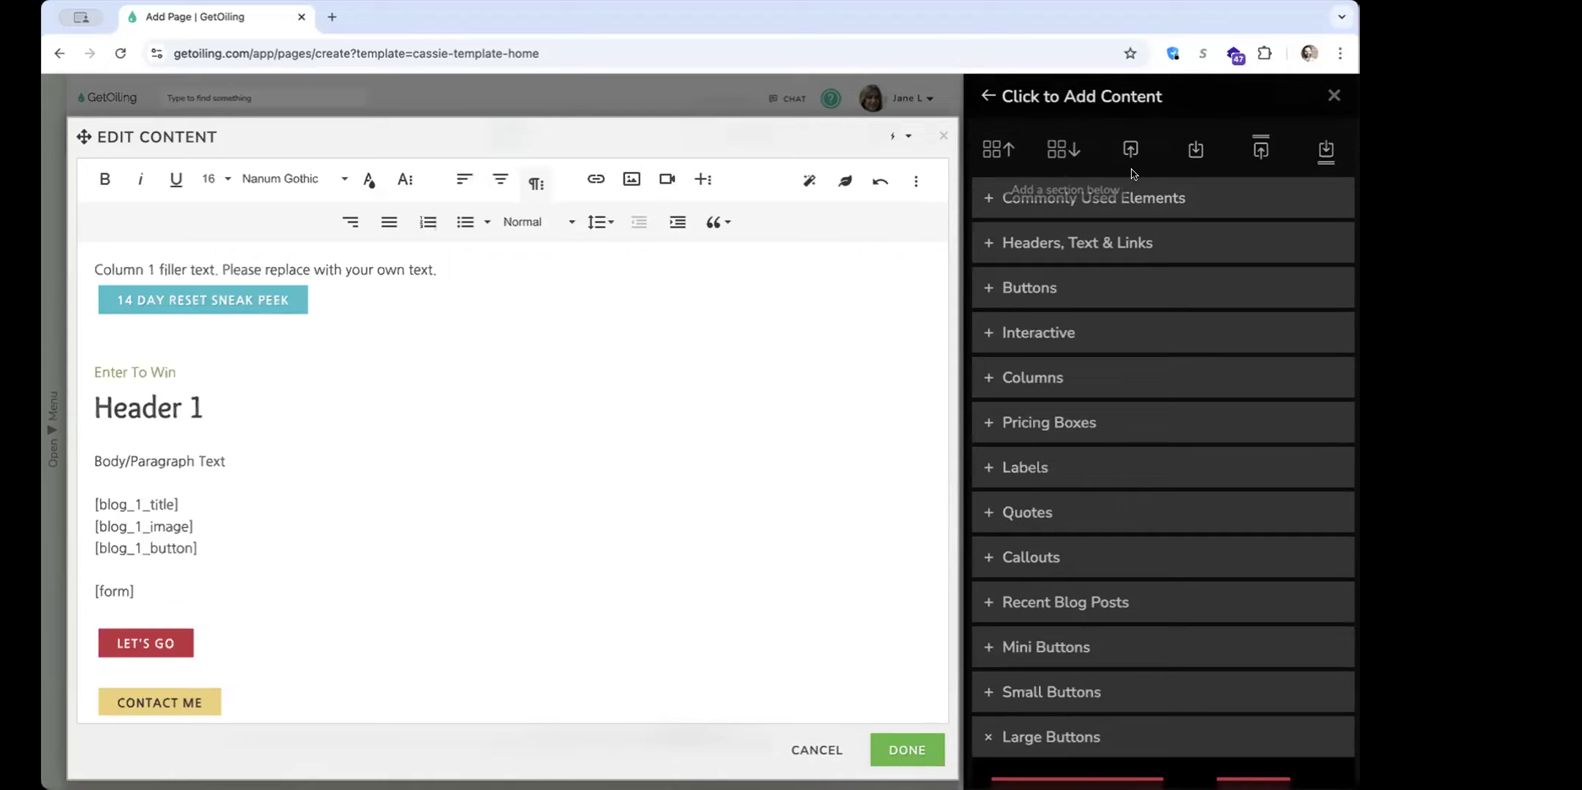
pyautogui.click(1261, 150)
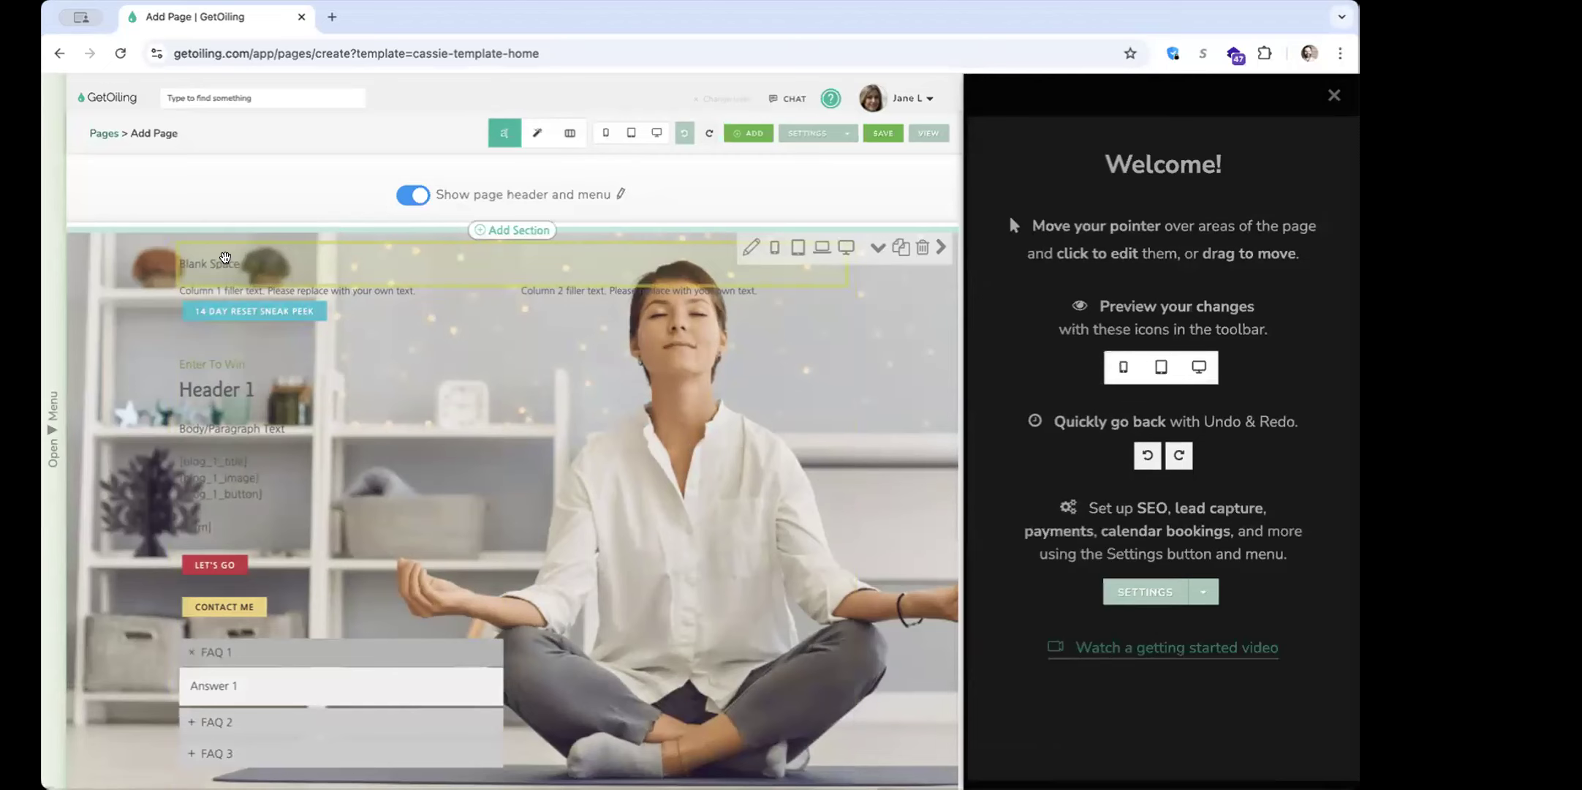
pyautogui.click(226, 260)
pyautogui.doubleClick(366, 275)
pyautogui.tripleClick(149, 253)
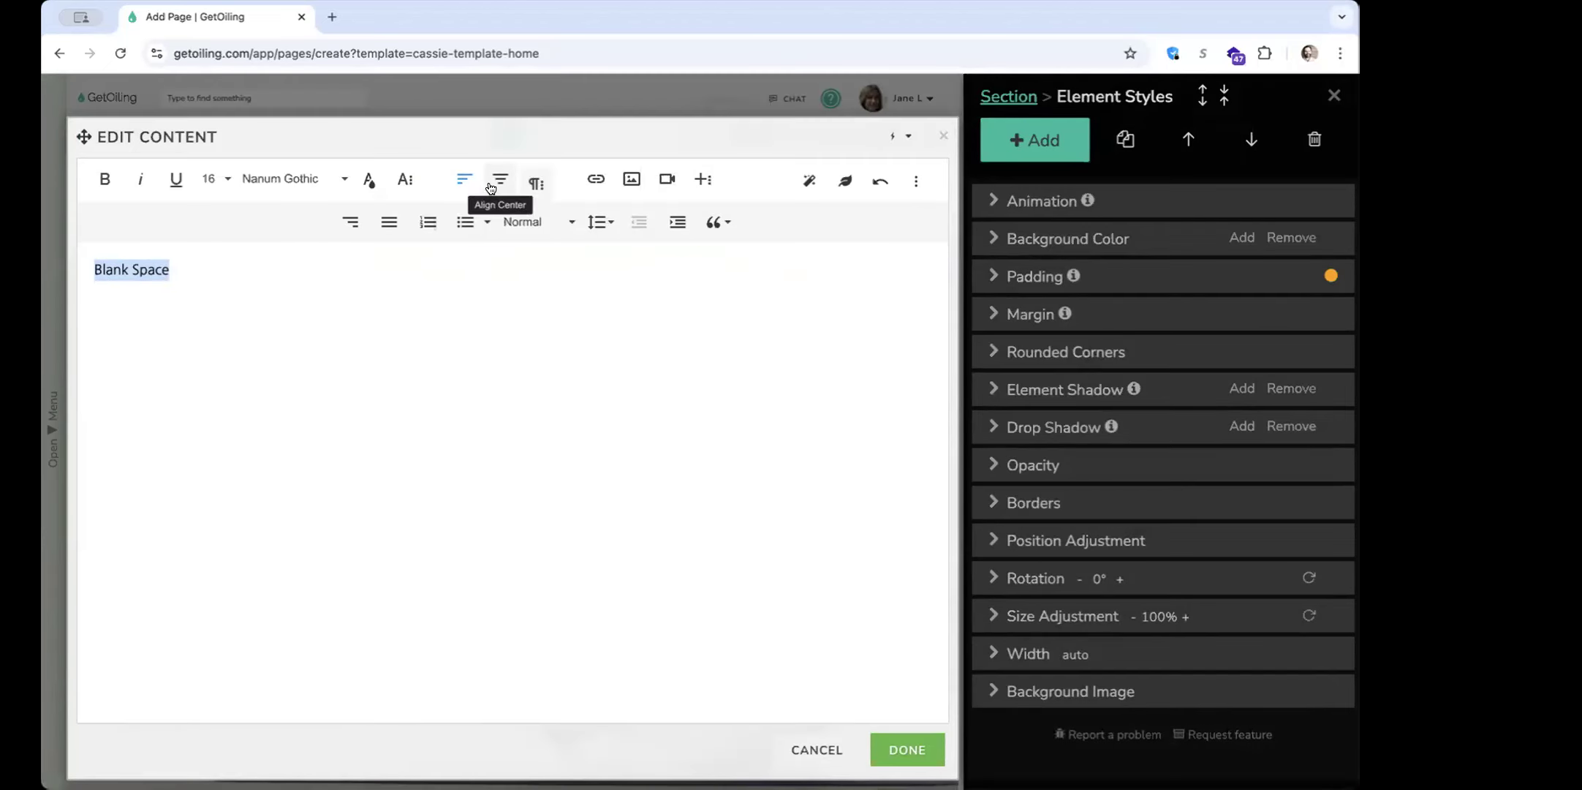
pyautogui.click(500, 179)
pyautogui.click(541, 222)
pyautogui.click(577, 311)
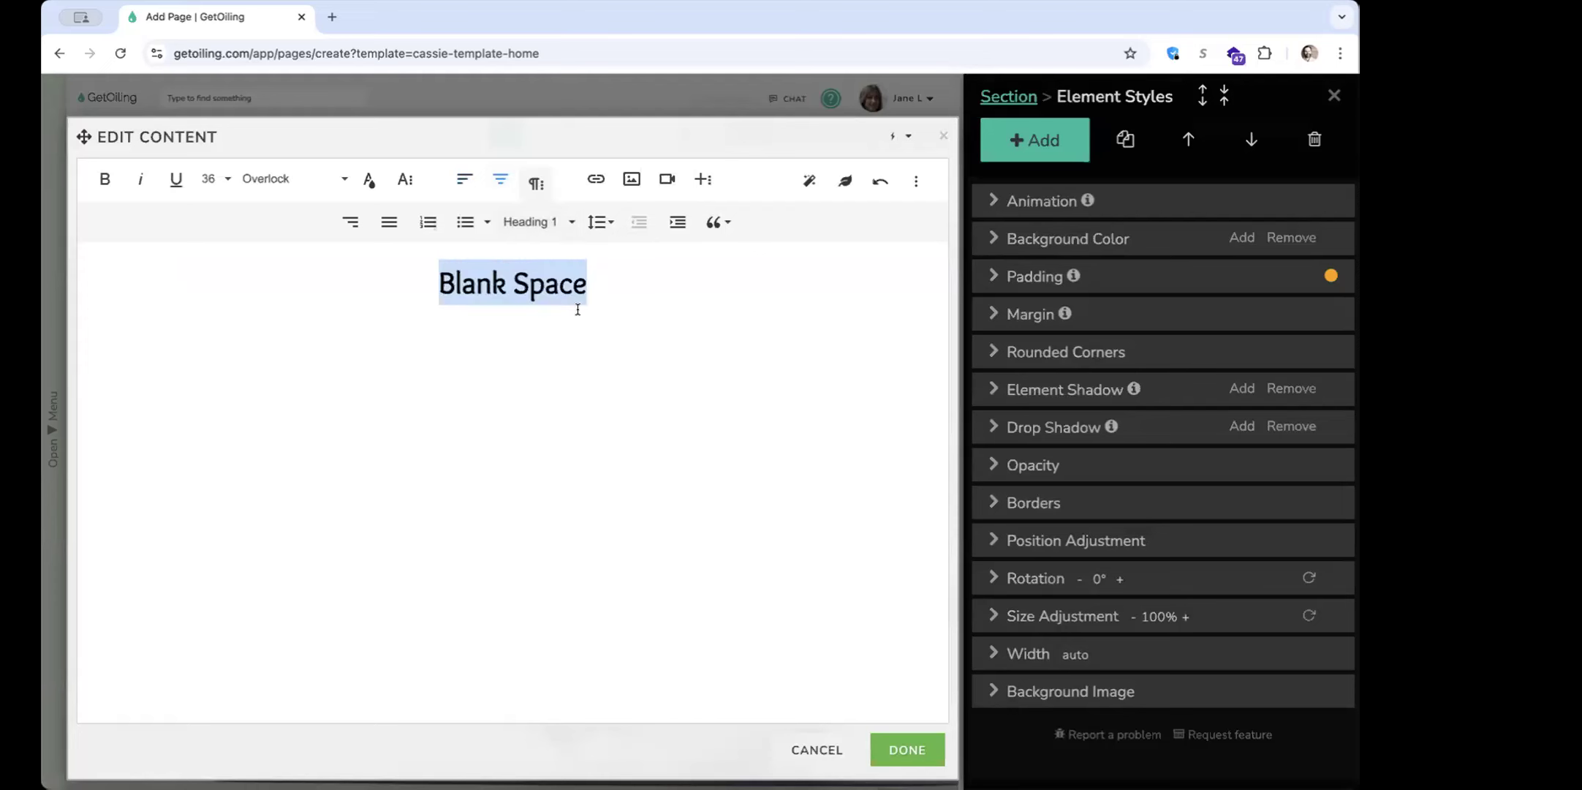
pyautogui.click(907, 750)
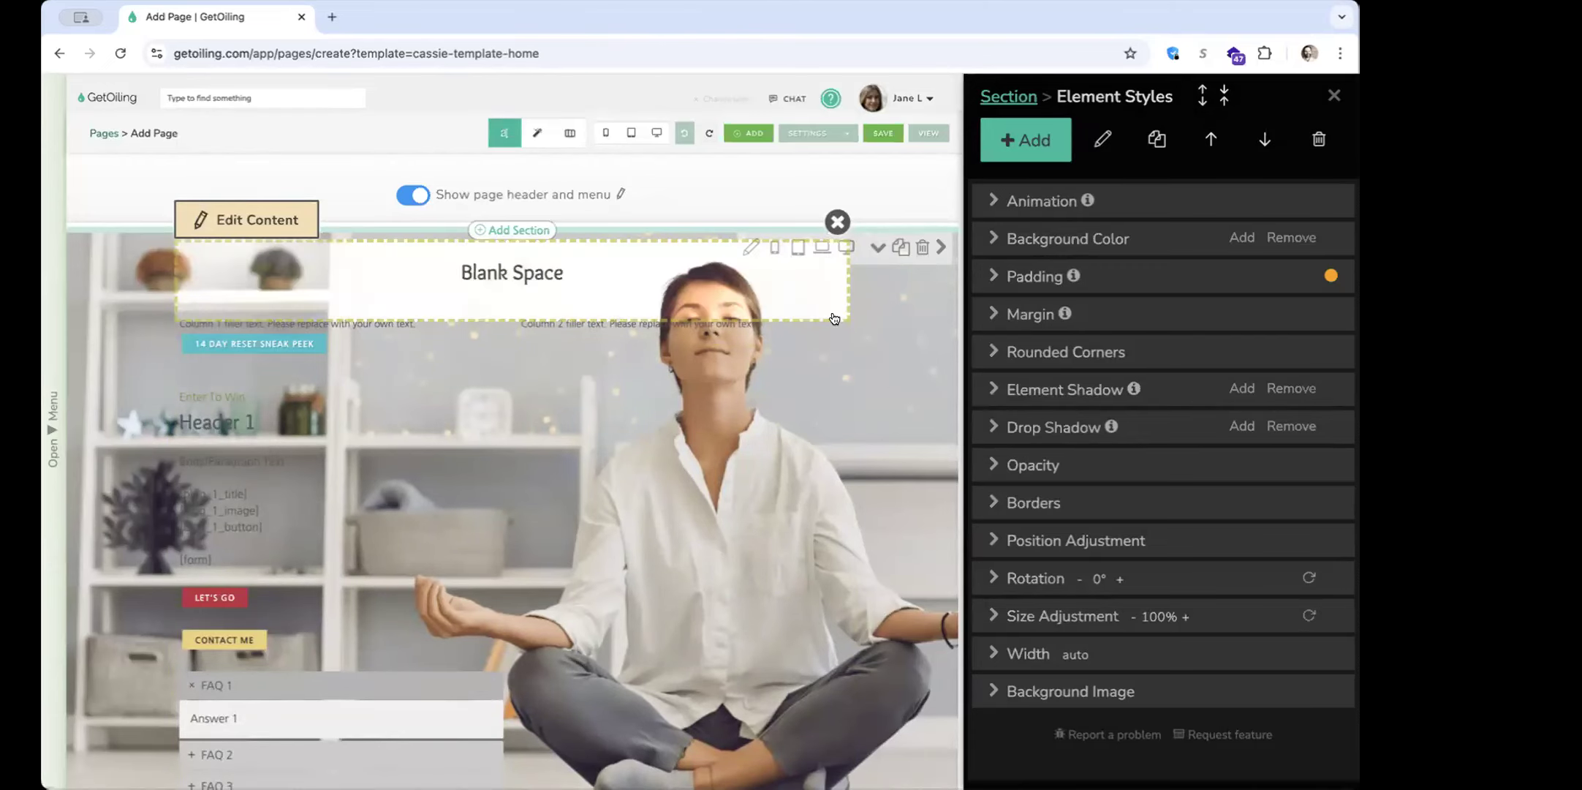
# Preview the page in desktop view to examine the new heading above the columns, and close the preview
pyautogui.click(656, 132)
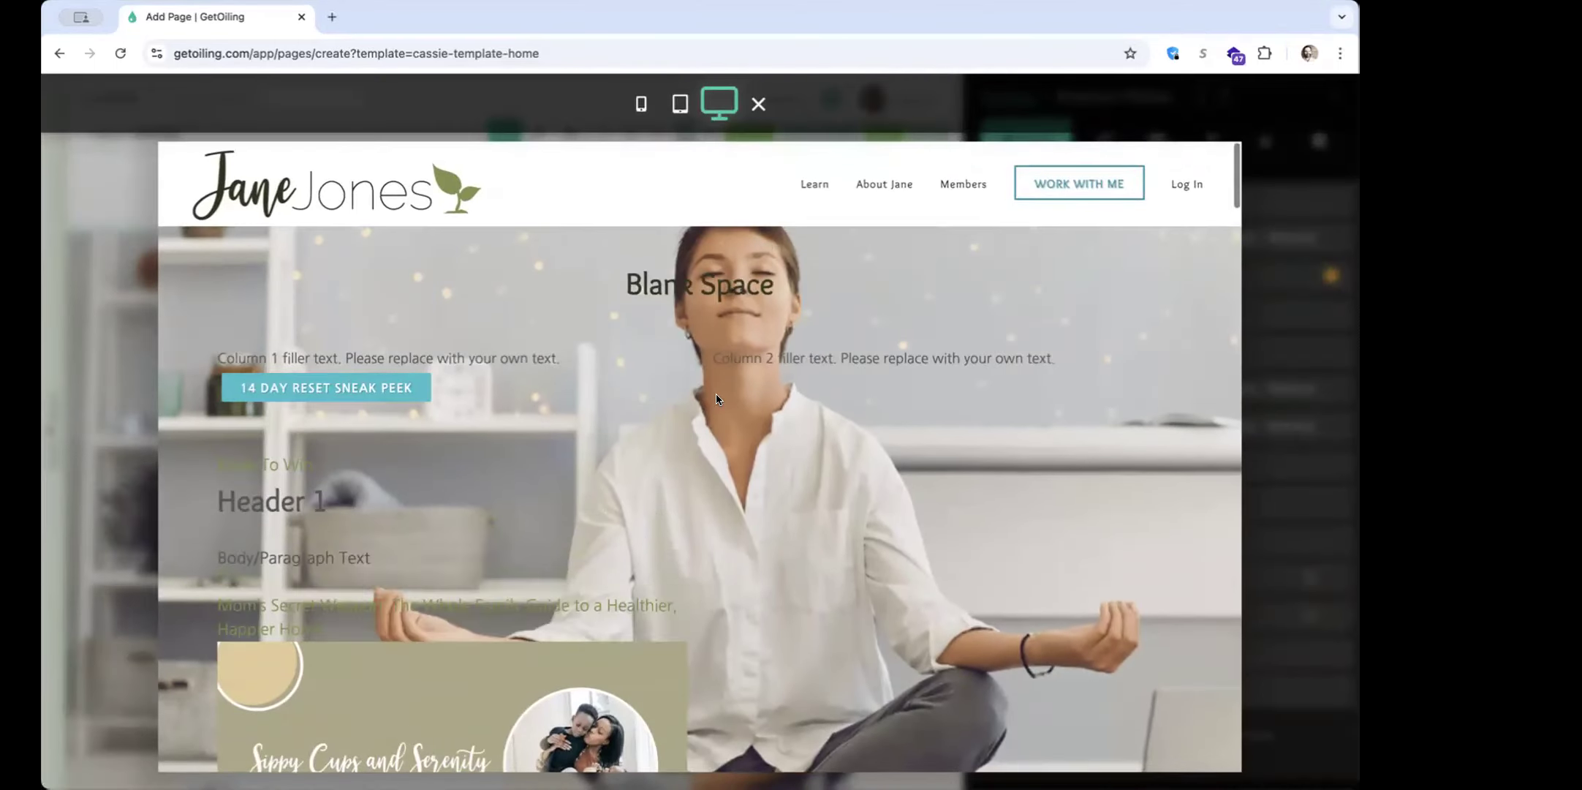
pyautogui.click(1273, 162)
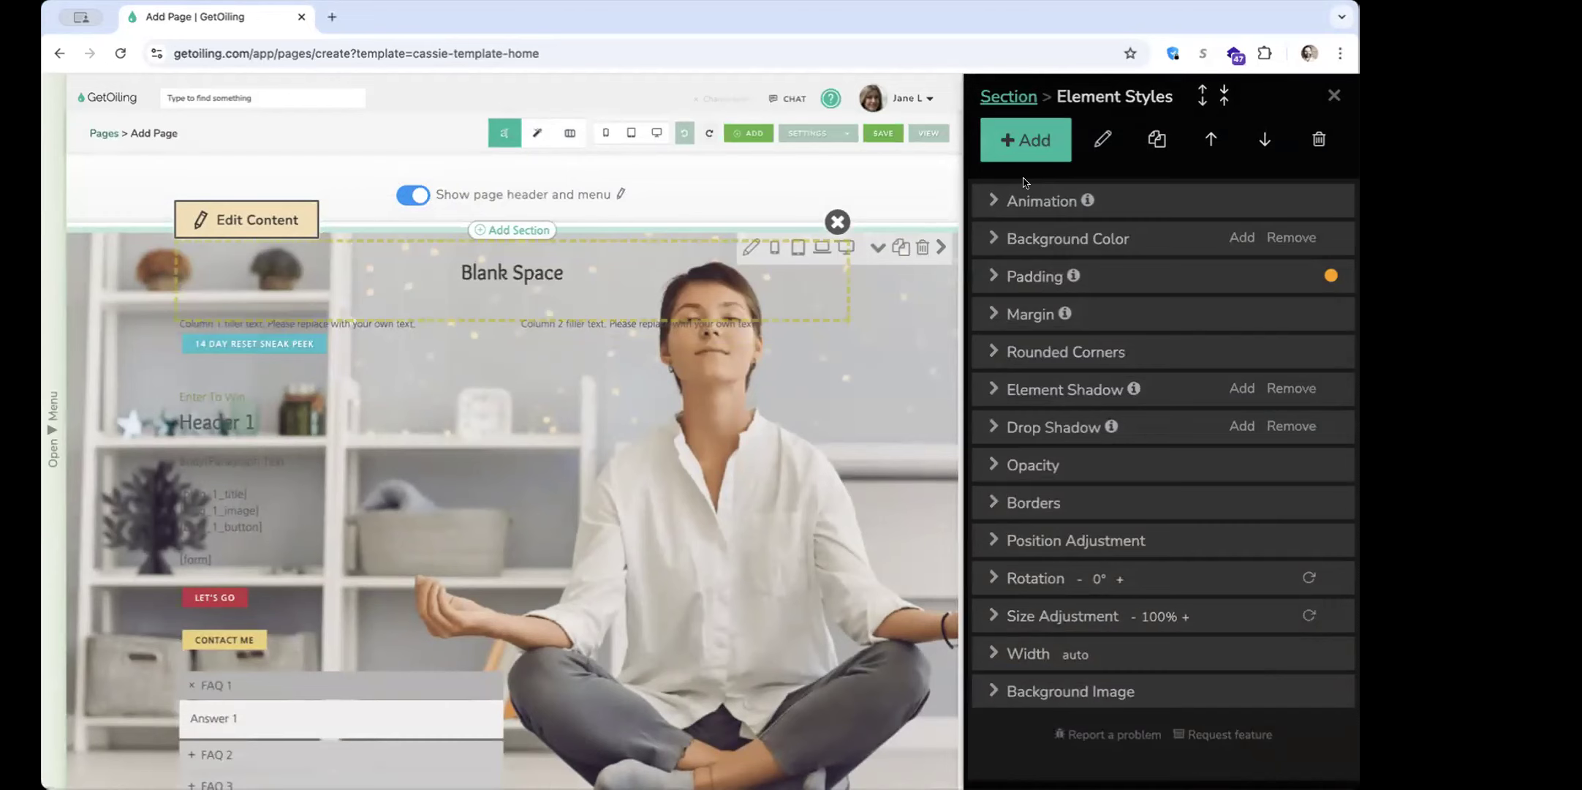
# View the content library for Column 1 and the section types offered for adding a section above
pyautogui.click(448, 353)
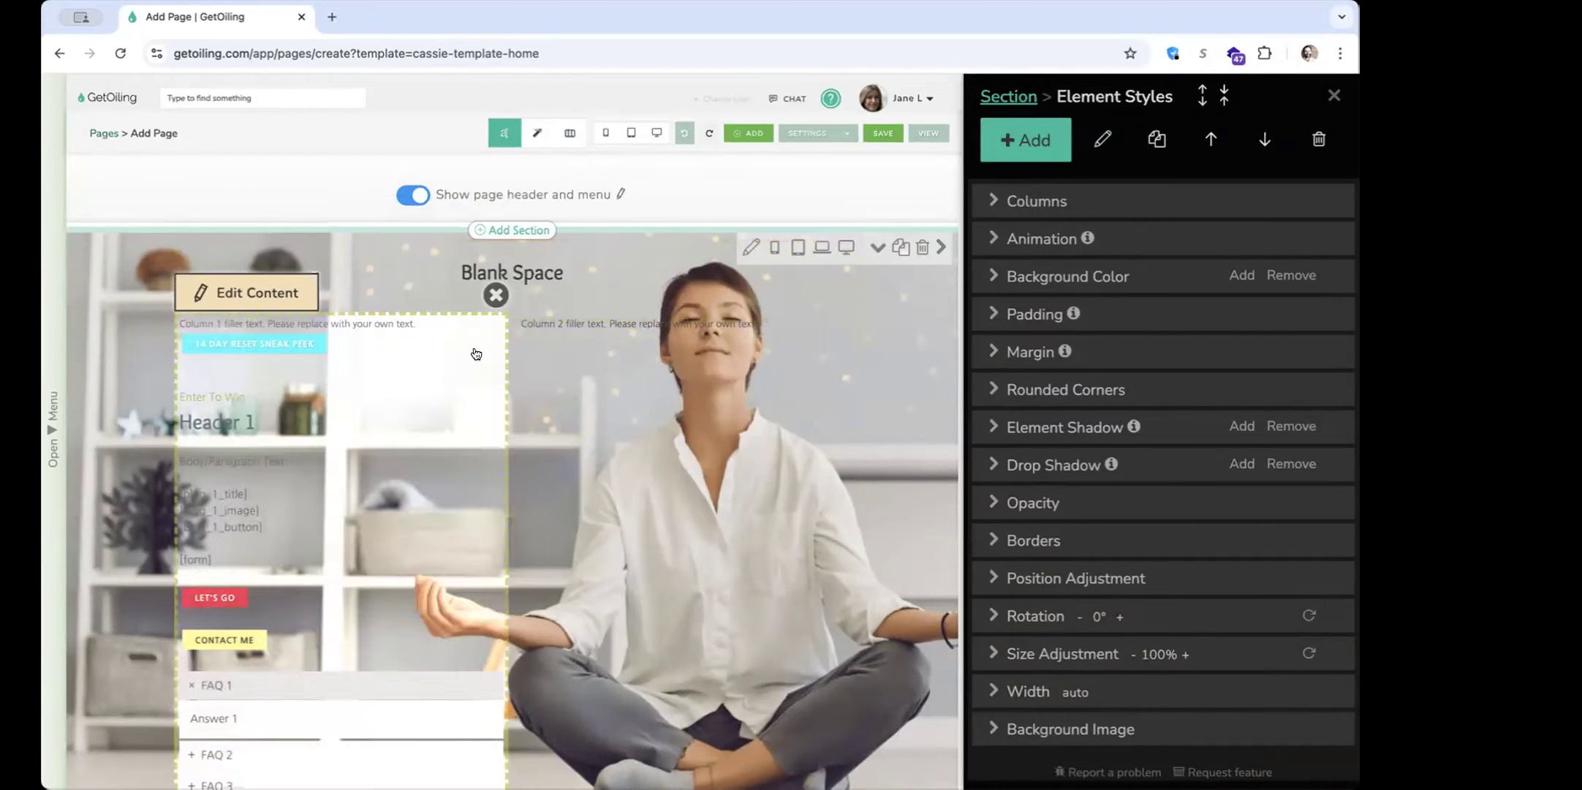
pyautogui.click(1070, 150)
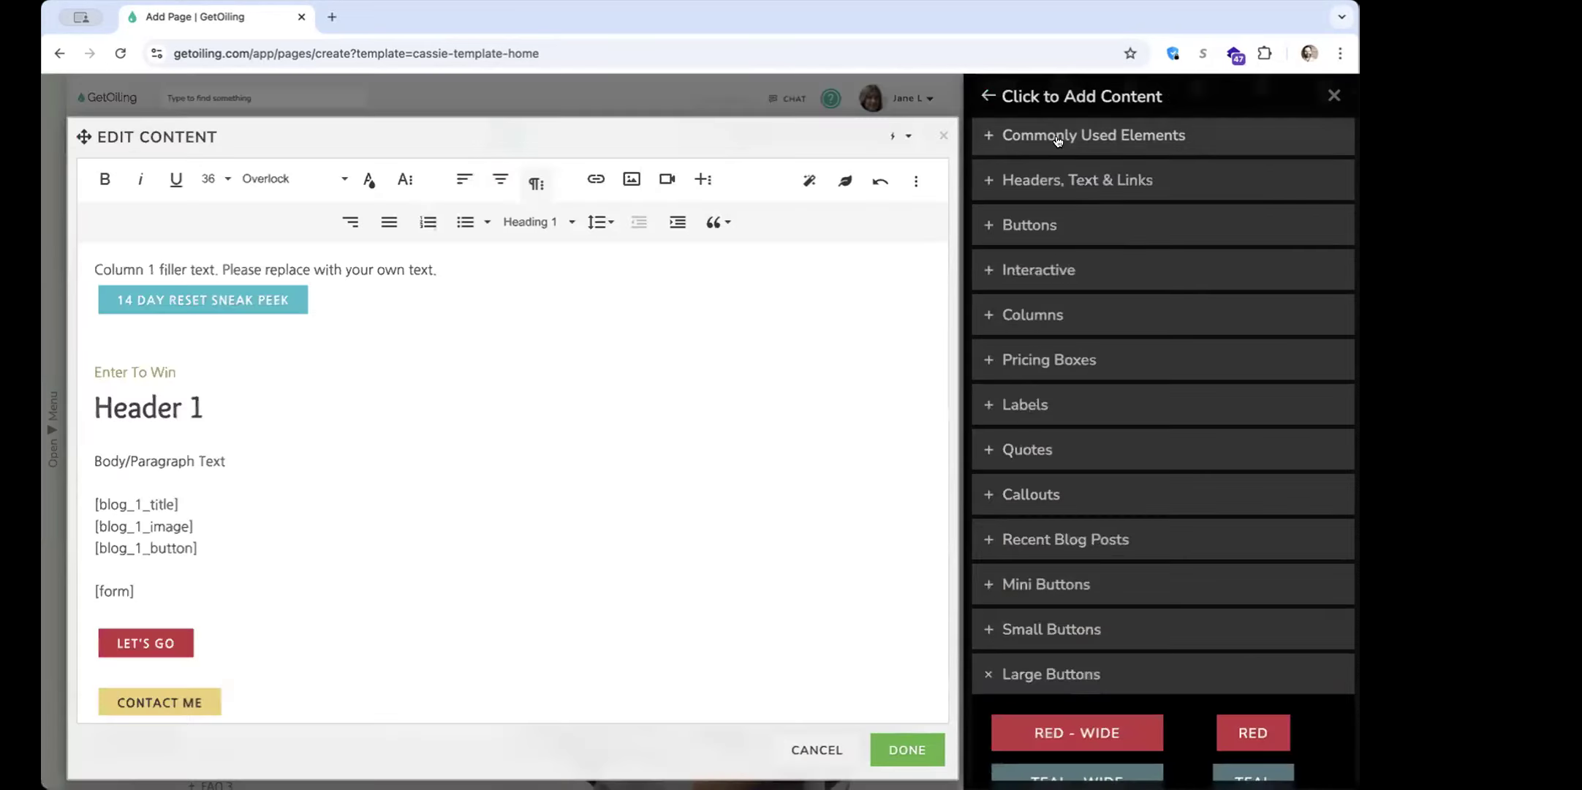
pyautogui.click(1076, 674)
pyautogui.scroll(1, 1047, 713)
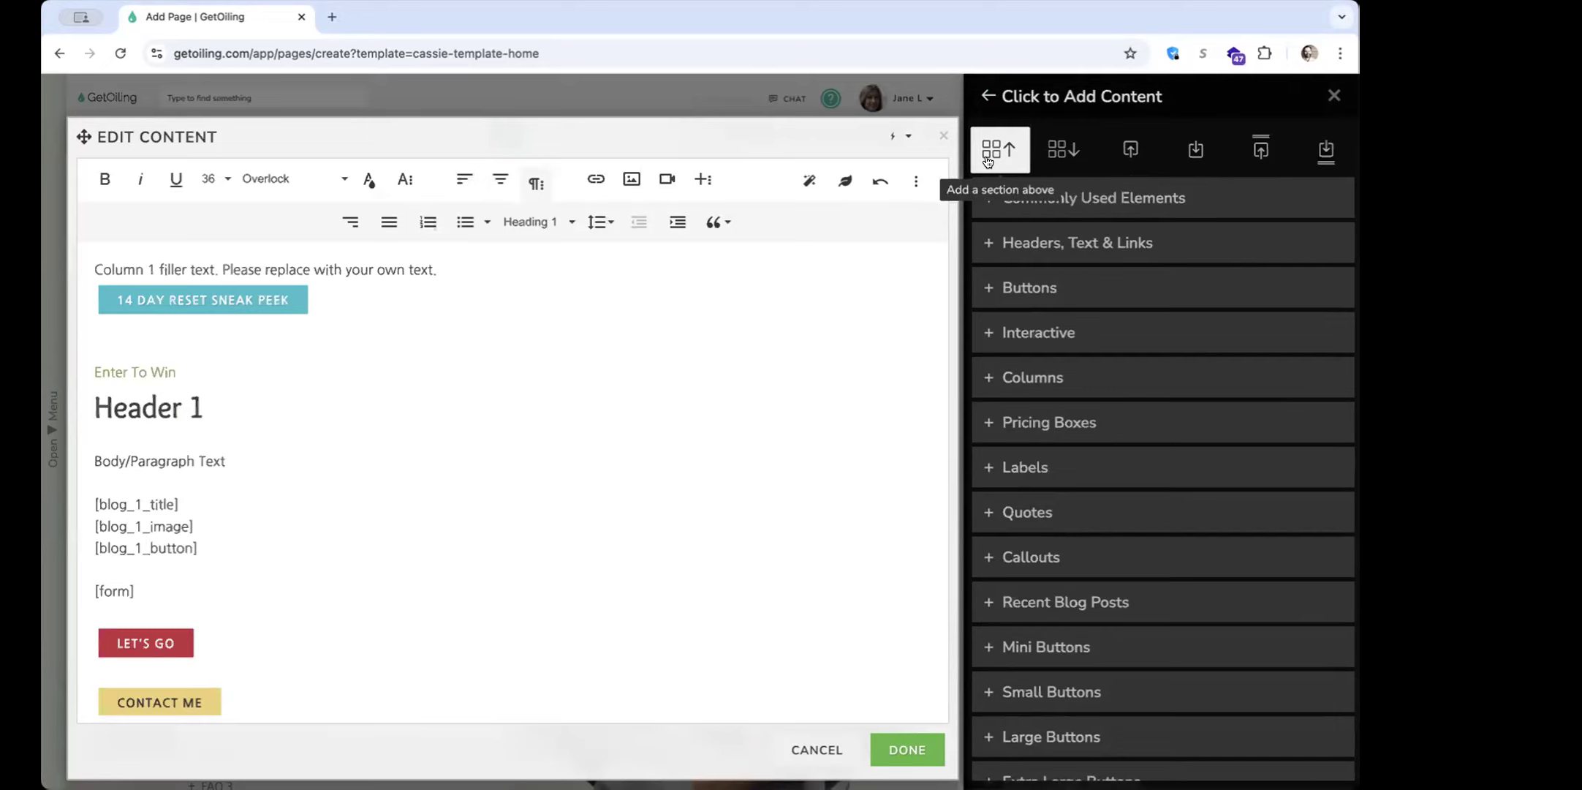
pyautogui.click(987, 161)
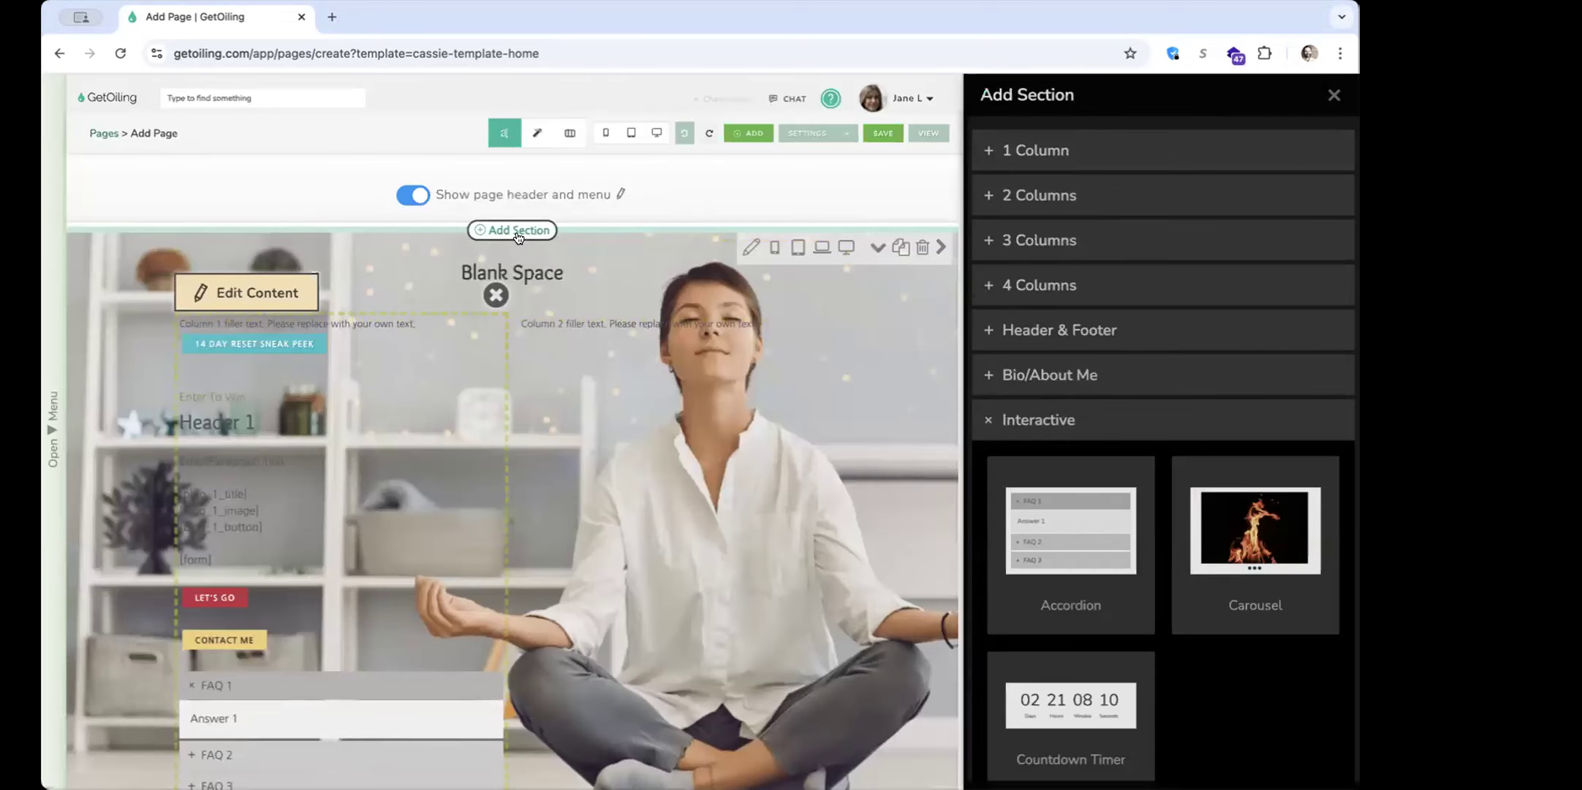
# Add a blank space below the Column 1 element and look over the section
pyautogui.click(380, 417)
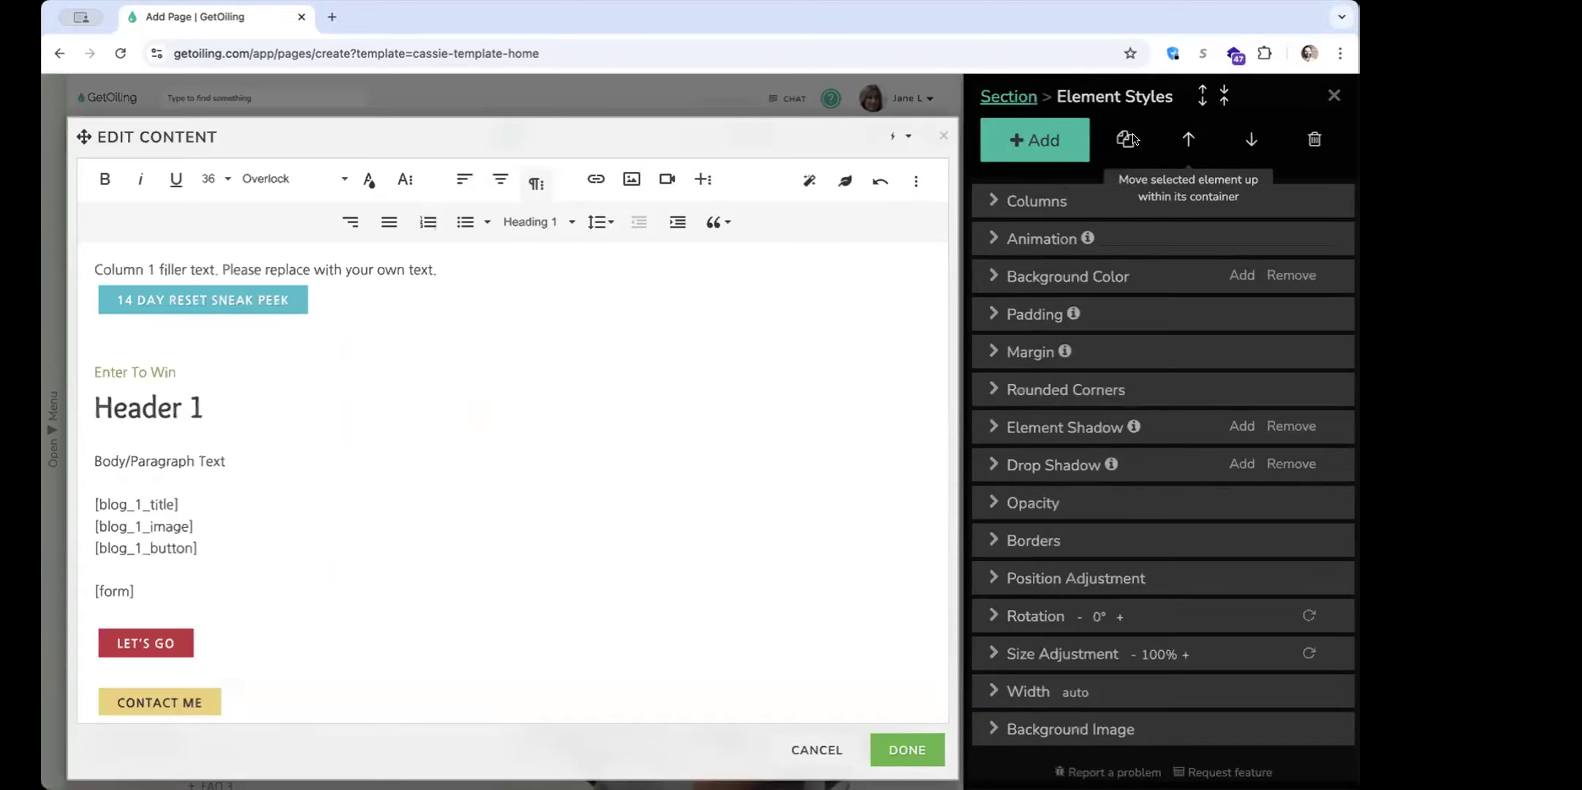
pyautogui.click(1069, 141)
pyautogui.scroll(1, 1058, 139)
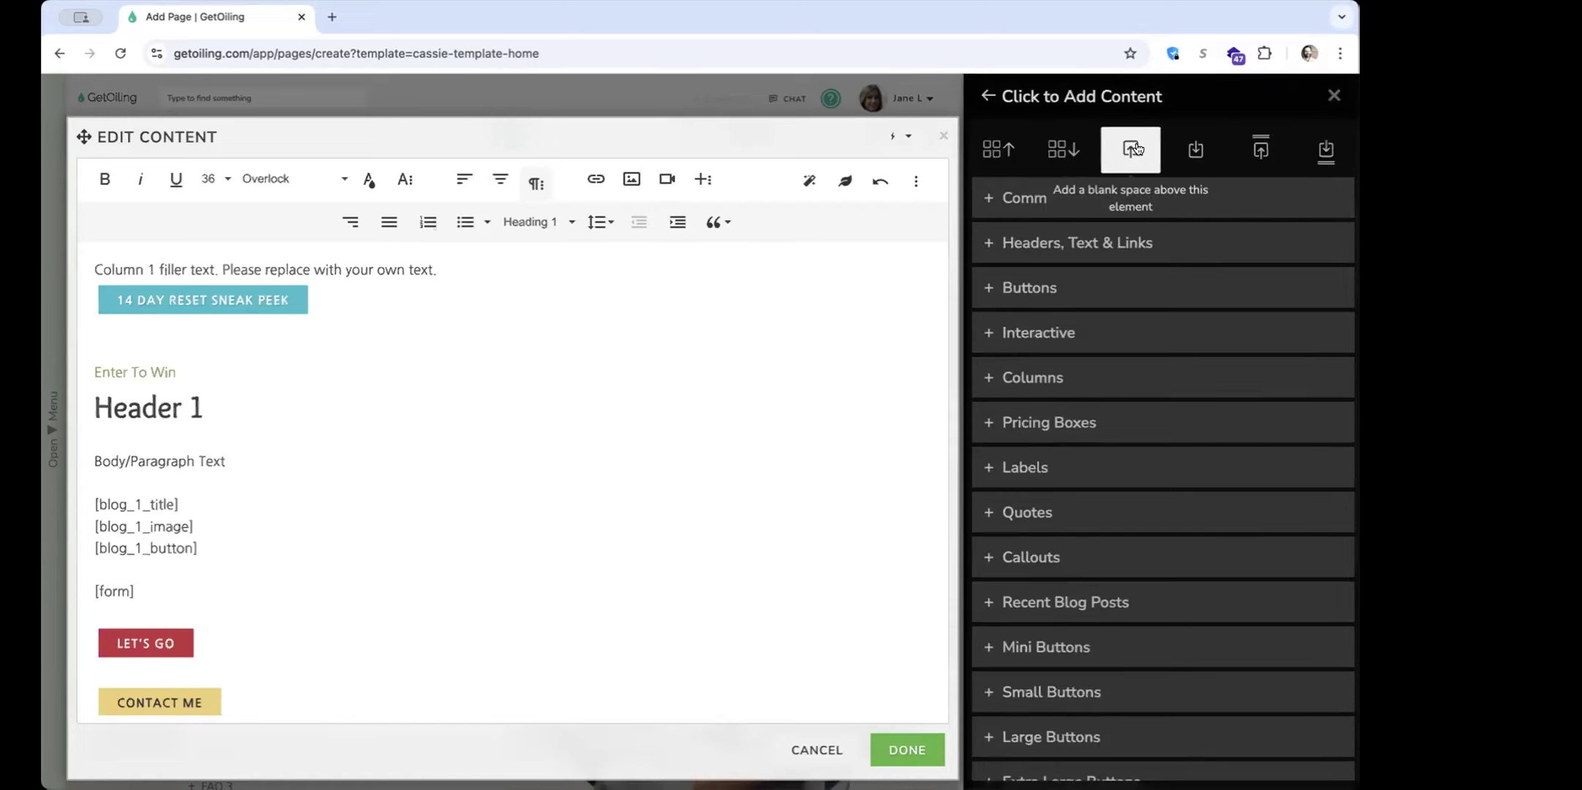
pyautogui.click(1195, 150)
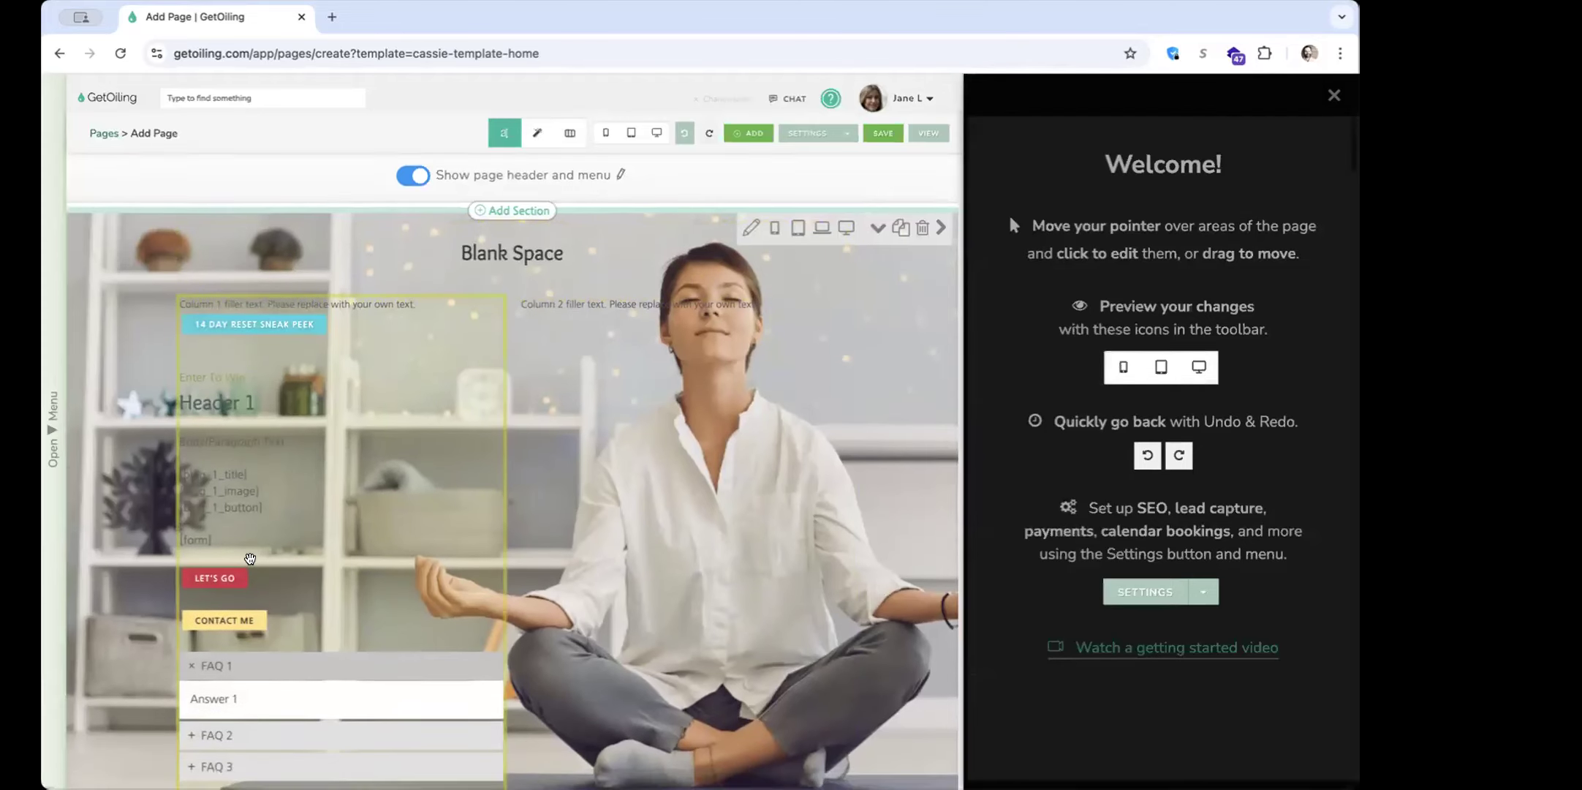
pyautogui.scroll(-4, 230, 565)
pyautogui.scroll(4, 219, 552)
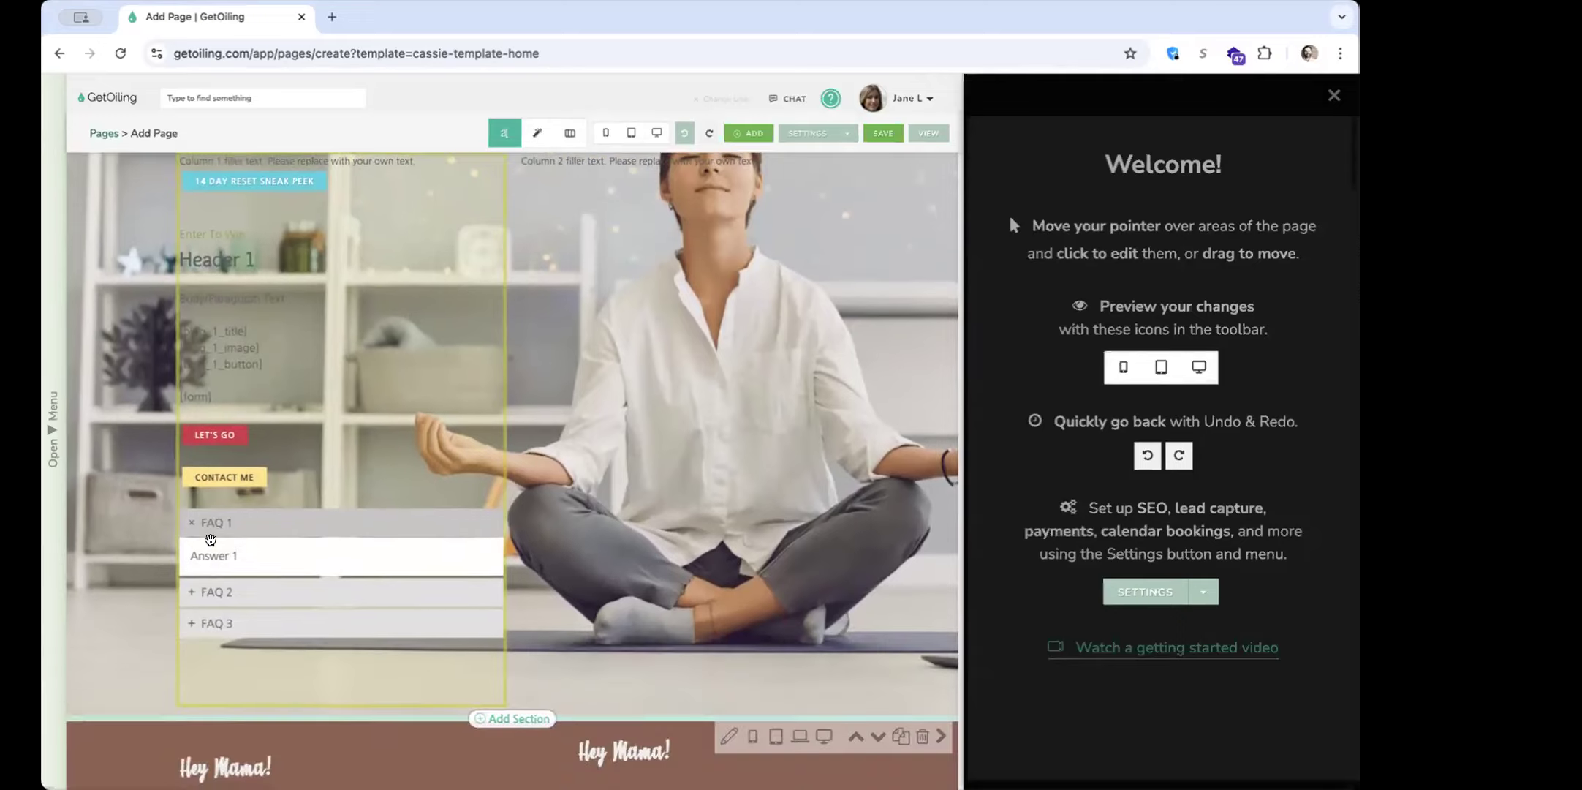
pyautogui.scroll(1, 382, 468)
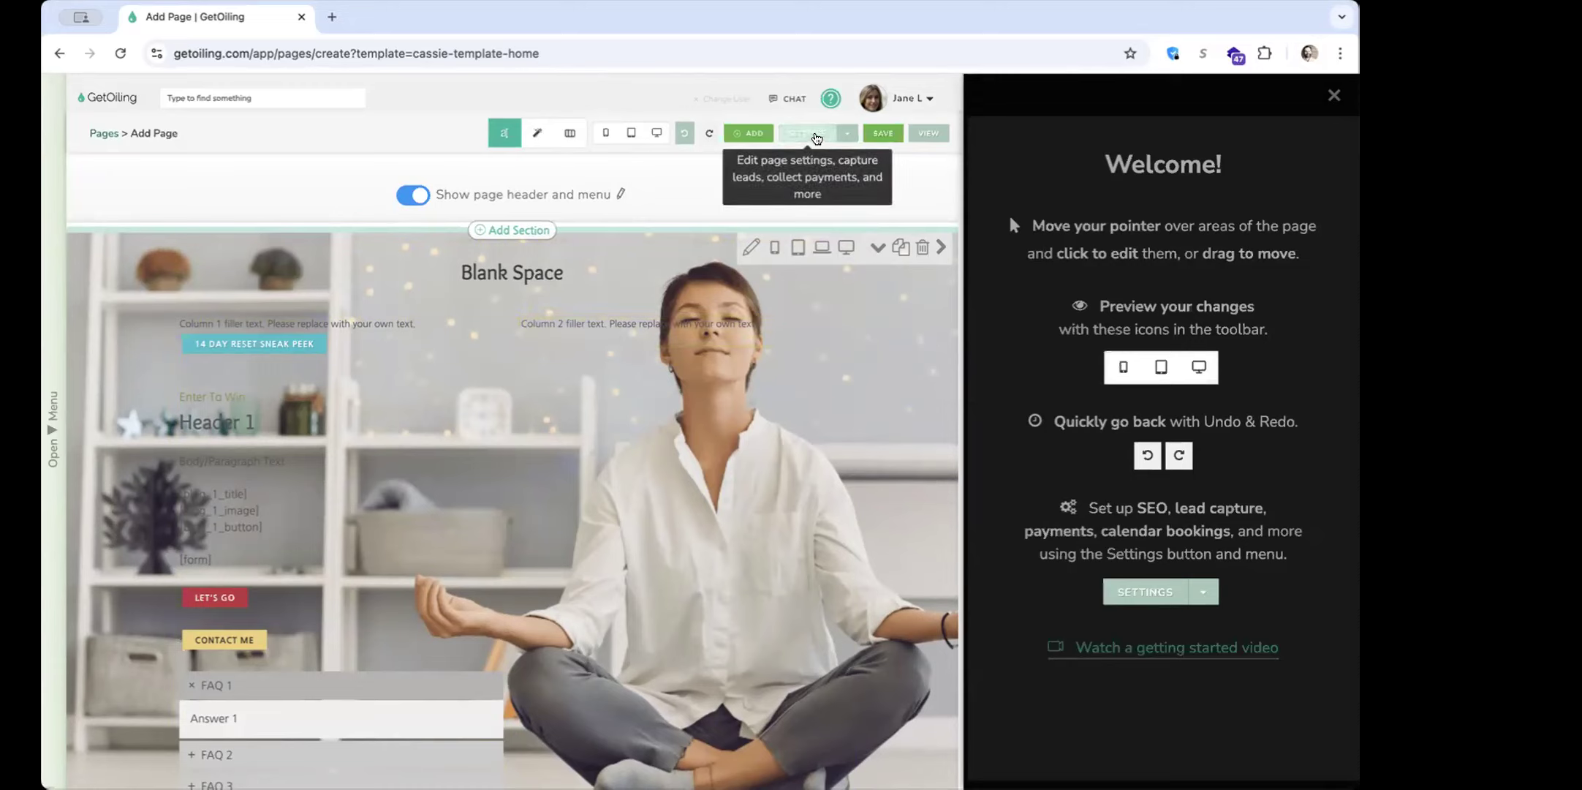
# Activate template editing features in the page's advanced settings and apply the settings
pyautogui.click(813, 133)
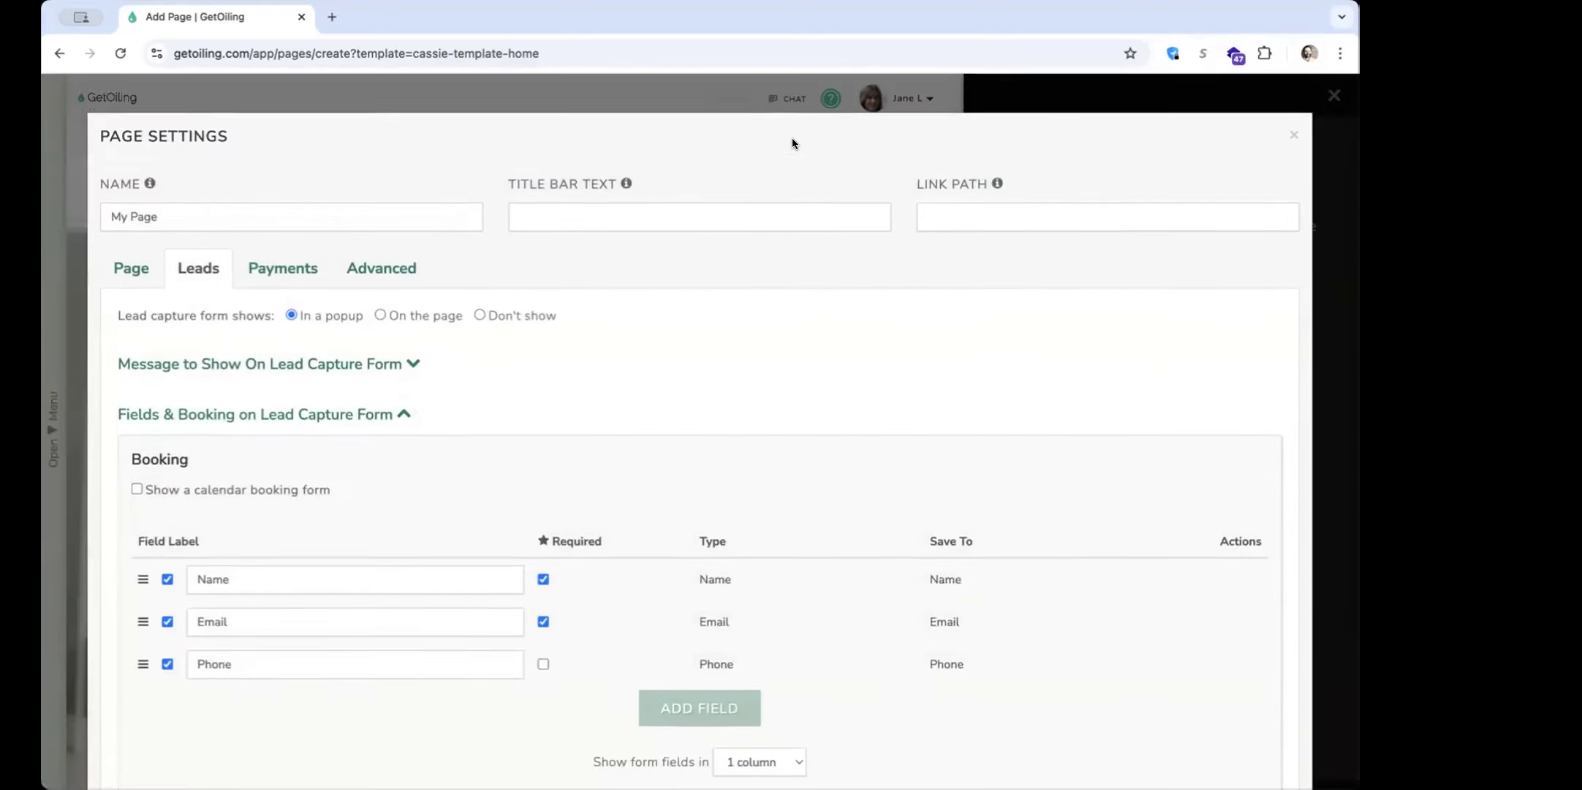
pyautogui.click(410, 265)
pyautogui.scroll(-2, 513, 633)
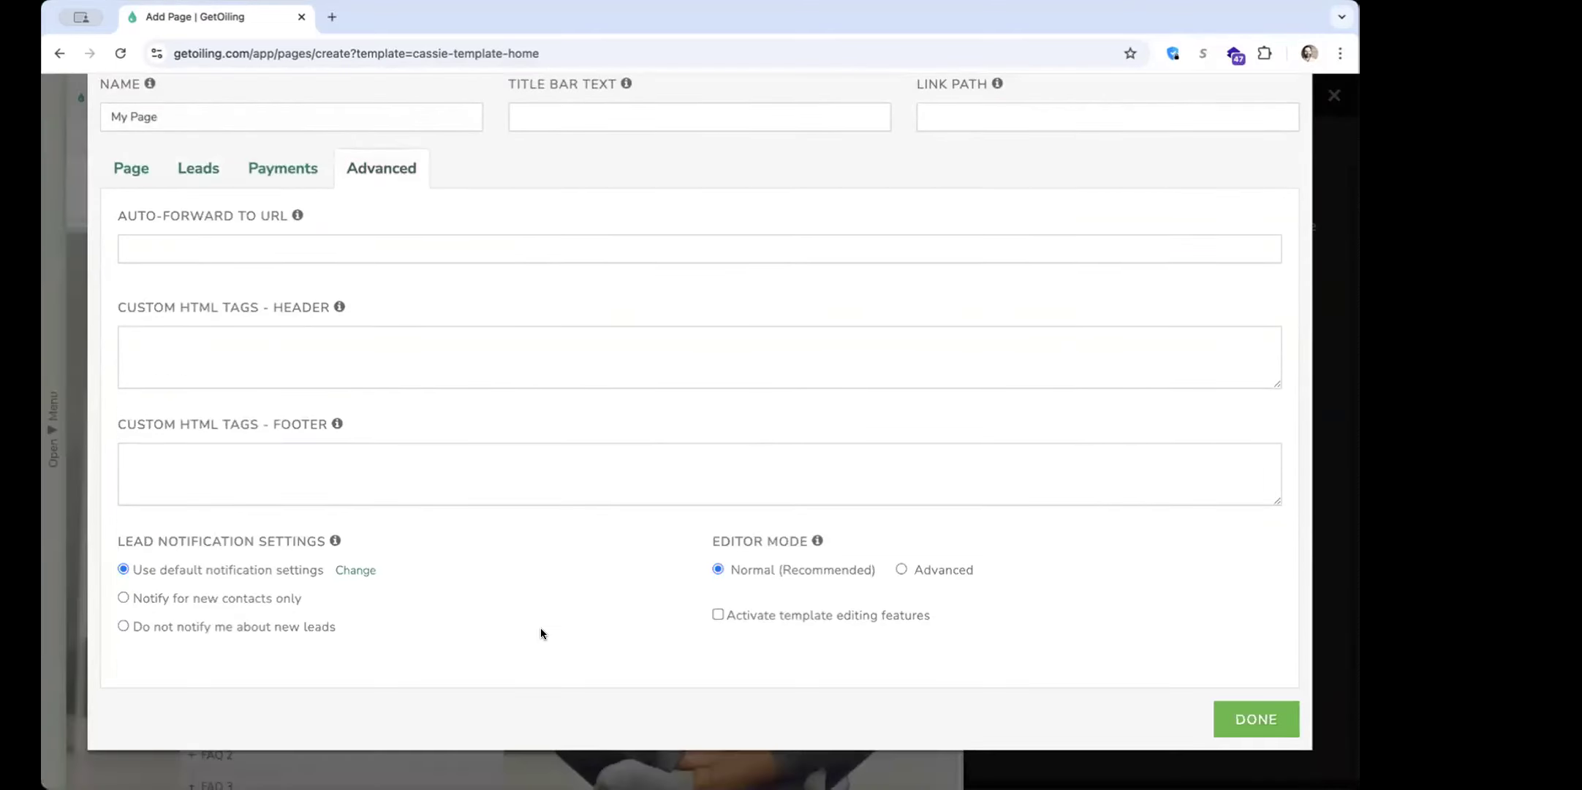
pyautogui.click(789, 618)
pyautogui.click(1223, 729)
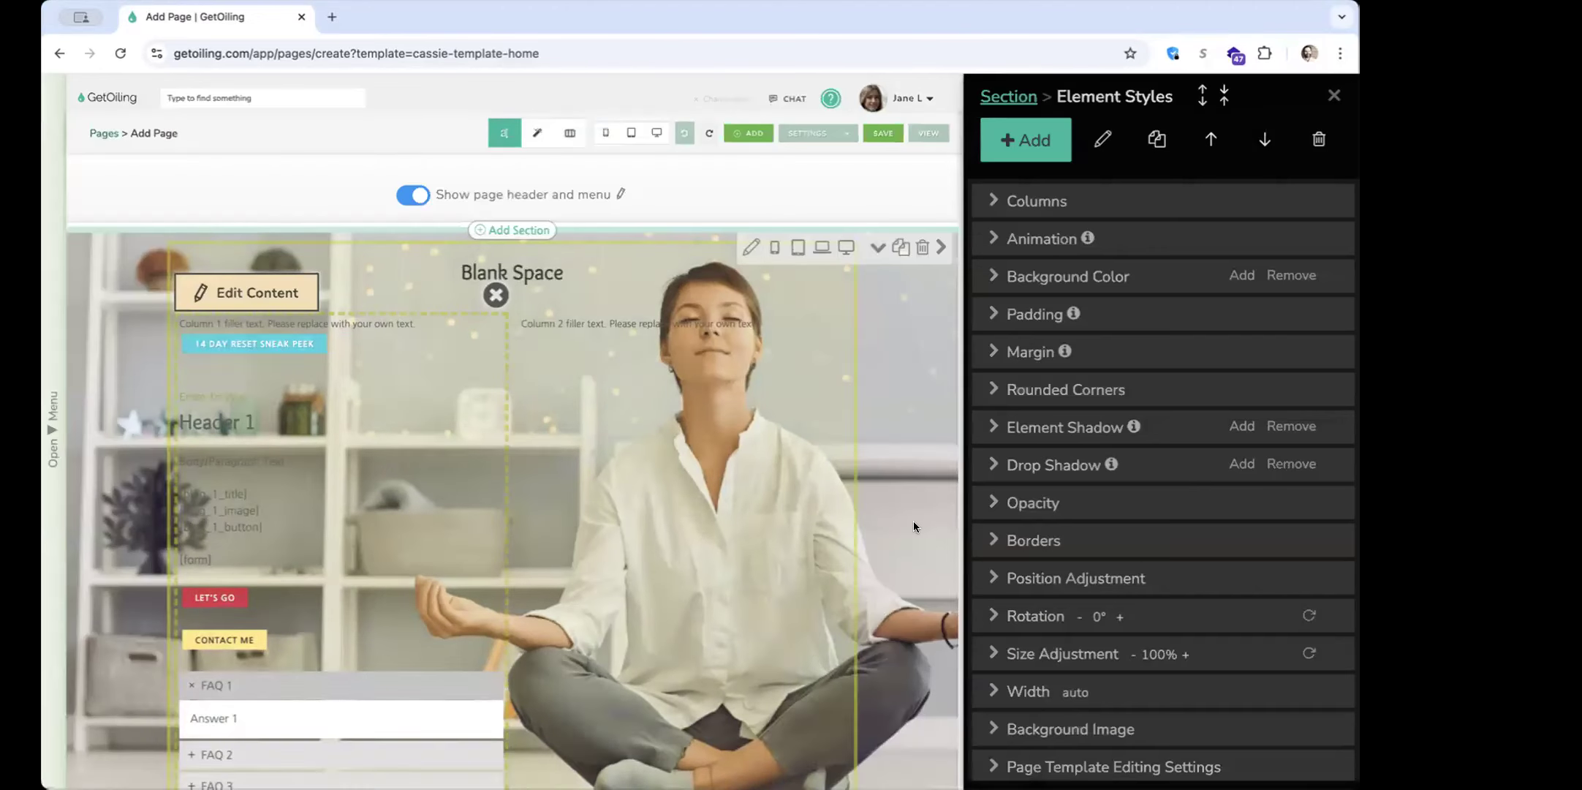
# Examine the Page Template Editing Settings options for Column 1 and collapse them
pyautogui.click(1141, 677)
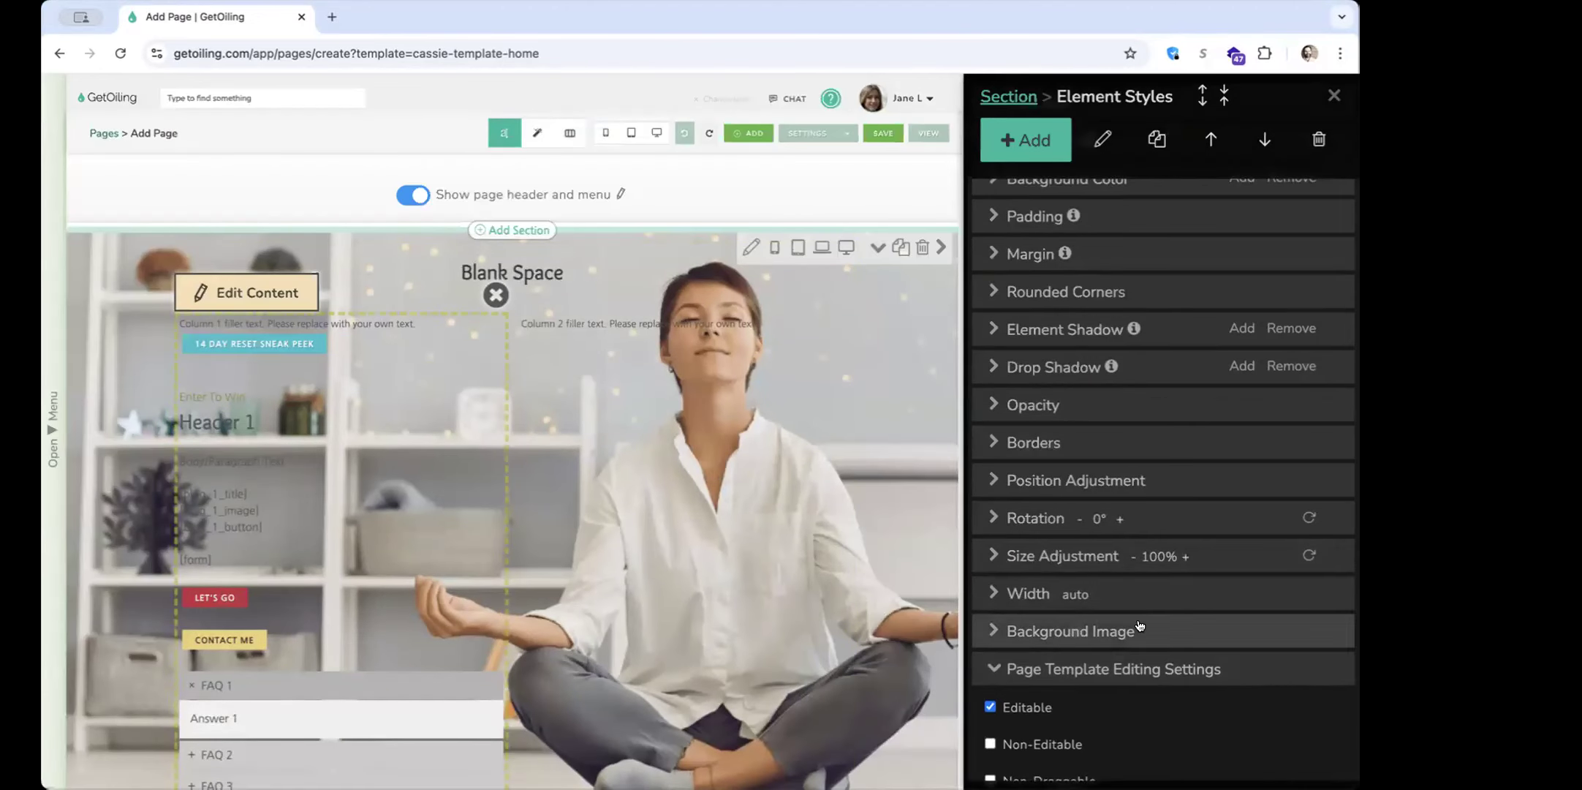
pyautogui.scroll(-3, 1137, 627)
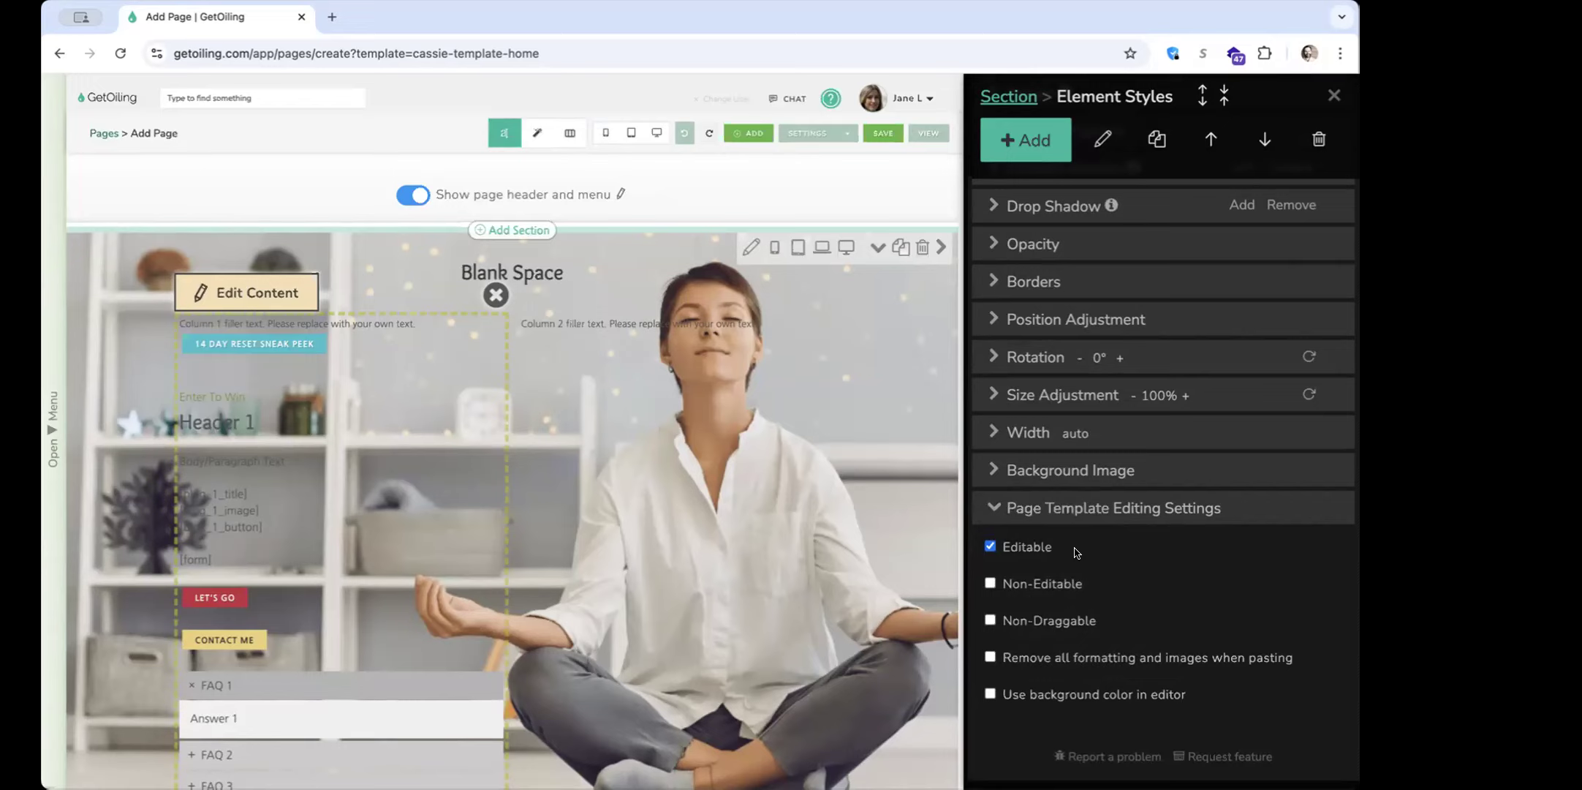
pyautogui.click(1071, 510)
# Deactivate template editing features in the page's advanced settings and apply the settings
pyautogui.click(800, 133)
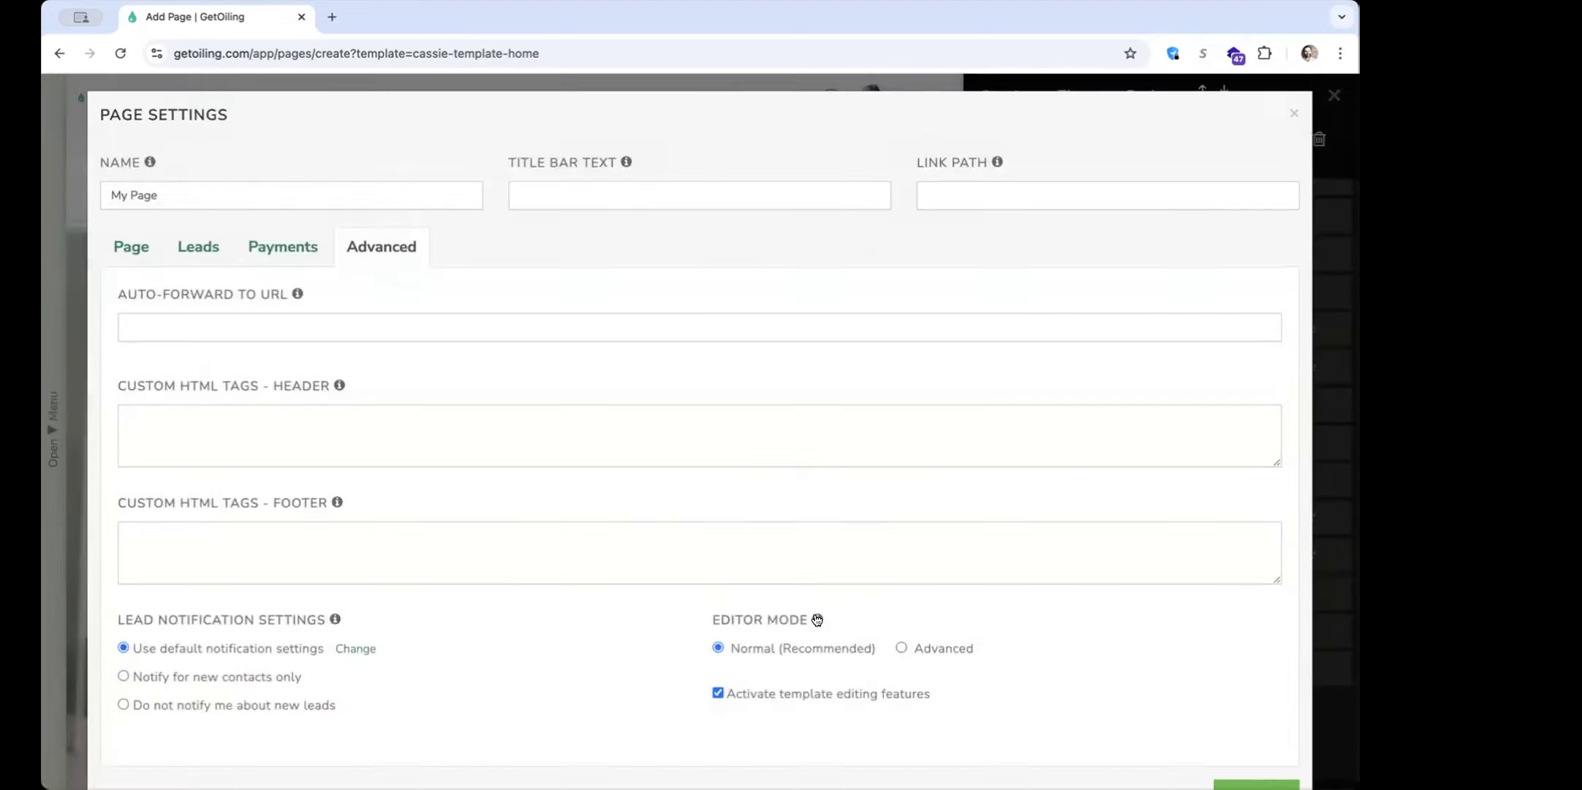
pyautogui.scroll(-3, 889, 716)
pyautogui.click(1254, 720)
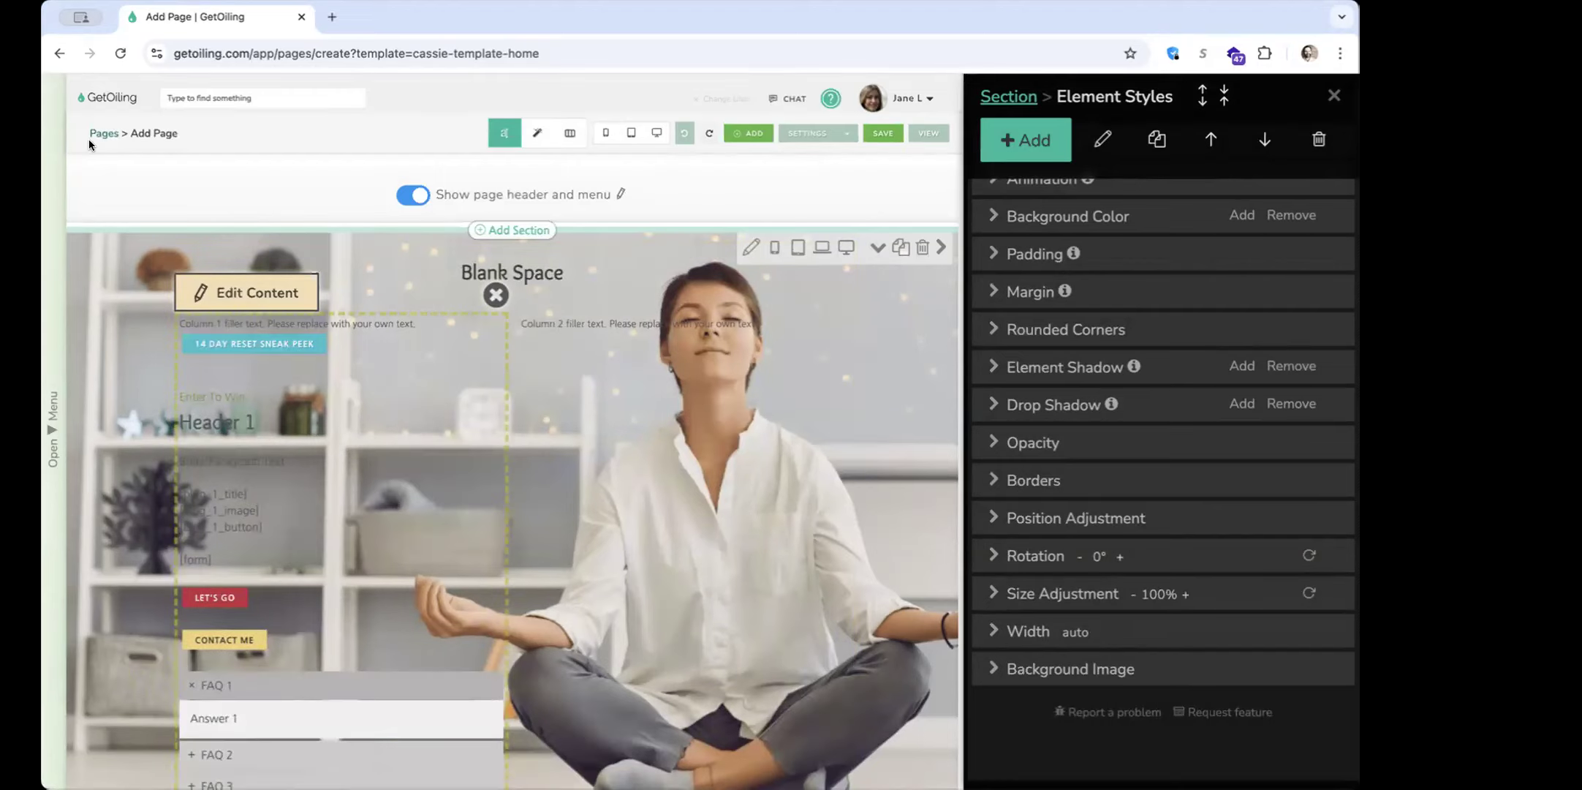
# Open the website pages list in a new browser tab and go from there to the Content Library's images
pyautogui.rightClick(90, 132)
pyautogui.click(115, 143)
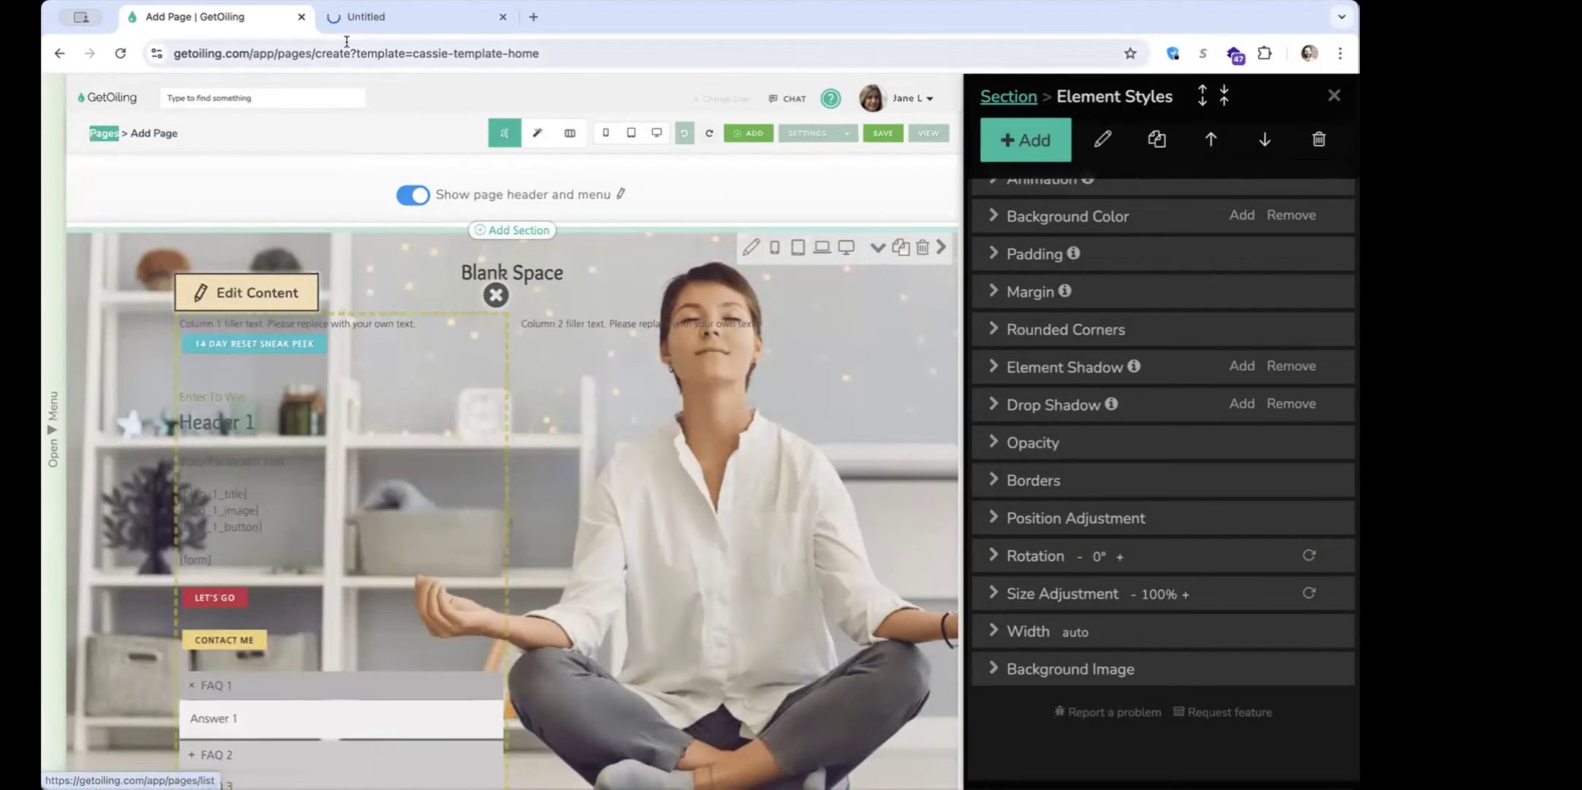
pyautogui.click(401, 17)
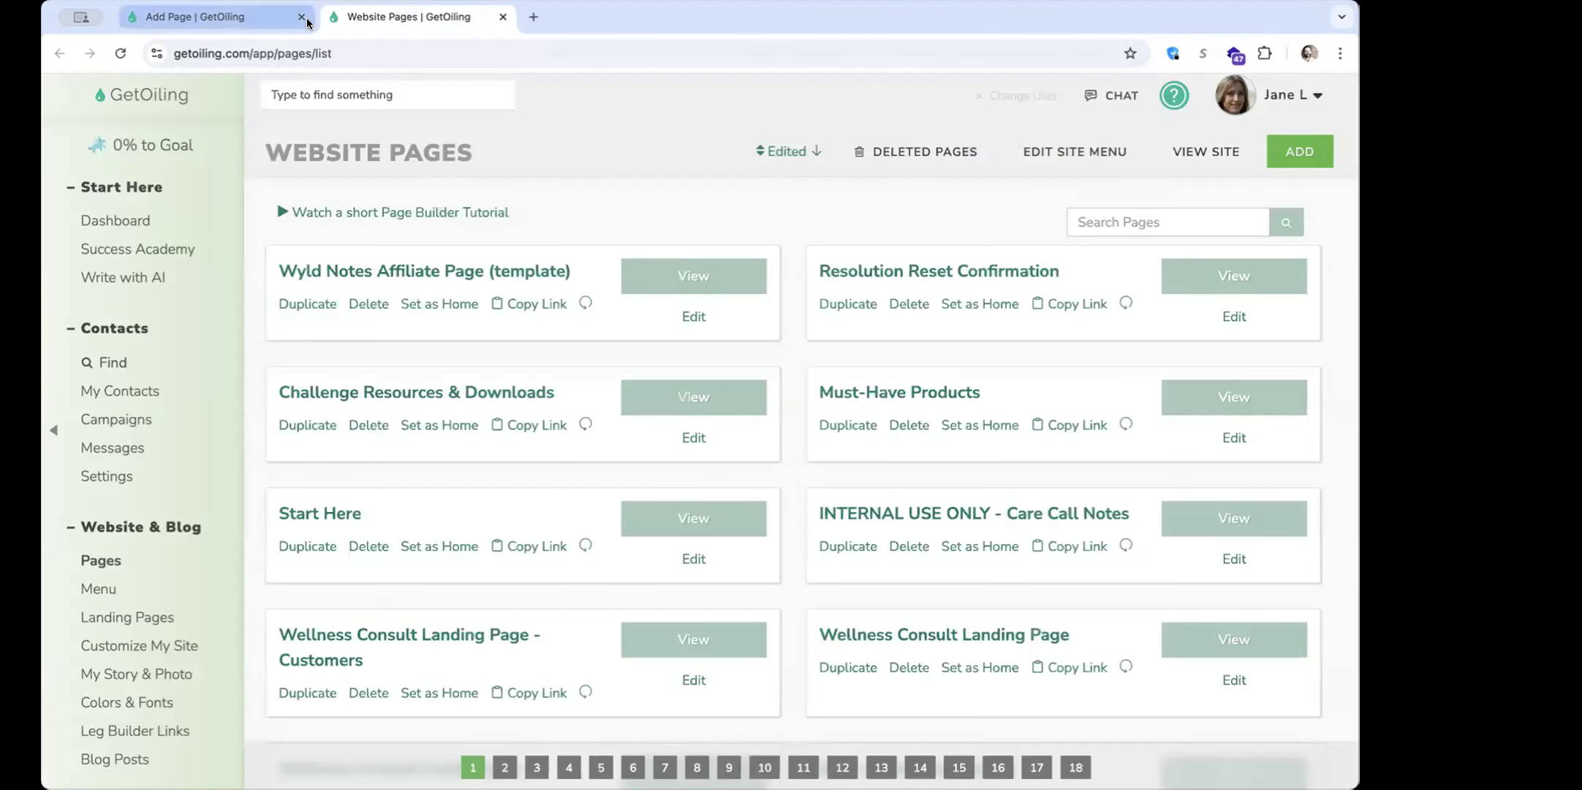
pyautogui.scroll(-7, 136, 490)
pyautogui.scroll(-5, 136, 491)
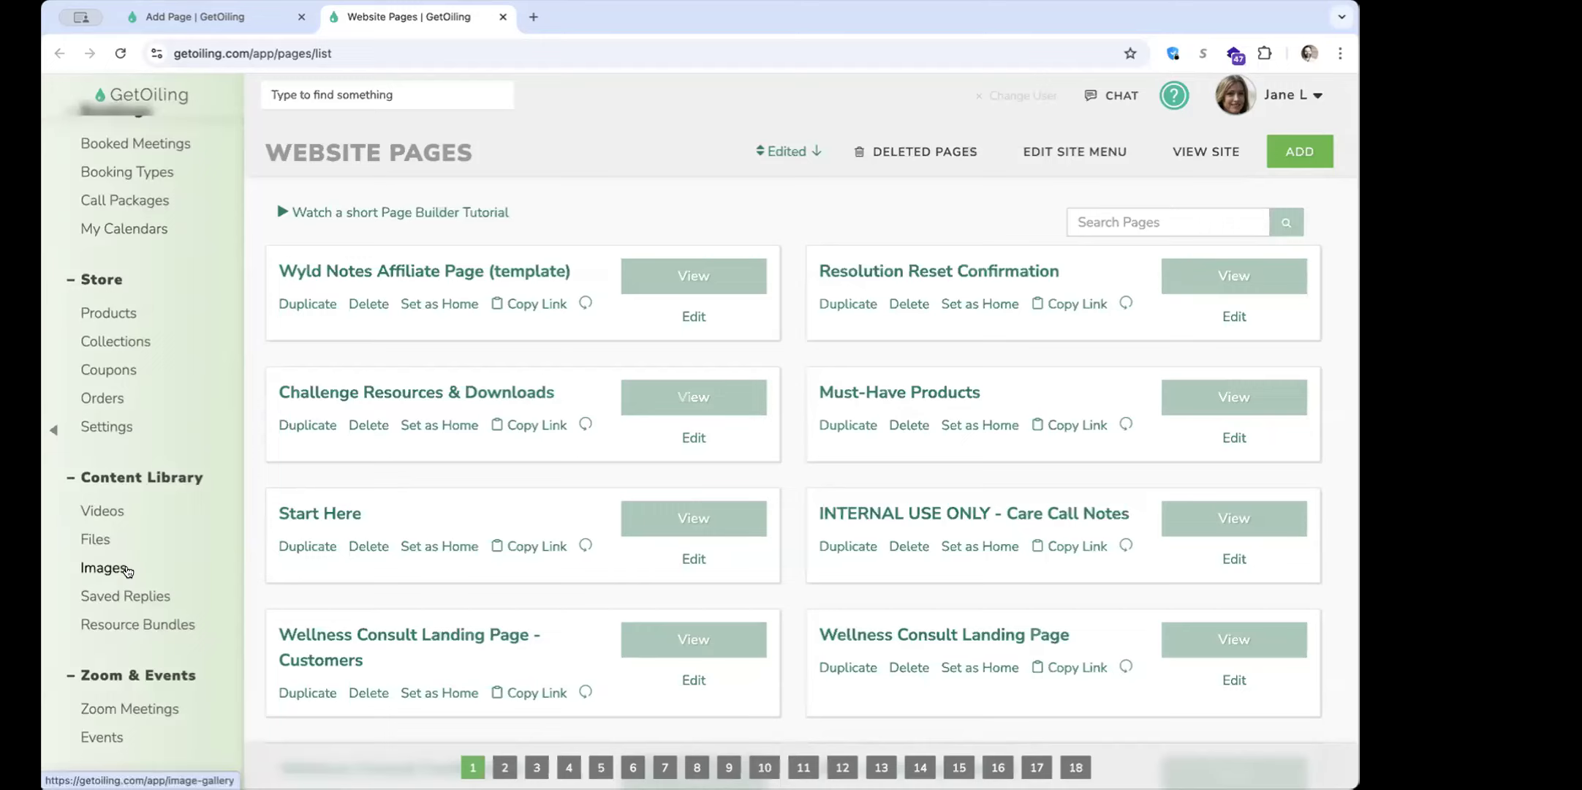
pyautogui.click(126, 569)
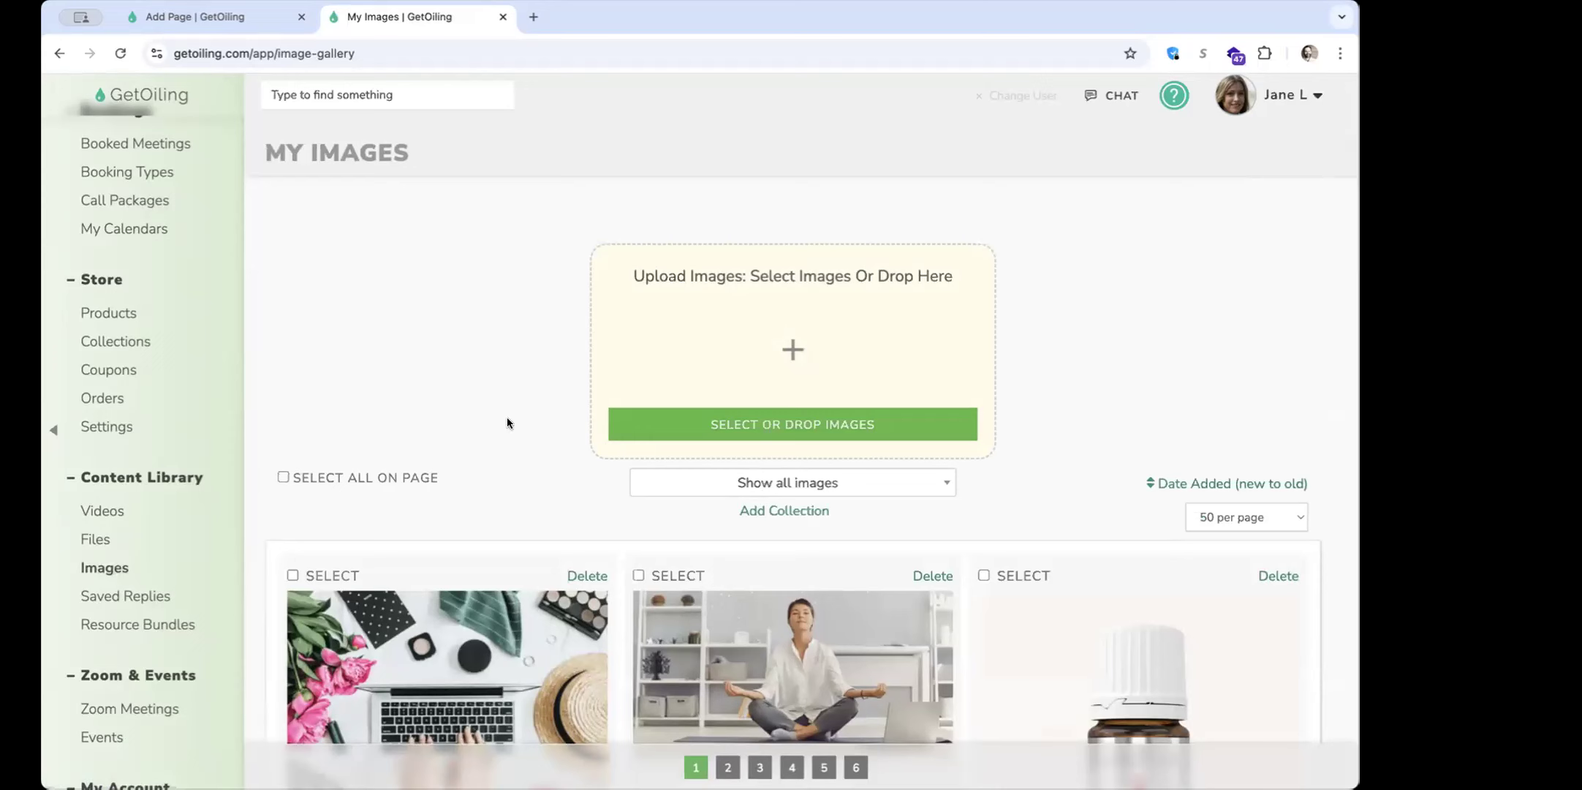
# Filter the image gallery by the Logos & Buttons collection, and switch the filter to Section Backgrounds
pyautogui.scroll(-2, 505, 420)
pyautogui.click(779, 381)
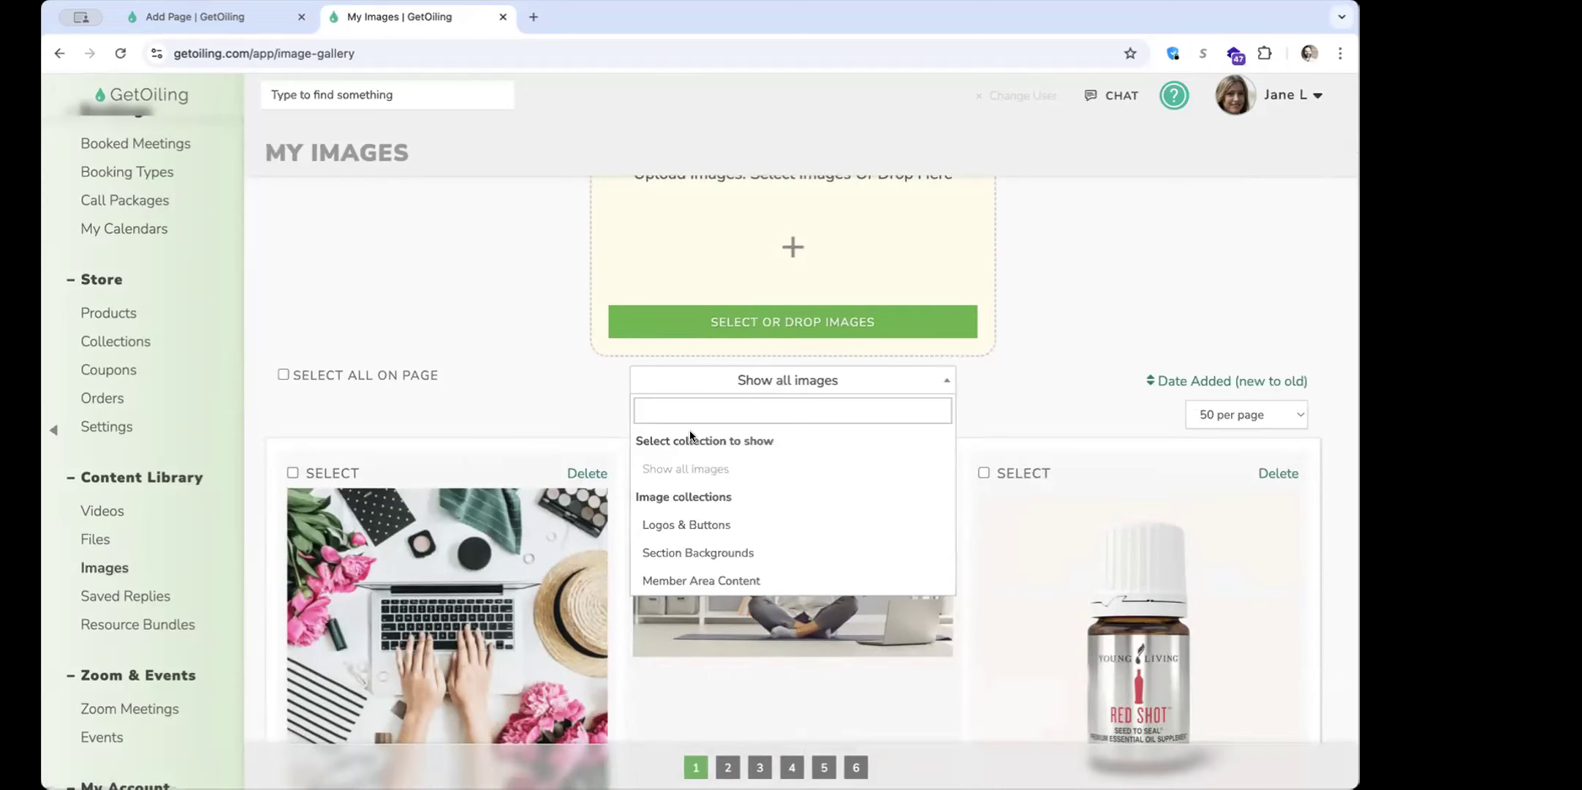
pyautogui.scroll(-1, 706, 559)
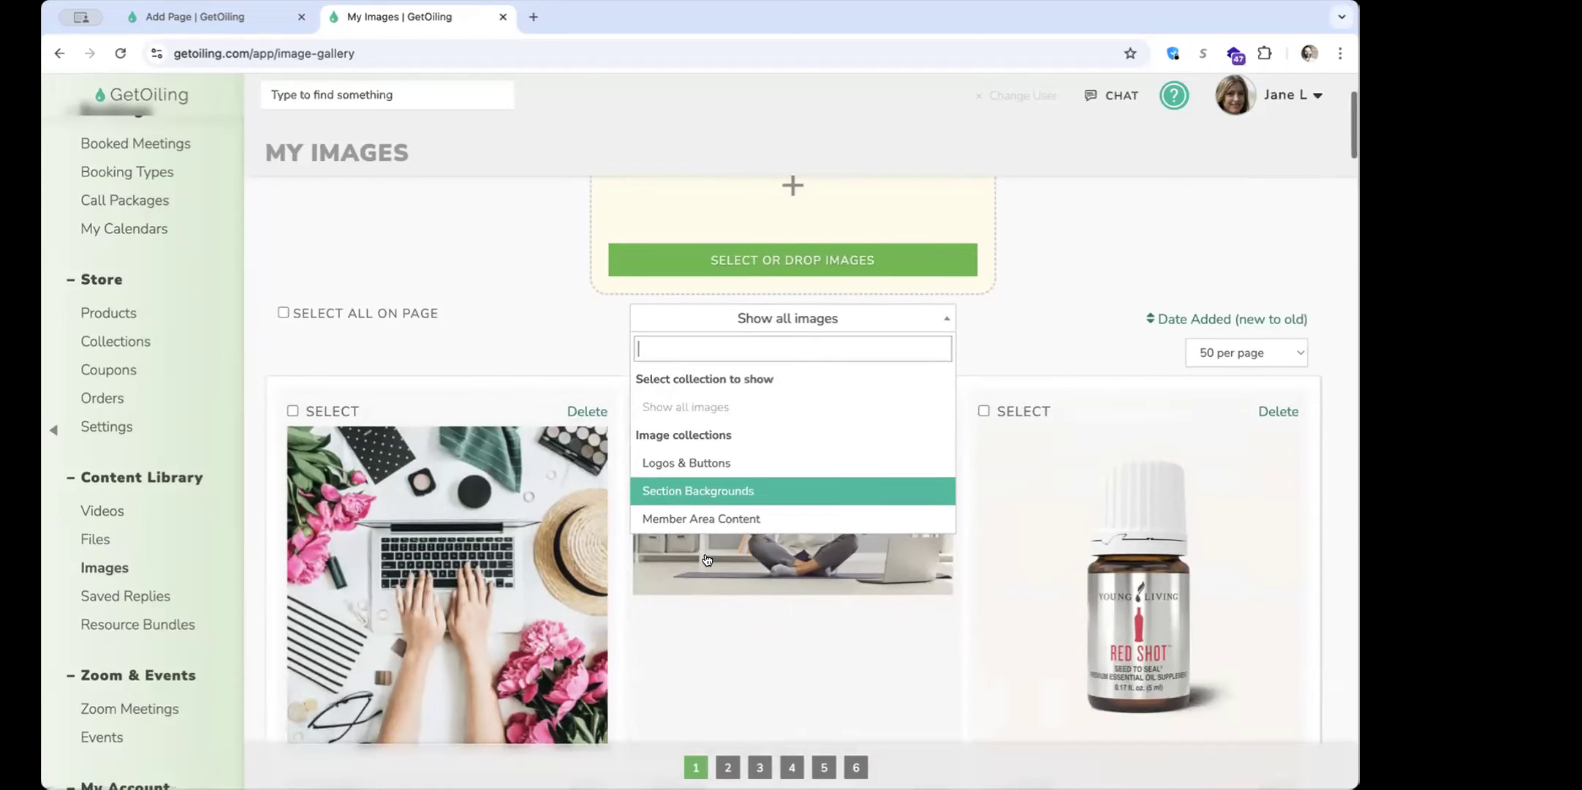
pyautogui.click(692, 462)
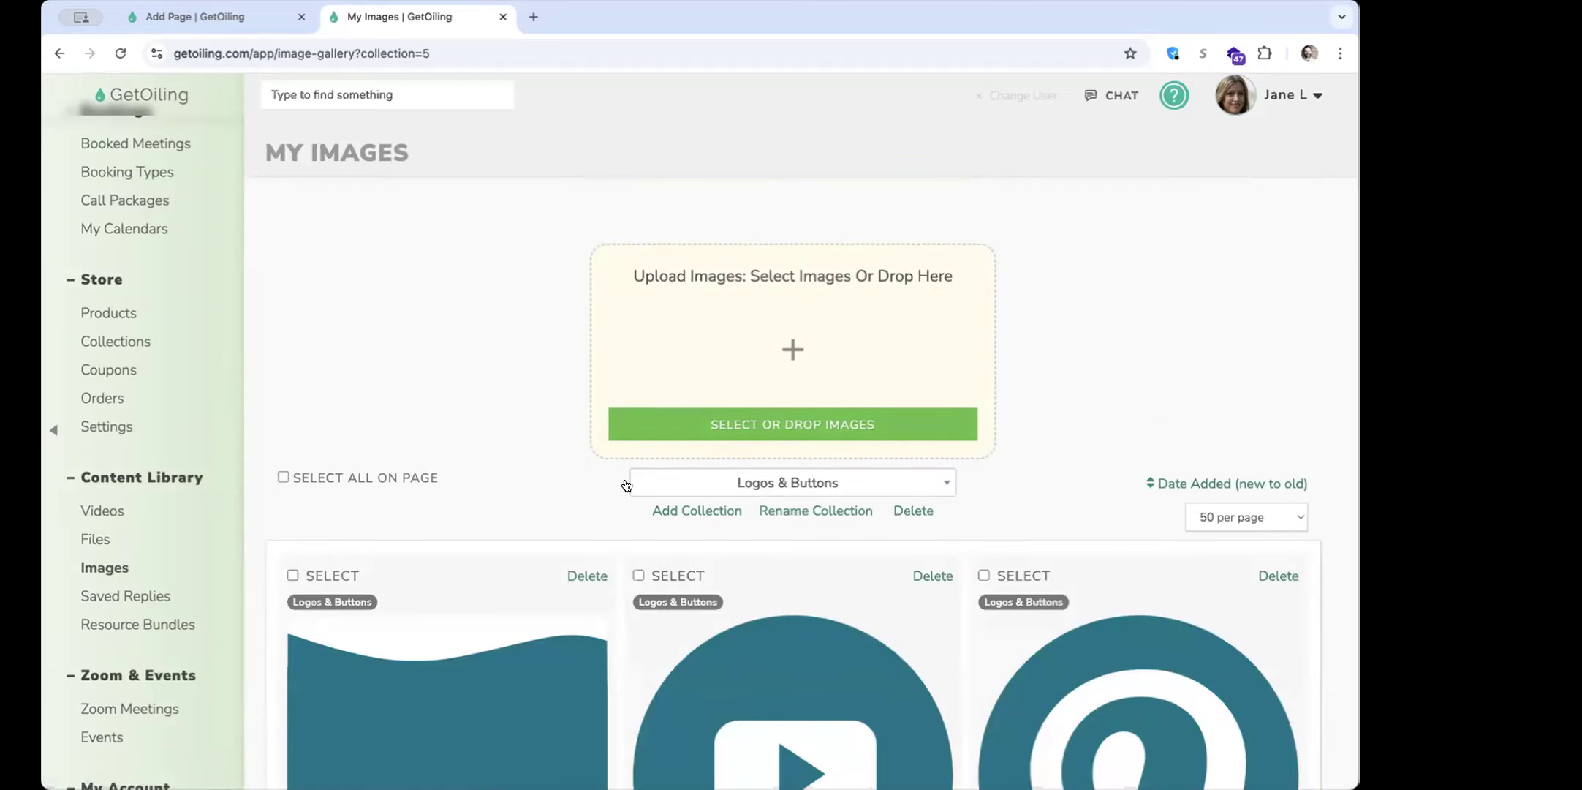
pyautogui.scroll(-4, 621, 486)
pyautogui.click(678, 276)
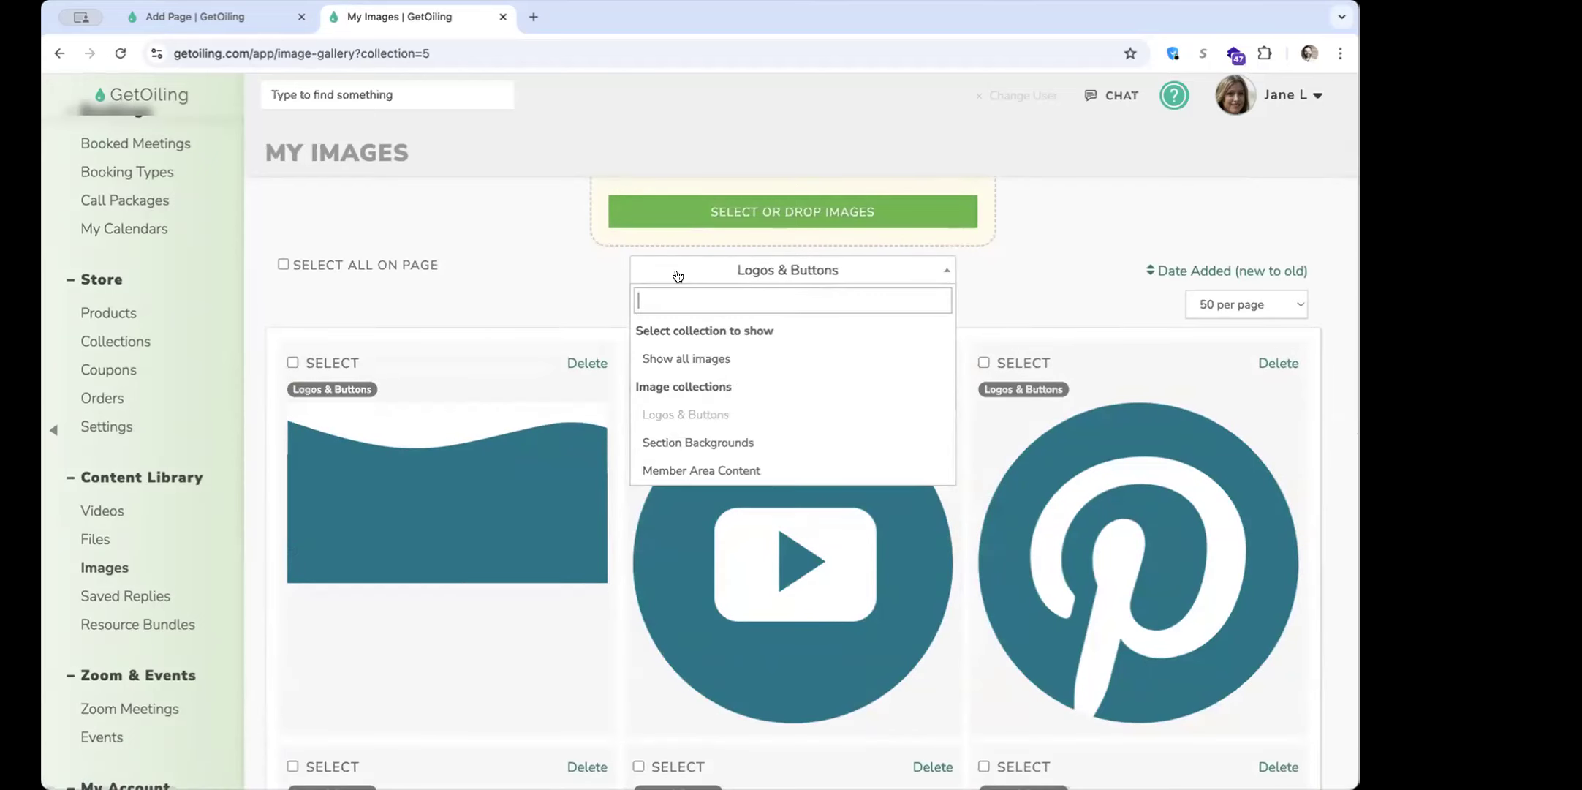
pyautogui.click(751, 450)
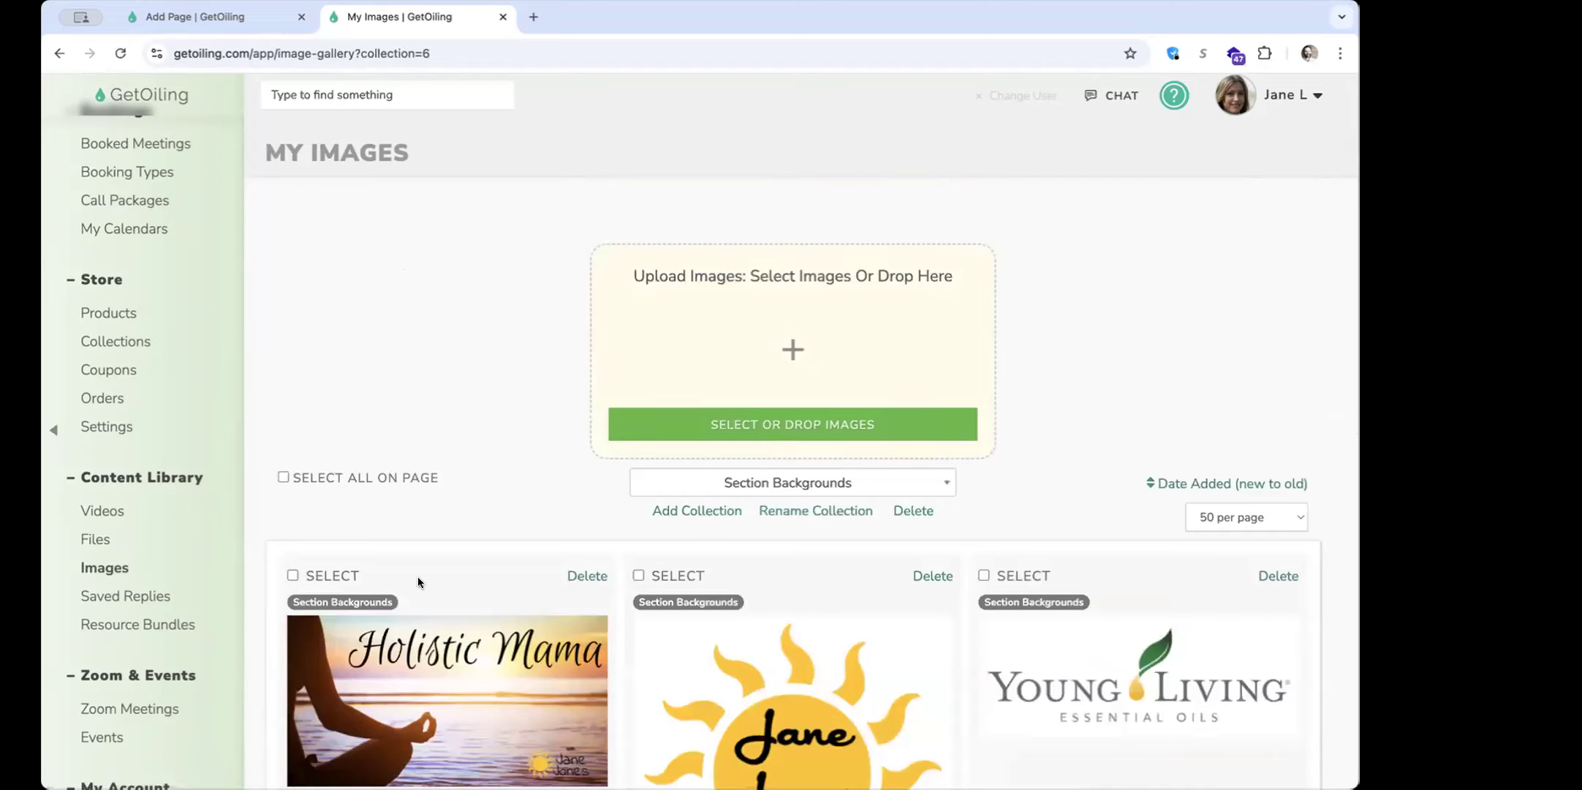
# Select the first three images in the Section Backgrounds collection to view the bulk actions, and clear the selection
pyautogui.click(347, 577)
pyautogui.click(676, 576)
pyautogui.click(1022, 577)
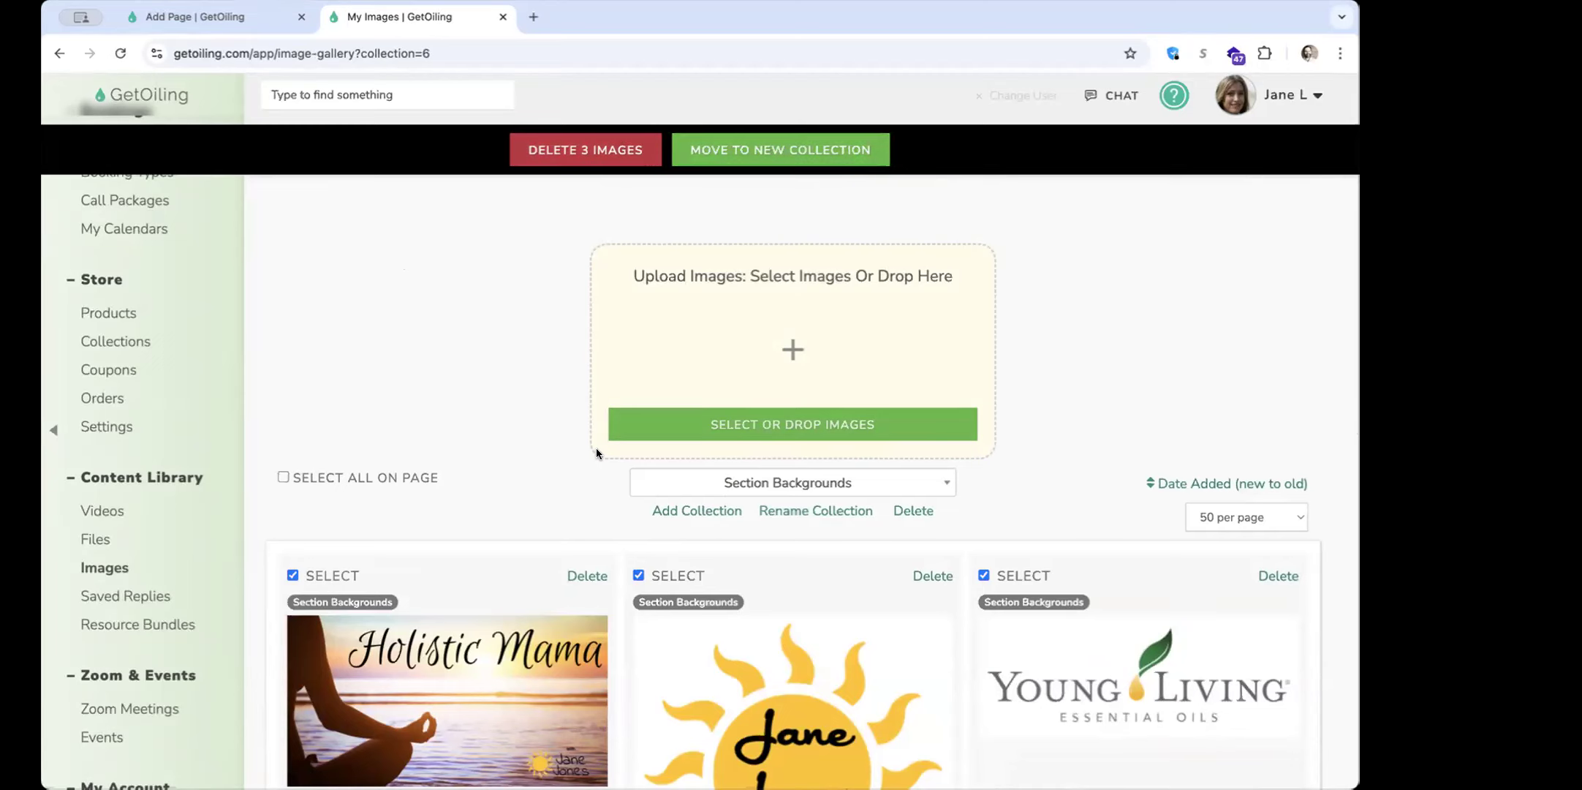
pyautogui.click(1022, 576)
pyautogui.click(694, 574)
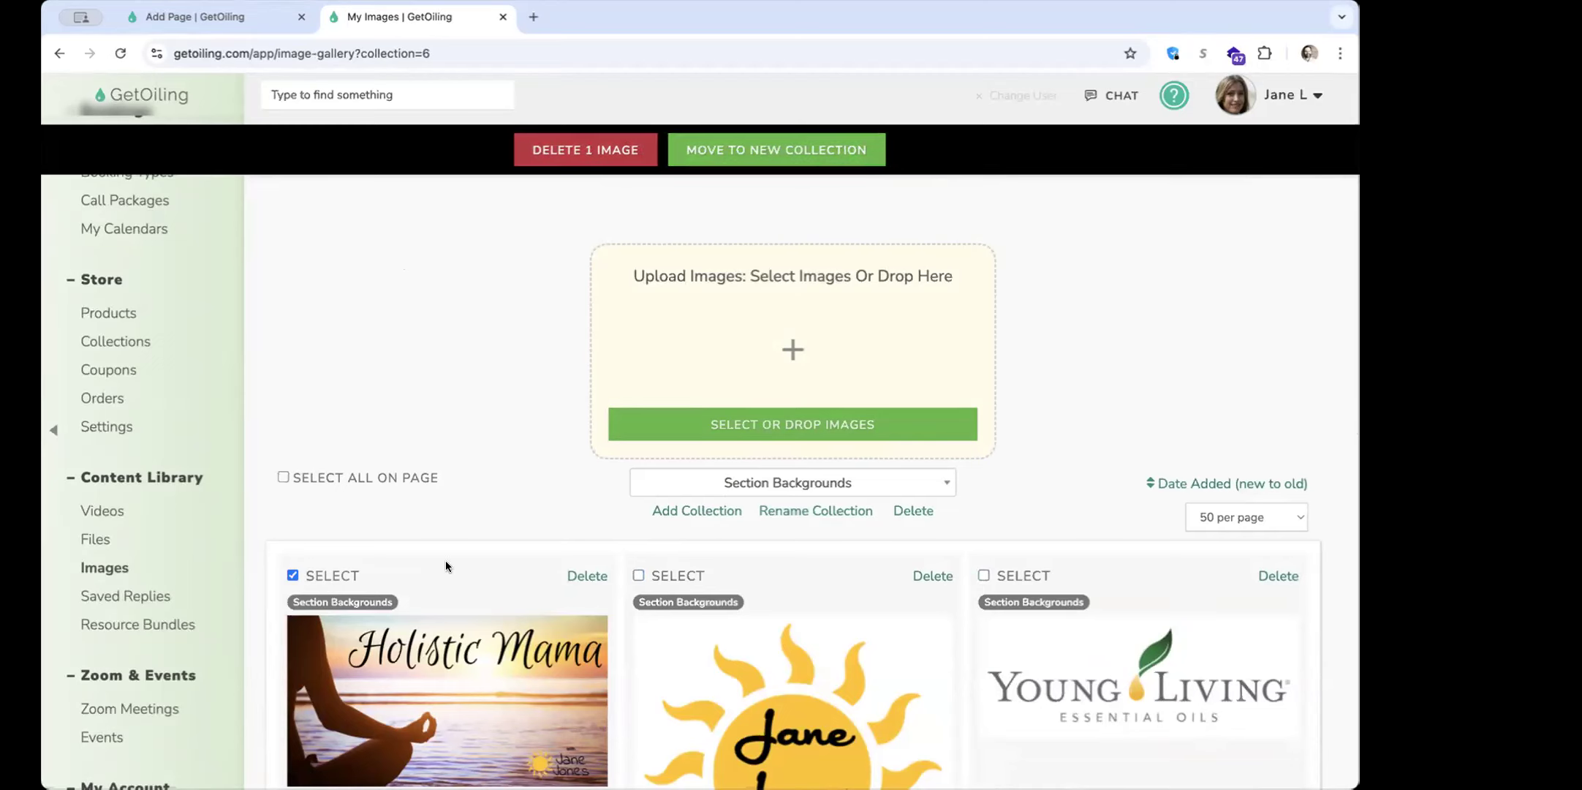
pyautogui.click(341, 574)
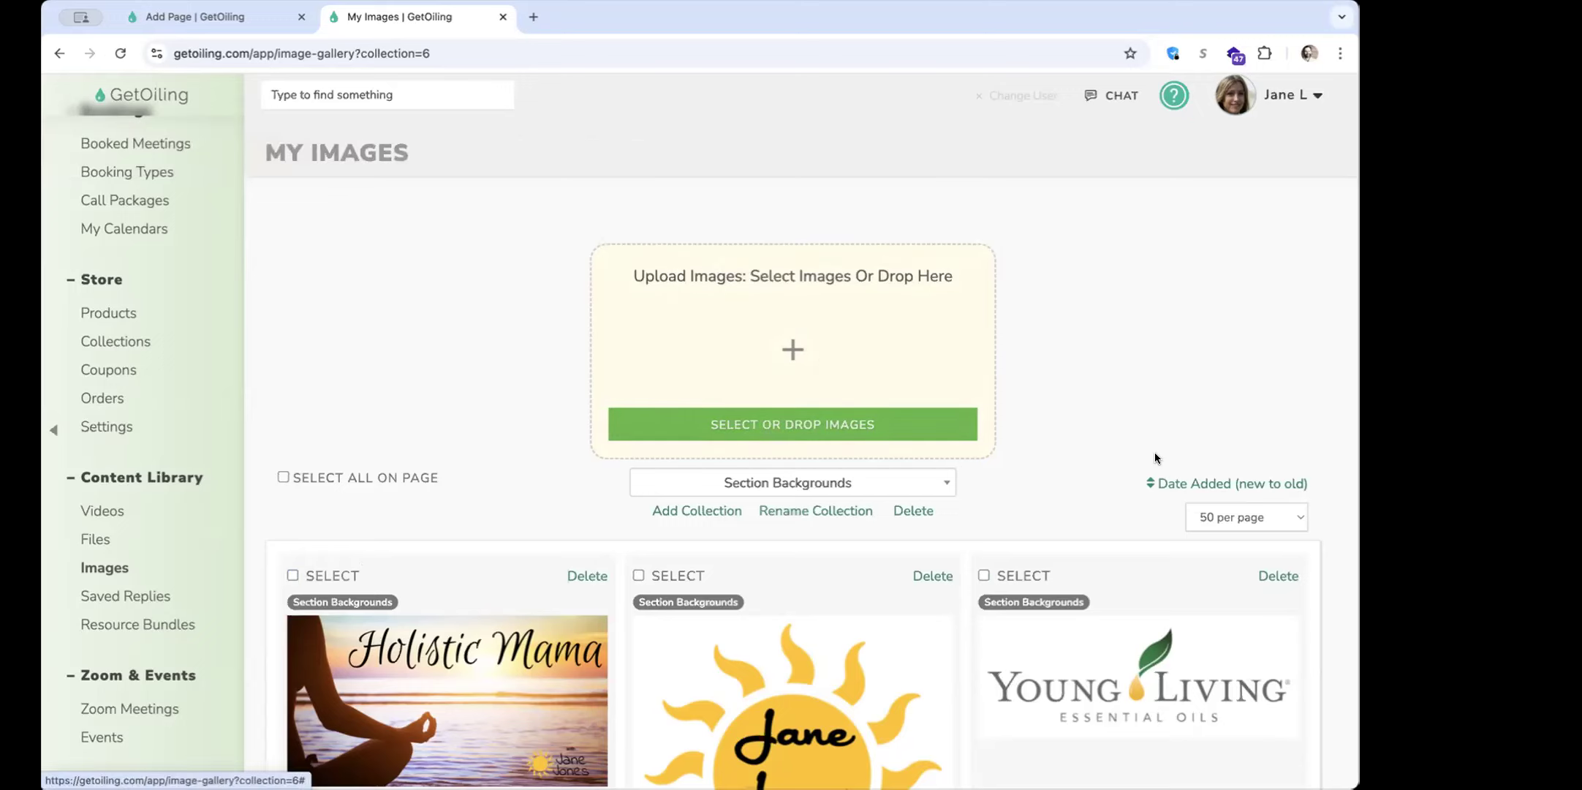
# Set the image gallery to display 200 images per page for the Section Backgrounds collection
pyautogui.scroll(-2, 1253, 431)
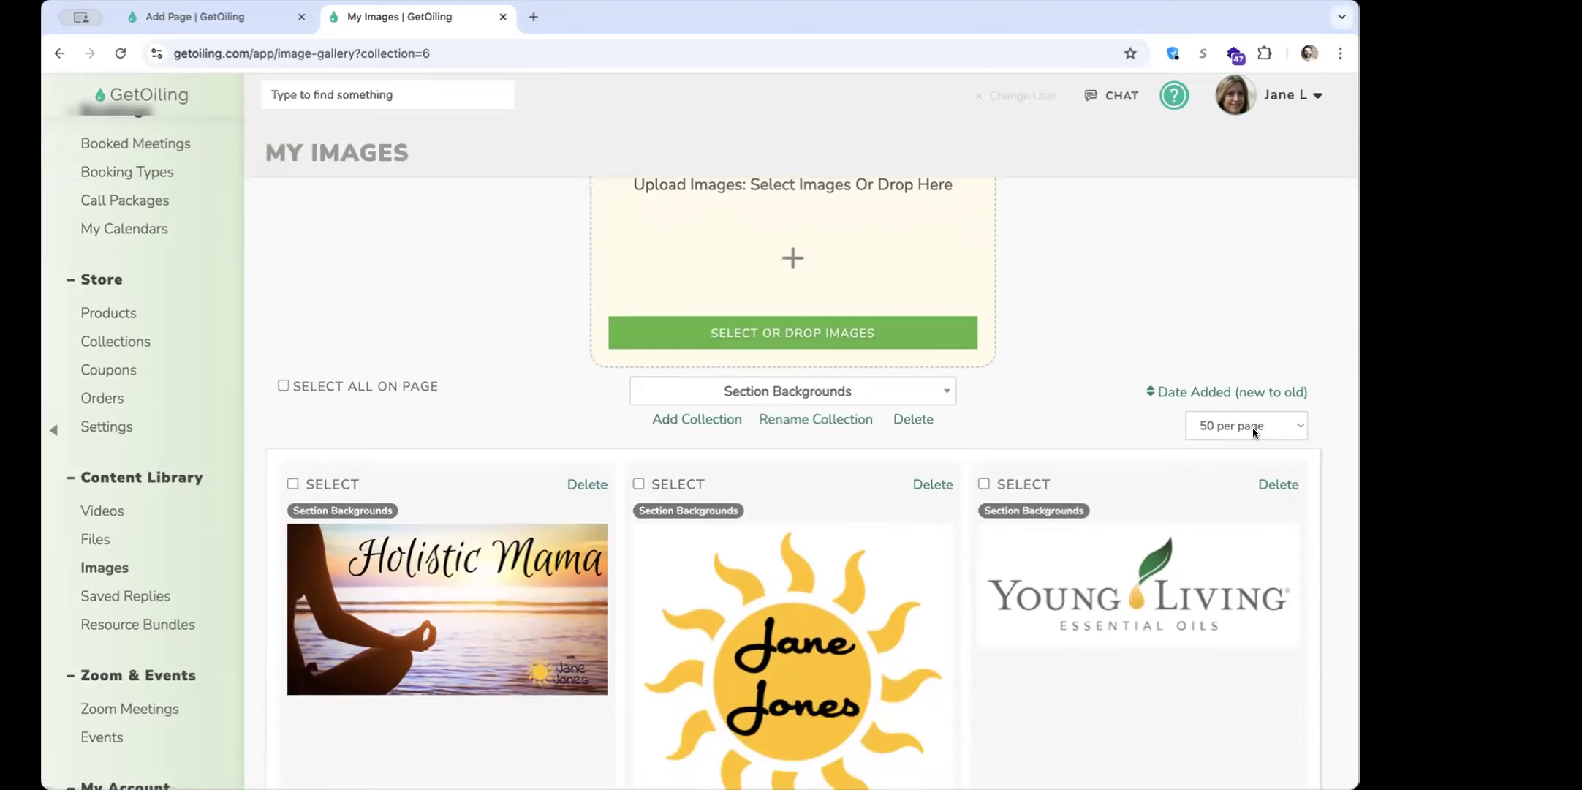
pyautogui.click(1252, 426)
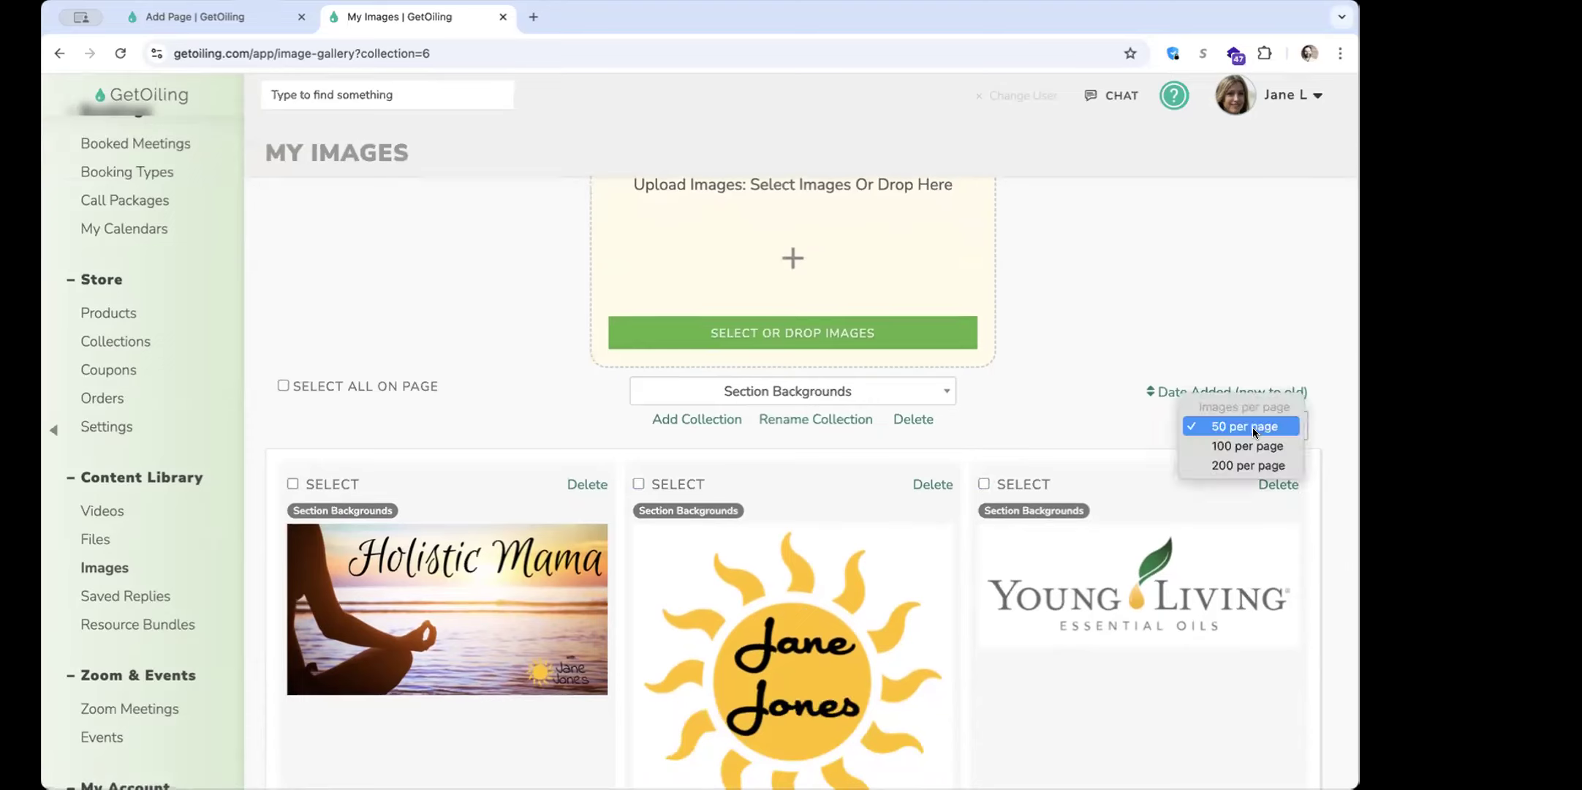
pyautogui.click(1240, 465)
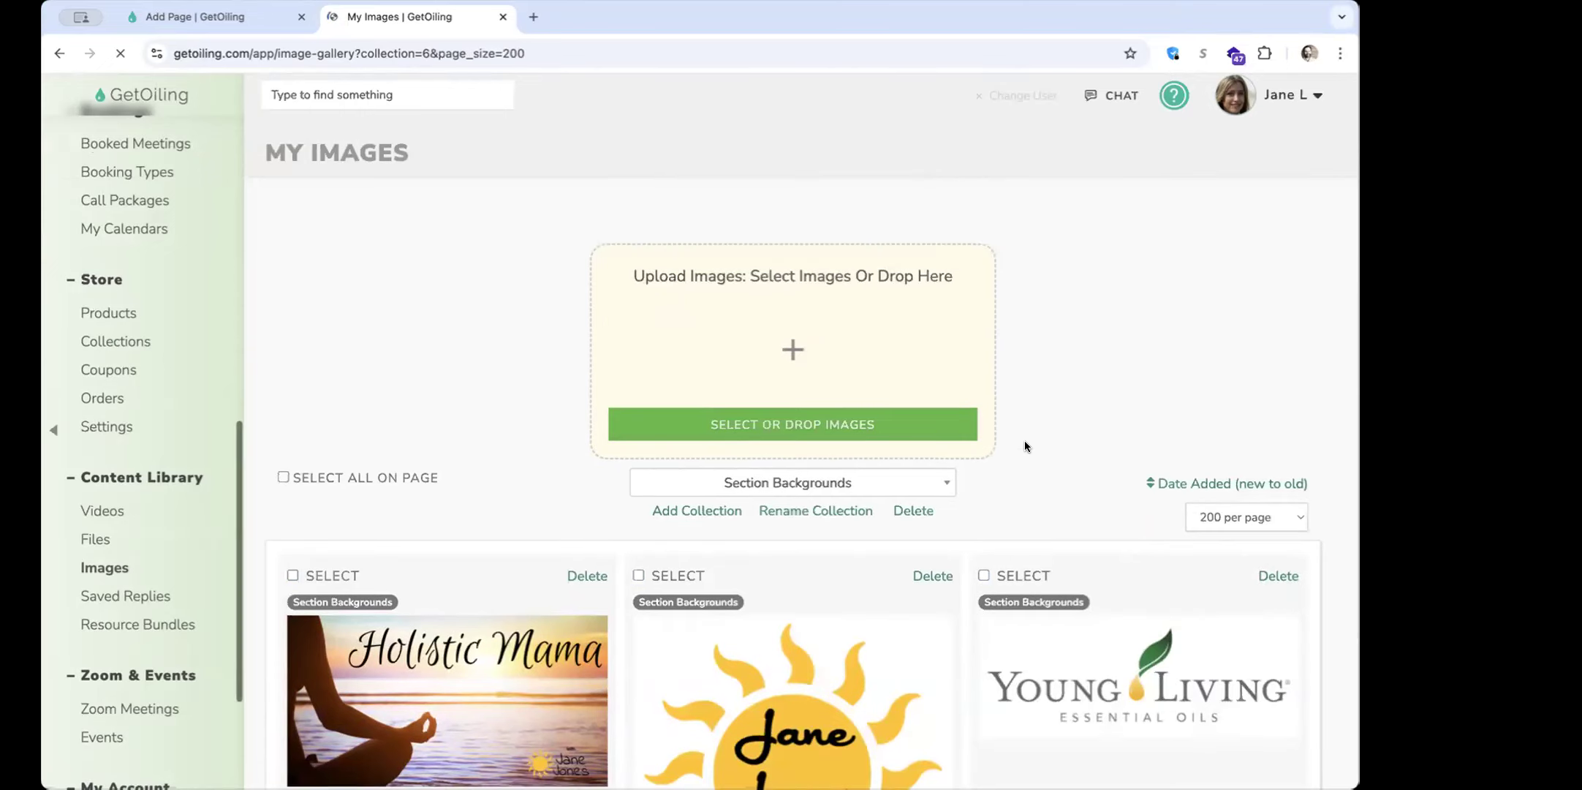
pyautogui.scroll(-3, 1025, 440)
pyautogui.scroll(4, 1025, 446)
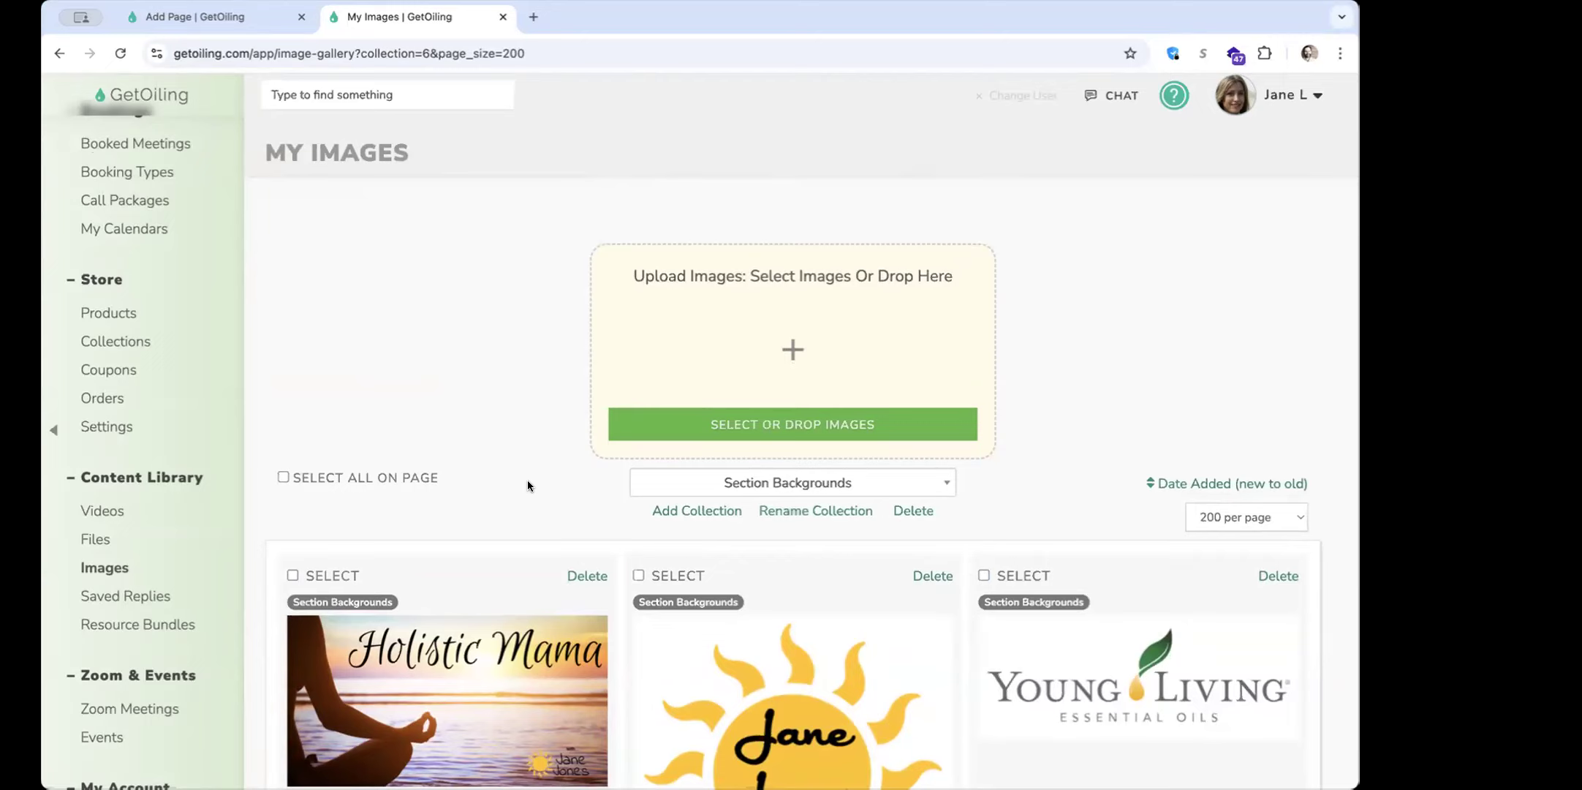
# Go to the website pages list and add a new page from the Cassie home template
pyautogui.scroll(10, 140, 387)
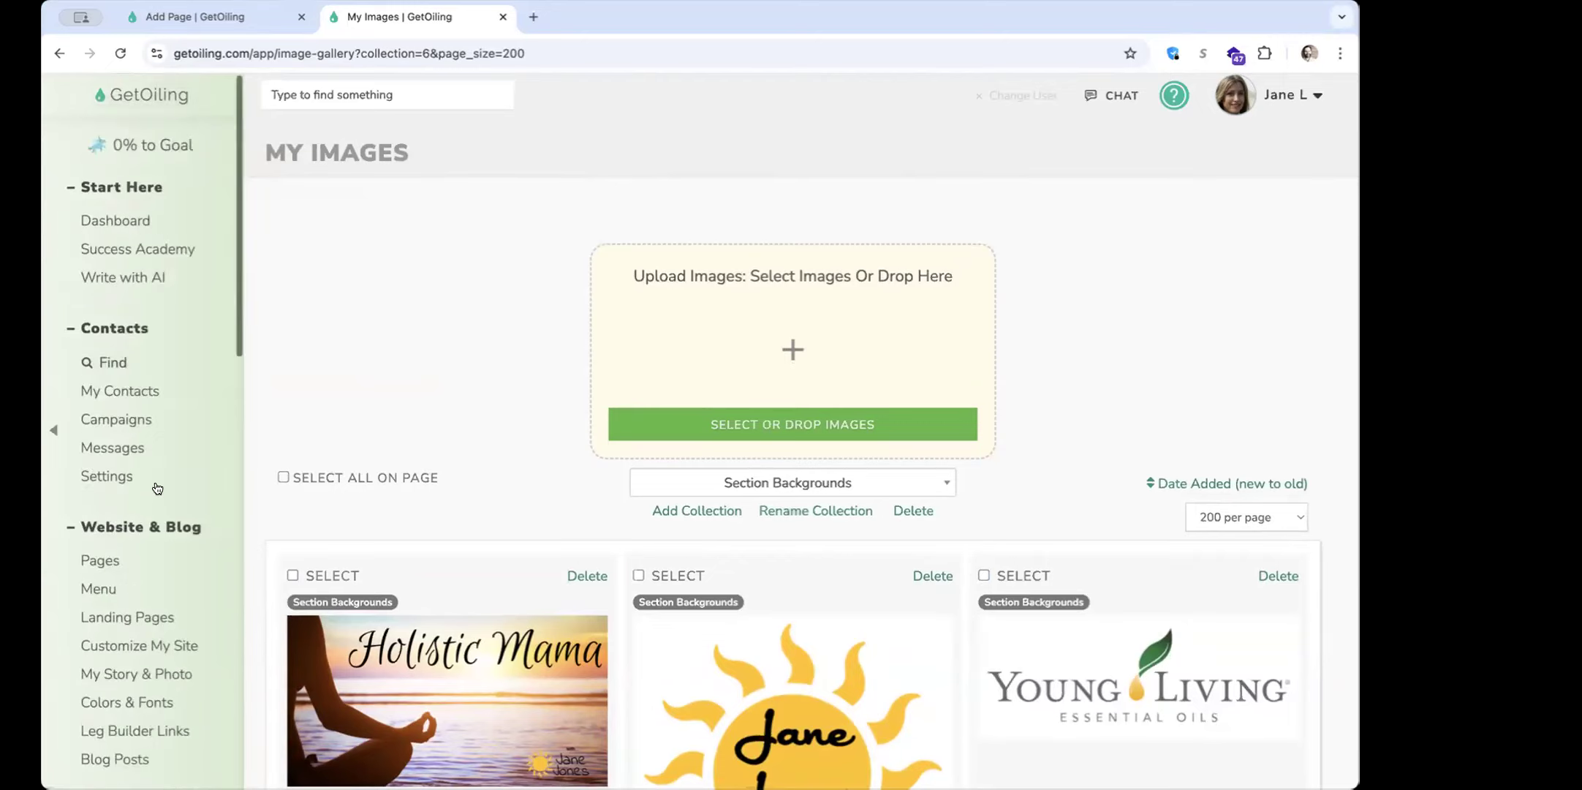
pyautogui.click(117, 560)
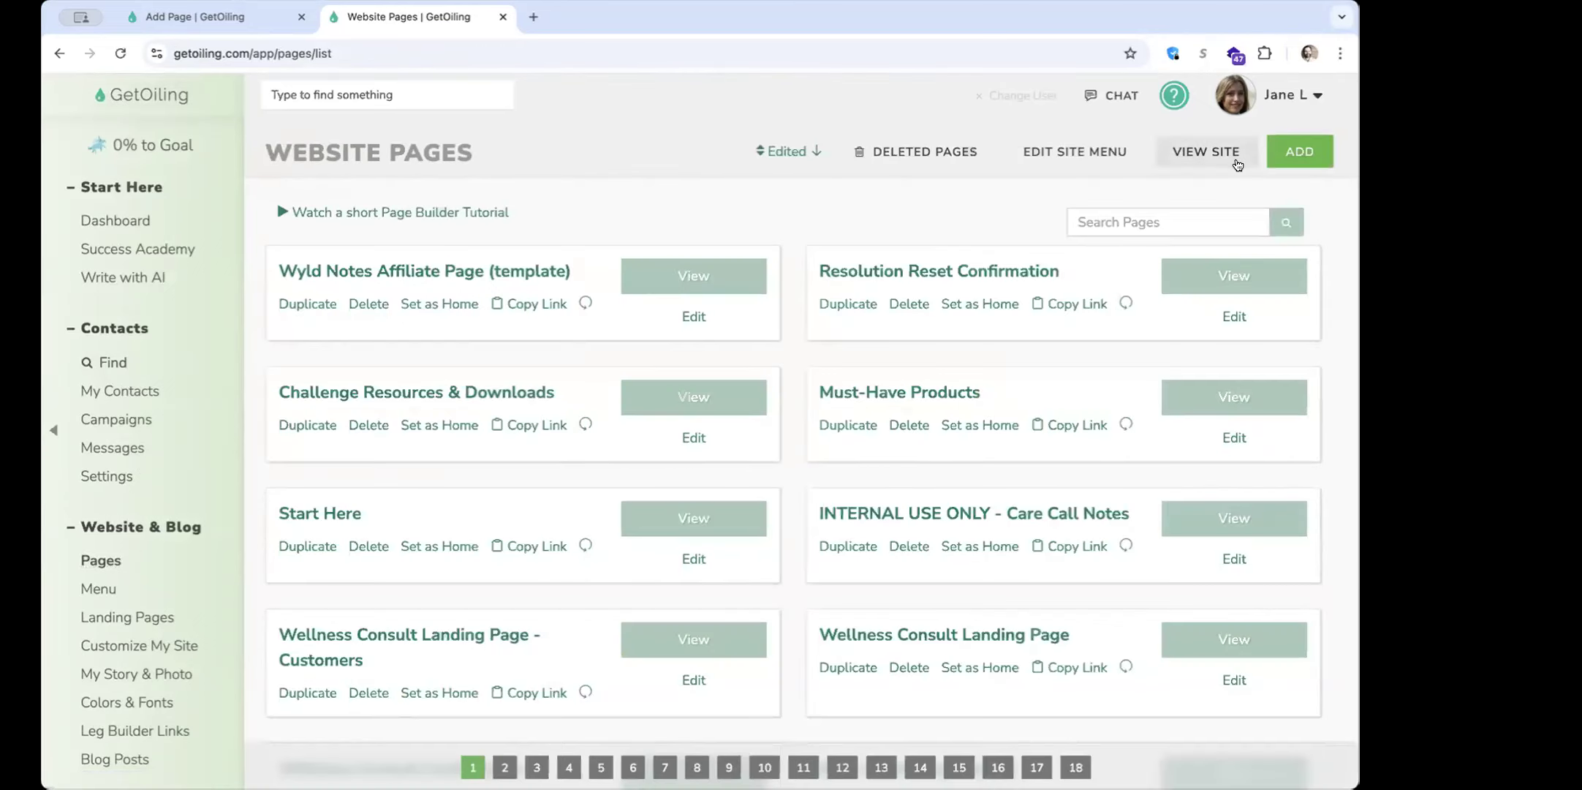
pyautogui.click(1279, 151)
pyautogui.click(799, 358)
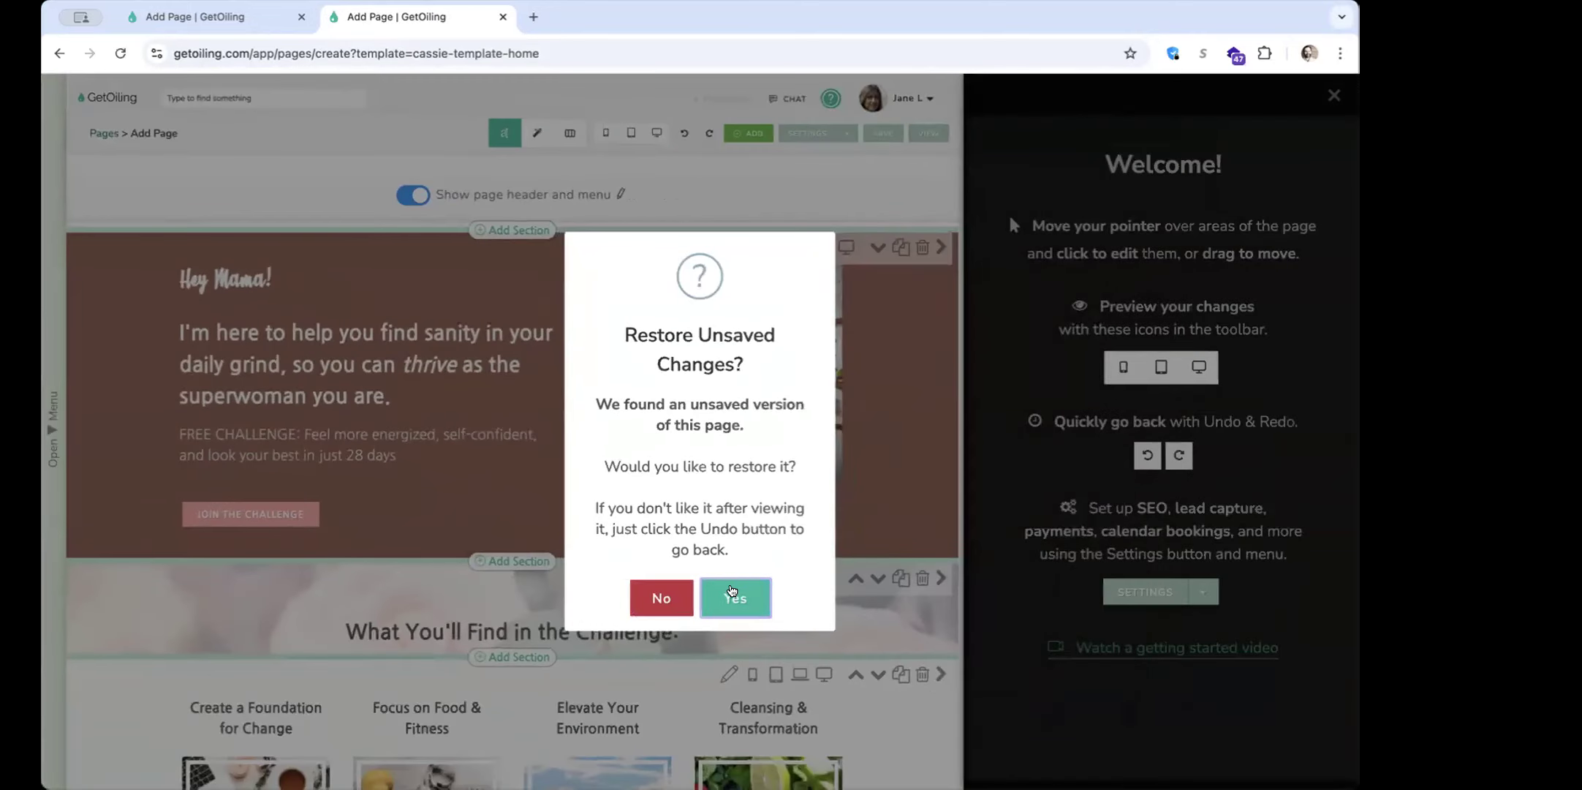
pyautogui.click(733, 594)
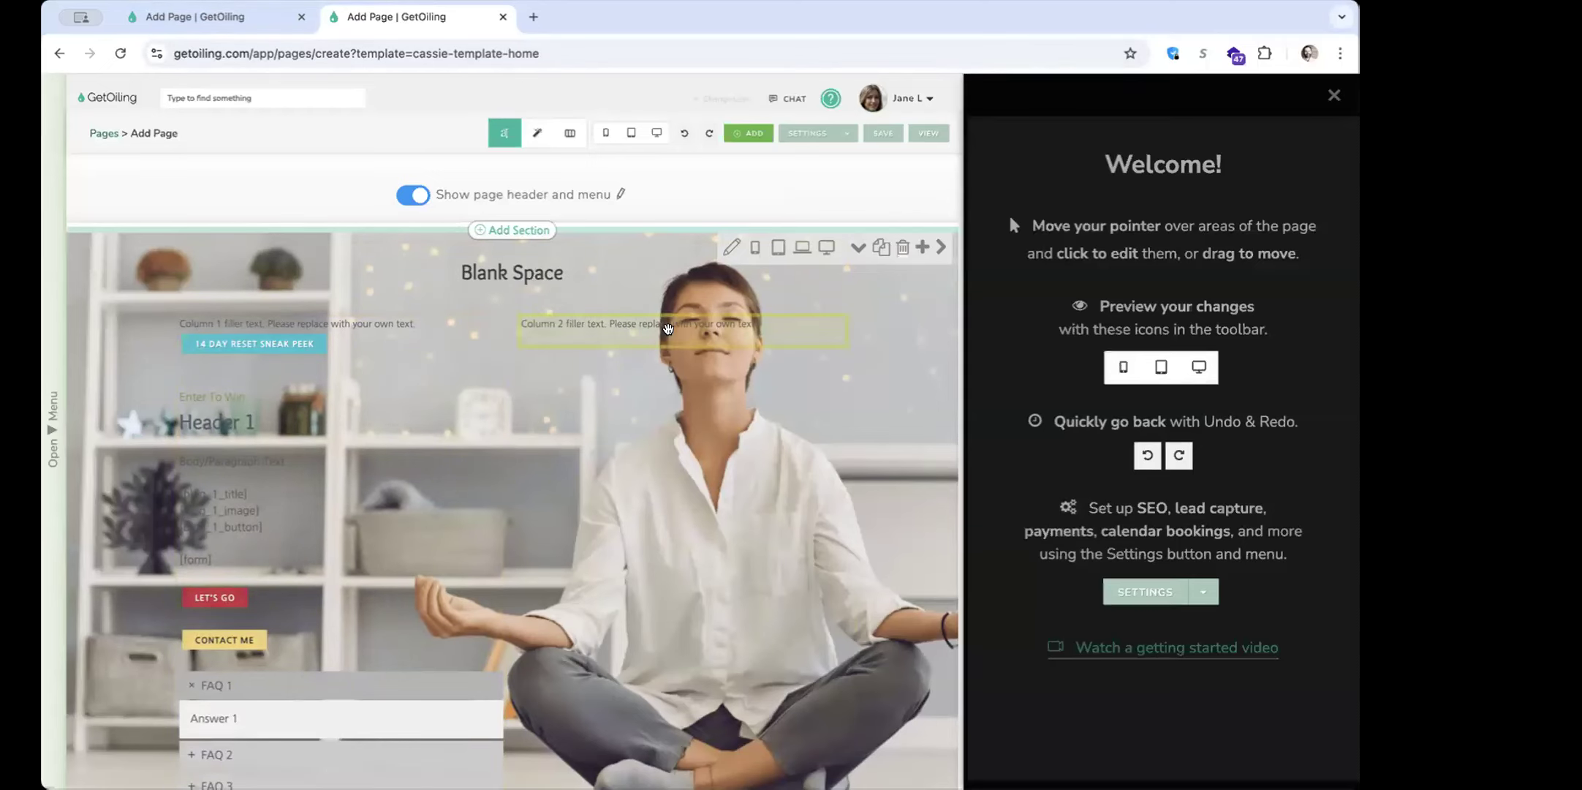
# Open the column 2 filler text in the content editor and browse the stored images for insertion
pyautogui.click(671, 336)
pyautogui.doubleClick(704, 342)
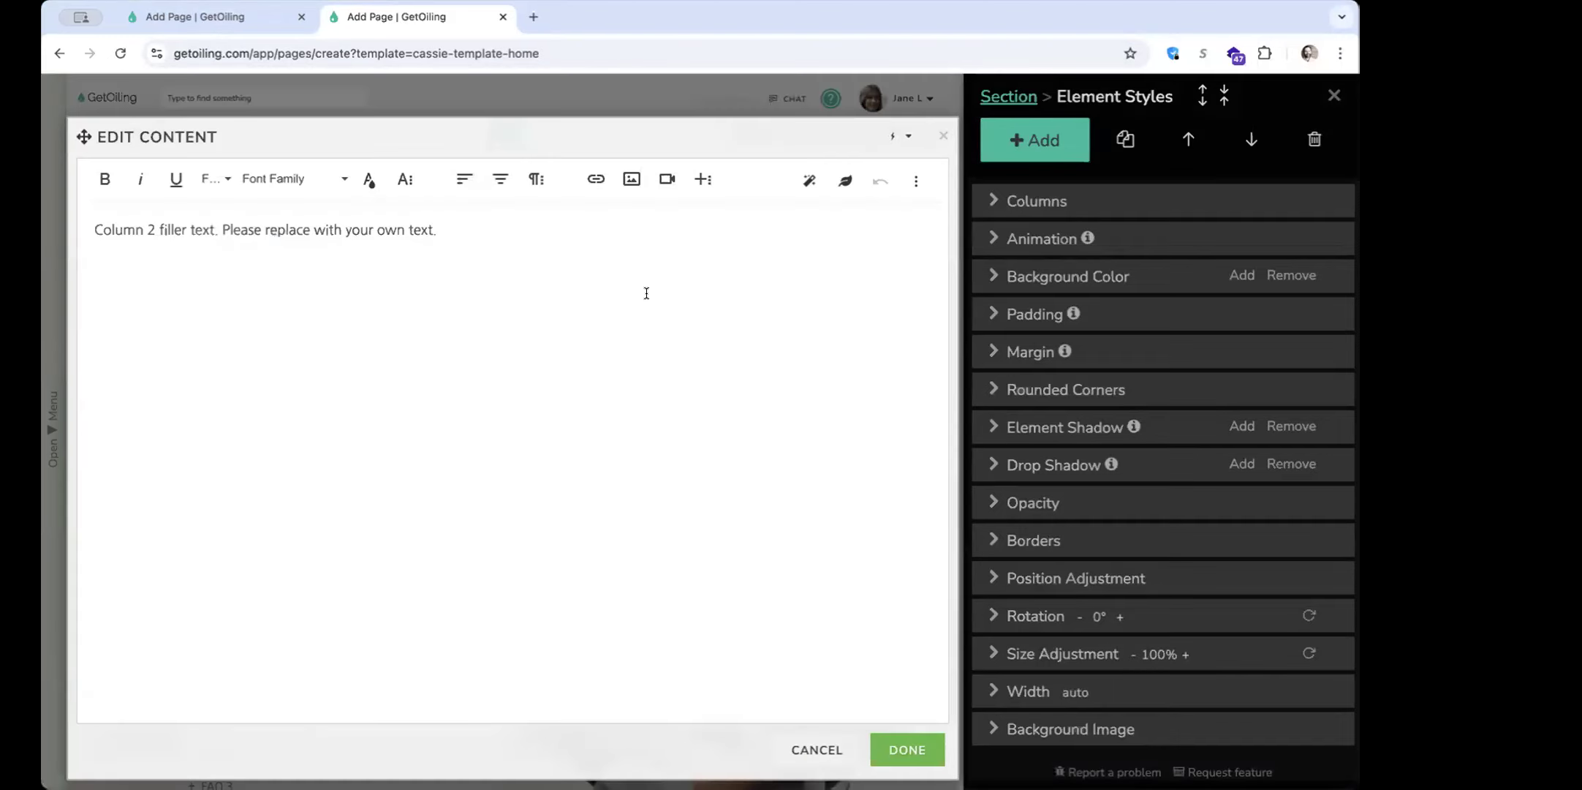
pyautogui.click(634, 182)
pyautogui.click(715, 215)
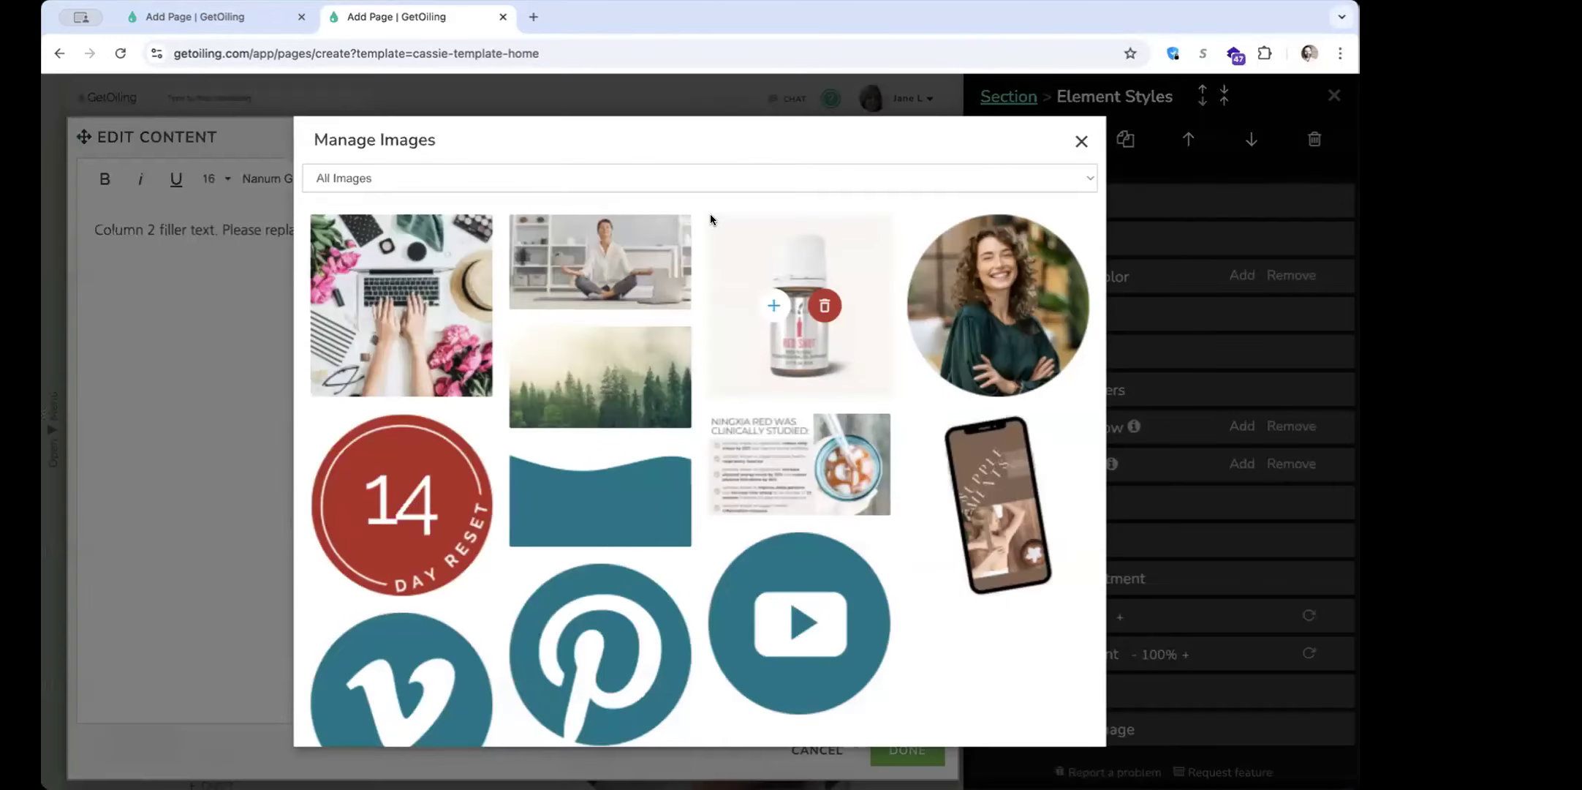
# Filter the stored images by Section Backgrounds, Member Area Content and Logos & Buttons in turn, and close the image manager
pyautogui.click(511, 180)
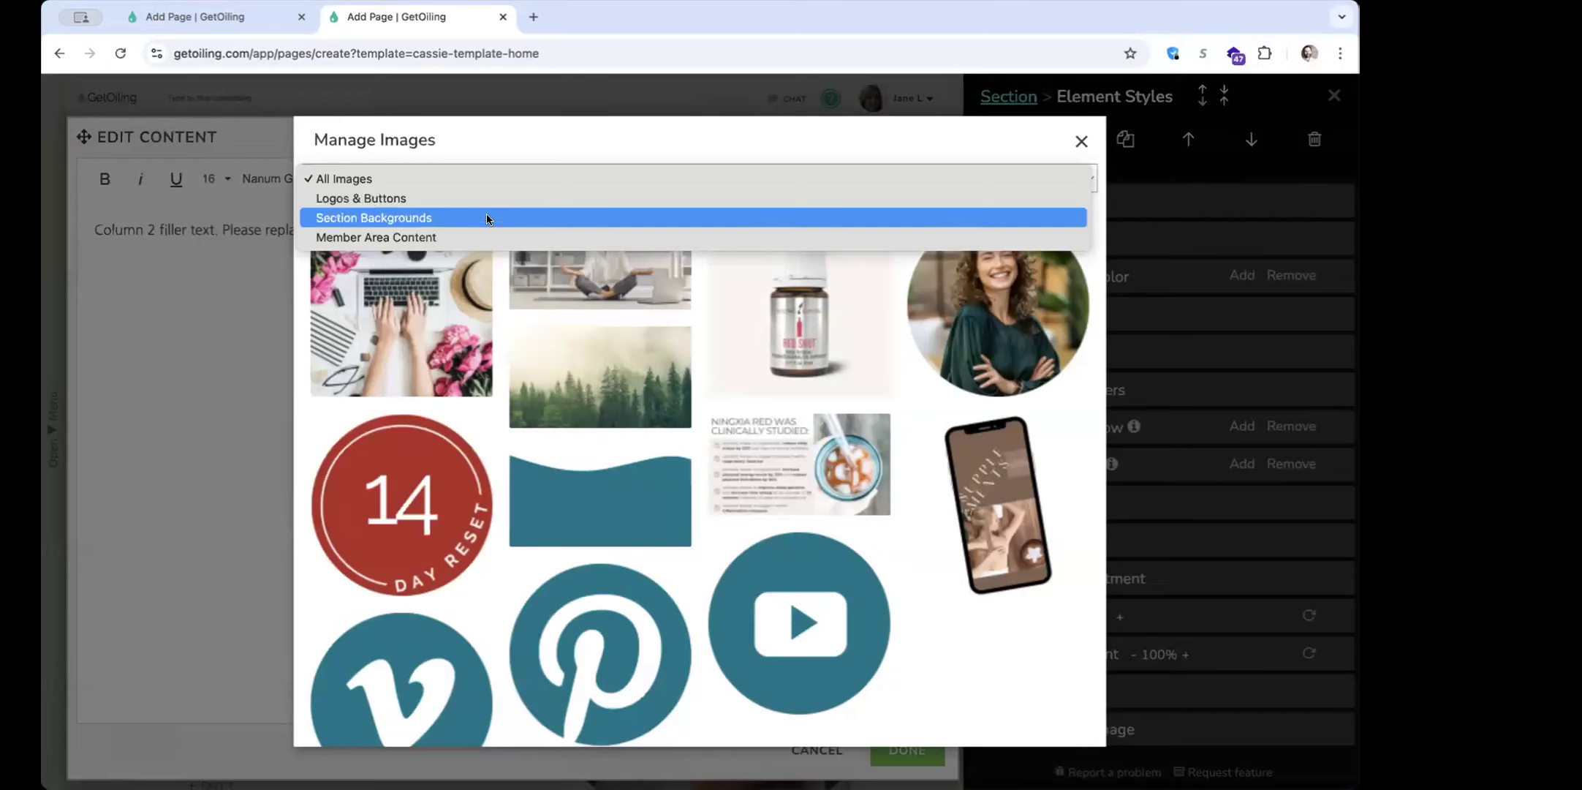
pyautogui.click(486, 214)
pyautogui.click(485, 179)
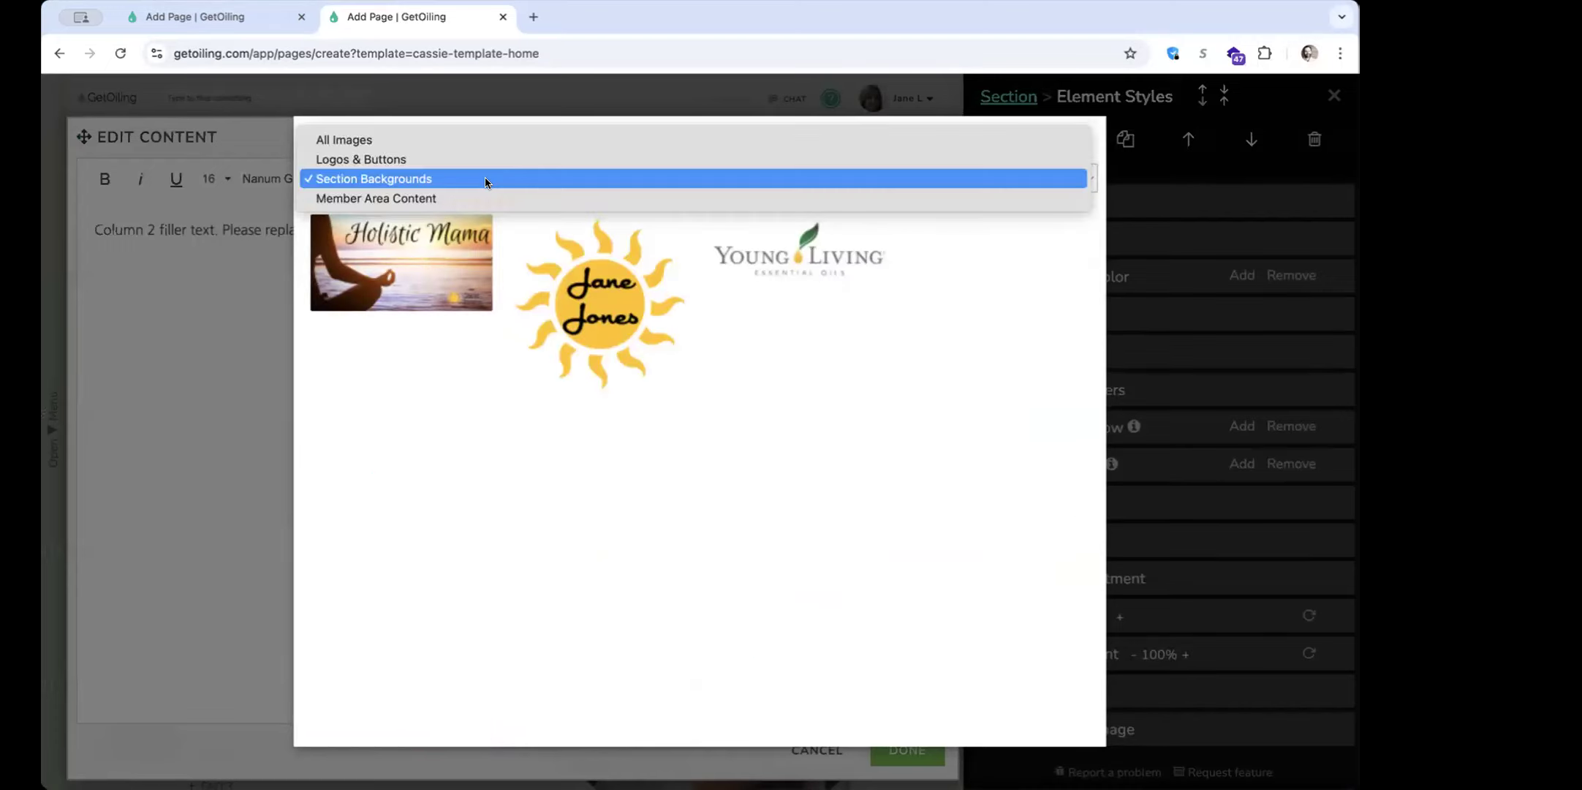
pyautogui.click(478, 198)
pyautogui.click(473, 177)
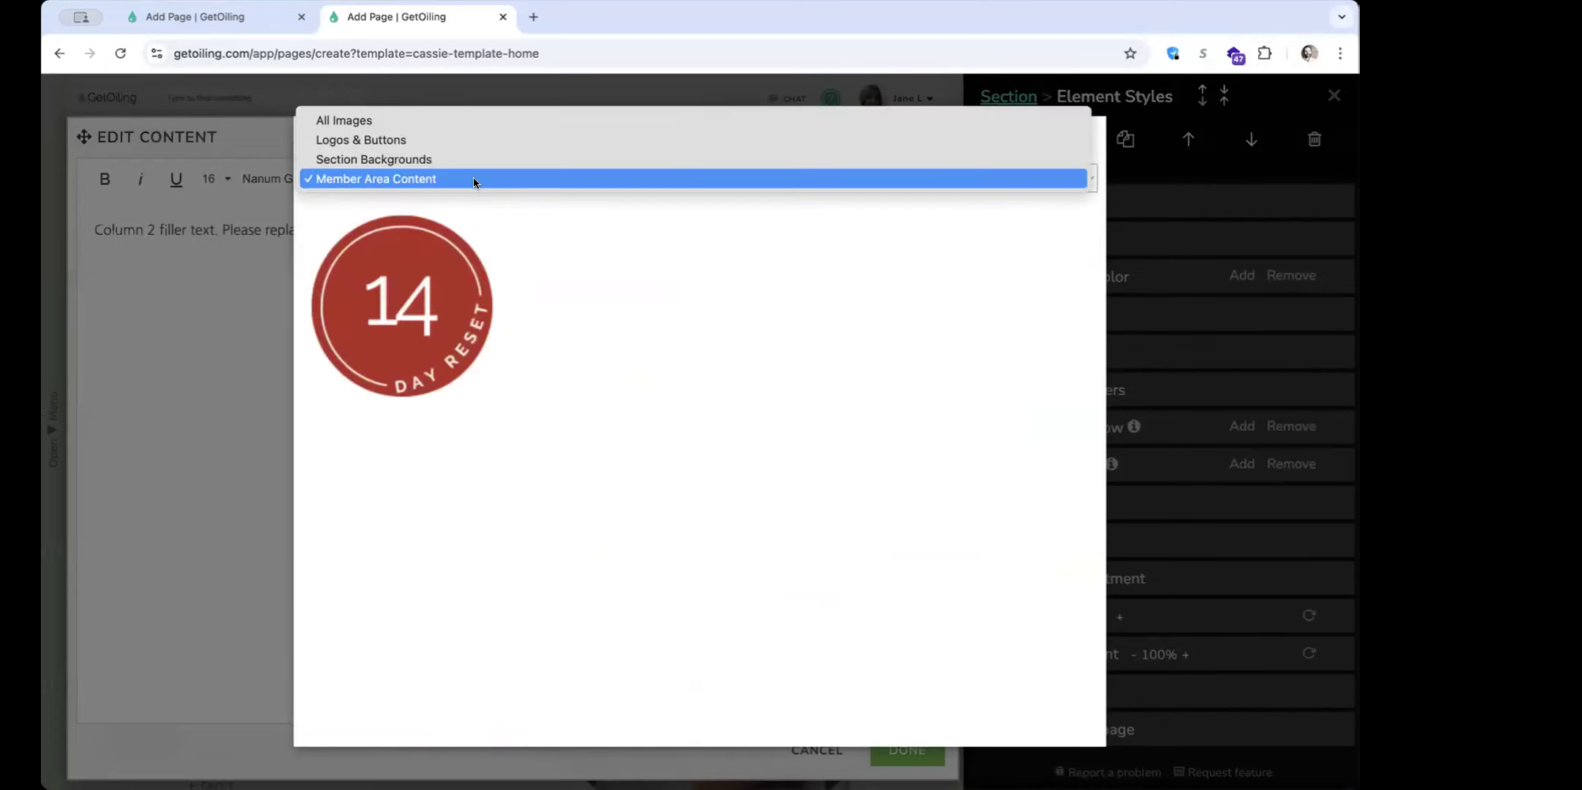
pyautogui.click(460, 139)
pyautogui.click(1085, 149)
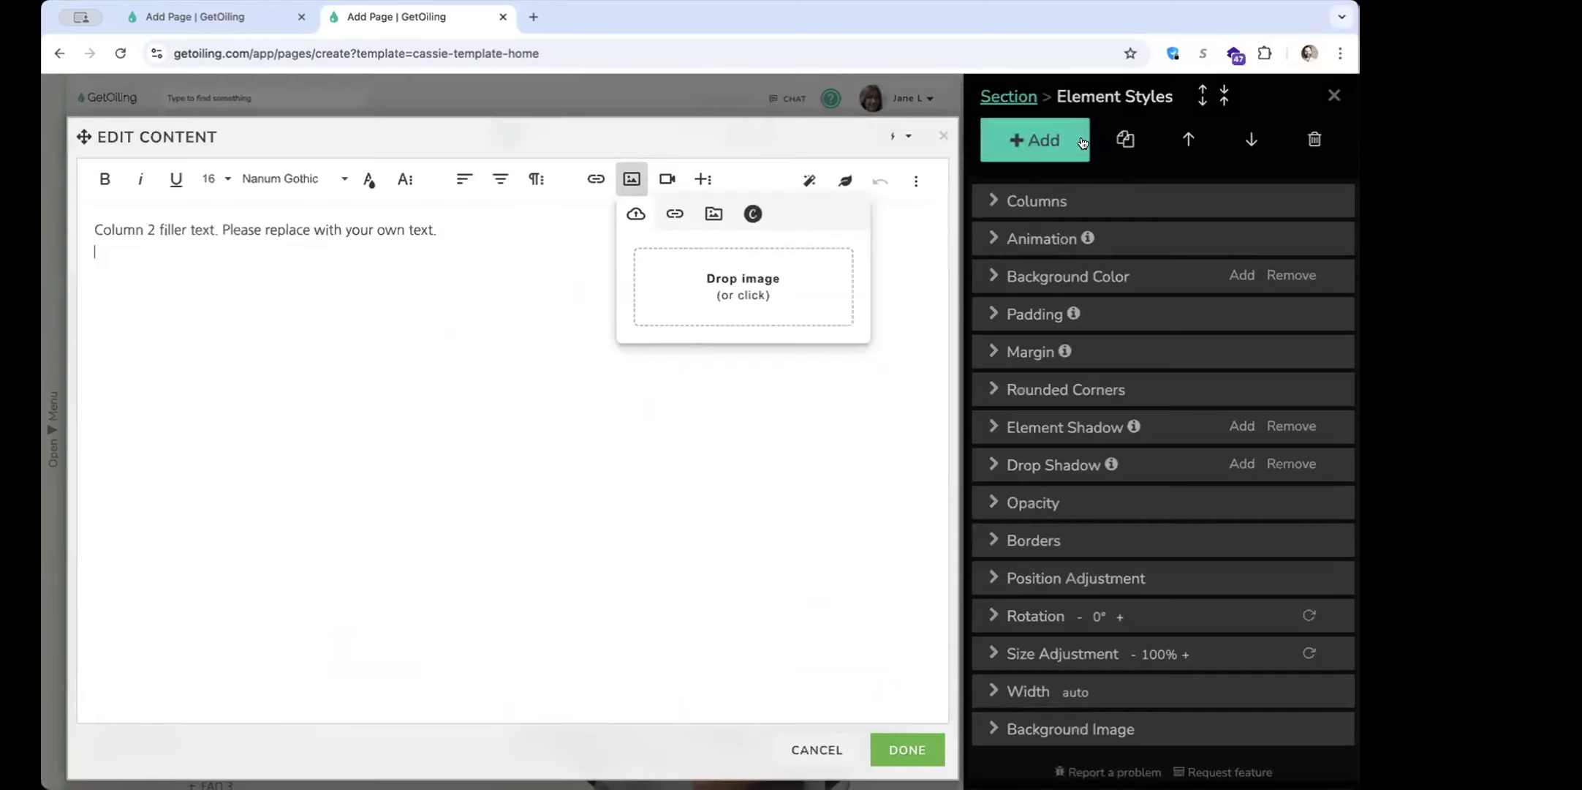
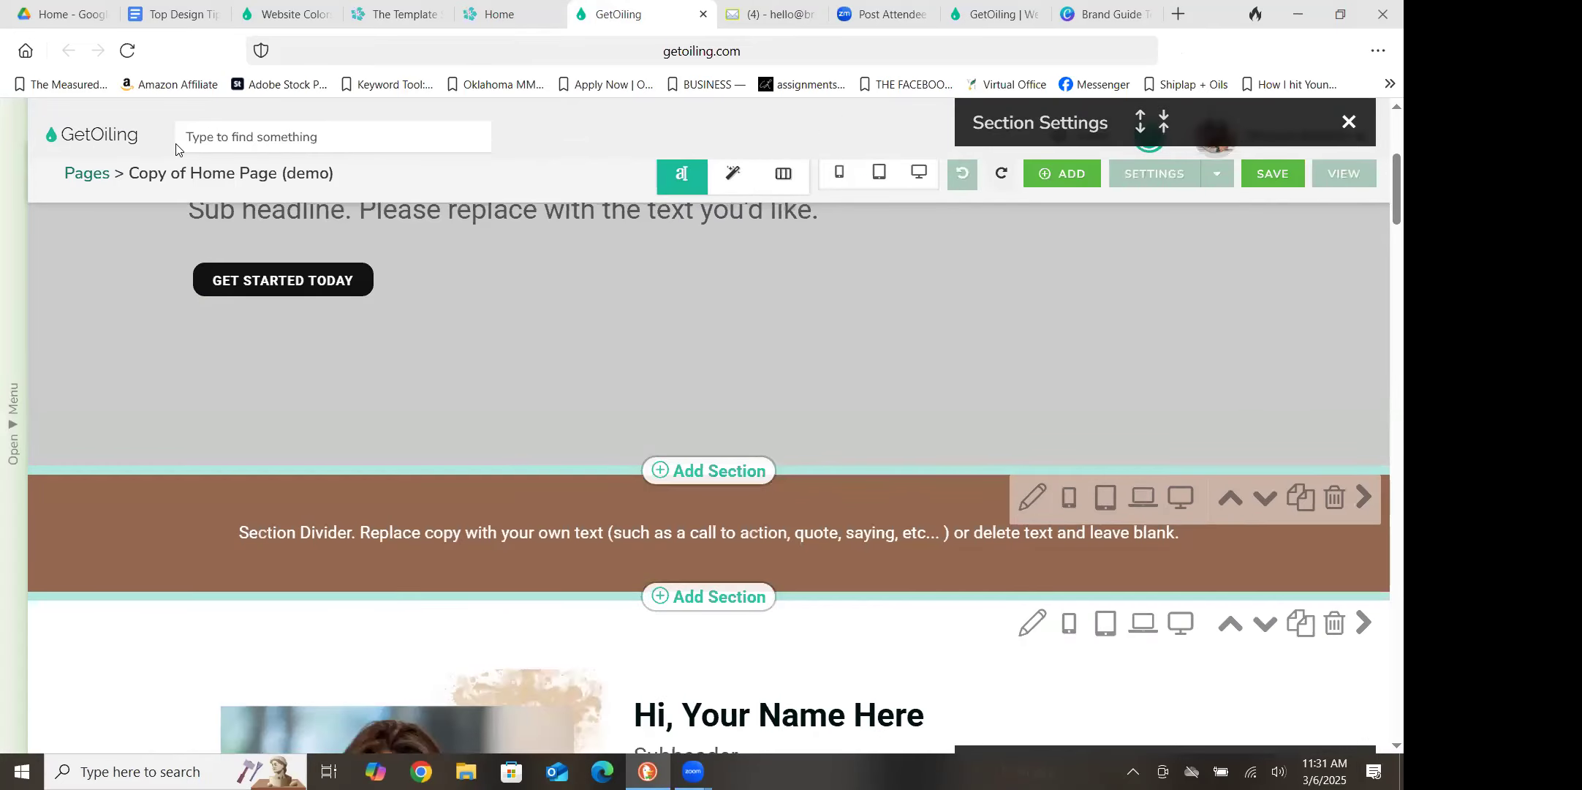
# Set the stored photo of the mug, laptop and green plant as the top header section's background image
pyautogui.moveTo(1396, 172)
pyautogui.mouseDown()
pyautogui.moveTo(1381, 129)
pyautogui.moveTo(1380, 147)
pyautogui.mouseUp()
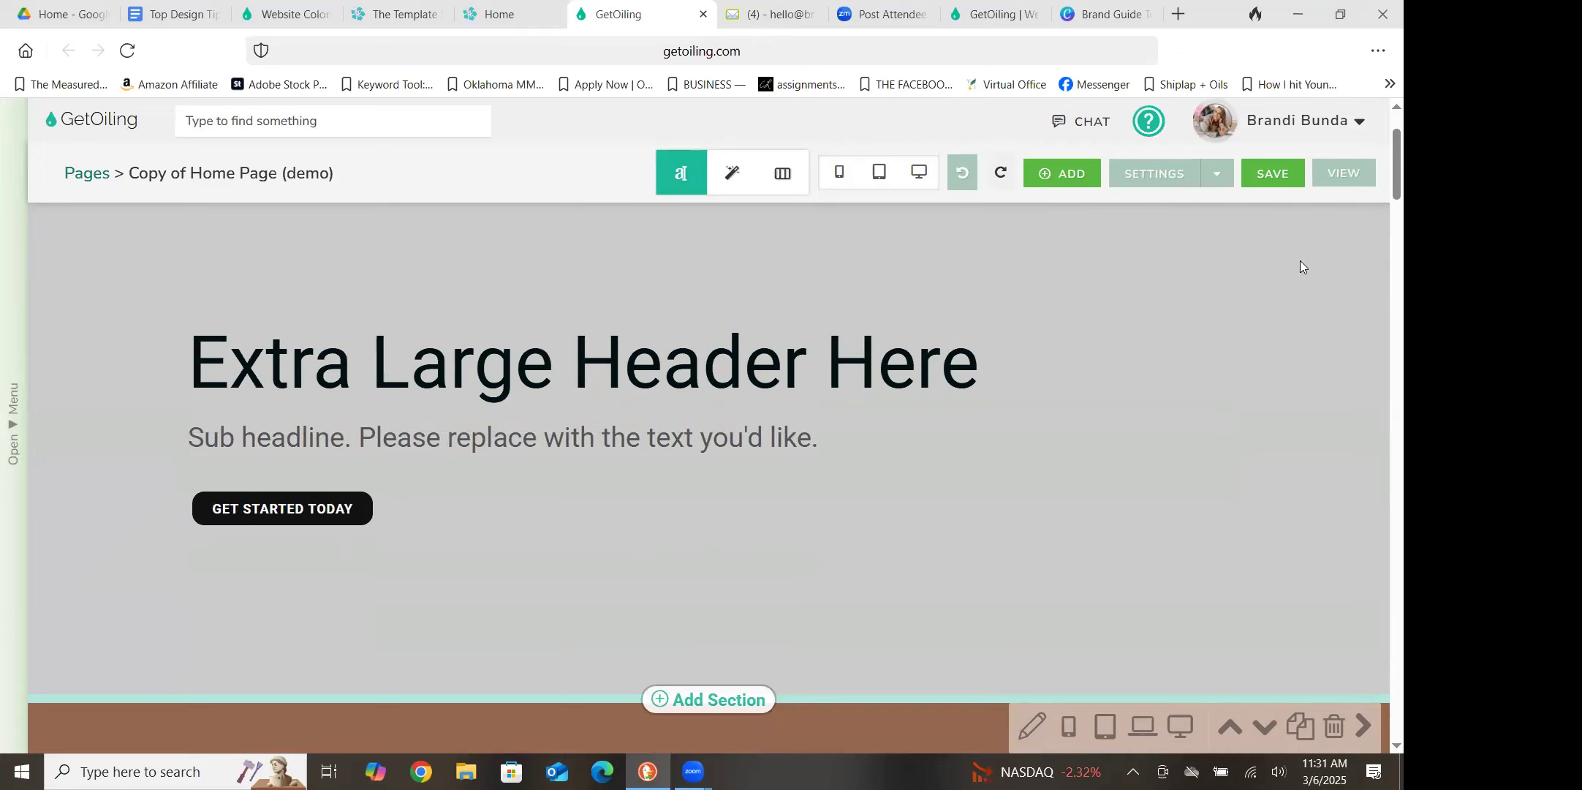
pyautogui.scroll(2, 1384, 175)
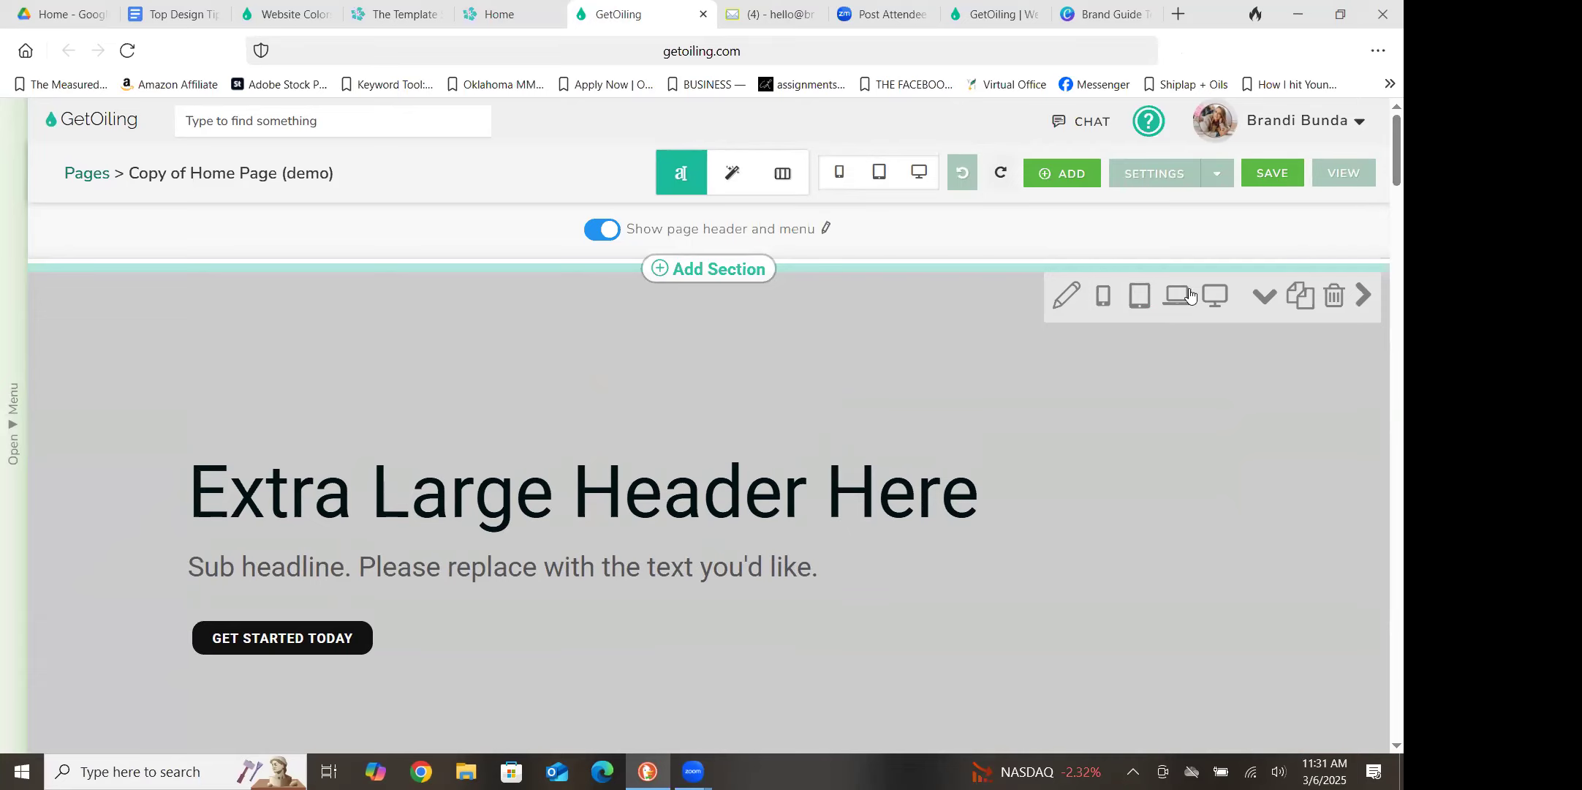
pyautogui.click(1065, 296)
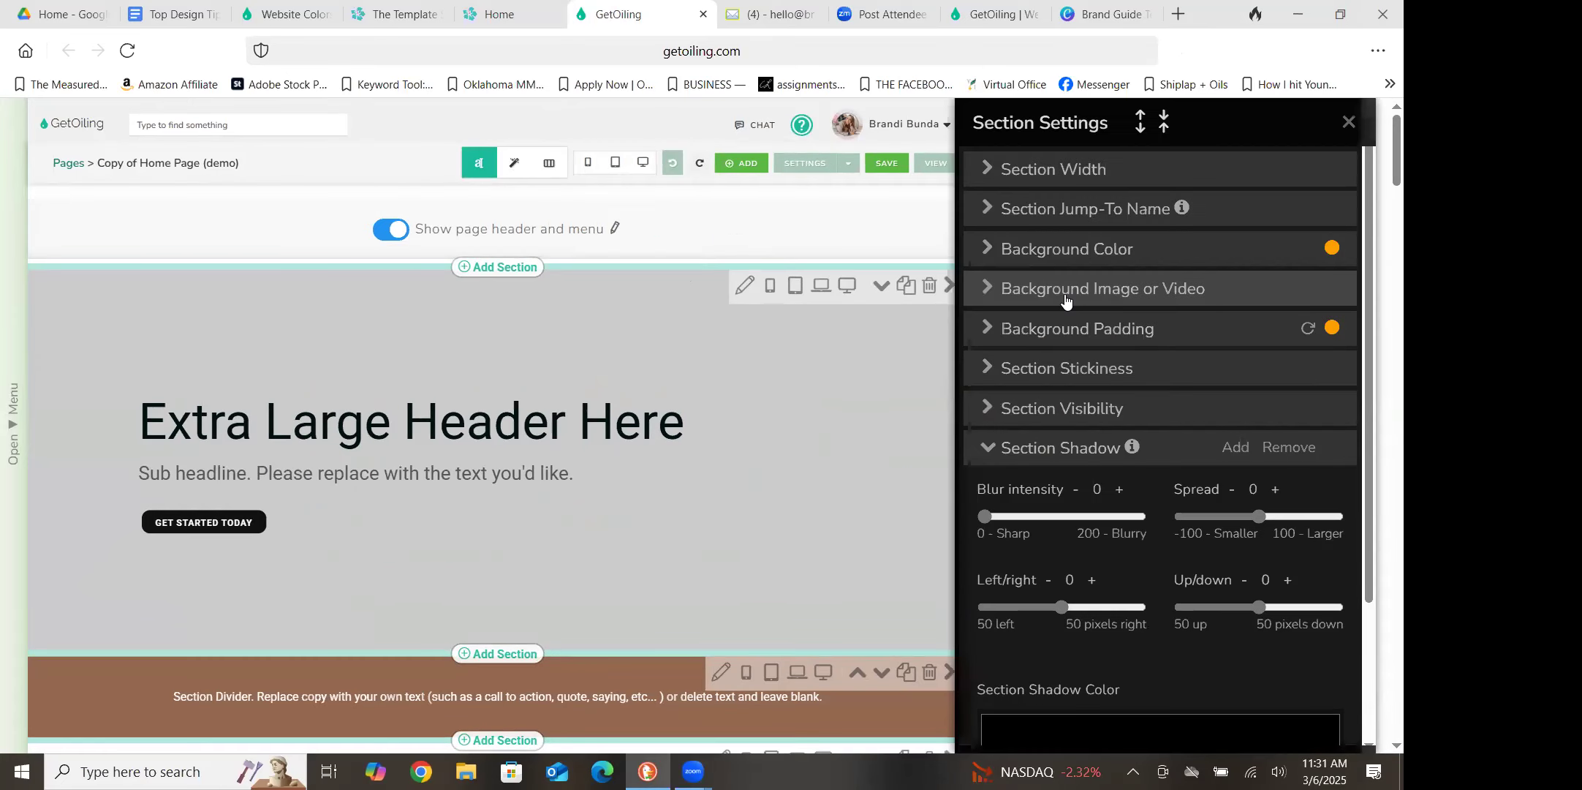
pyautogui.click(978, 451)
pyautogui.click(1049, 291)
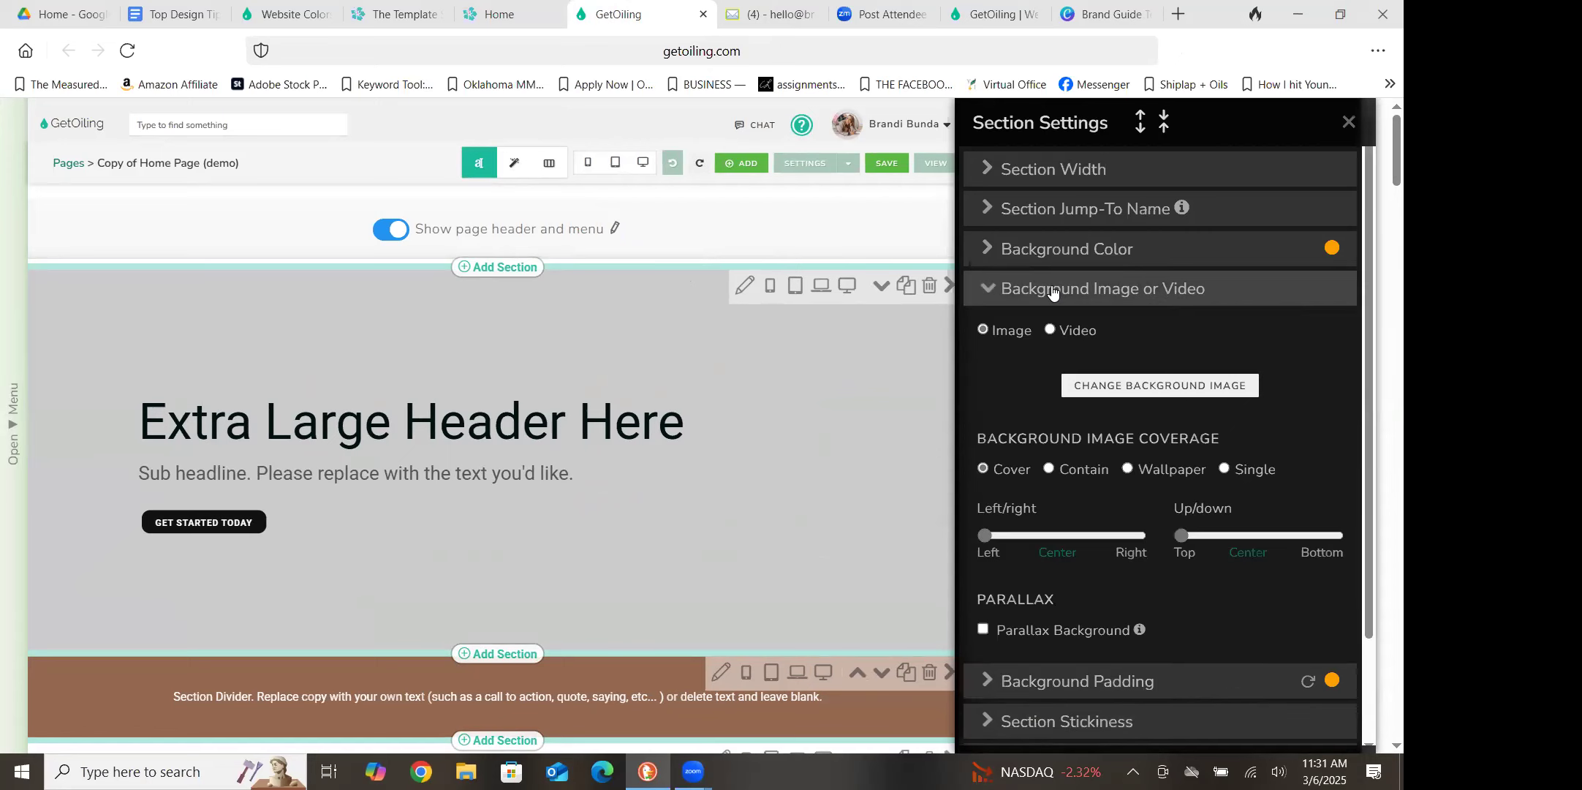
pyautogui.click(1168, 388)
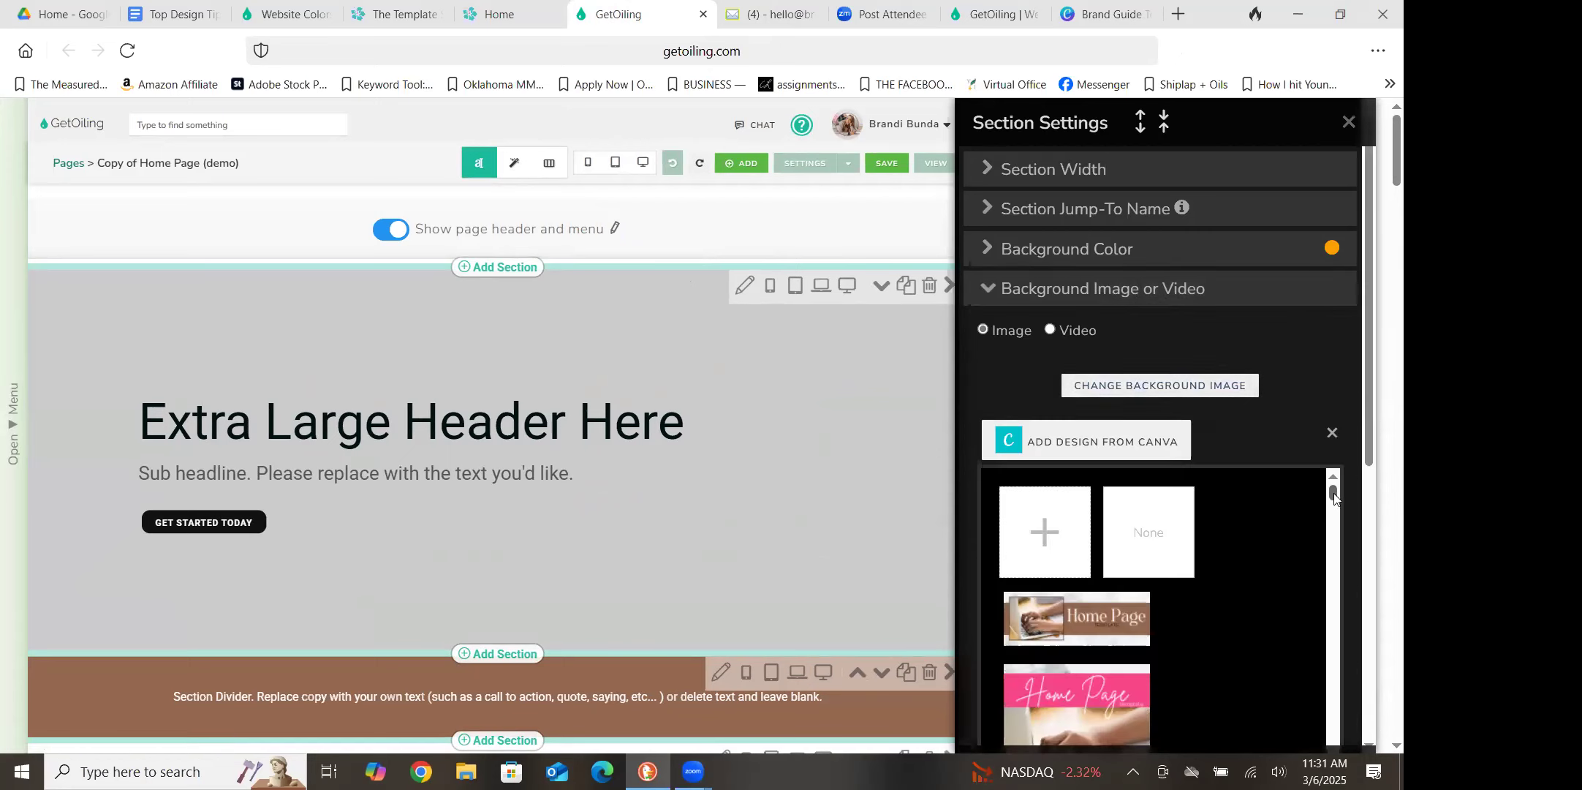
pyautogui.moveTo(1332, 493); pyautogui.dragTo(1333, 515)
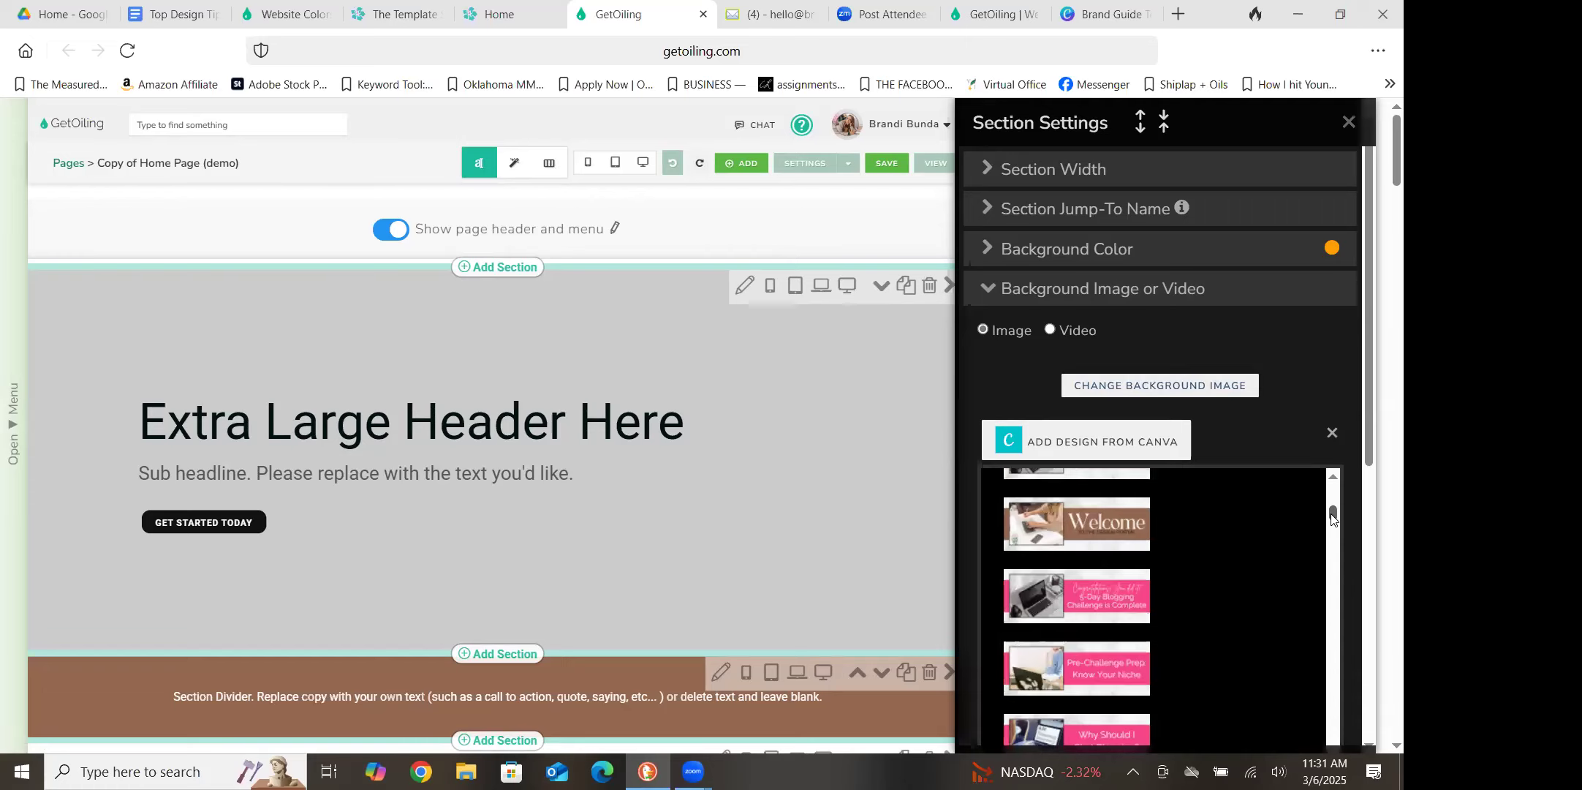
pyautogui.moveTo(1334, 518); pyautogui.dragTo(1336, 550)
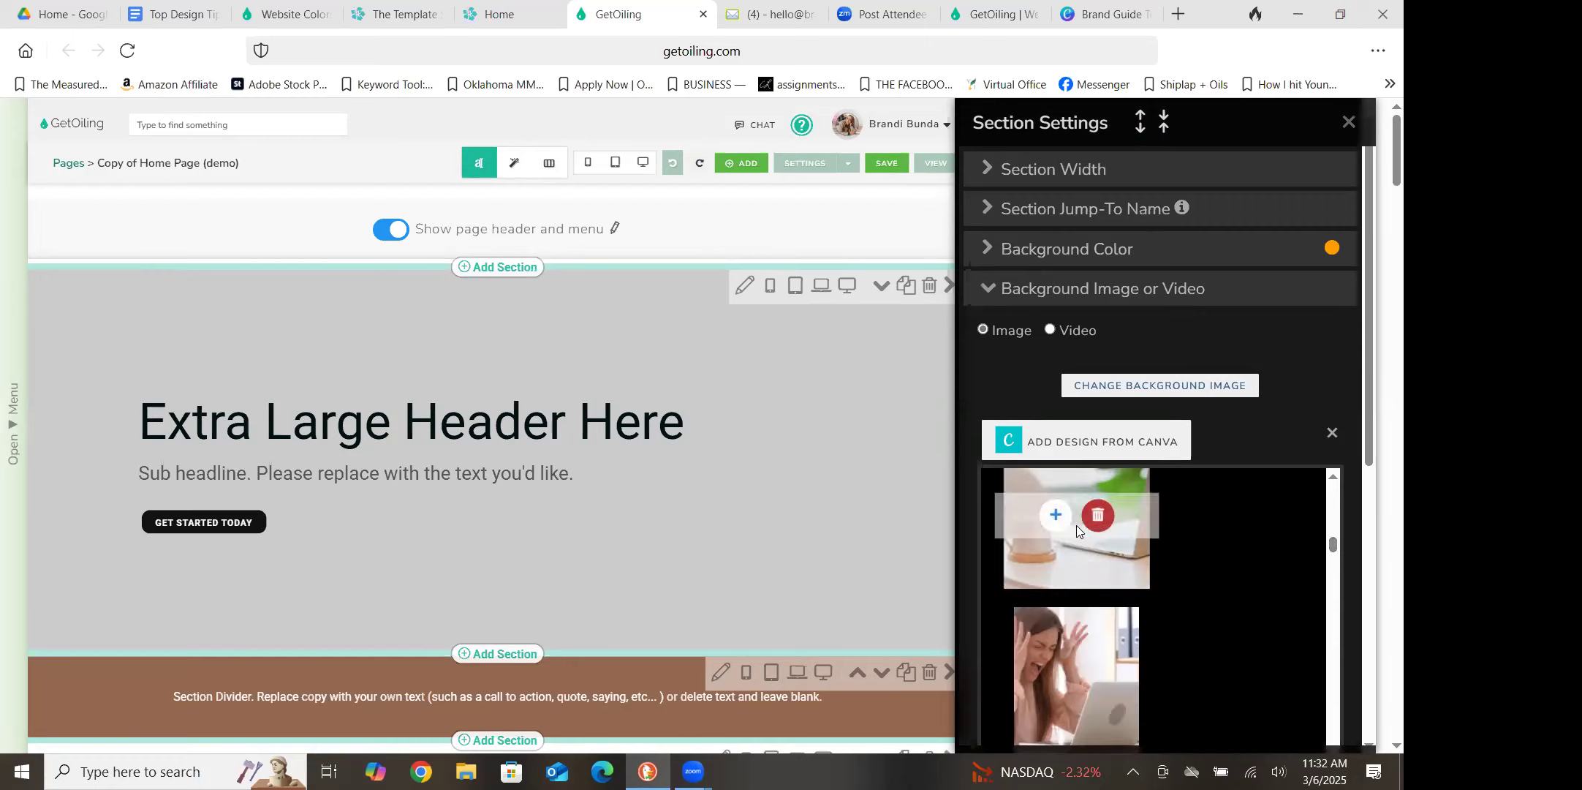
pyautogui.click(1055, 517)
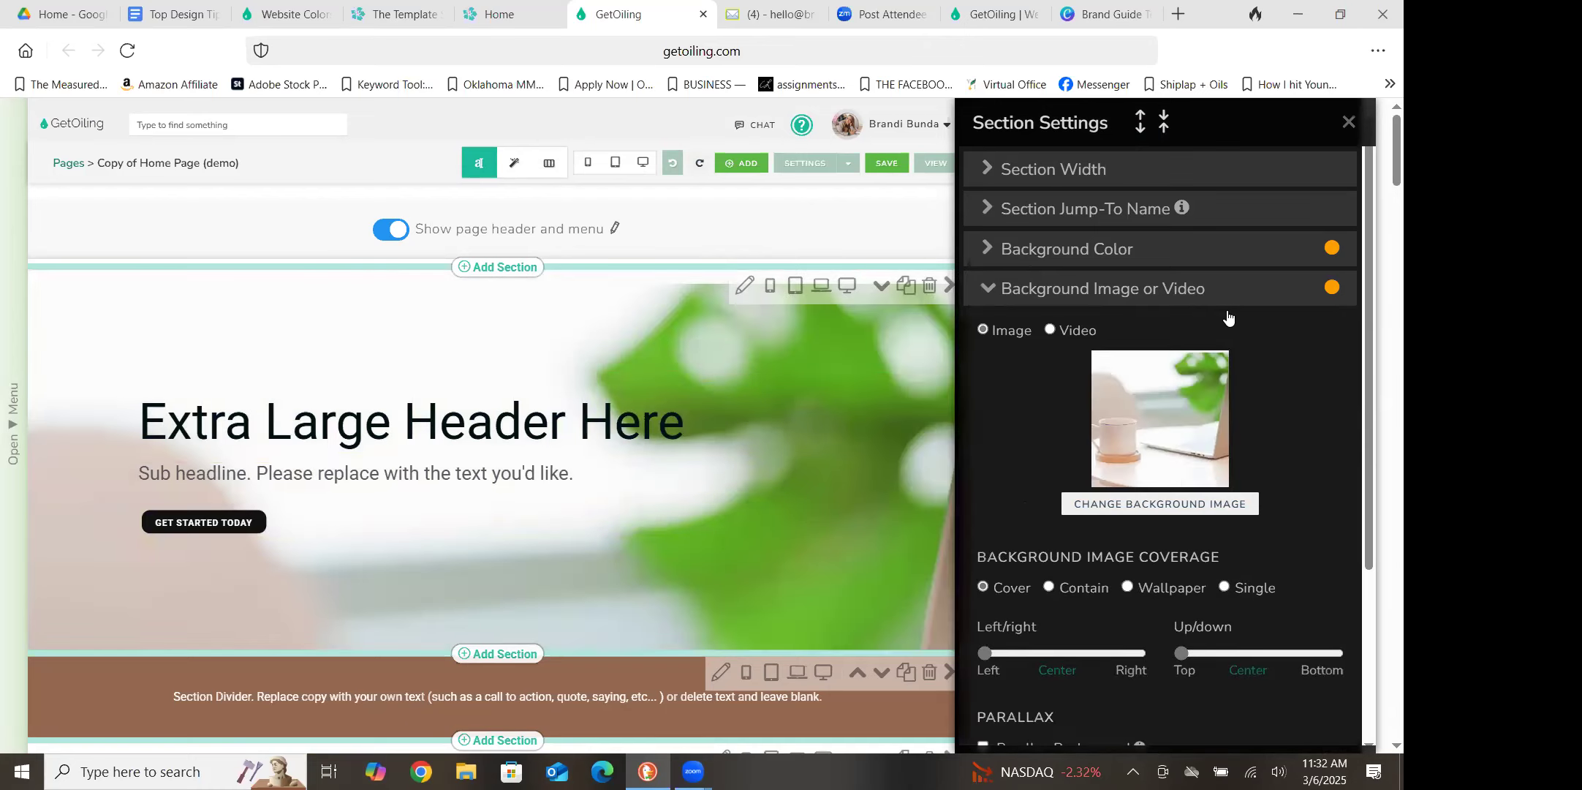
pyautogui.click(987, 295)
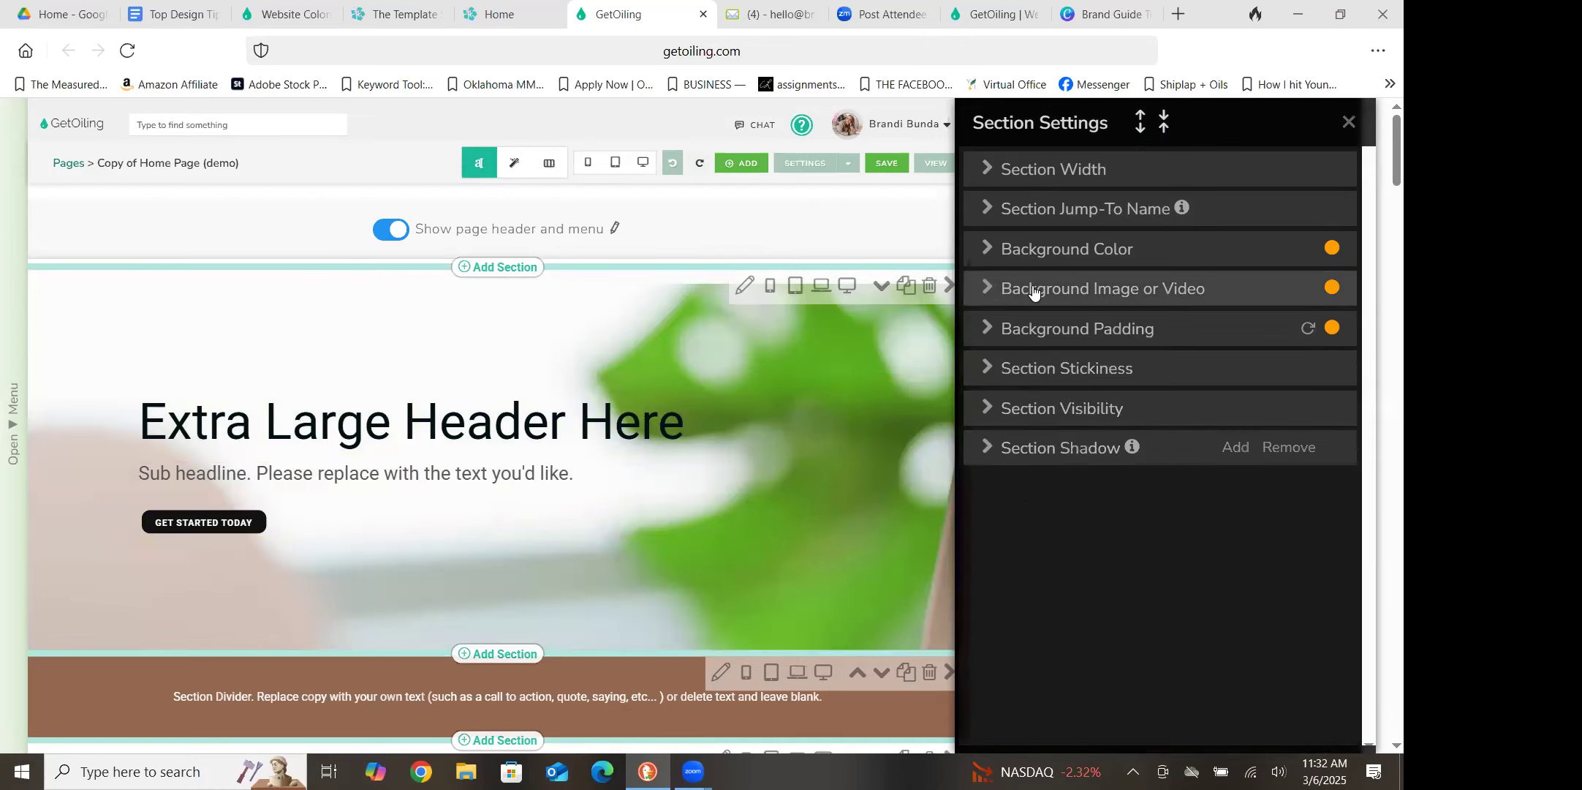
pyautogui.click(1349, 123)
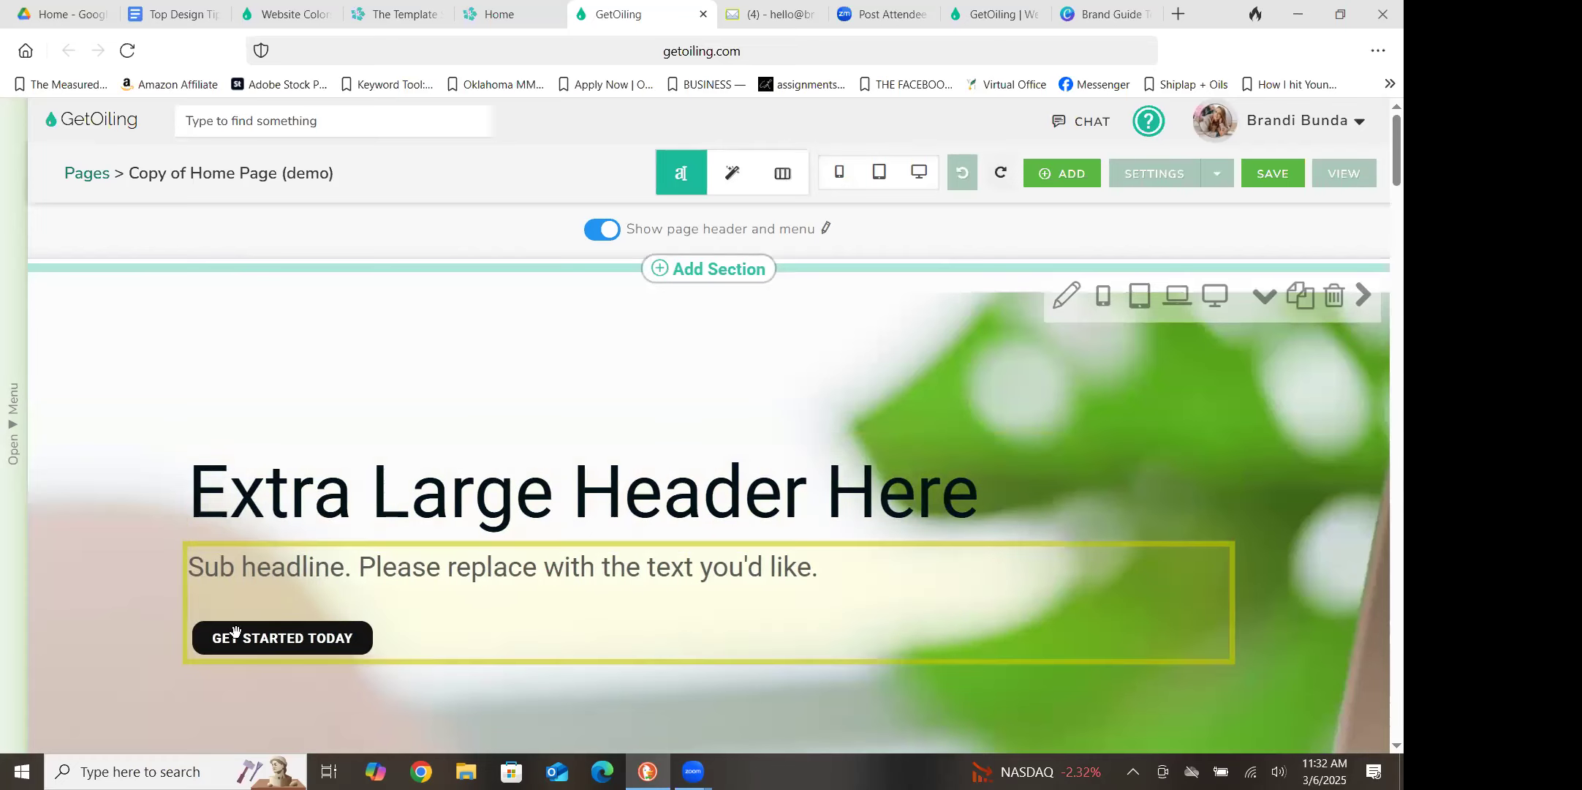
pyautogui.click(182, 611)
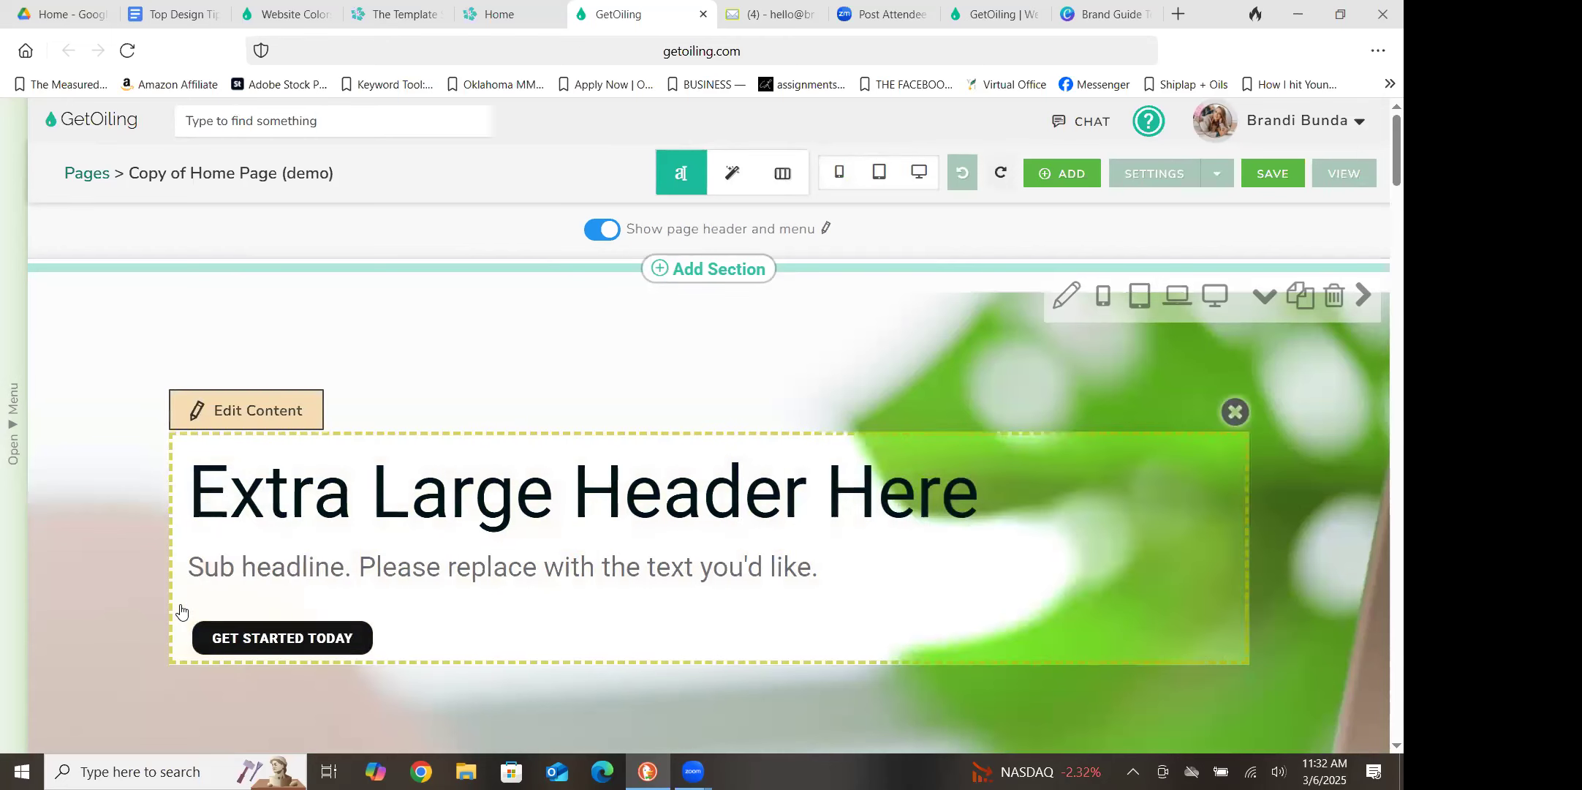
pyautogui.click(236, 411)
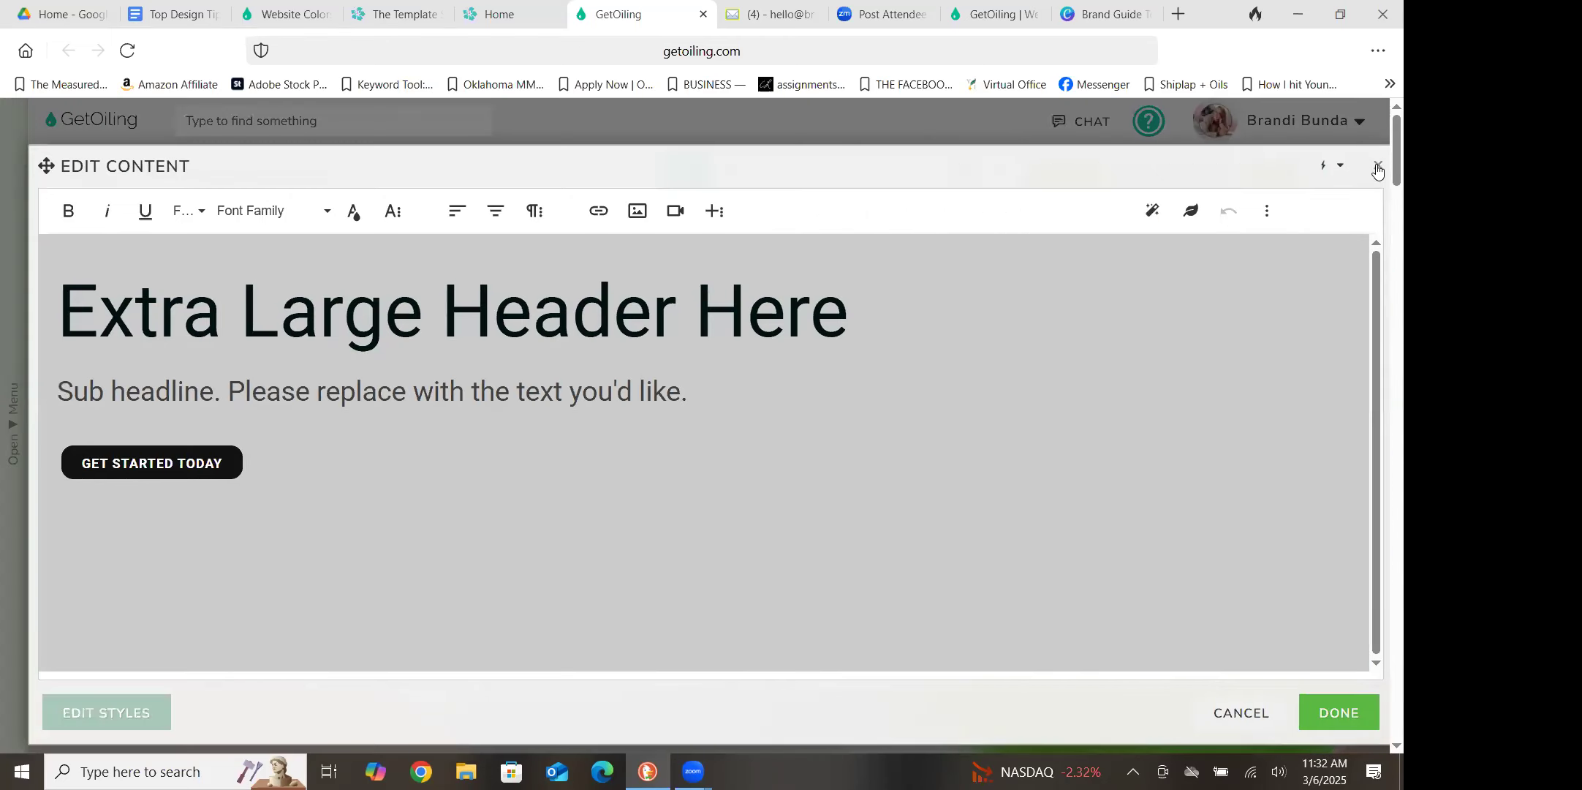
pyautogui.click(1376, 170)
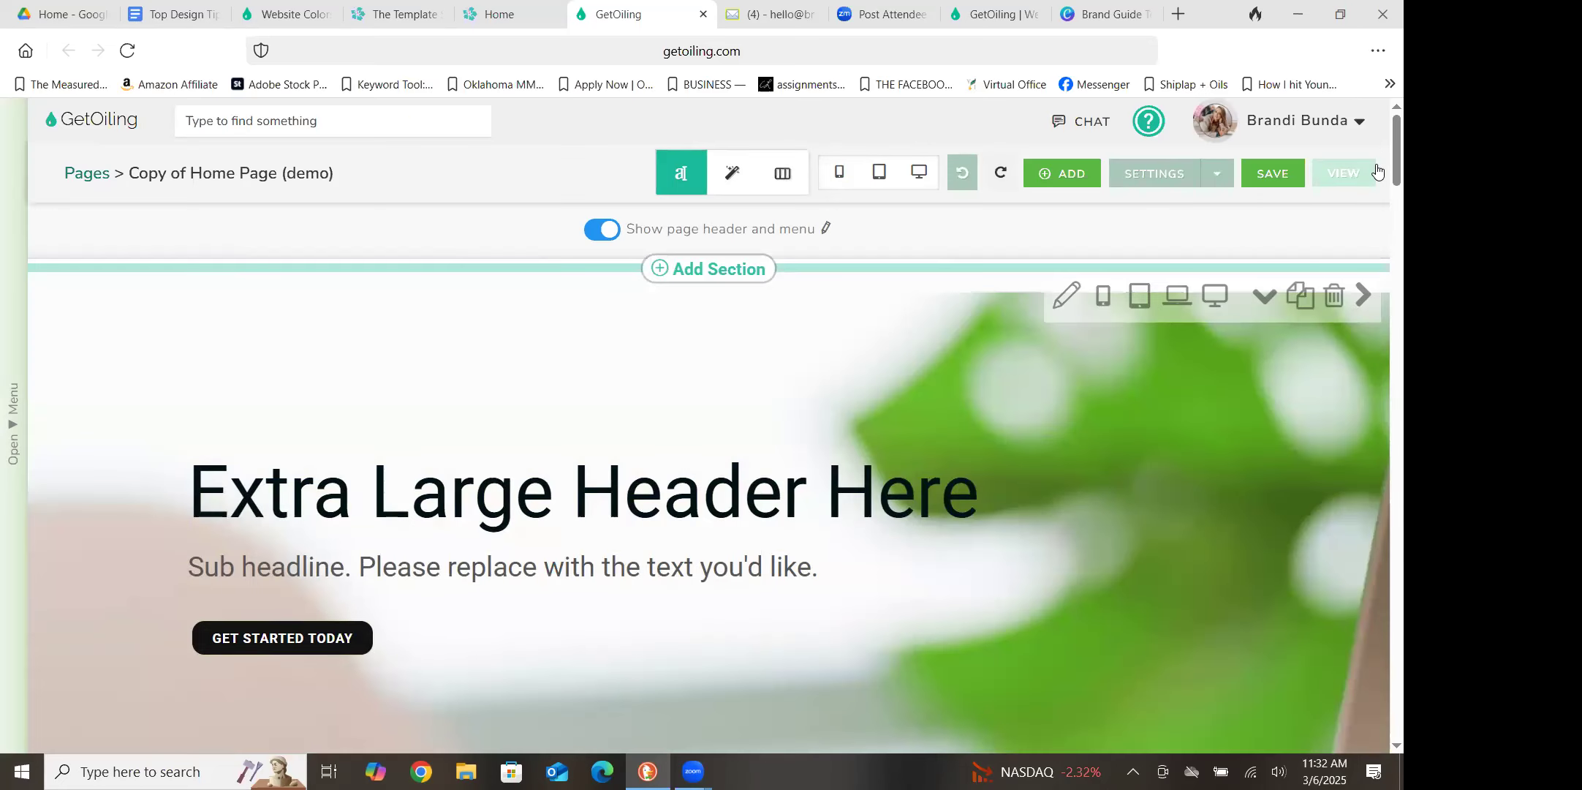
# Switch to style editing, open the header text block's element styles, and examine its Opacity and Element Shadow options
pyautogui.click(731, 175)
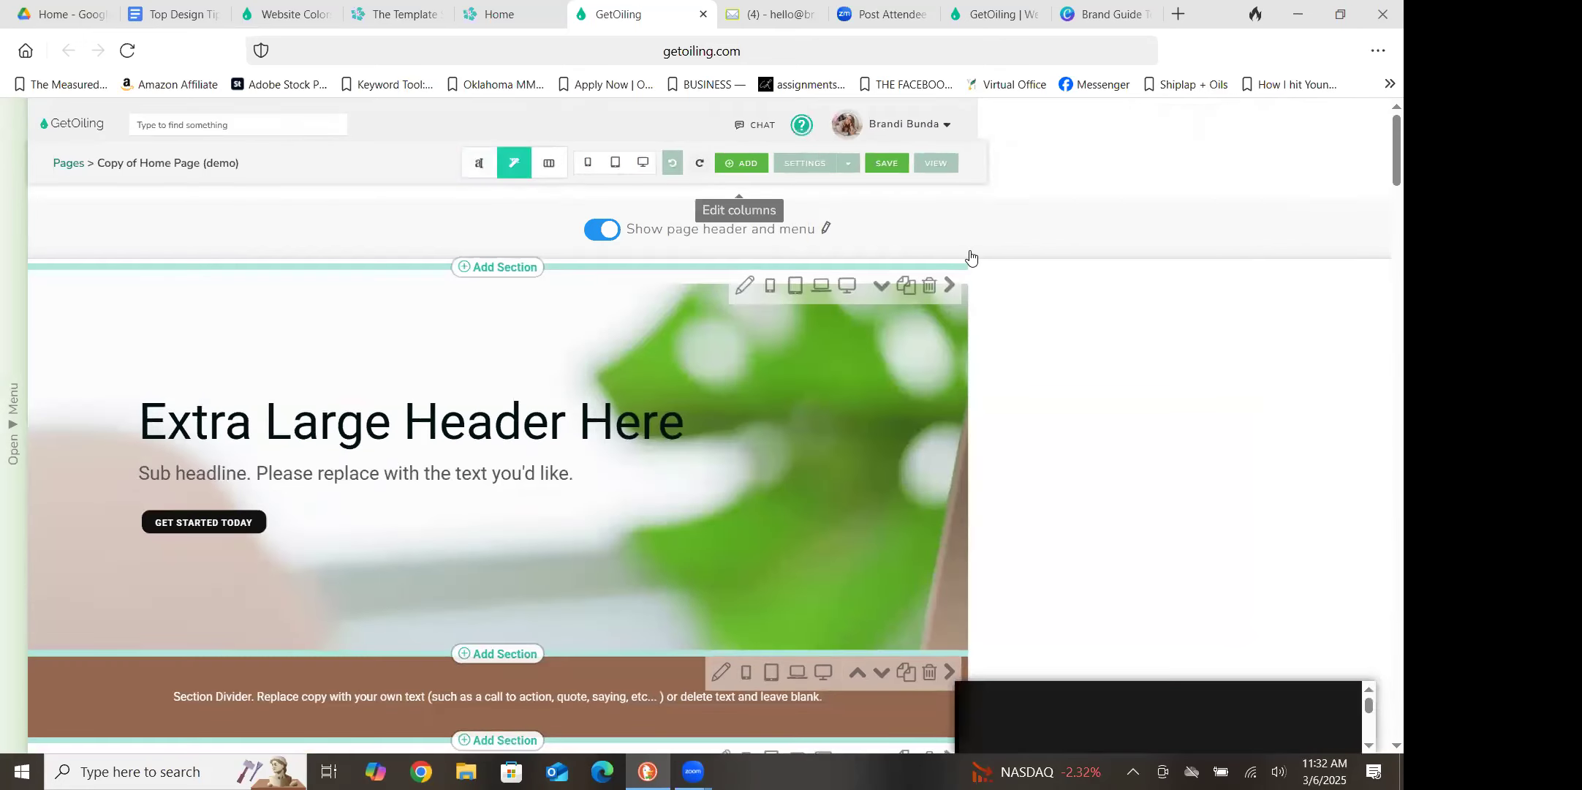
pyautogui.click(1349, 122)
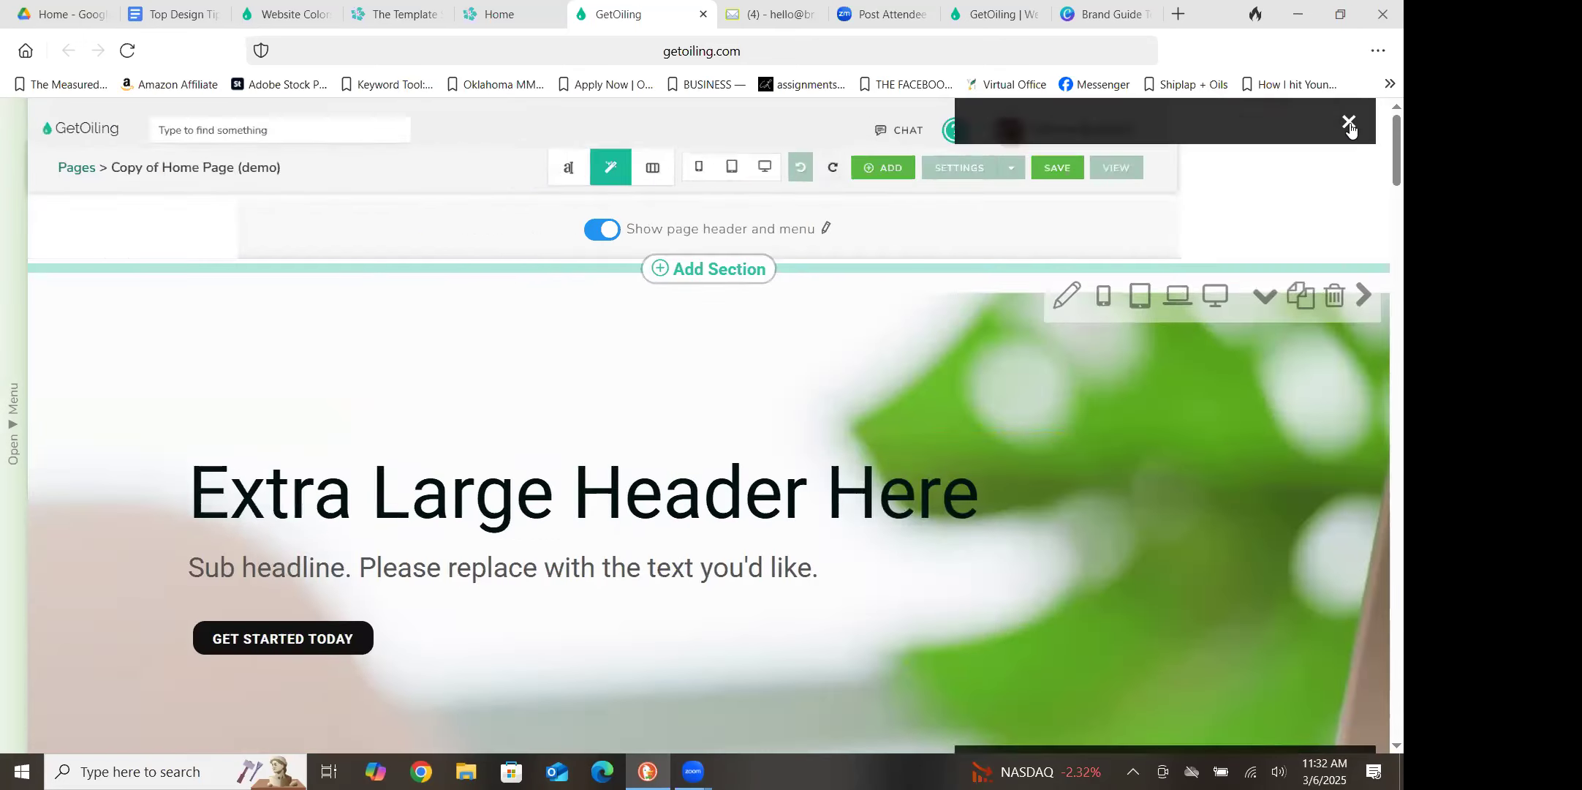
pyautogui.click(179, 570)
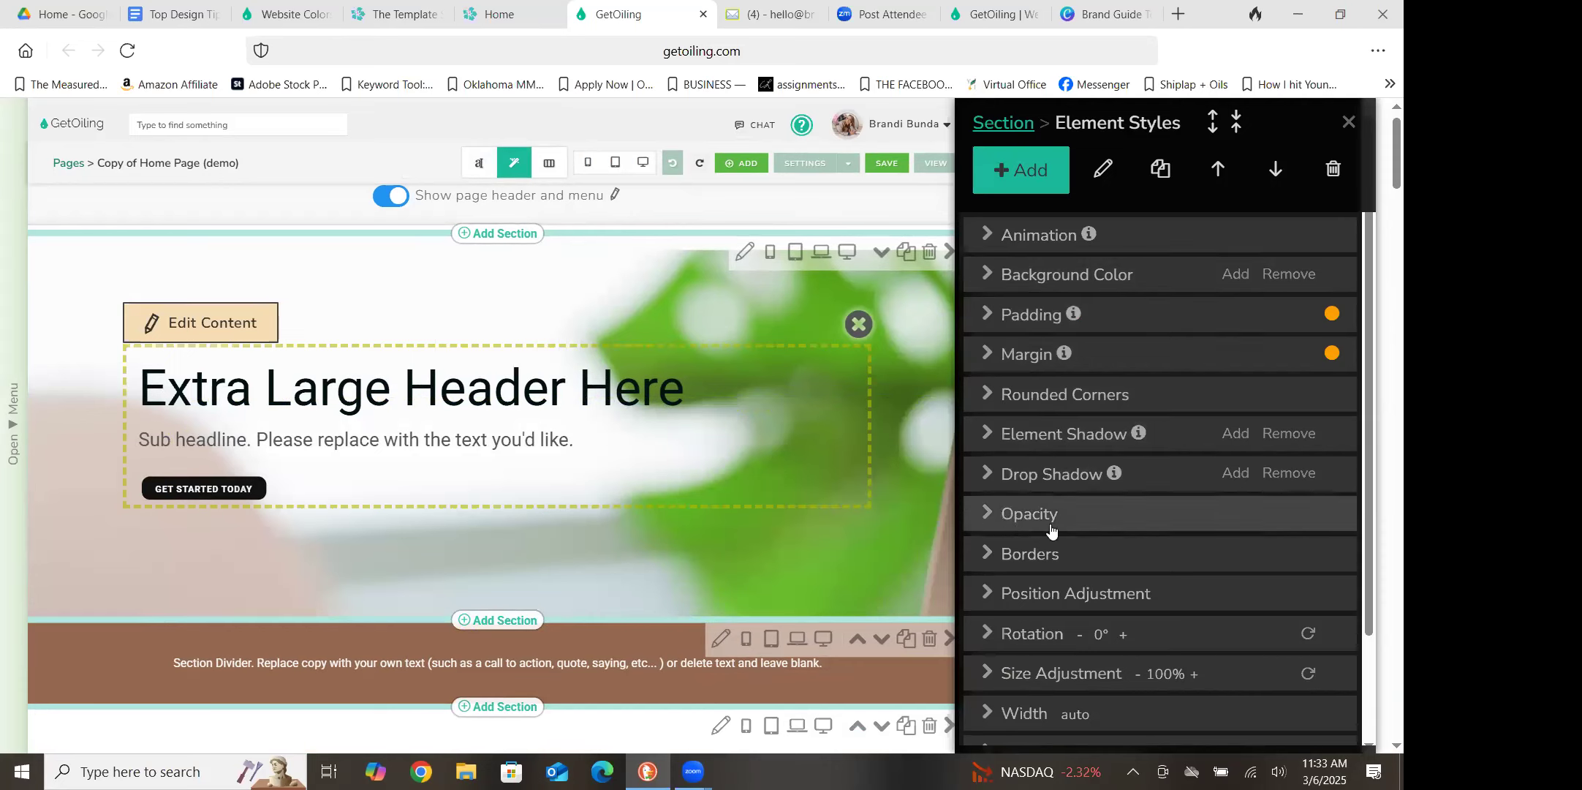
pyautogui.click(985, 516)
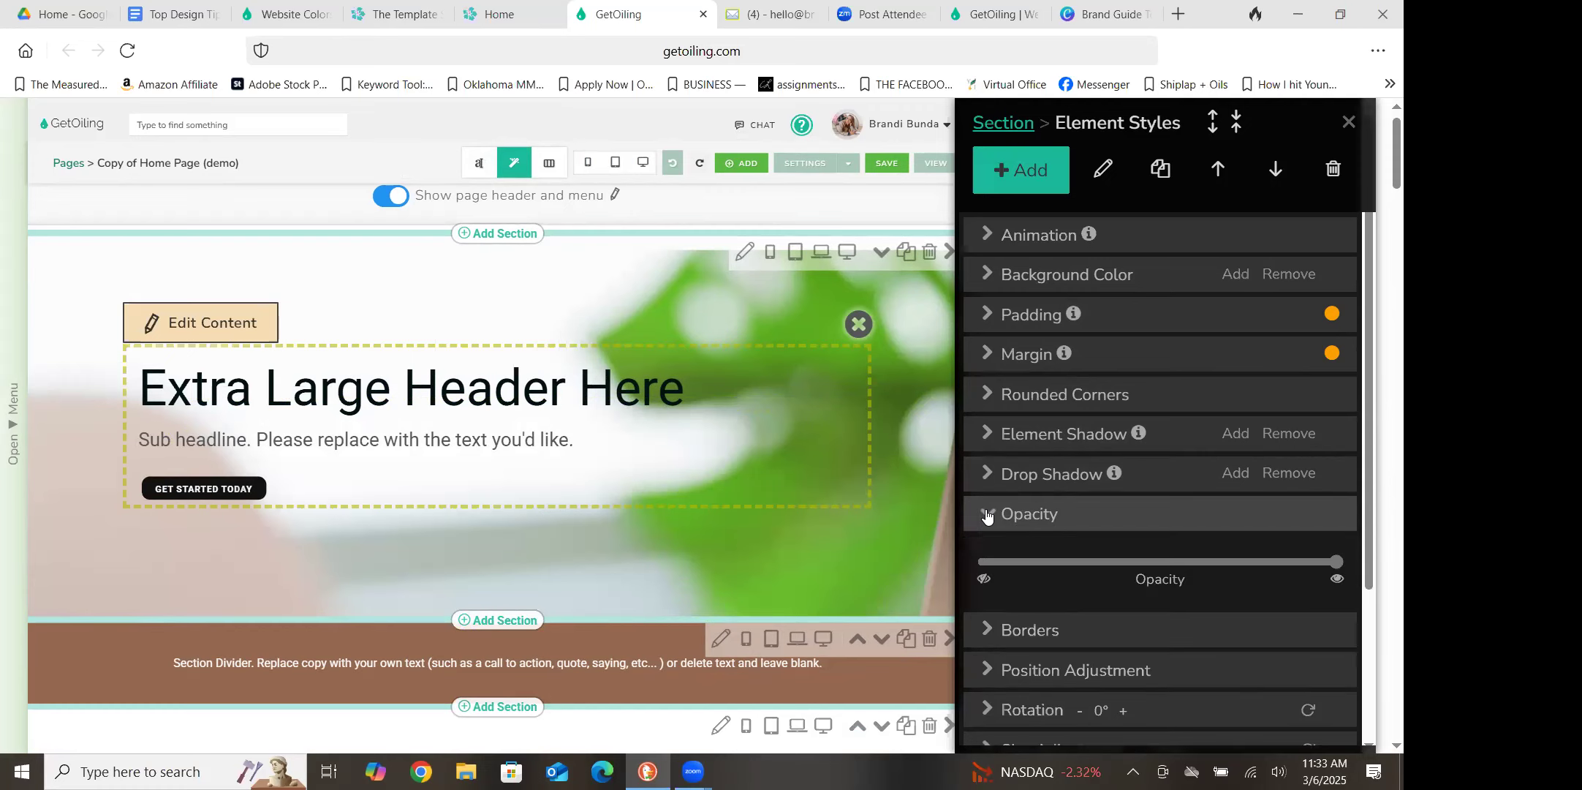
pyautogui.moveTo(1336, 562)
pyautogui.mouseDown()
pyautogui.moveTo(1100, 566)
pyautogui.moveTo(1348, 557)
pyautogui.moveTo(965, 566)
pyautogui.moveTo(1358, 553)
pyautogui.mouseUp()
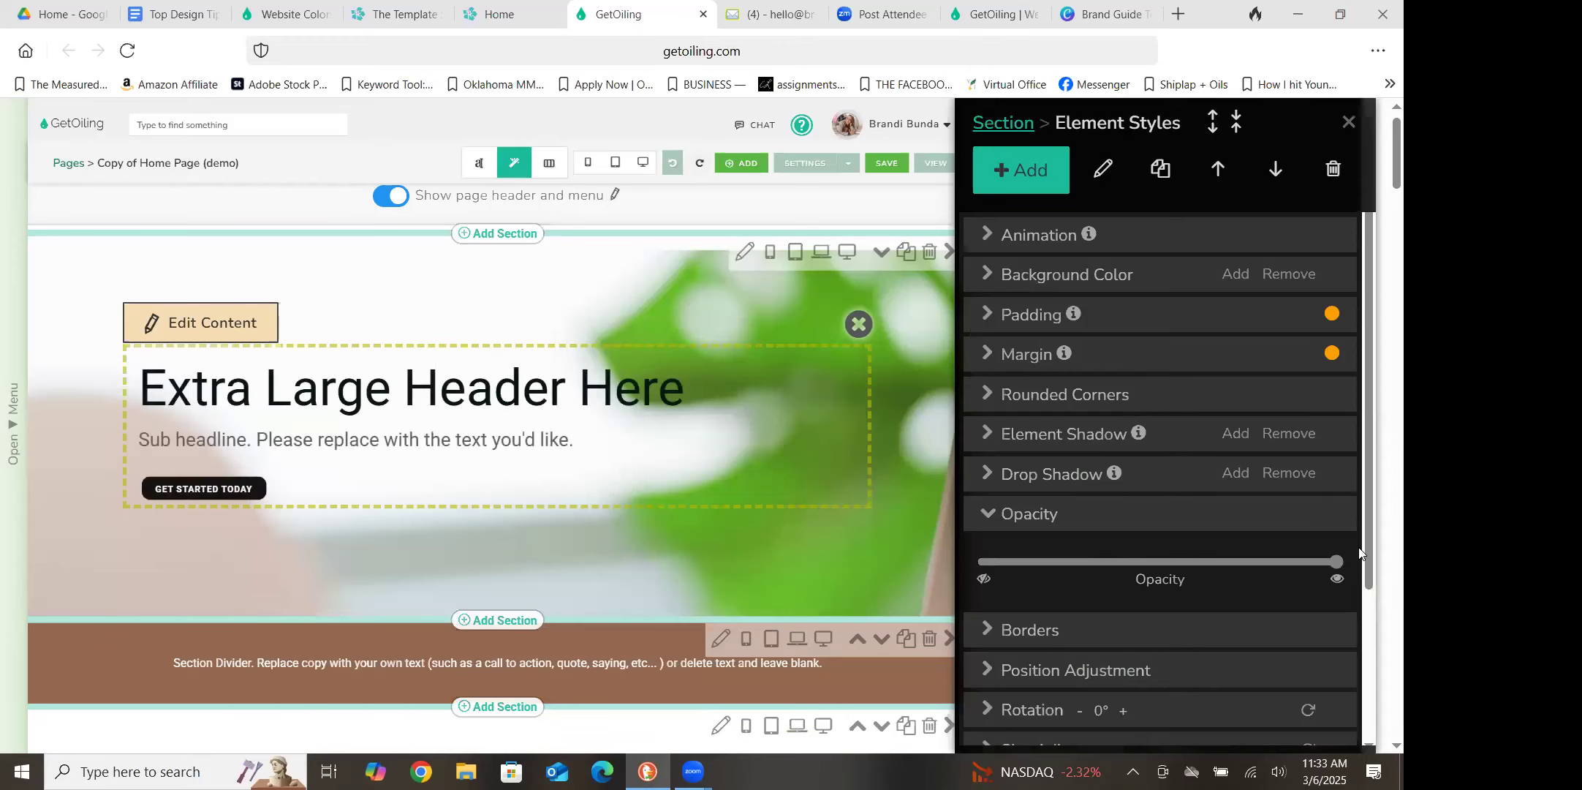
pyautogui.click(991, 439)
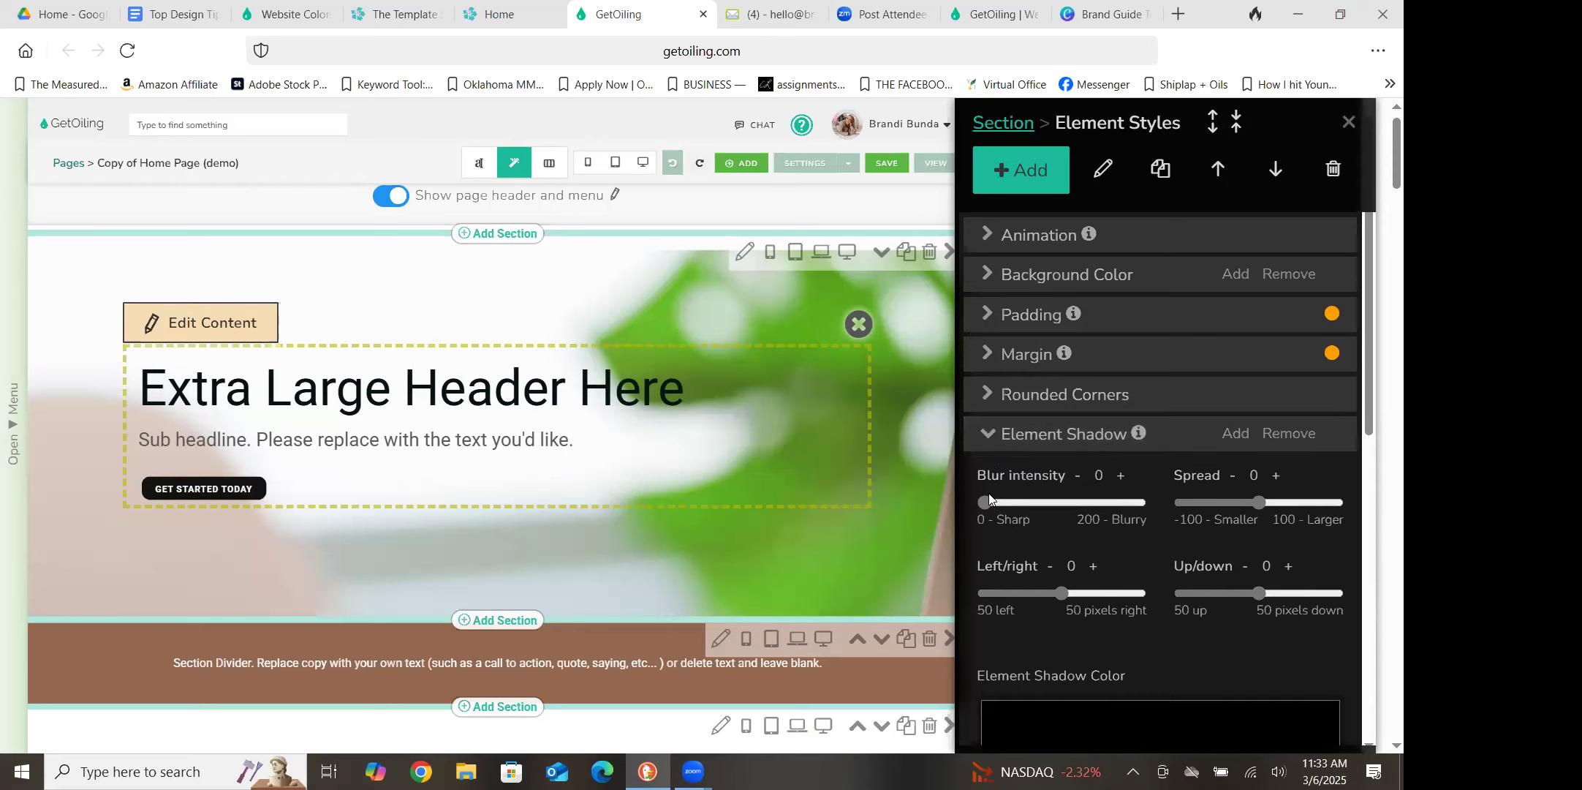
pyautogui.click(985, 438)
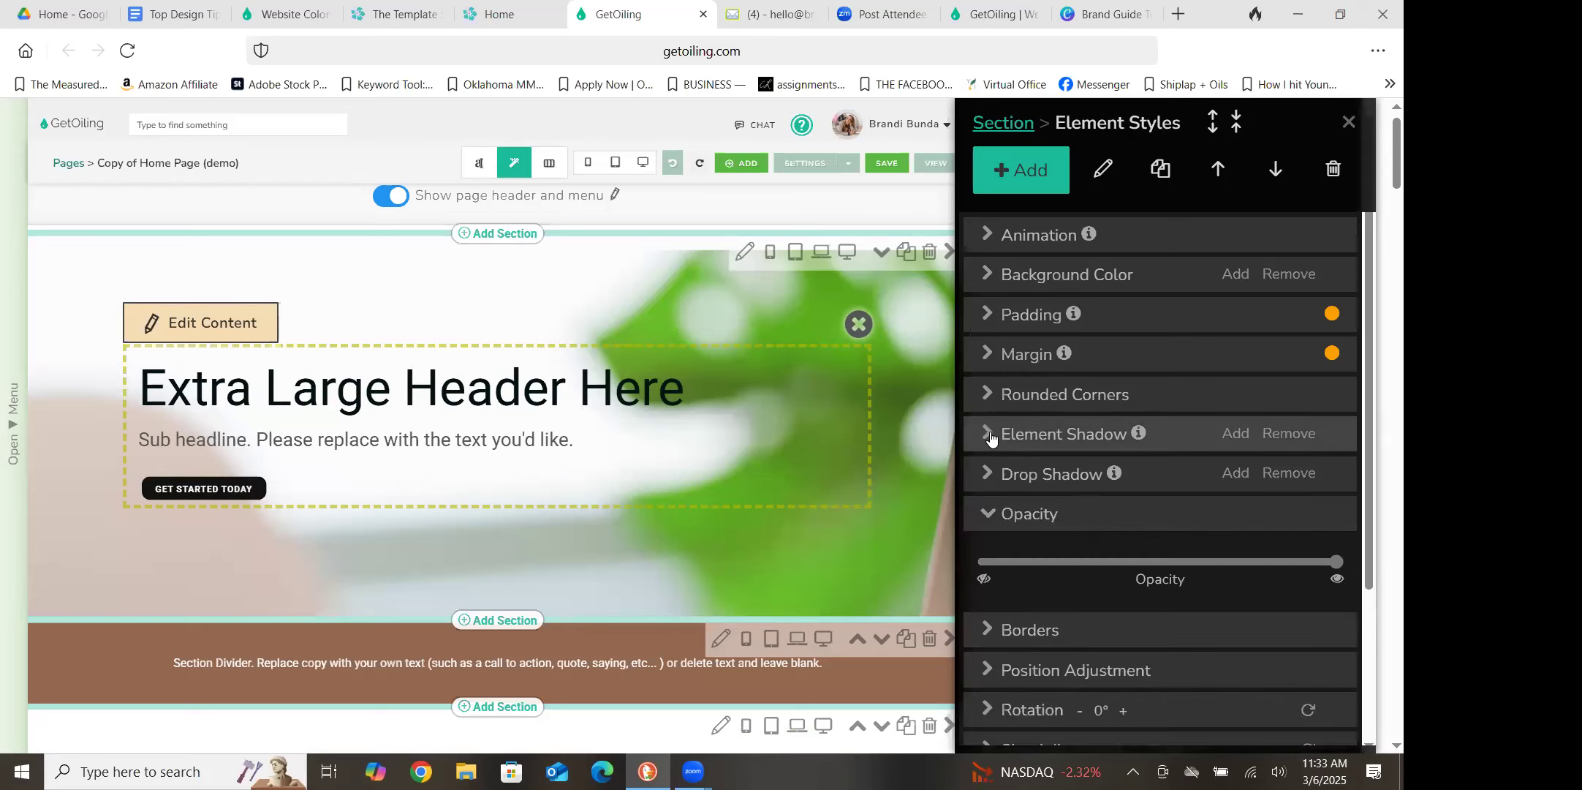
pyautogui.click(991, 436)
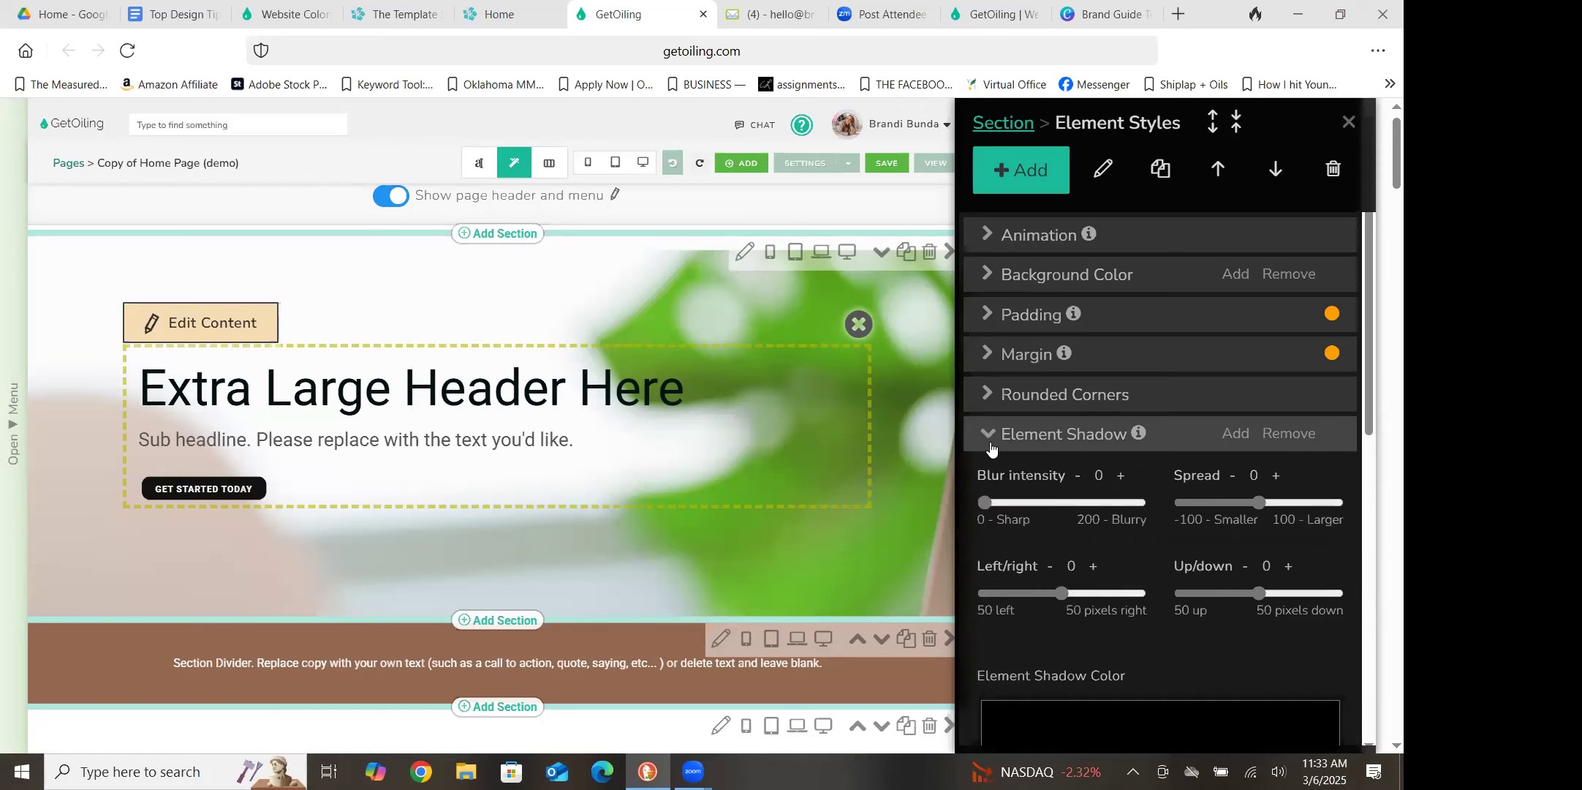
# Give the header text block a mostly opaque white background that lets the photo show through slightly
pyautogui.click(990, 282)
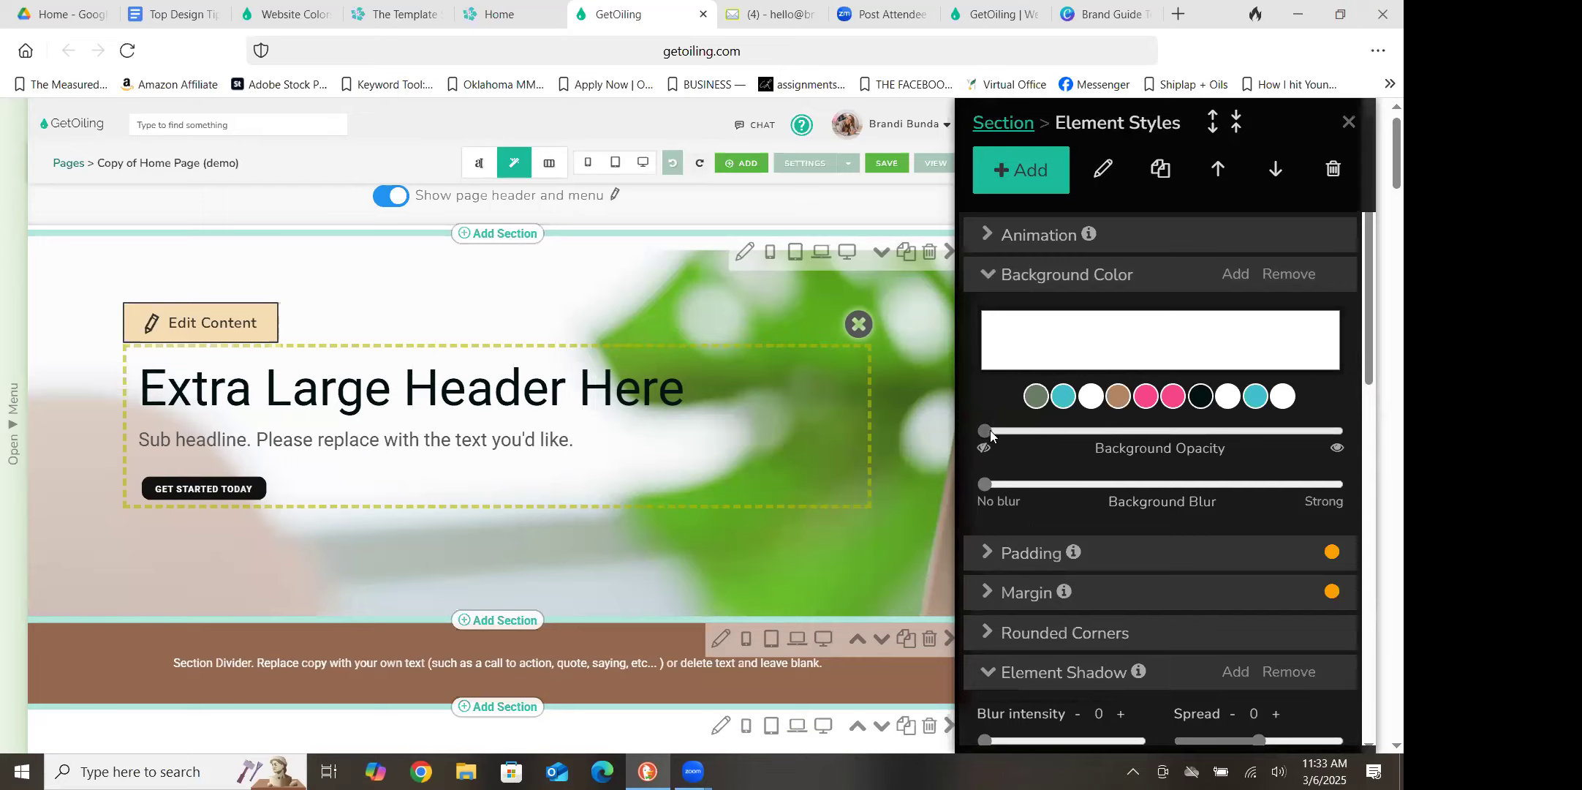
pyautogui.moveTo(983, 430); pyautogui.dragTo(1284, 430)
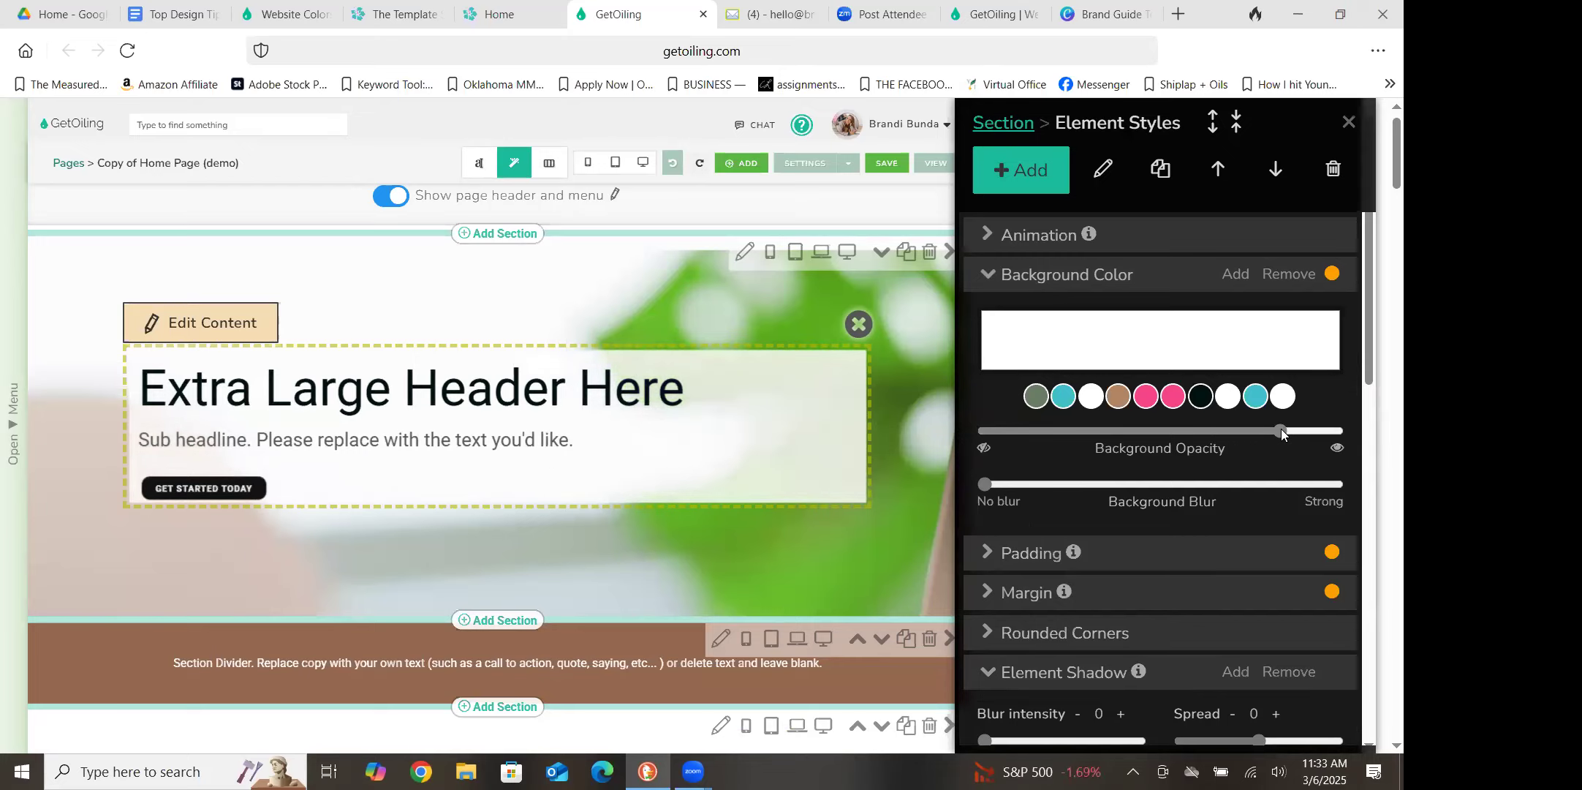
pyautogui.click(1345, 132)
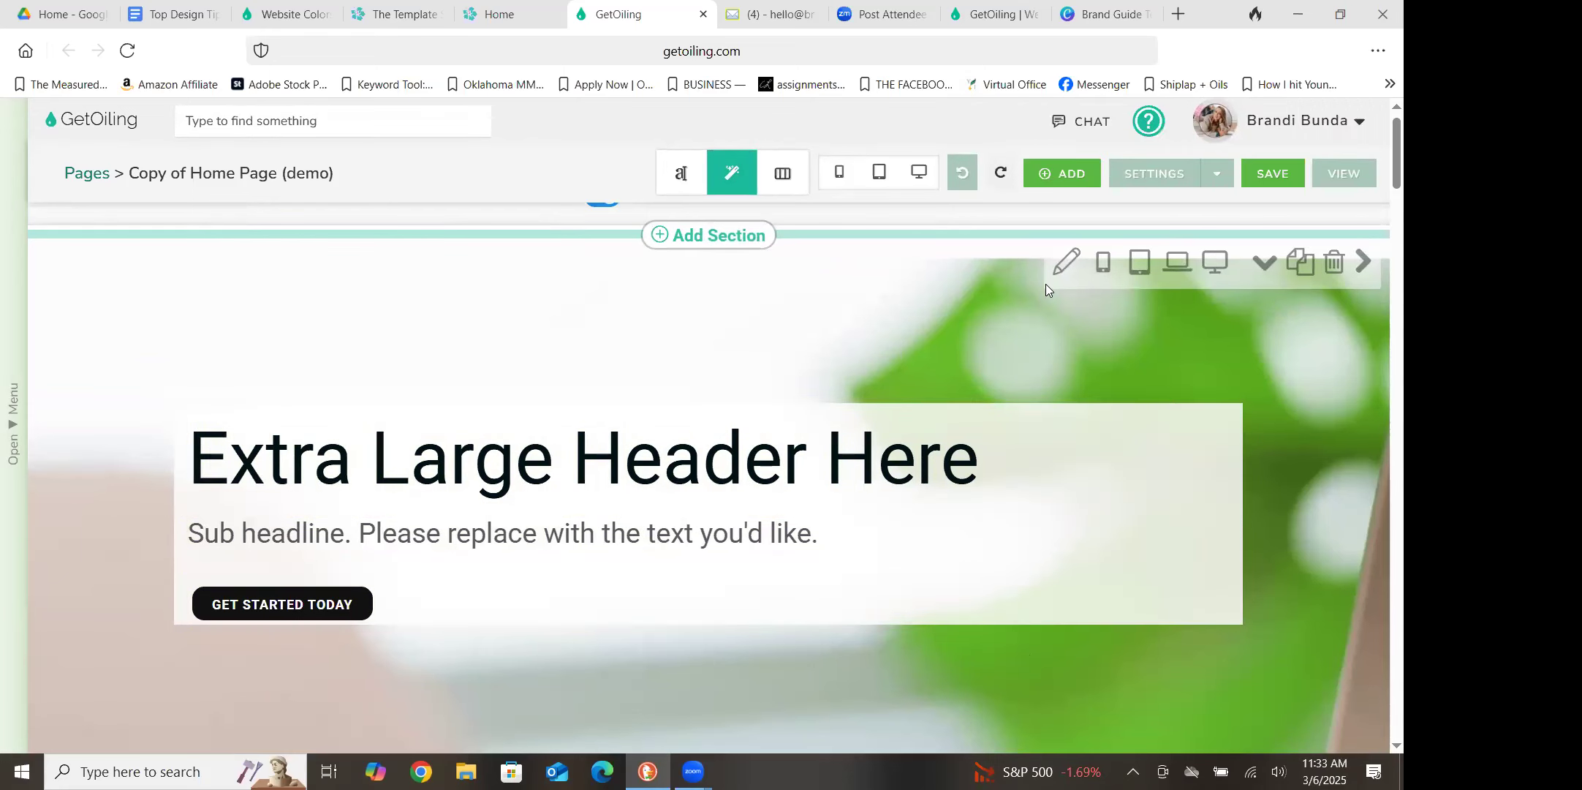
# Set the header text block's padding to 45 pixels at the top and 56 pixels at the bottom
pyautogui.click(1238, 510)
pyautogui.click(1238, 510)
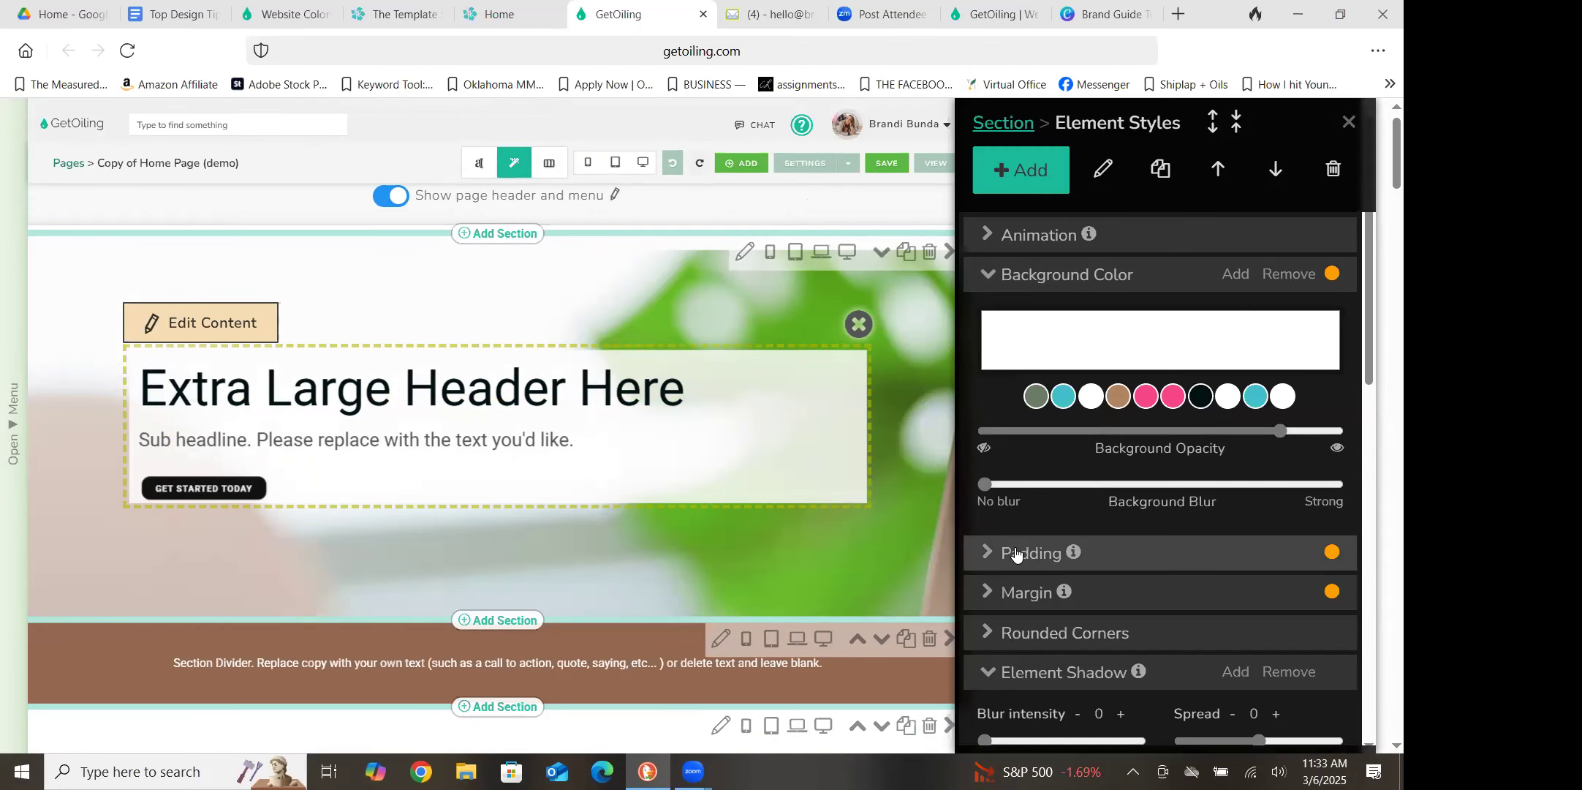
pyautogui.click(989, 552)
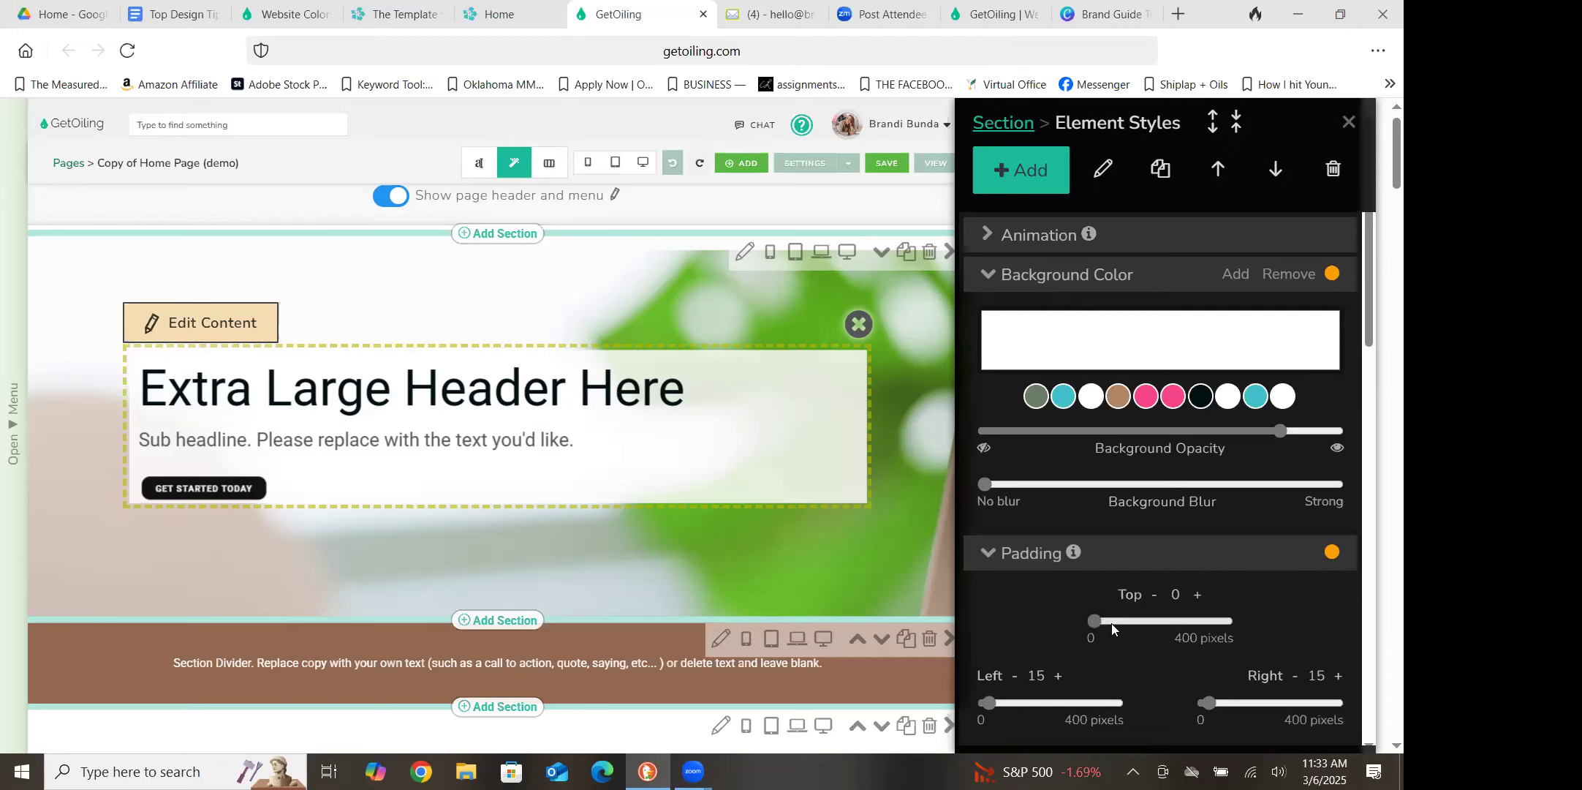
pyautogui.moveTo(1108, 622); pyautogui.dragTo(1108, 621)
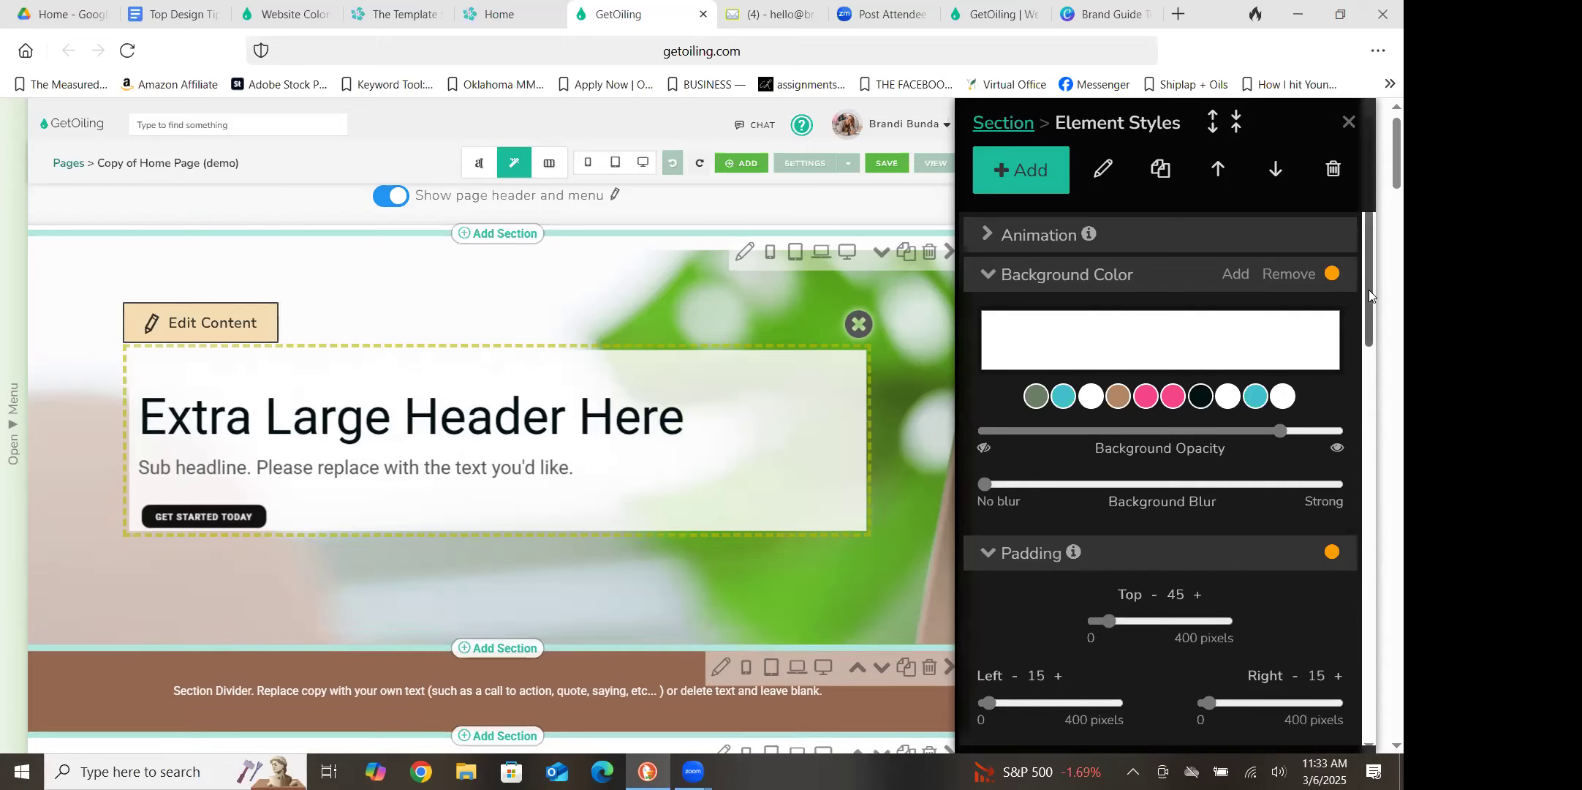
pyautogui.moveTo(1368, 289); pyautogui.dragTo(1369, 362)
pyautogui.moveTo(1096, 578); pyautogui.dragTo(1113, 581)
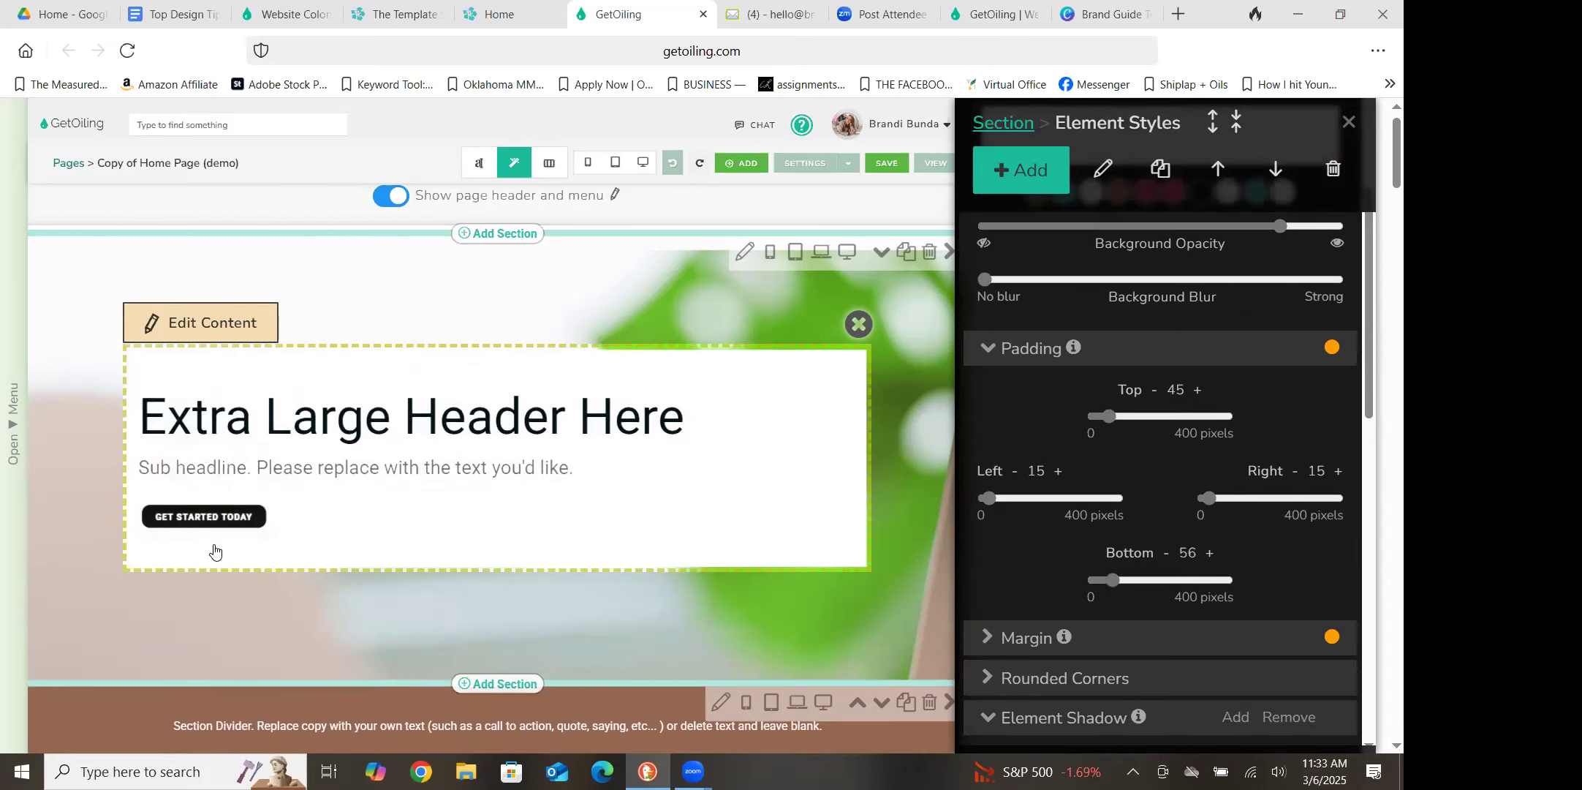
pyautogui.click(1349, 121)
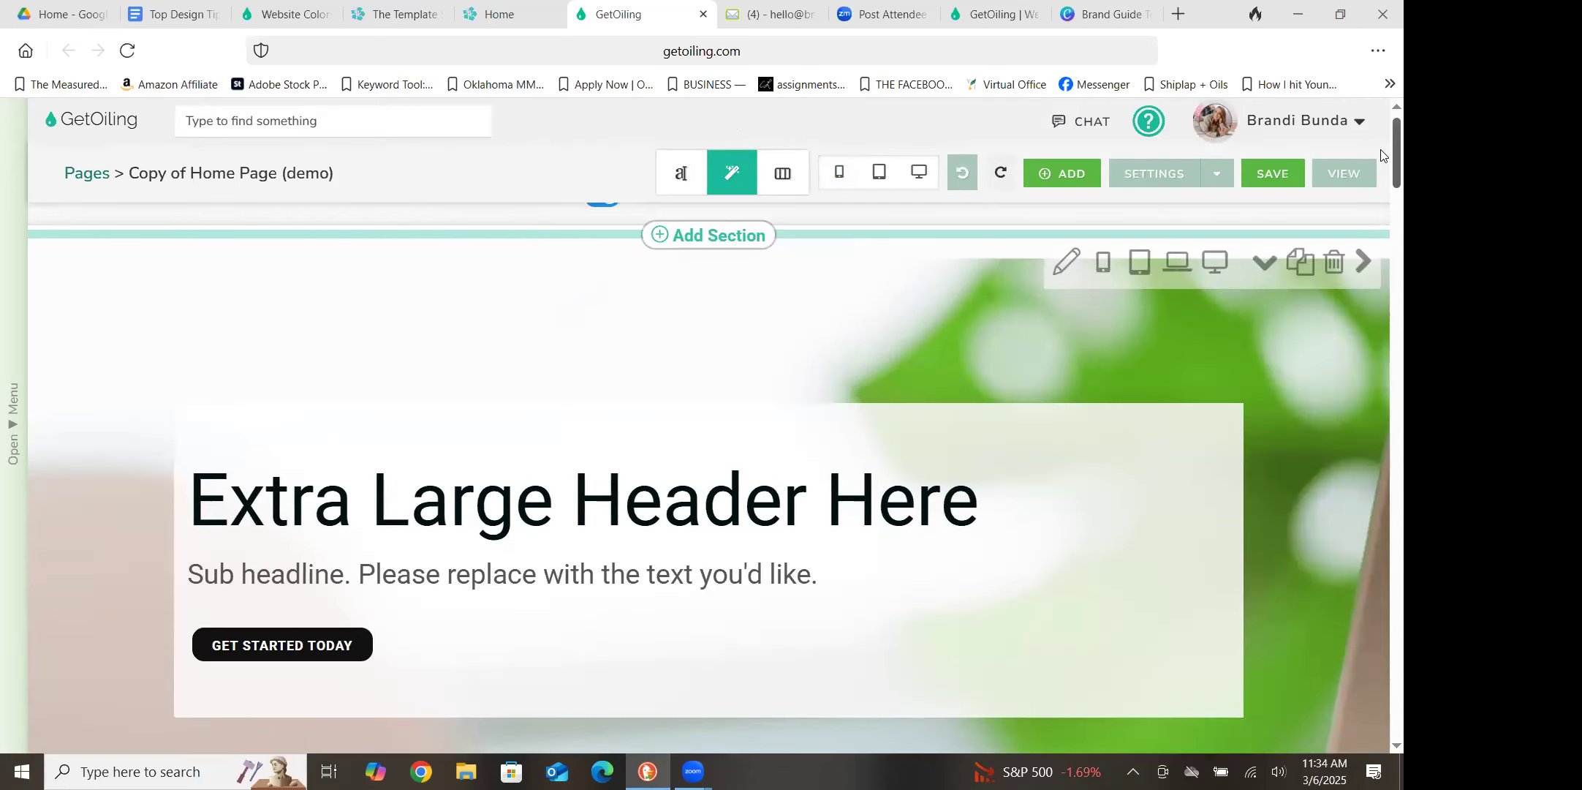
# Switch to text editing and set the background color of the section divider below the header to pink, after trying turquoise
pyautogui.scroll(-3, 1381, 155)
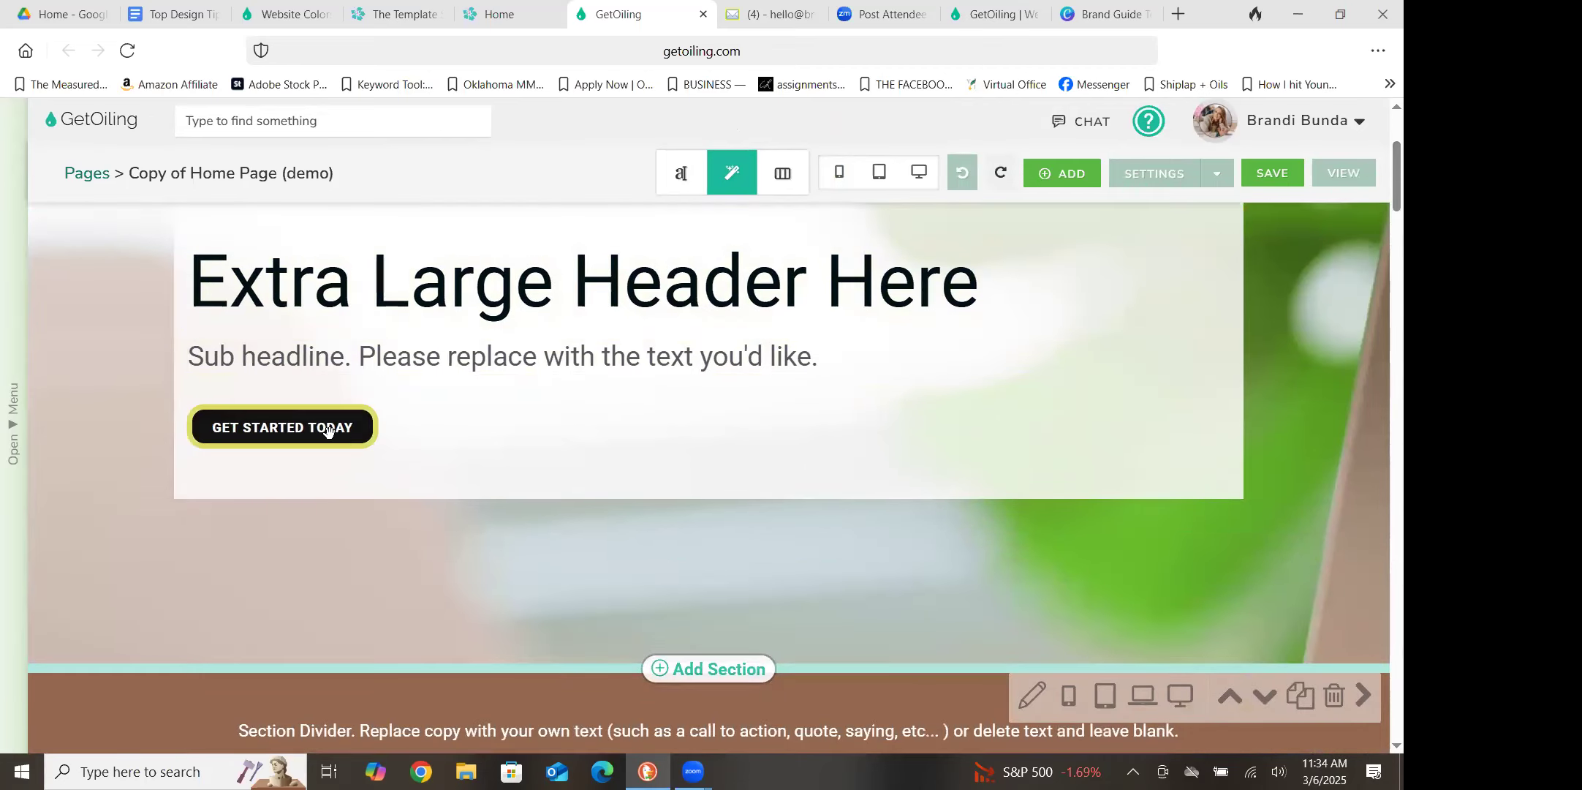
pyautogui.scroll(-5, 1380, 193)
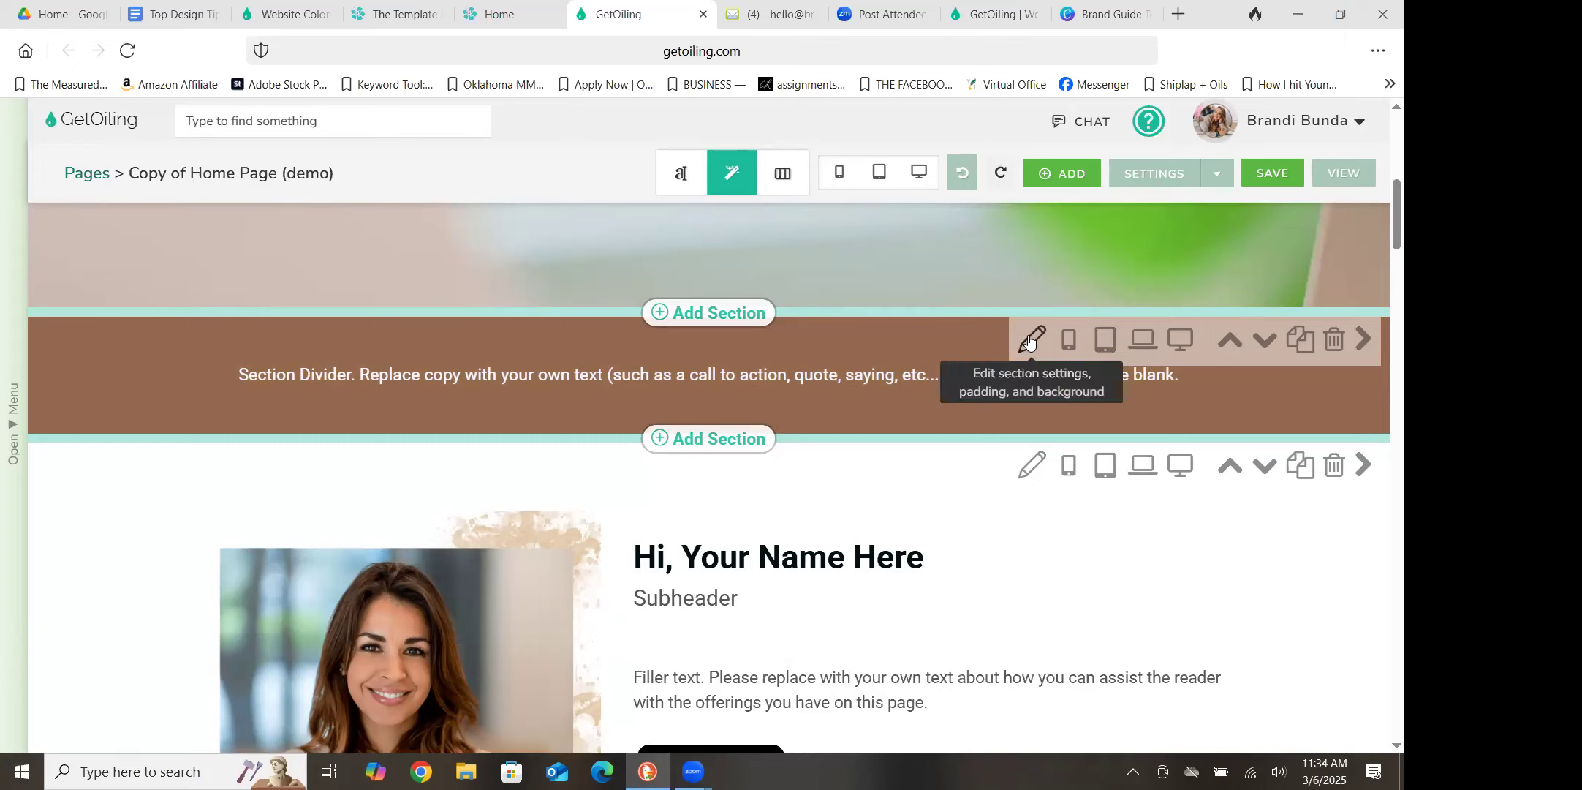
pyautogui.click(682, 174)
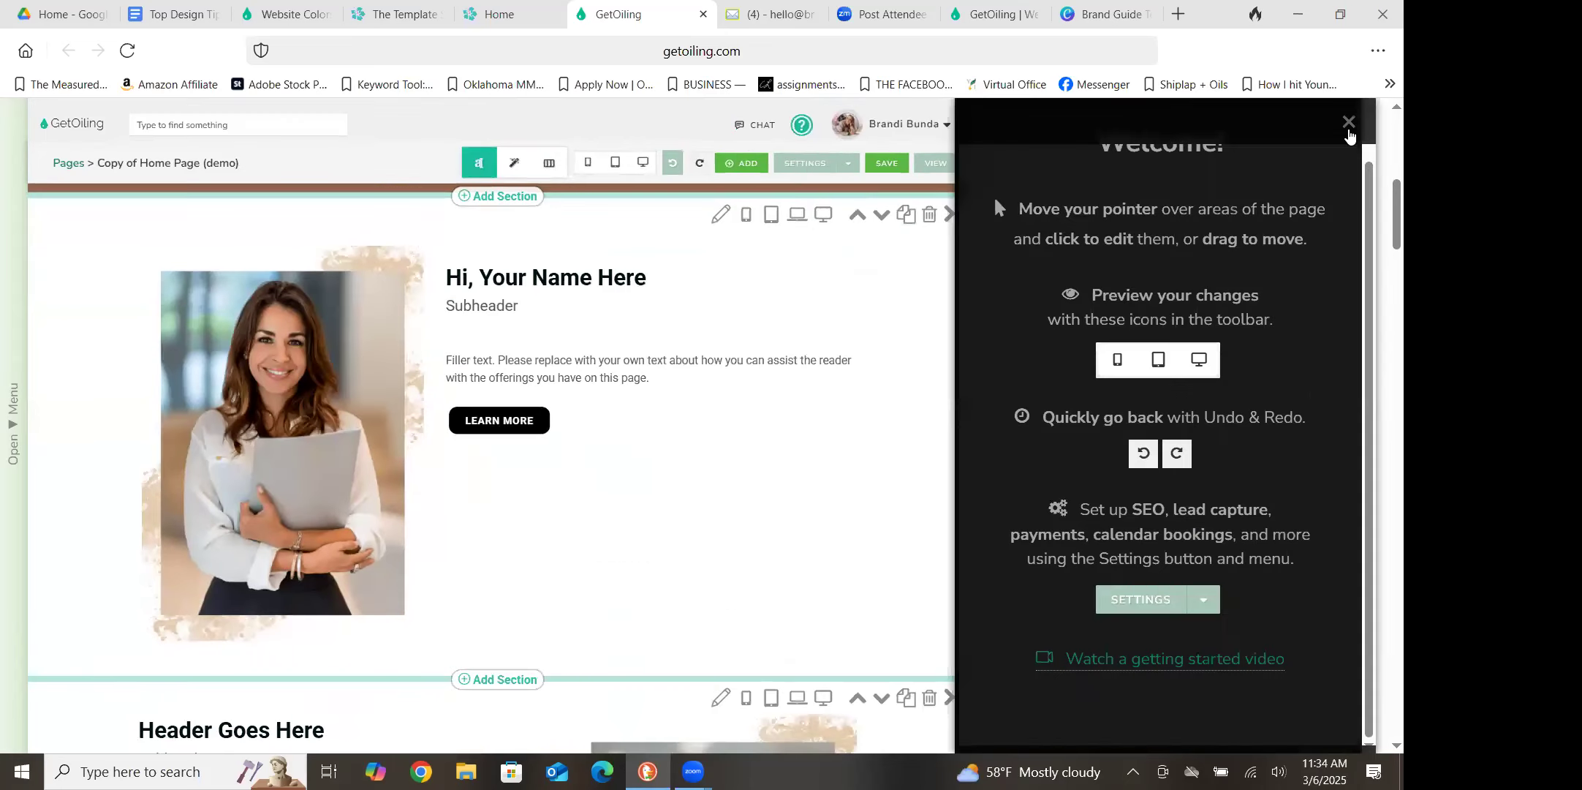
pyautogui.click(1349, 123)
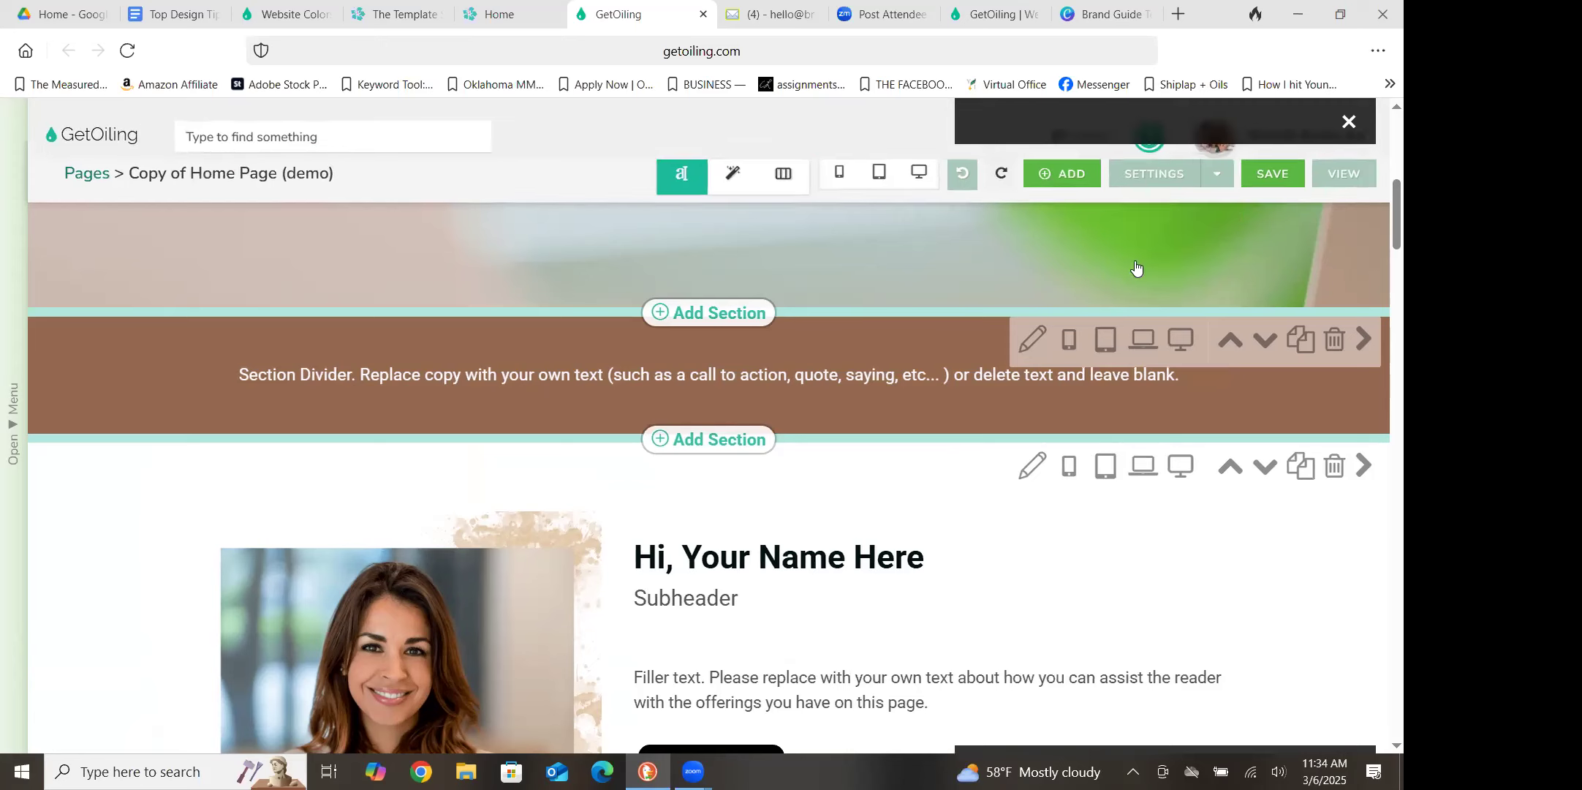
pyautogui.click(1030, 341)
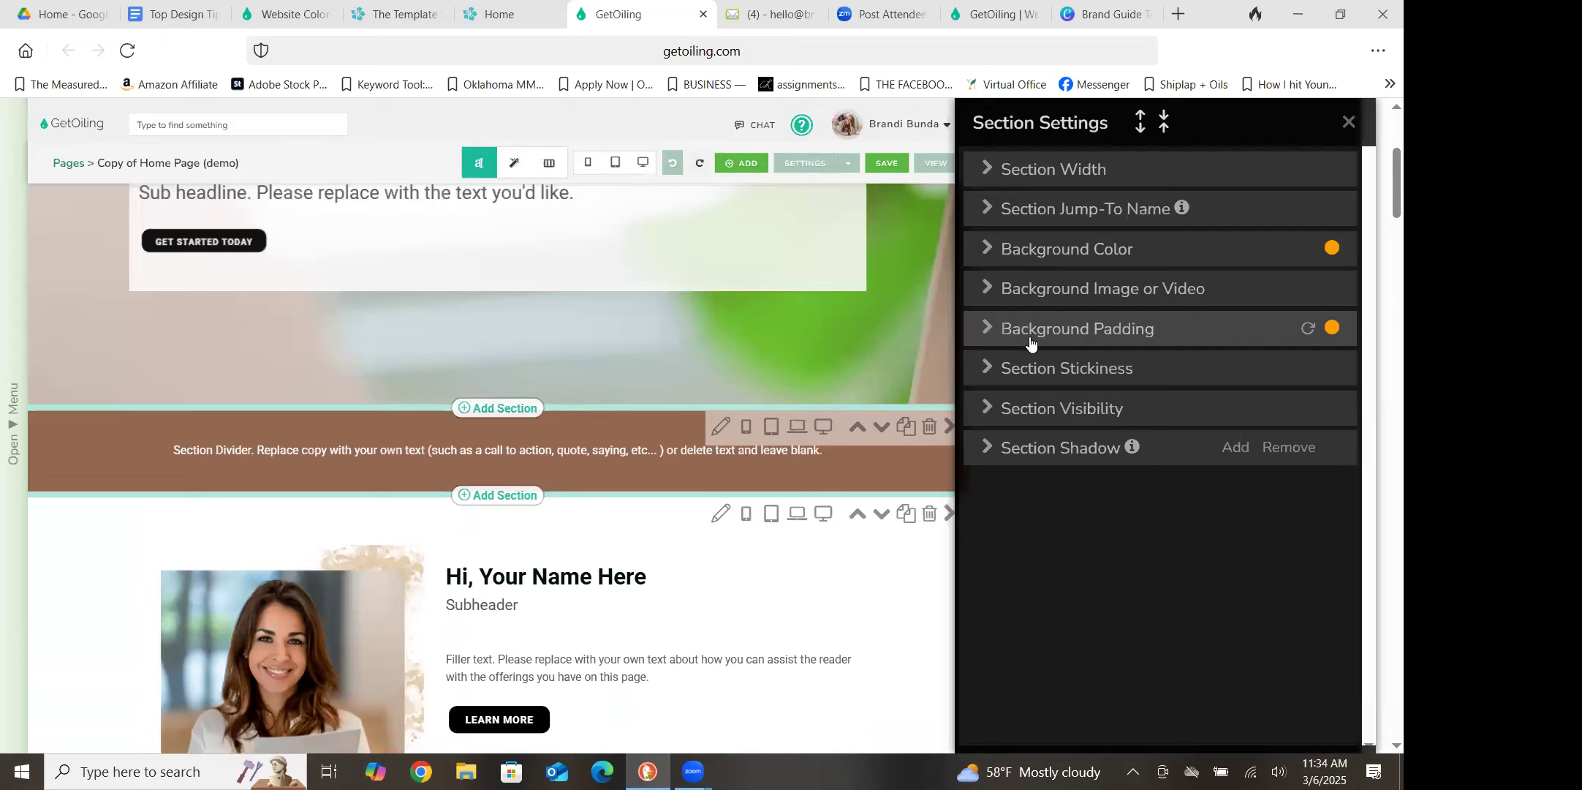
pyautogui.click(1048, 256)
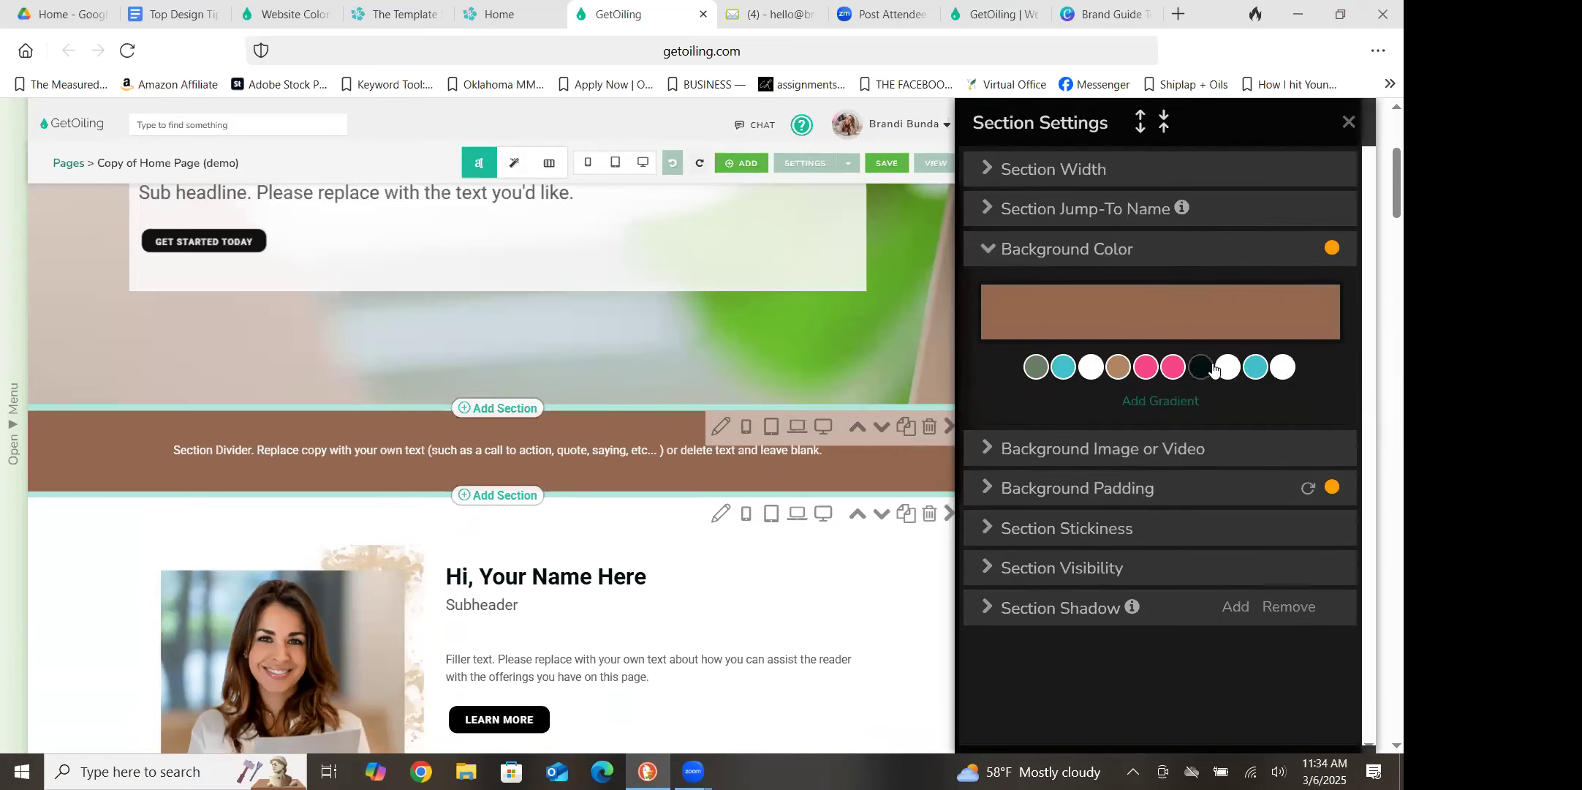
pyautogui.click(1257, 373)
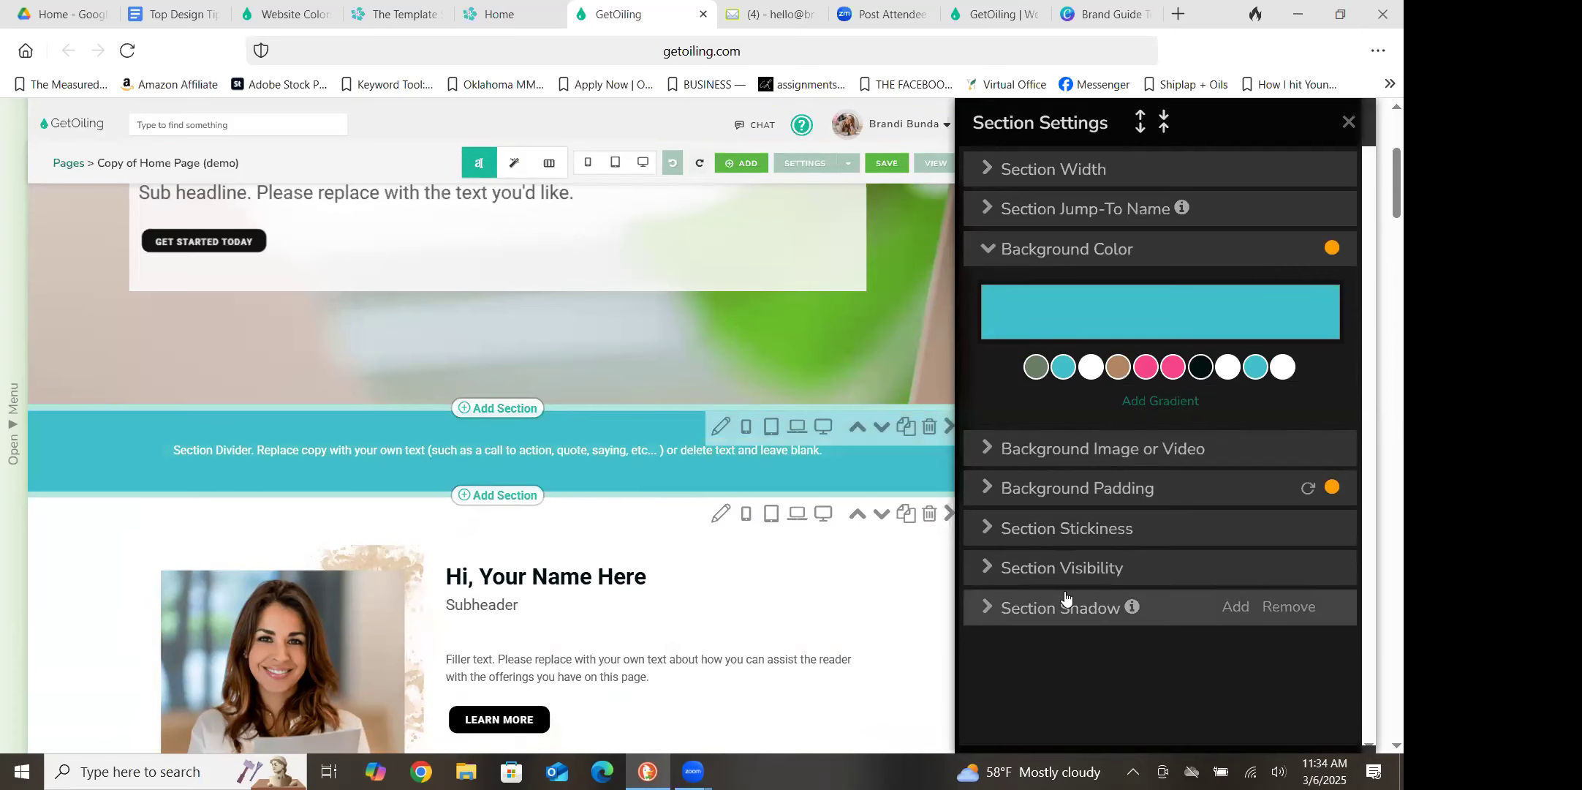
pyautogui.click(1148, 370)
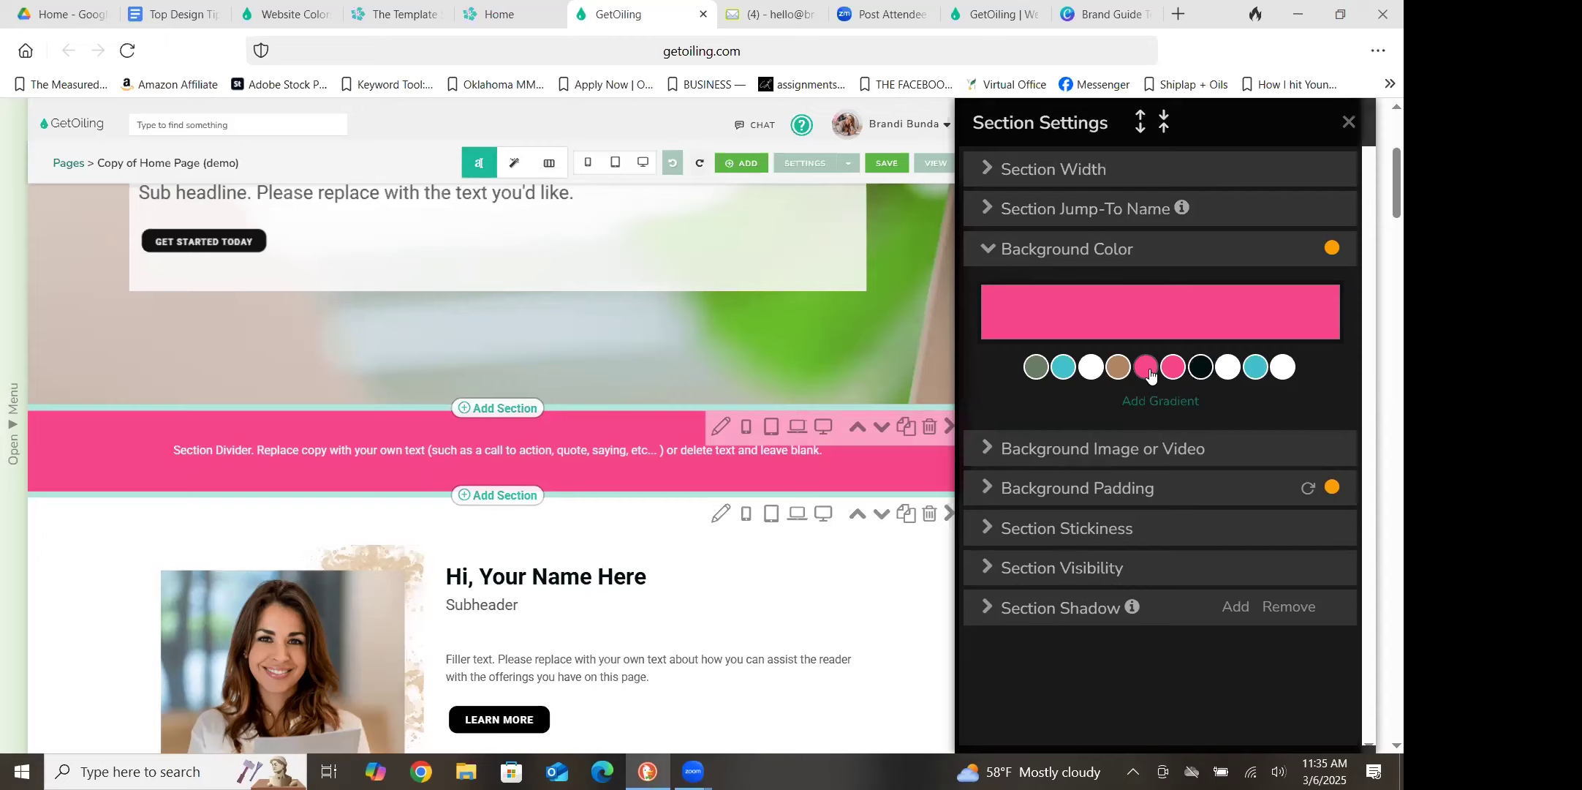
pyautogui.click(1349, 123)
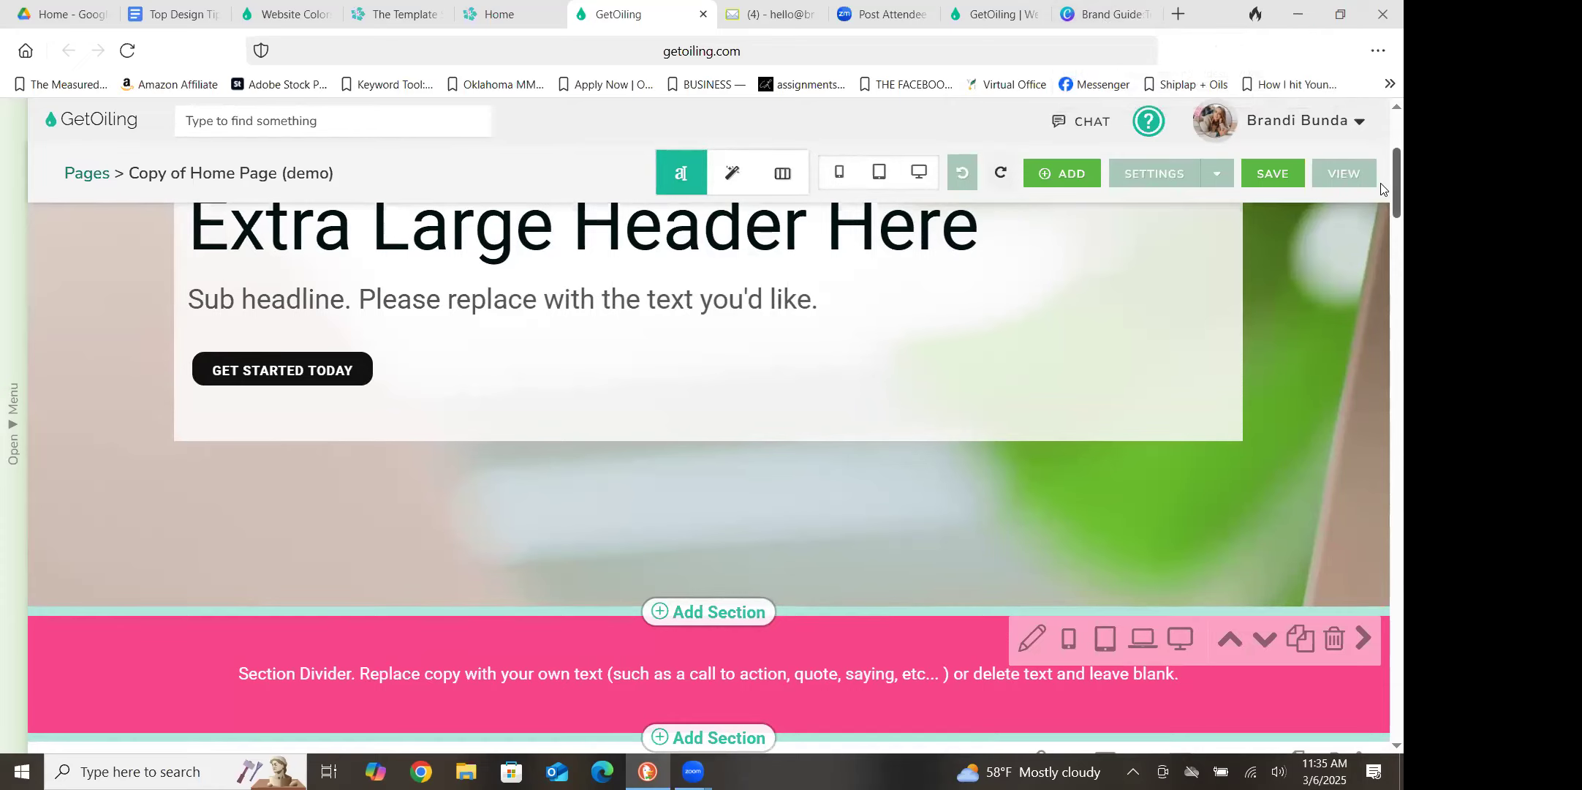
# Increase the pink section divider's background padding to 139 pixels at the top and 299 pixels at the bottom
pyautogui.scroll(-4, 1380, 208)
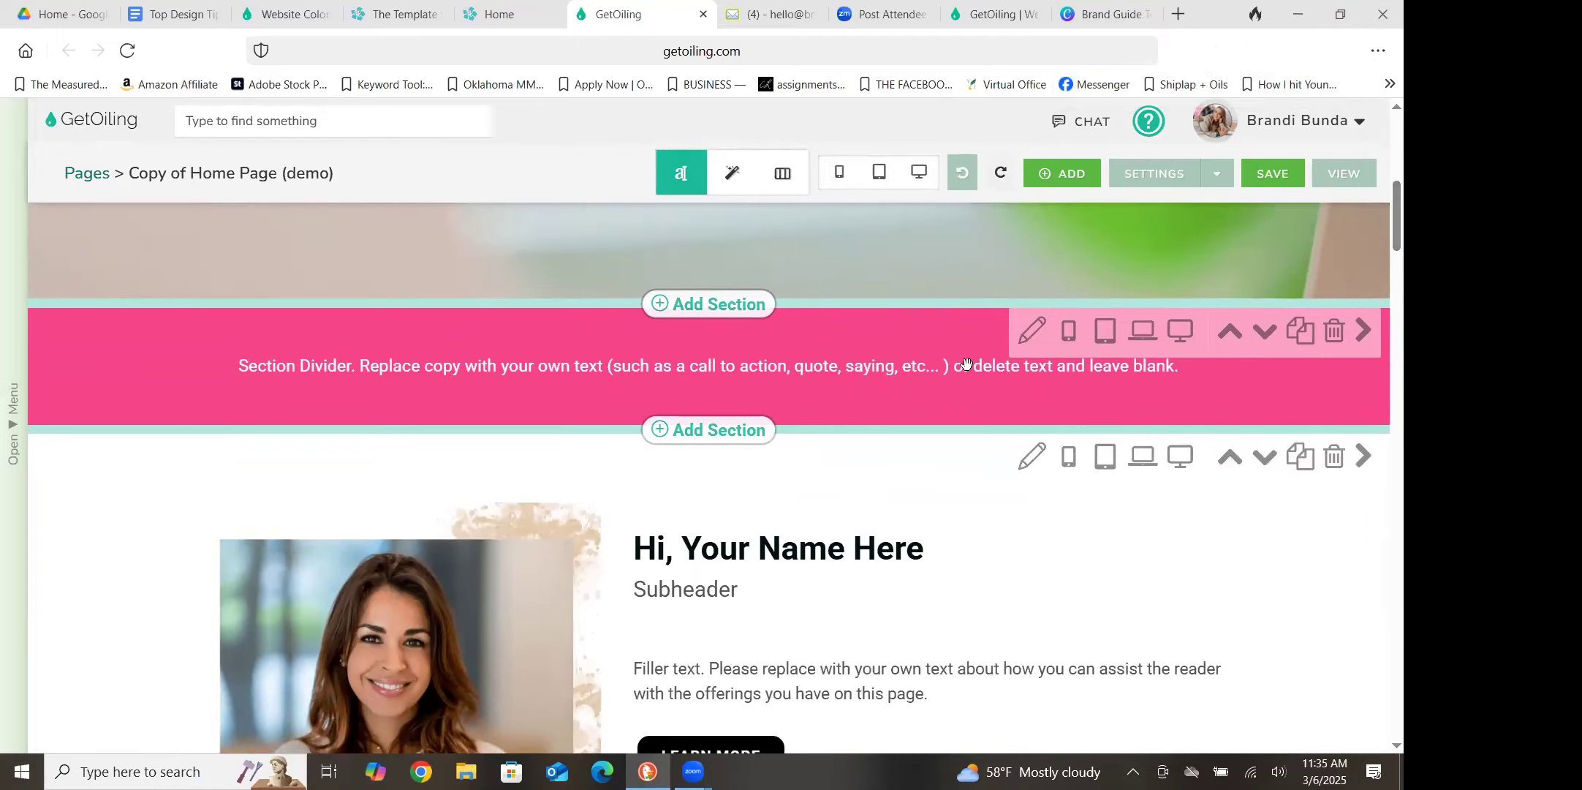
pyautogui.click(1030, 331)
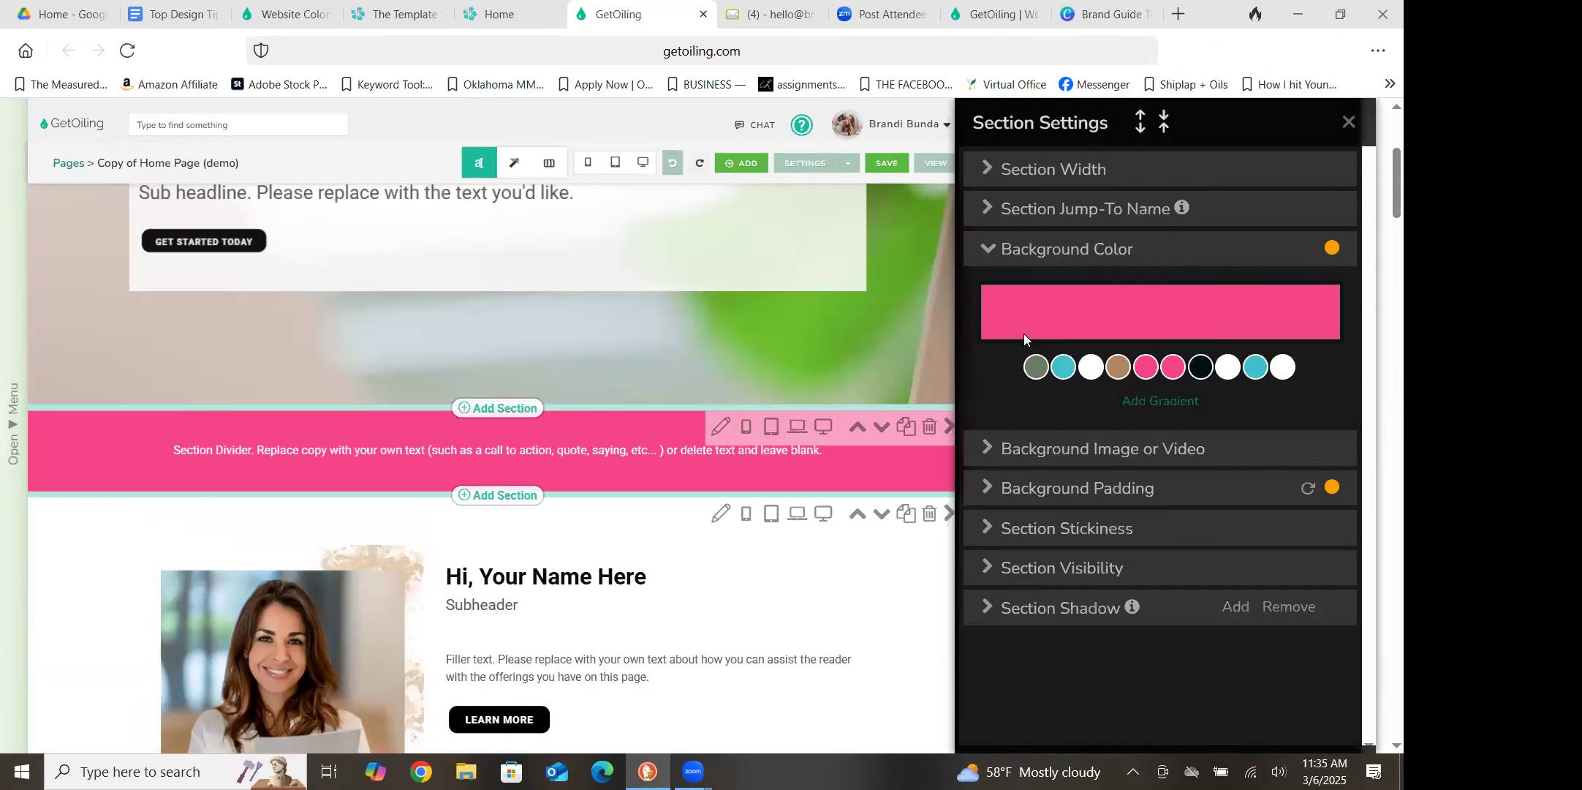
pyautogui.click(989, 251)
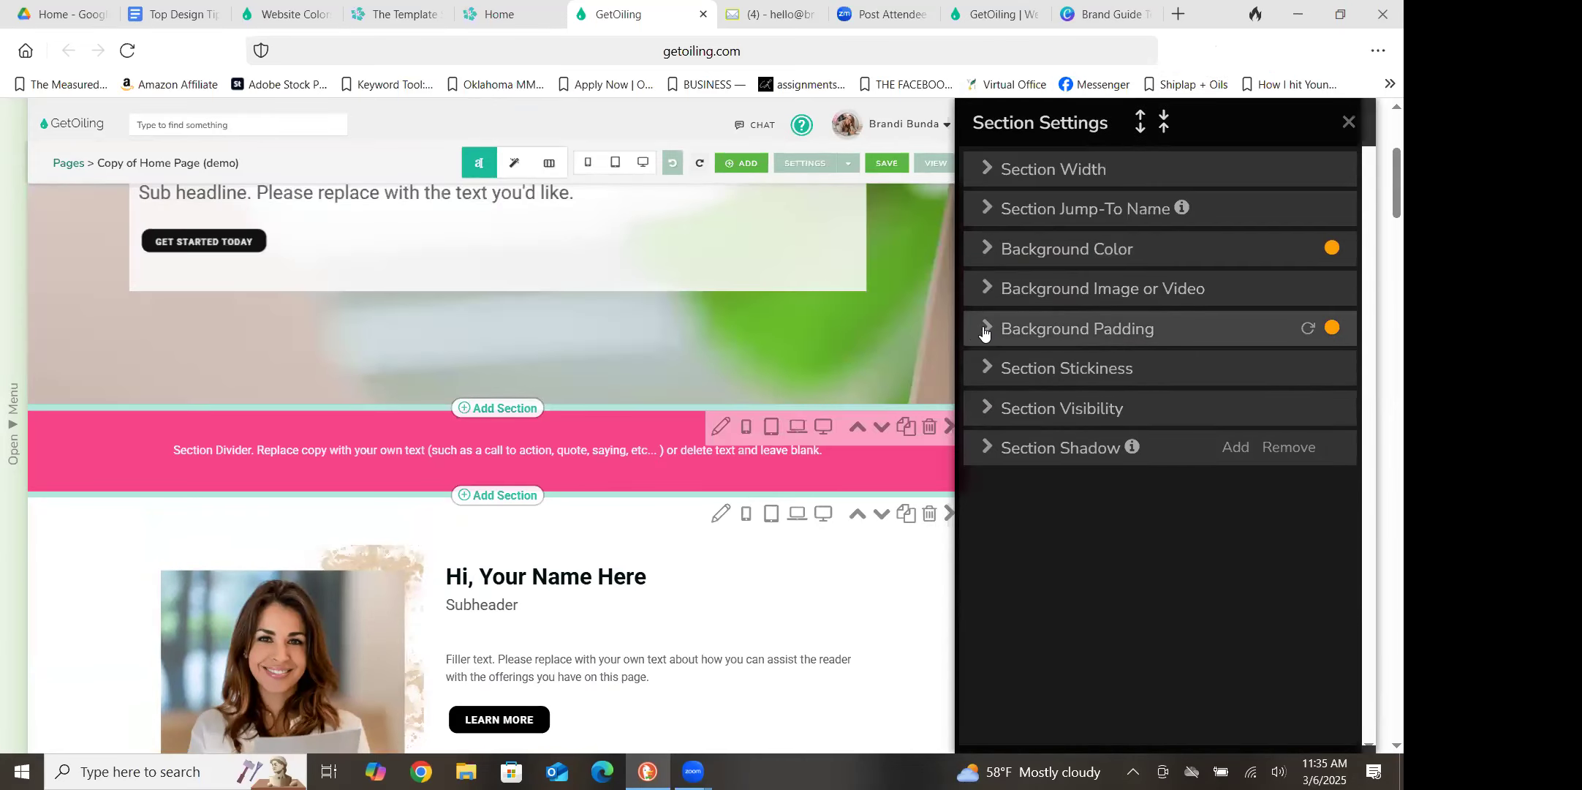
pyautogui.click(983, 331)
pyautogui.moveTo(1004, 396)
pyautogui.mouseDown()
pyautogui.moveTo(1060, 397)
pyautogui.moveTo(995, 395)
pyautogui.moveTo(1009, 390)
pyautogui.mouseUp()
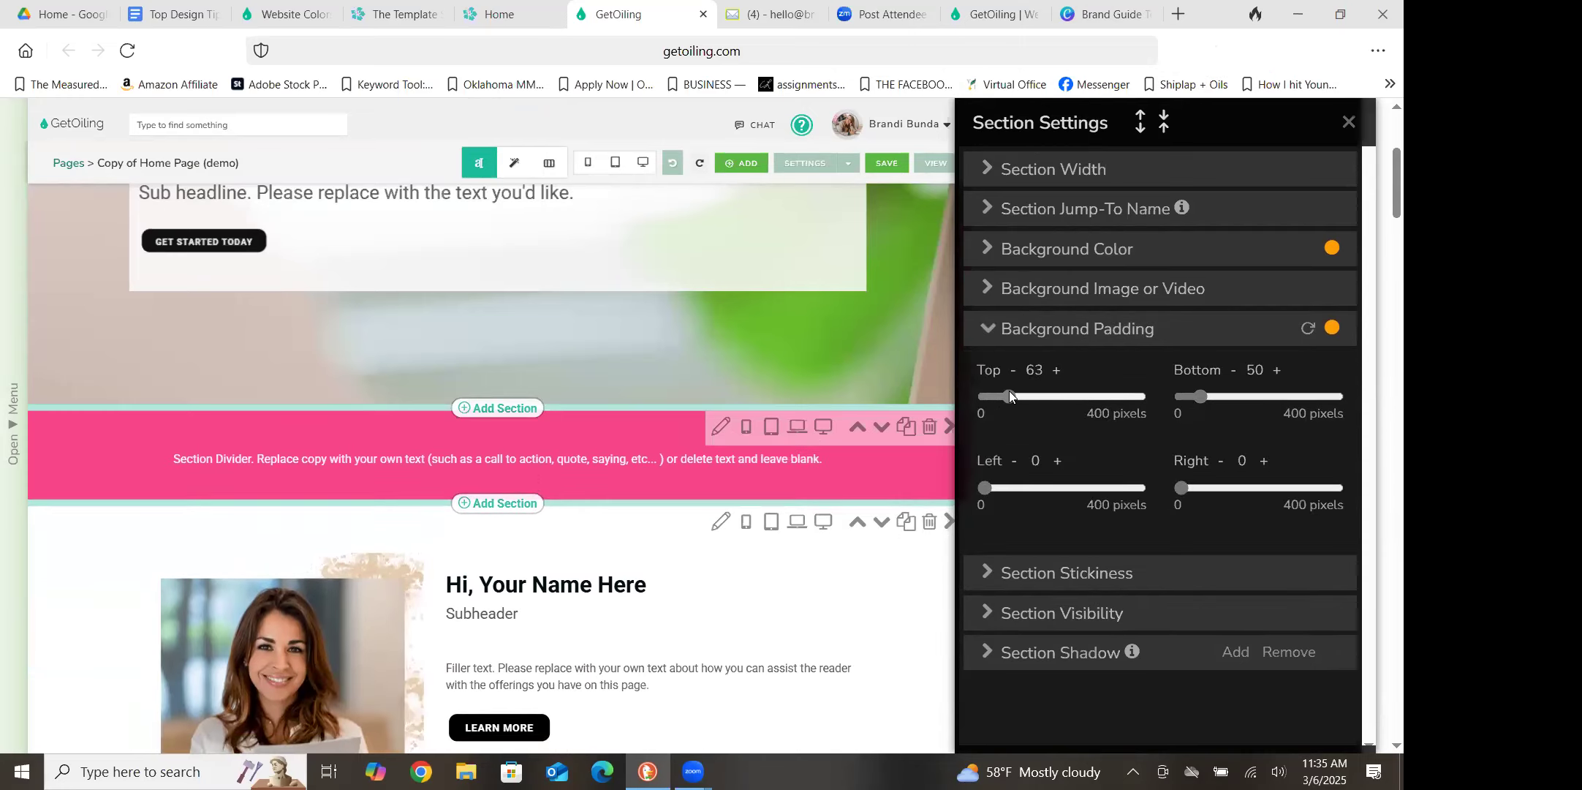
pyautogui.moveTo(1009, 396); pyautogui.dragTo(1039, 397)
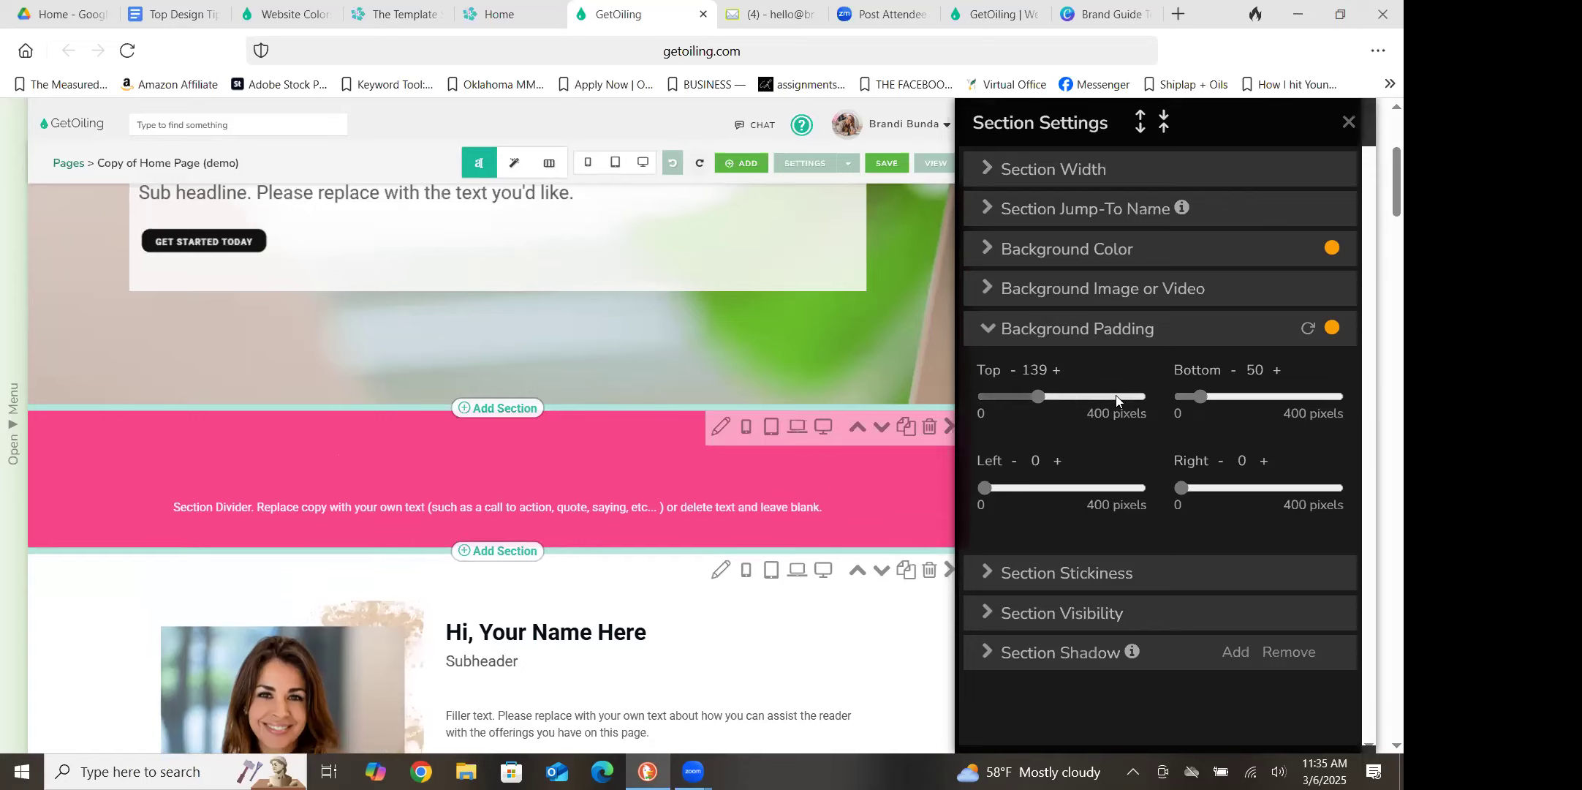
pyautogui.moveTo(1200, 397); pyautogui.dragTo(1296, 418)
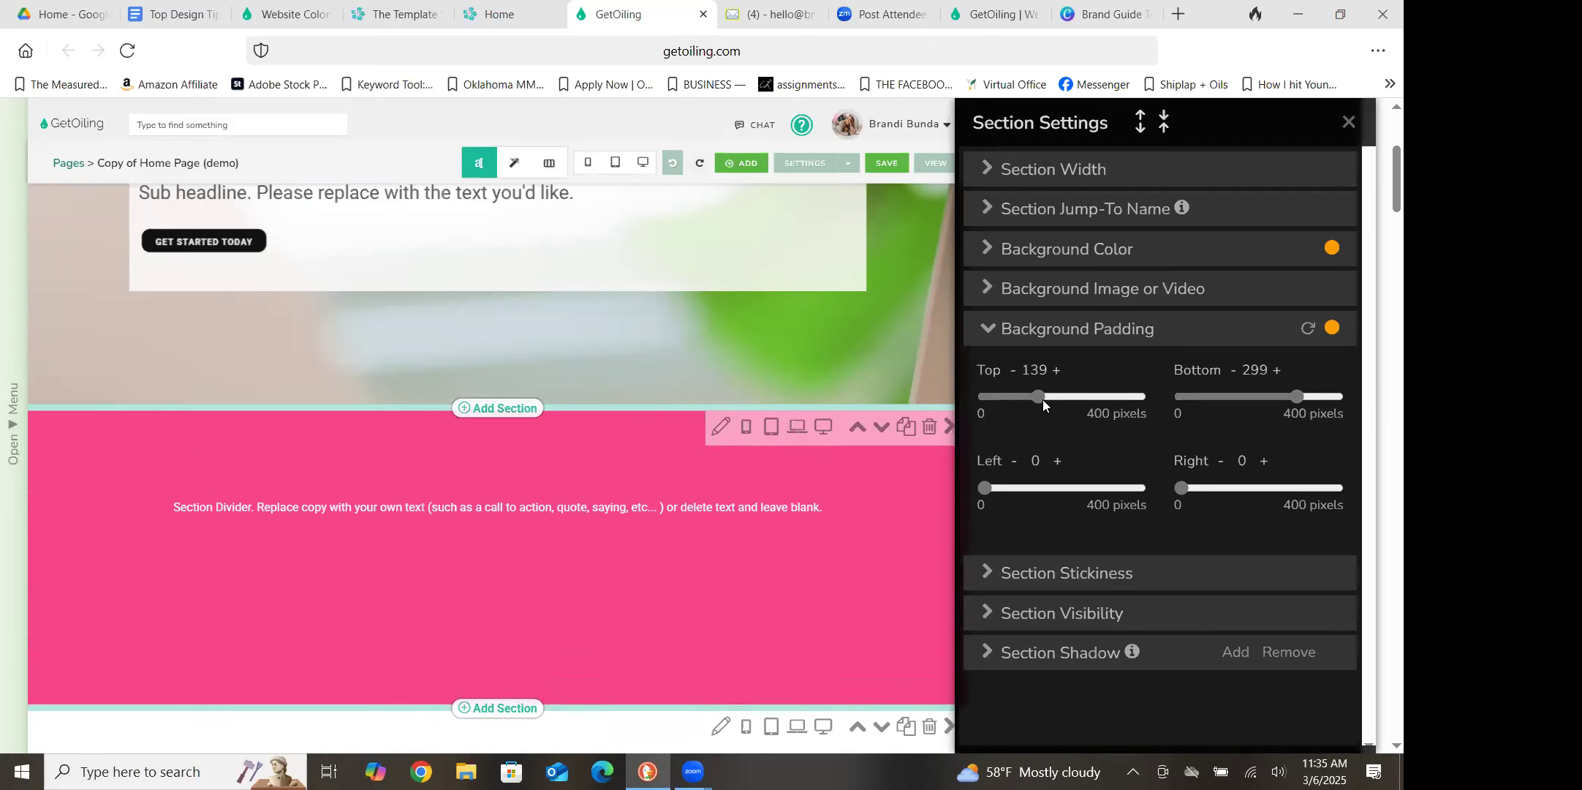
# Reduce the pink section divider's background padding to 37 pixels at the top and 63 pixels at the bottom
pyautogui.moveTo(1040, 397); pyautogui.dragTo(999, 384)
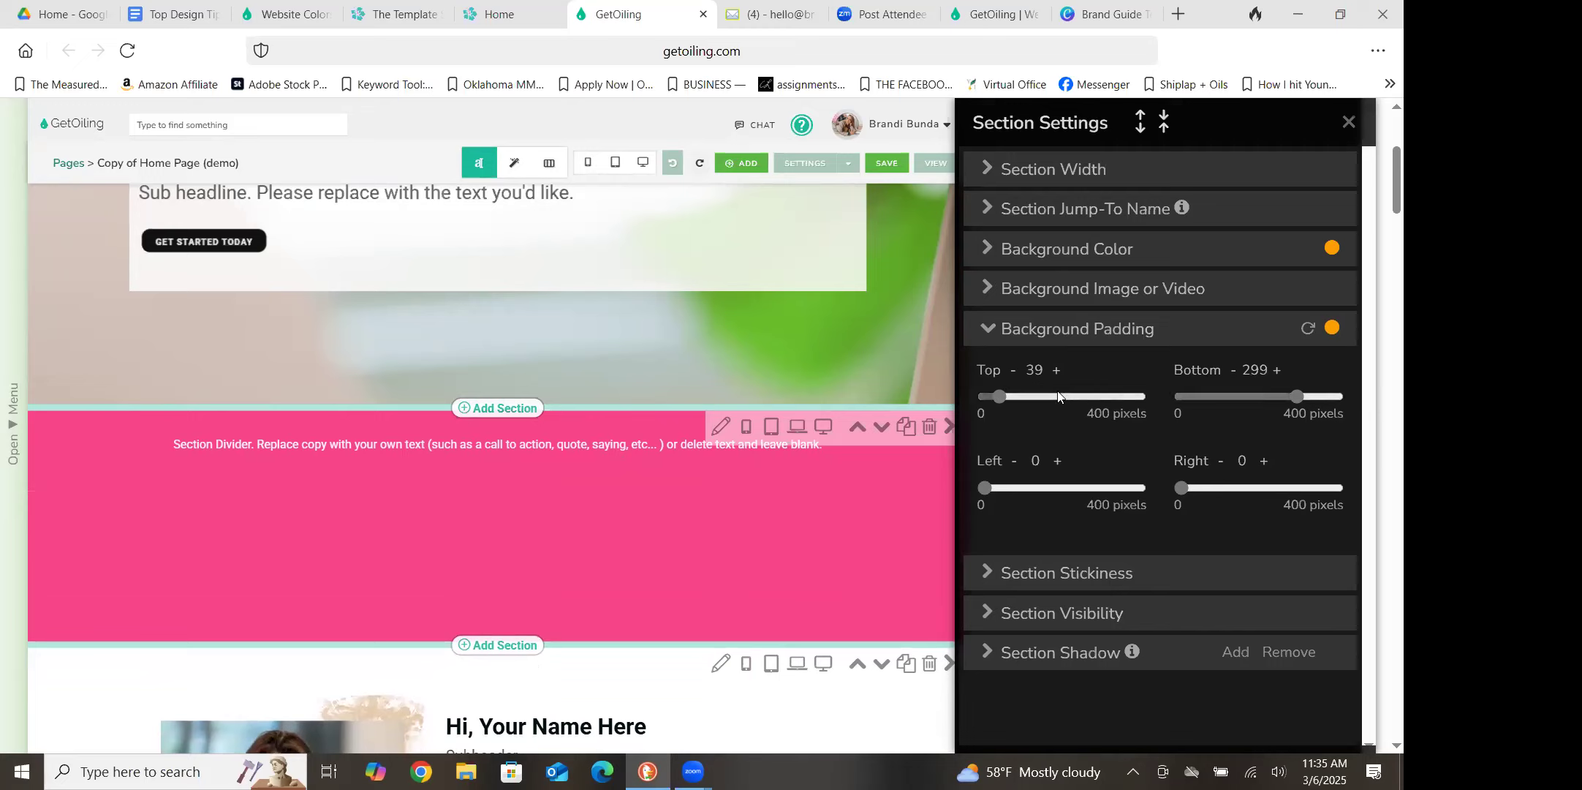
pyautogui.click(1015, 370)
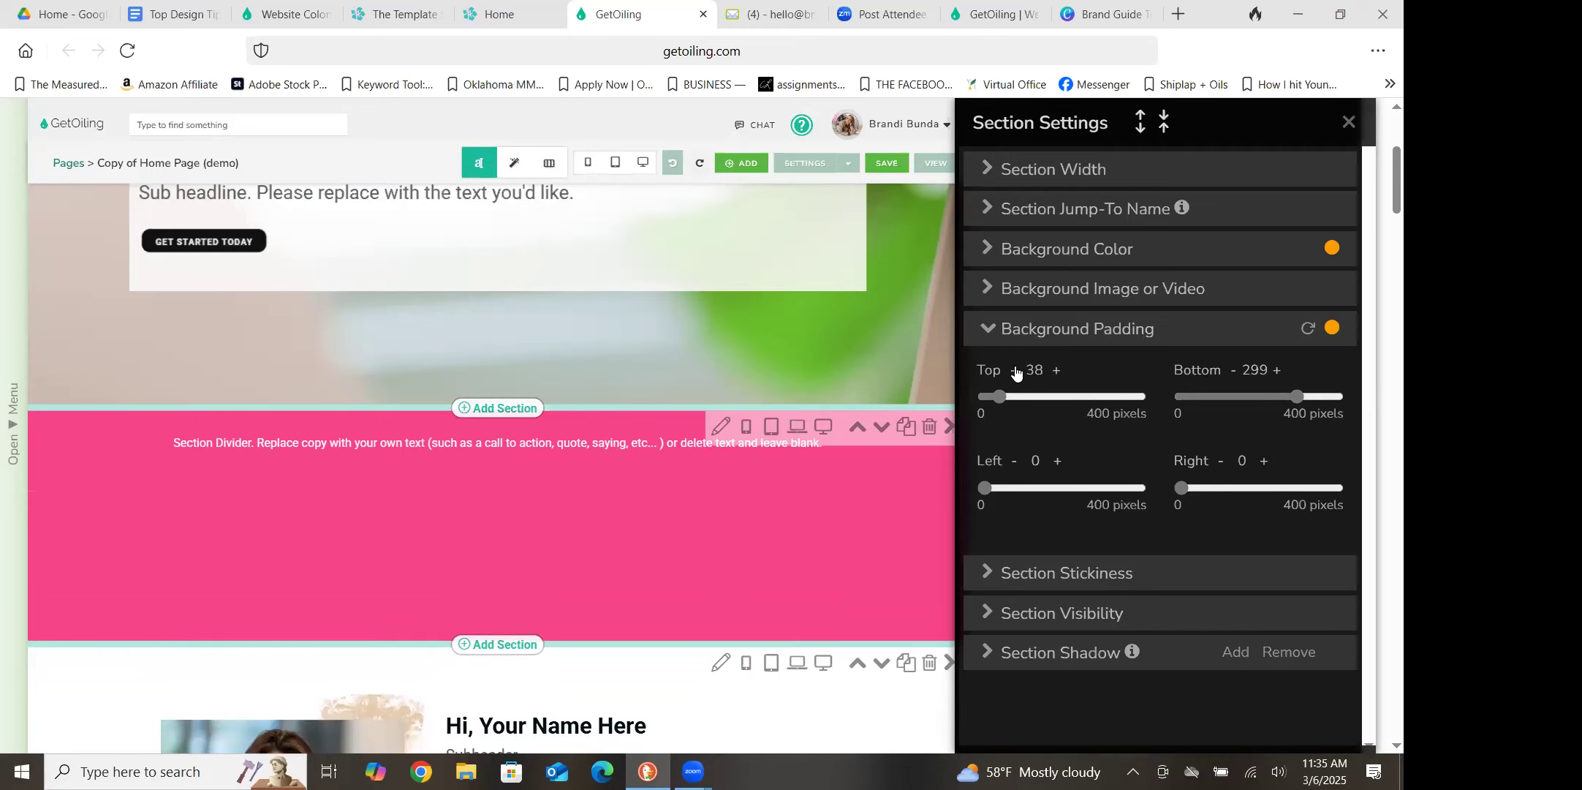
pyautogui.click(1016, 370)
pyautogui.moveTo(1294, 393); pyautogui.dragTo(1219, 393)
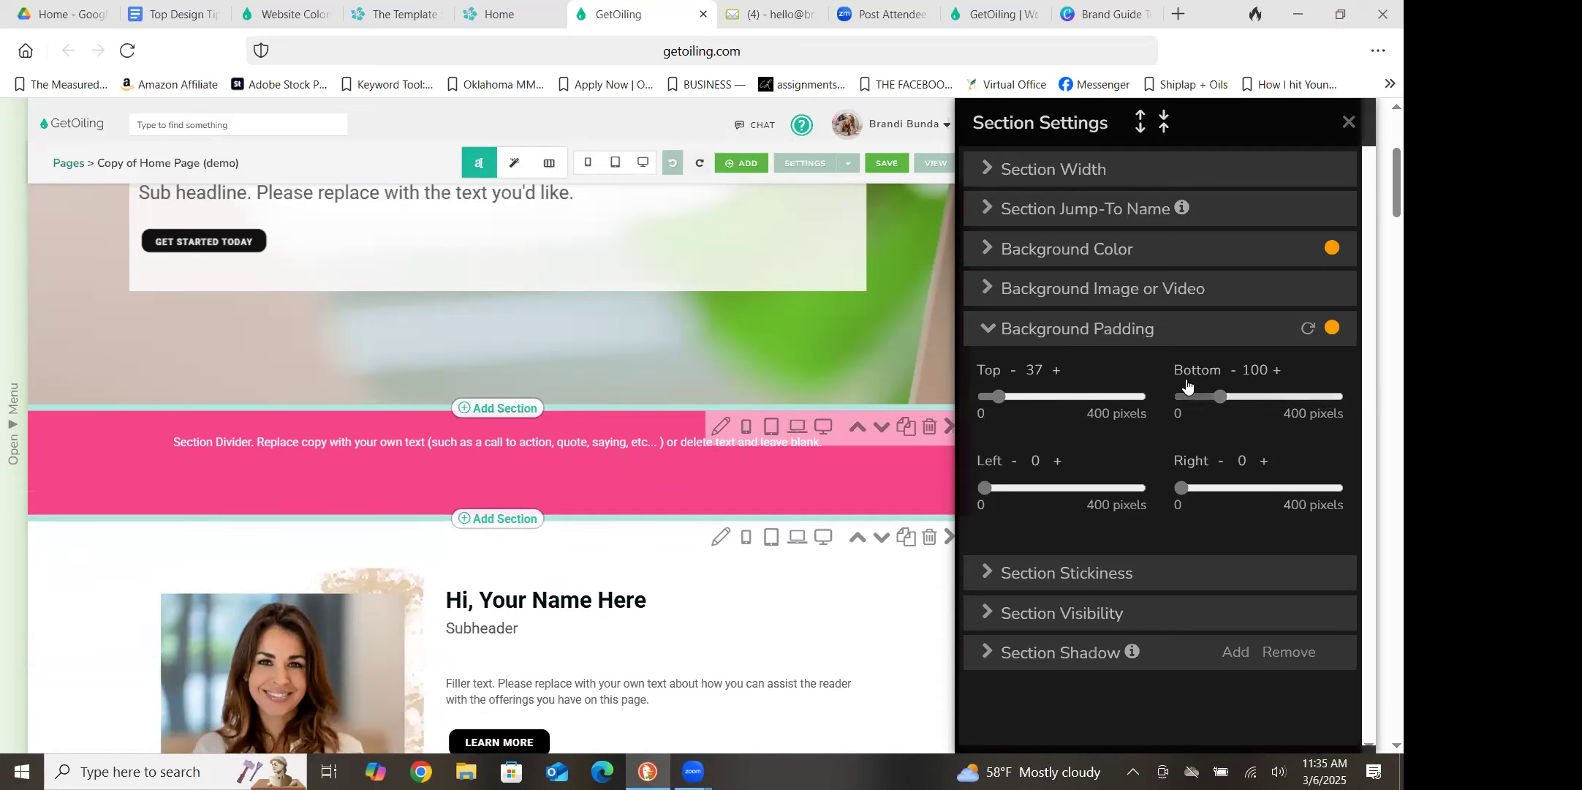
pyautogui.moveTo(1213, 397); pyautogui.dragTo(1203, 397)
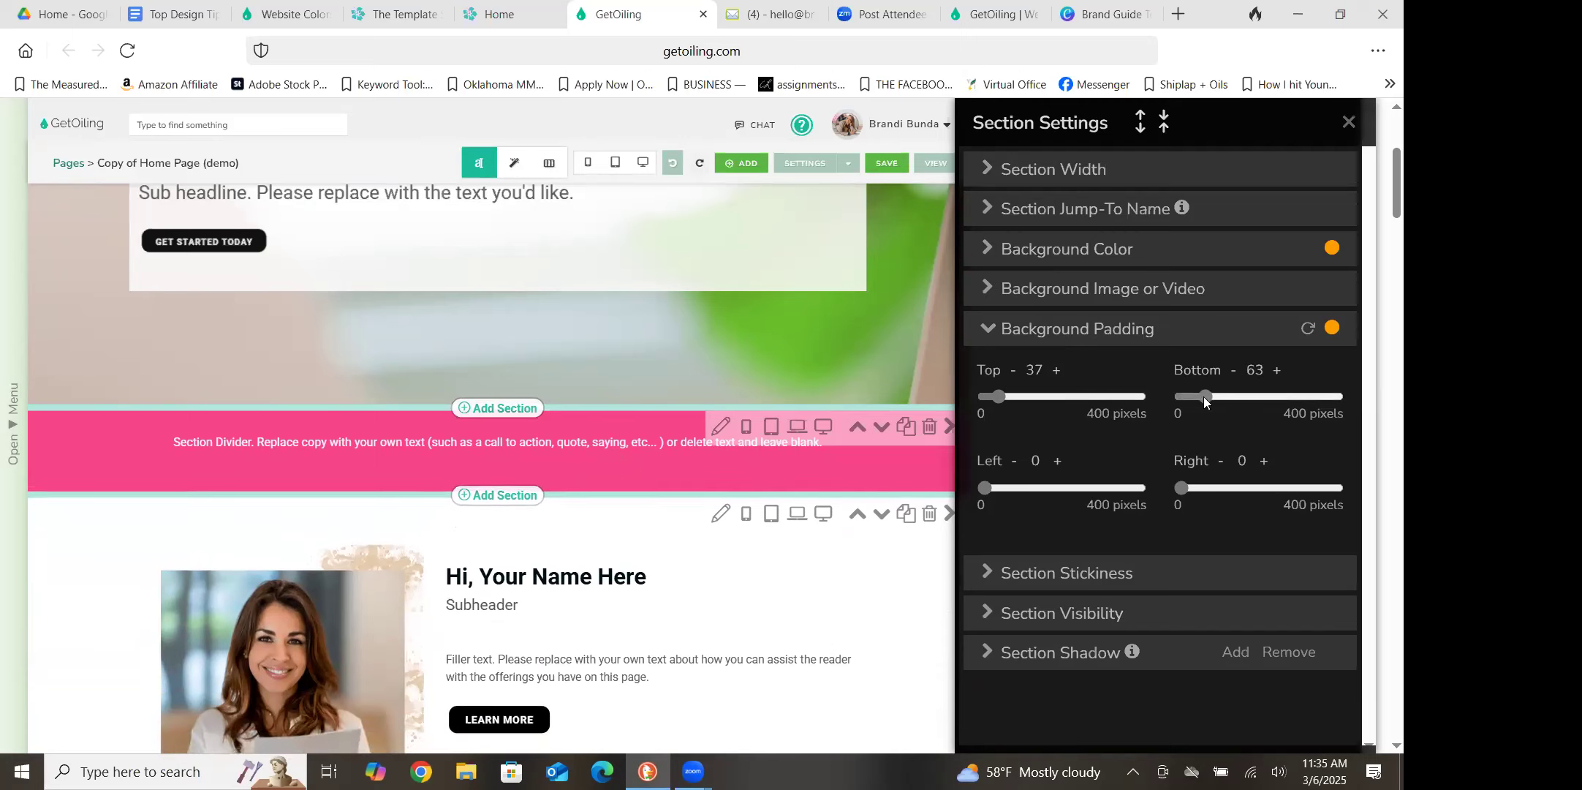
pyautogui.click(1350, 125)
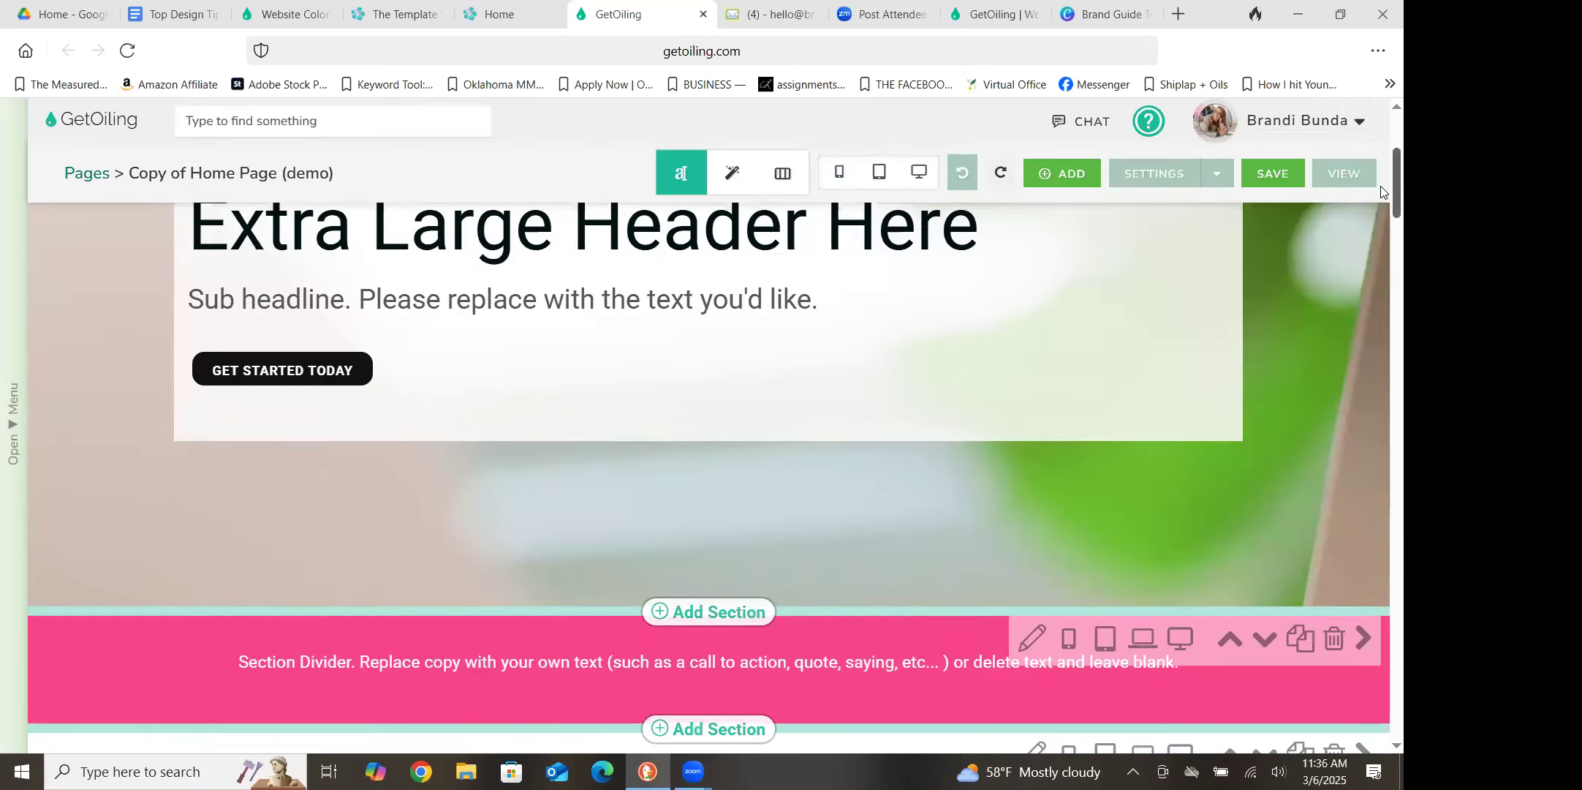
# Set the top background padding of the "Hi, Your Name Here" section to 50 pixels
pyautogui.scroll(-5, 1380, 191)
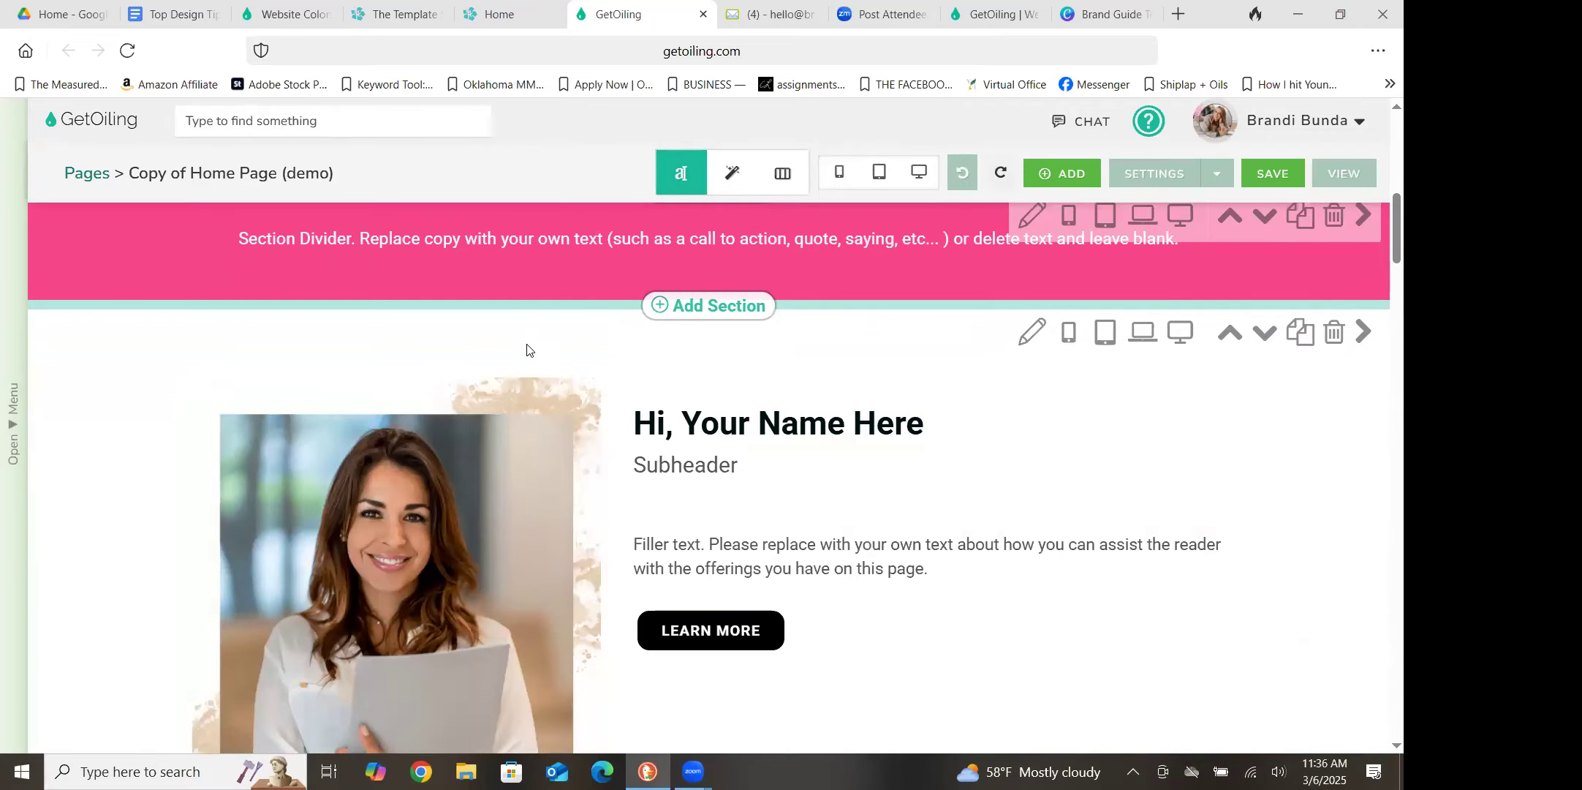
pyautogui.click(1035, 336)
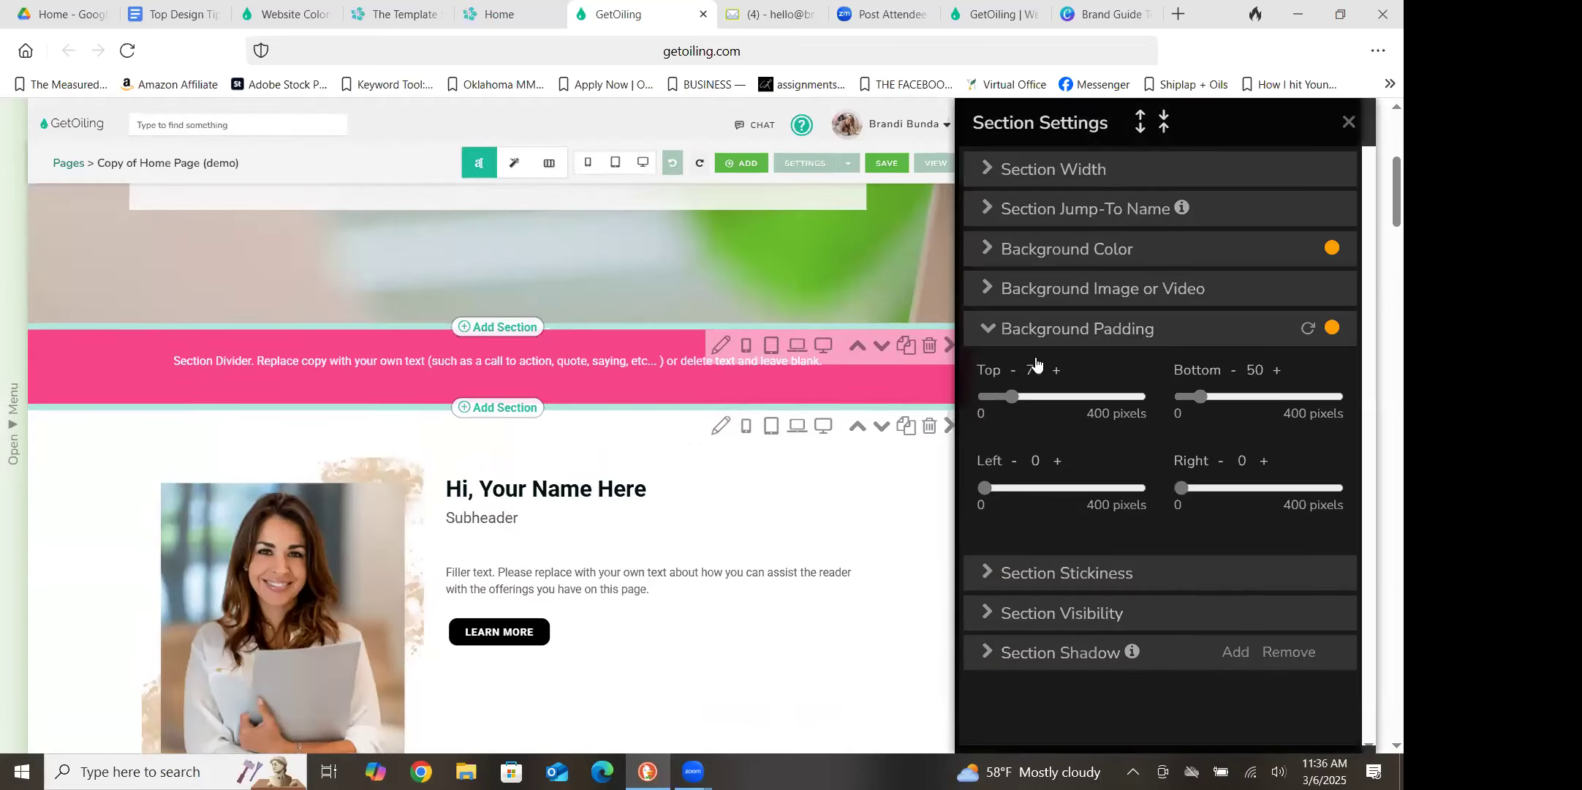
pyautogui.moveTo(1008, 399); pyautogui.dragTo(992, 394)
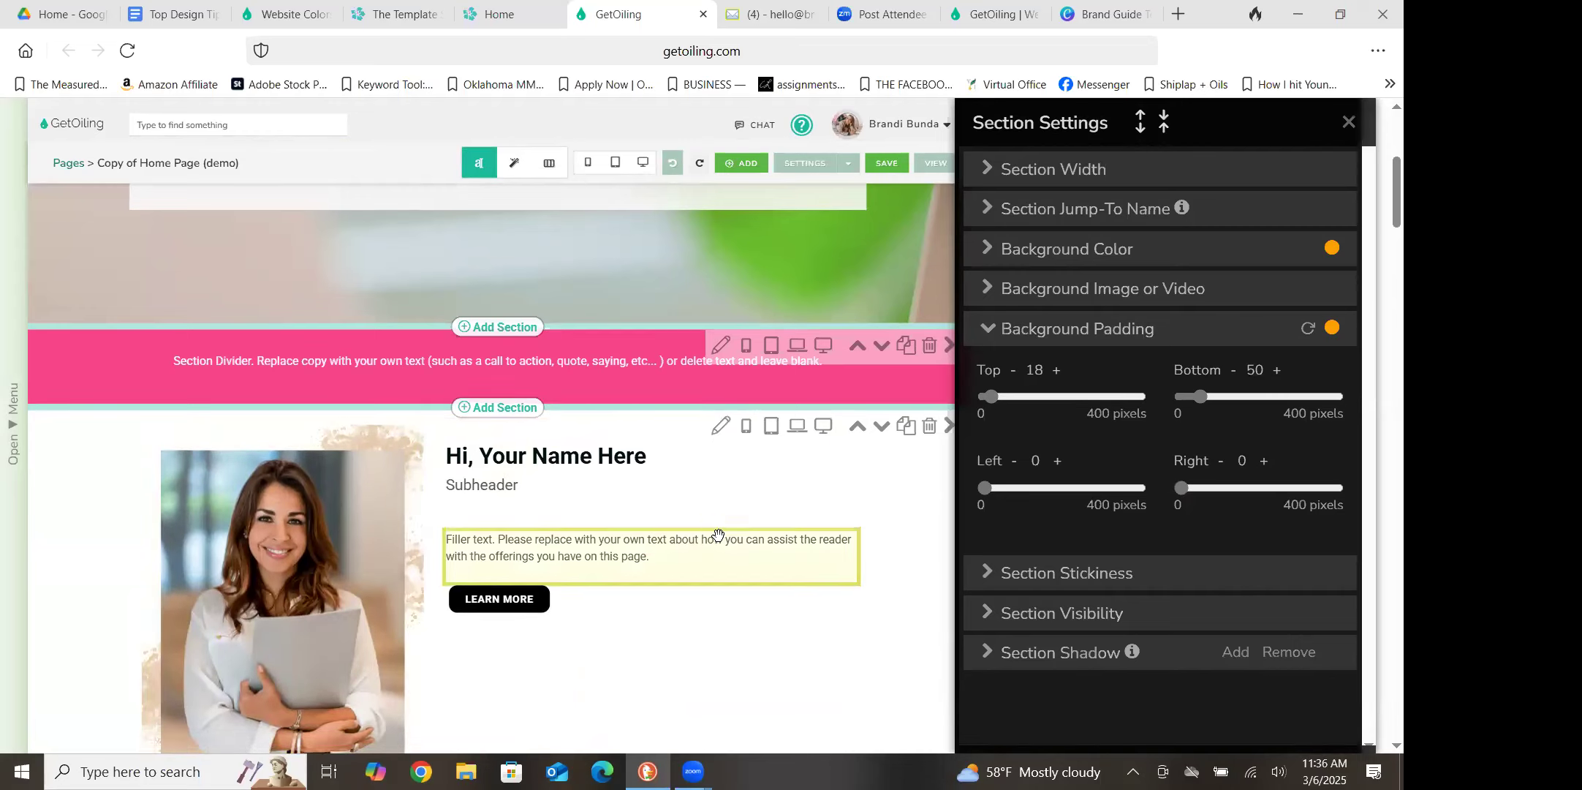
pyautogui.click(992, 397)
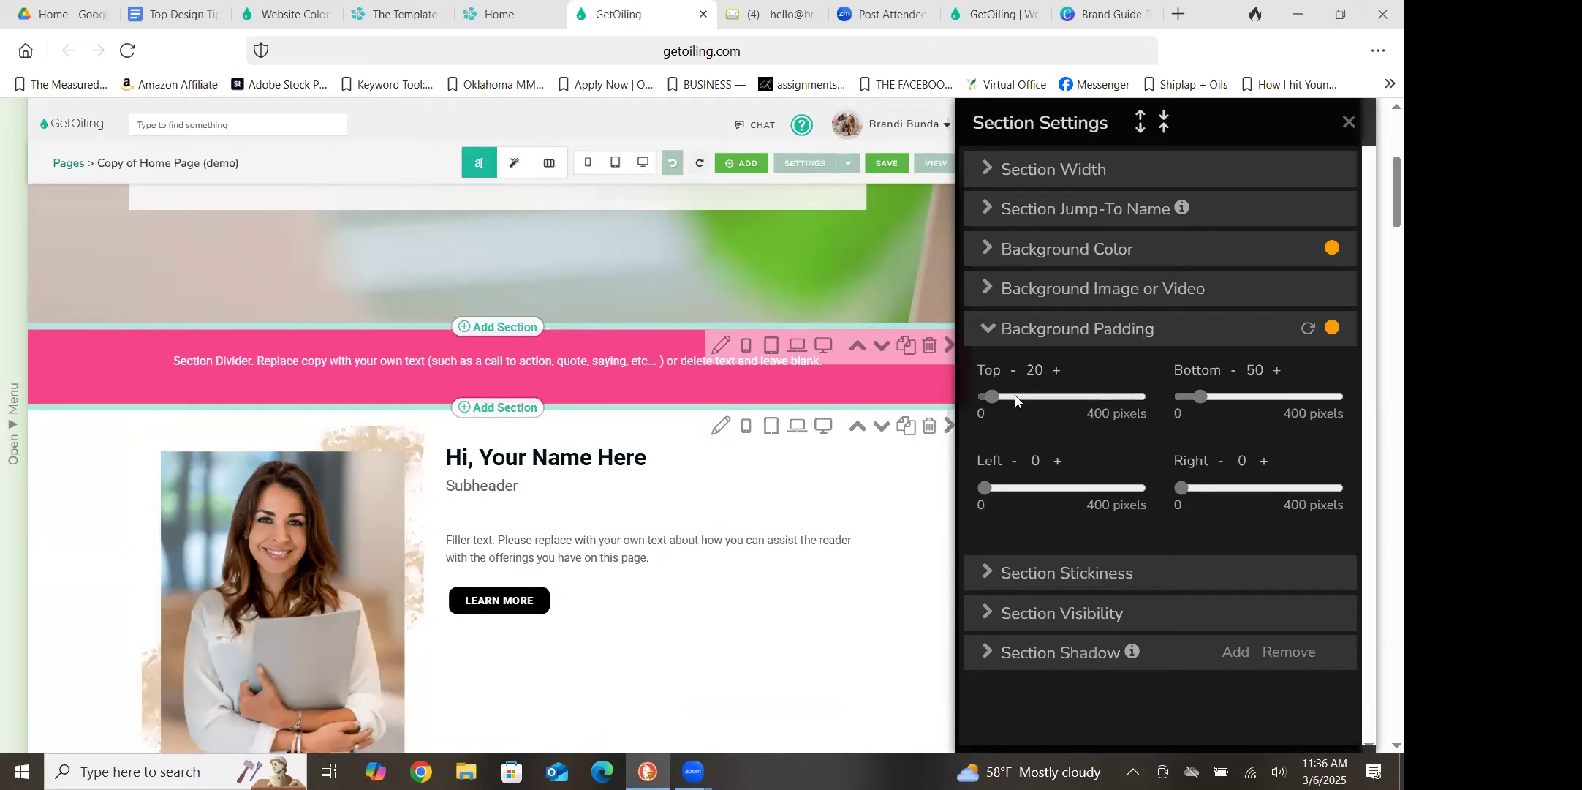
pyautogui.moveTo(991, 396)
pyautogui.mouseDown()
pyautogui.moveTo(1023, 396)
pyautogui.moveTo(1004, 391)
pyautogui.mouseUp()
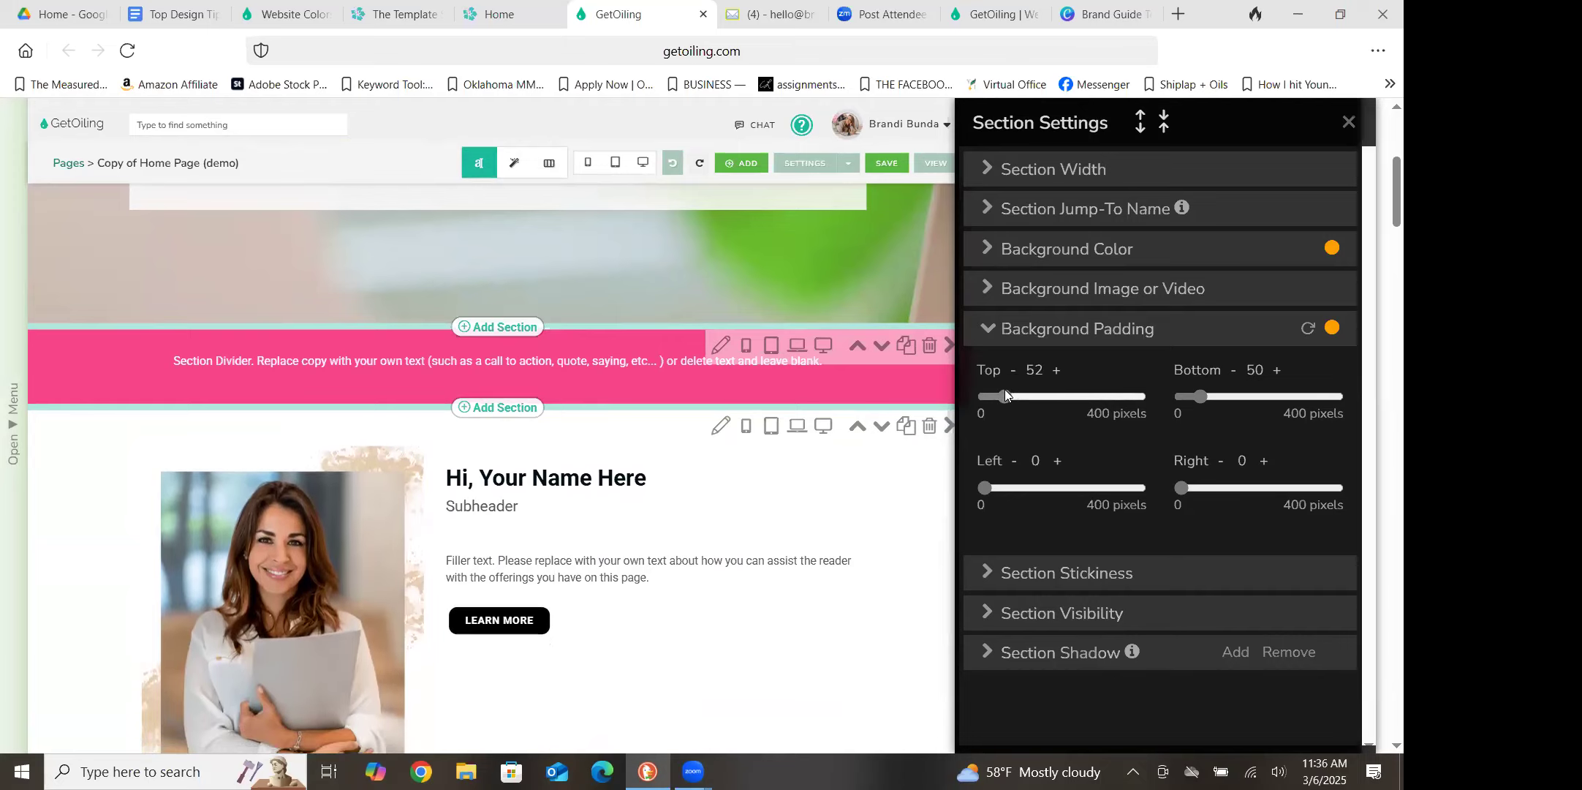
pyautogui.click(1015, 372)
pyautogui.click(1016, 372)
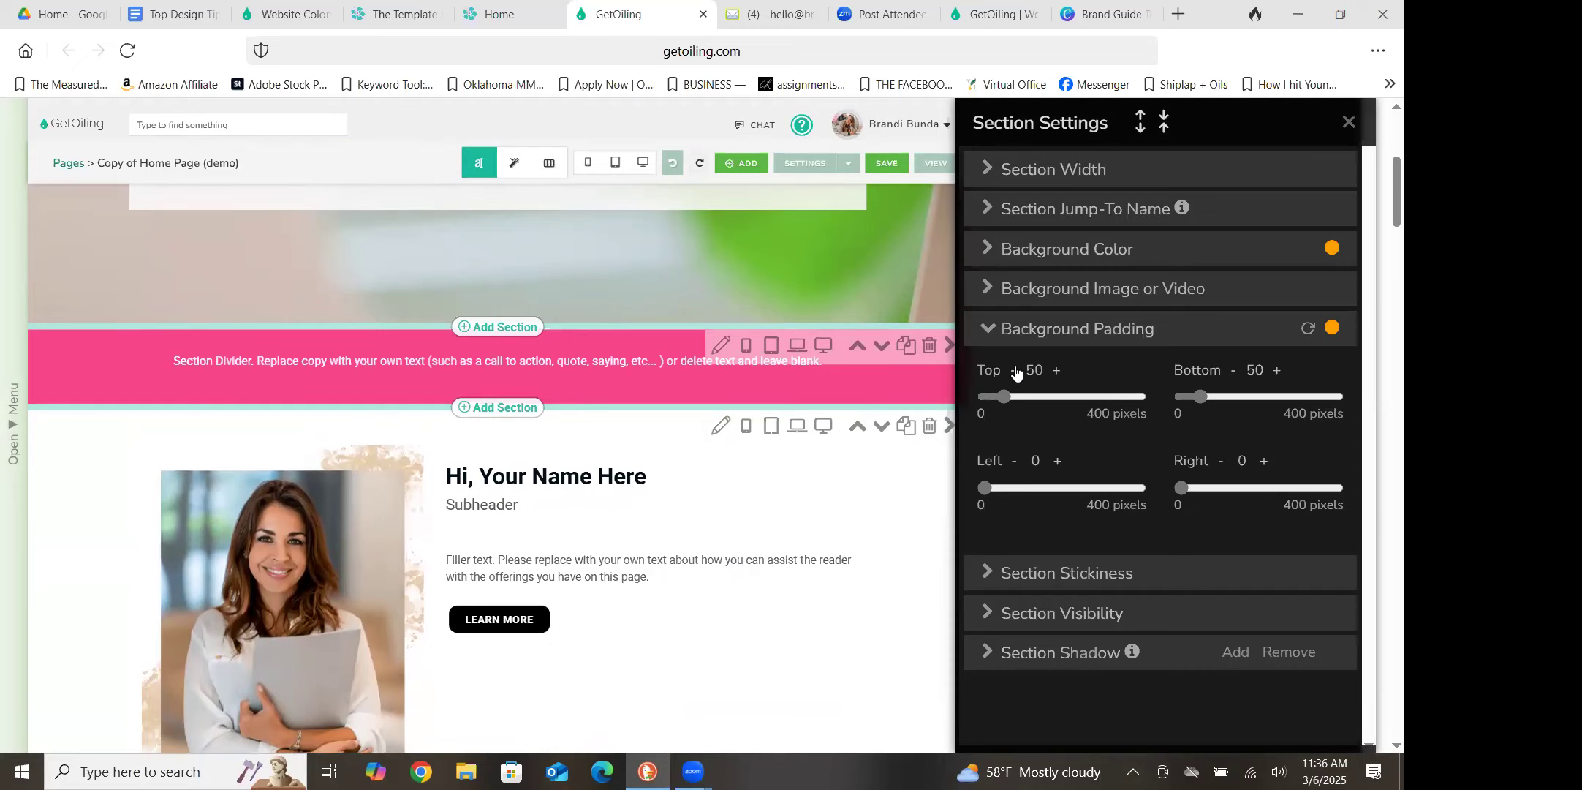
pyautogui.click(1350, 119)
# Add a "1 Column No Header" section directly above the thin divider line that precedes the Lead Magnet section
pyautogui.scroll(-5, 1380, 218)
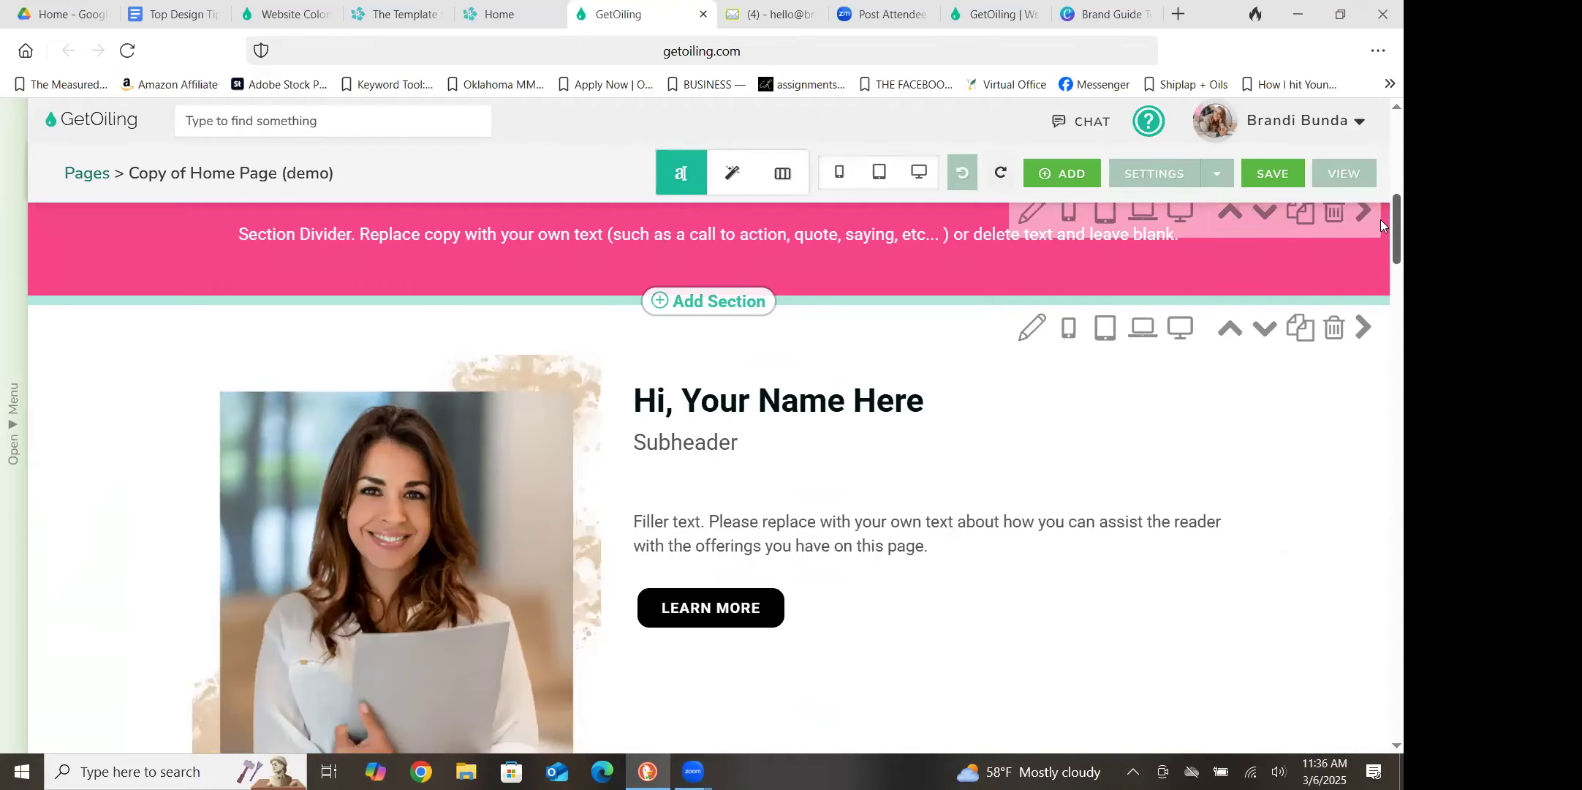
pyautogui.moveTo(1382, 229); pyautogui.dragTo(1382, 359)
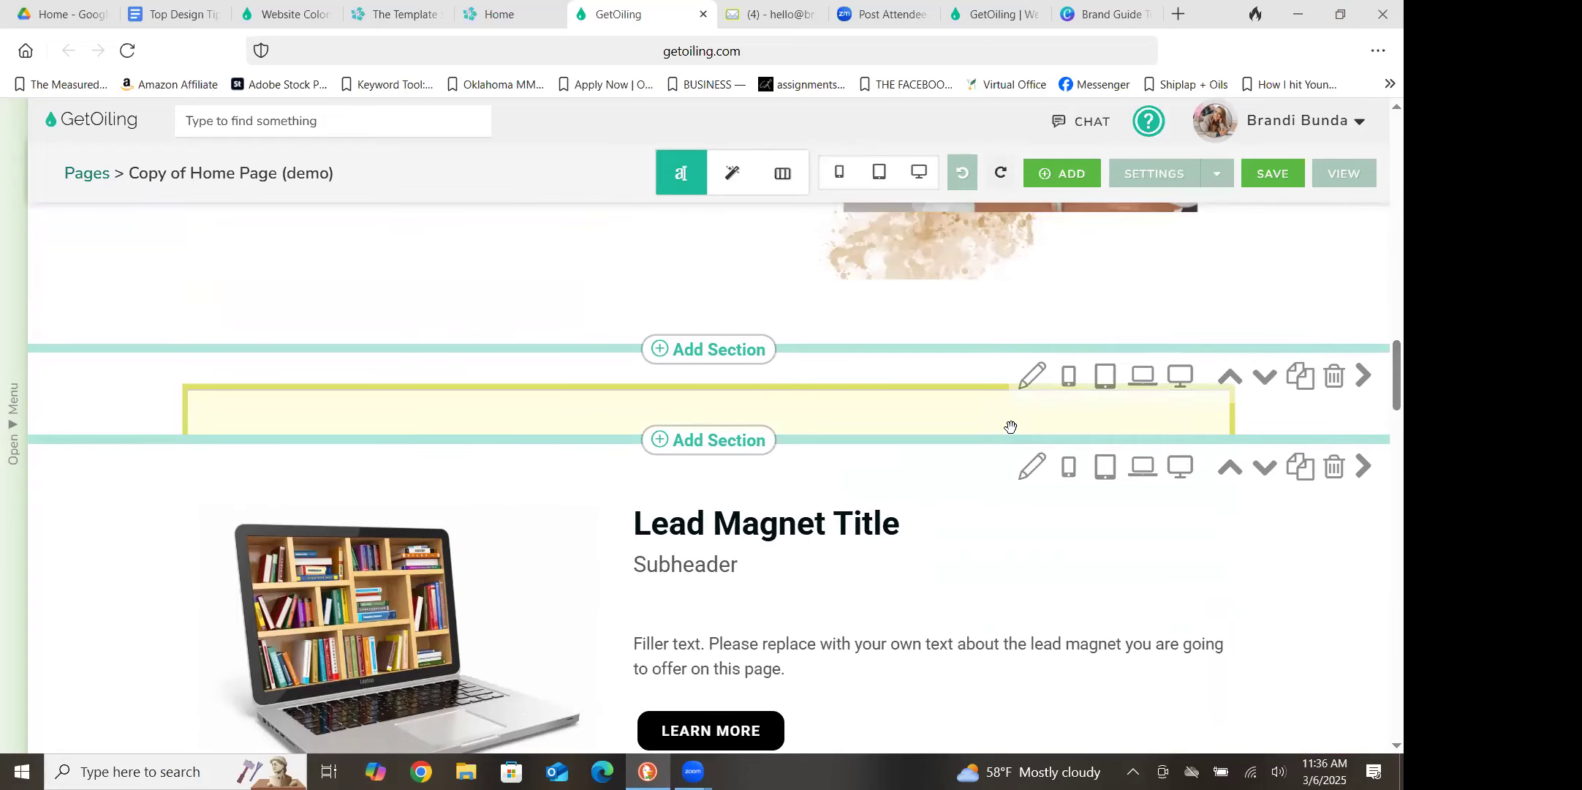
pyautogui.click(721, 349)
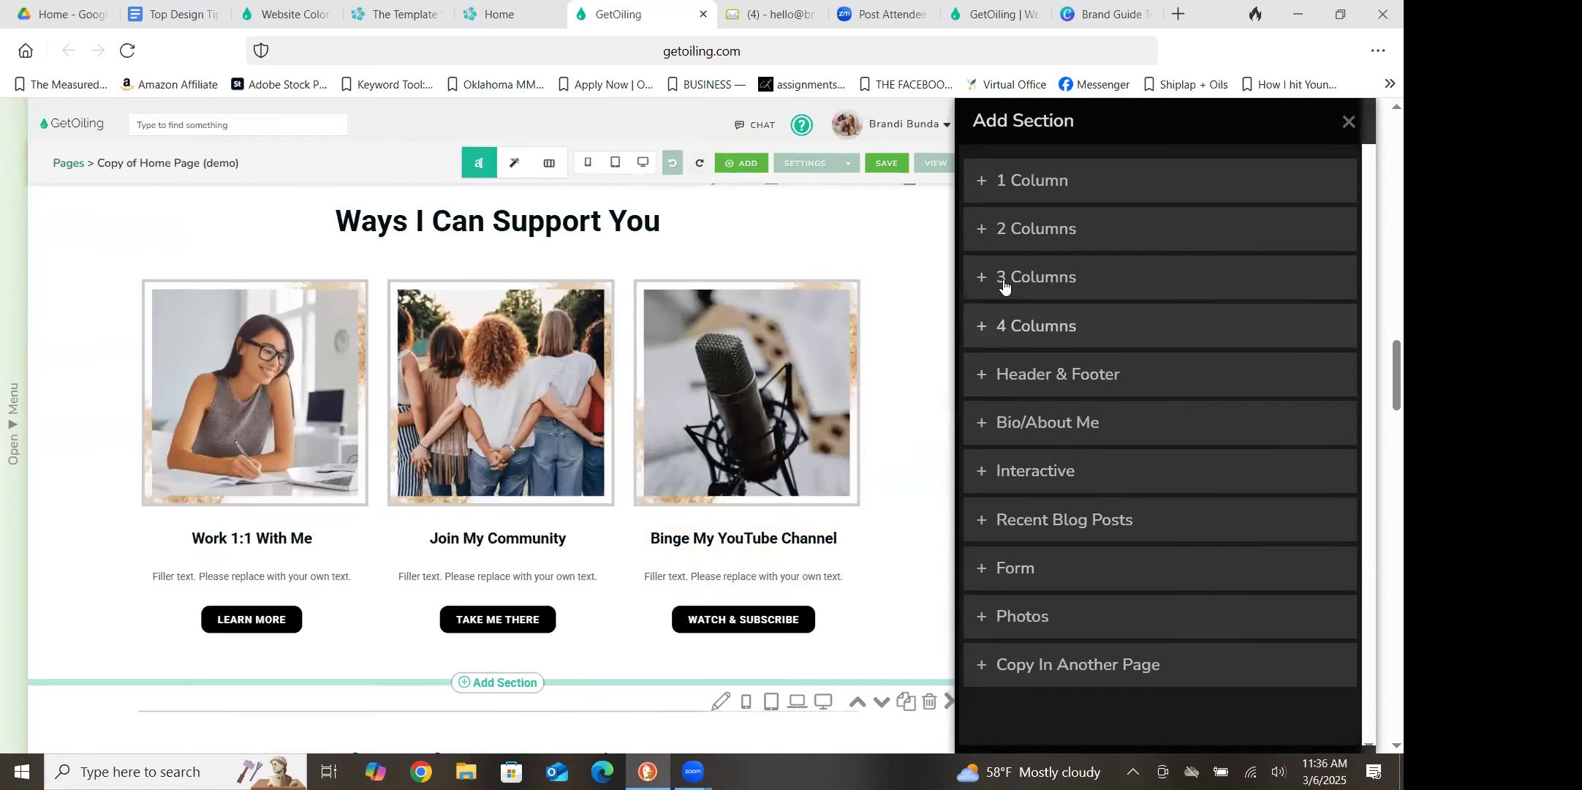
pyautogui.click(1005, 184)
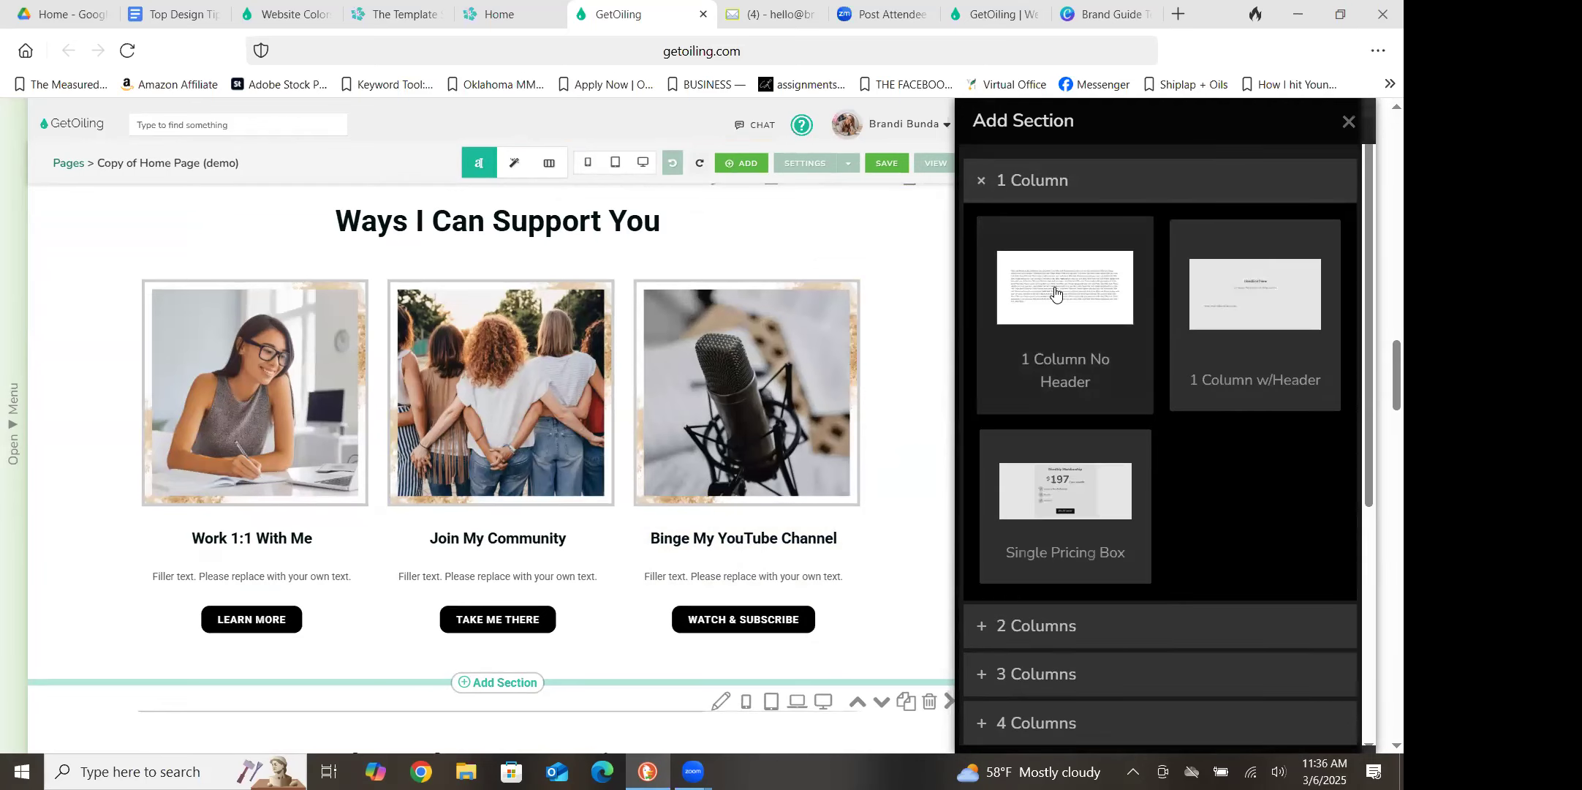
pyautogui.click(1056, 292)
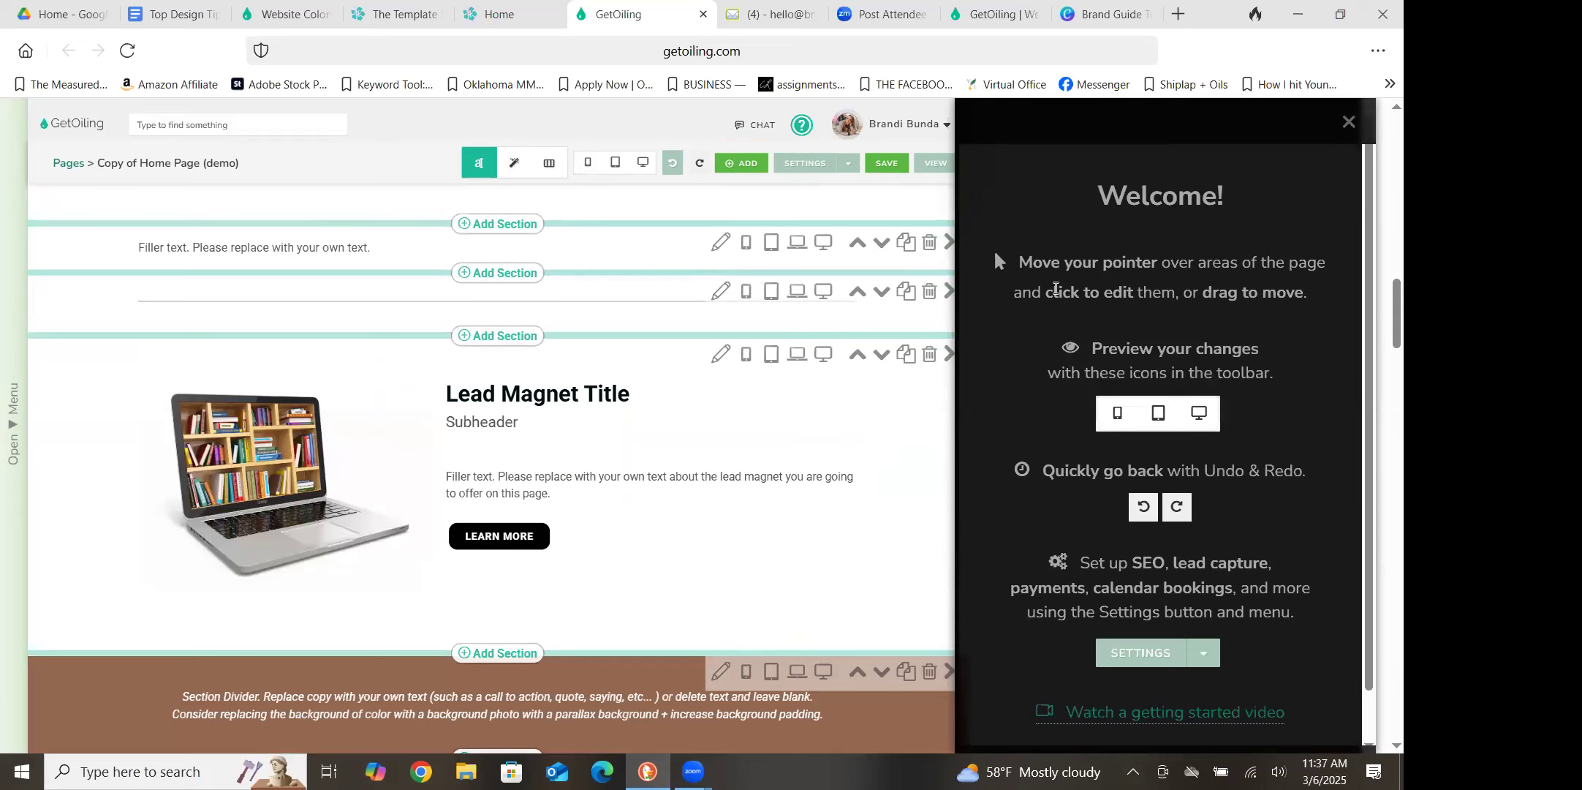
pyautogui.click(1349, 123)
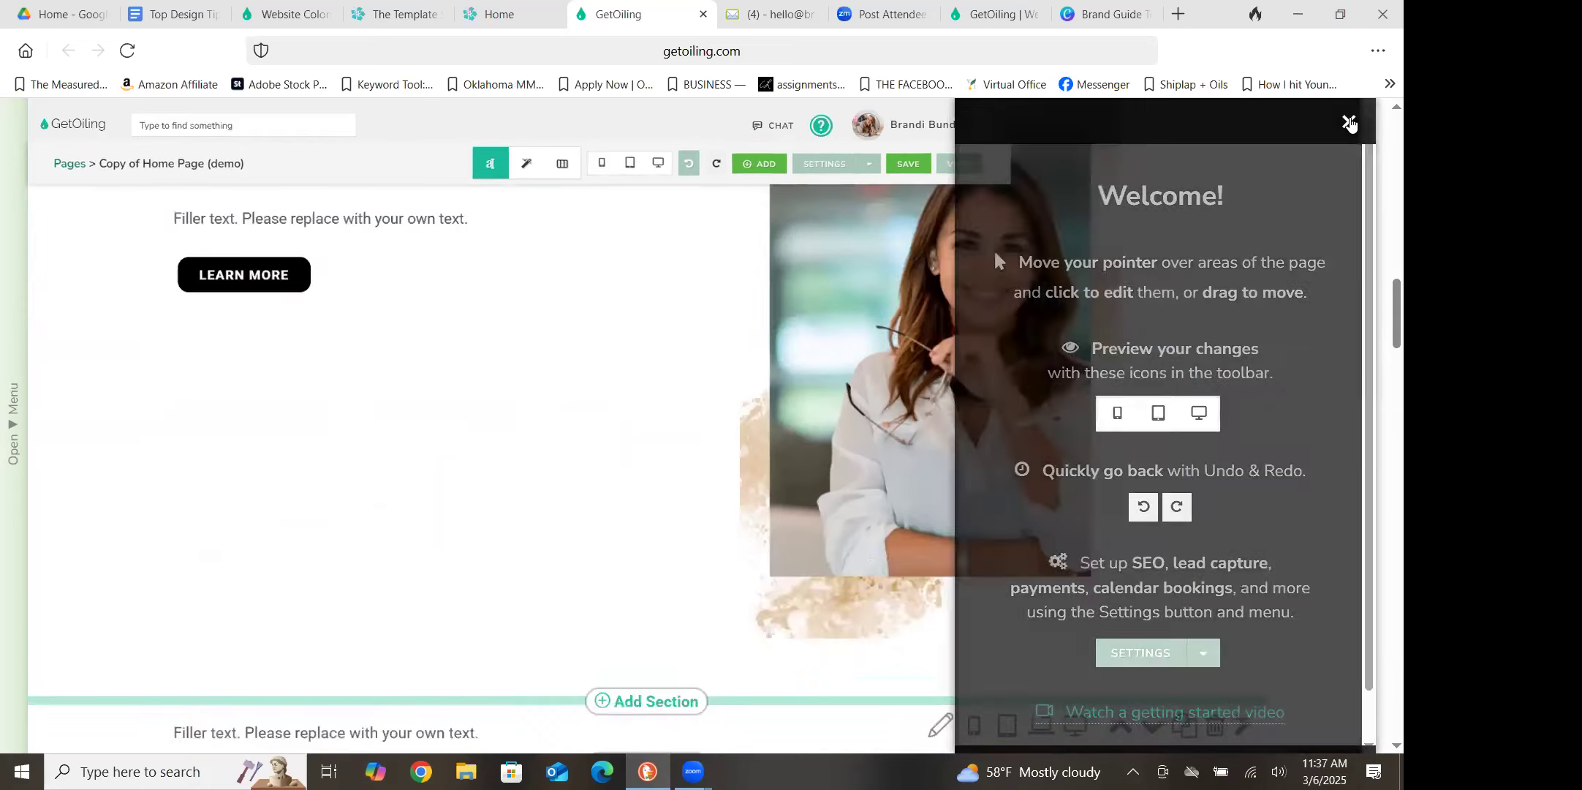
# Replace the filler text in the new one-column section above the thin divider line with a horizontal line
pyautogui.scroll(-4, 1381, 373)
pyautogui.scroll(15, 1381, 373)
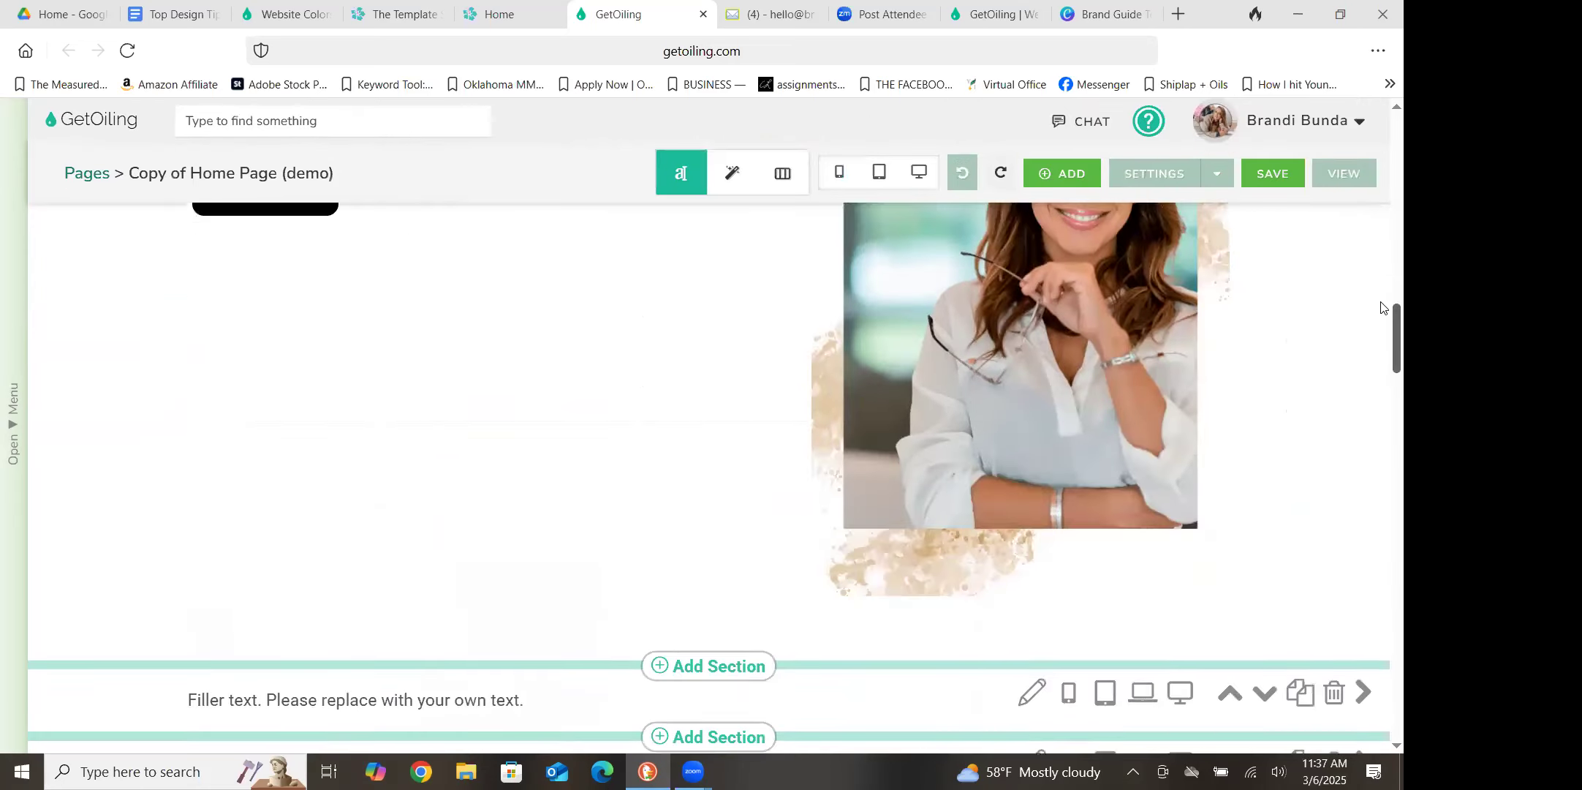
pyautogui.scroll(-12, 1380, 213)
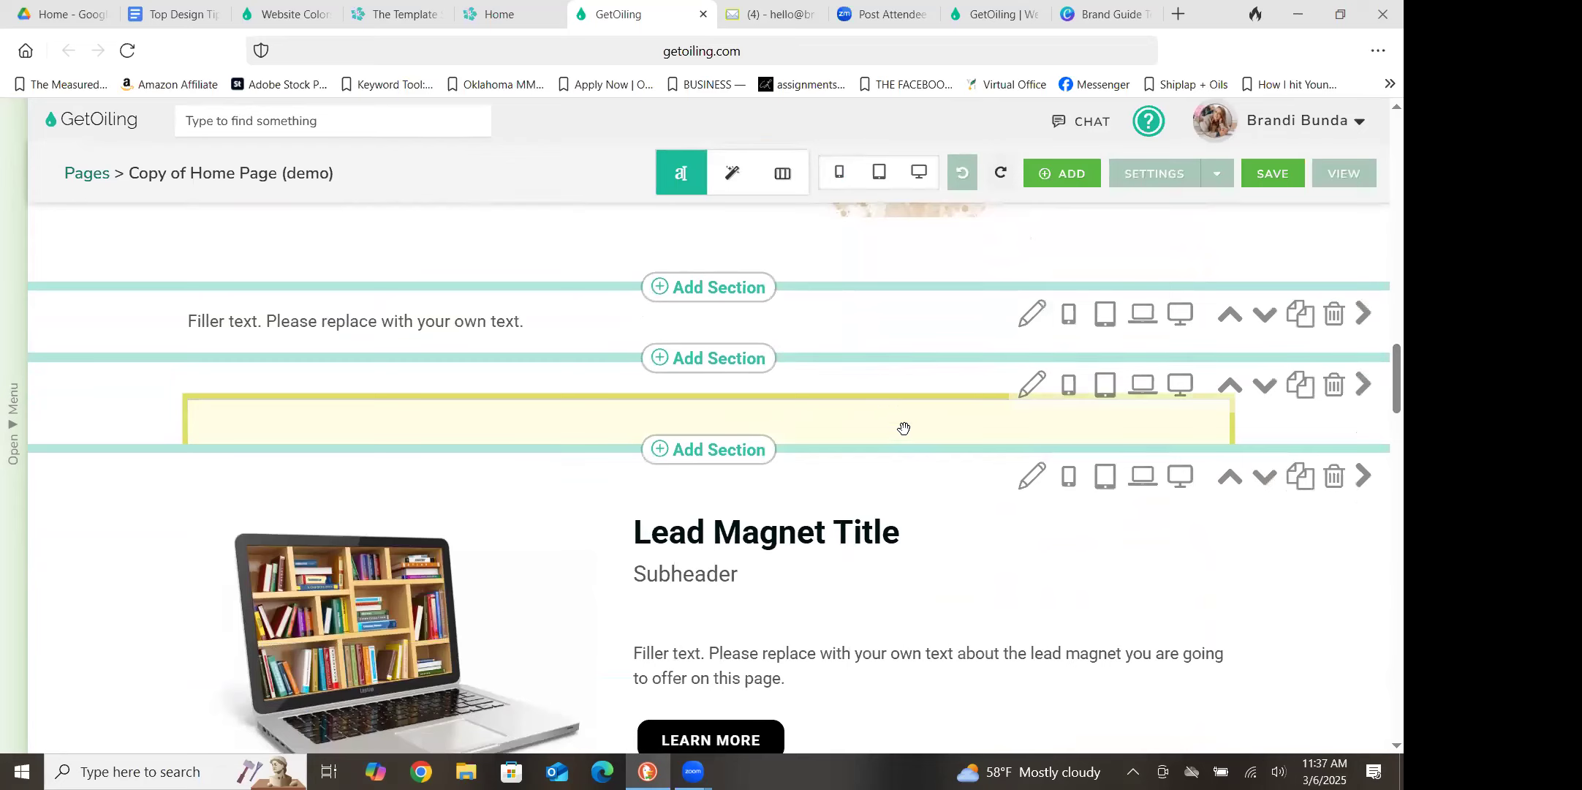
pyautogui.click(506, 324)
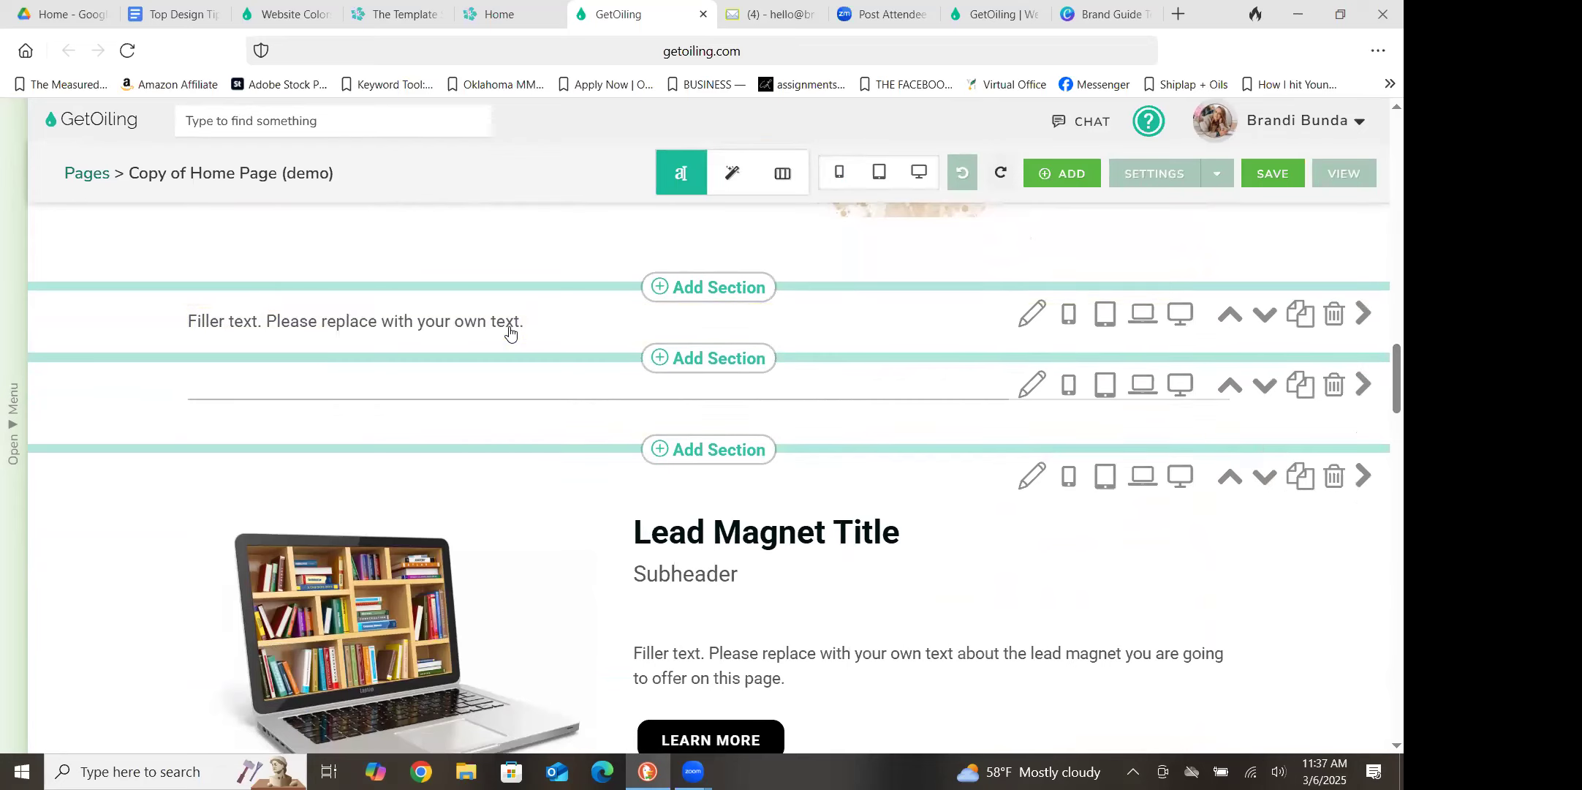
pyautogui.click(510, 331)
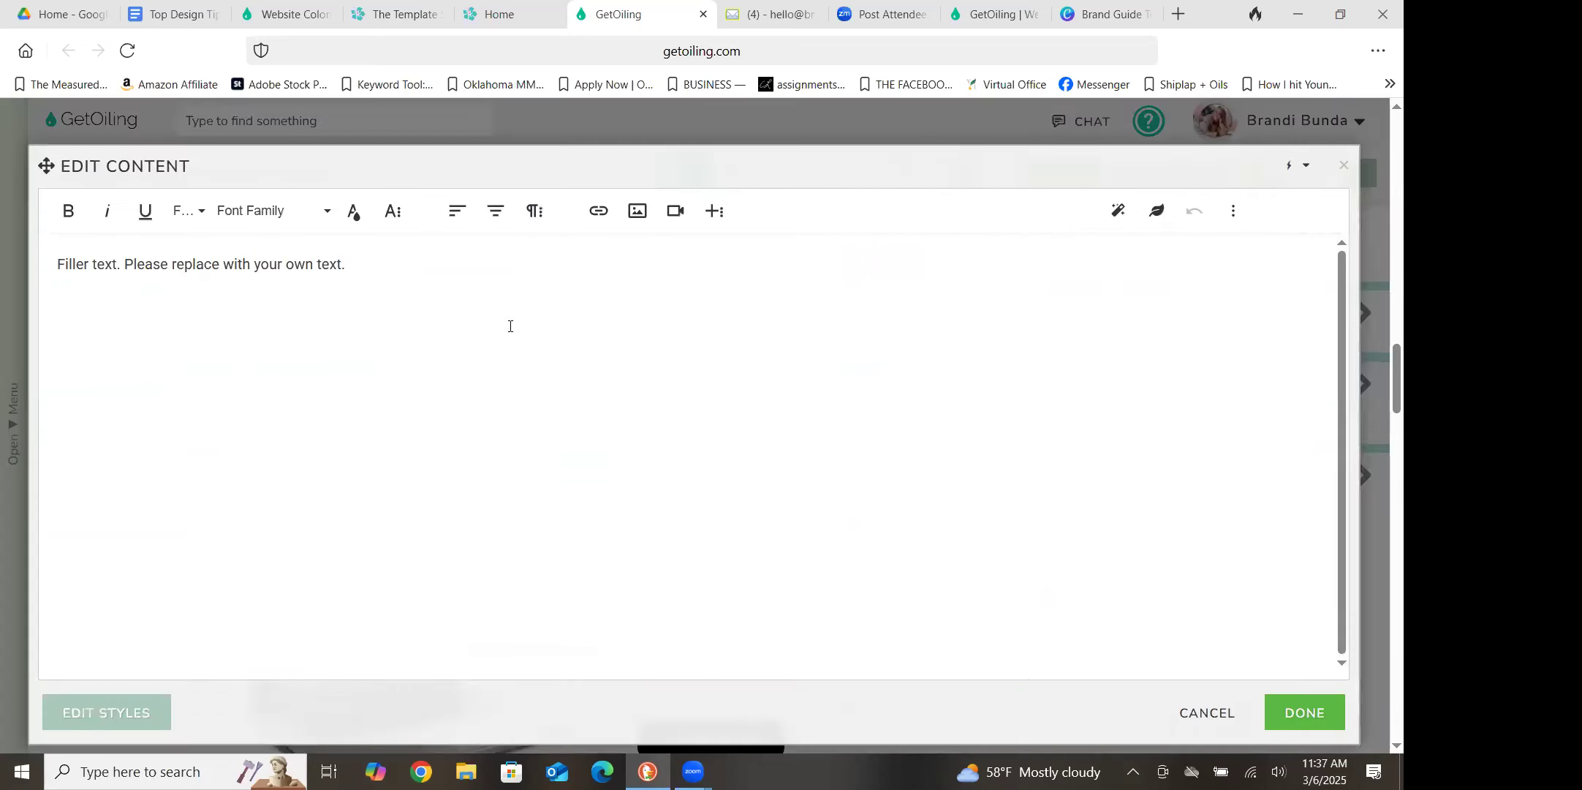
pyautogui.tripleClick(267, 266)
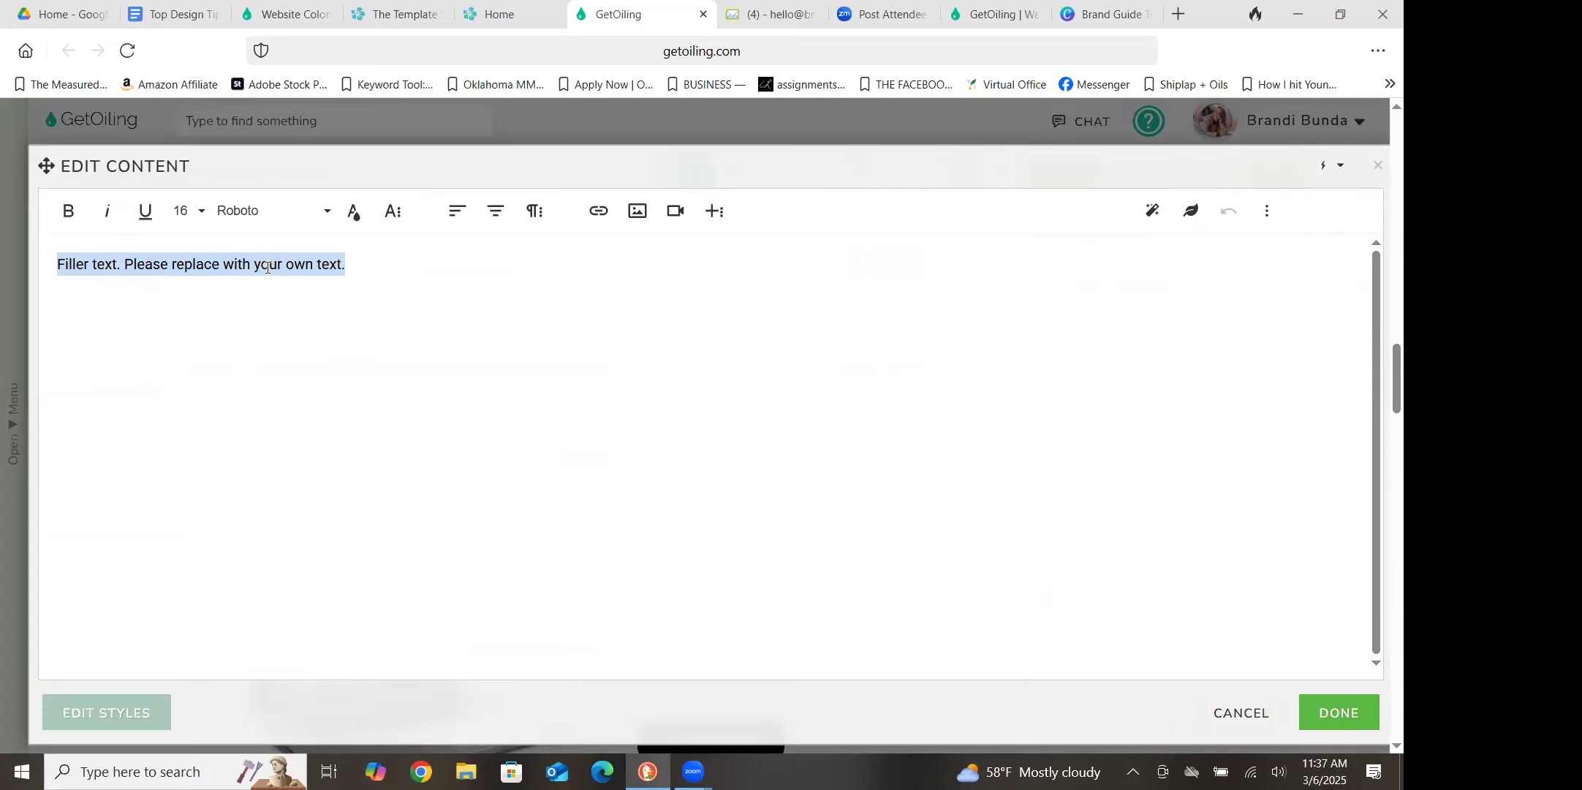
pyautogui.press('BackSpace')
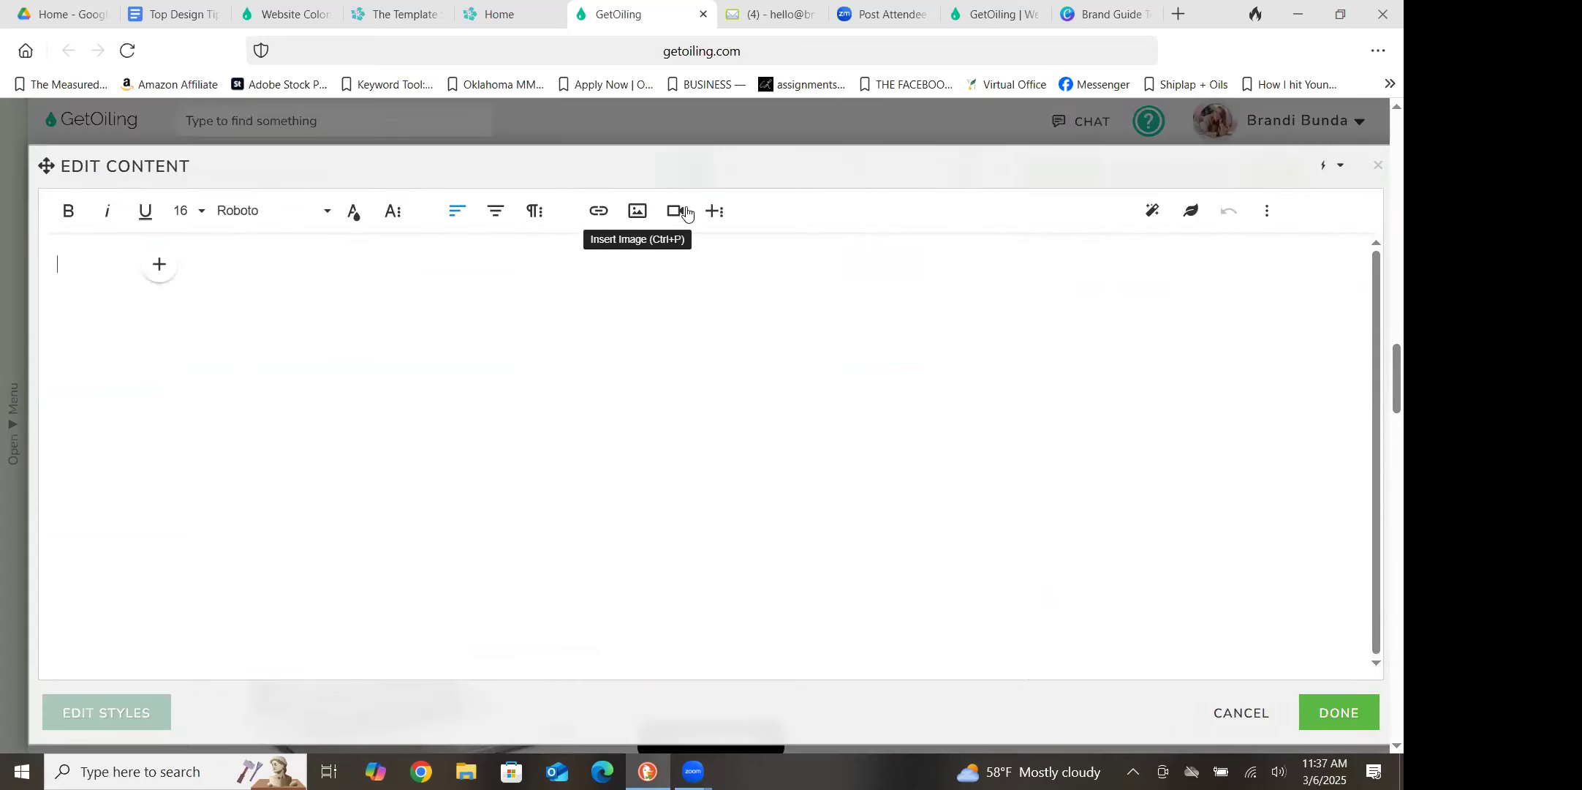
pyautogui.click(713, 213)
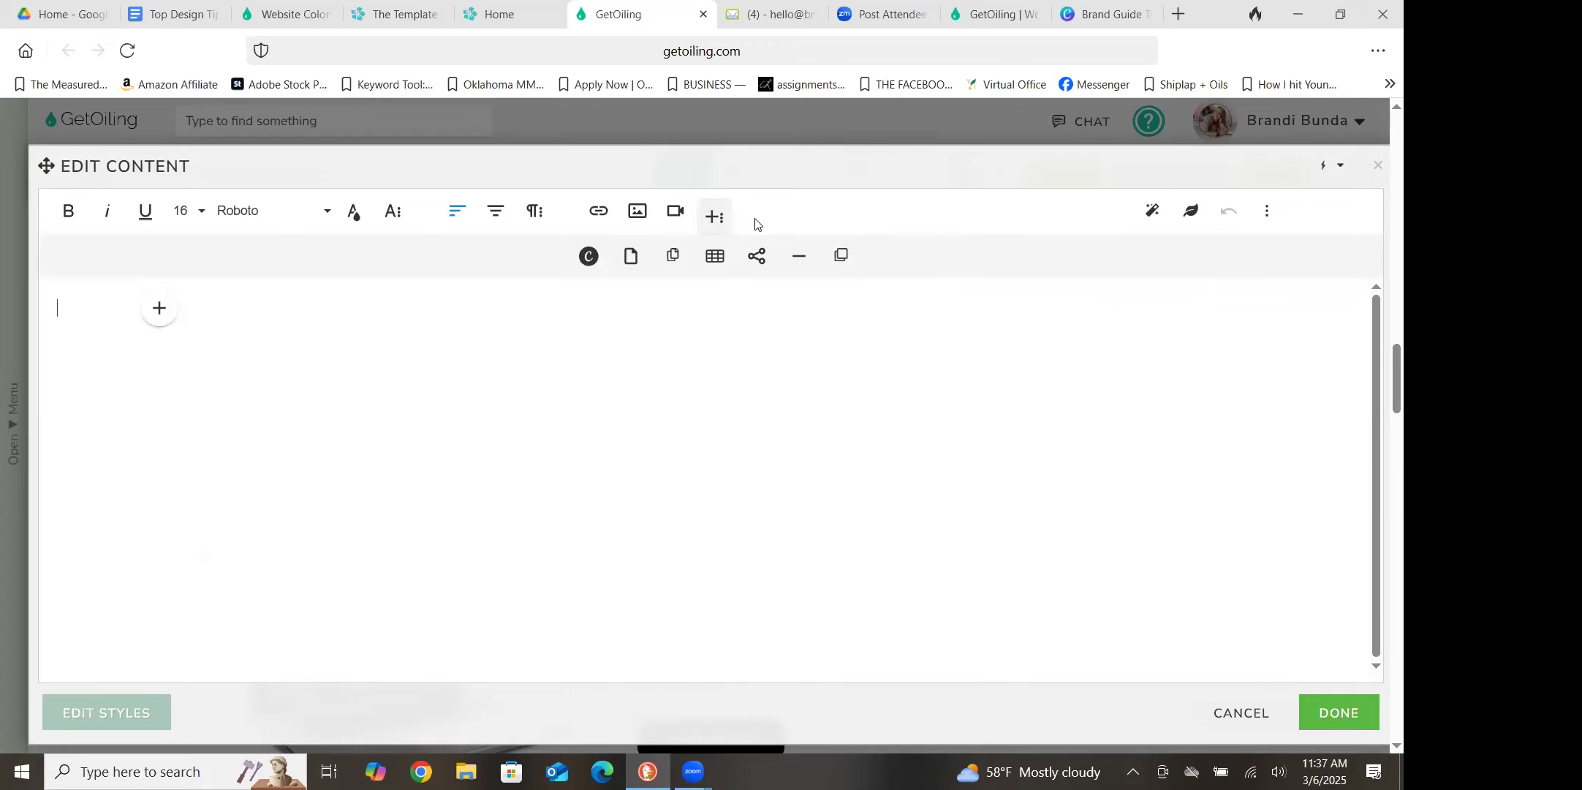
pyautogui.click(796, 266)
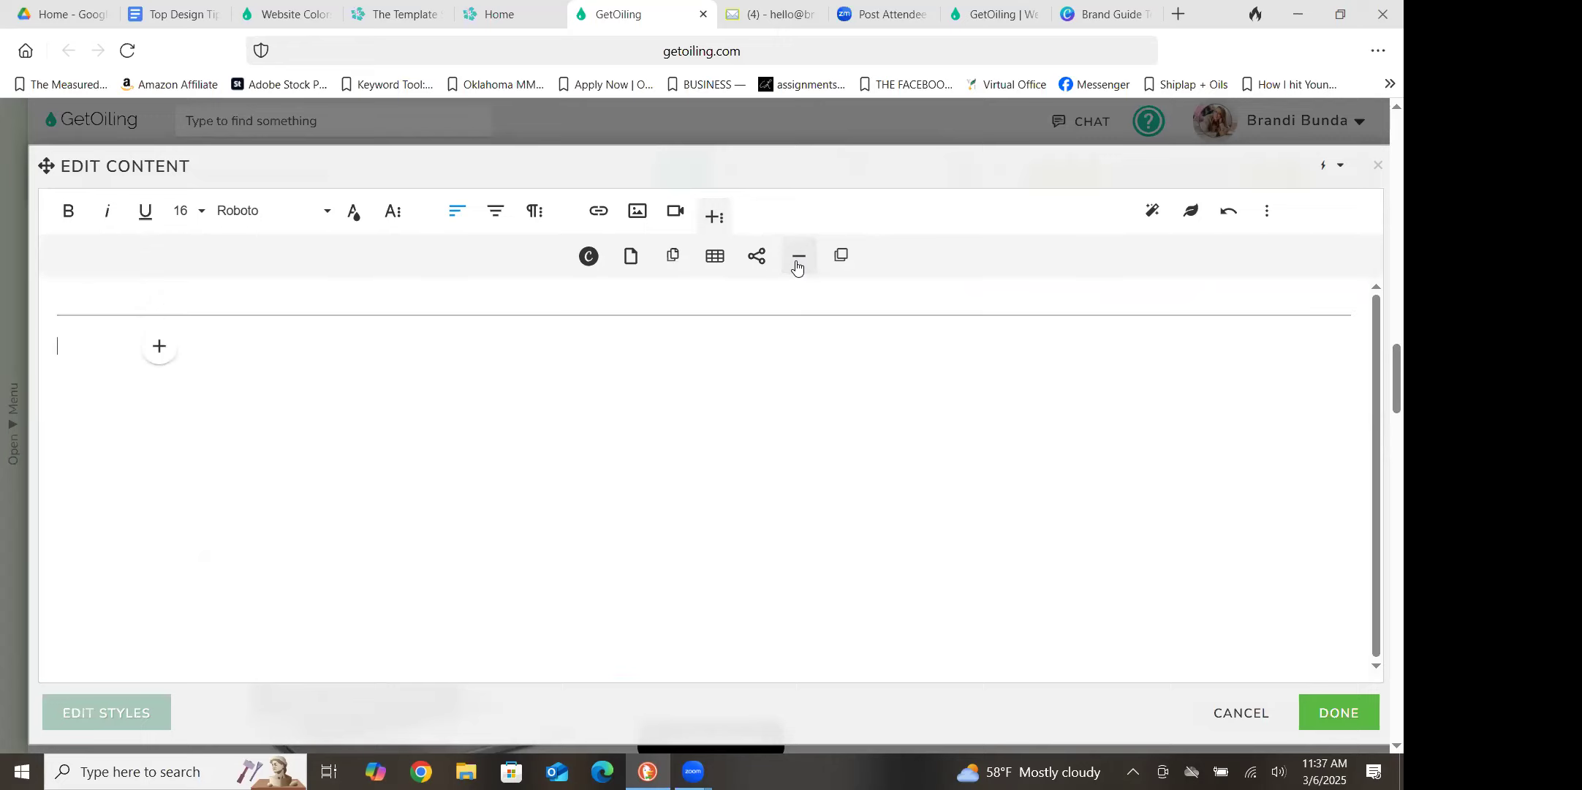
pyautogui.click(1347, 711)
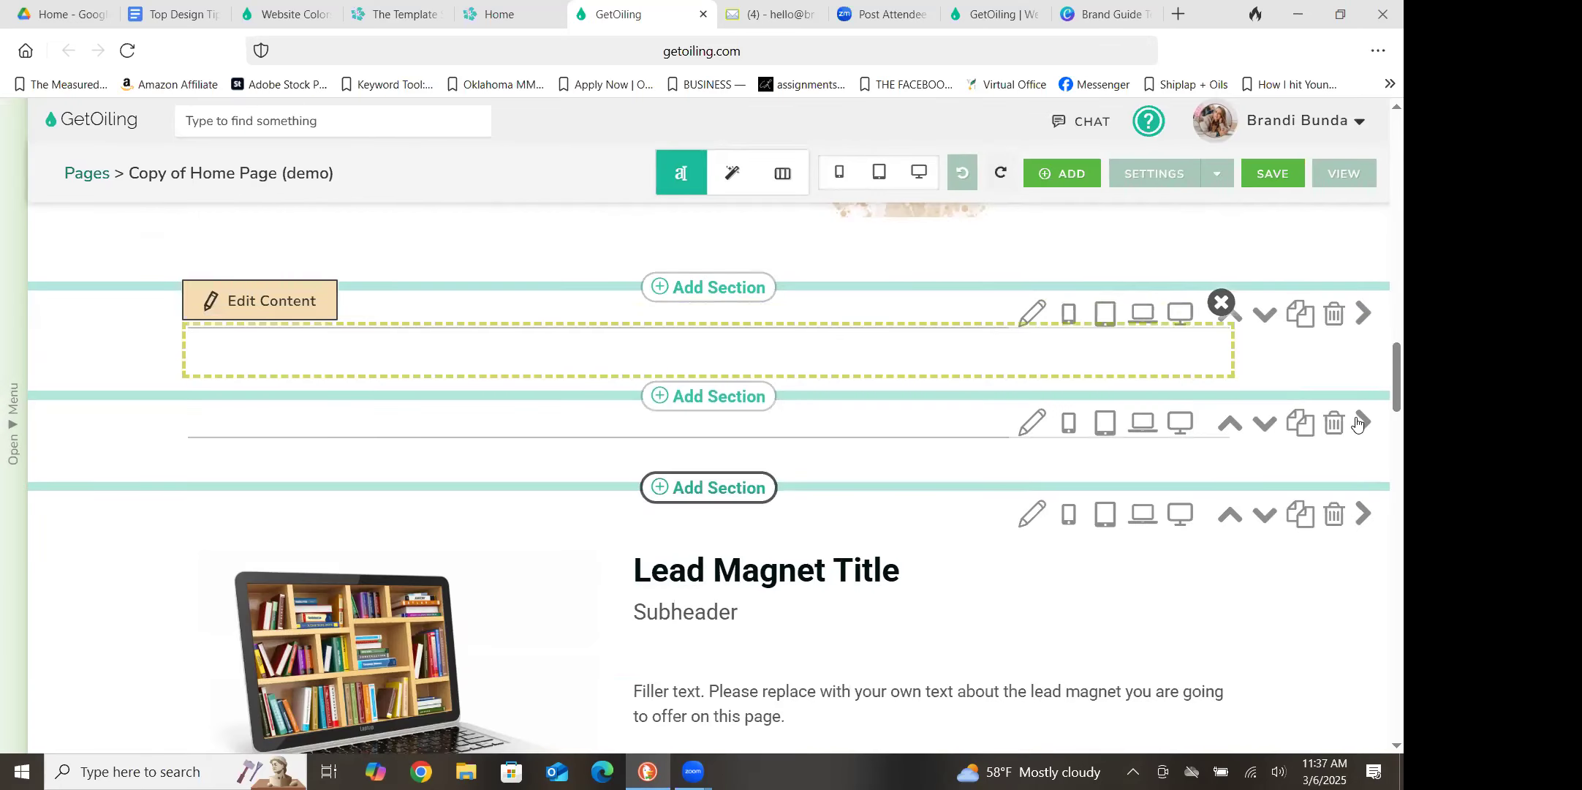
# Delete the old thin divider section directly above the Lead Magnet section and save the page
pyautogui.click(1281, 177)
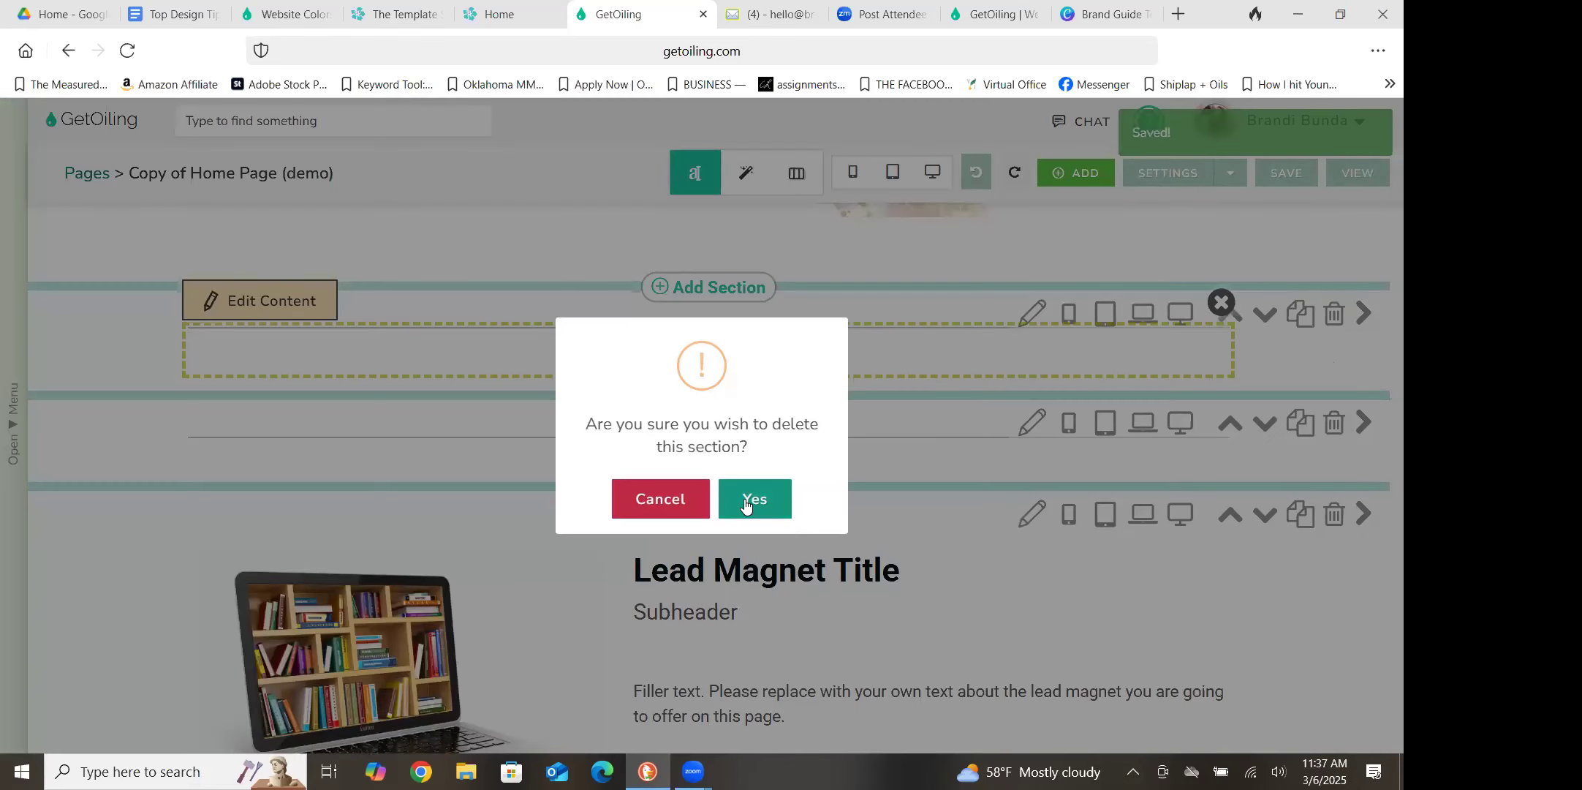
pyautogui.click(744, 498)
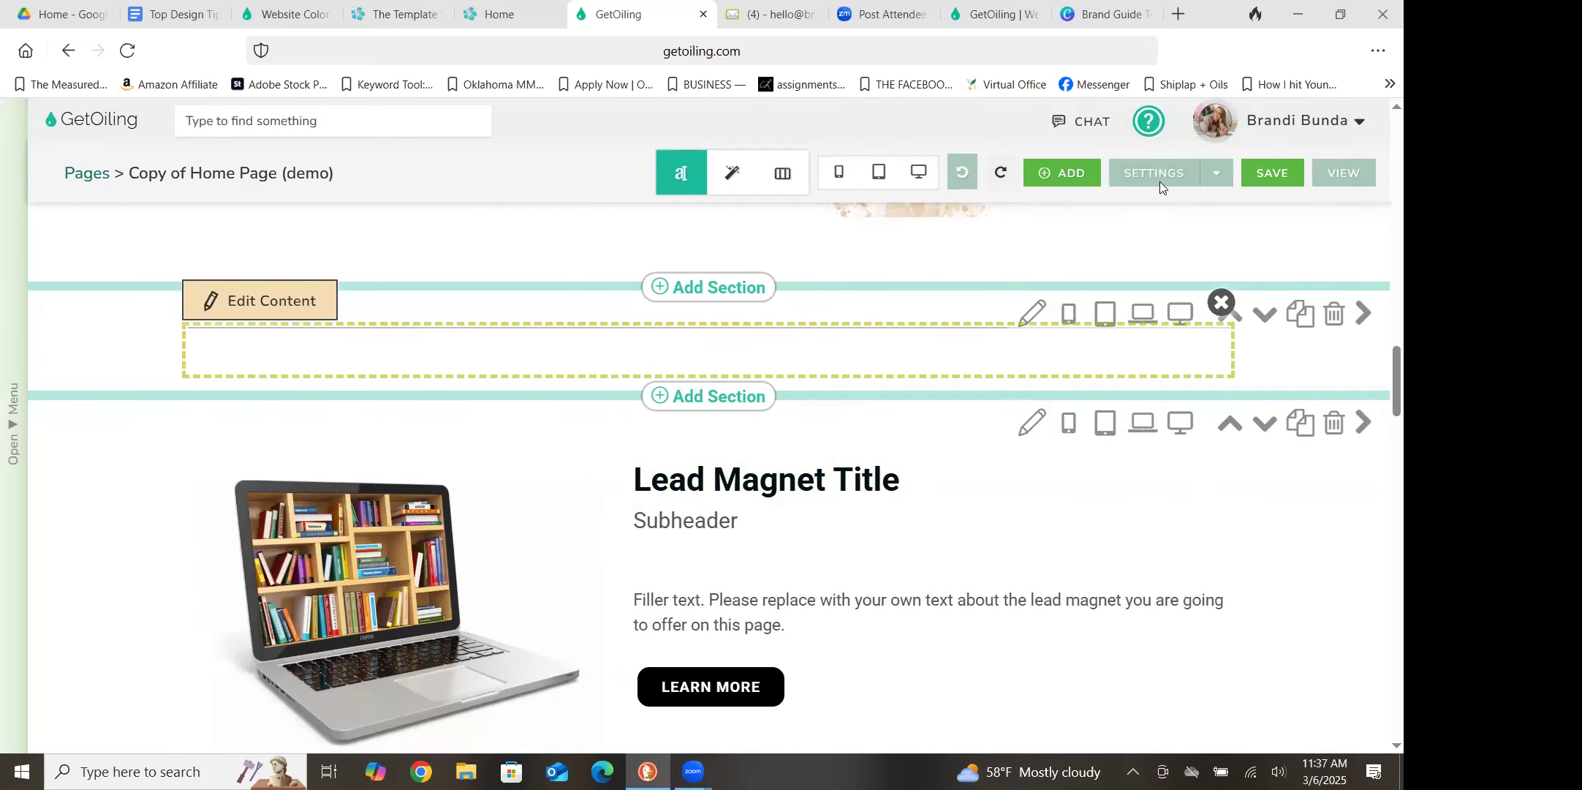
pyautogui.click(1282, 179)
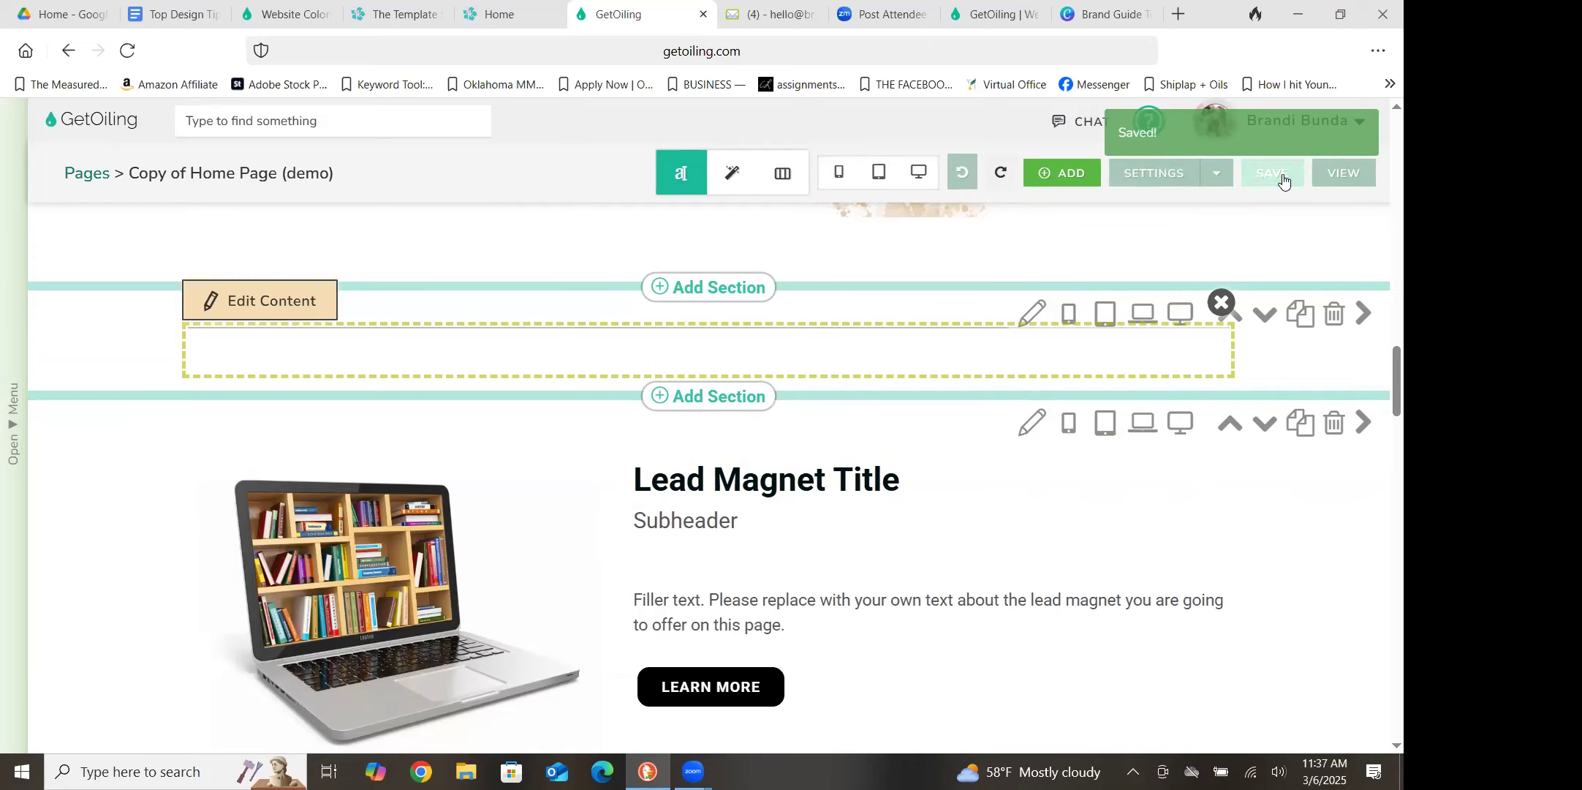
# View the live page and review the pink divider, the horizontal line, the Lead Magnet section and the sections below it
pyautogui.click(1342, 179)
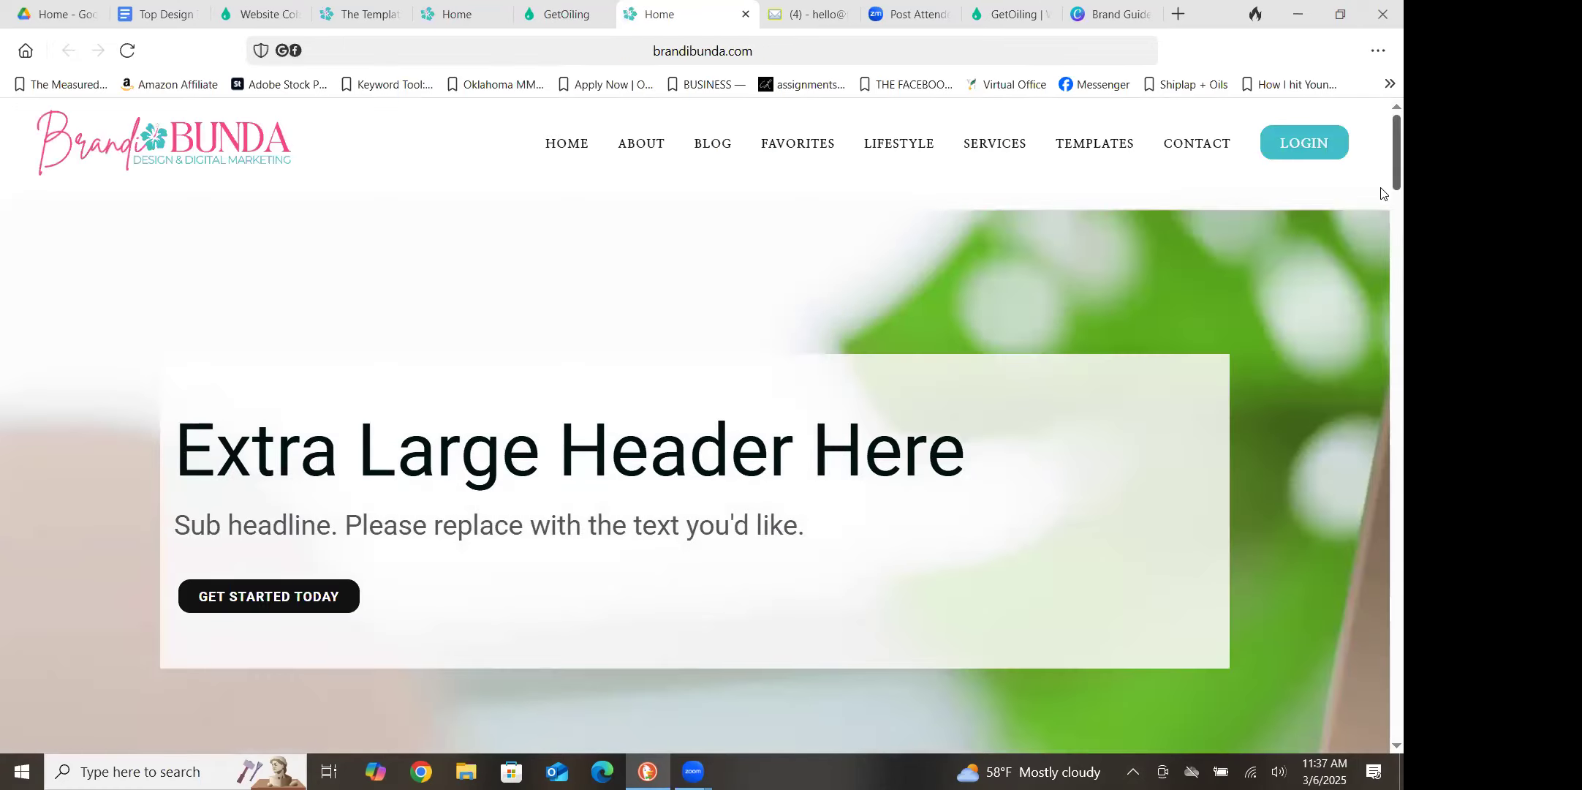
pyautogui.scroll(-10, 1382, 154)
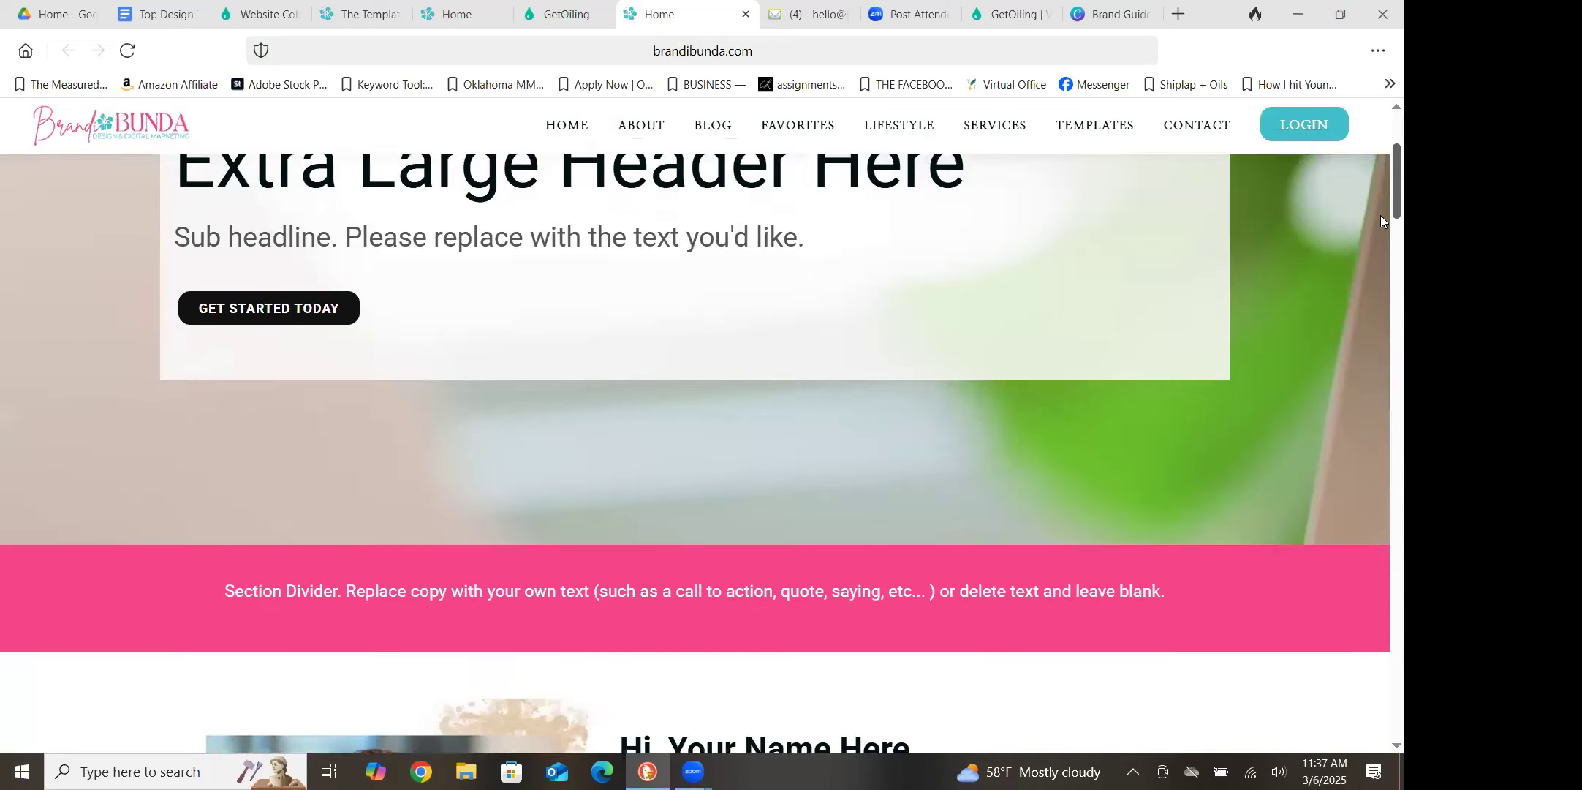
pyautogui.scroll(-12, 1382, 278)
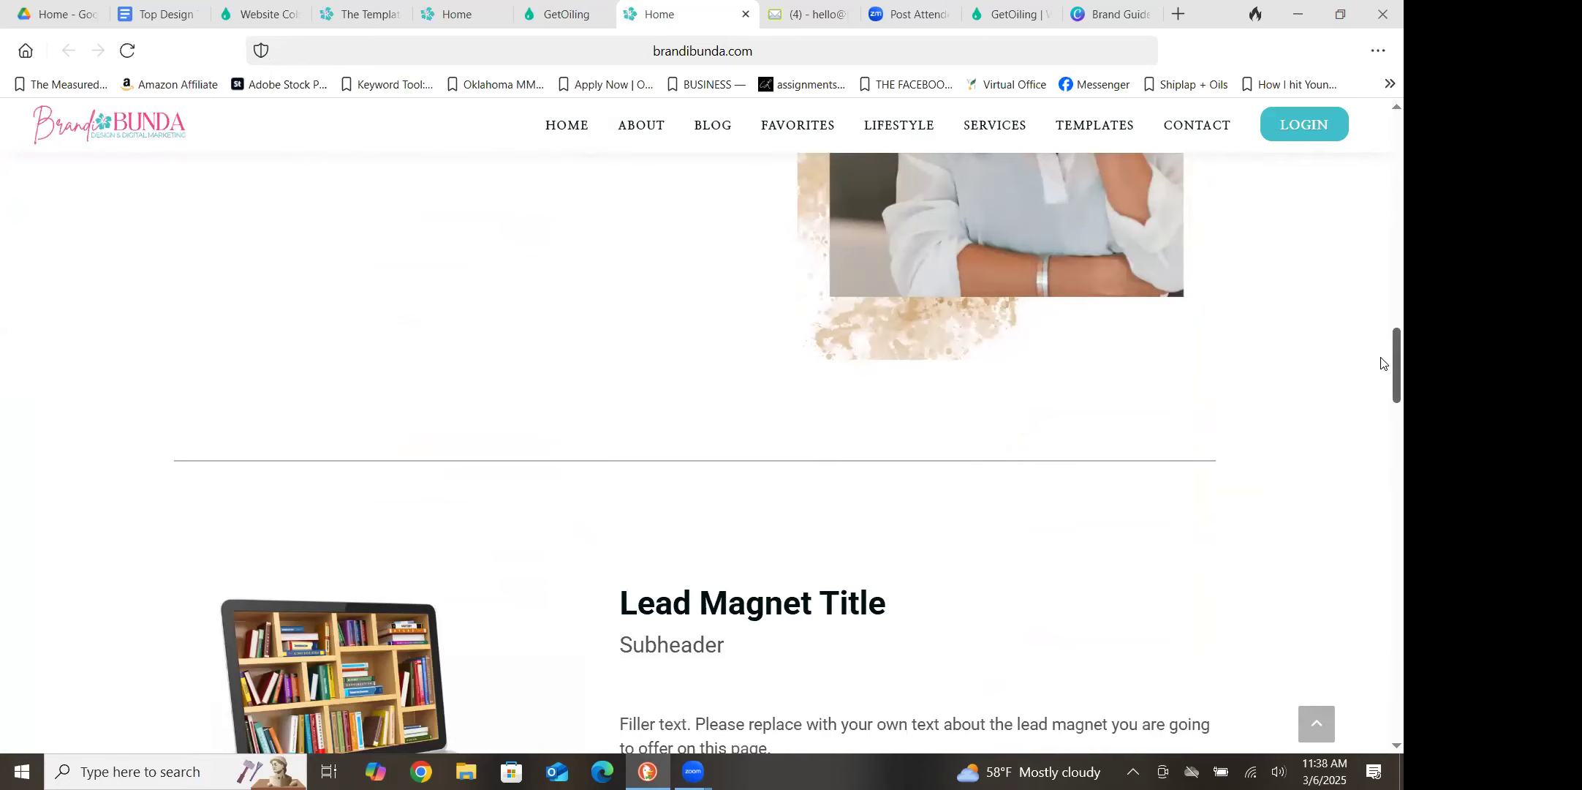
pyautogui.scroll(-4, 1381, 359)
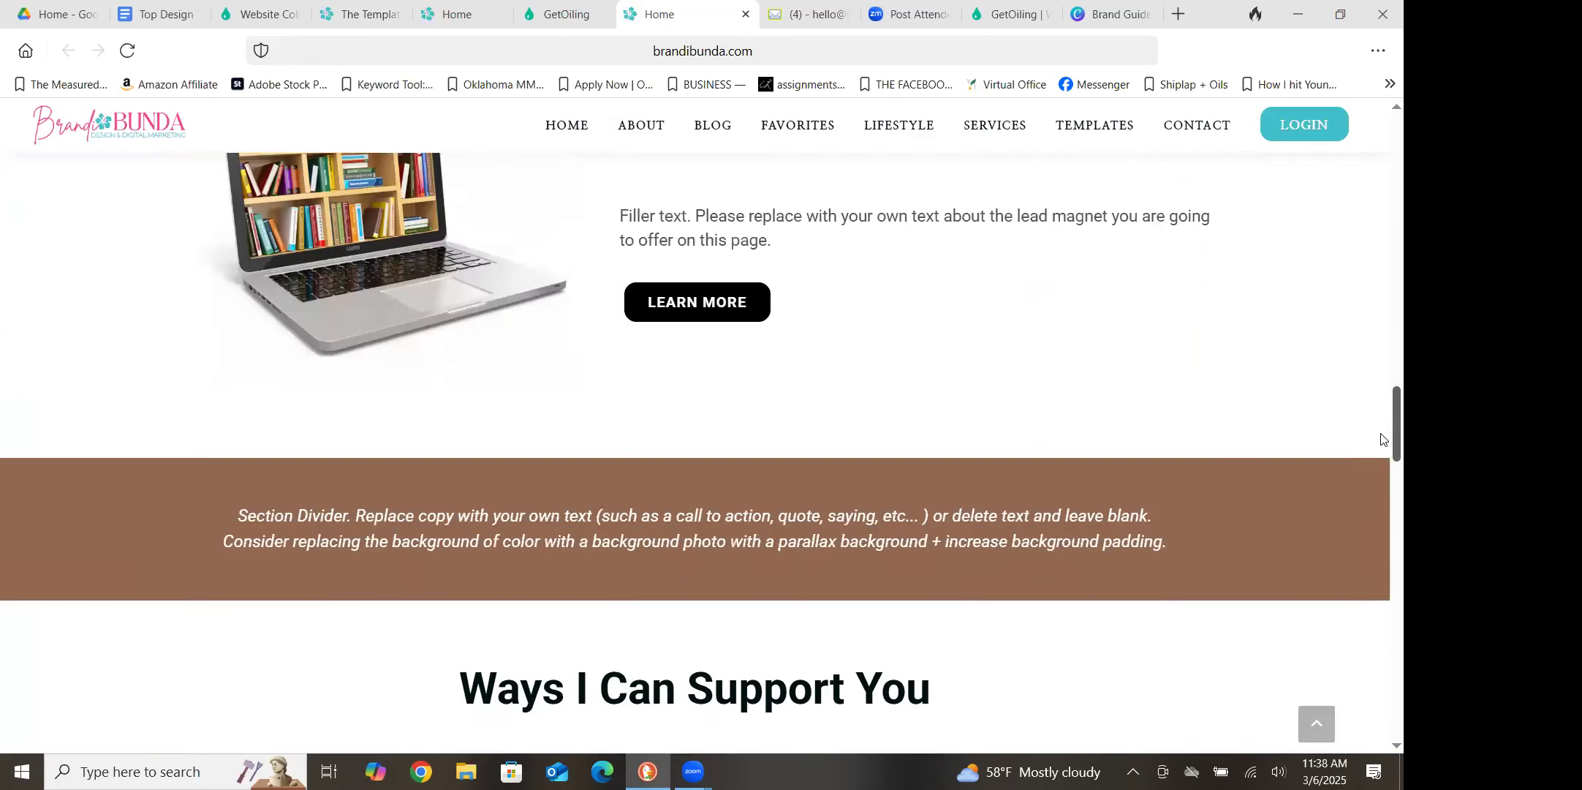
pyautogui.scroll(3, 1381, 417)
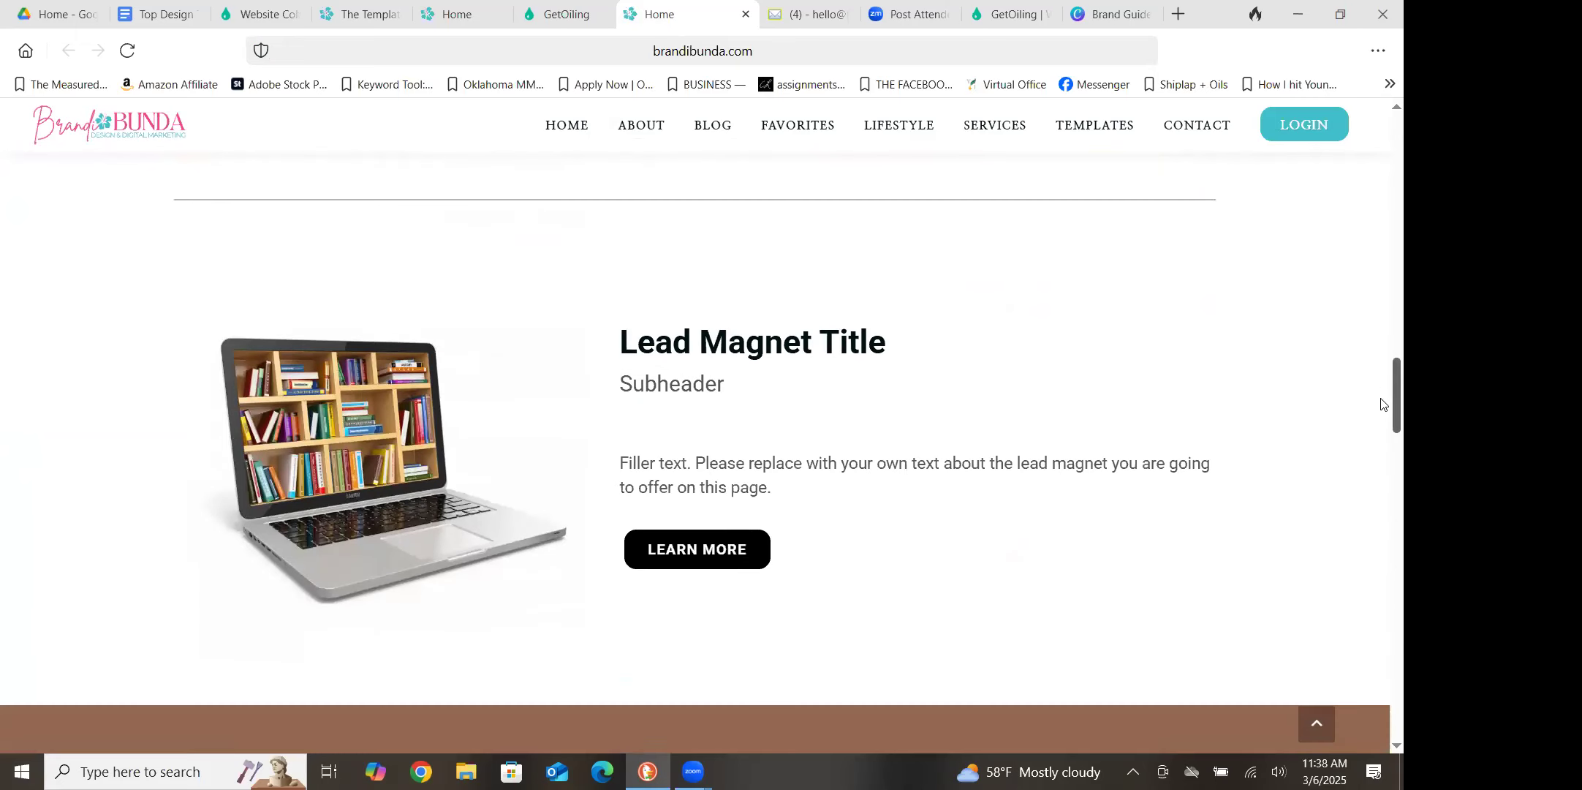
pyautogui.scroll(-8, 1381, 404)
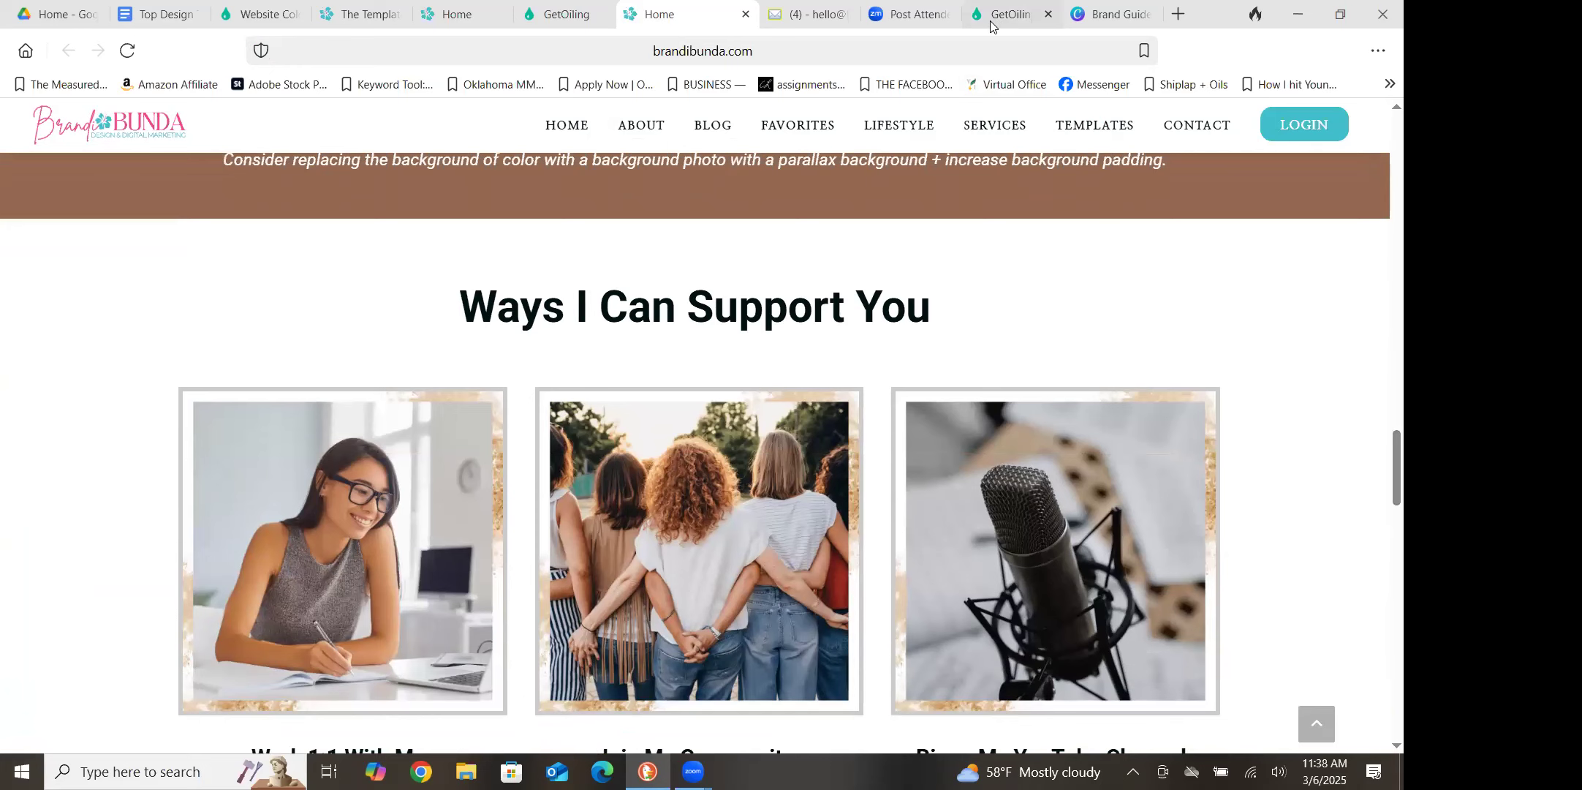
# Return to the page editor and remove the Bordered style from the image above "Work 1:1 With Me"
pyautogui.hotkey('ctrl', 'shift', 'Tab')
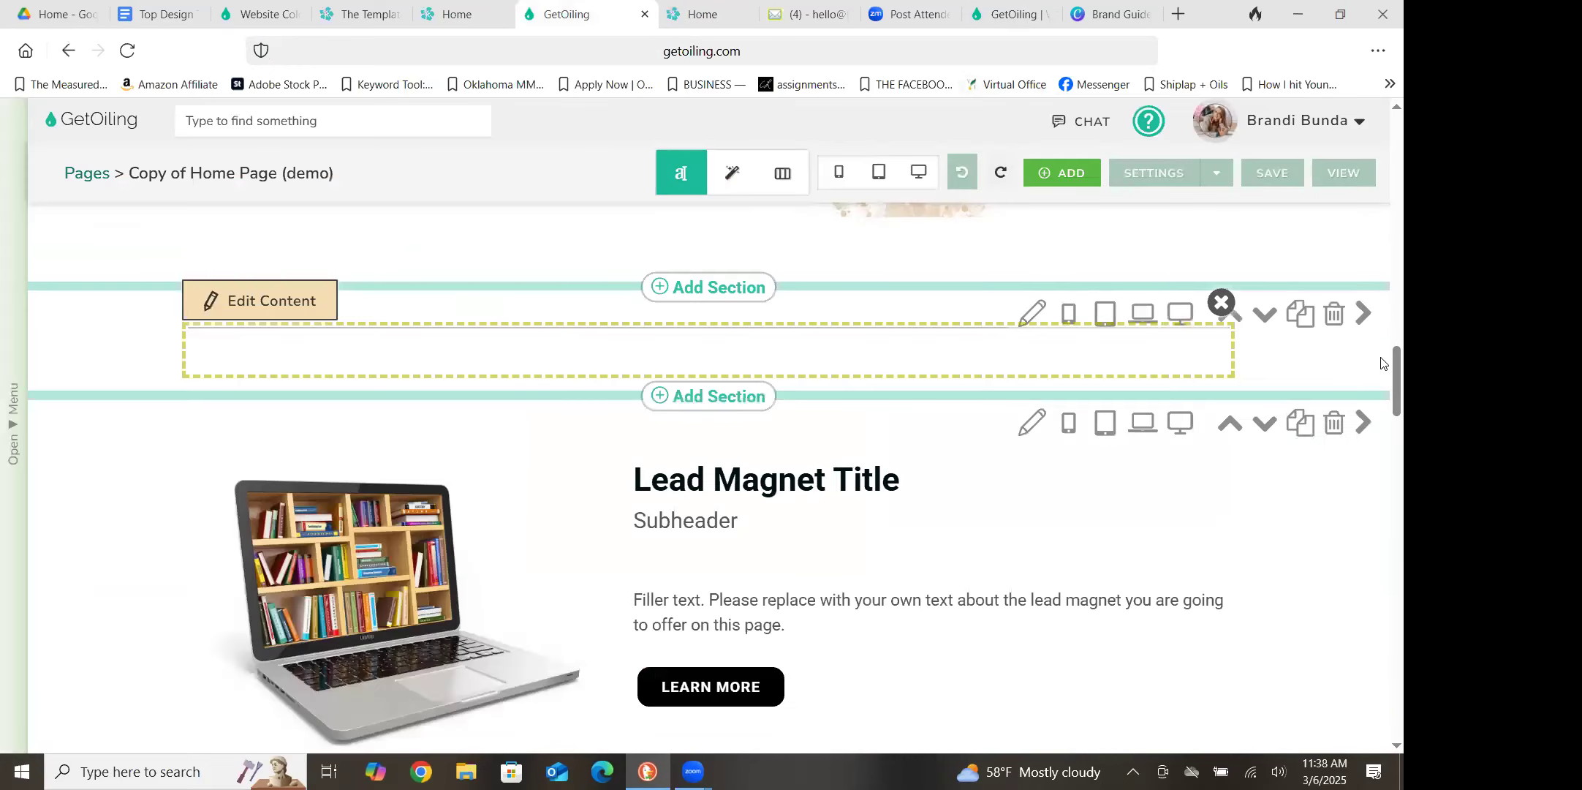
pyautogui.scroll(-8, 1380, 390)
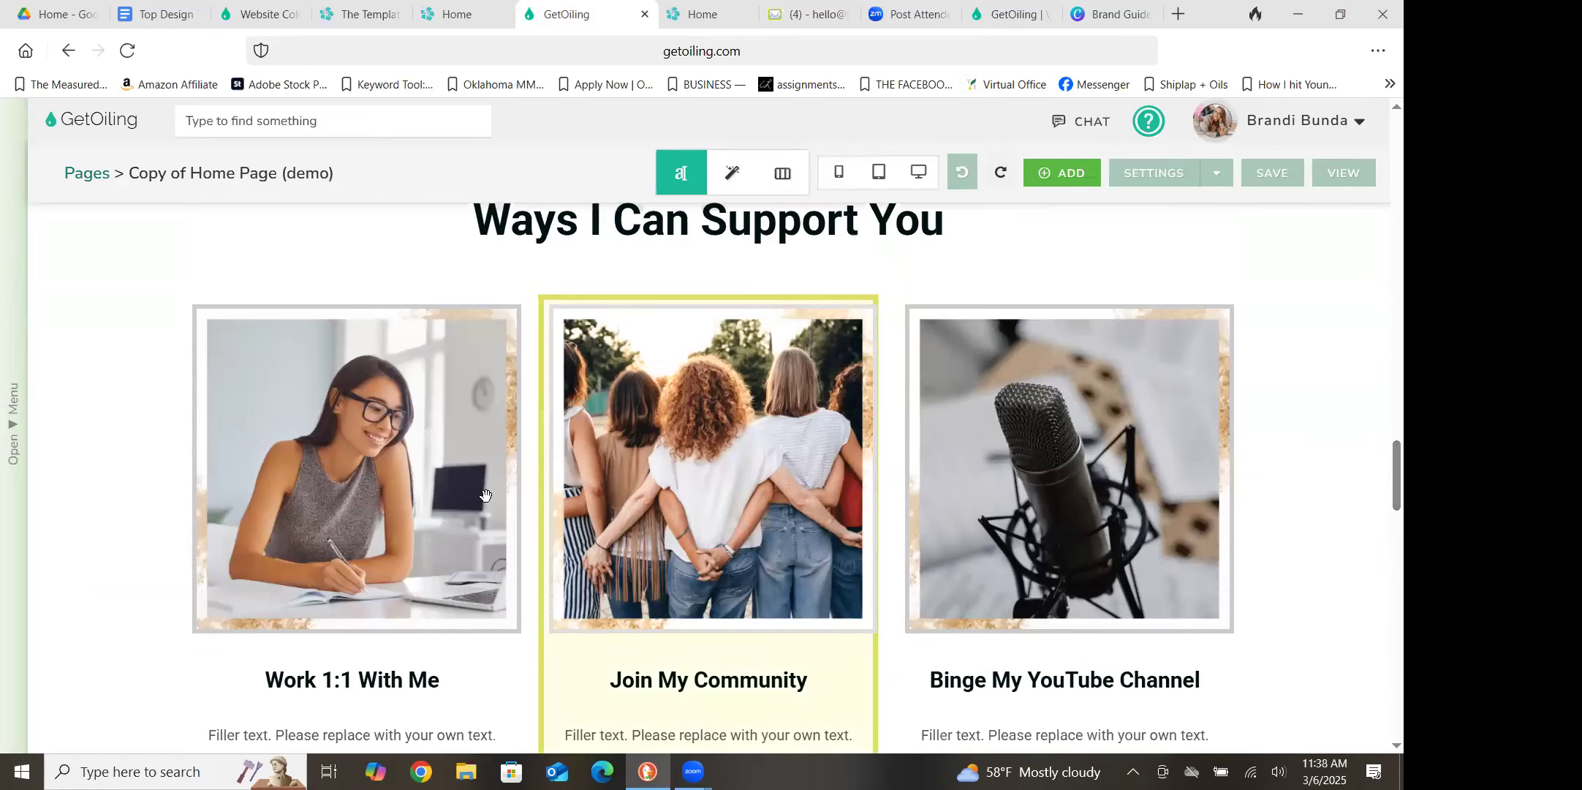
pyautogui.click(482, 497)
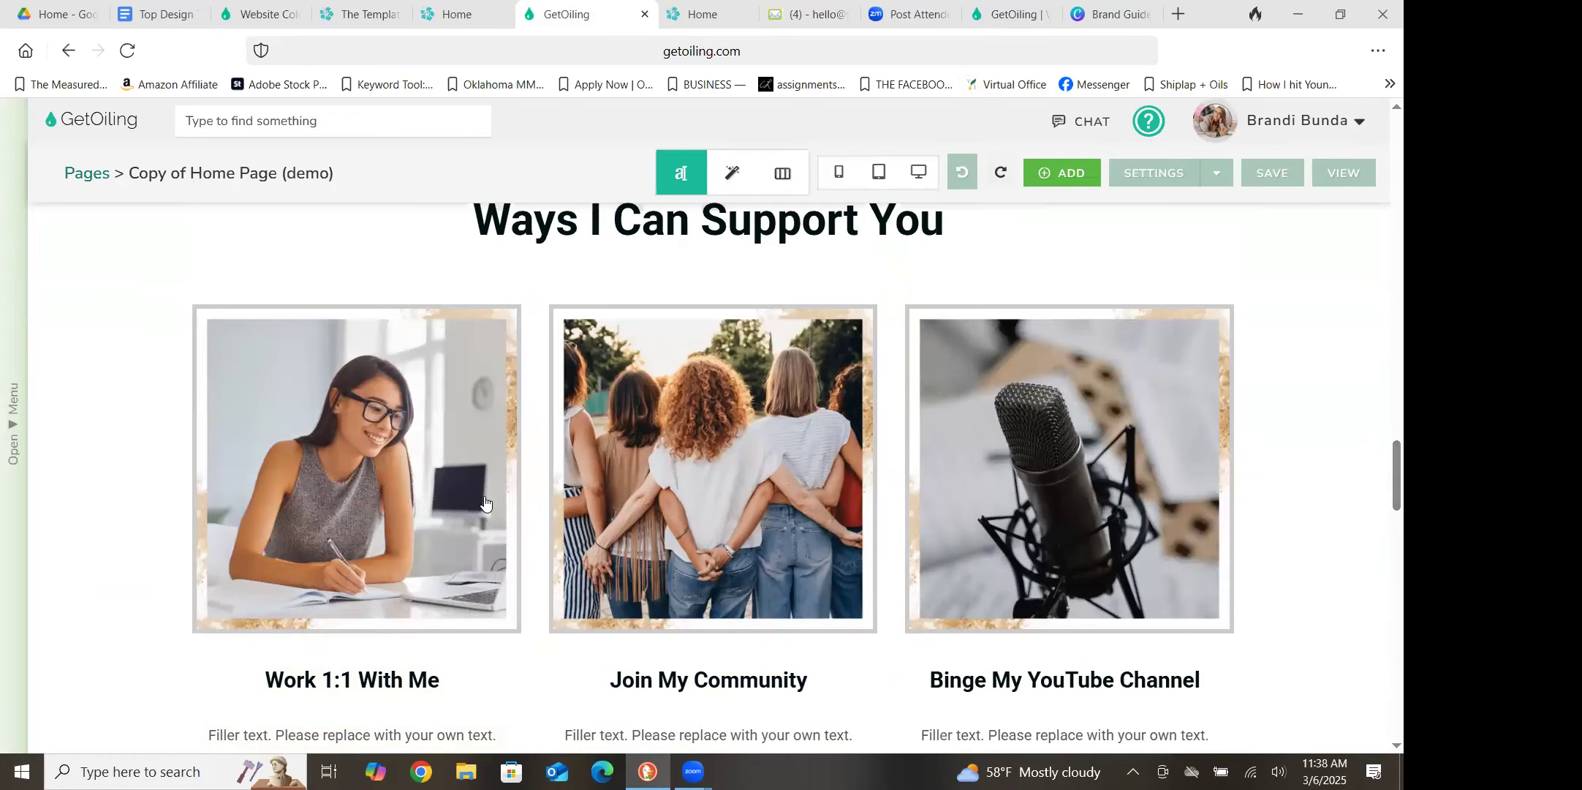
pyautogui.click(272, 274)
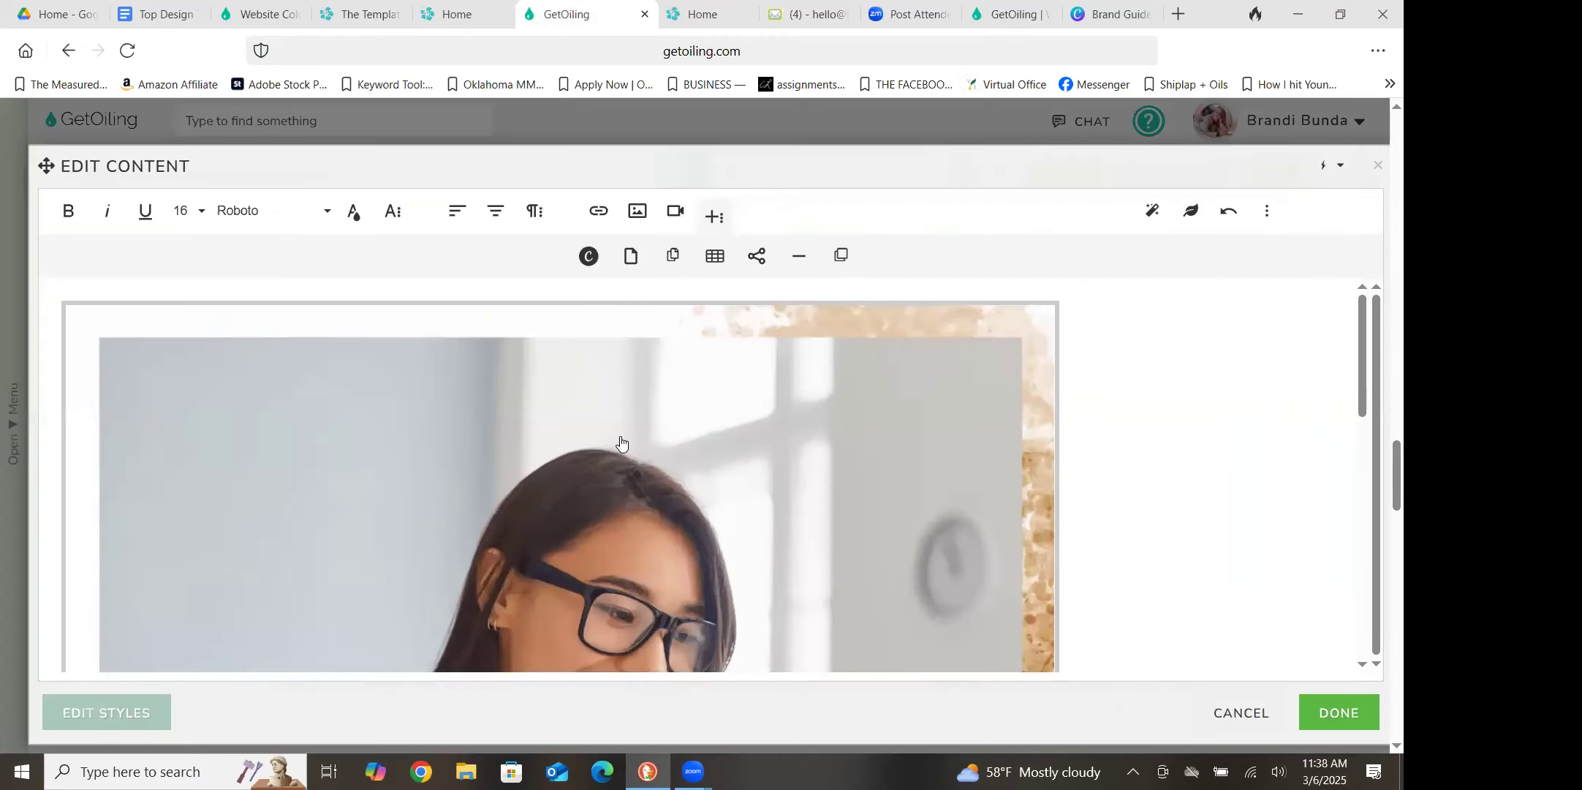
pyautogui.click(620, 442)
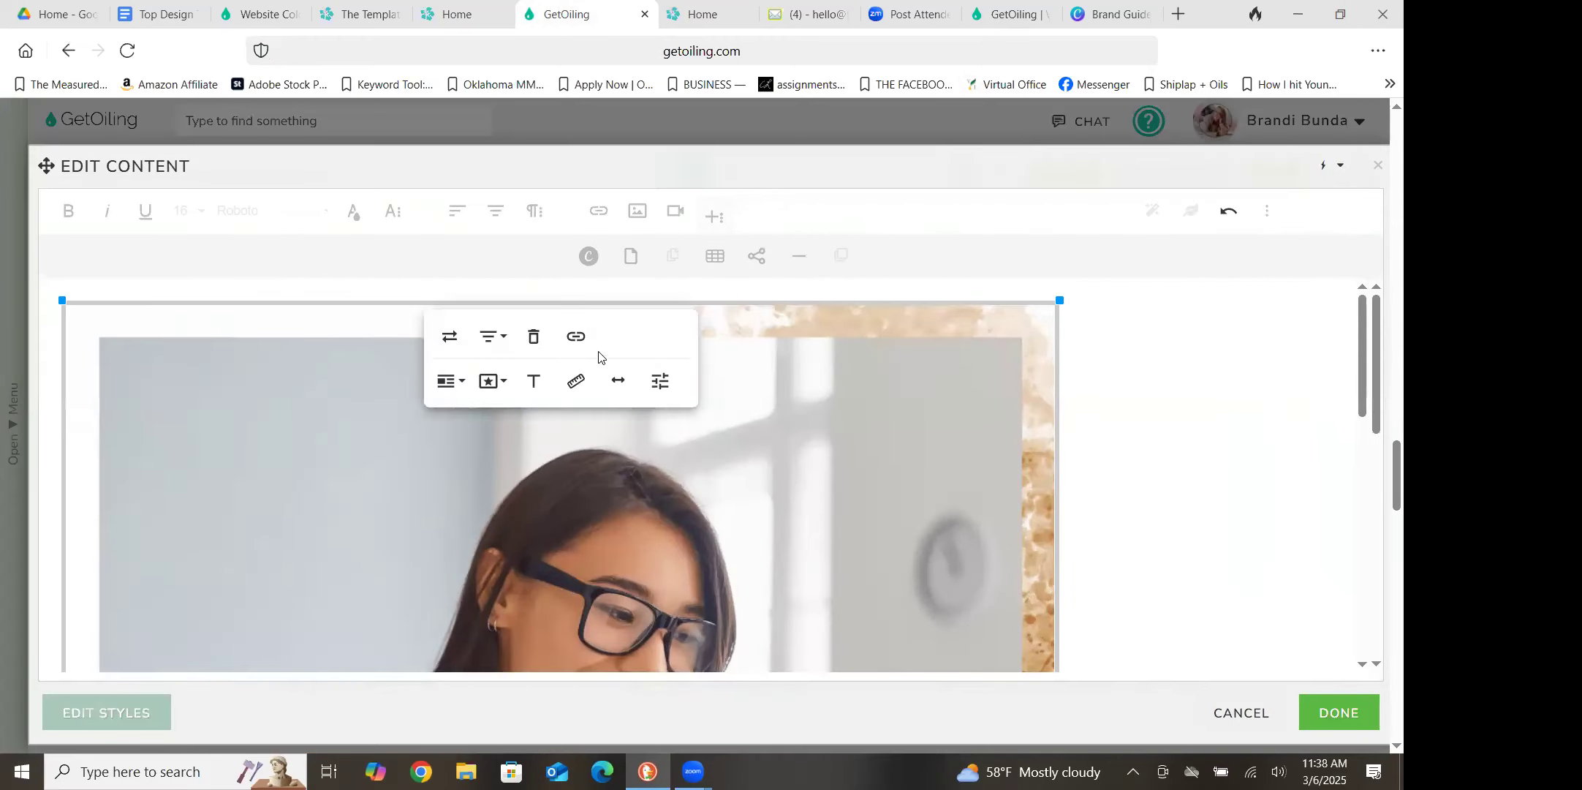
pyautogui.click(492, 384)
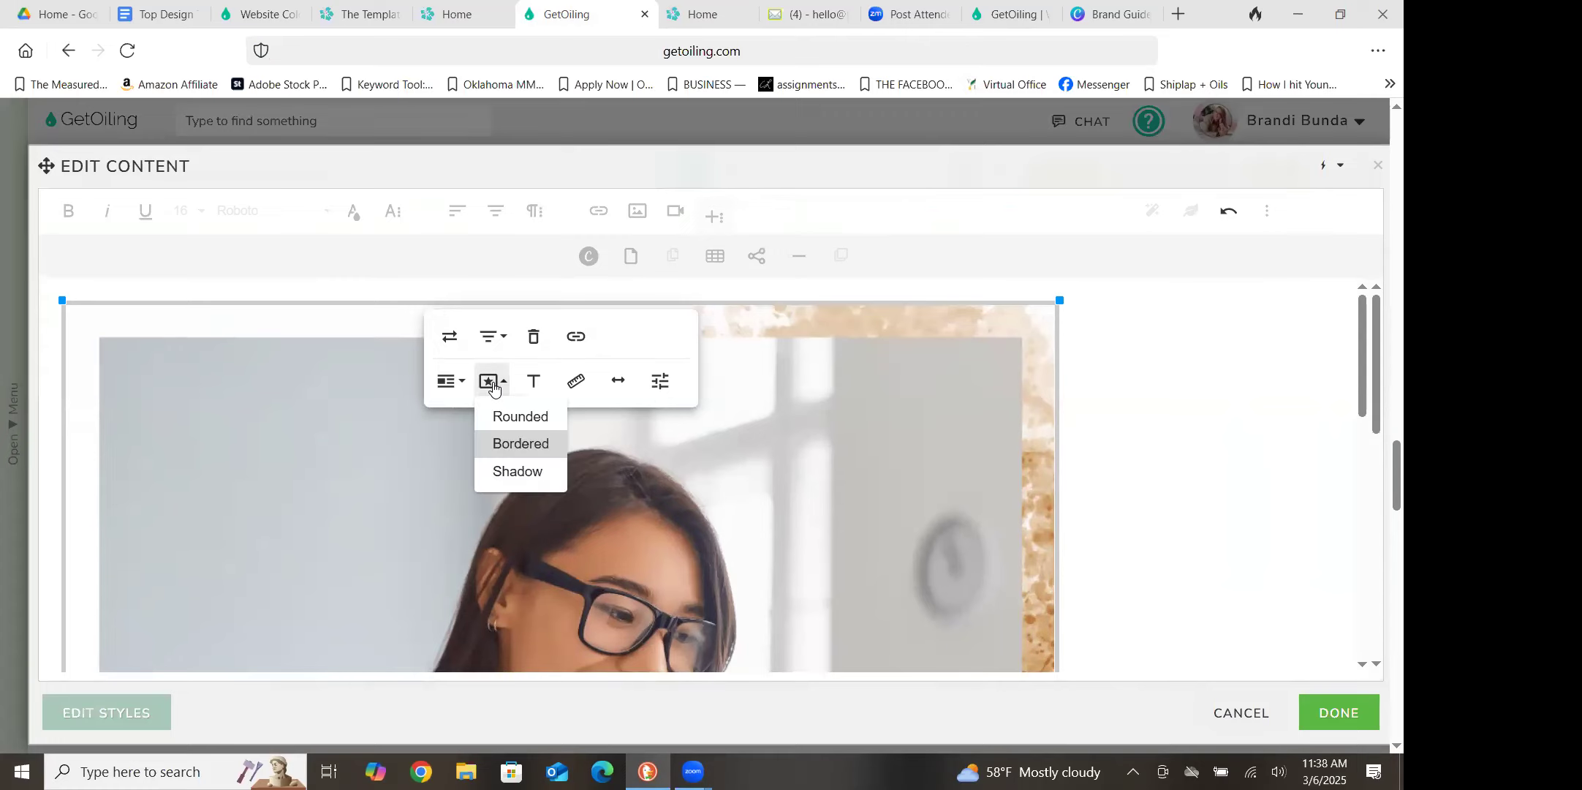
pyautogui.click(495, 453)
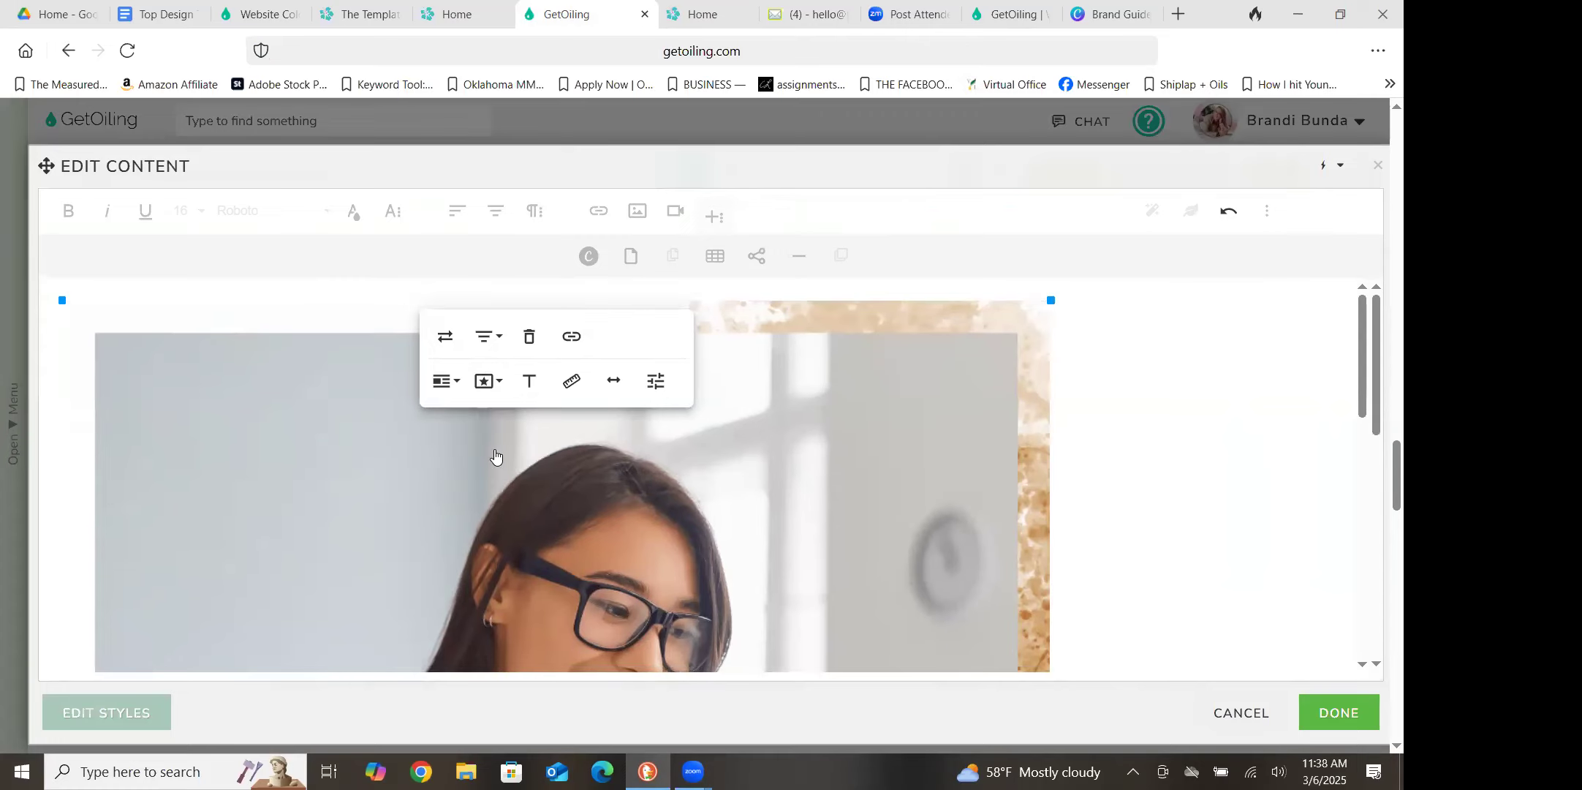
# Apply the Rounded and Bordered styles to the "Work 1:1 With Me" image
pyautogui.click(1187, 473)
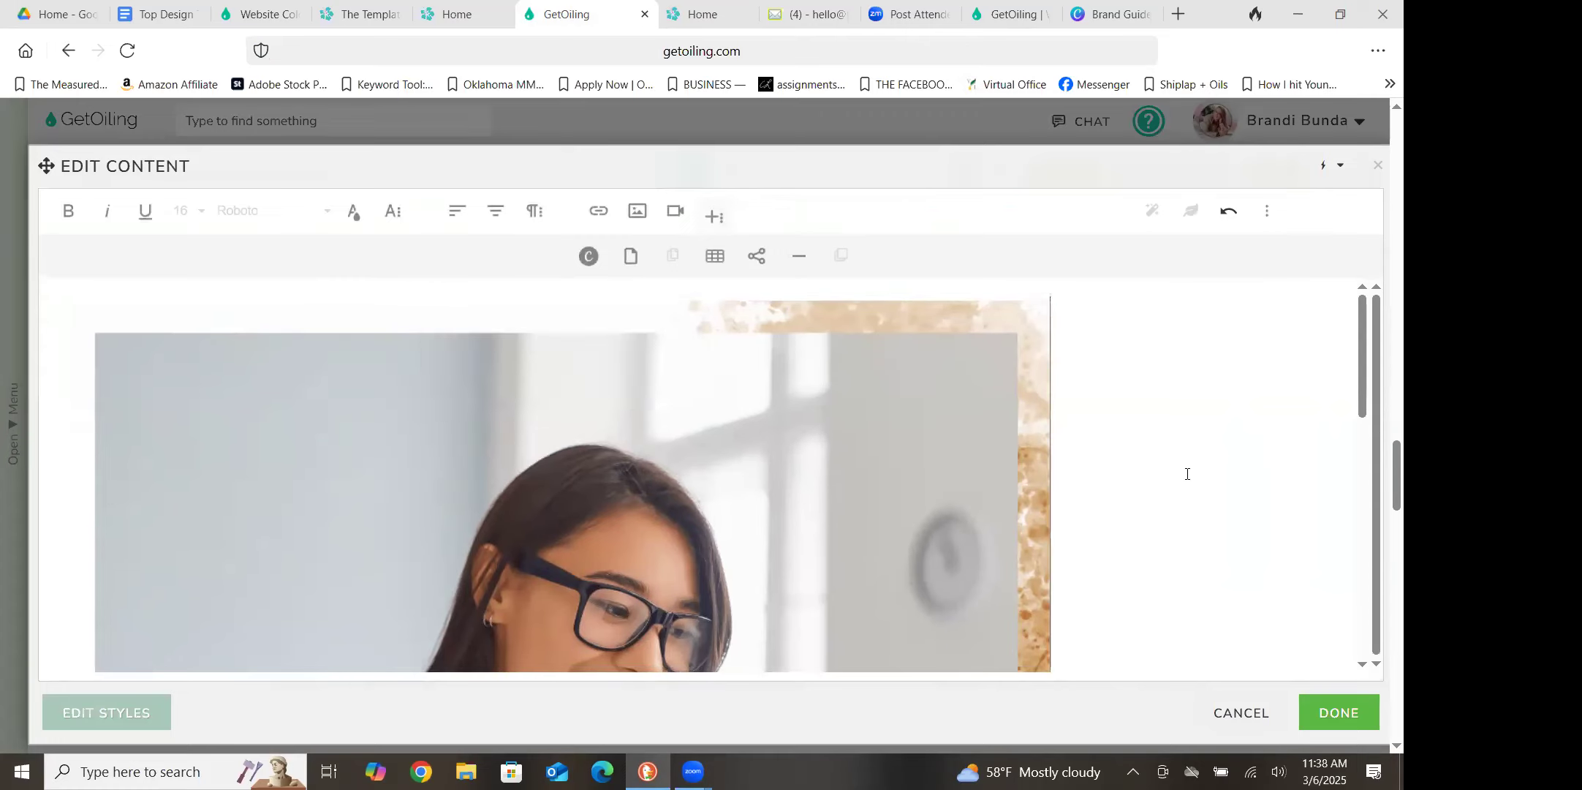
pyautogui.click(568, 381)
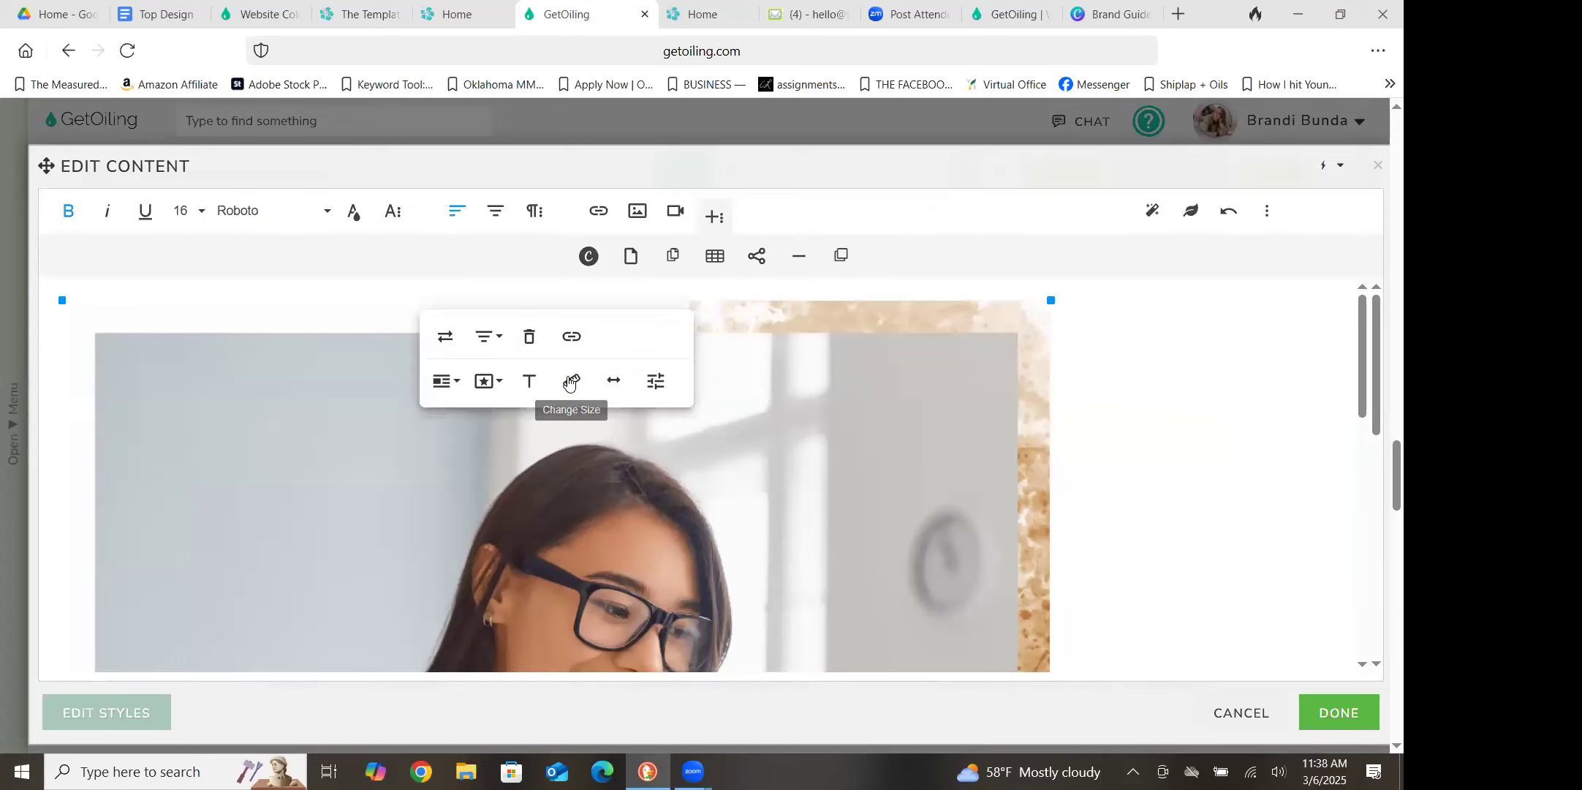
pyautogui.click(494, 384)
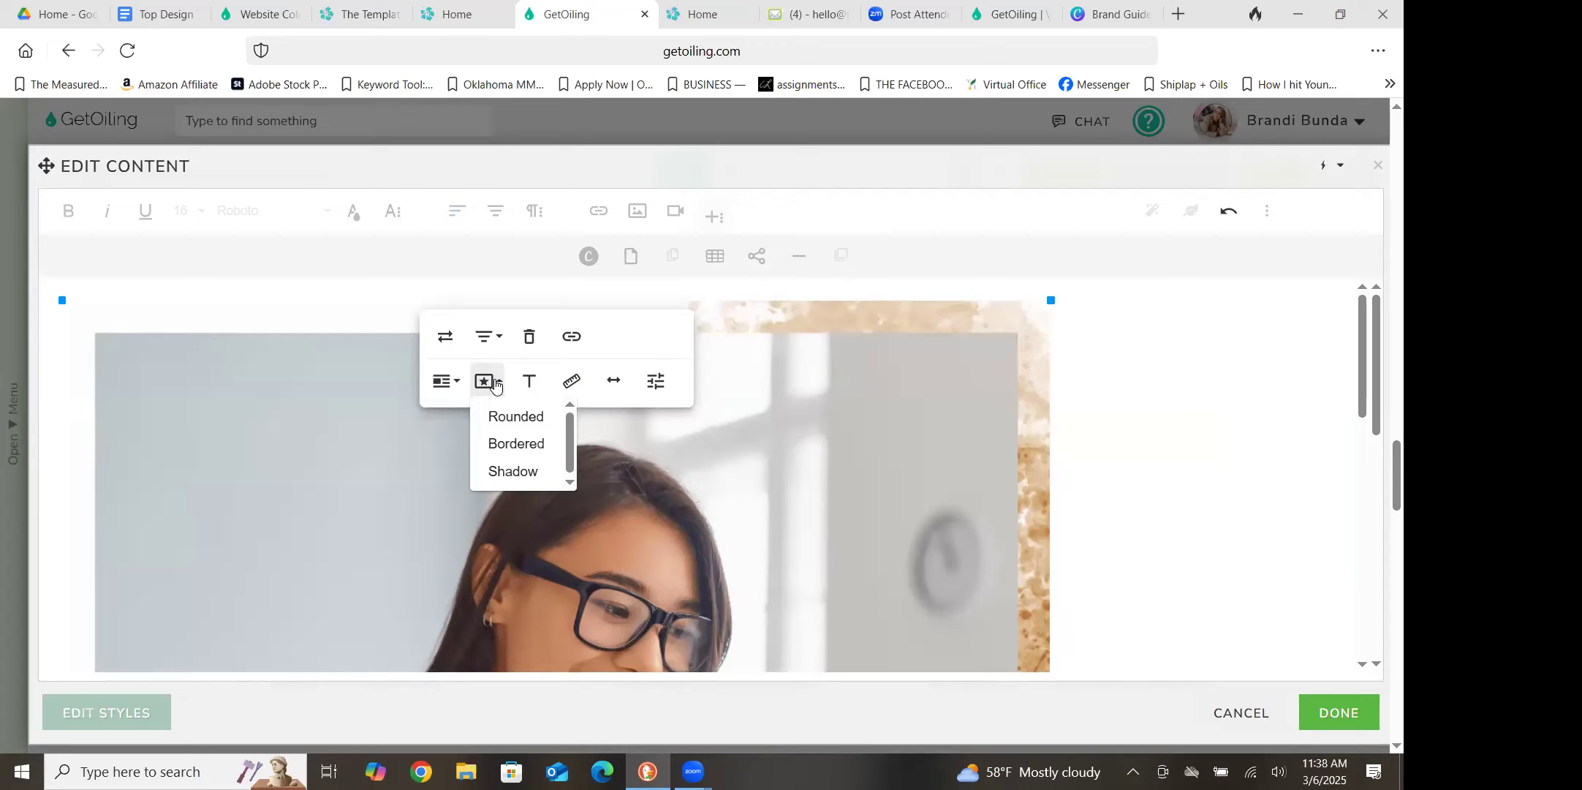
pyautogui.click(503, 417)
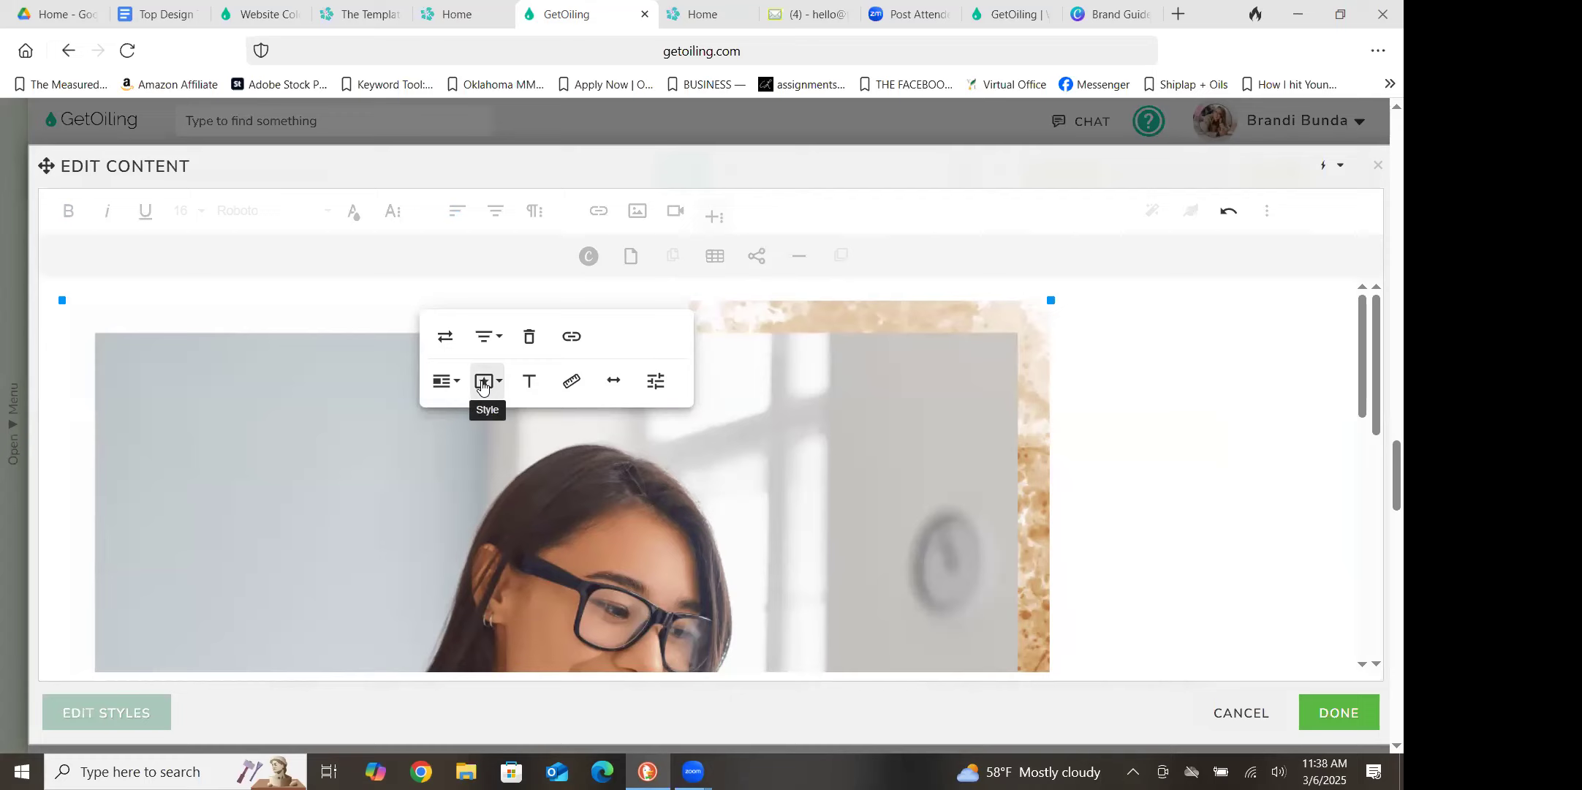
pyautogui.click(482, 388)
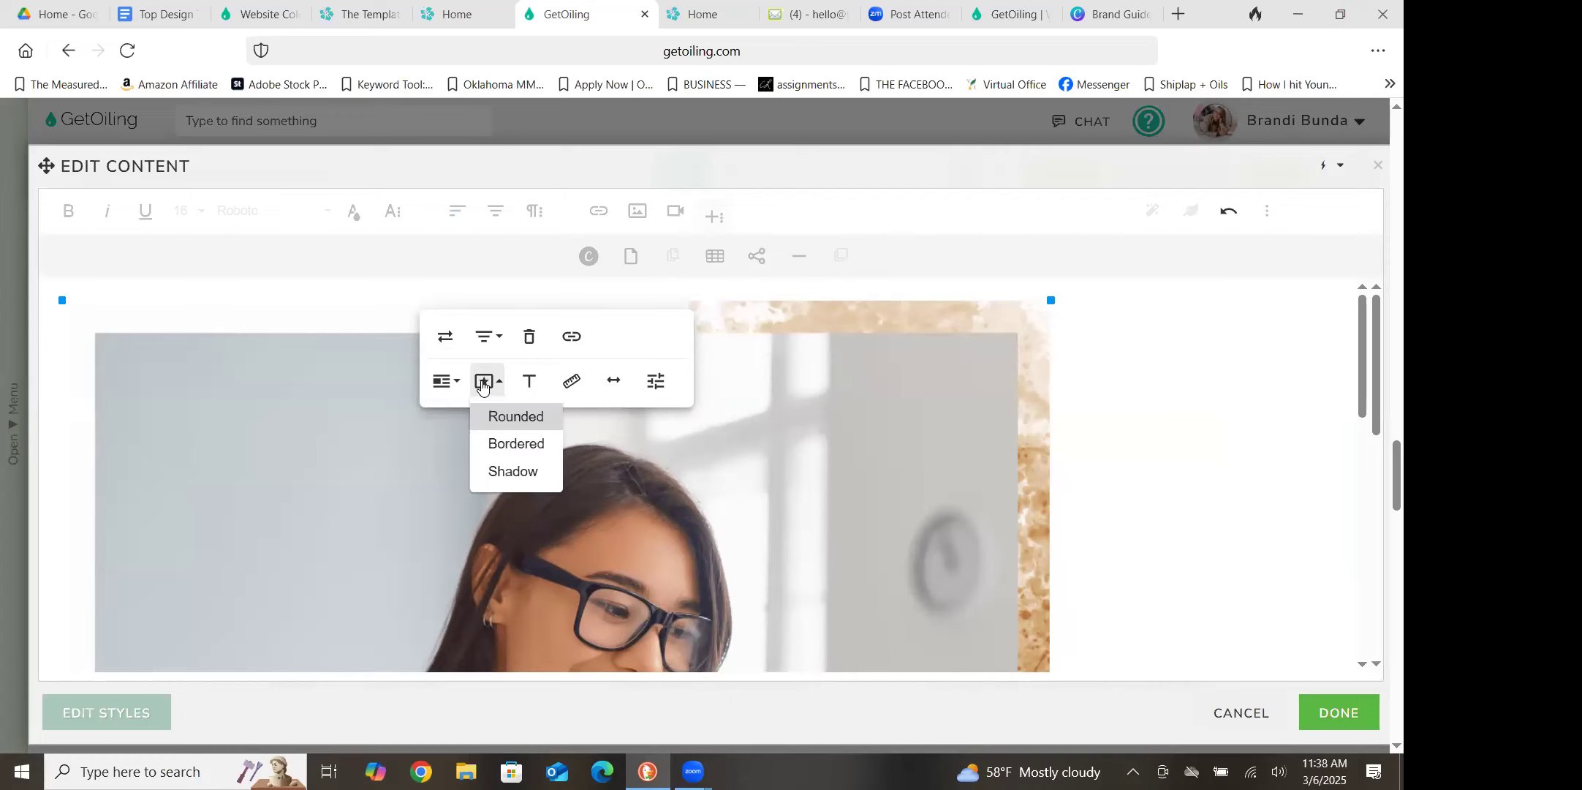
pyautogui.click(490, 443)
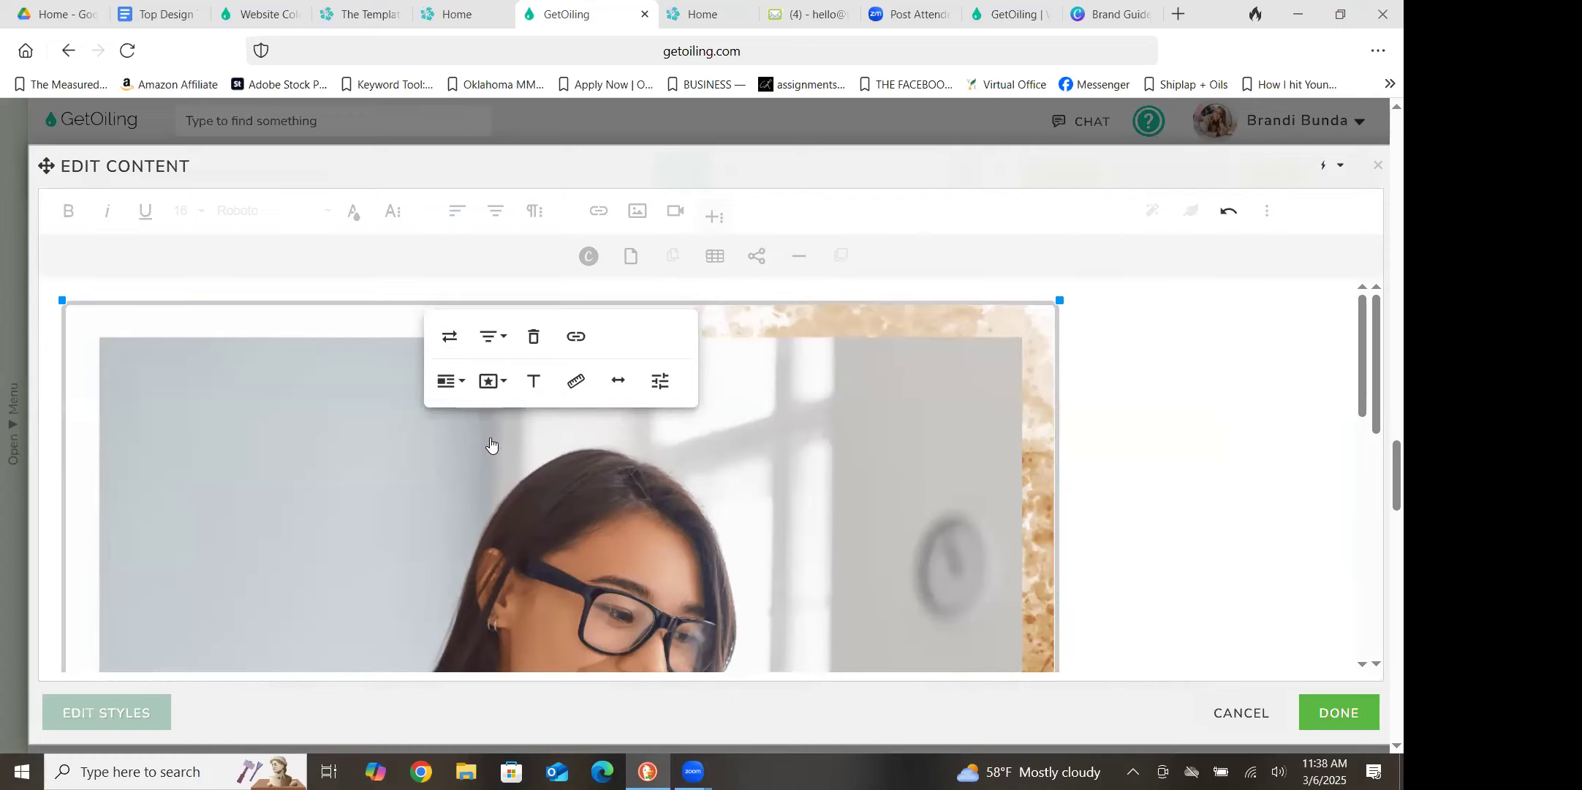
# Try the Shadow style on the "Work 1:1 With Me" image, removing both it and the Rounded style again
pyautogui.click(490, 381)
pyautogui.click(498, 471)
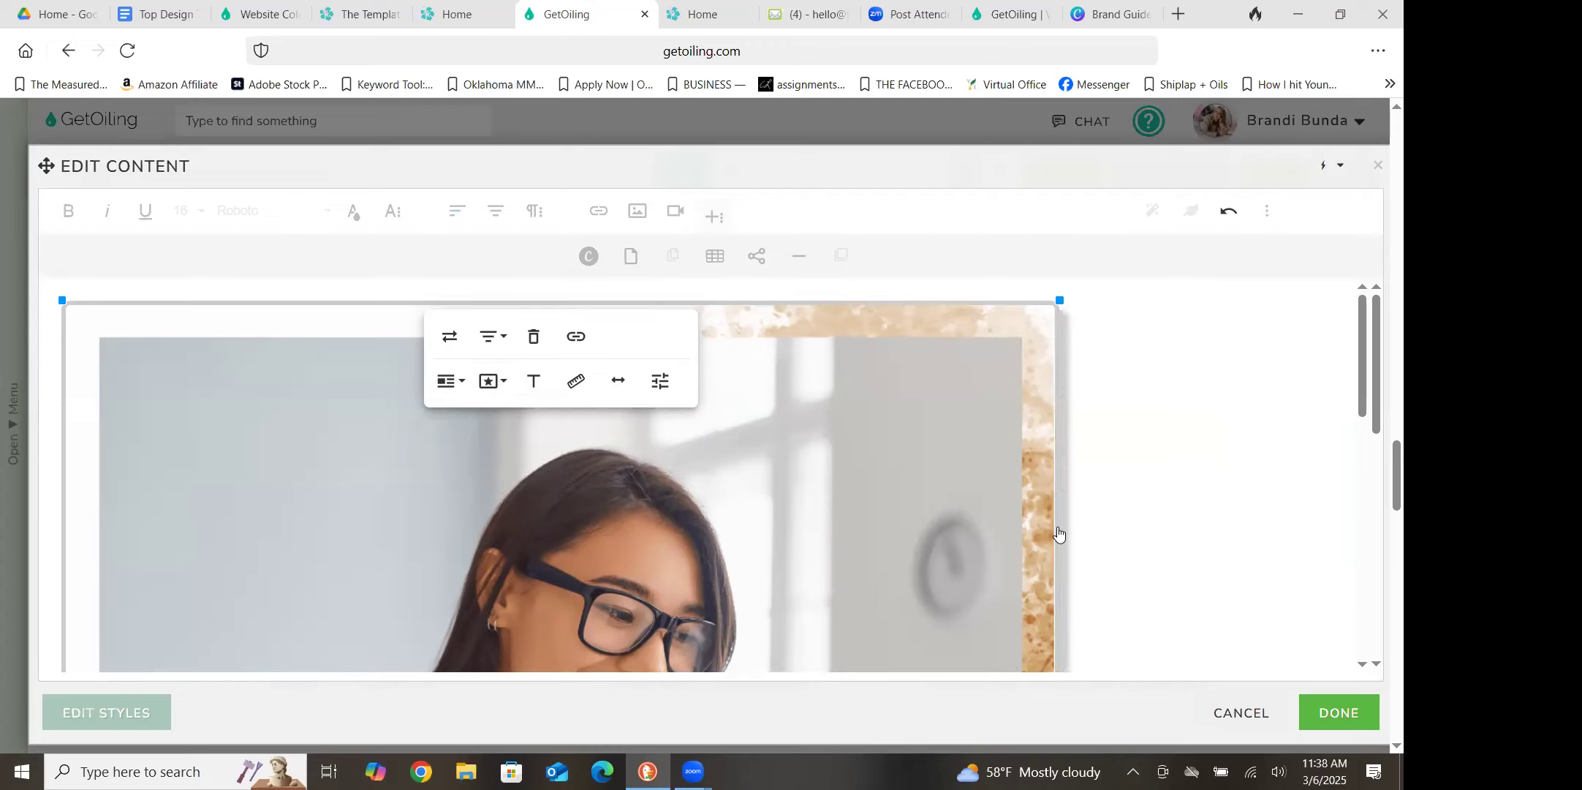
pyautogui.click(490, 388)
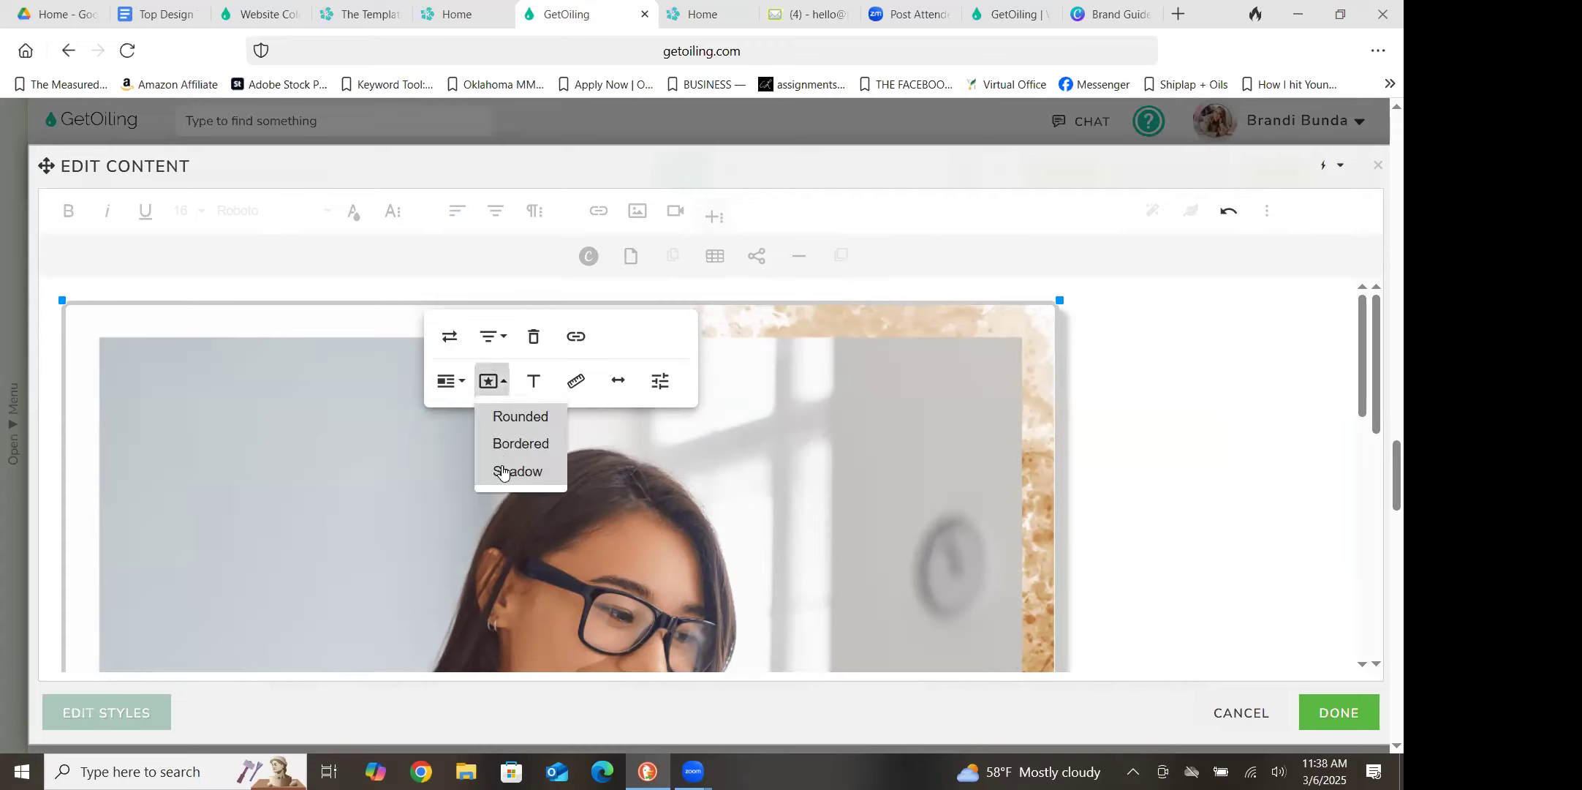
pyautogui.click(502, 472)
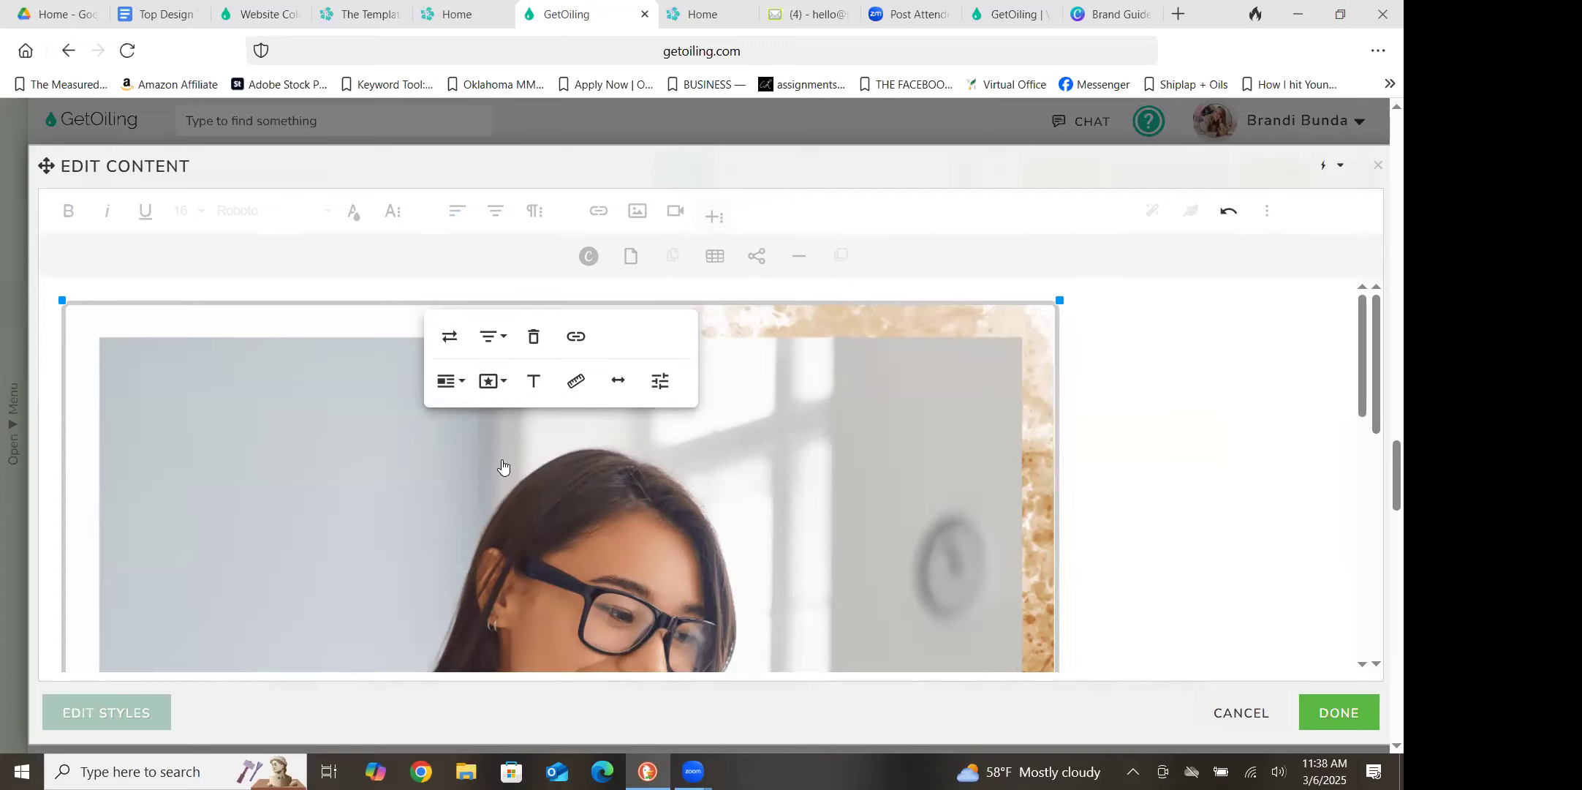
pyautogui.click(492, 386)
pyautogui.click(498, 414)
# Accept the image edits and add a 1 Column No Header section between the Lead Magnet section and the brown section divider
pyautogui.click(1328, 715)
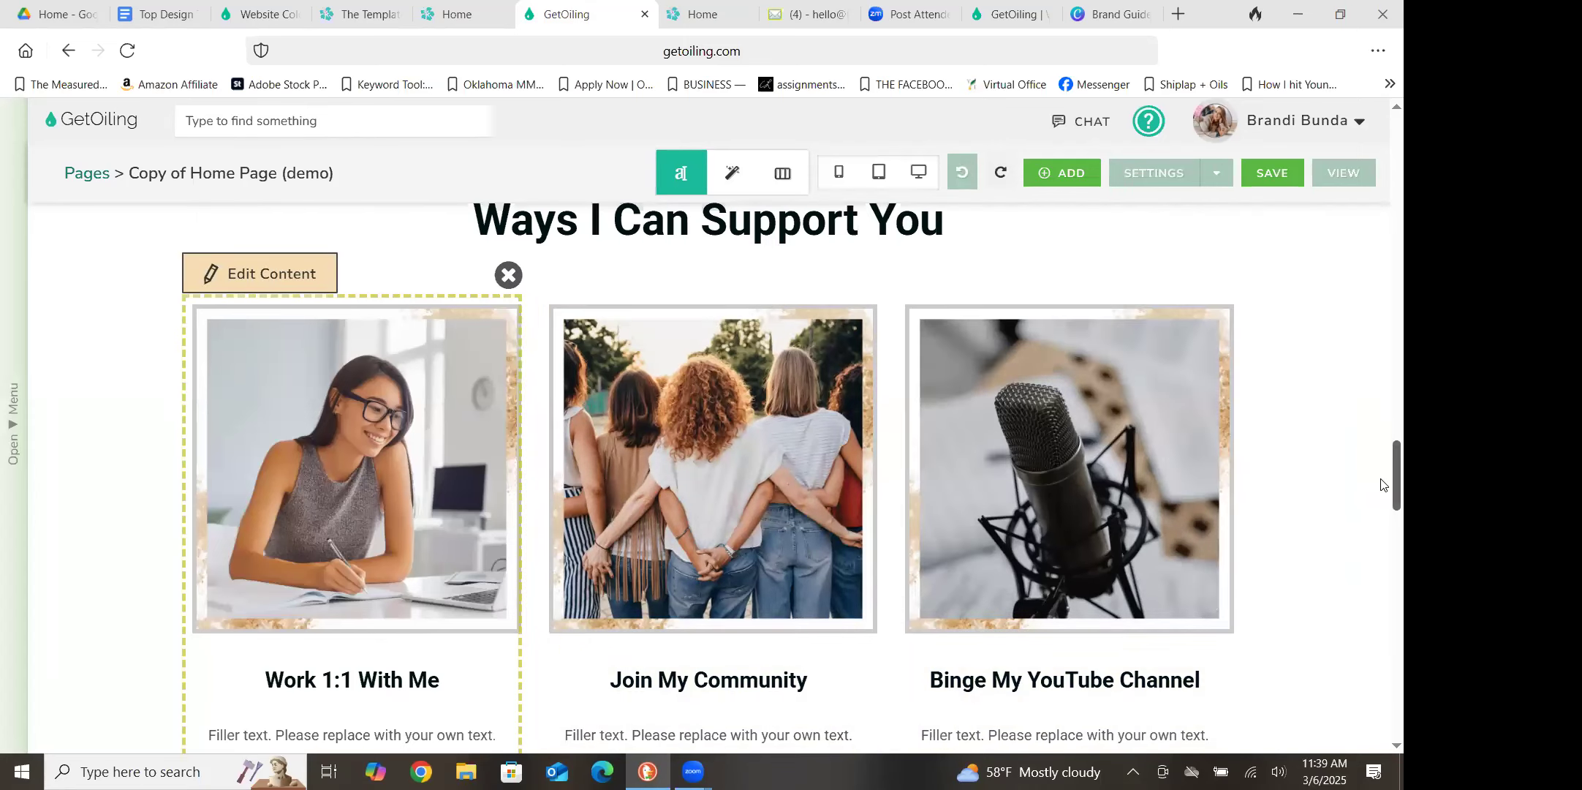
pyautogui.scroll(7, 1382, 471)
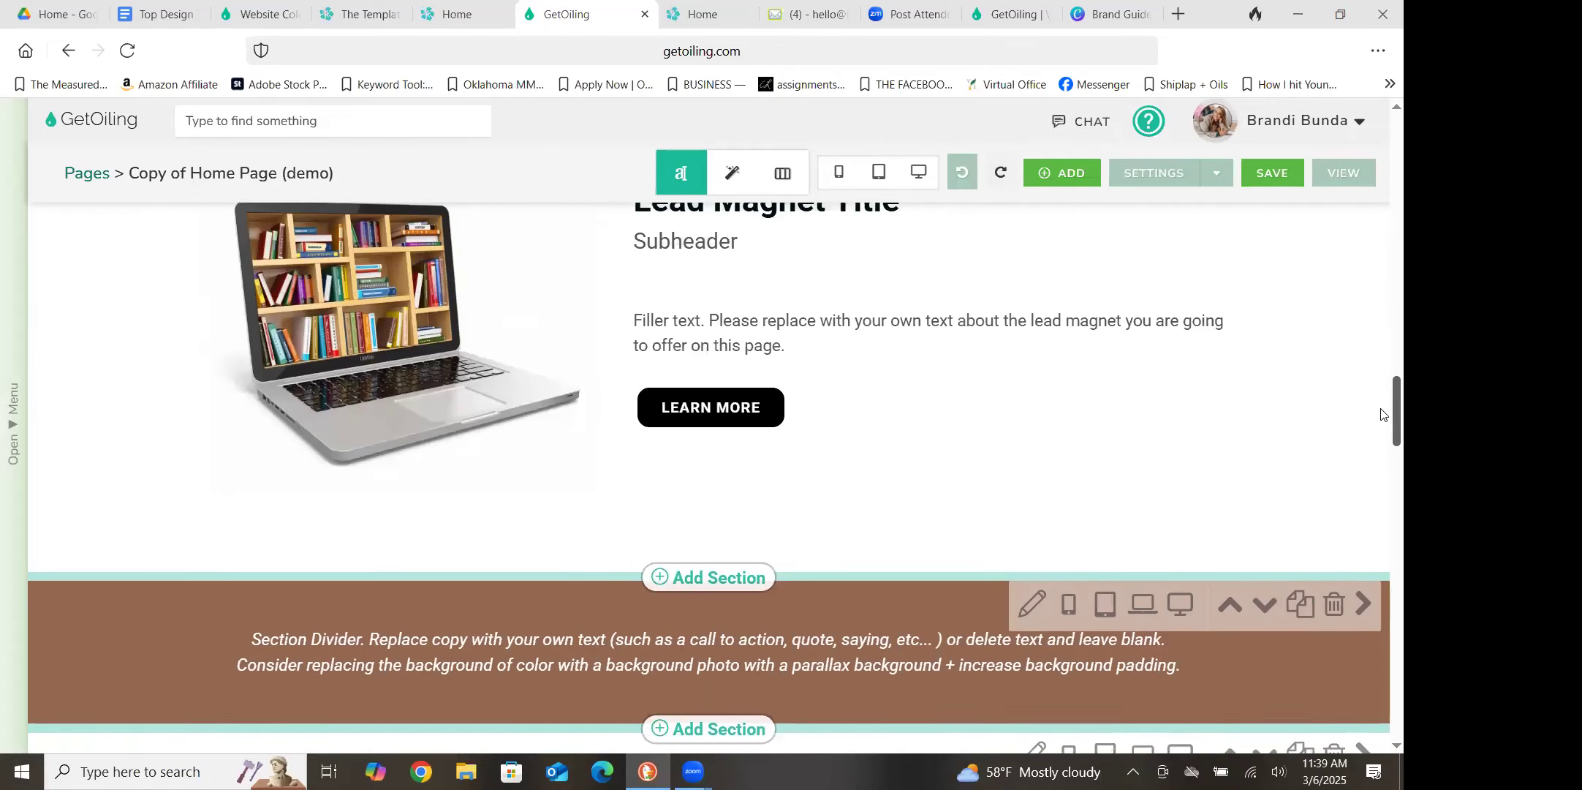
pyautogui.click(696, 523)
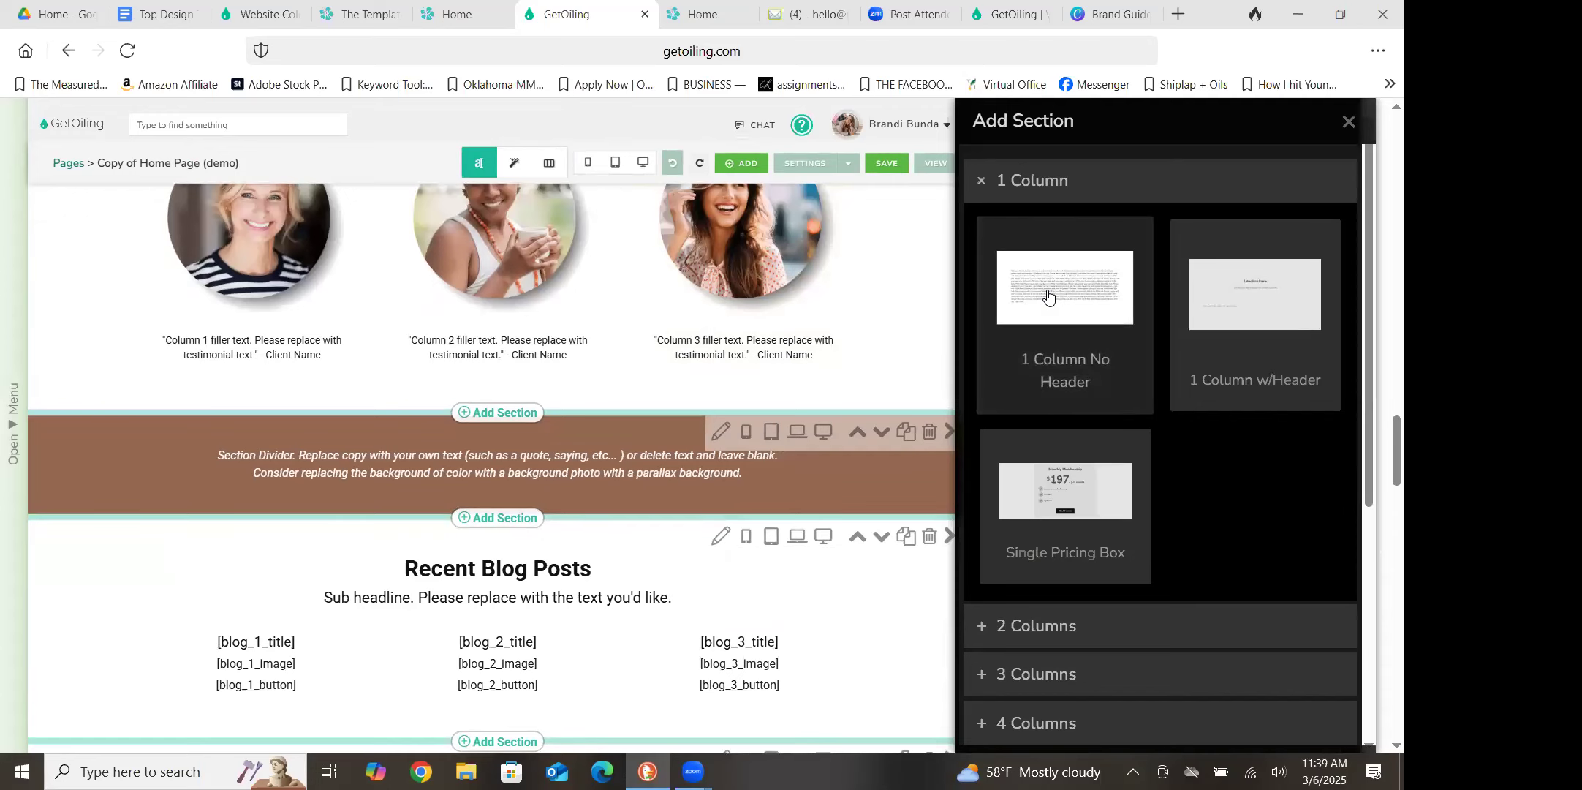
pyautogui.click(1048, 295)
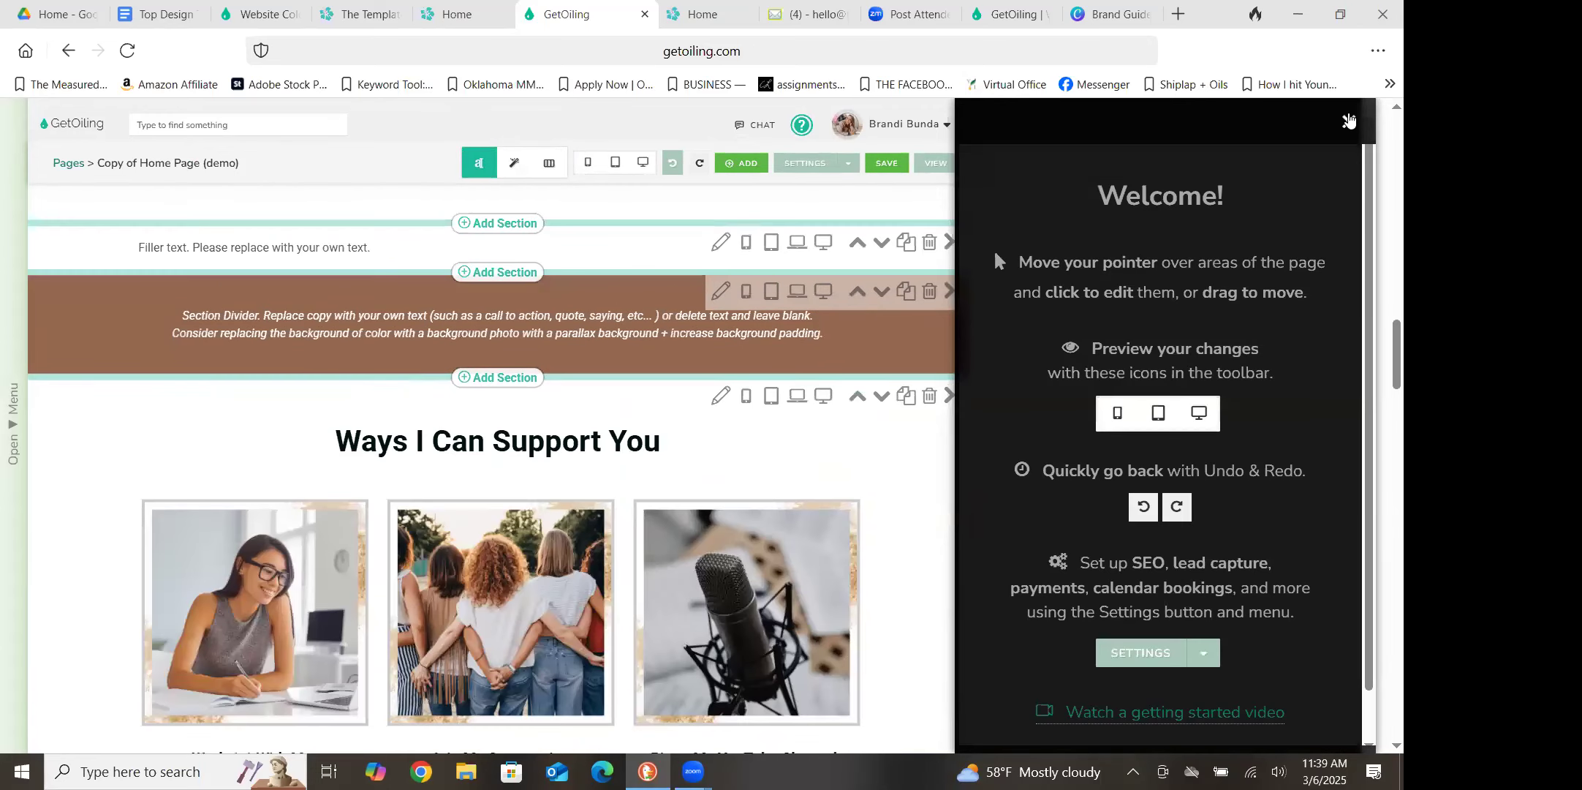
pyautogui.click(1349, 120)
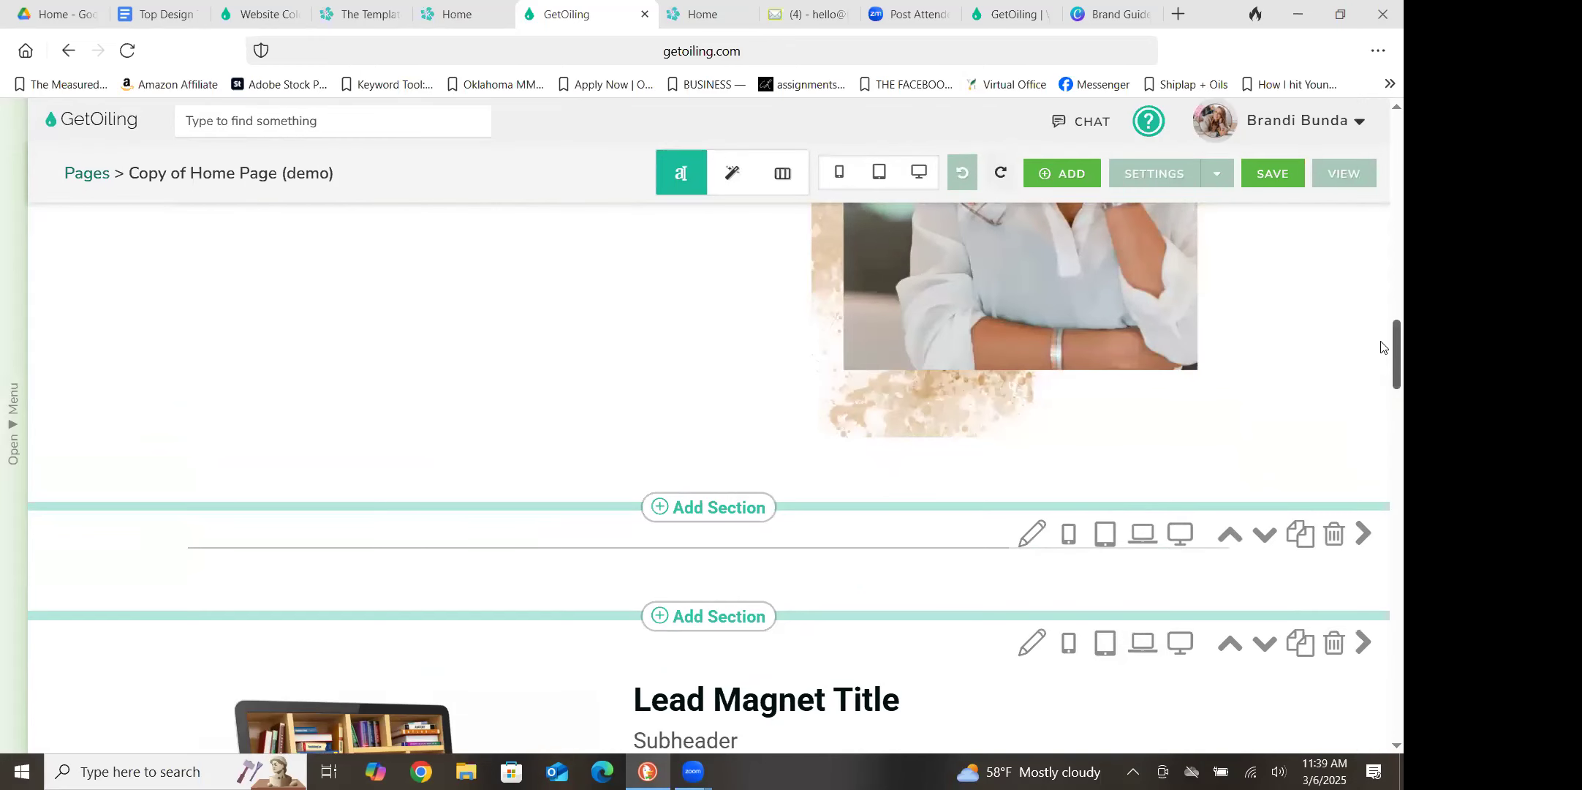
# Clear the filler text from the new one-column section below the Lead Magnet section
pyautogui.scroll(-10, 1381, 347)
pyautogui.scroll(3, 376, 454)
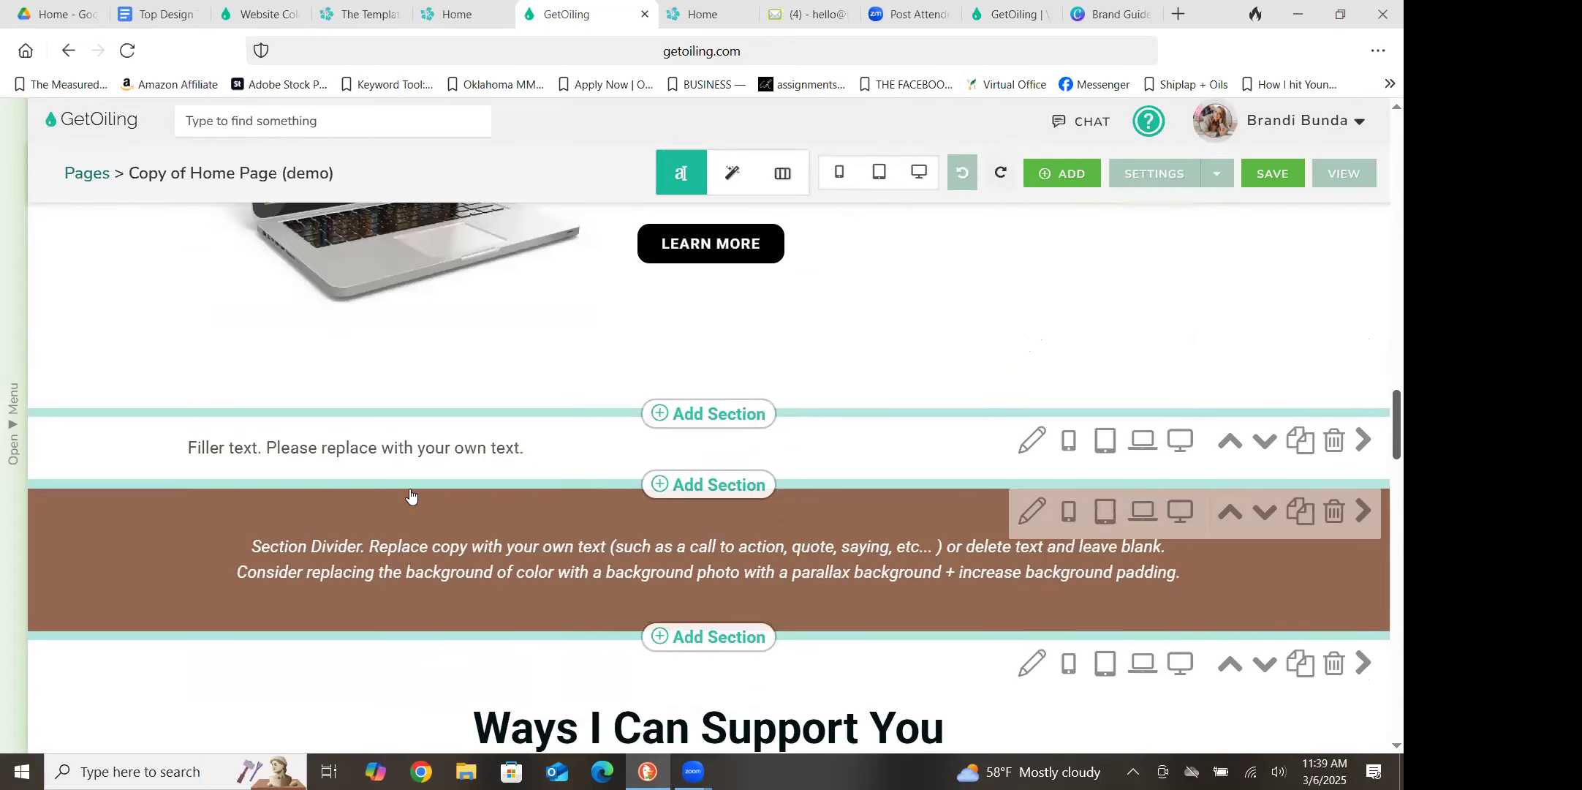
pyautogui.click(378, 452)
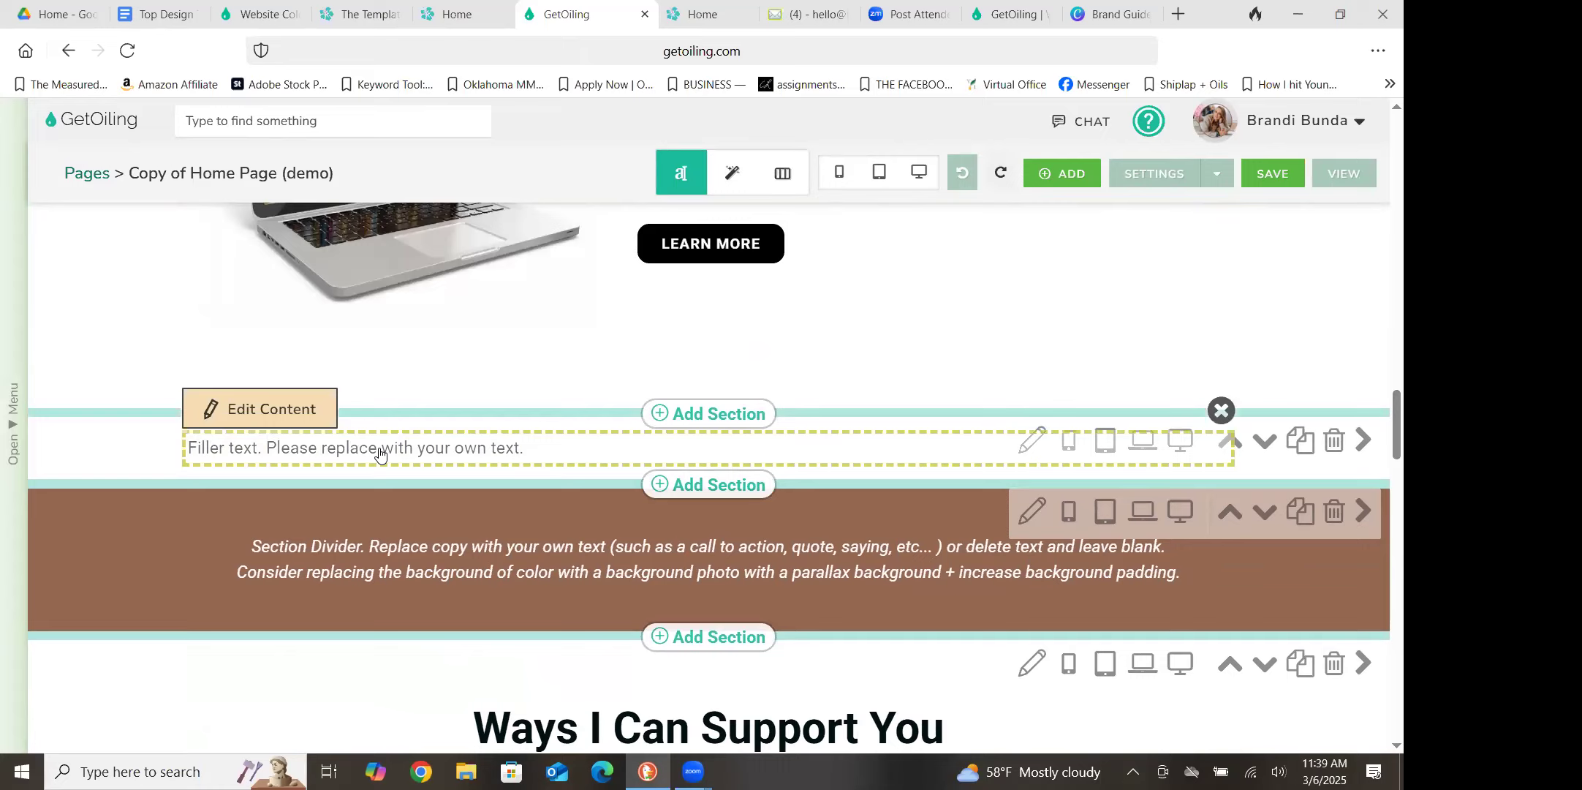
pyautogui.doubleClick(379, 452)
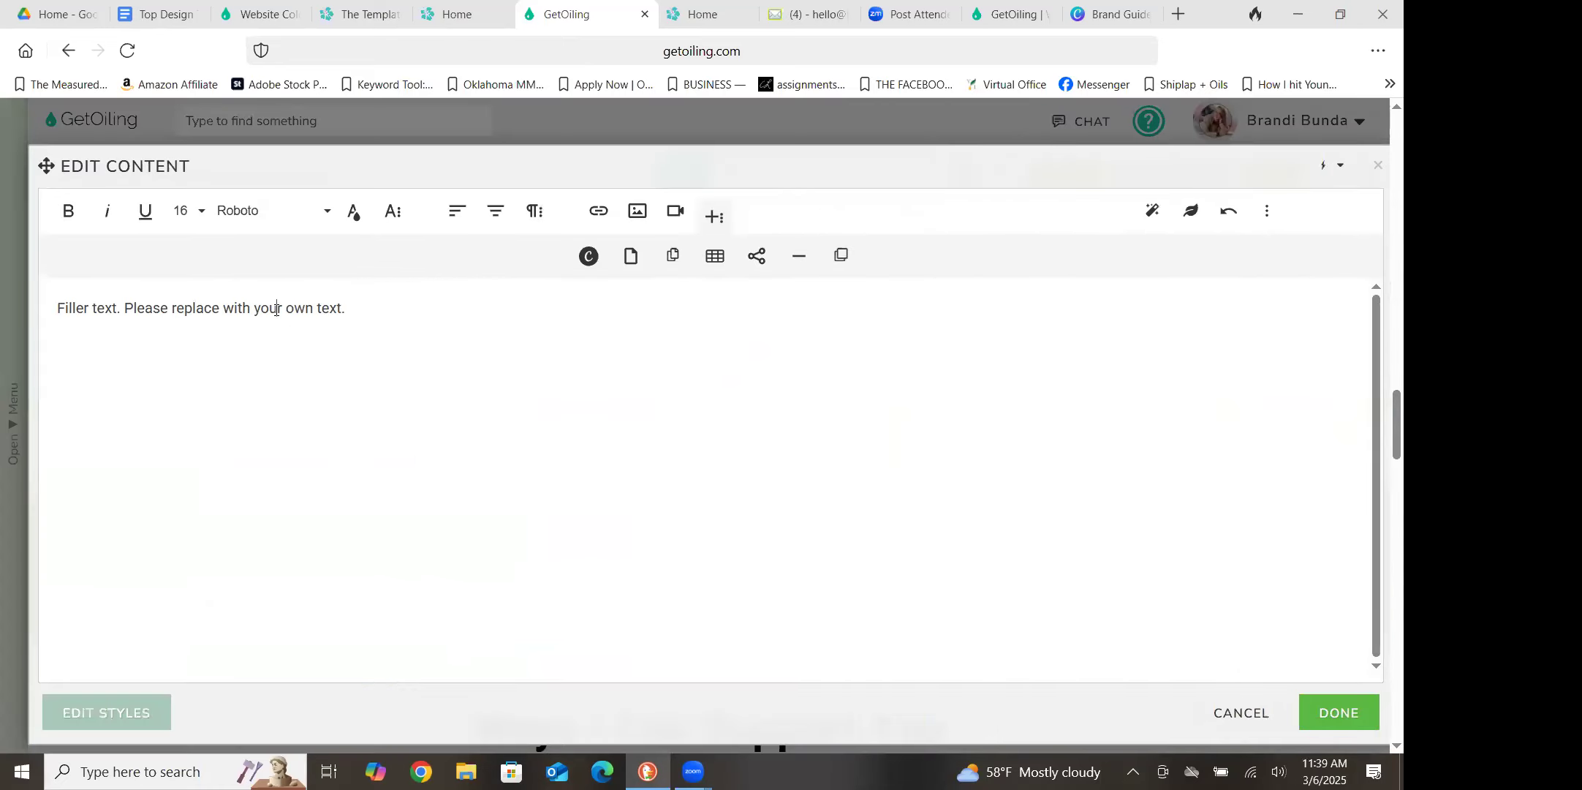
pyautogui.tripleClick(276, 309)
pyautogui.press('BackSpace')
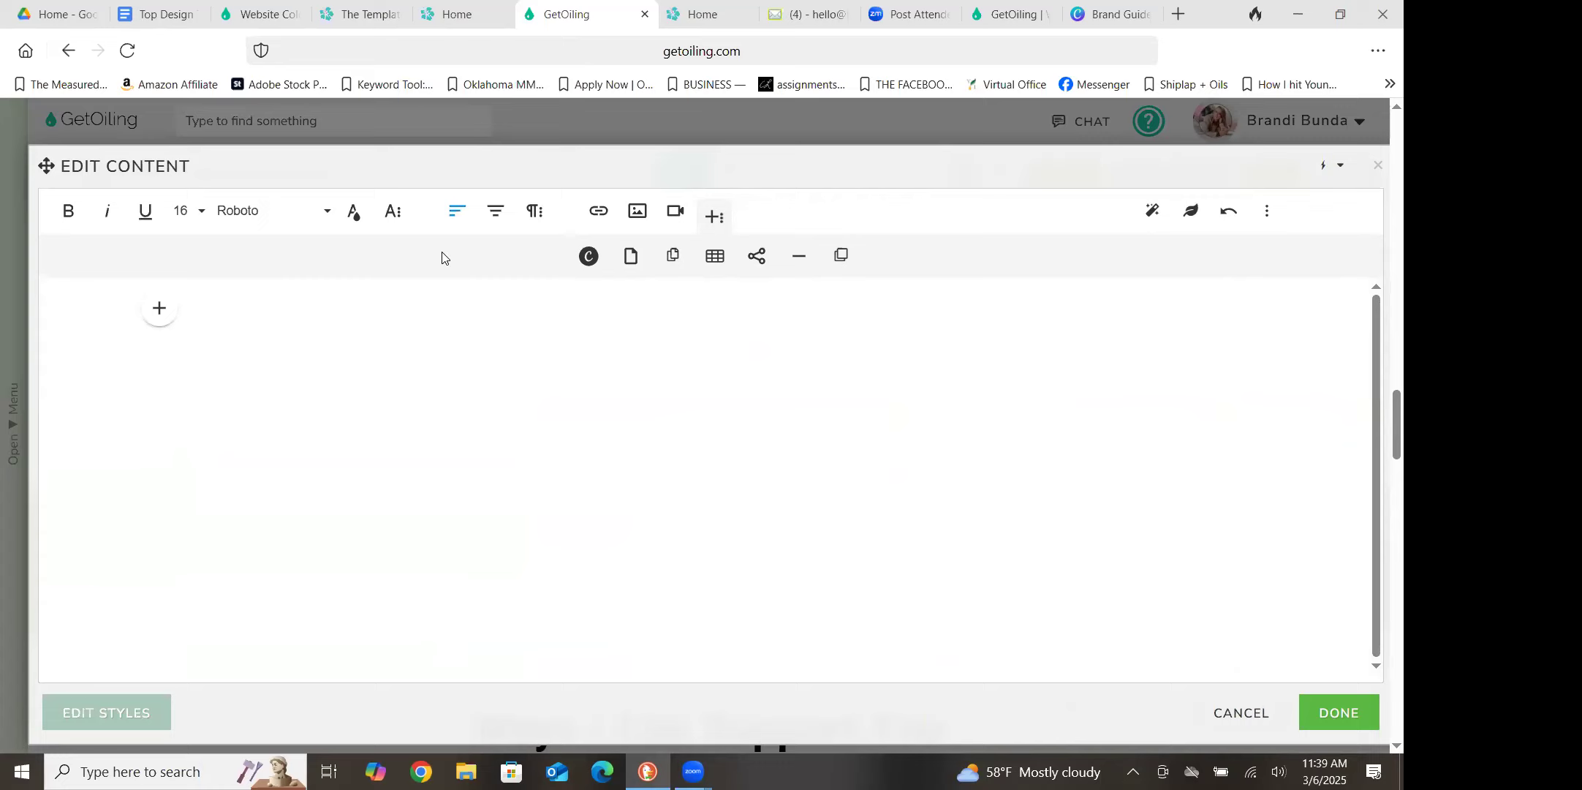
# Insert the wide brown "Home Page Template" banner from the stored images into the emptied content block
pyautogui.click(638, 211)
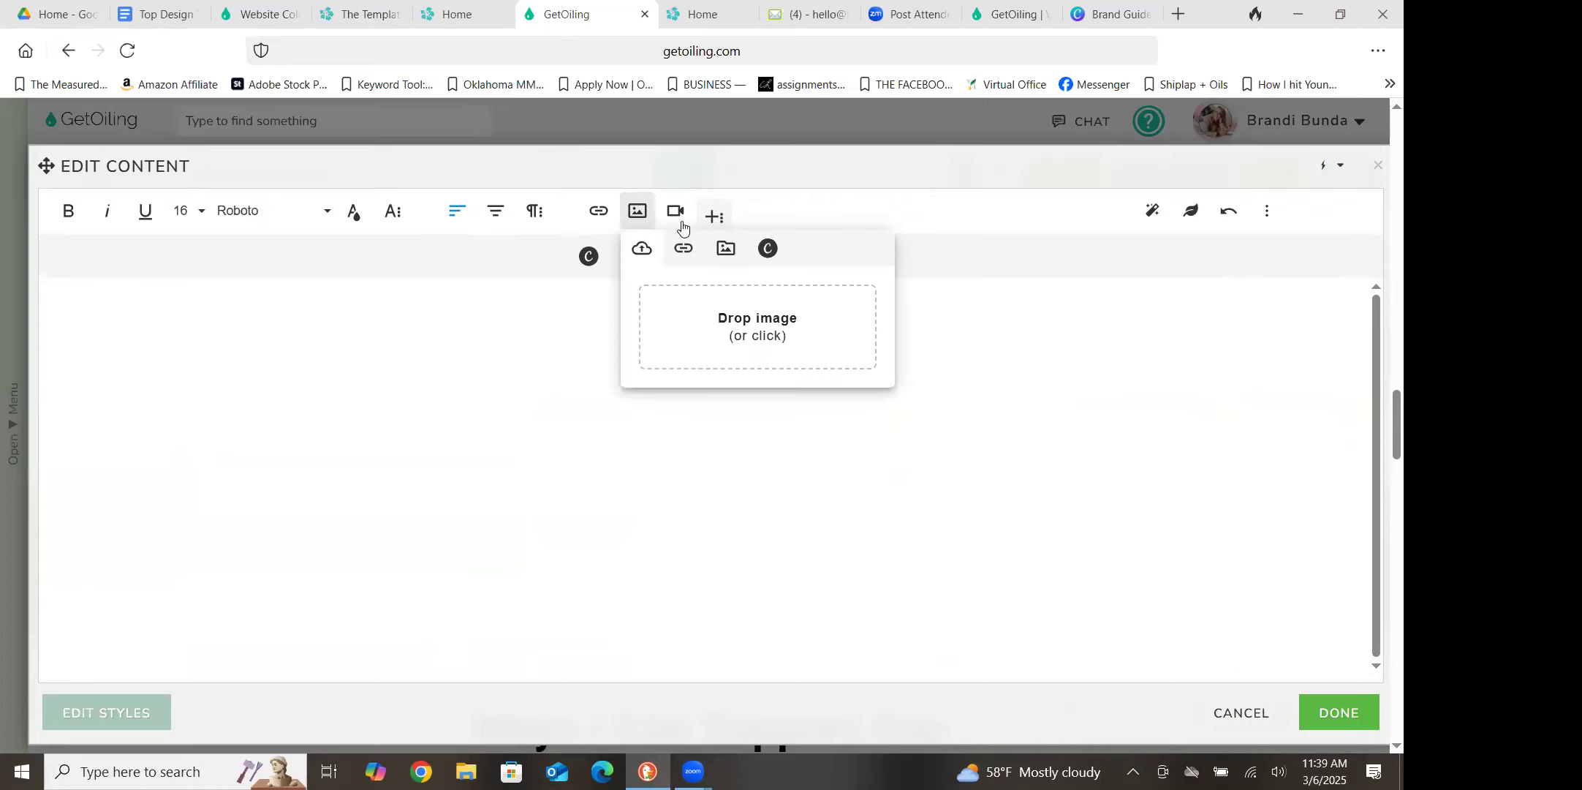
pyautogui.click(728, 253)
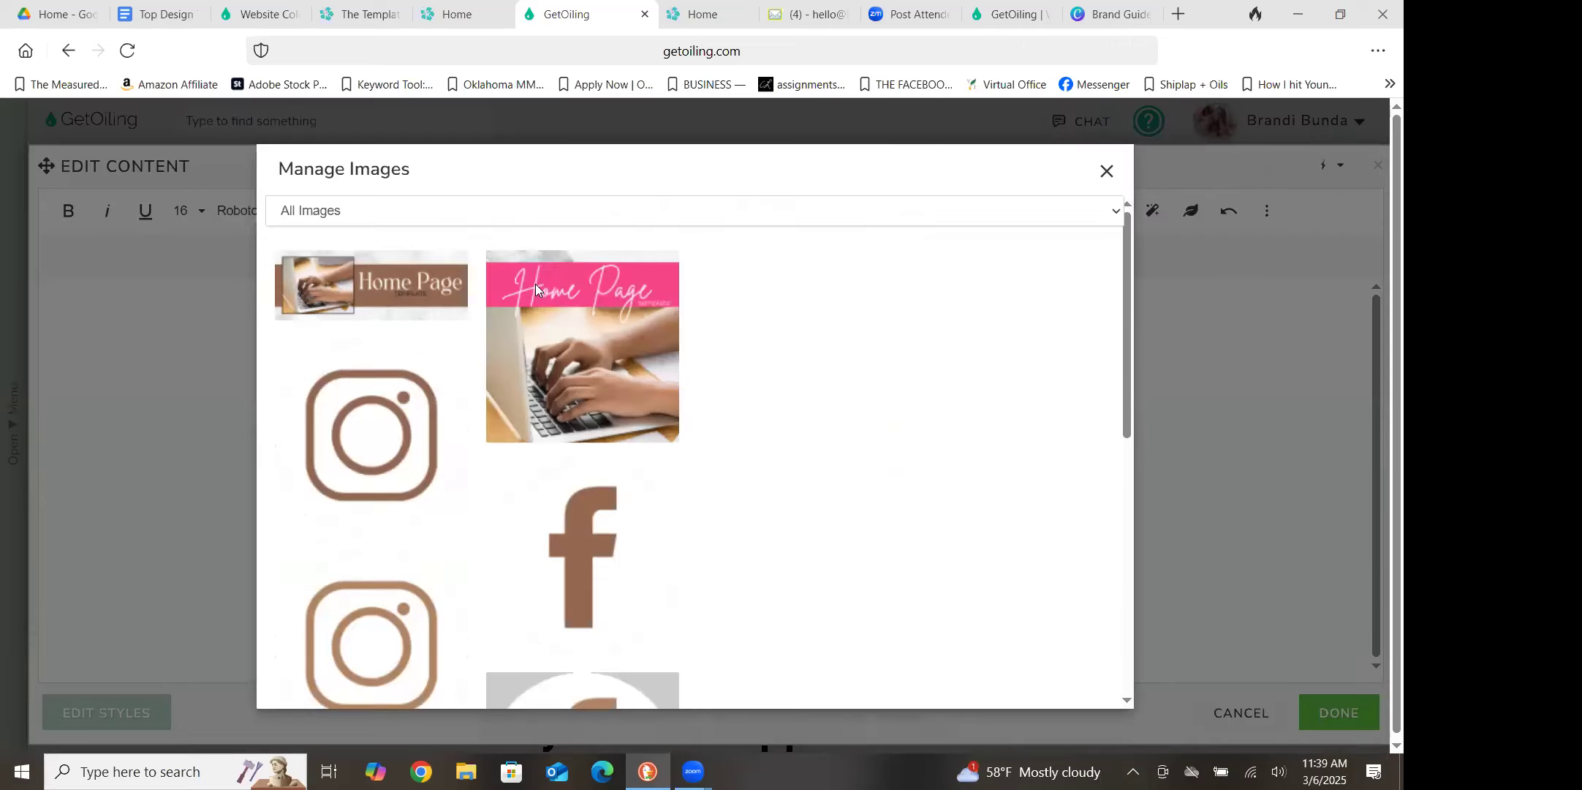
pyautogui.moveTo(374, 297)
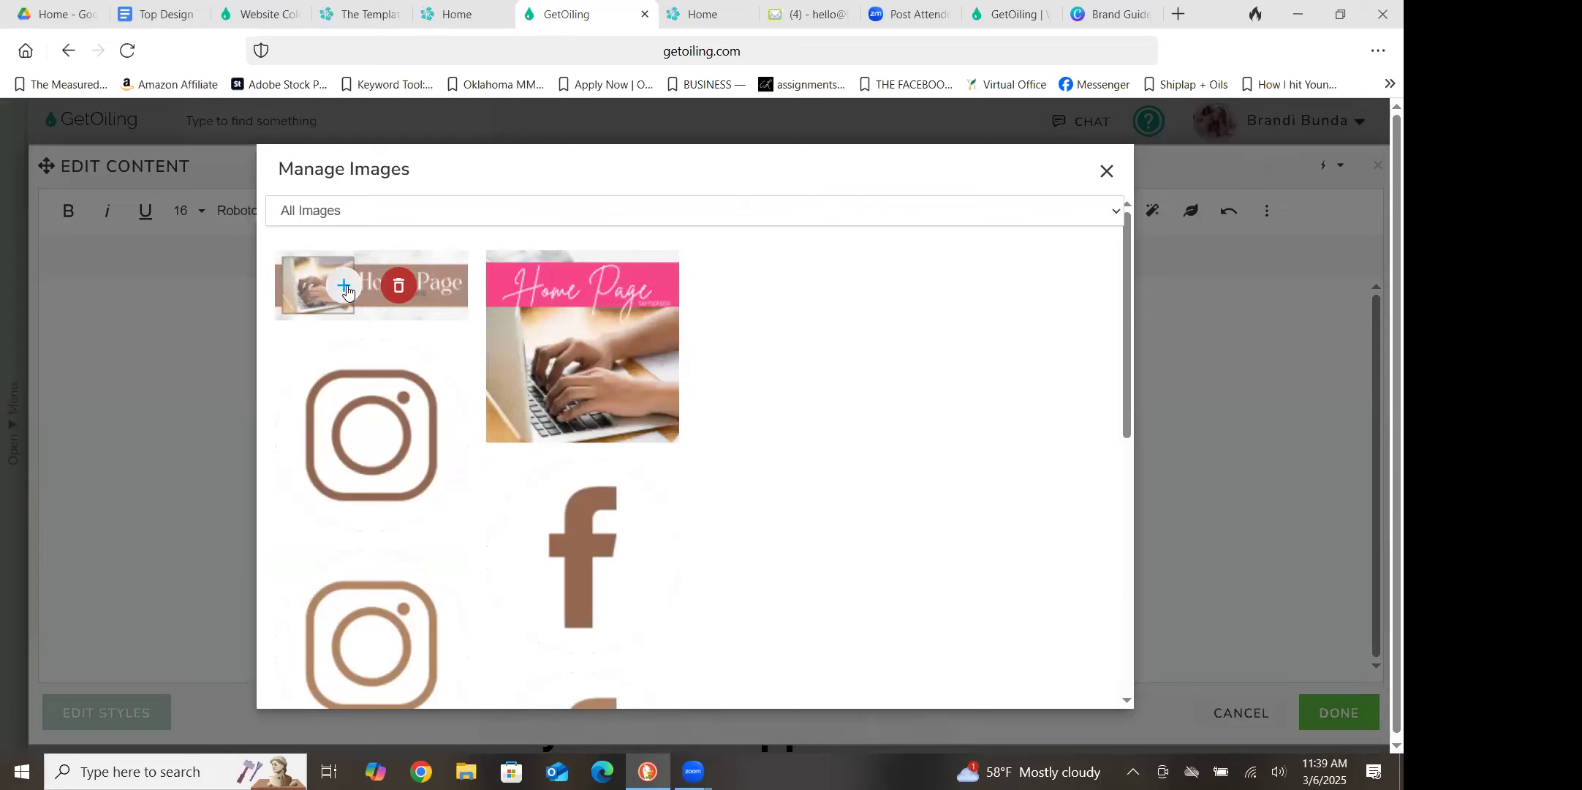
pyautogui.click(345, 287)
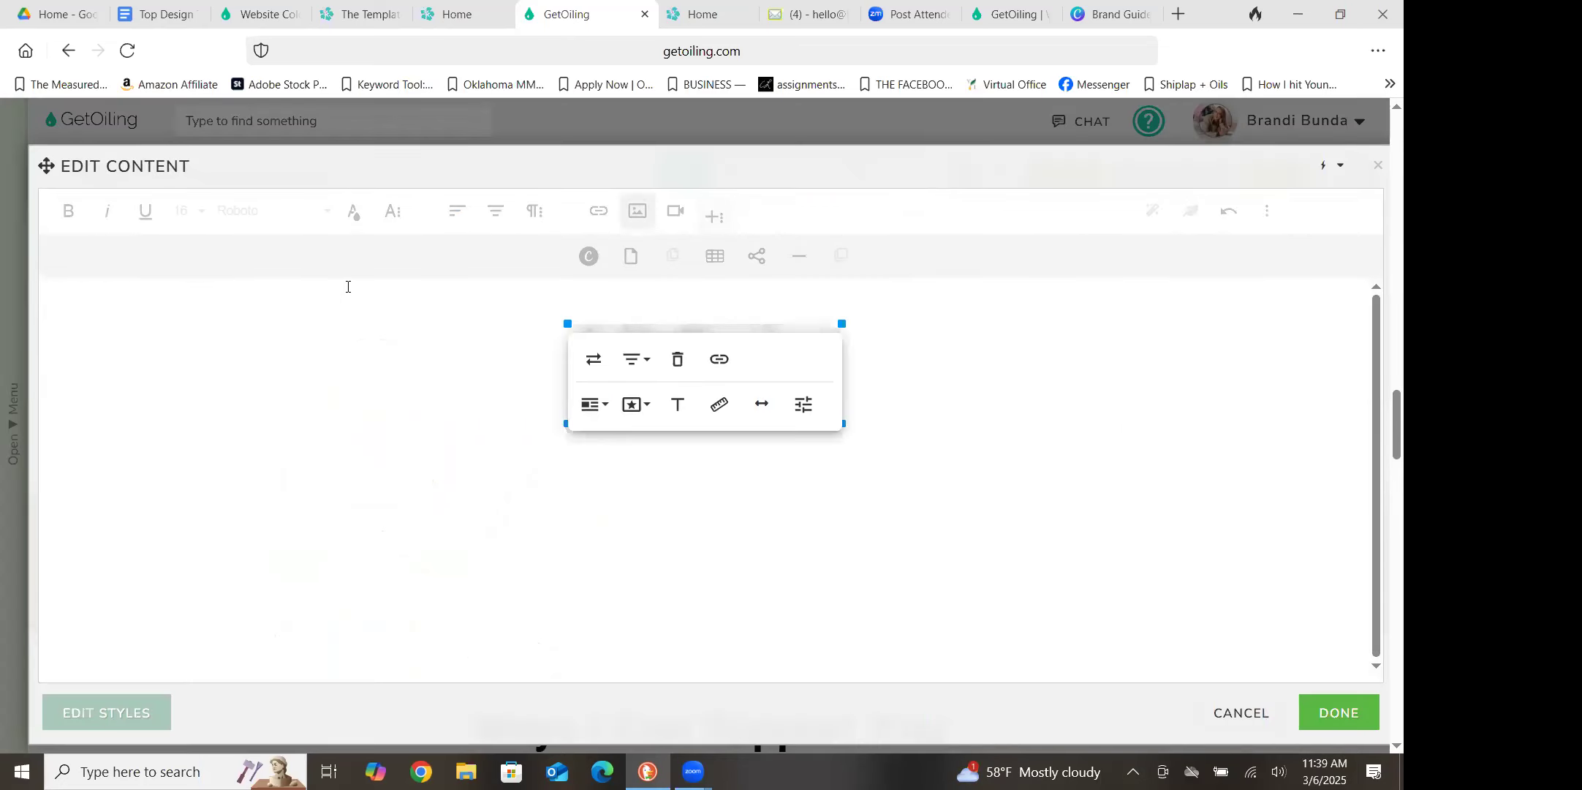
pyautogui.click(786, 456)
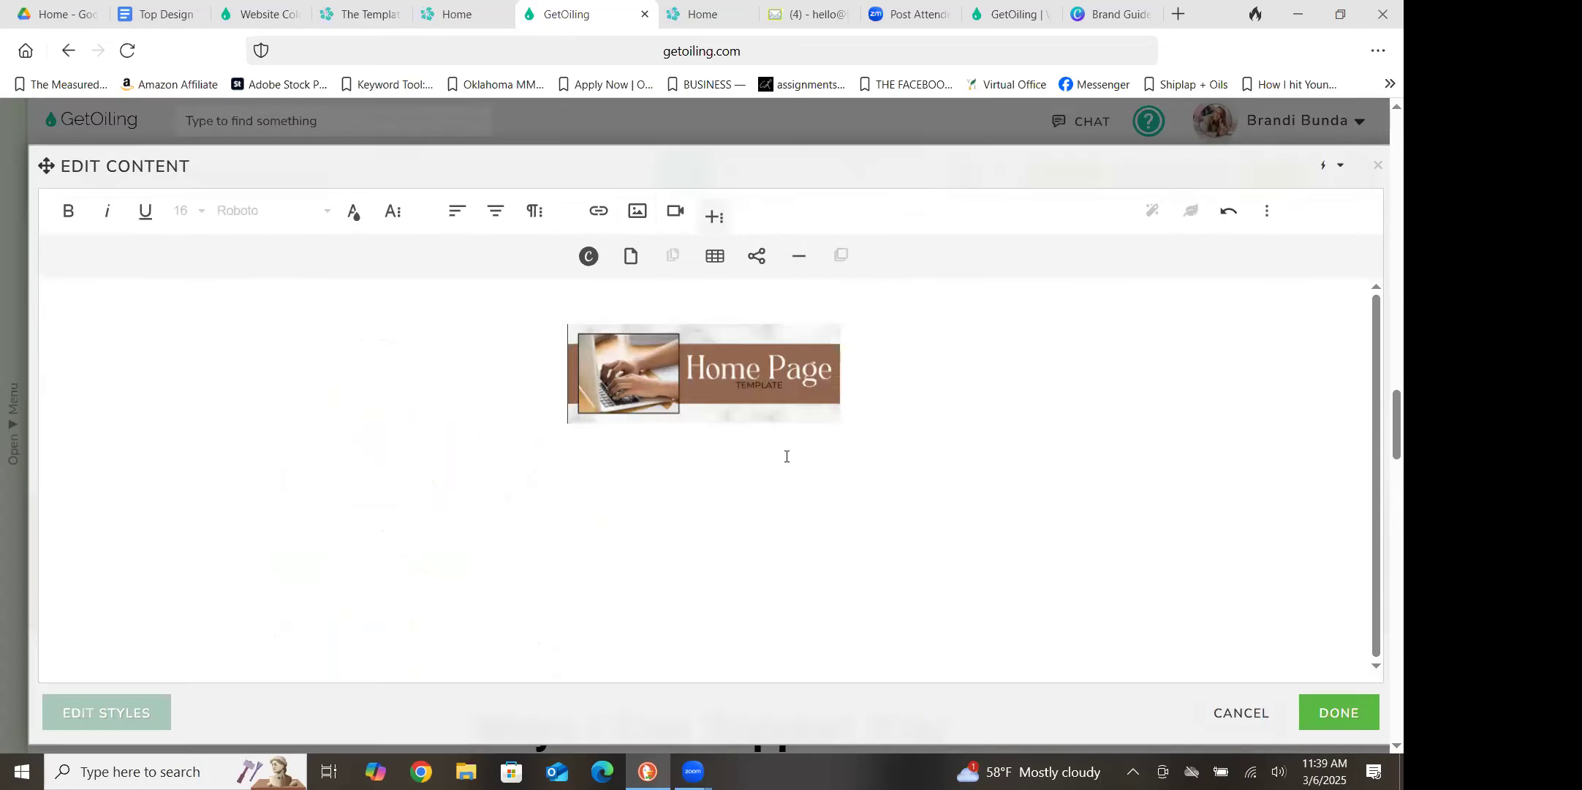
# Enlarge the "Home Page Template" banner image freehand in two stages
pyautogui.click(721, 406)
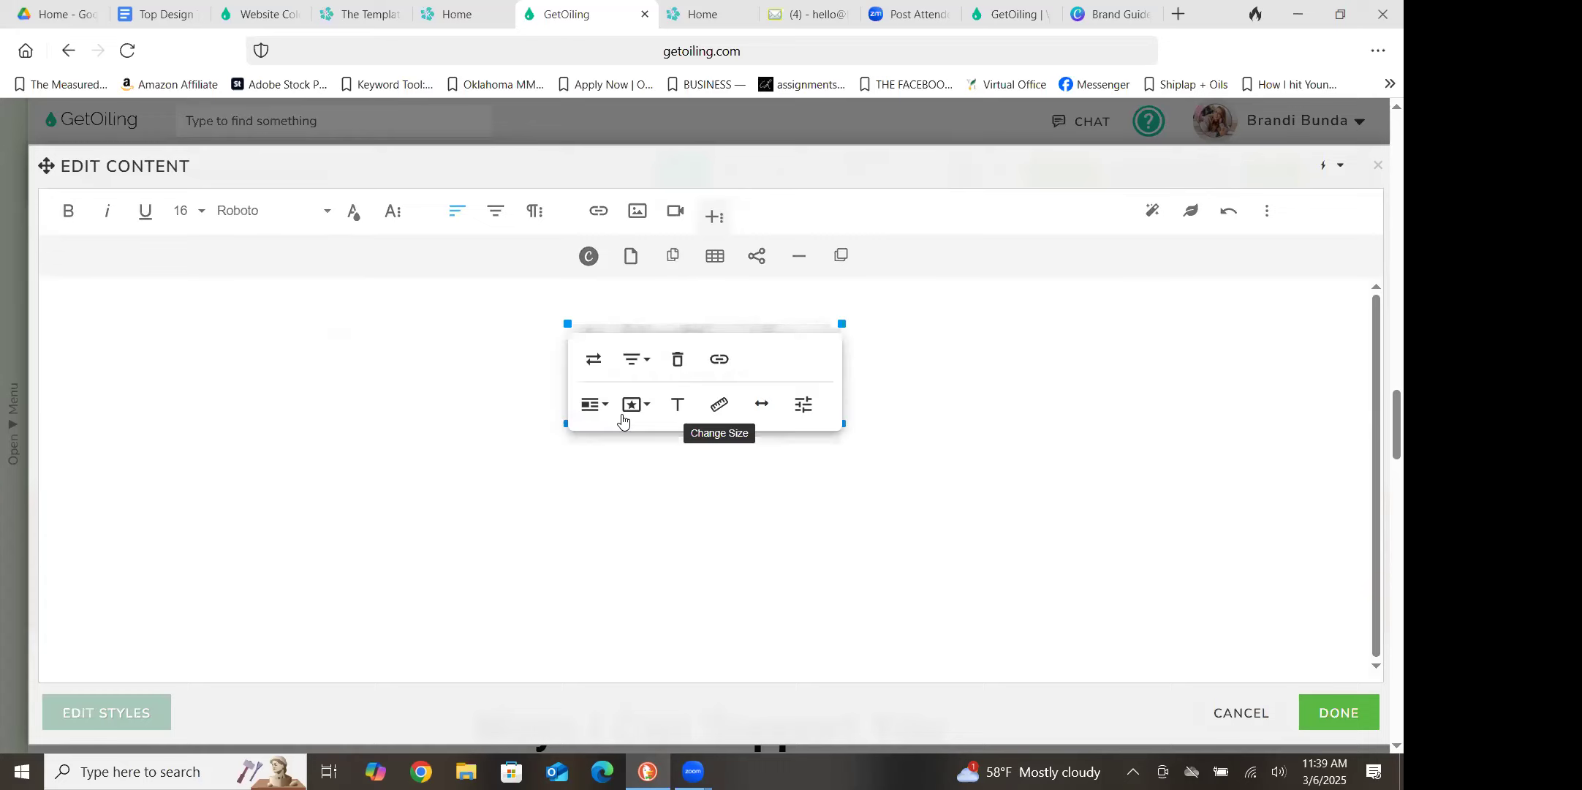
pyautogui.moveTo(572, 424); pyautogui.dragTo(485, 469)
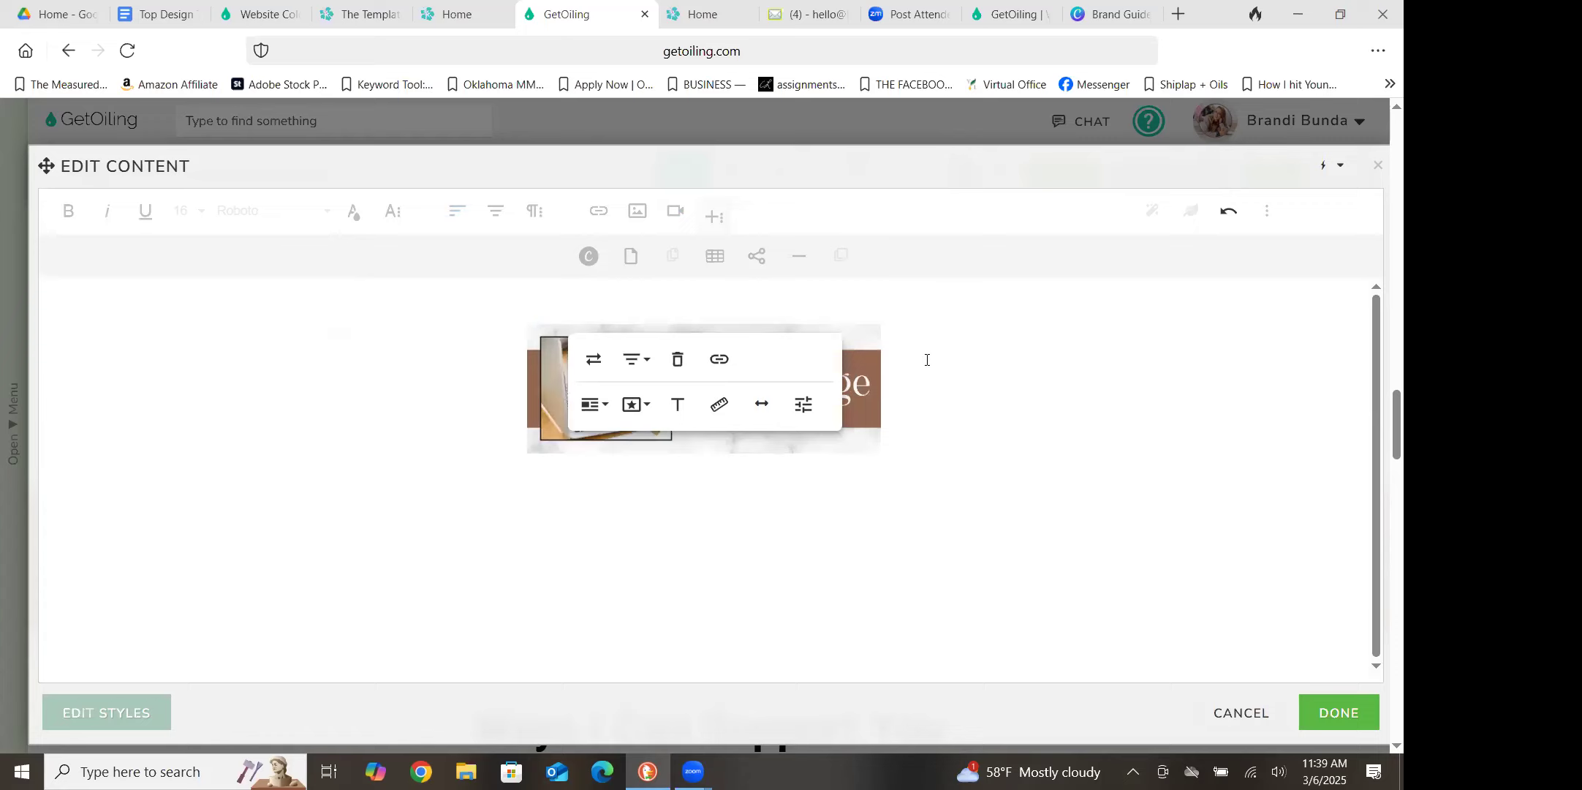
pyautogui.click(541, 420)
pyautogui.moveTo(525, 451); pyautogui.dragTo(448, 541)
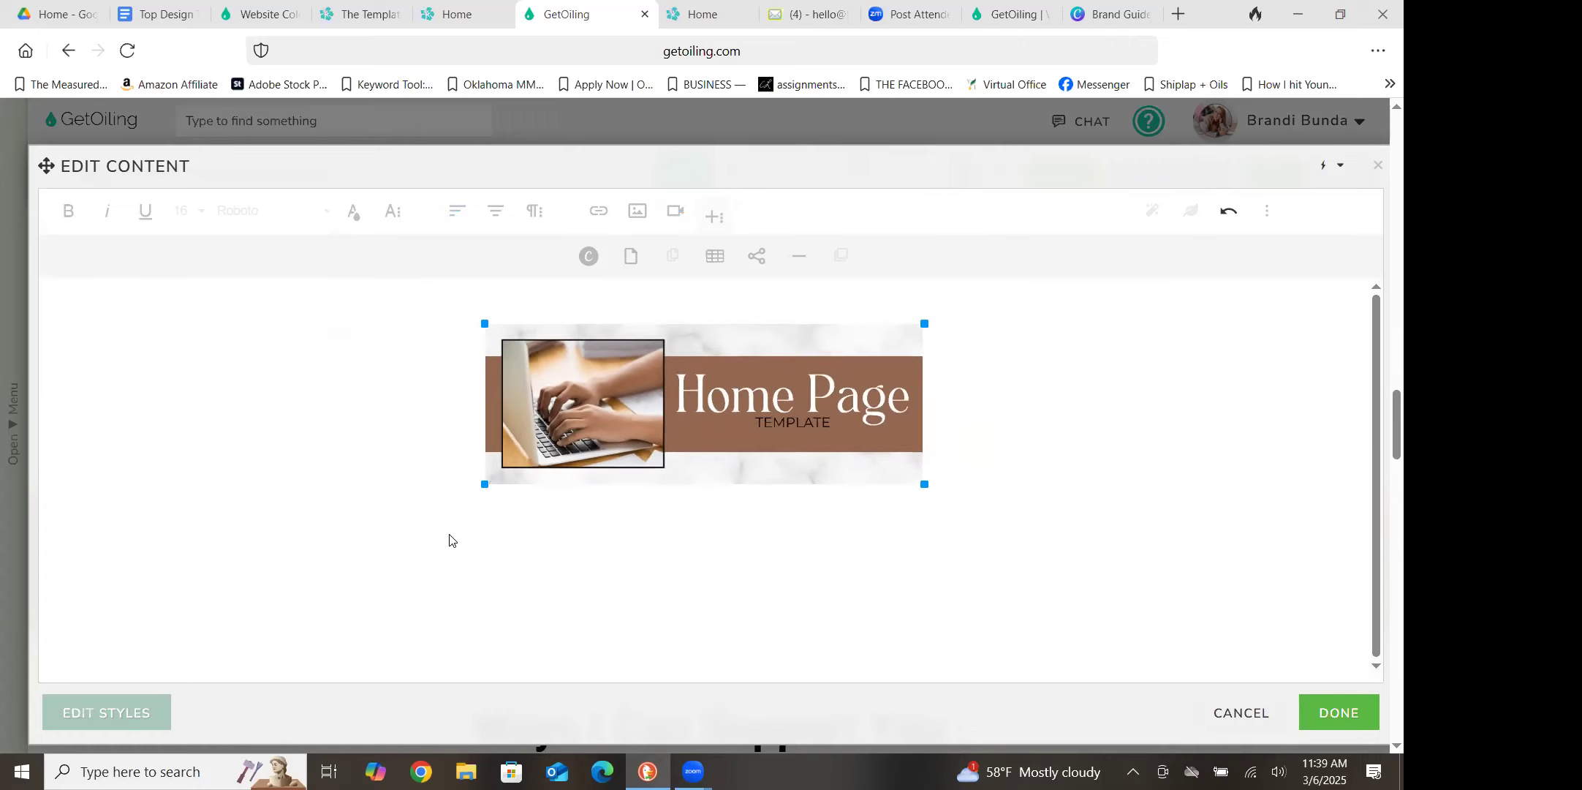
# Enlarge the banner image to full width and accept the content changes
pyautogui.click(702, 436)
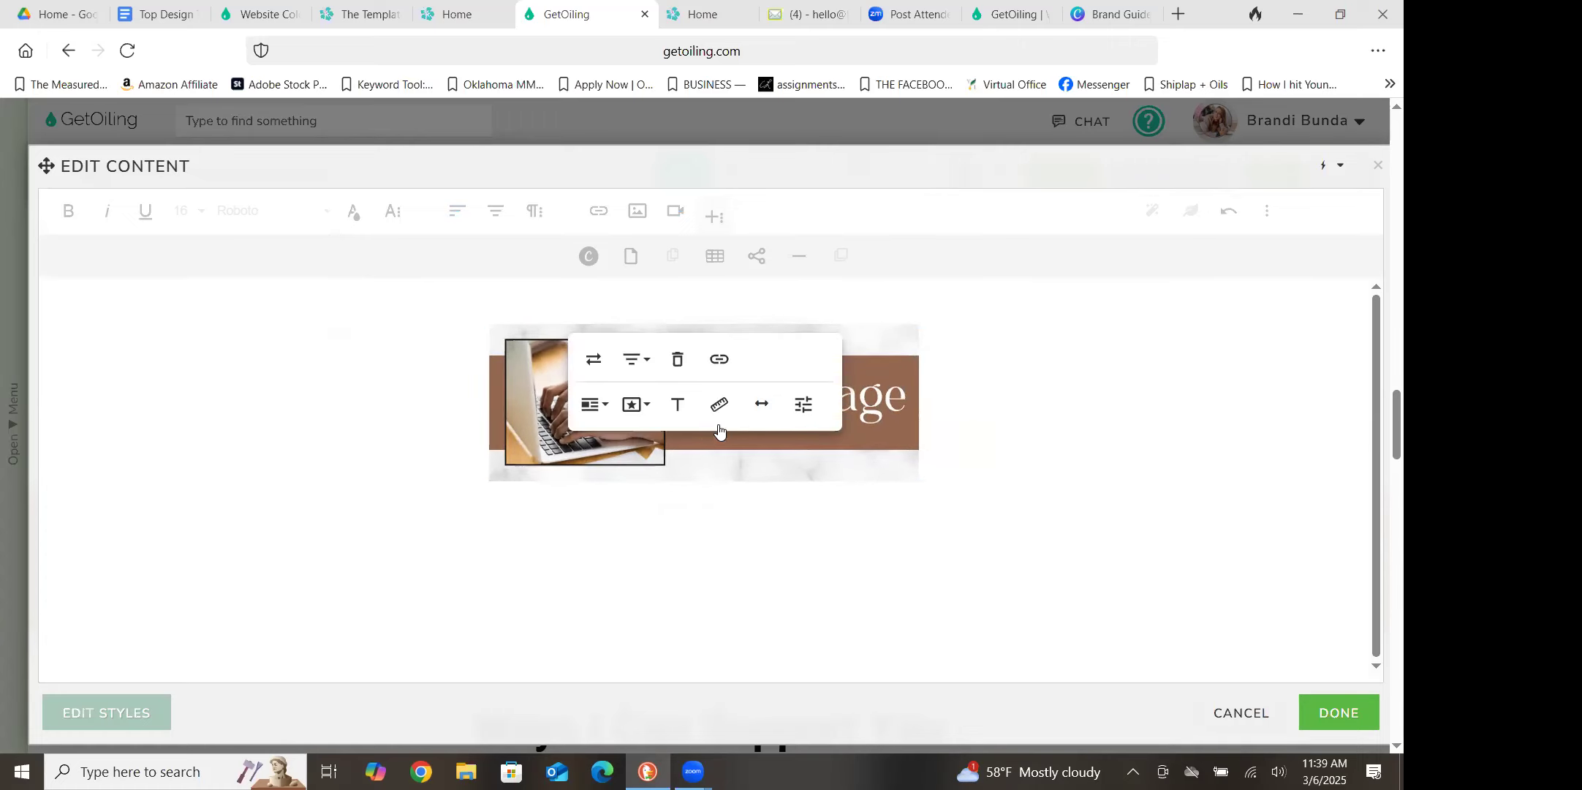
pyautogui.click(760, 409)
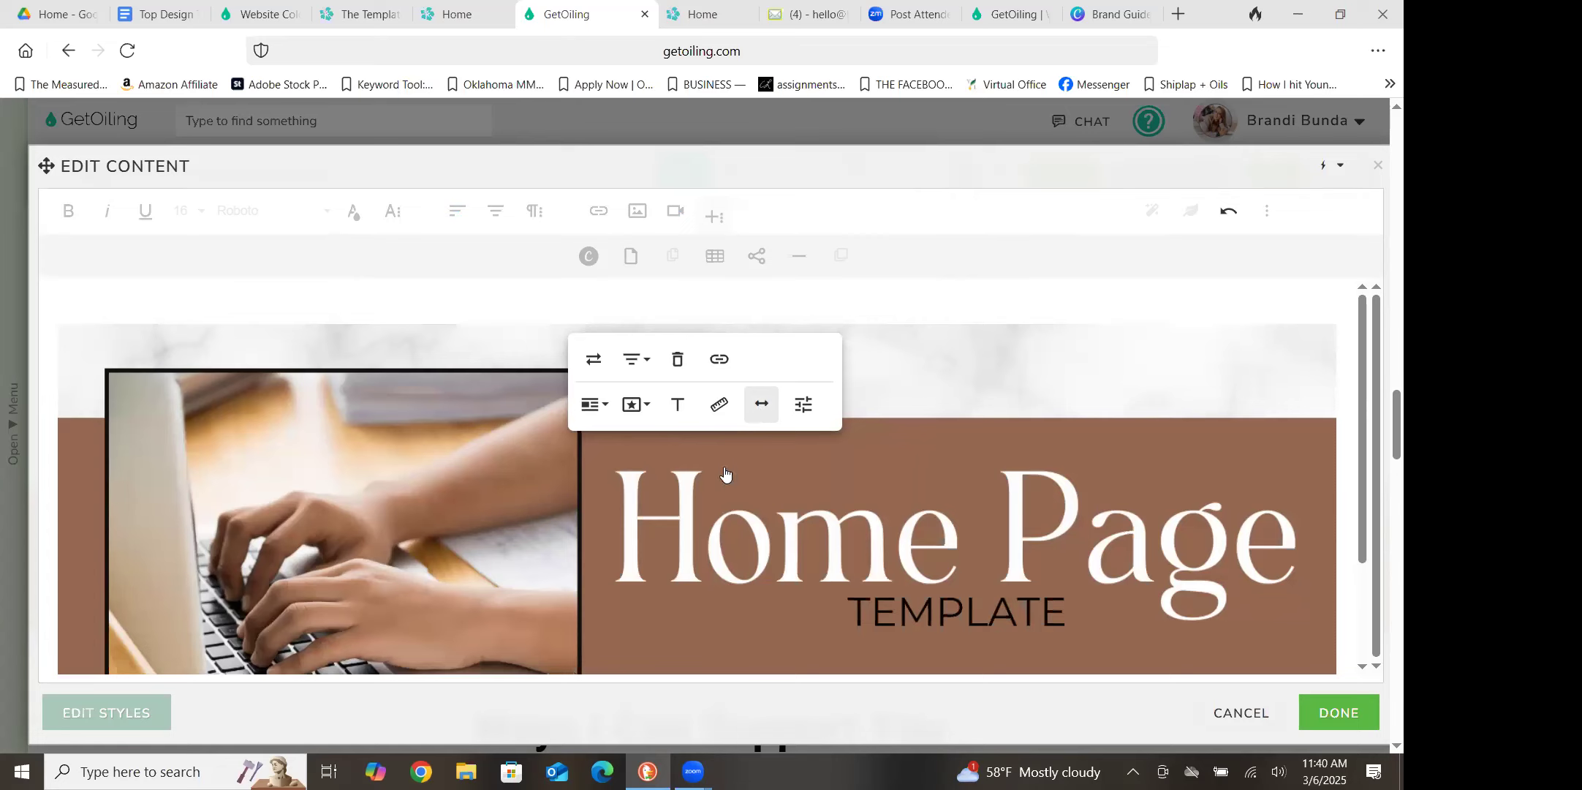
pyautogui.click(1332, 722)
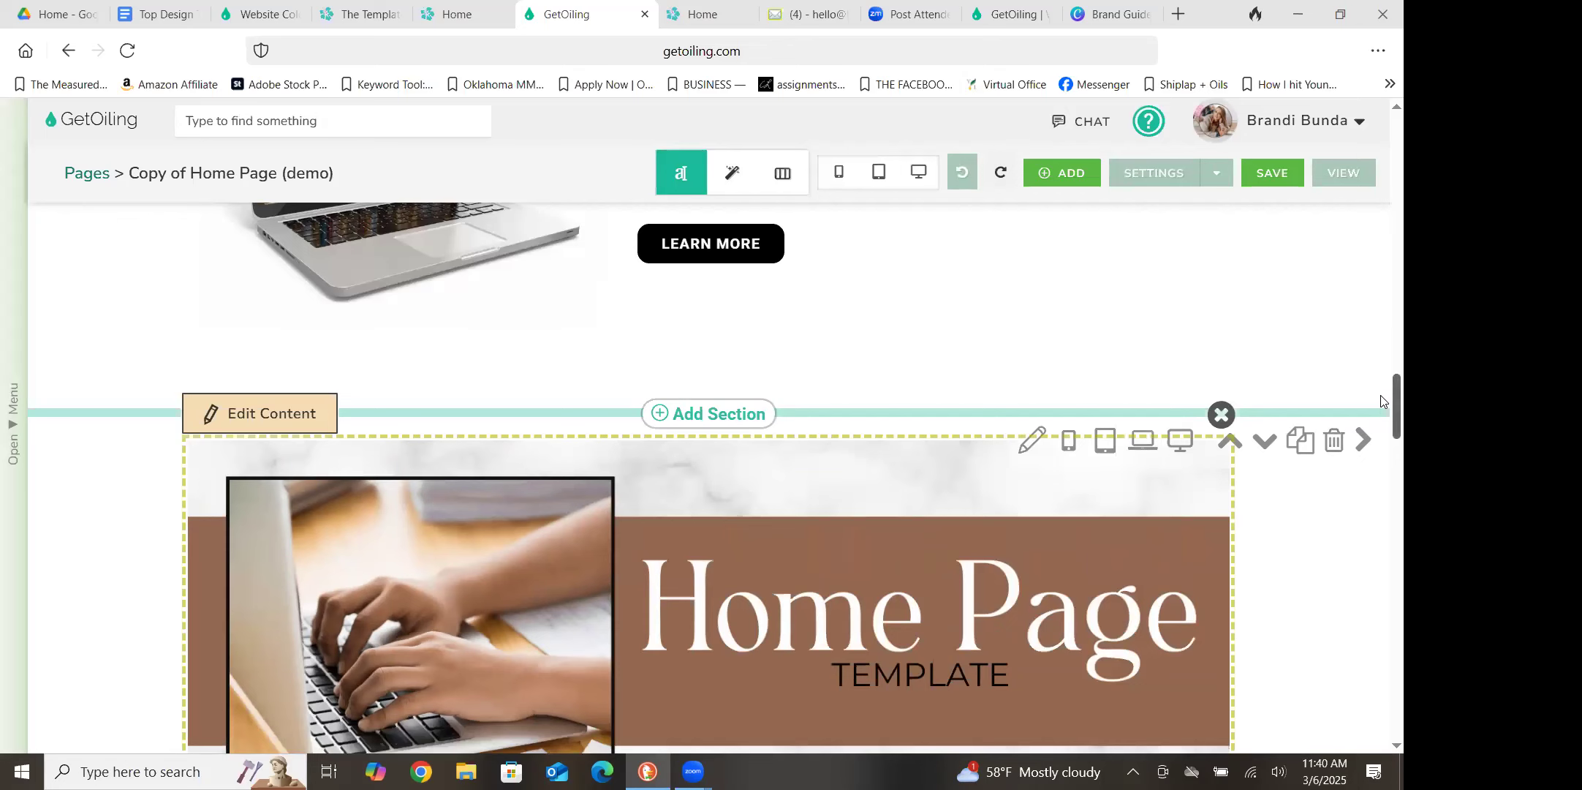
# Move the banner section up two places, above the Lead Magnet section and the horizontal line
pyautogui.scroll(-2, 1381, 400)
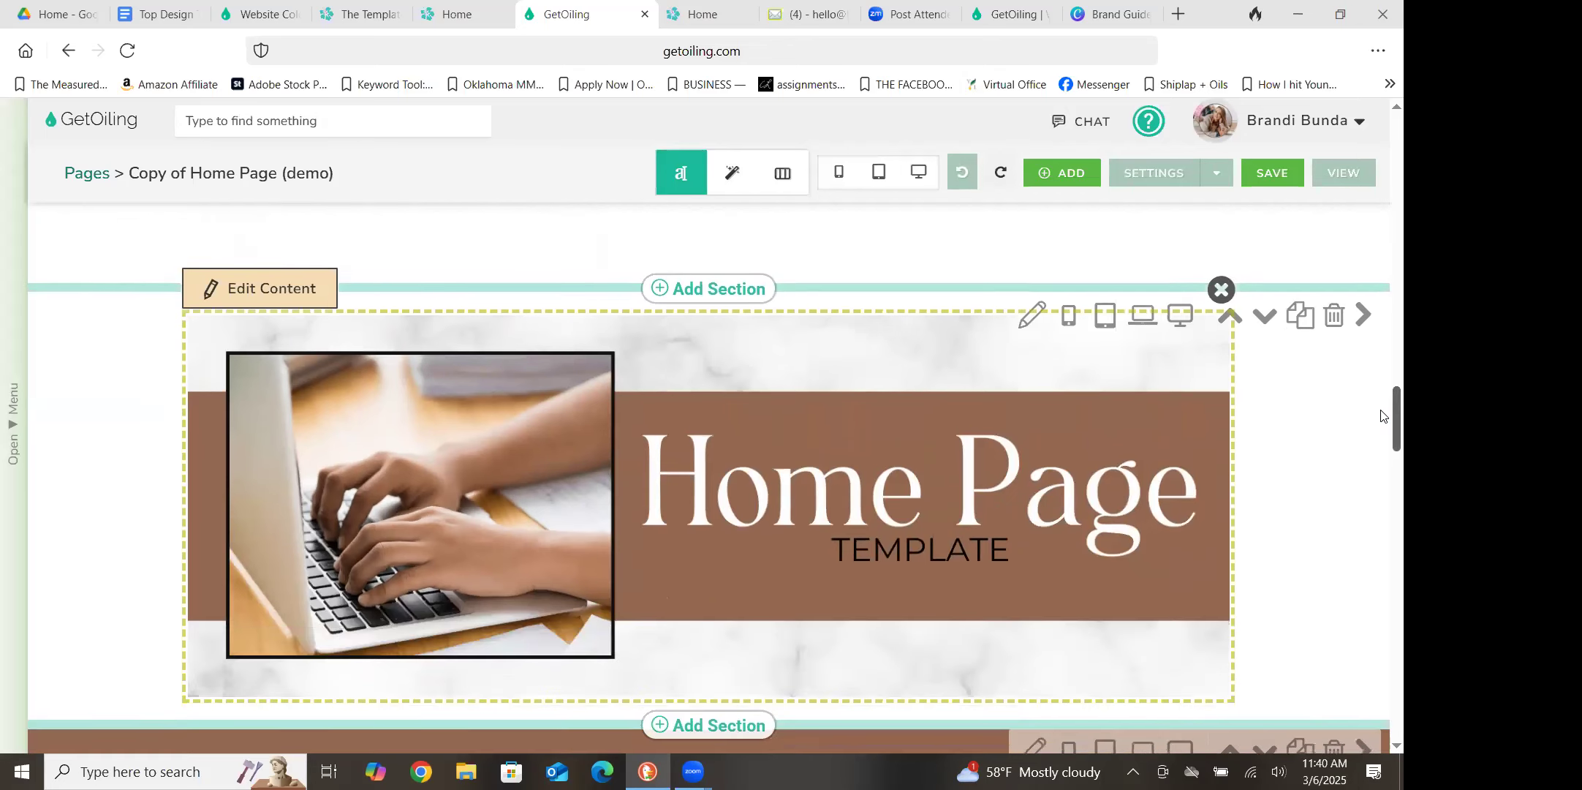
pyautogui.scroll(-1, 1381, 415)
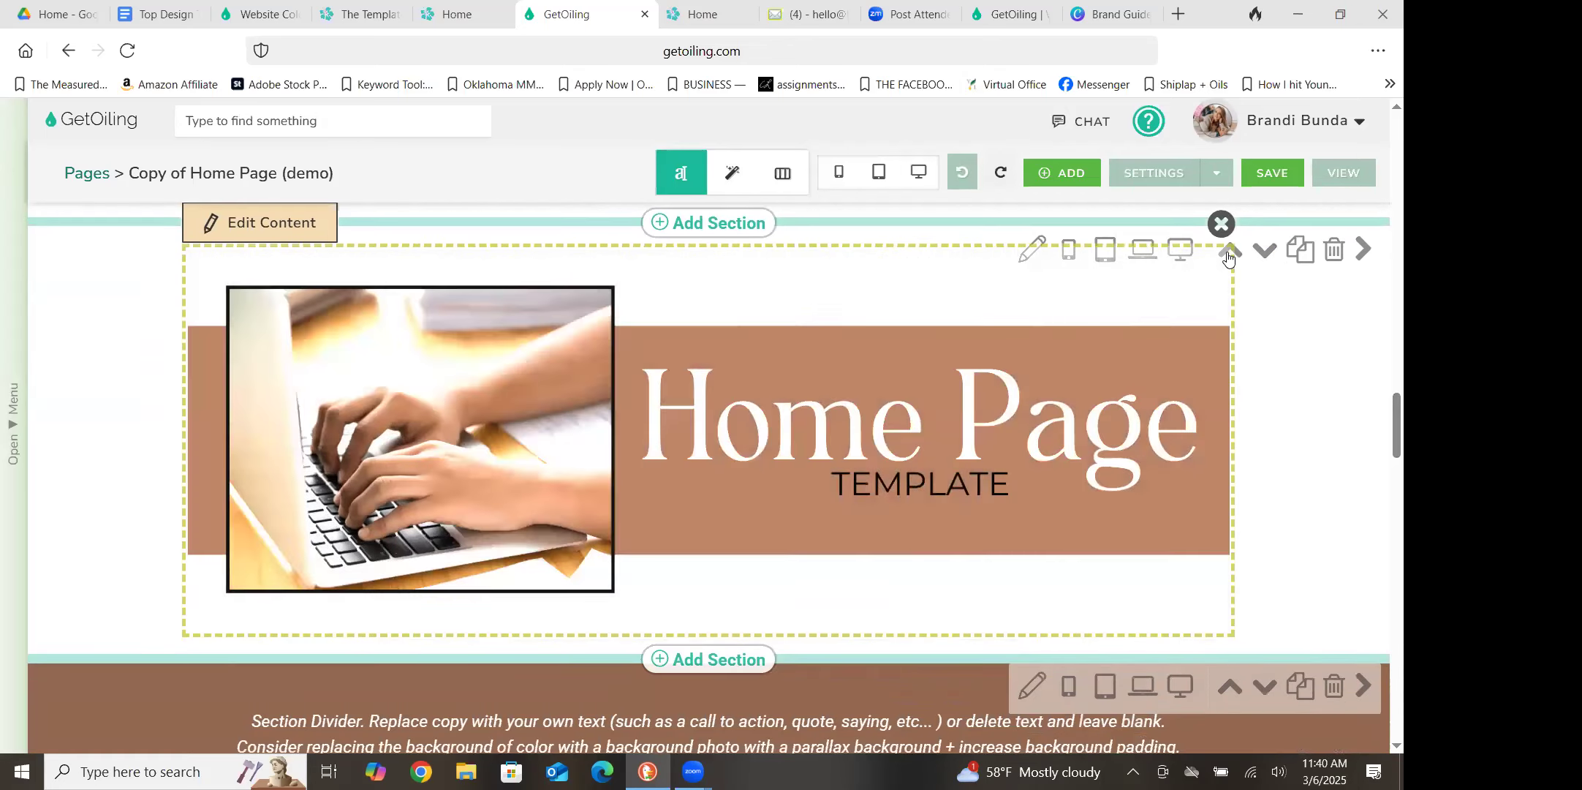
pyautogui.scroll(2, 1381, 428)
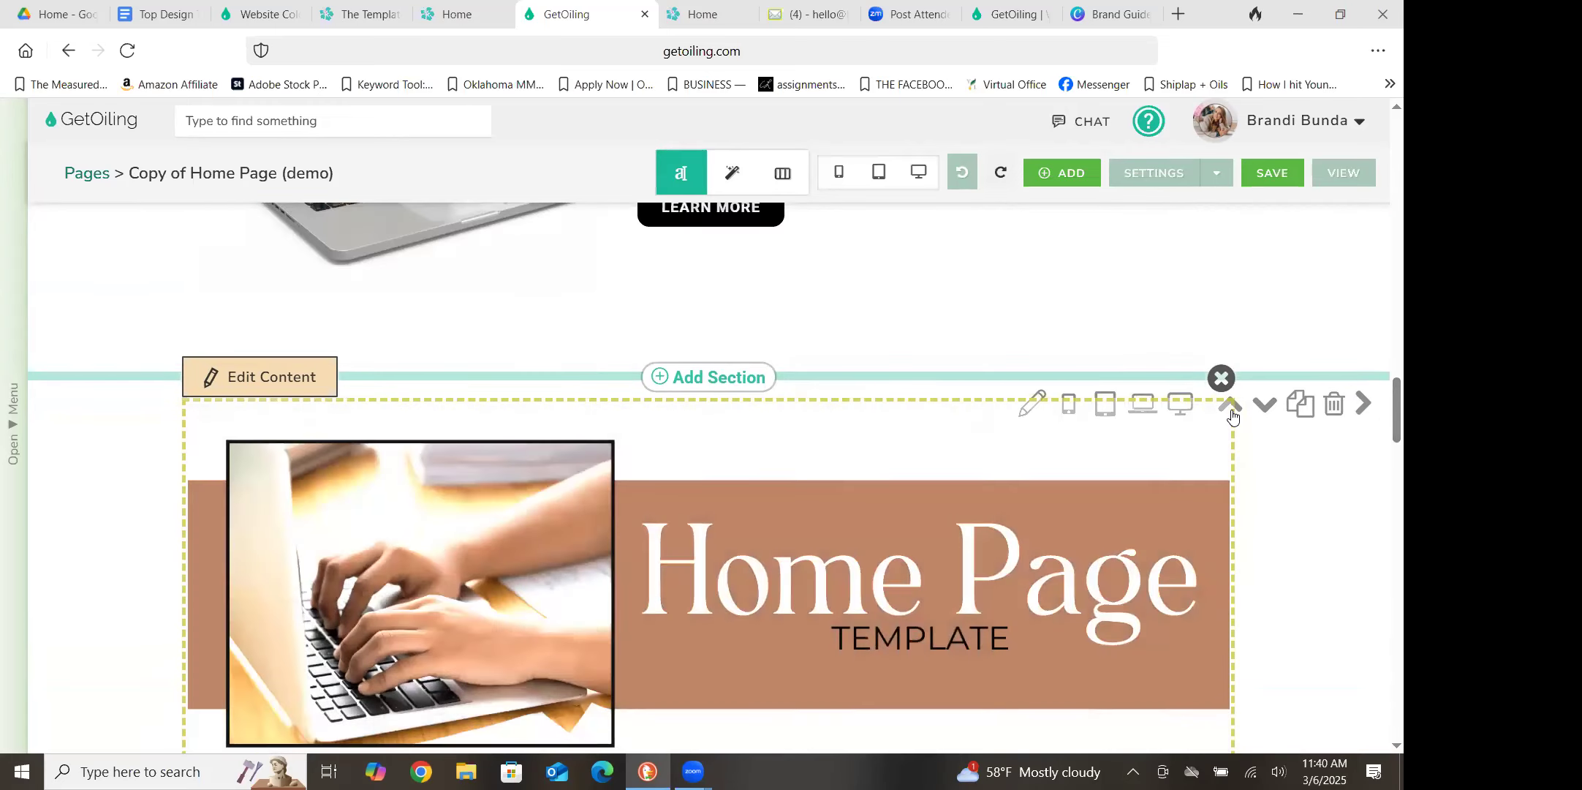
pyautogui.click(1232, 412)
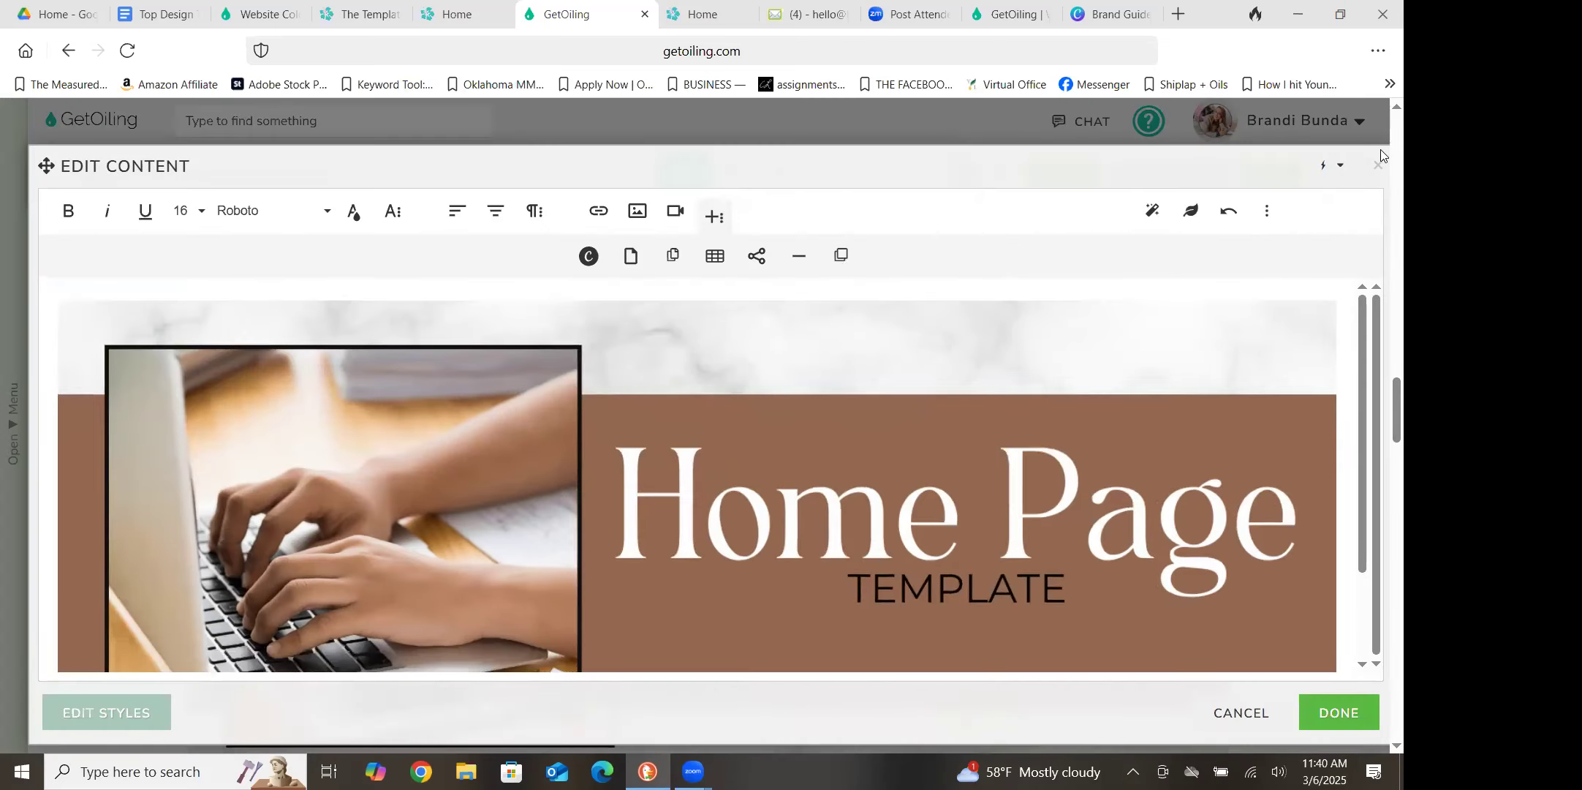
pyautogui.click(1375, 169)
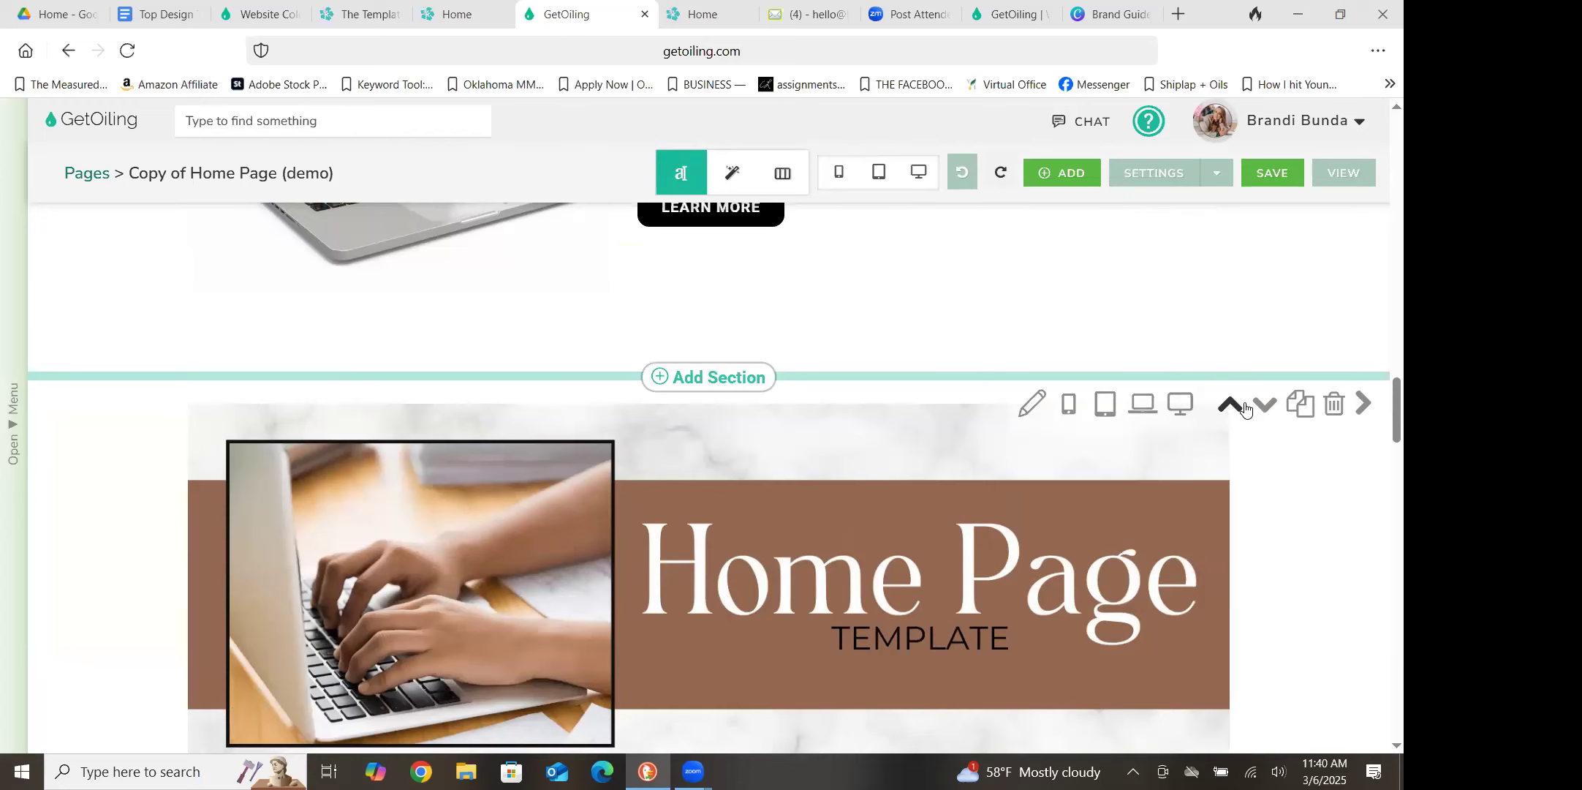
pyautogui.click(1244, 408)
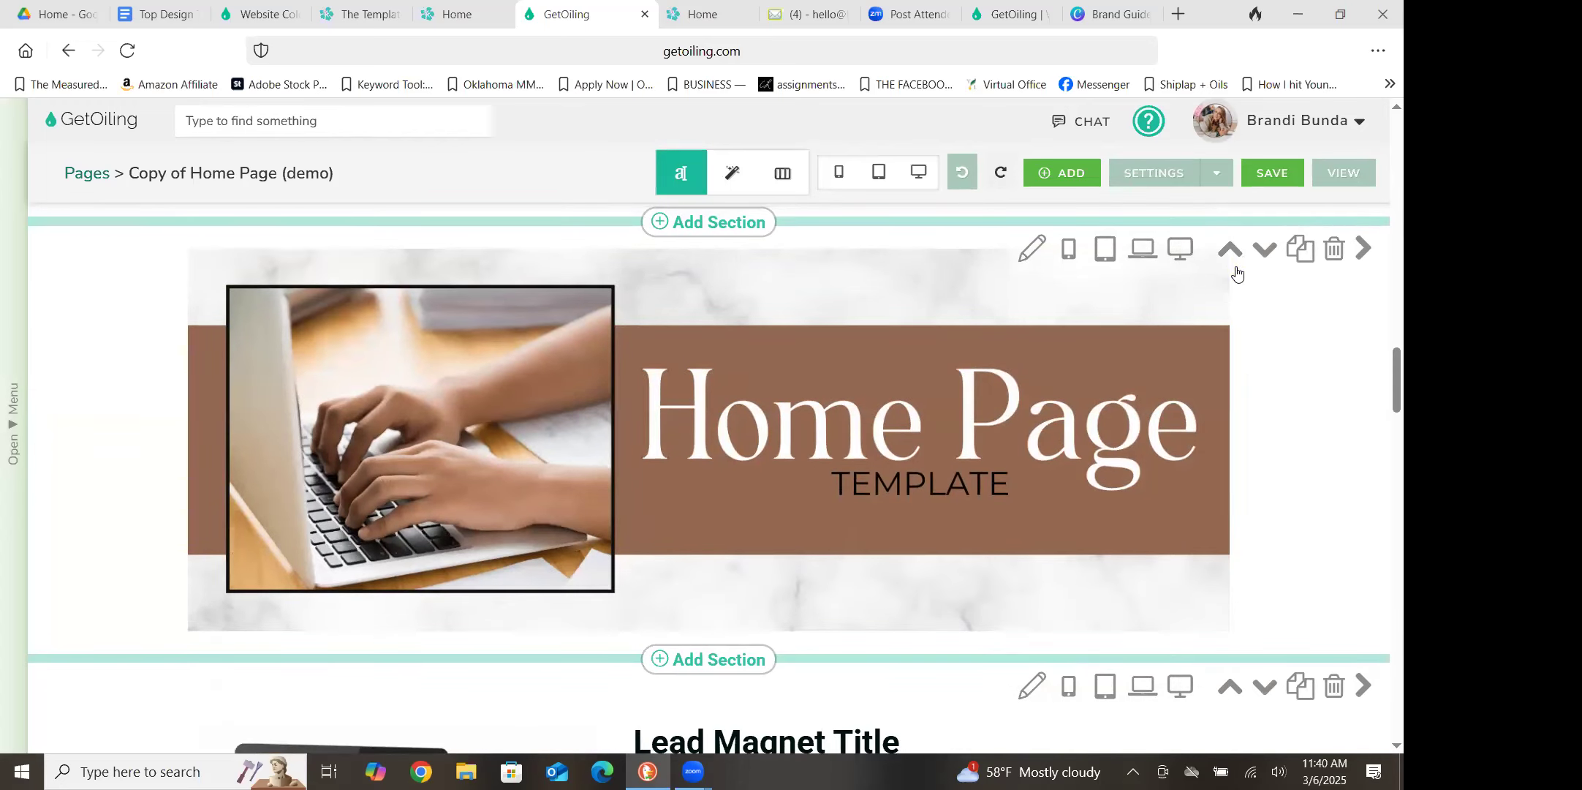
pyautogui.click(1244, 259)
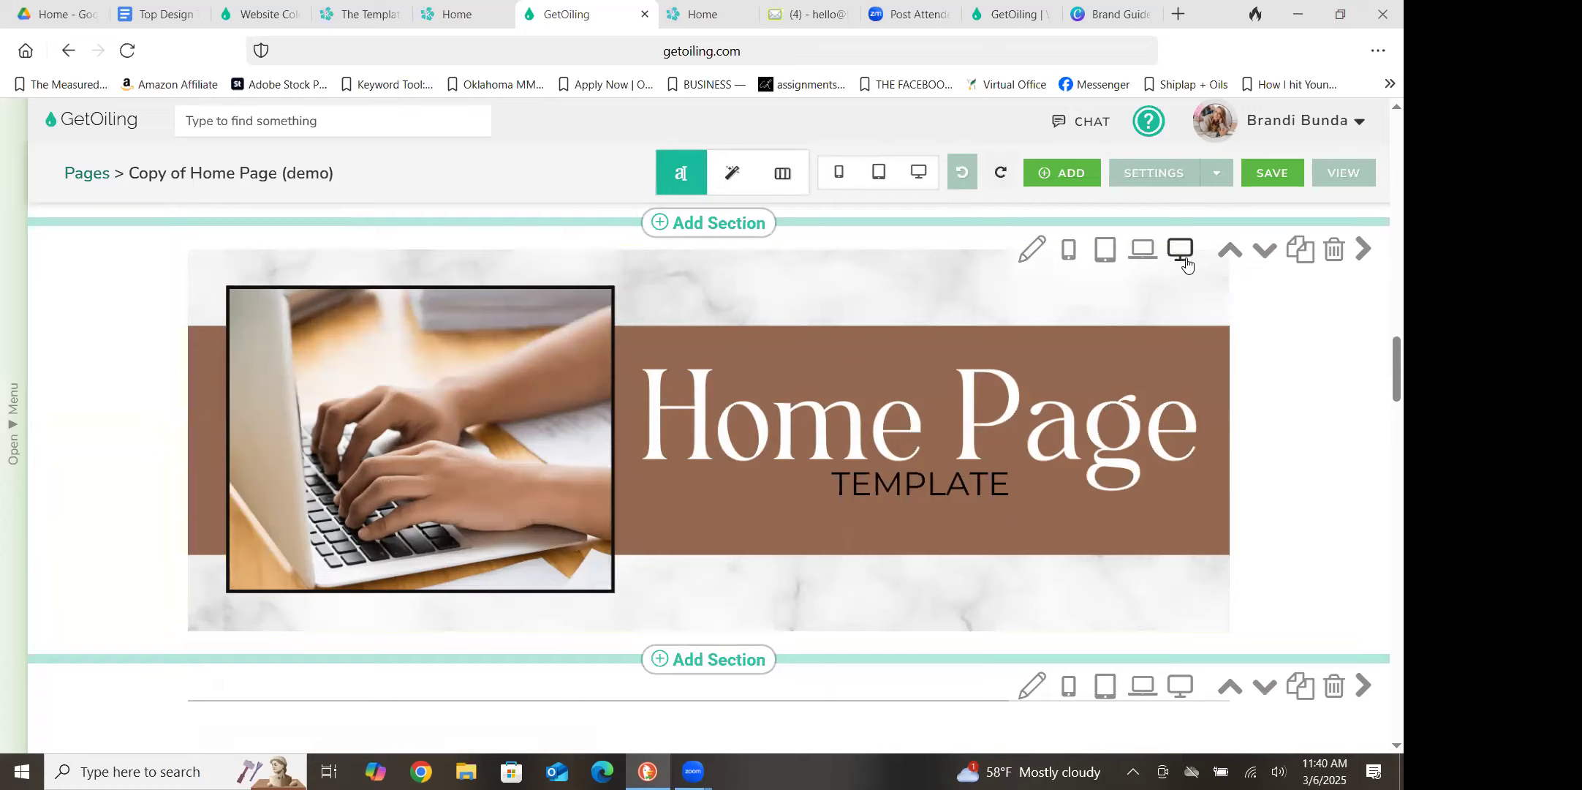
# Hide the banner section on desktop, laptop, tablet and phone, and save the page
pyautogui.click(1185, 262)
pyautogui.click(1144, 253)
pyautogui.click(1068, 251)
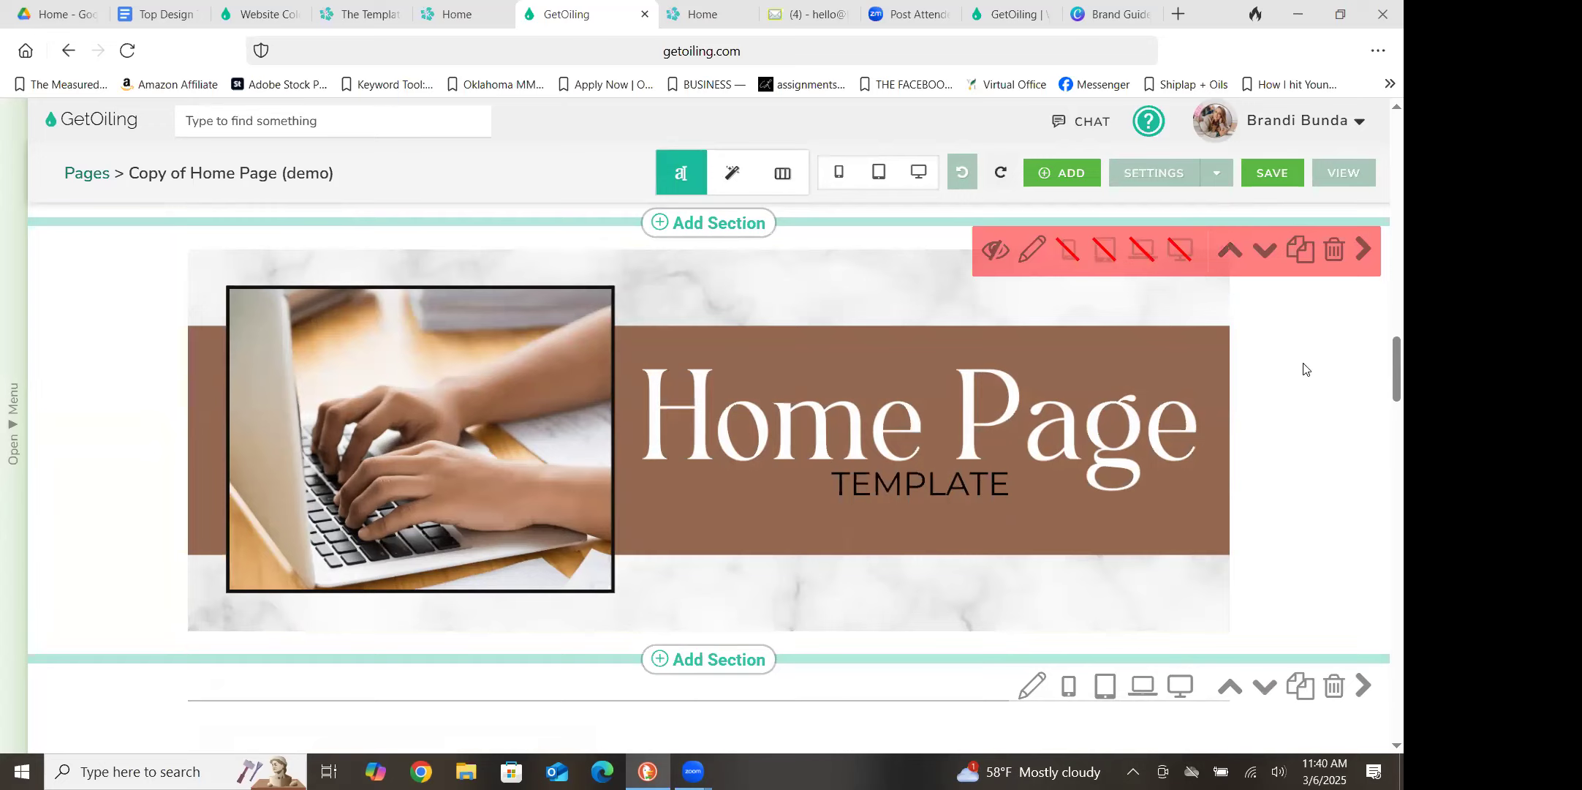
pyautogui.click(1280, 179)
# Look over the page sections from the Lead Magnet down to Recent Blog Posts
pyautogui.scroll(-5, 1381, 411)
pyautogui.scroll(-10, 1381, 410)
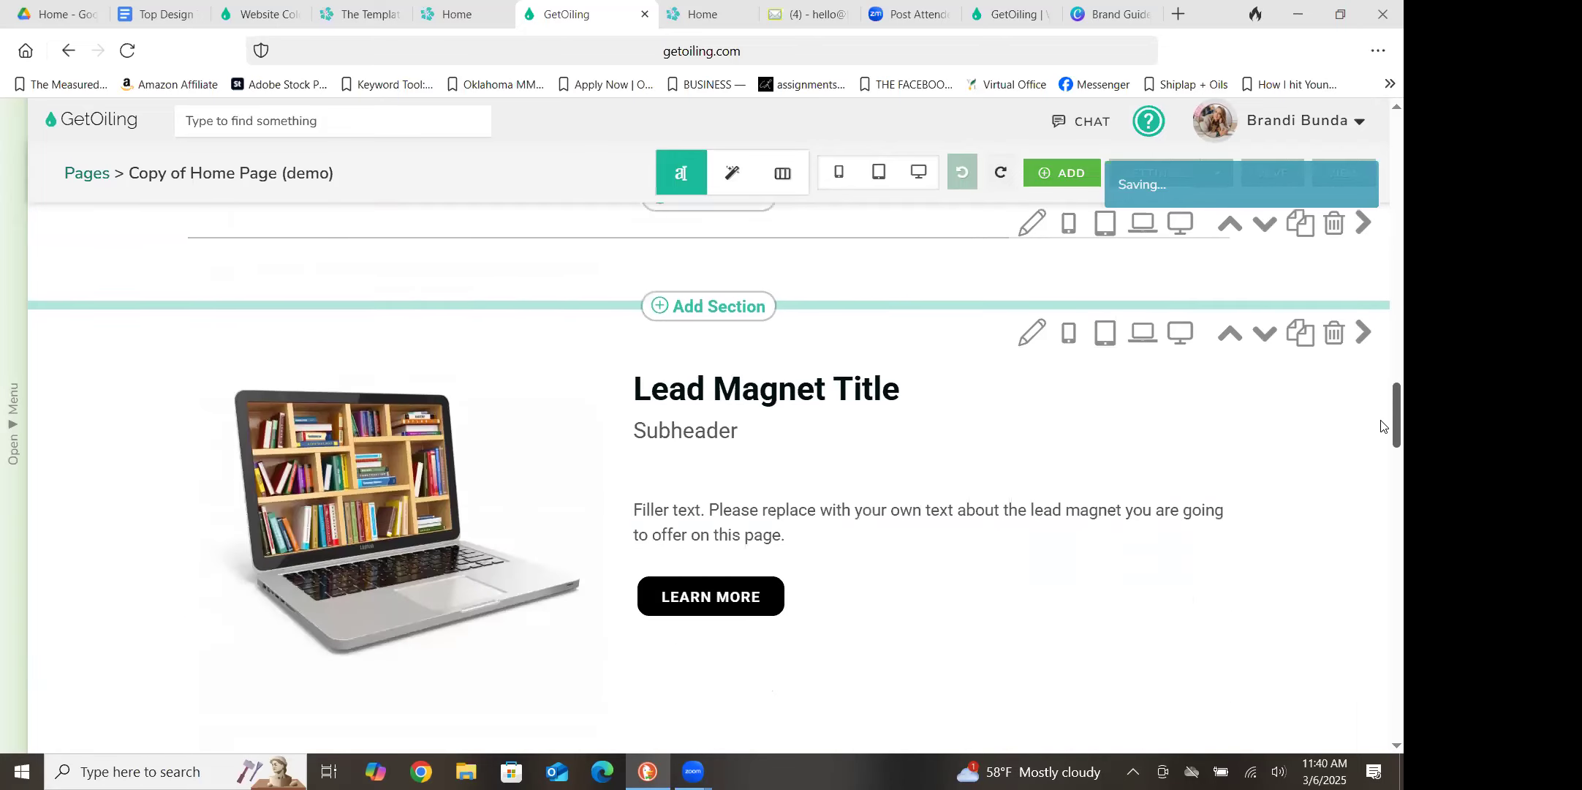
pyautogui.scroll(-8, 1380, 490)
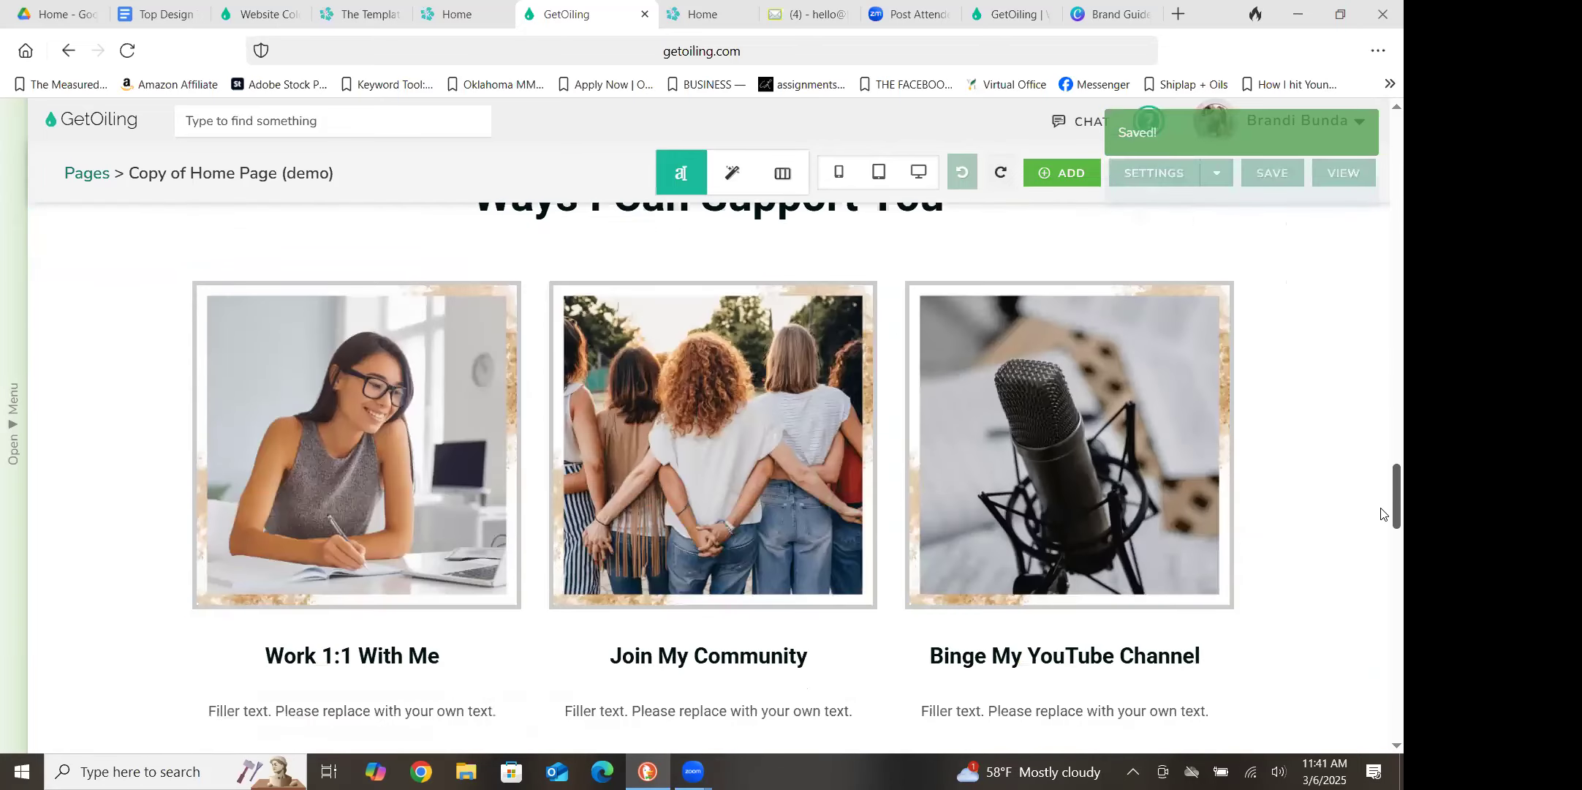
pyautogui.scroll(-10, 1380, 572)
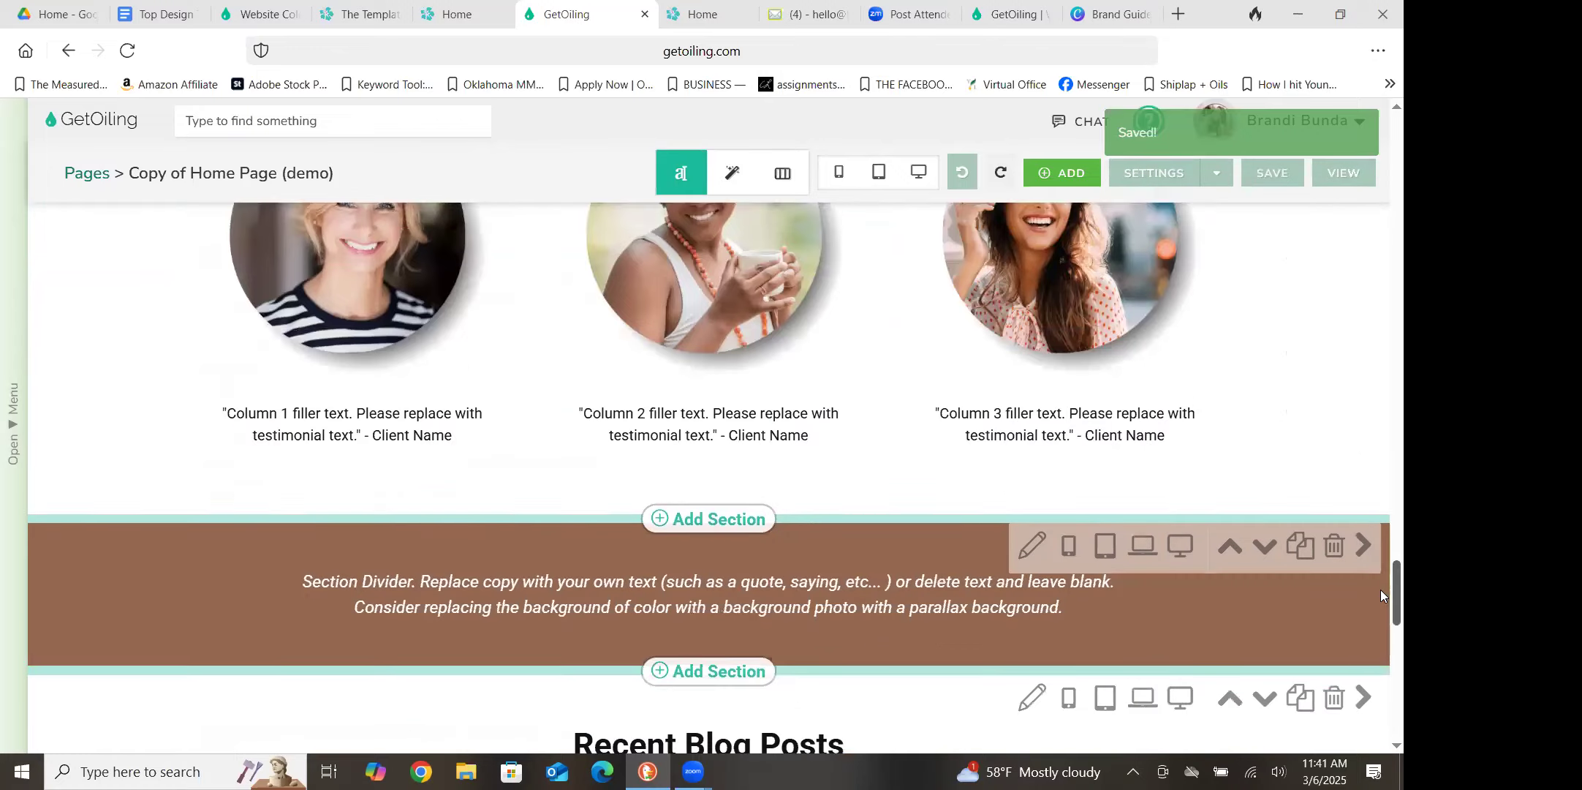
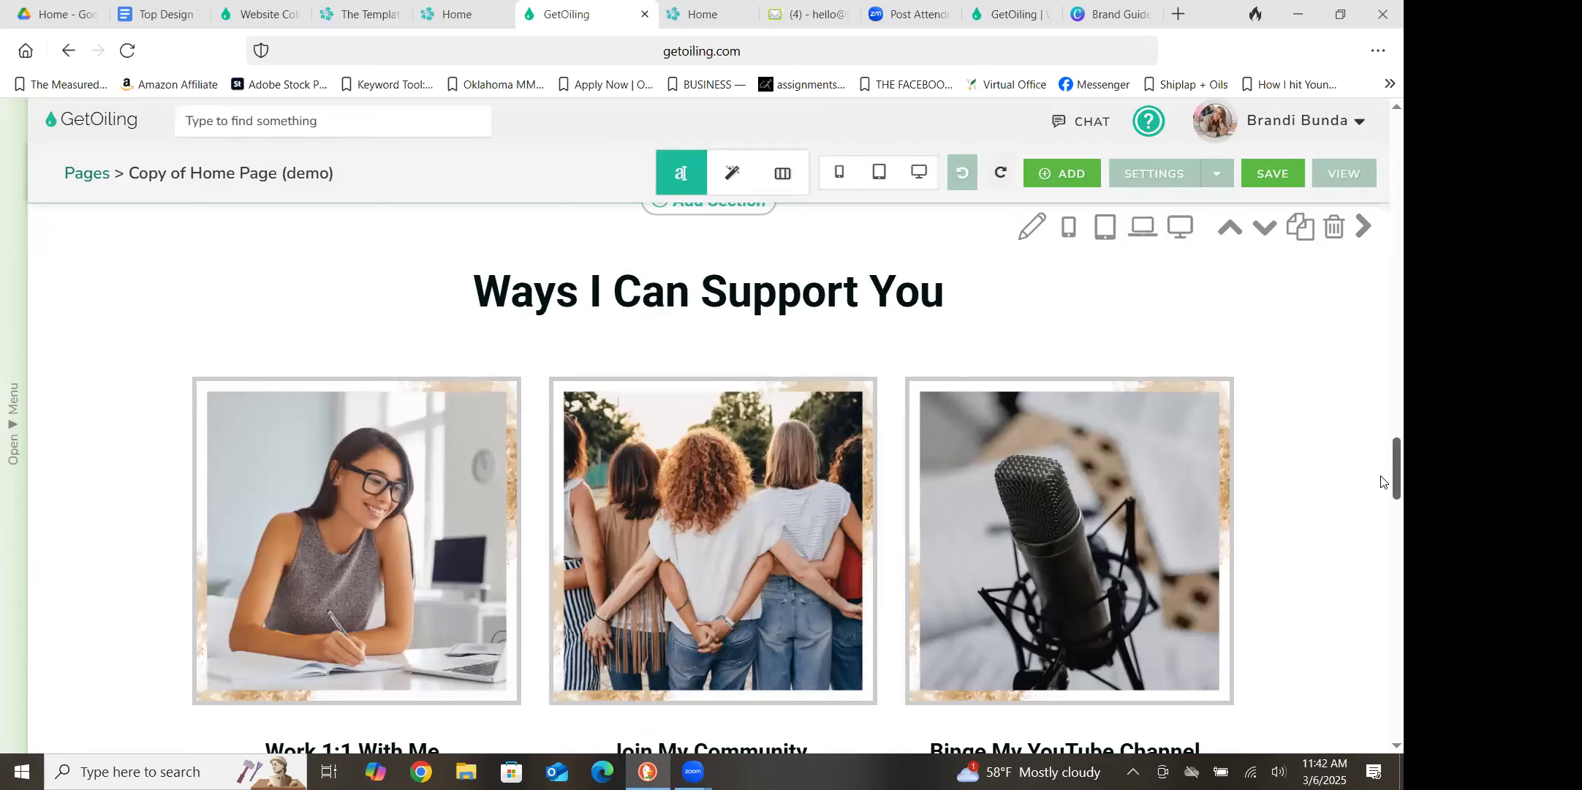
pyautogui.scroll(-10, 1381, 582)
# Delete the first of the two Recent Blog Posts sections below the brown section divider and save the page
pyautogui.scroll(4, 528, 407)
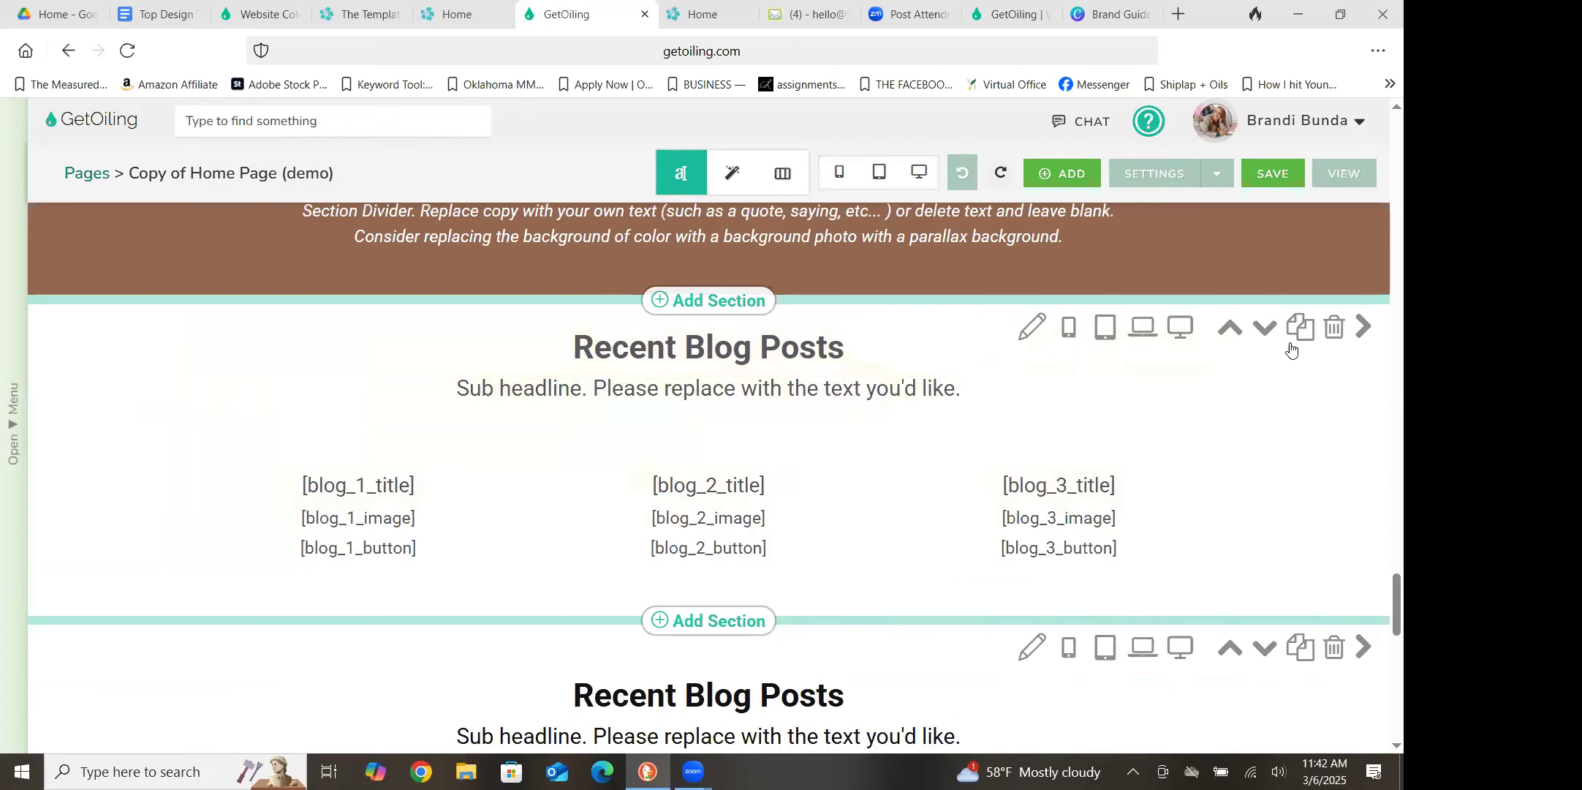
pyautogui.click(1335, 328)
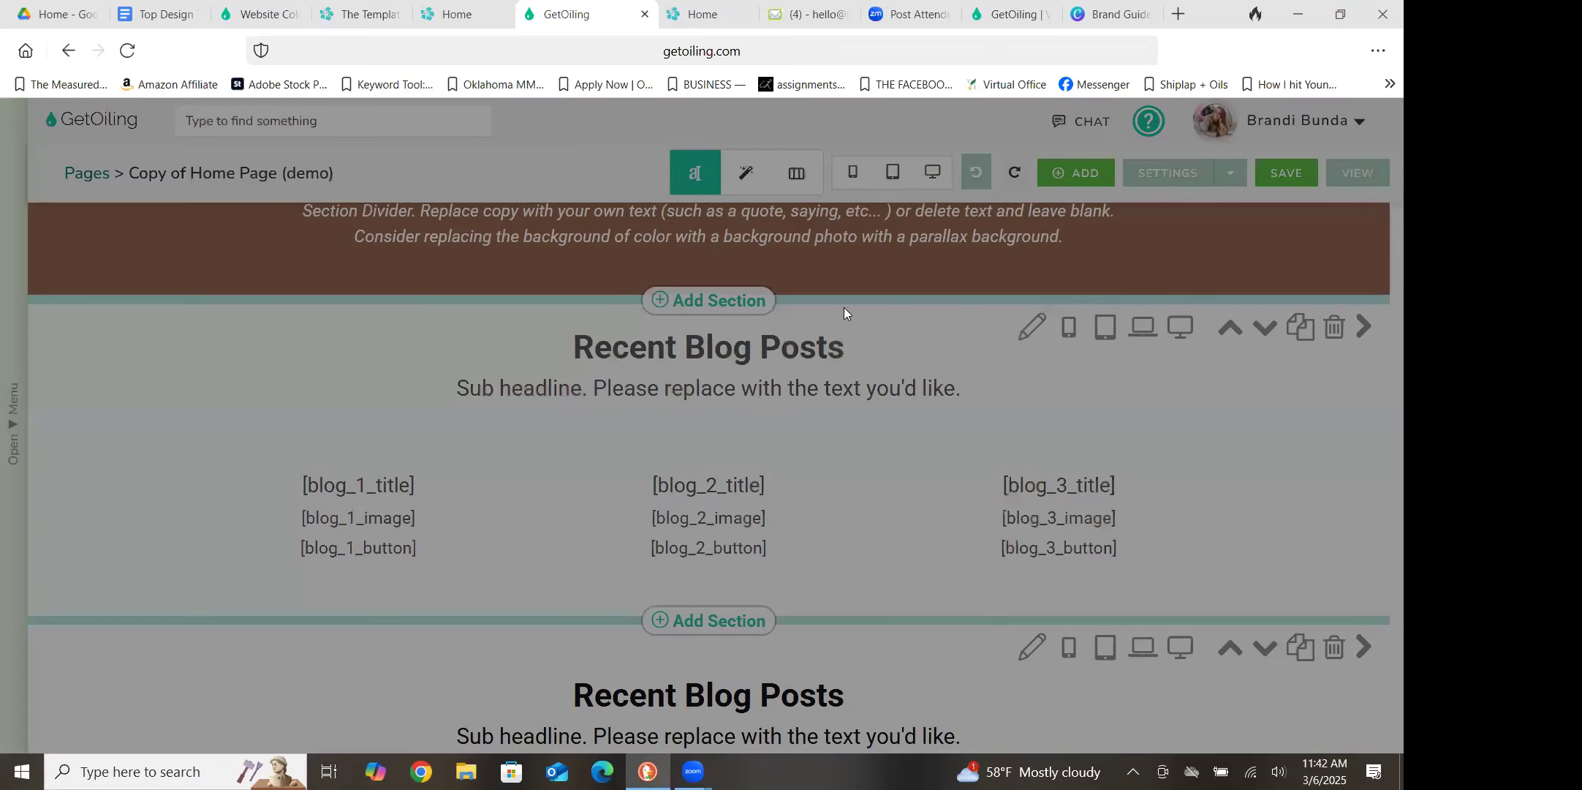
pyautogui.click(747, 509)
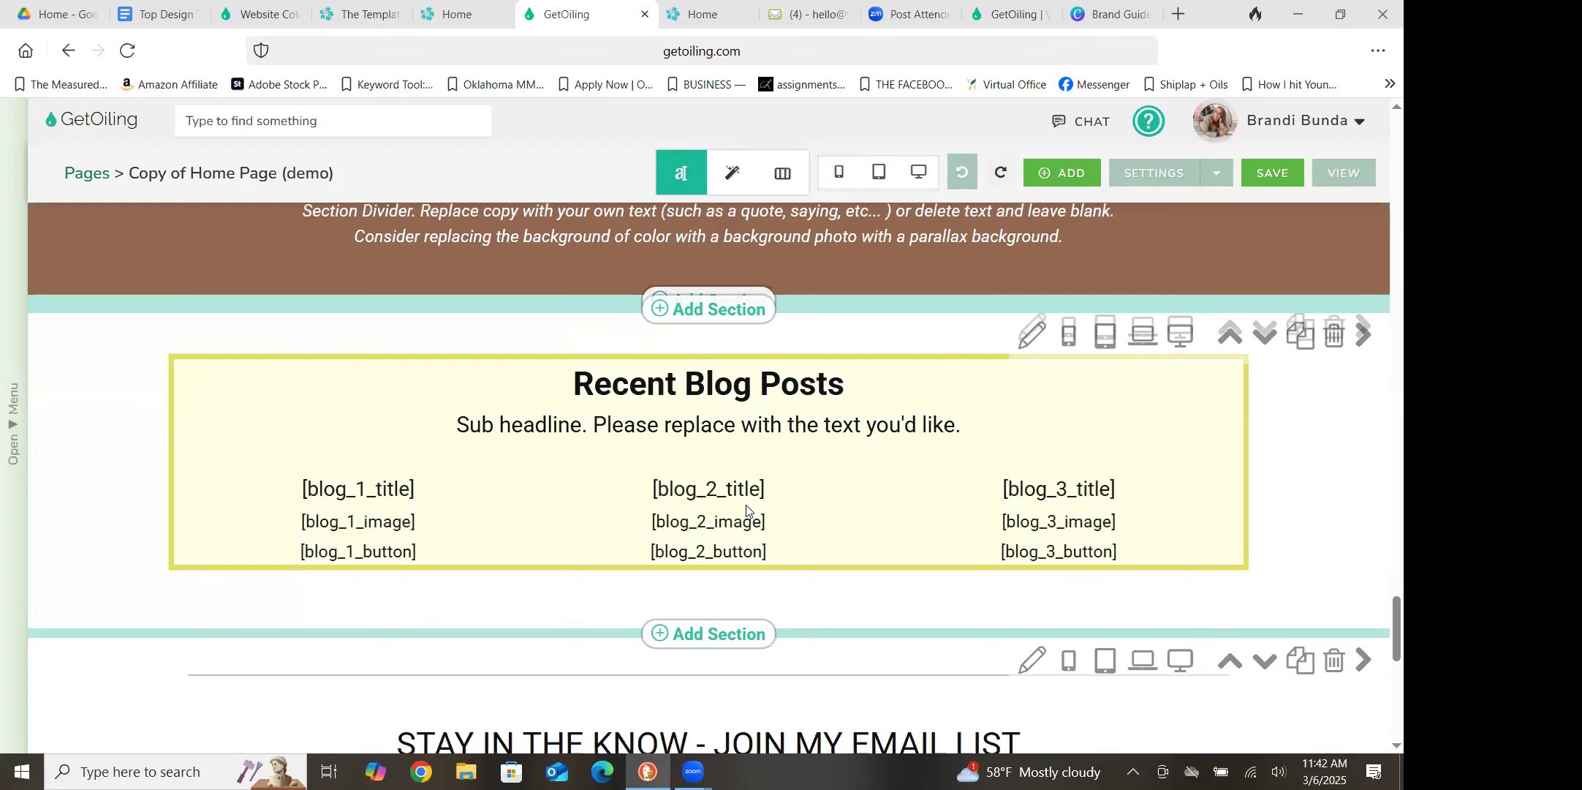
pyautogui.click(1265, 176)
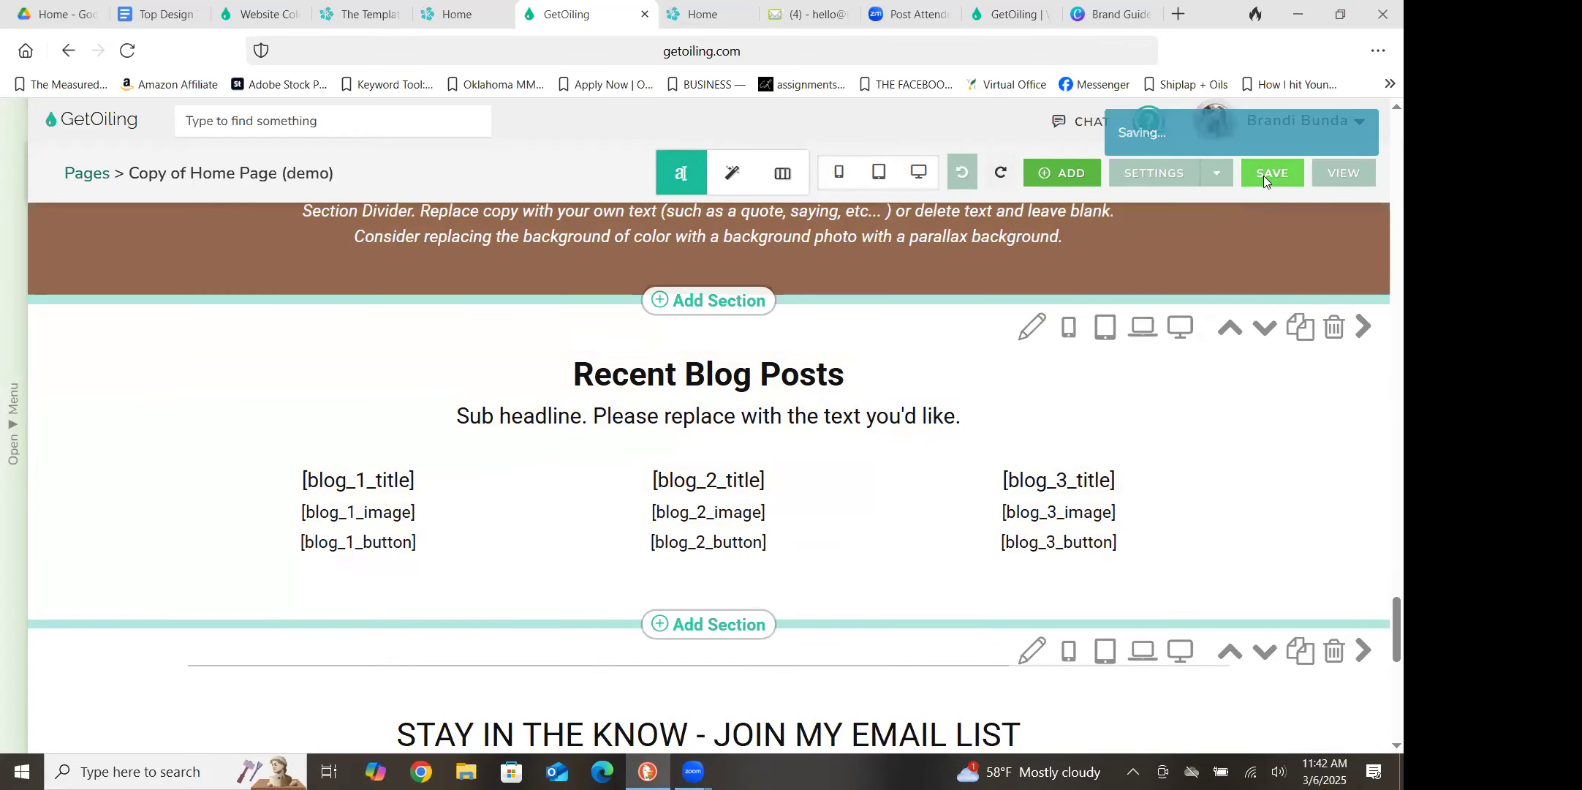
# Reload the live home page and check the Recent Blog Posts section and the sections around it
pyautogui.click(695, 15)
pyautogui.click(127, 49)
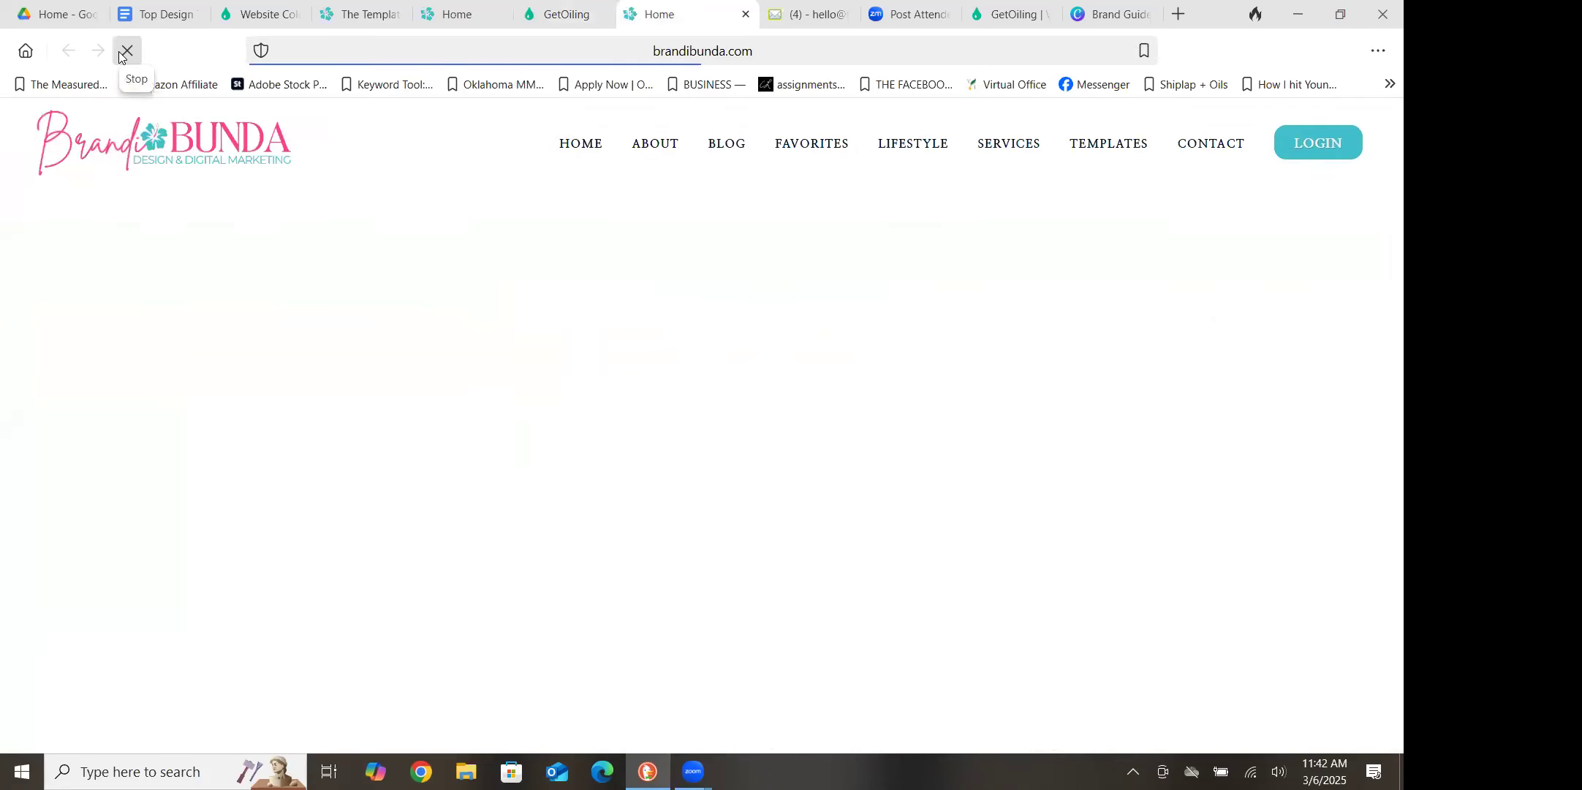
pyautogui.moveTo(1388, 398); pyautogui.dragTo(1381, 635)
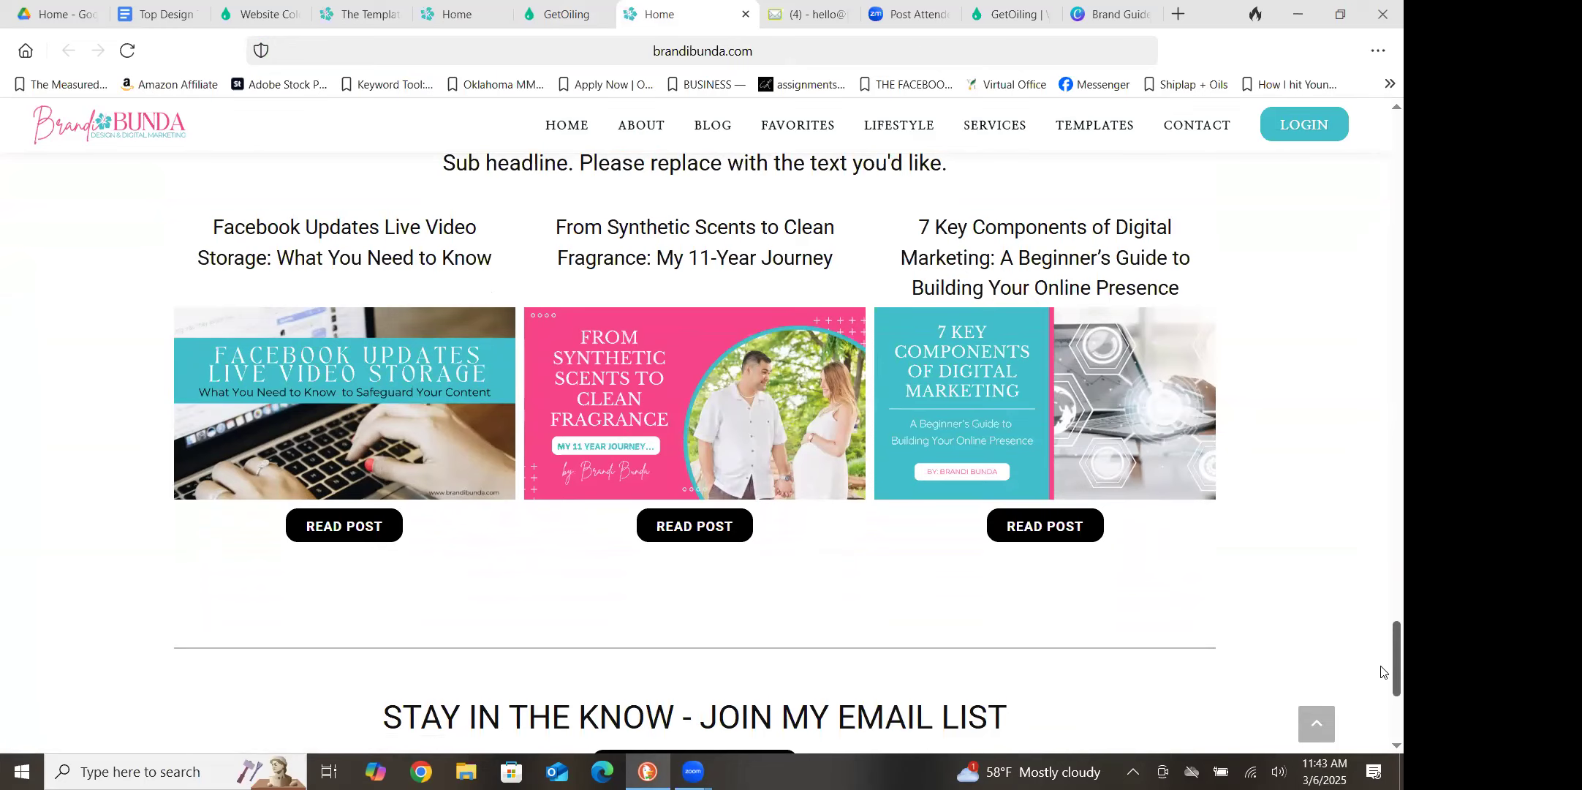
pyautogui.scroll(-3, 1382, 680)
pyautogui.scroll(1, 1381, 684)
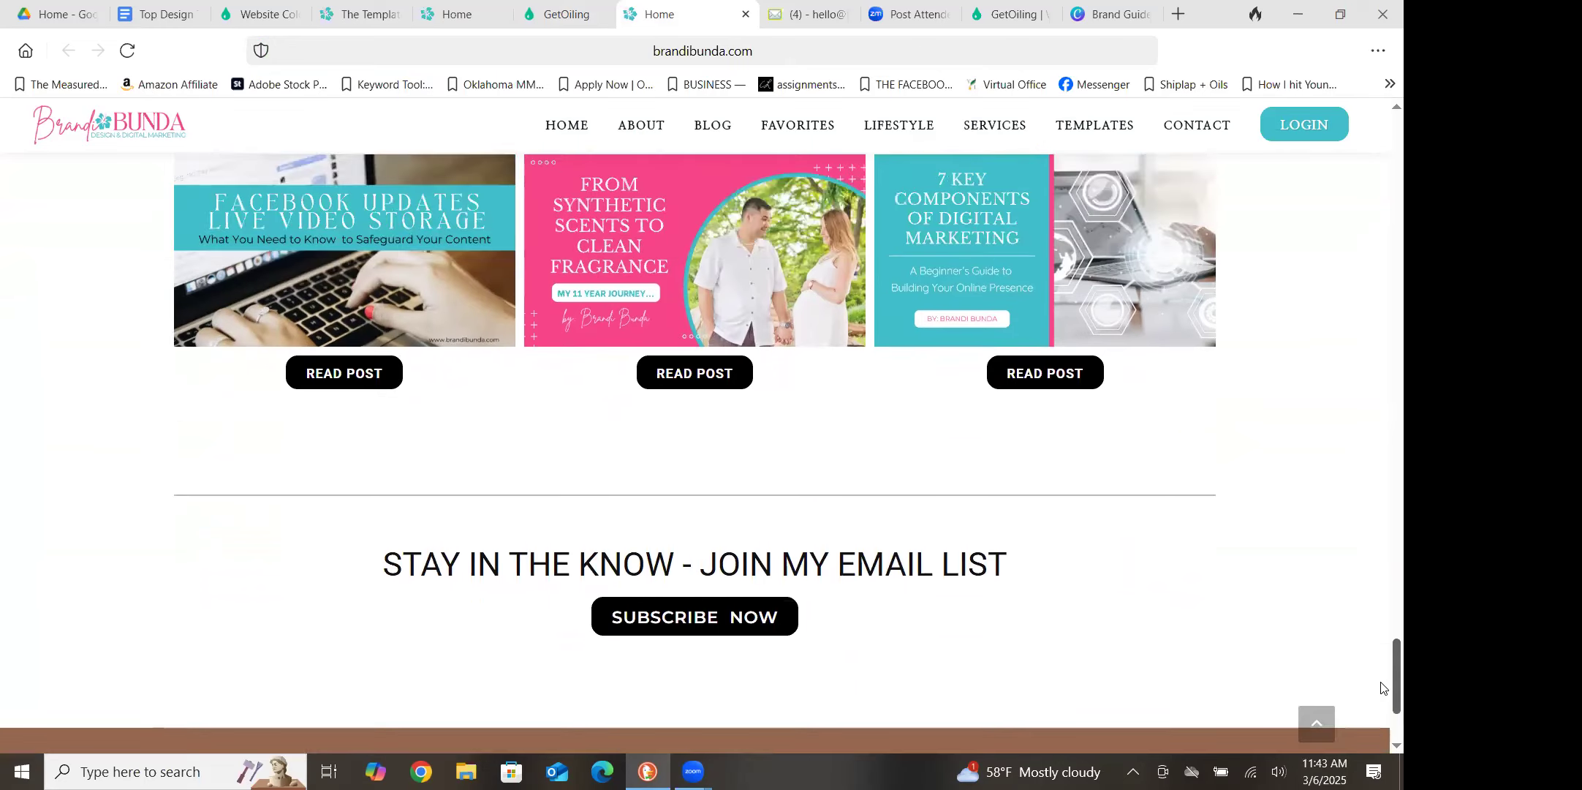
pyautogui.scroll(10, 1381, 658)
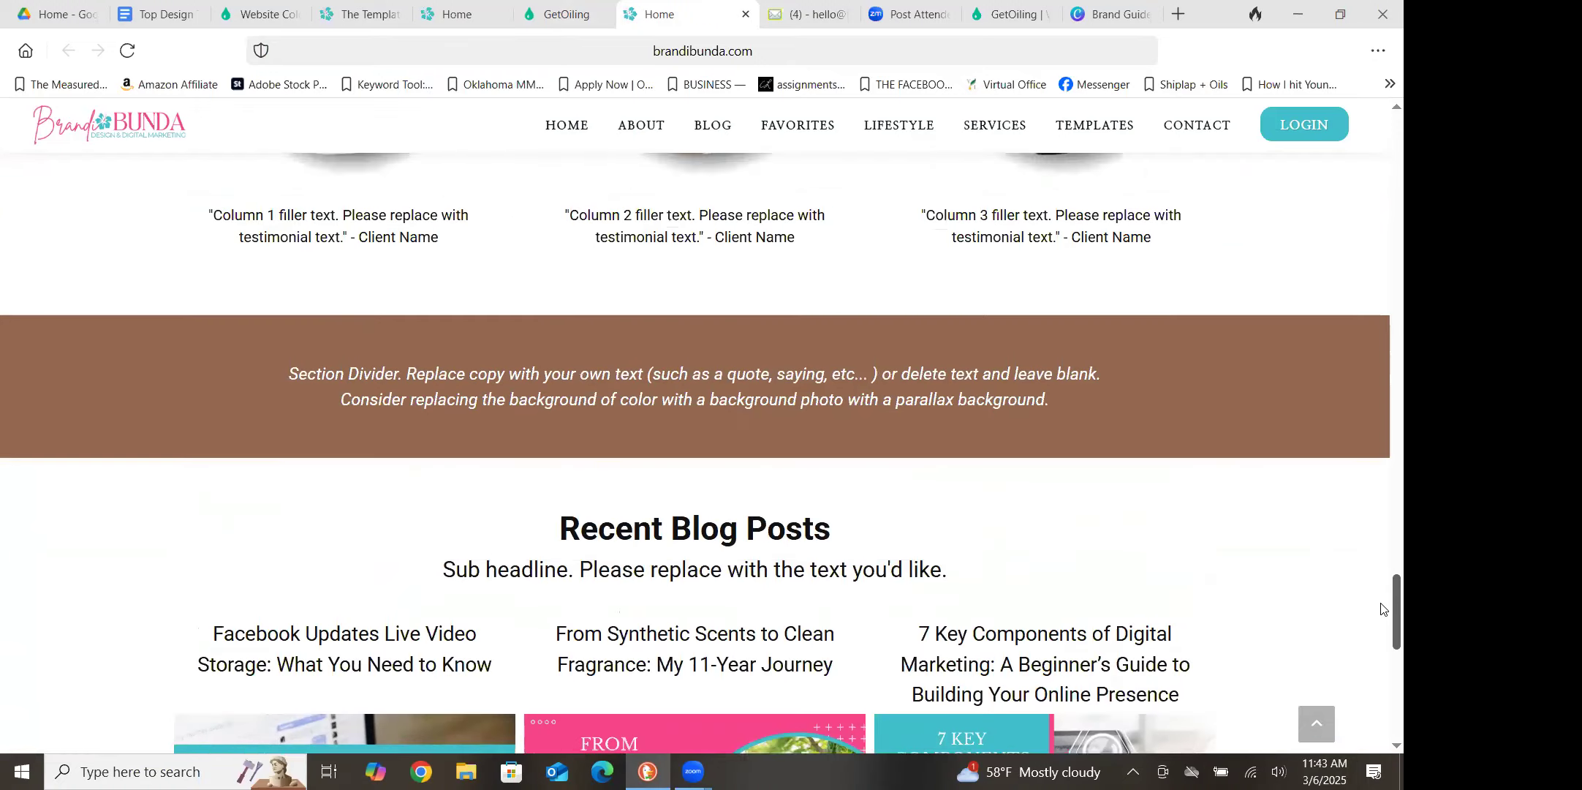
pyautogui.scroll(10, 1382, 565)
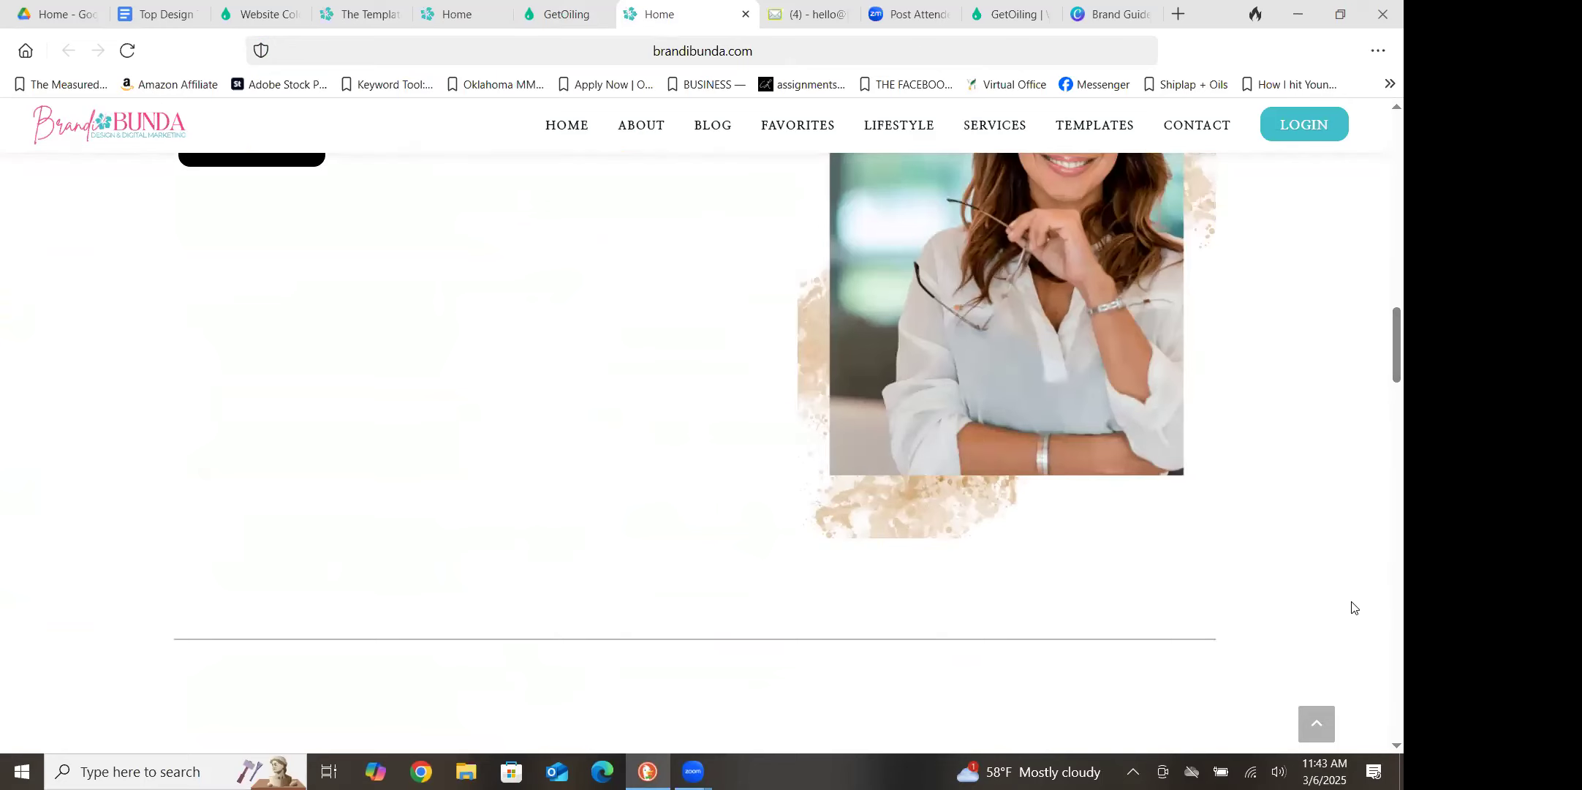
# Back in the page editor, copy the Footer page in between the Recent Blog Posts and email list sections
pyautogui.hotkey('ctrl', 'shift', 'Tab')
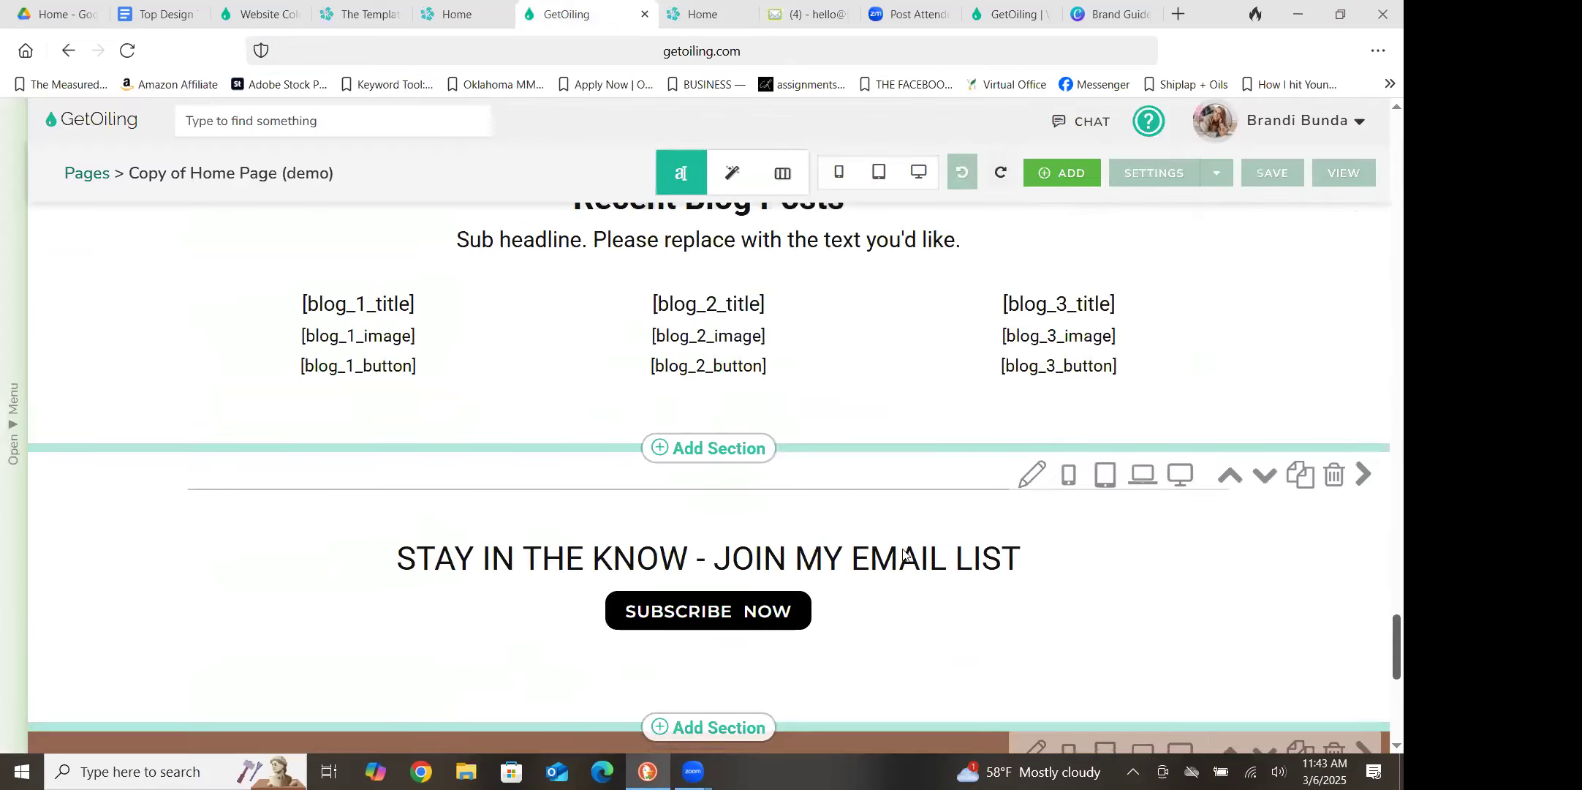
pyautogui.click(720, 449)
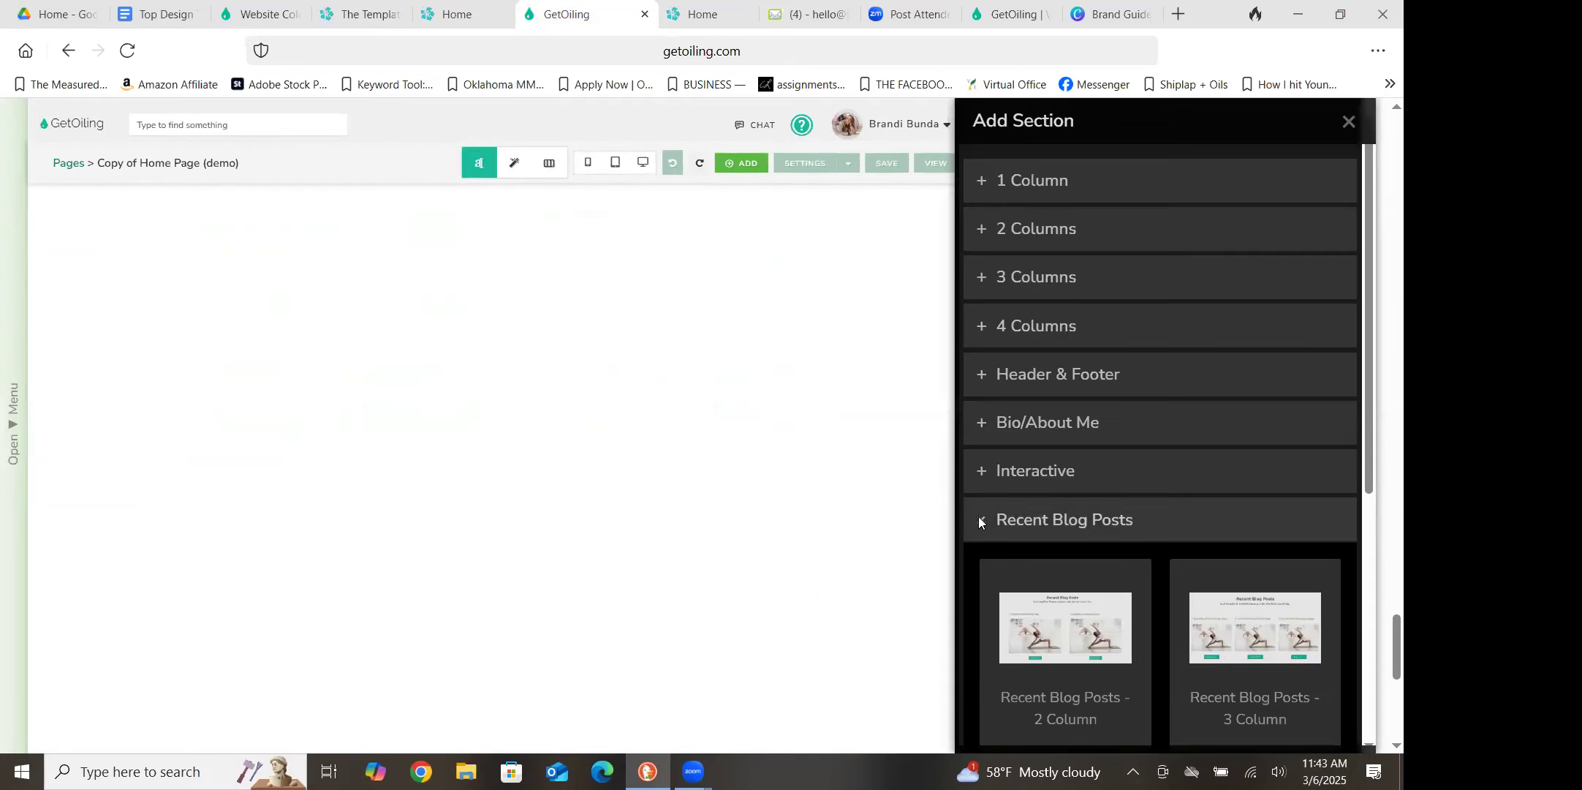
pyautogui.click(984, 521)
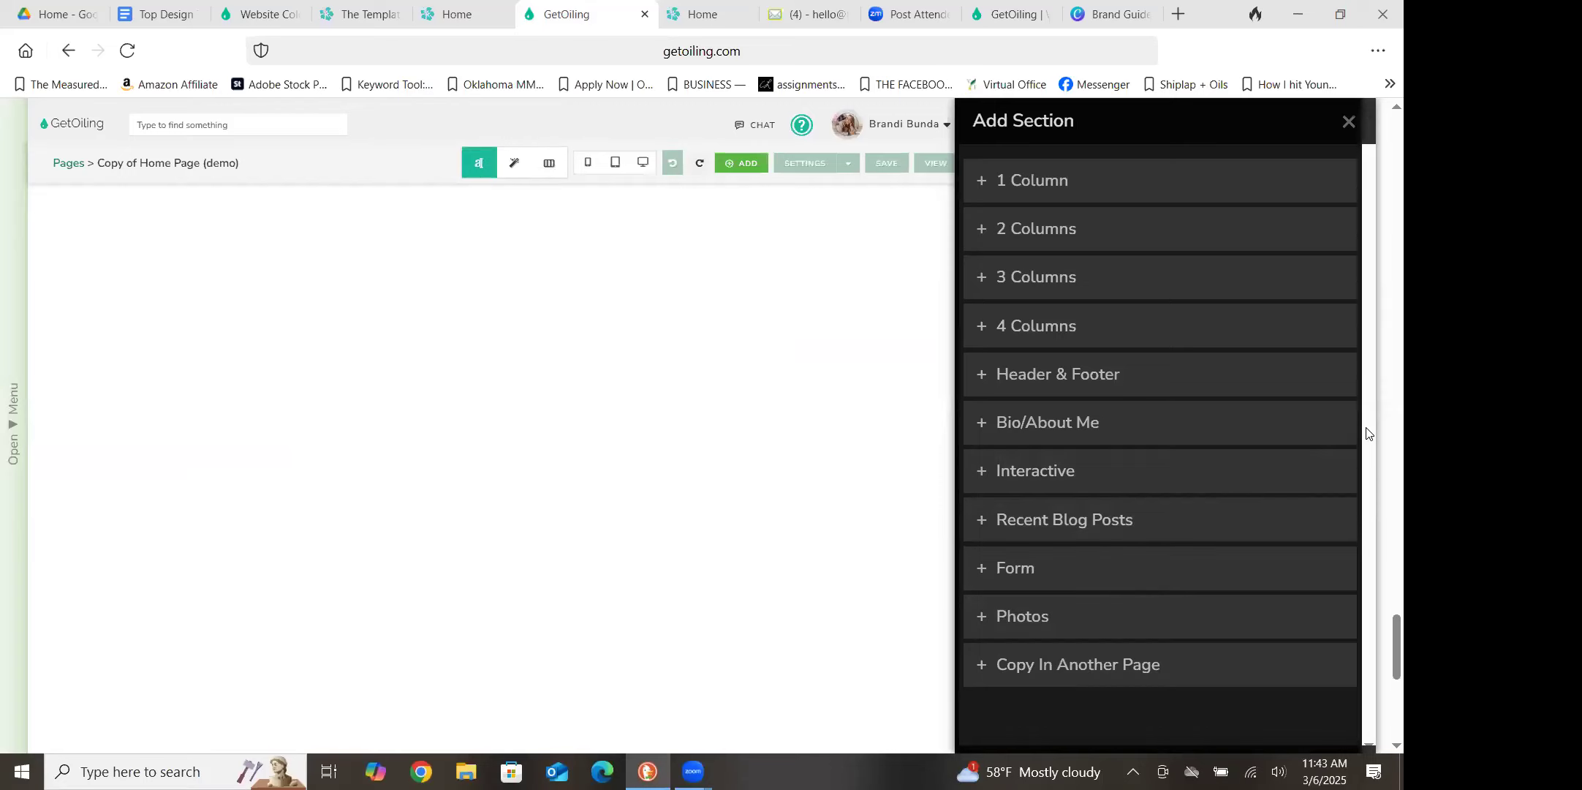
pyautogui.click(1043, 667)
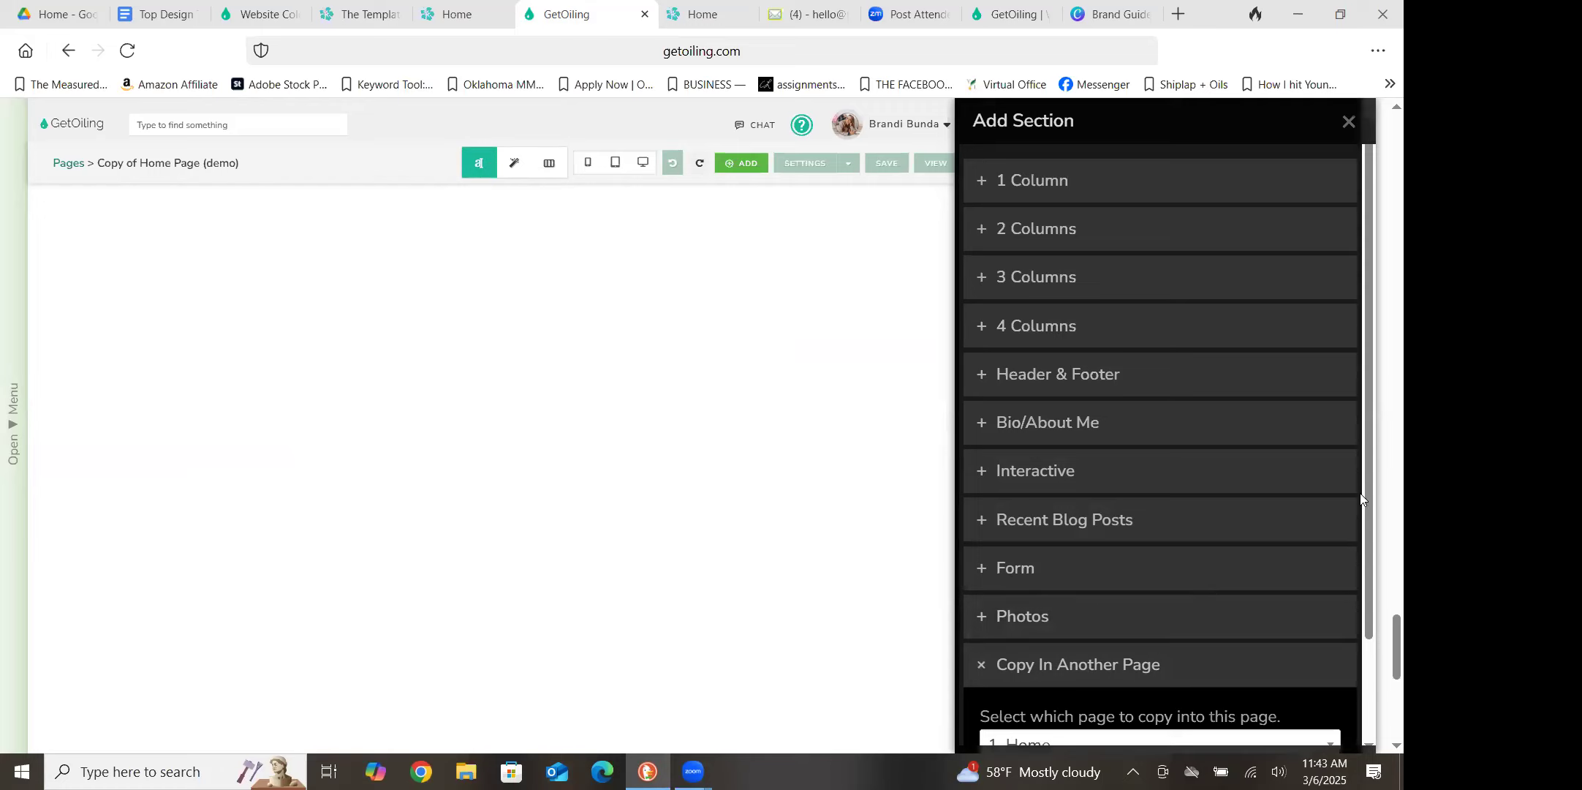
pyautogui.moveTo(1365, 522); pyautogui.dragTo(1373, 616)
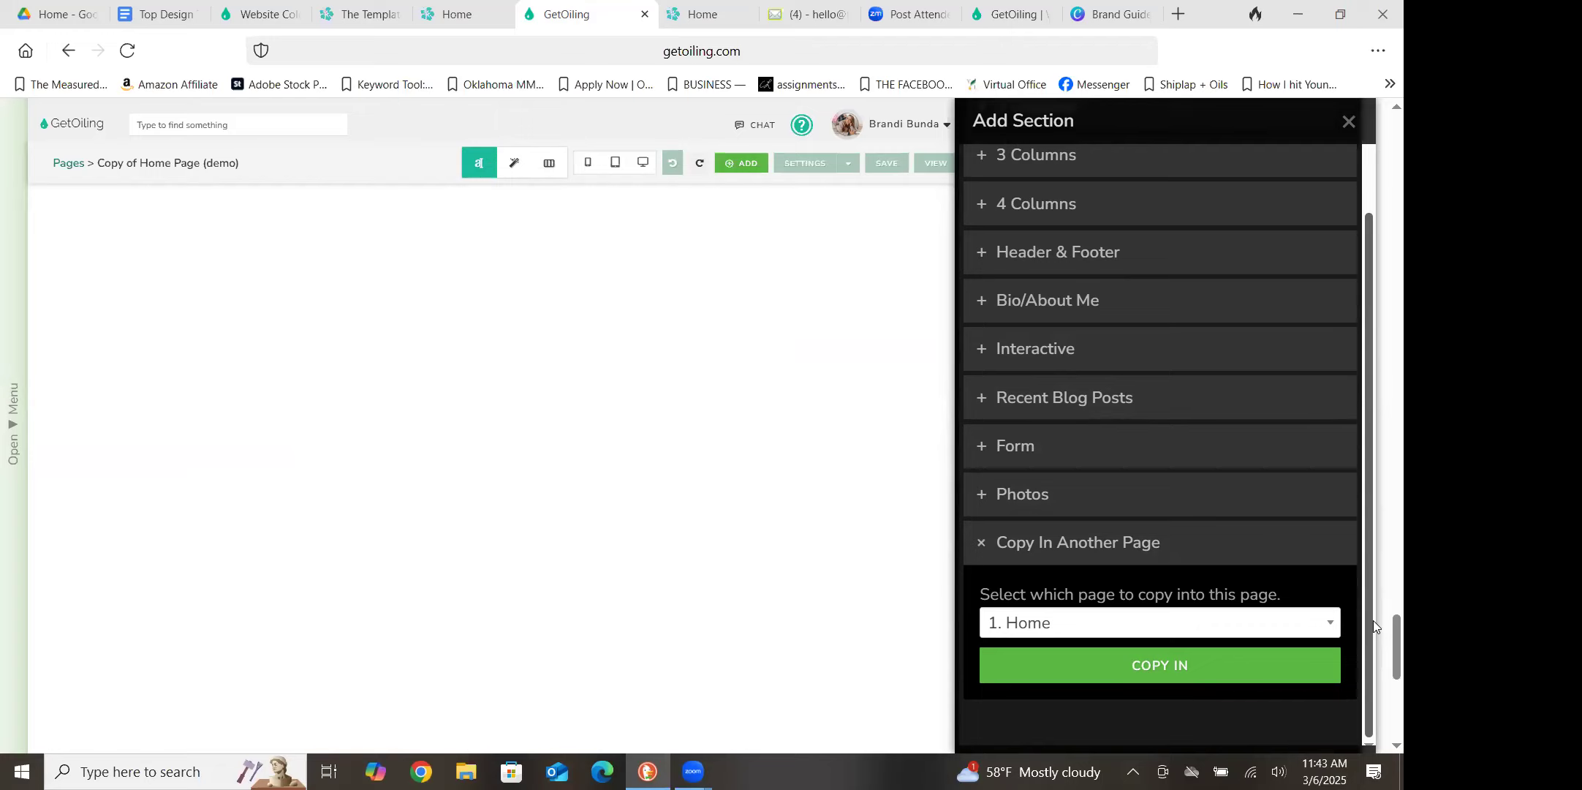
pyautogui.click(1239, 623)
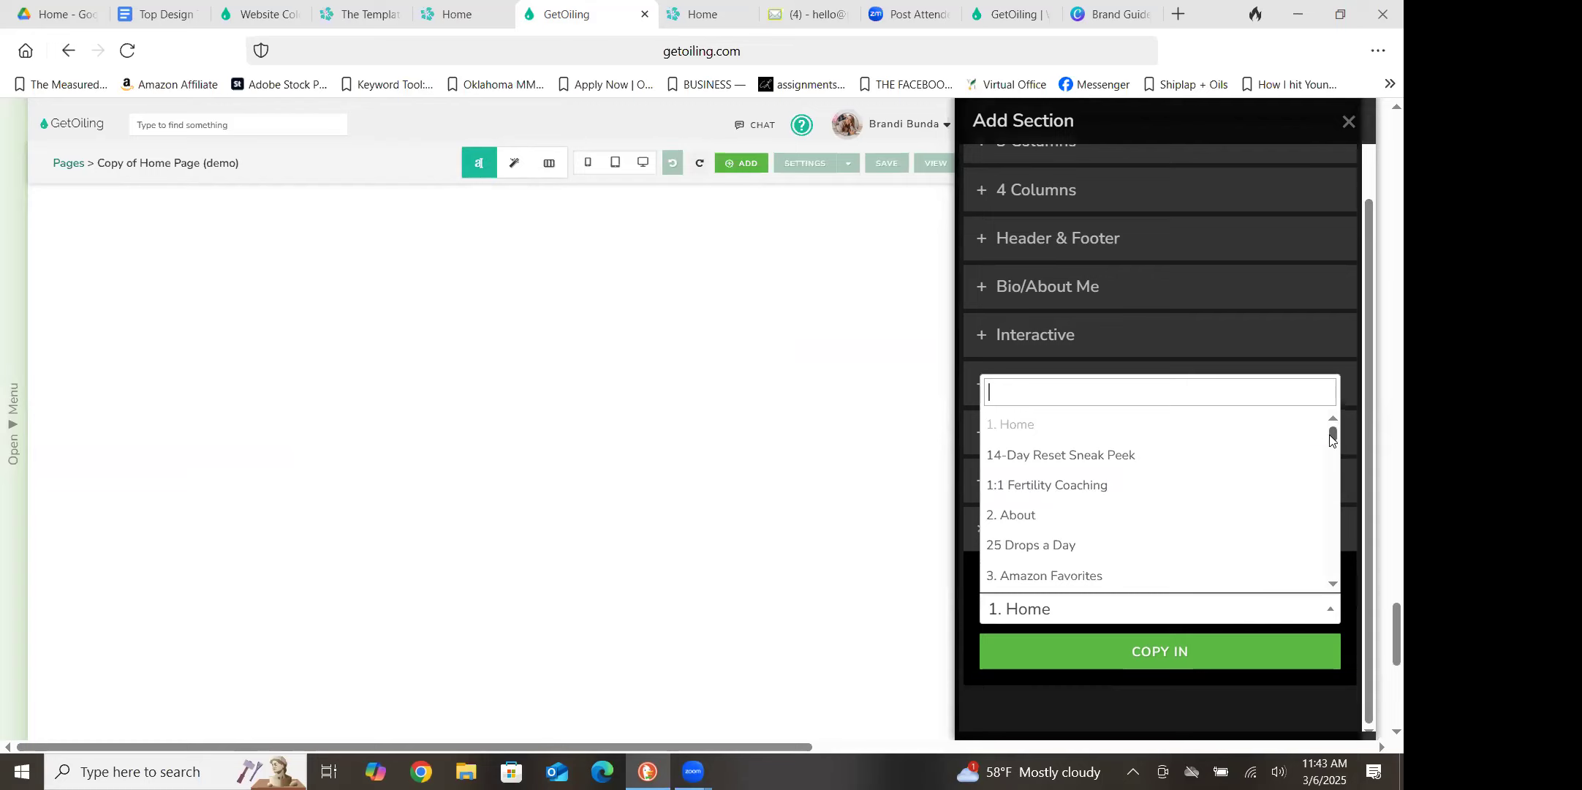
pyautogui.moveTo(1332, 439); pyautogui.dragTo(1331, 477)
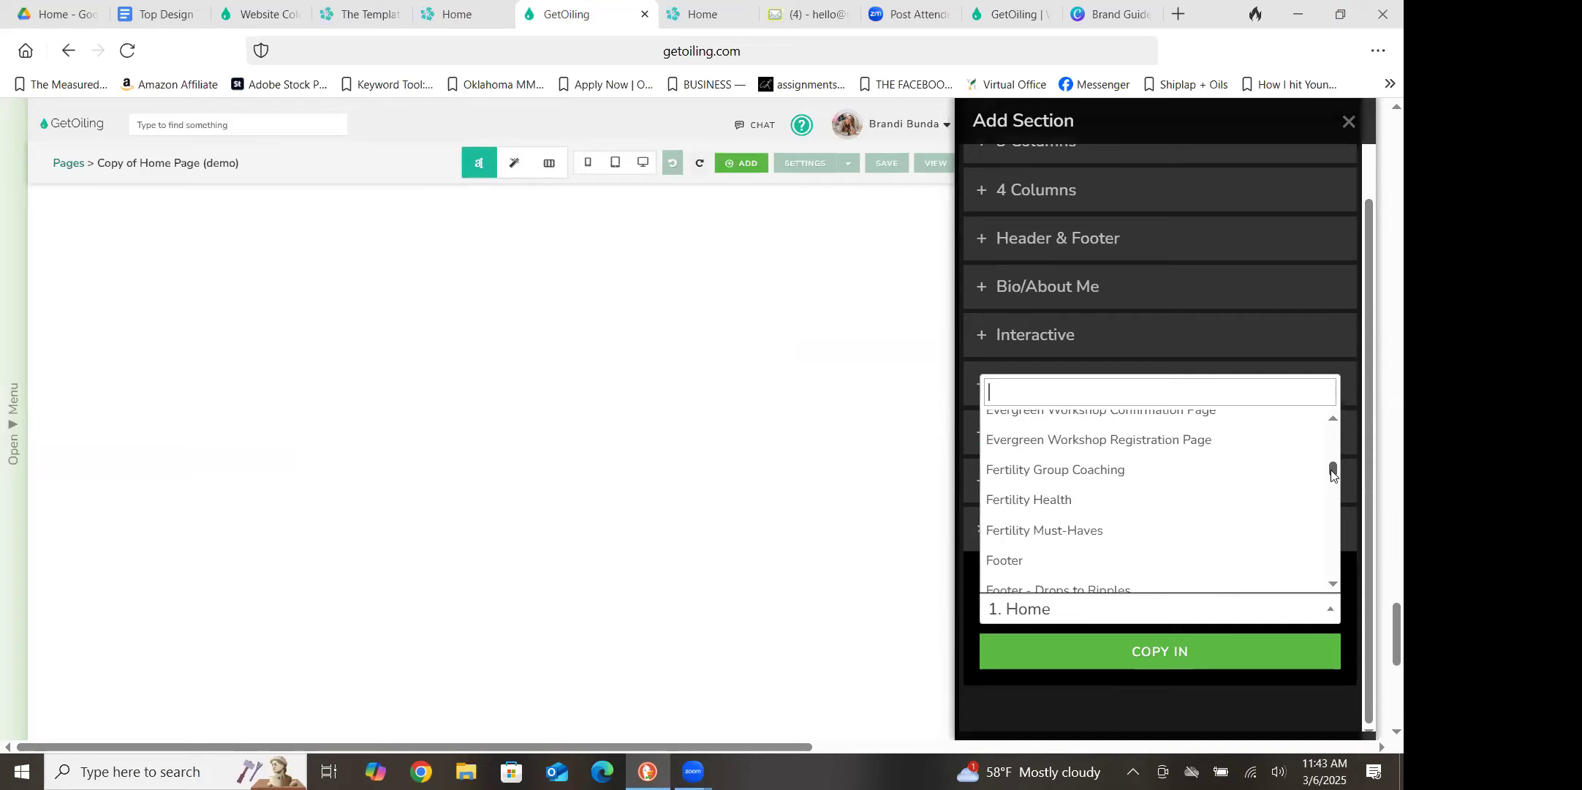
pyautogui.click(1004, 561)
pyautogui.click(1169, 665)
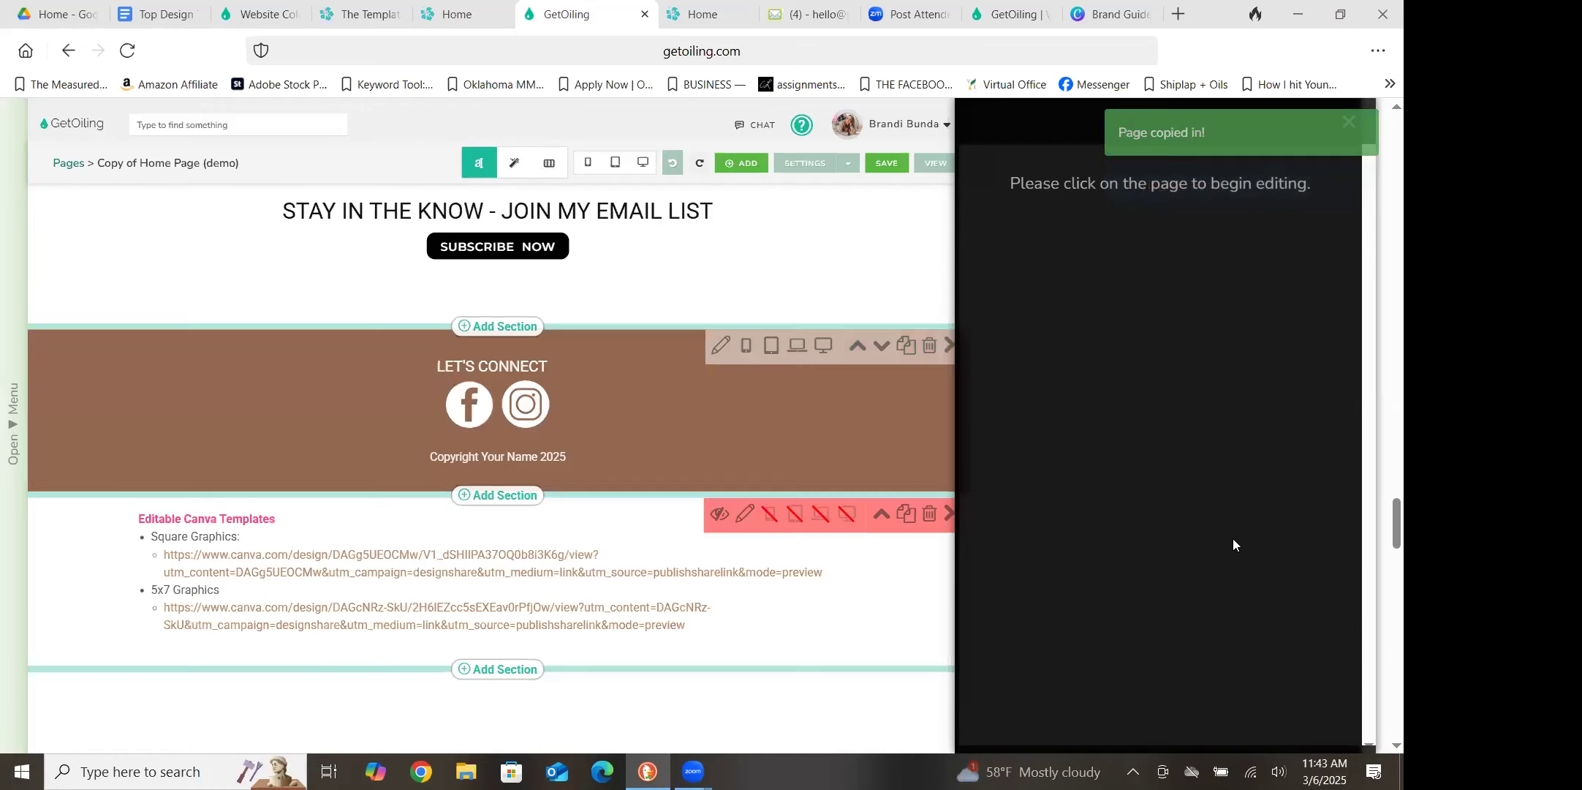
pyautogui.click(1349, 123)
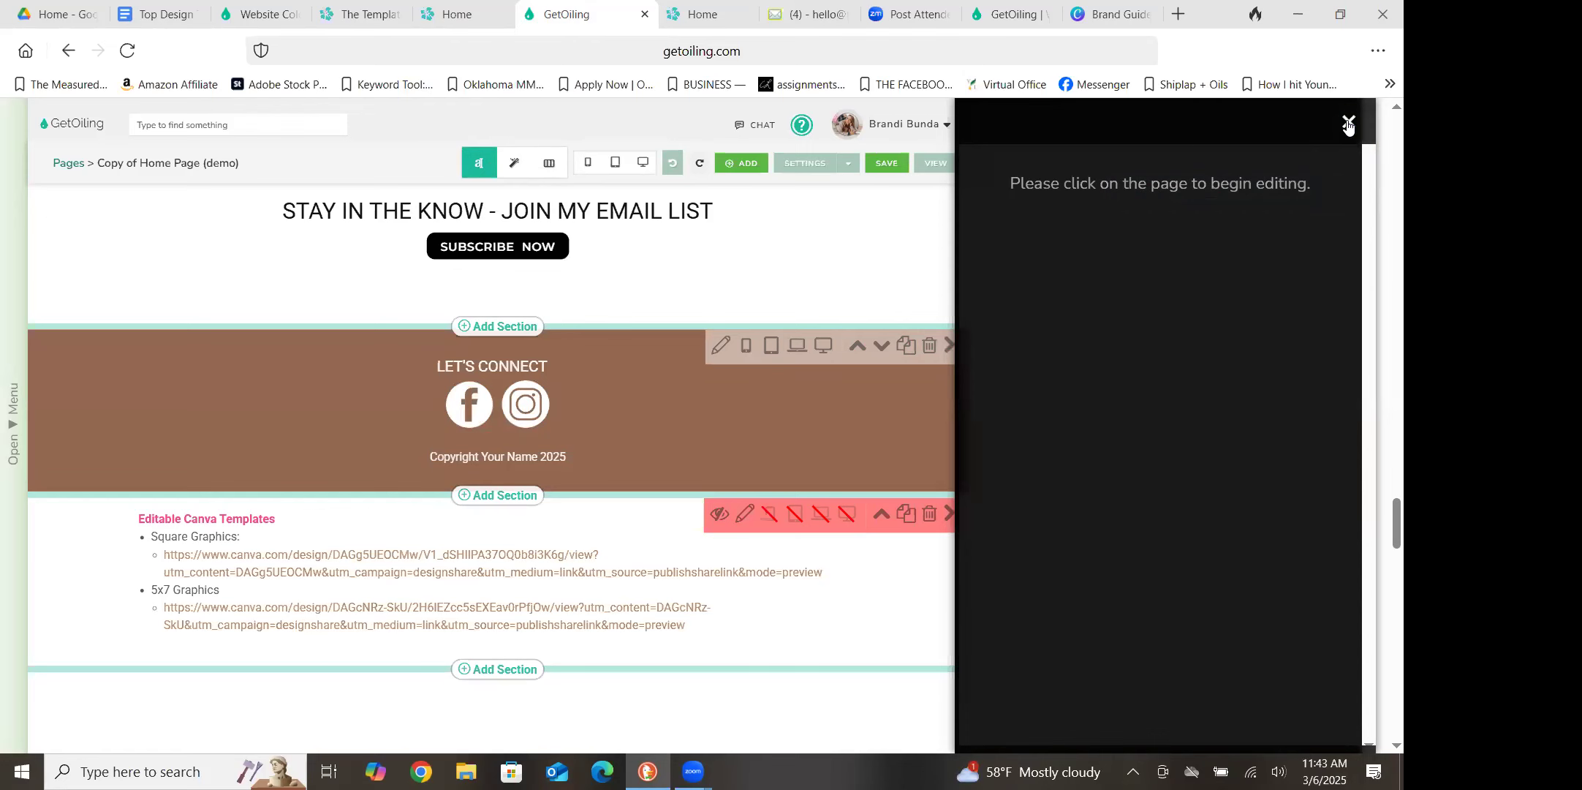
pyautogui.click(1349, 126)
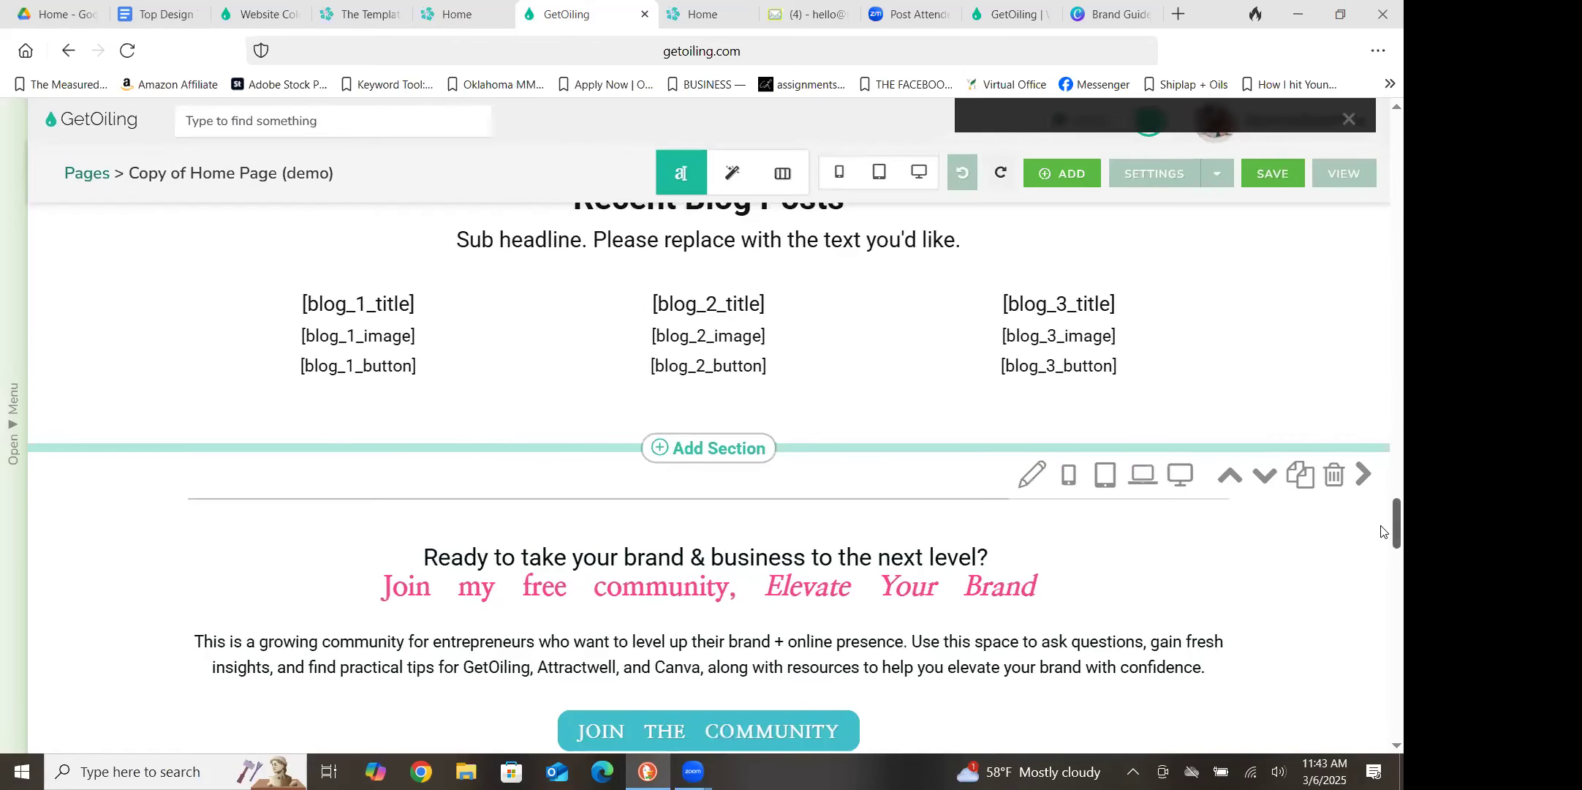
# Look over the copied-in footer sections and the rest of the page down to the Editable Canva Templates section
pyautogui.scroll(-2, 1382, 544)
pyautogui.scroll(-4, 1381, 545)
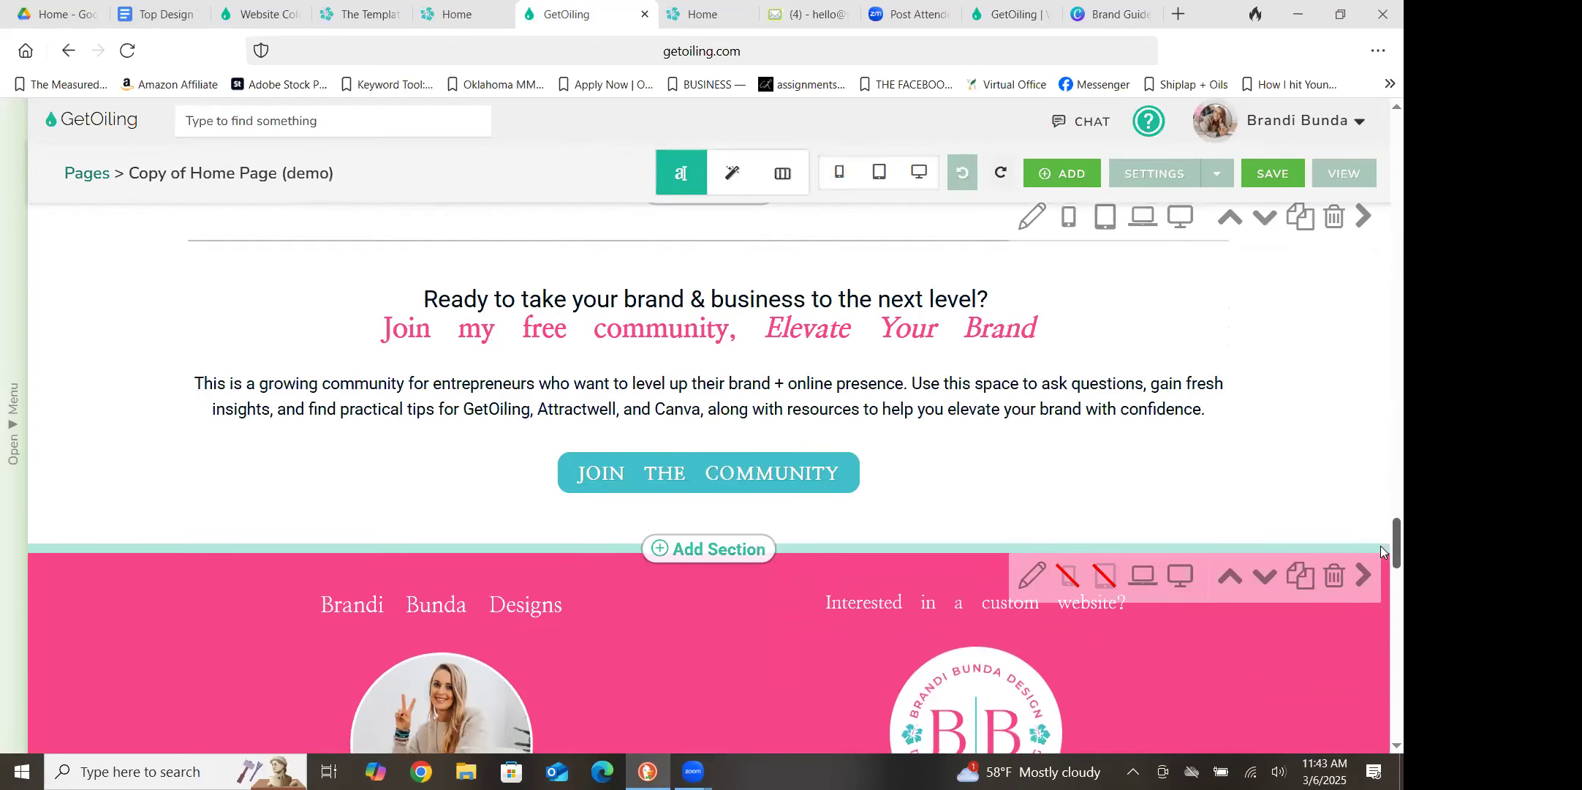
pyautogui.scroll(-6, 1381, 575)
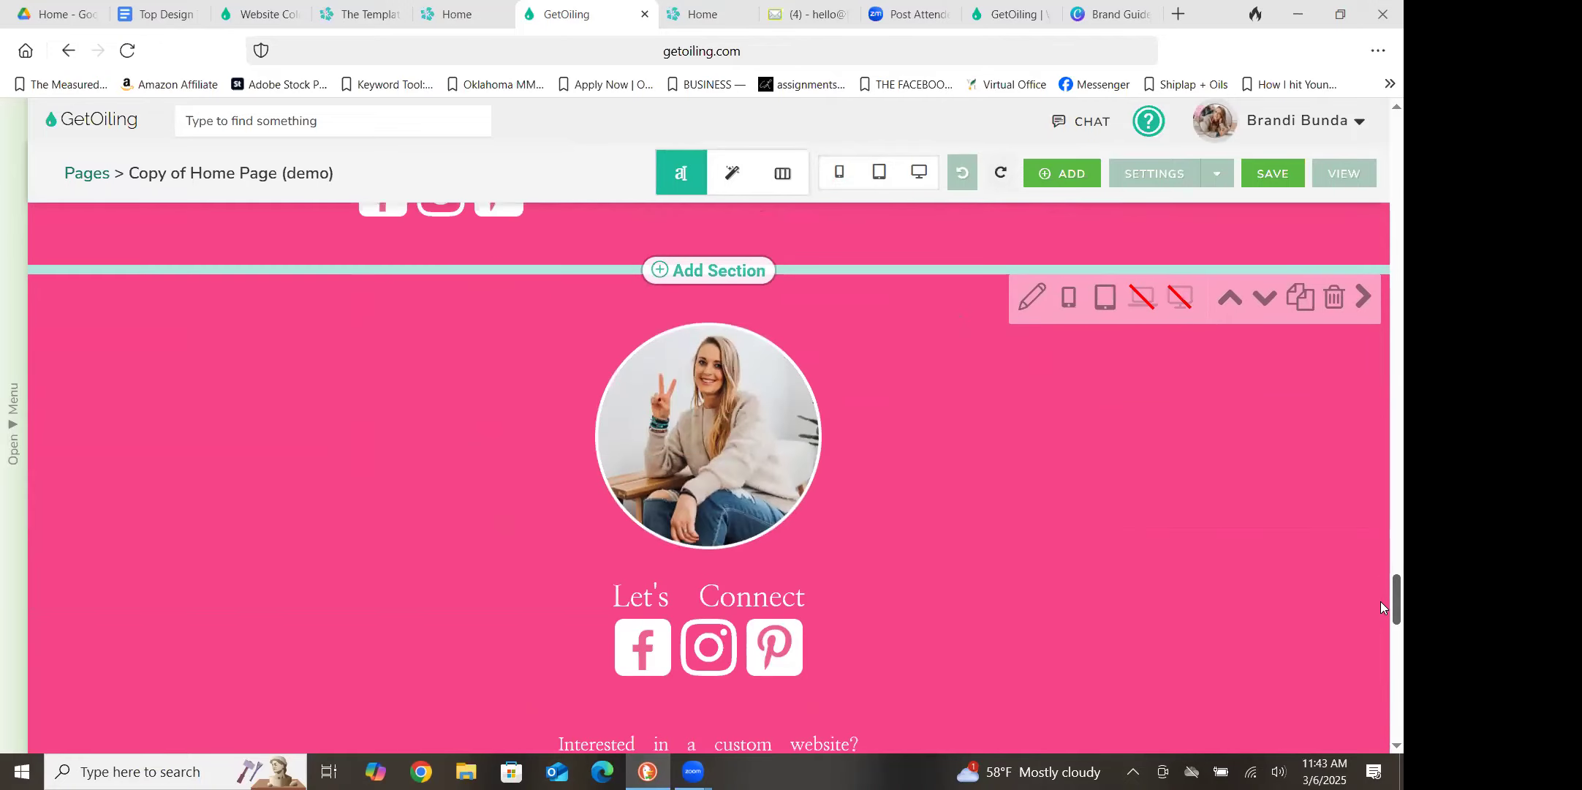
pyautogui.scroll(2, 1380, 602)
pyautogui.scroll(12, 1380, 580)
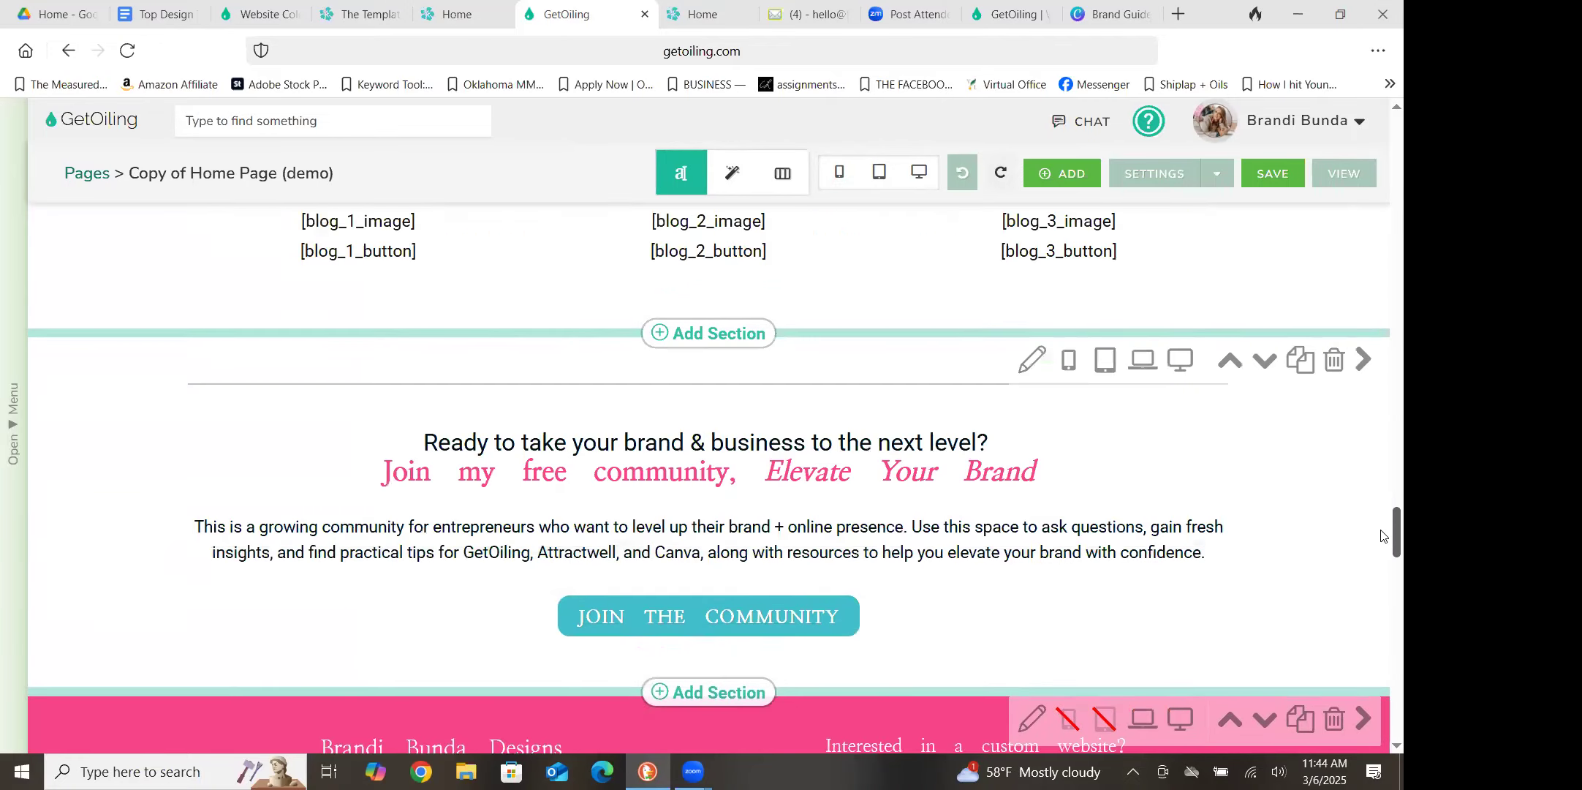
pyautogui.scroll(14, 1381, 480)
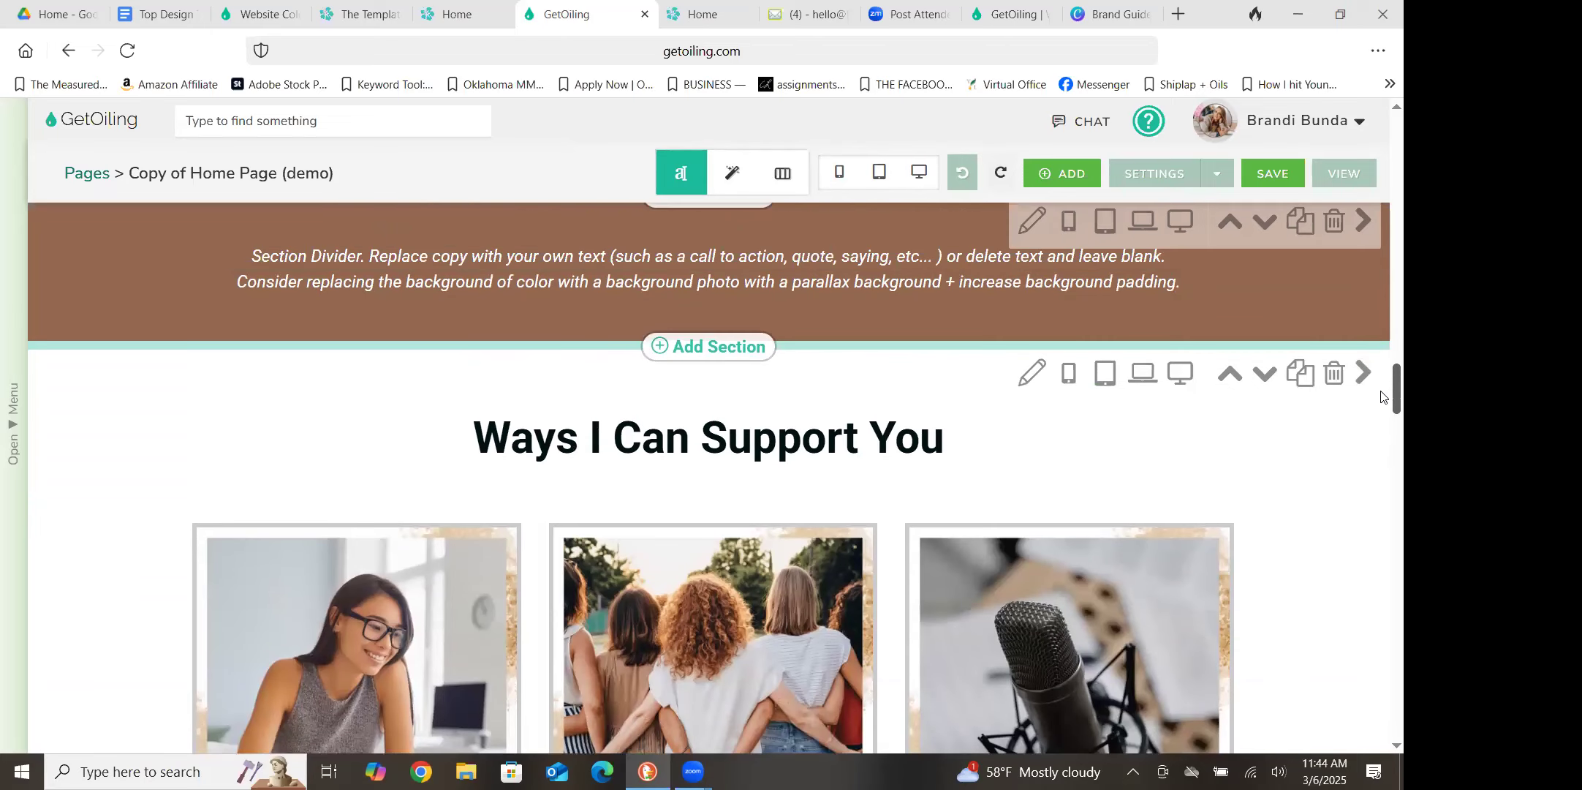
pyautogui.scroll(-14, 1380, 395)
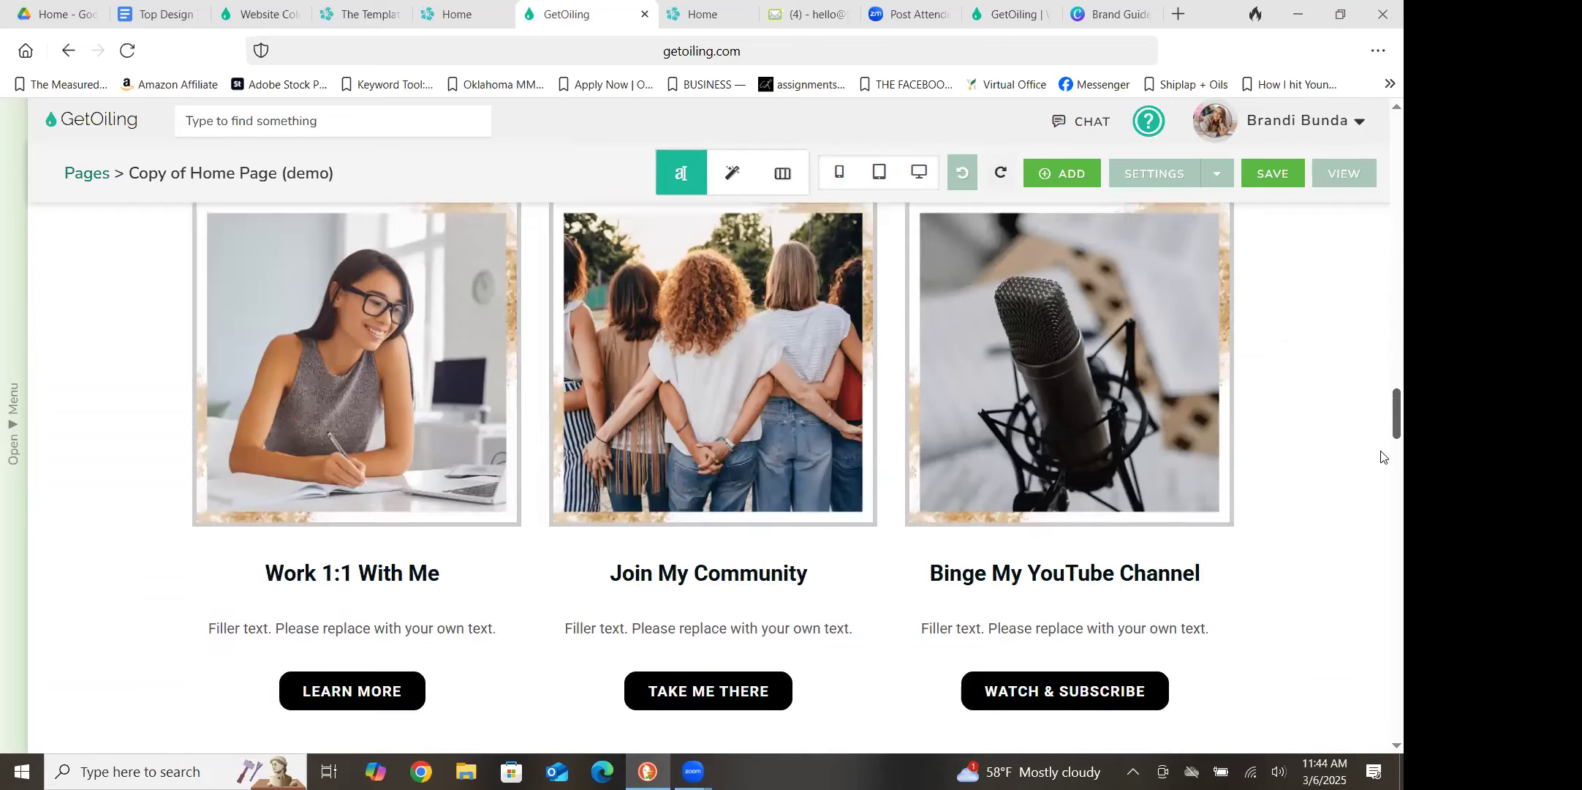
pyautogui.scroll(-10, 1381, 589)
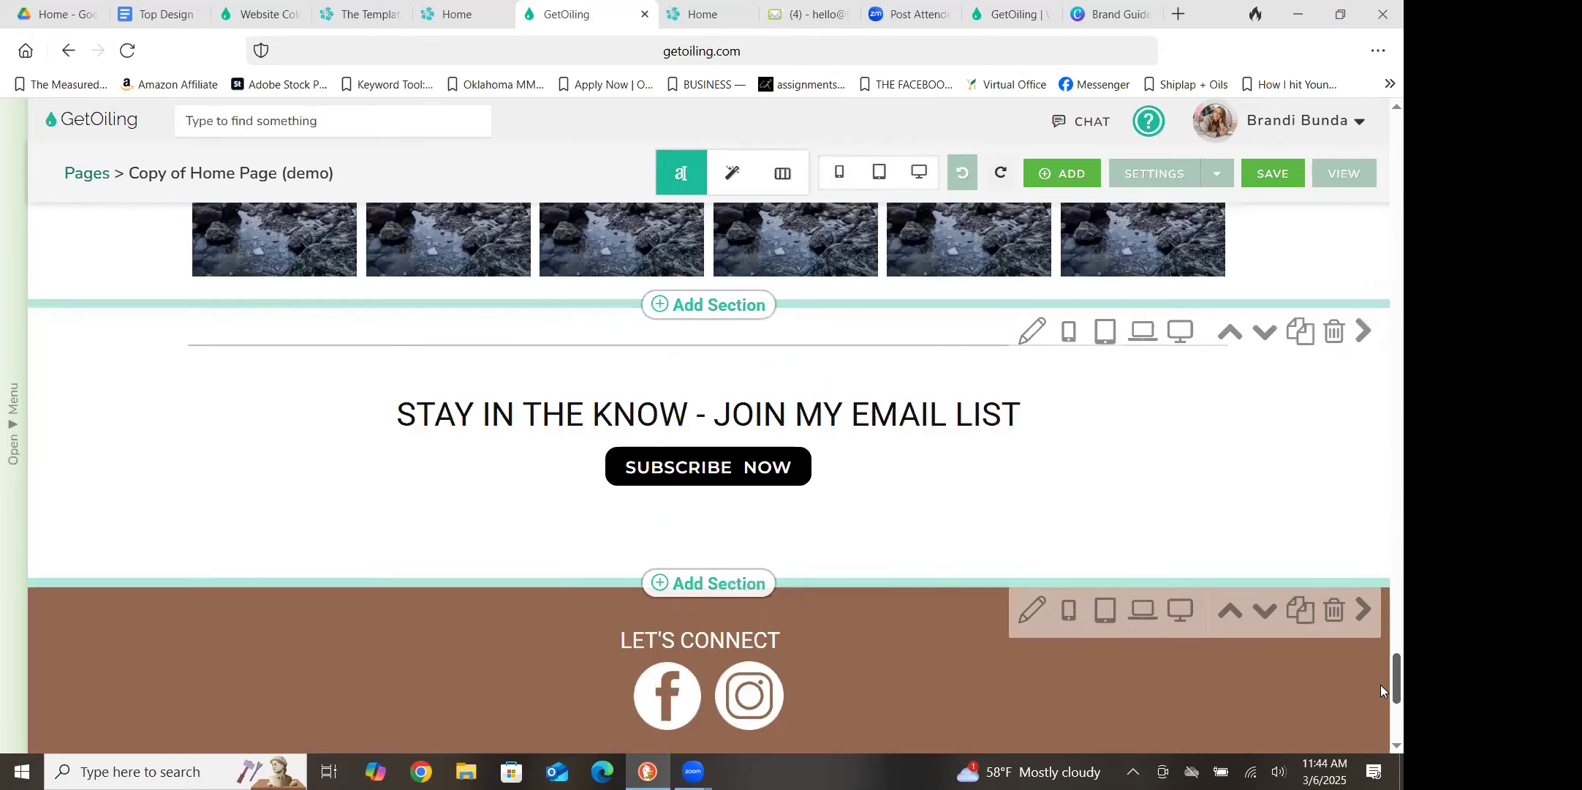
pyautogui.scroll(-2, 1382, 703)
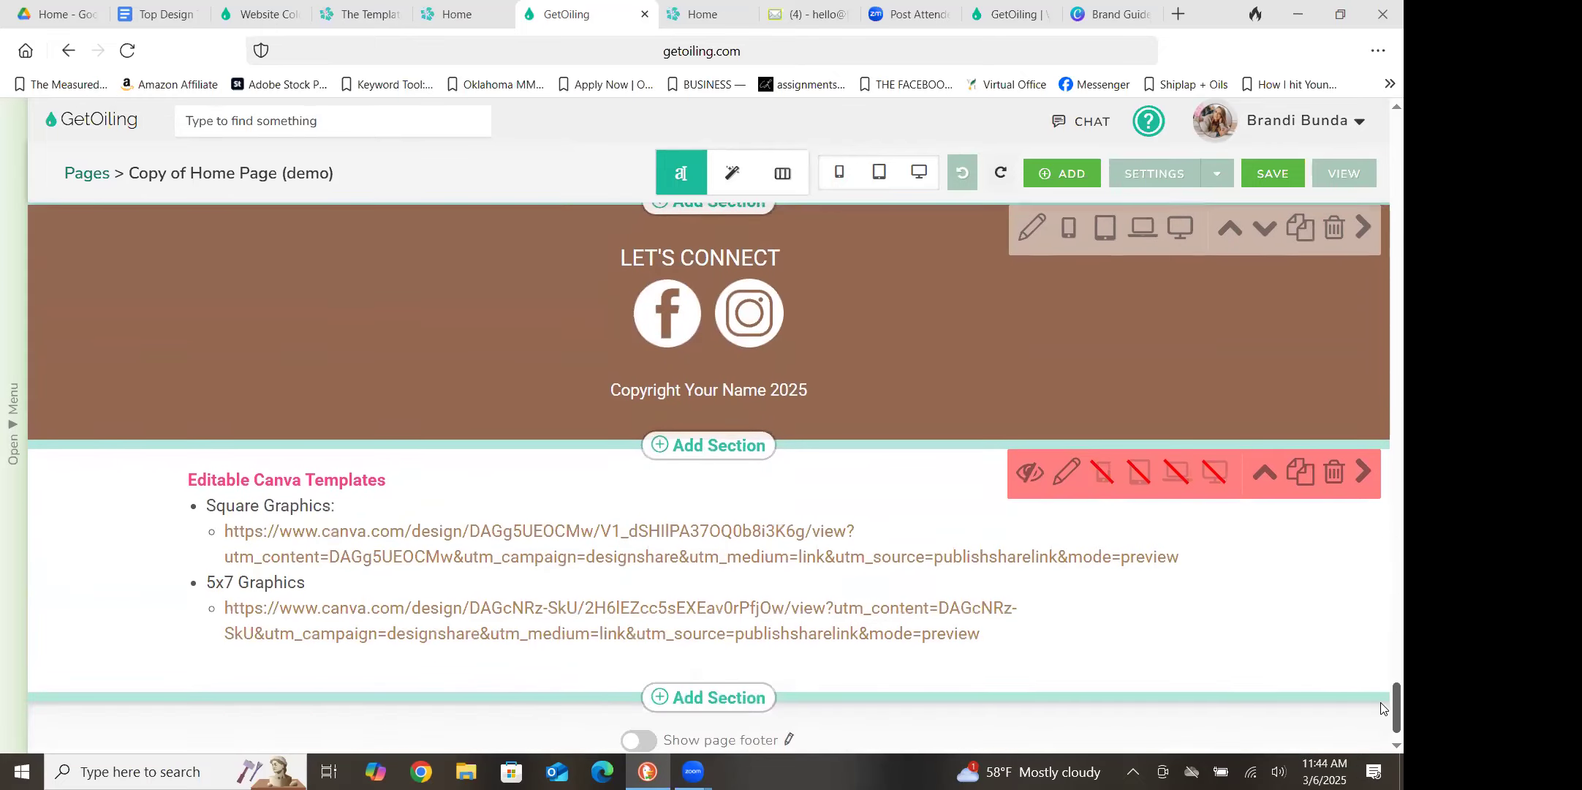
# Add an interactive Accordion section between the email list section and the Let's Connect footer
pyautogui.scroll(5, 1380, 680)
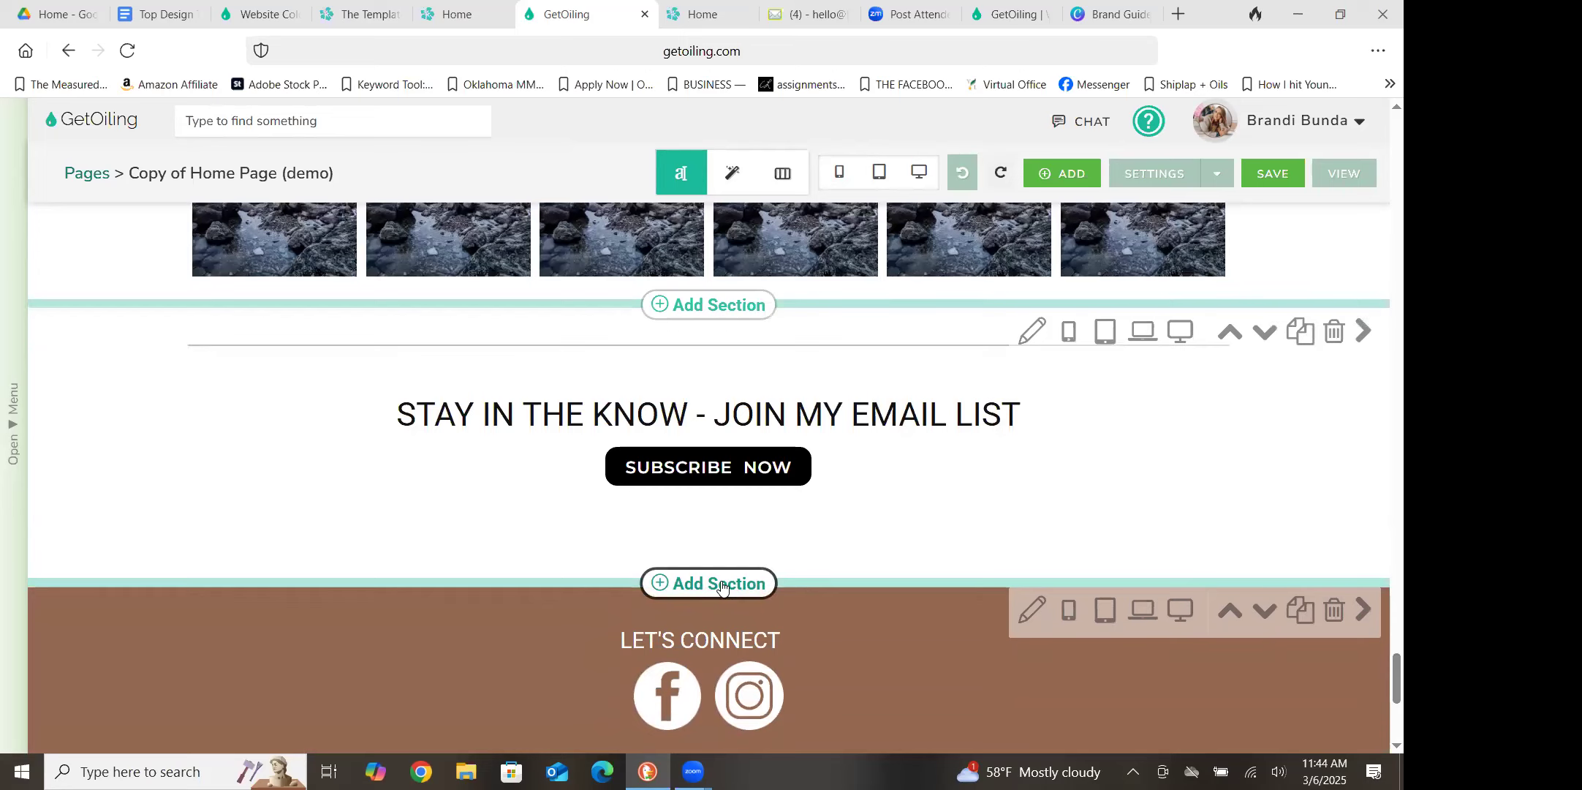
pyautogui.click(722, 585)
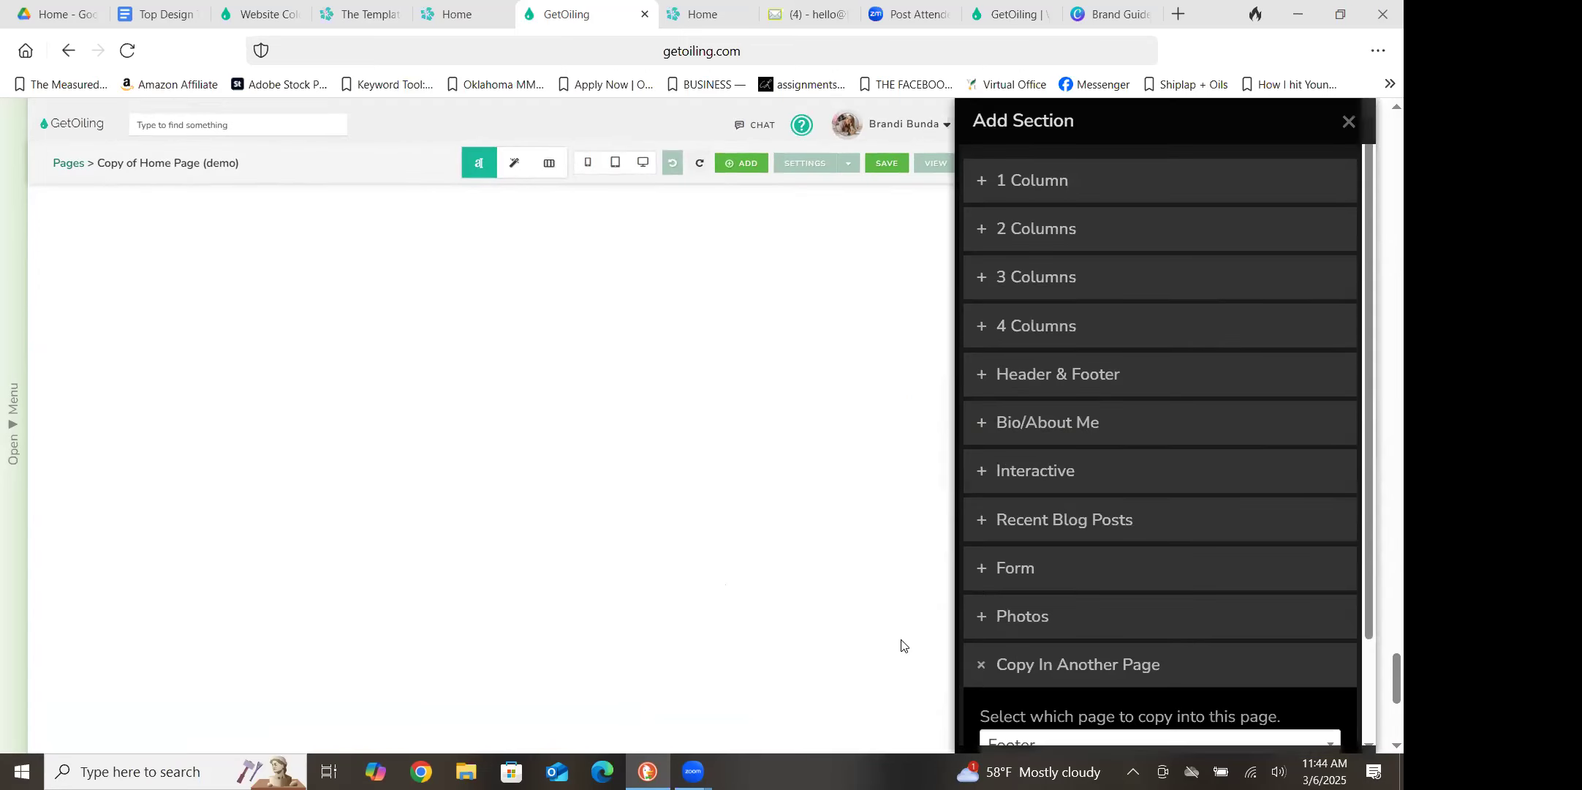
pyautogui.click(979, 669)
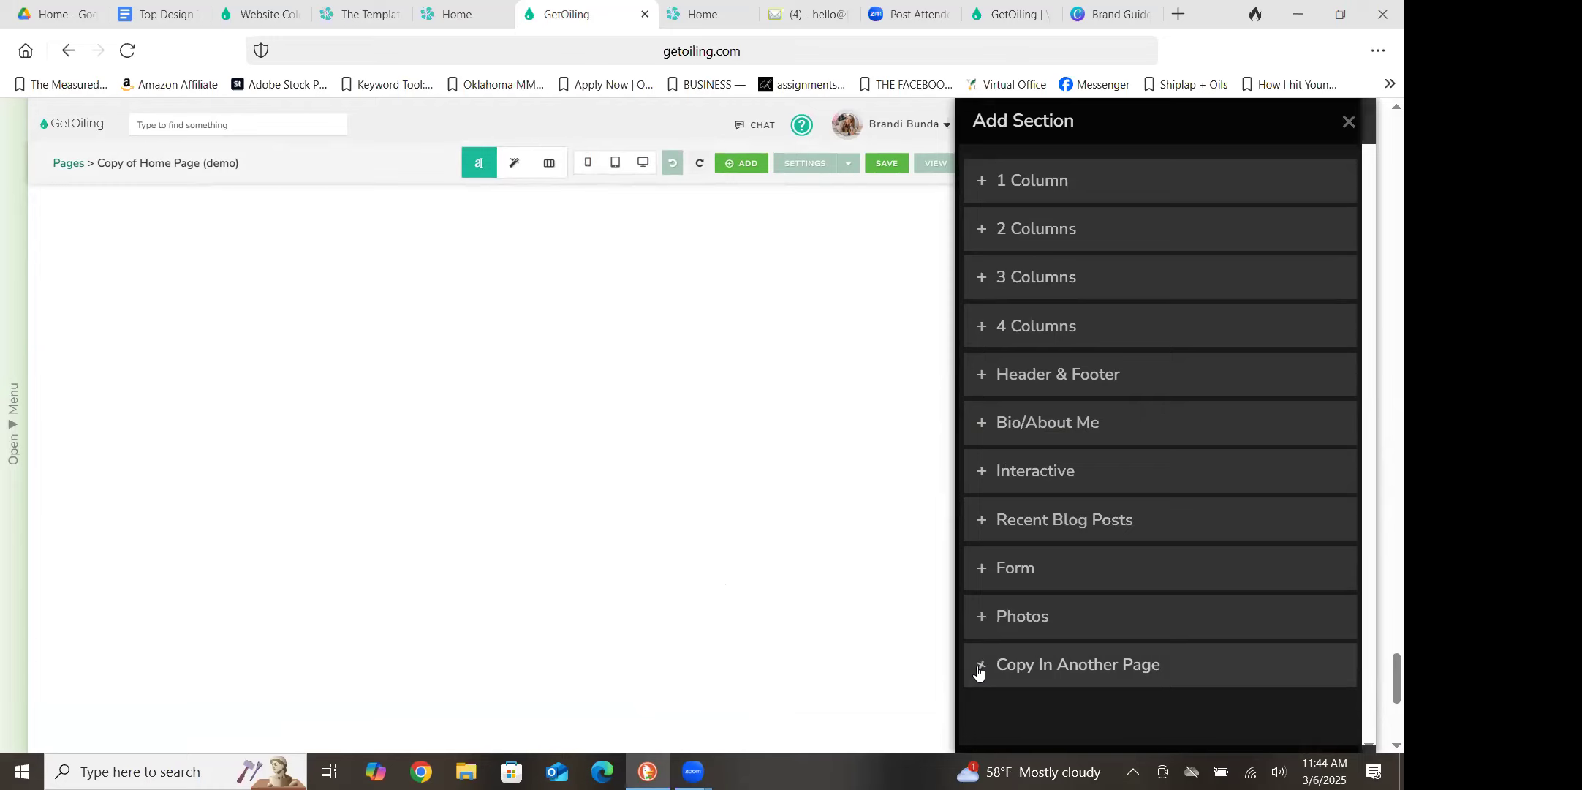
pyautogui.click(984, 473)
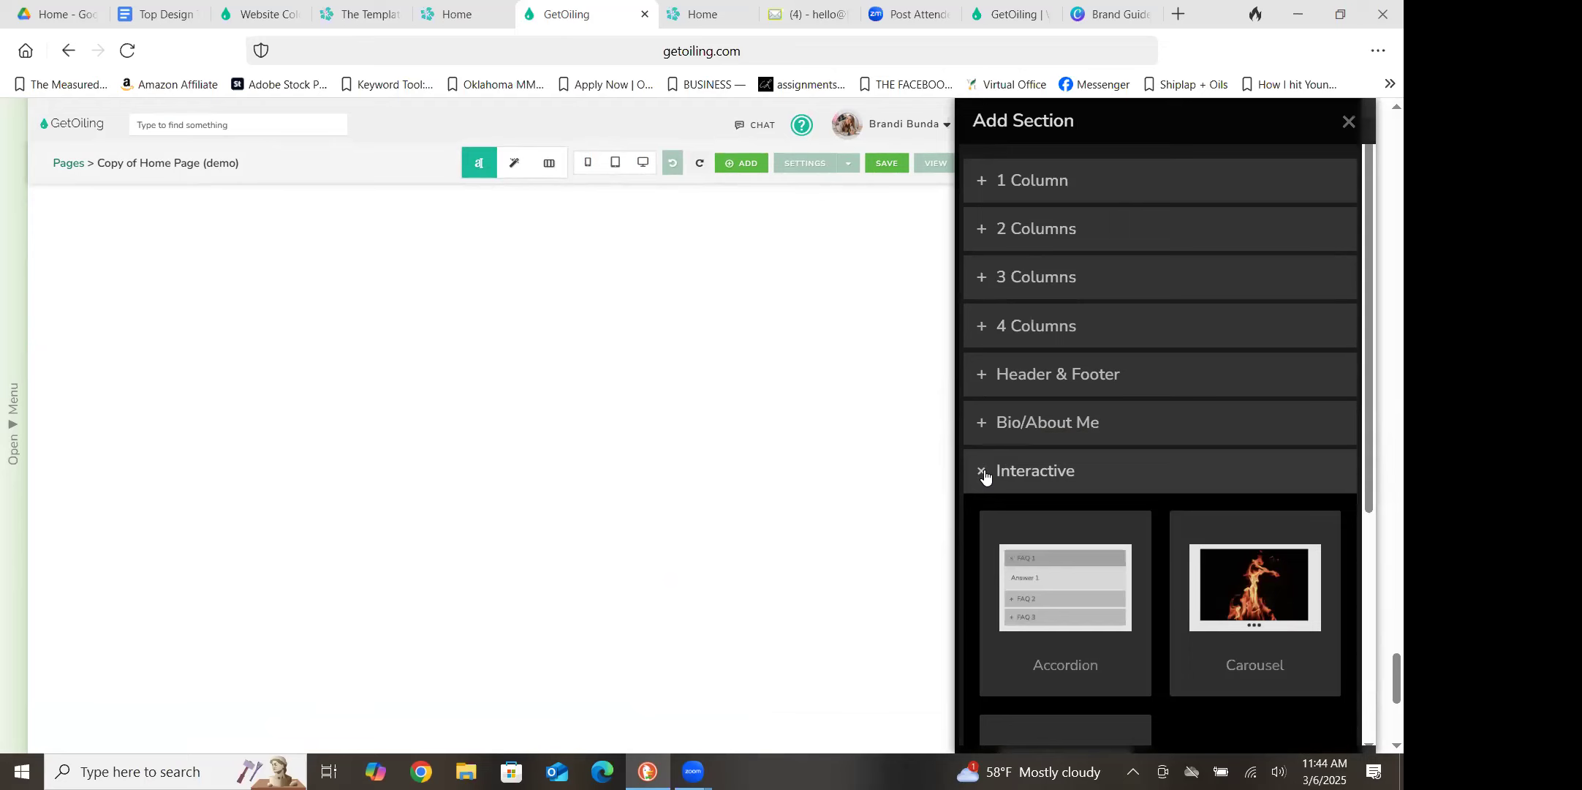
pyautogui.click(1079, 586)
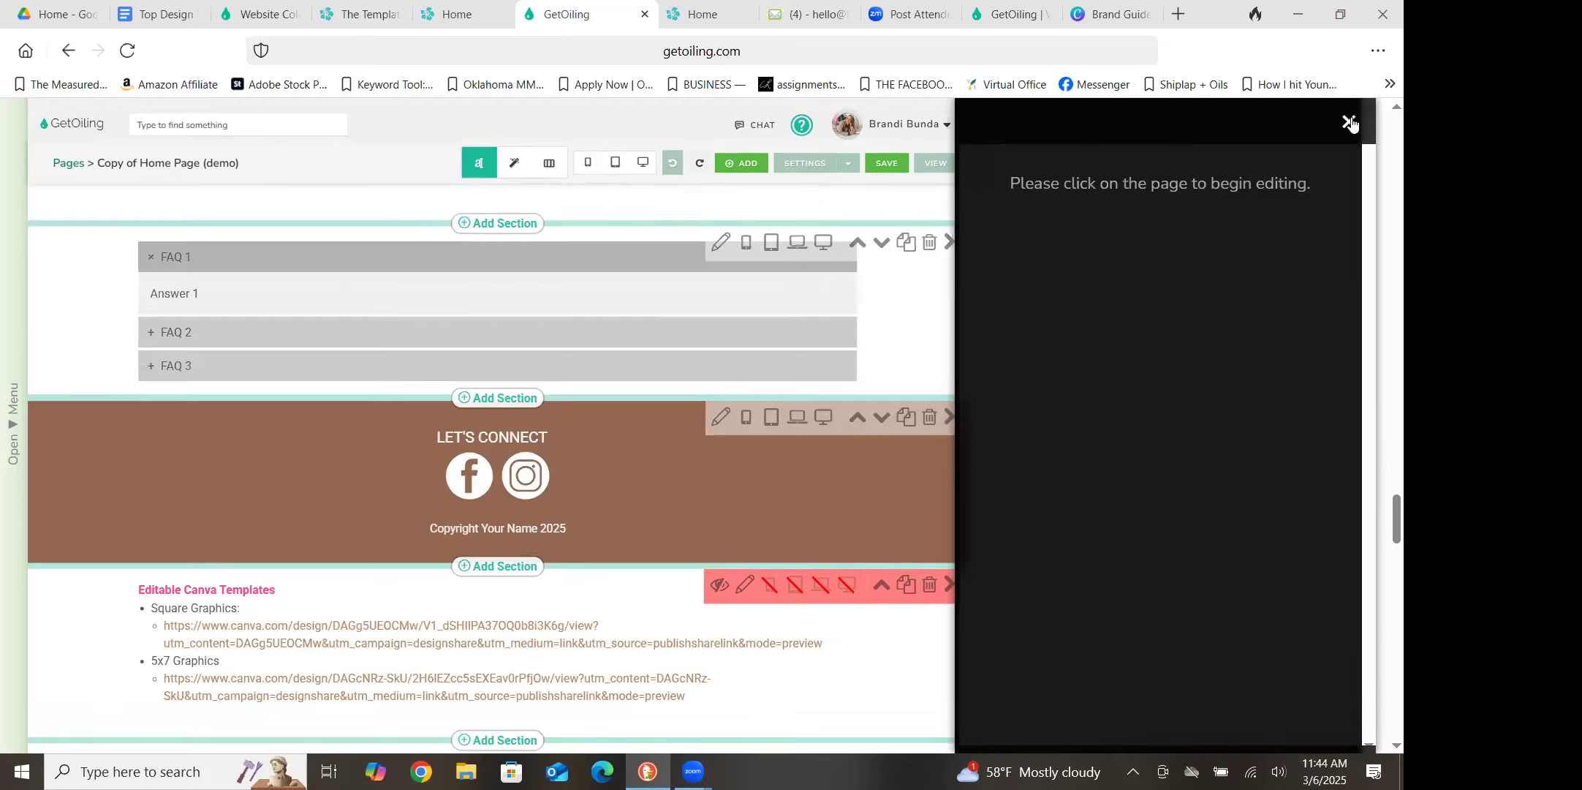
pyautogui.click(1349, 123)
# Open the new accordion's content for editing and rename its first item's header to "What is Gluten"
pyautogui.moveTo(1382, 512); pyautogui.dragTo(1381, 669)
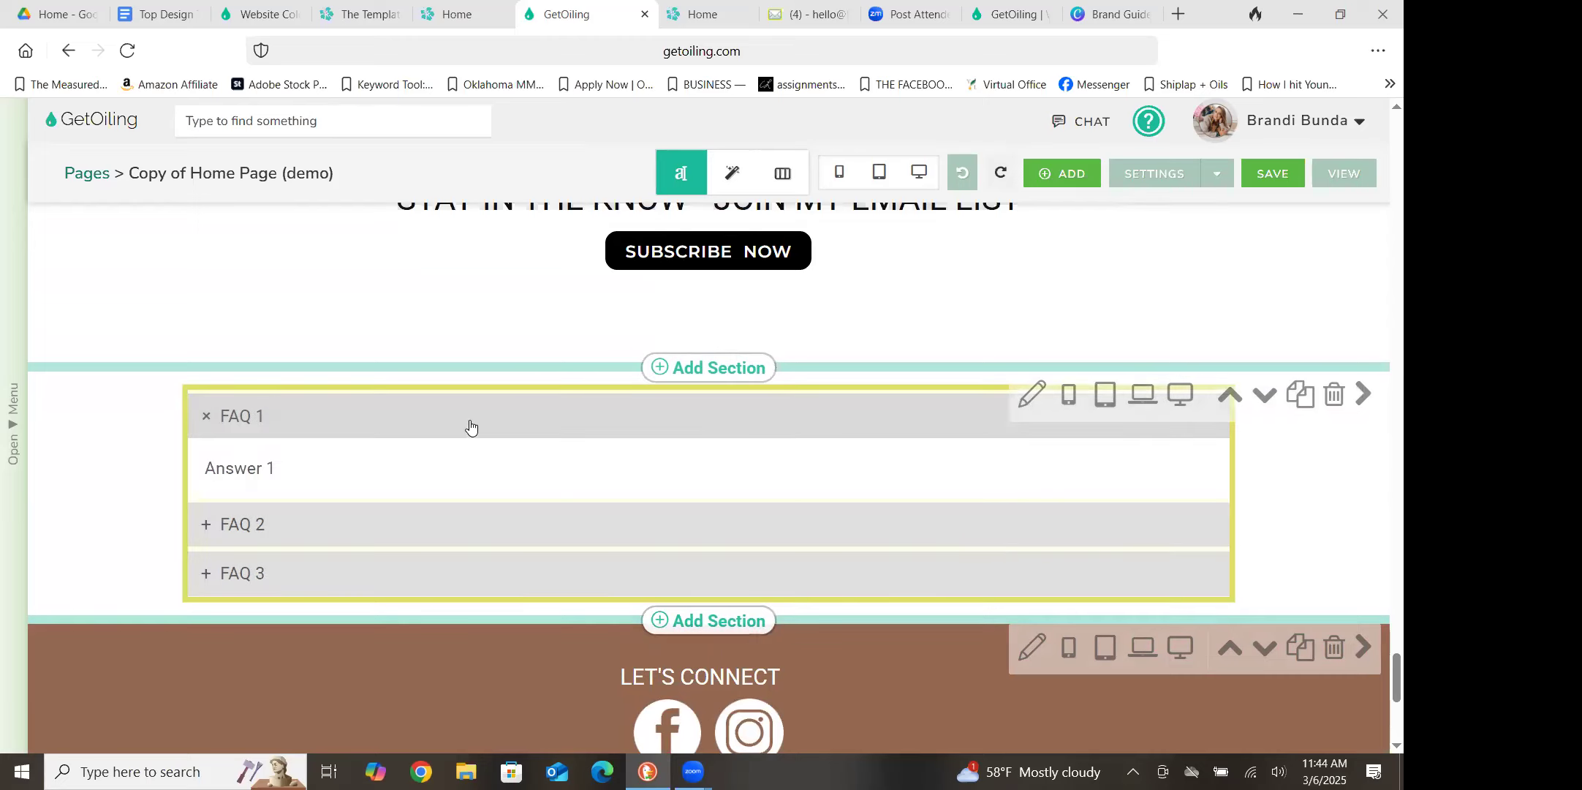
pyautogui.click(473, 446)
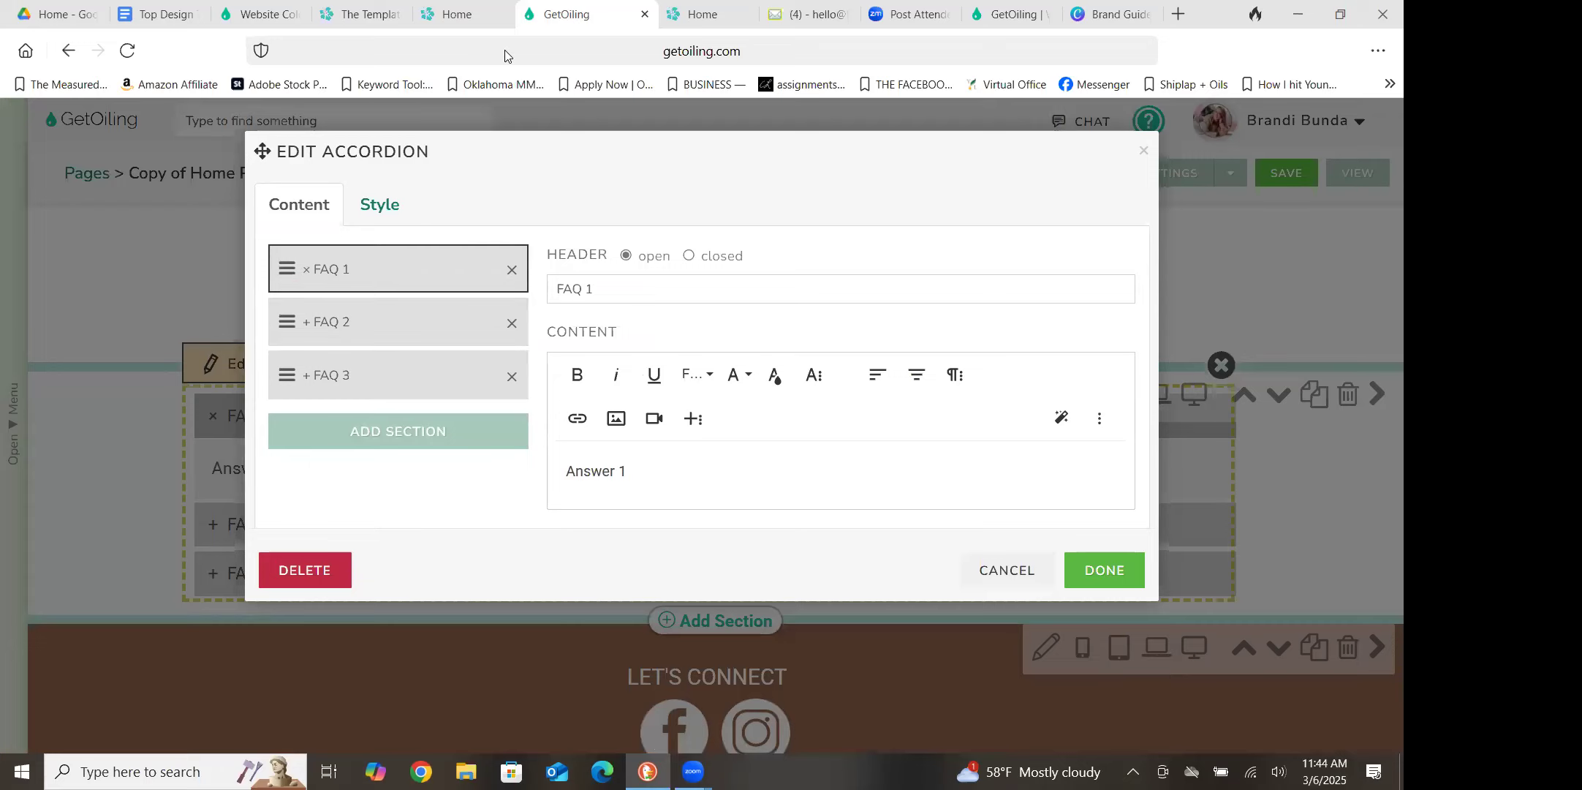
pyautogui.click(628, 284)
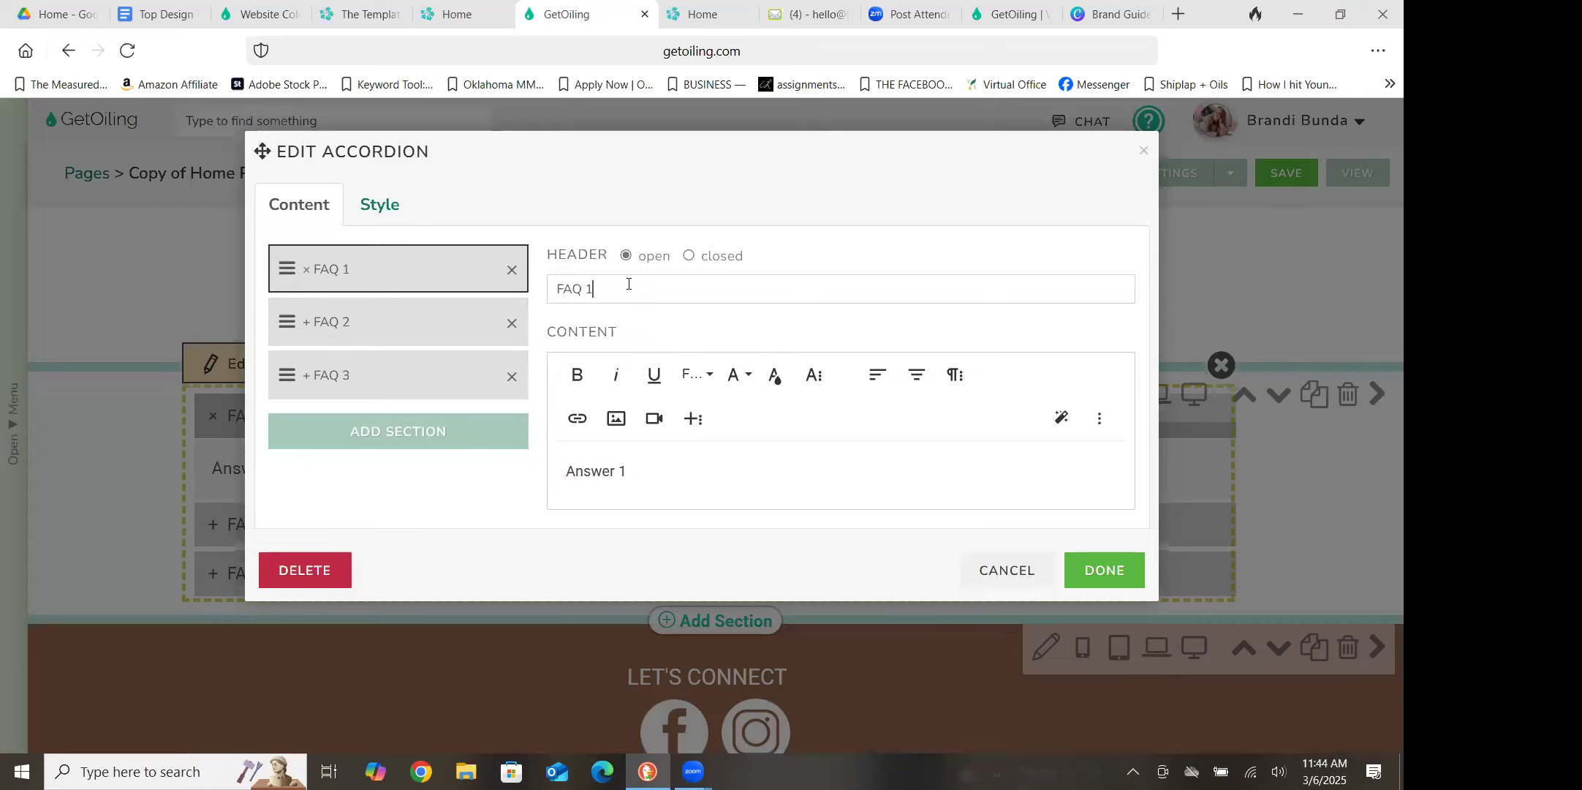
pyautogui.press('BackSpace')
pyautogui.press('BackSpace')
pyautogui.press('BackSpace')
pyautogui.write('What is Gluten')
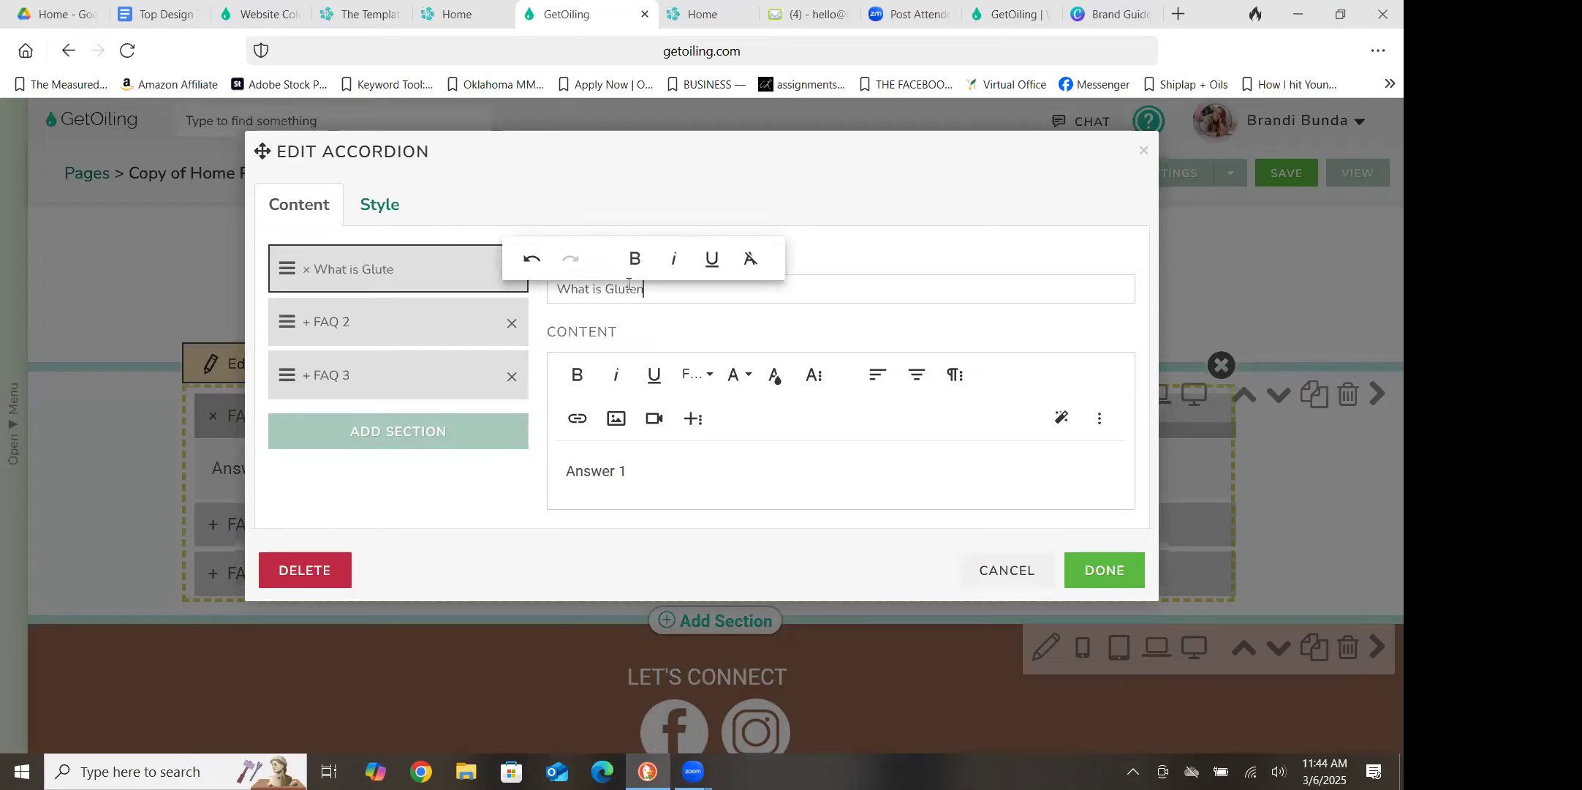
# Rename the accordion's second item header to "Gluten Free Shopping List"
pyautogui.click(358, 330)
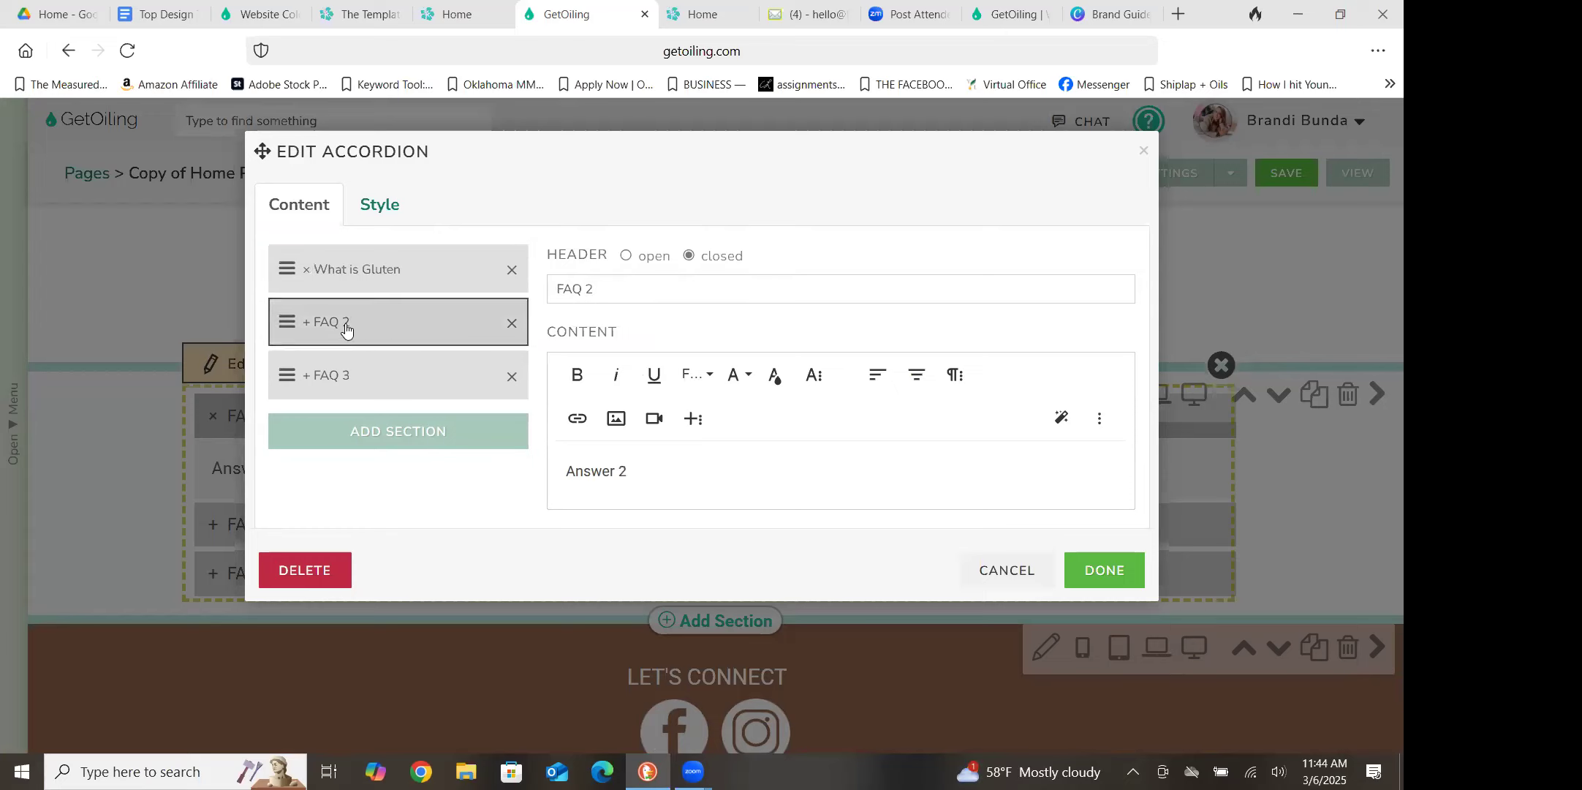
pyautogui.moveTo(612, 292); pyautogui.dragTo(536, 293)
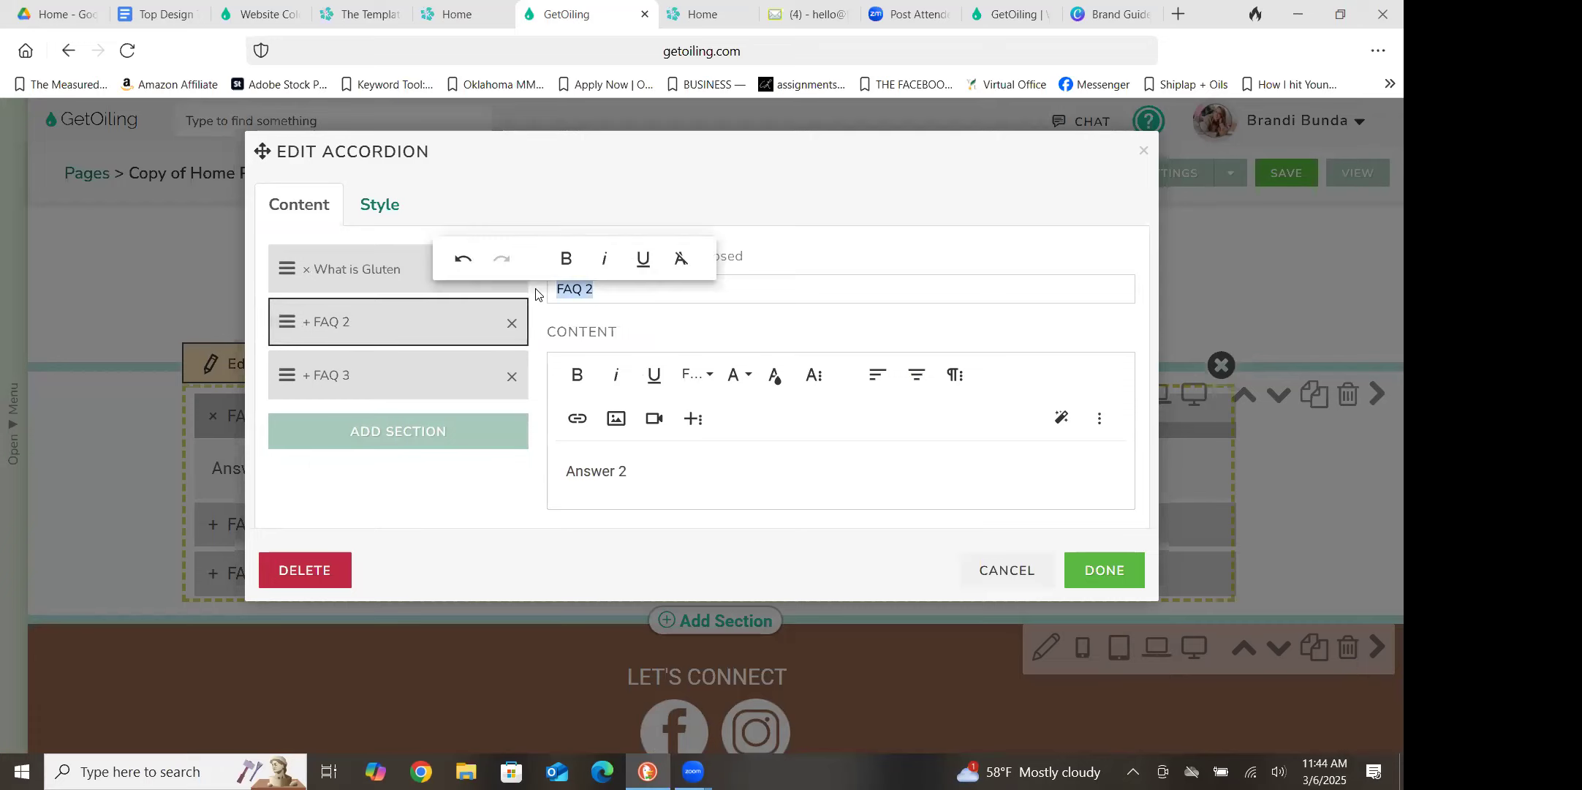
pyautogui.write('Gluten Free Shopping List')
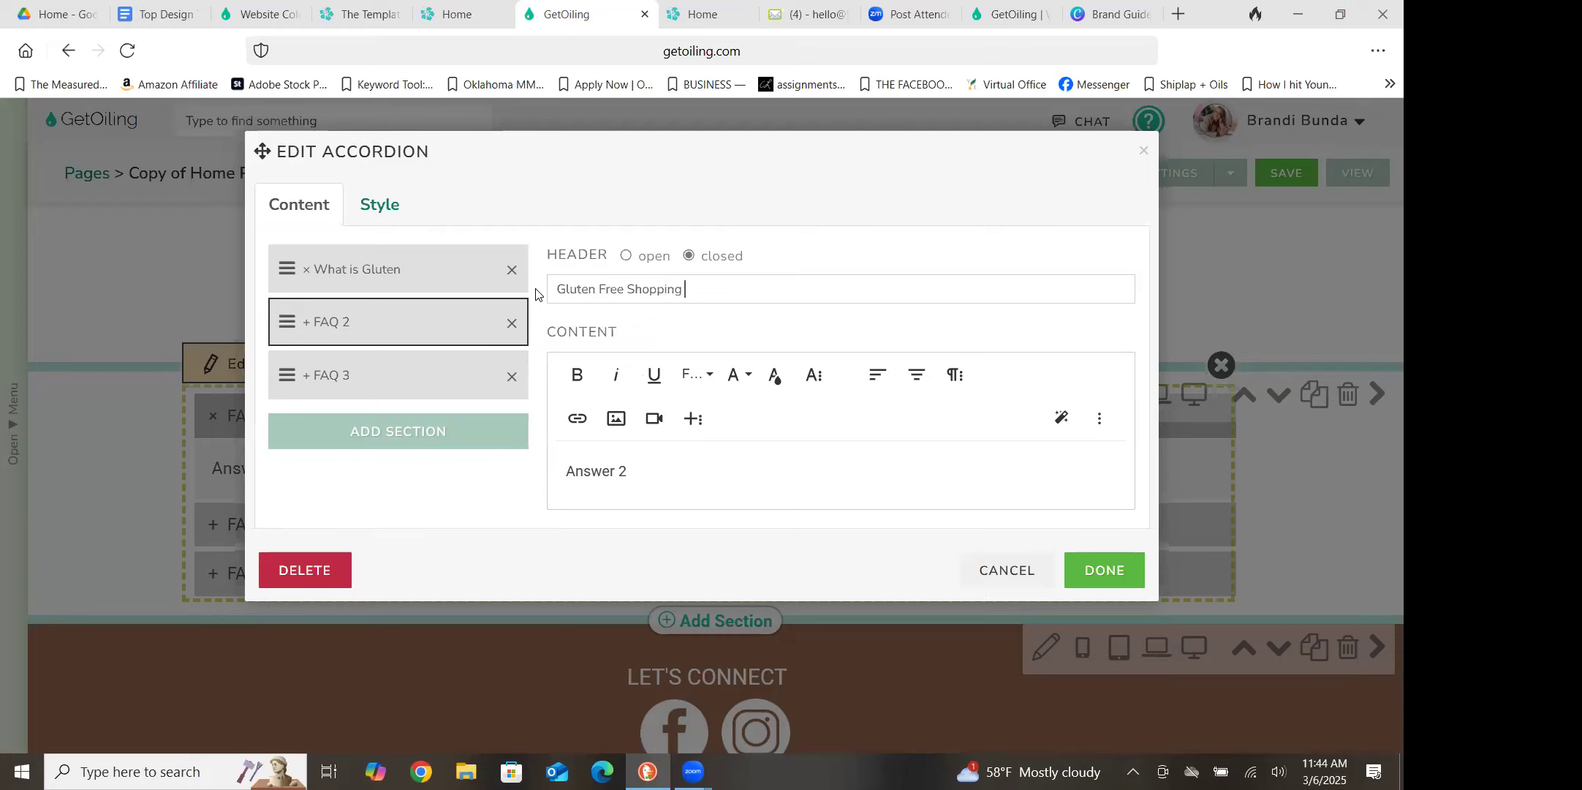
# Check the FAQ 3 item and highlight the answer text of the What is Gluten item
pyautogui.click(417, 379)
pyautogui.click(454, 277)
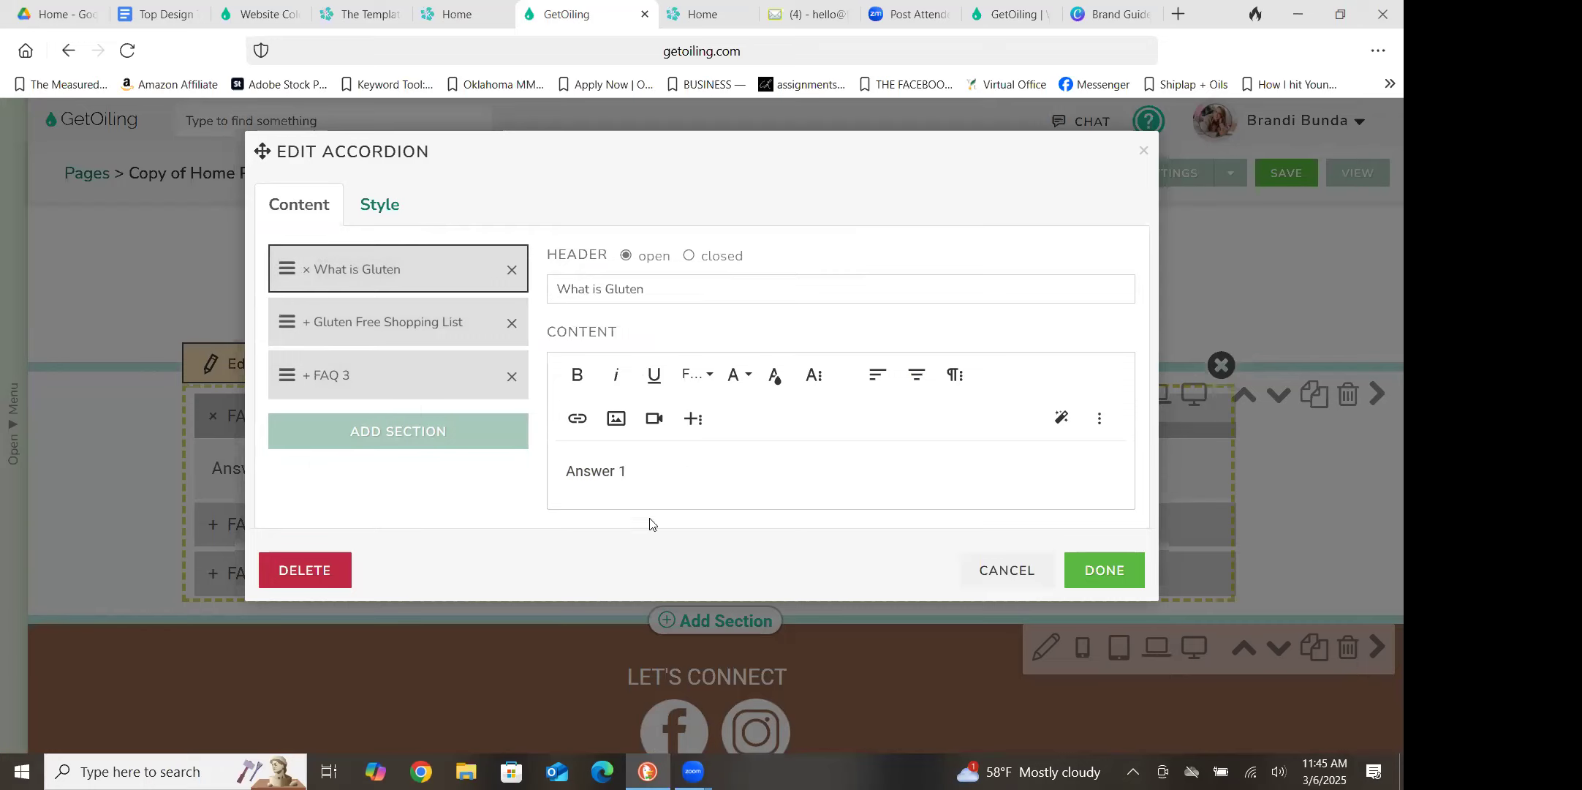
pyautogui.moveTo(665, 471); pyautogui.dragTo(562, 466)
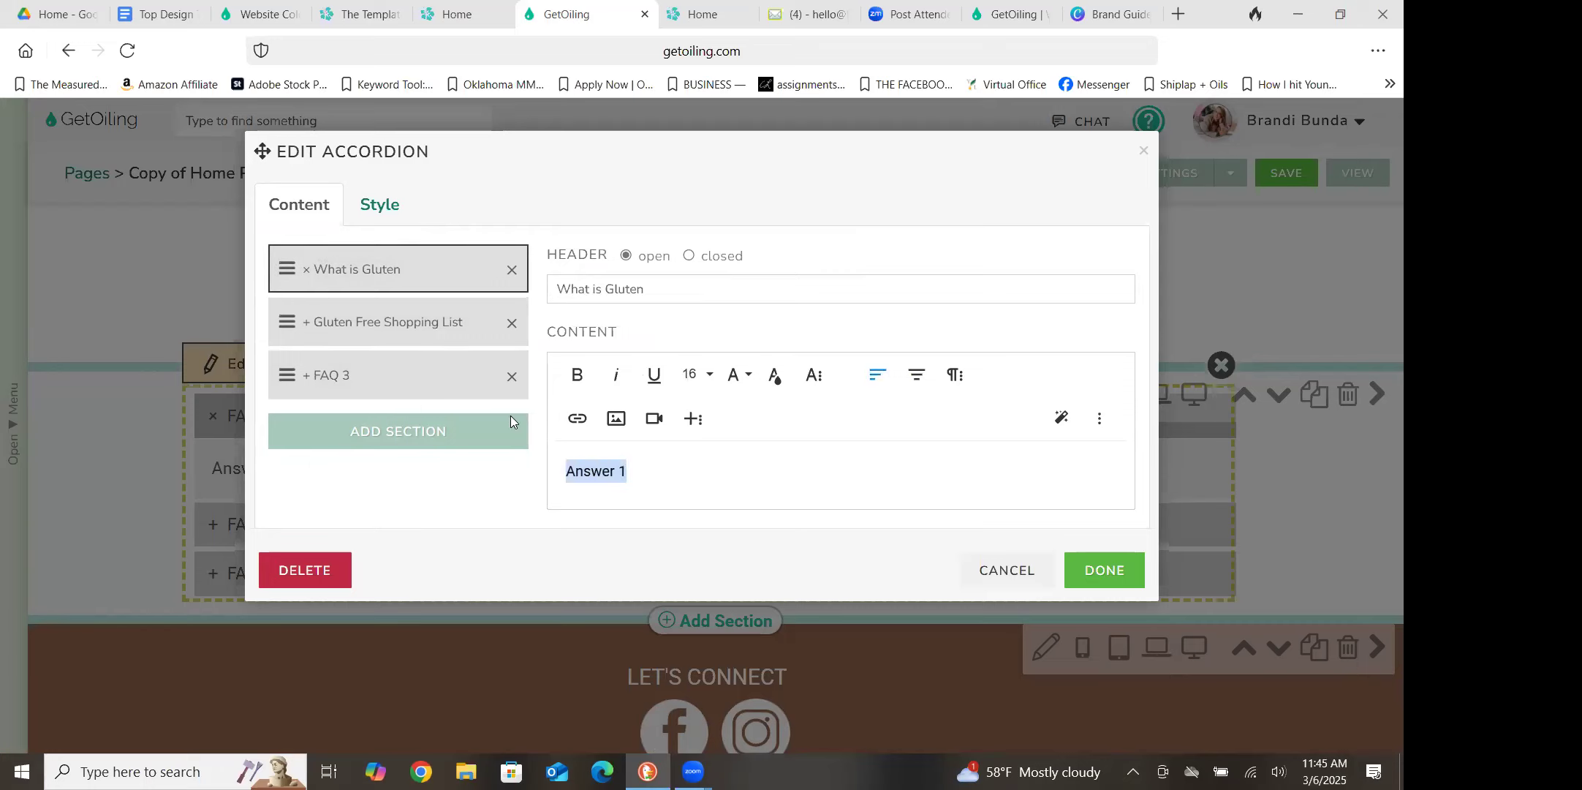
# Style the accordion contents with a pink background and white font color, apply the edits, and save the page
pyautogui.click(387, 207)
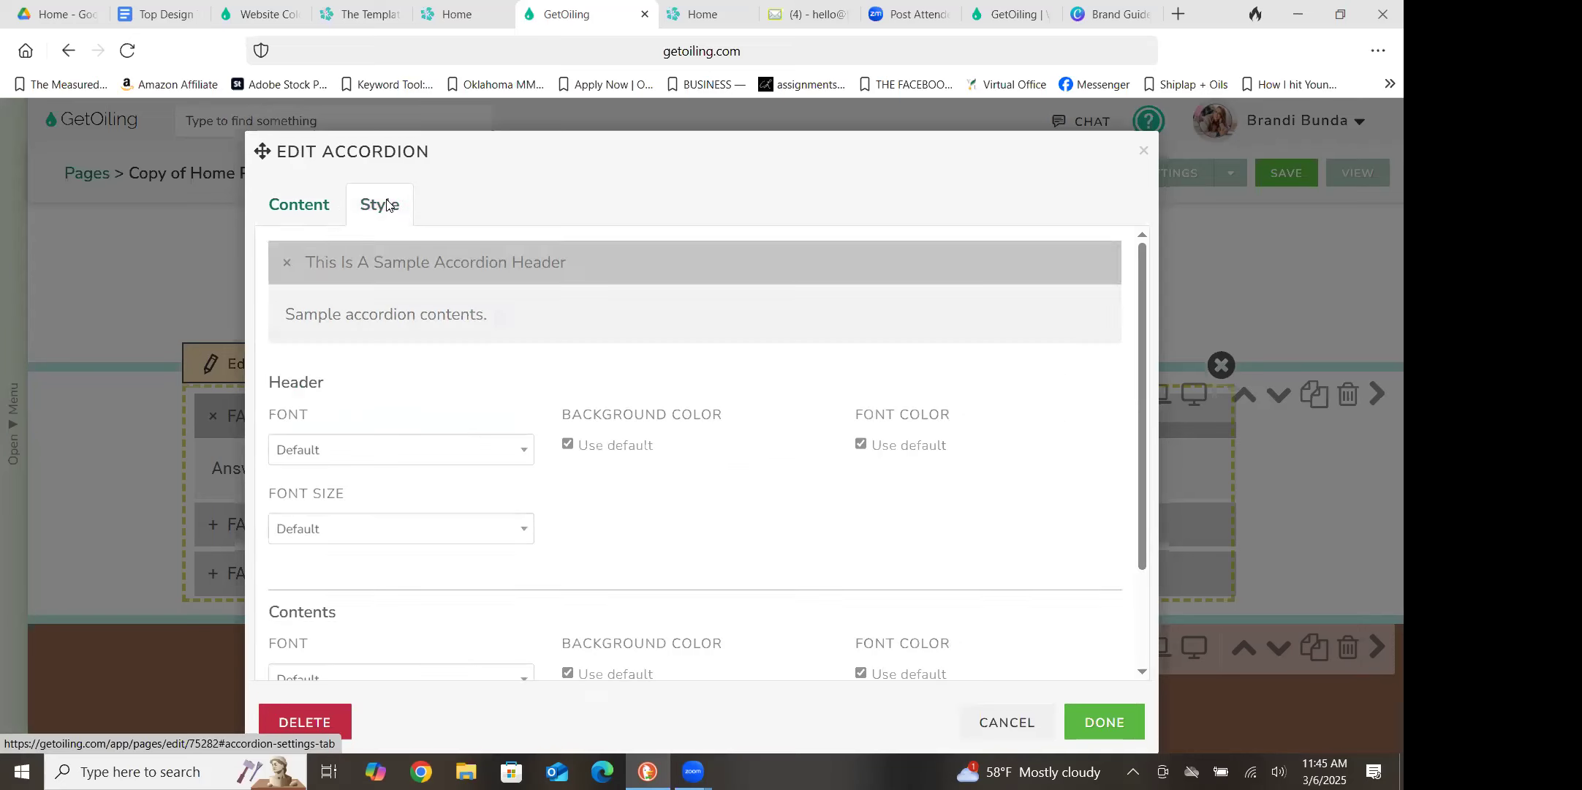
pyautogui.moveTo(1140, 327); pyautogui.dragTo(1142, 422)
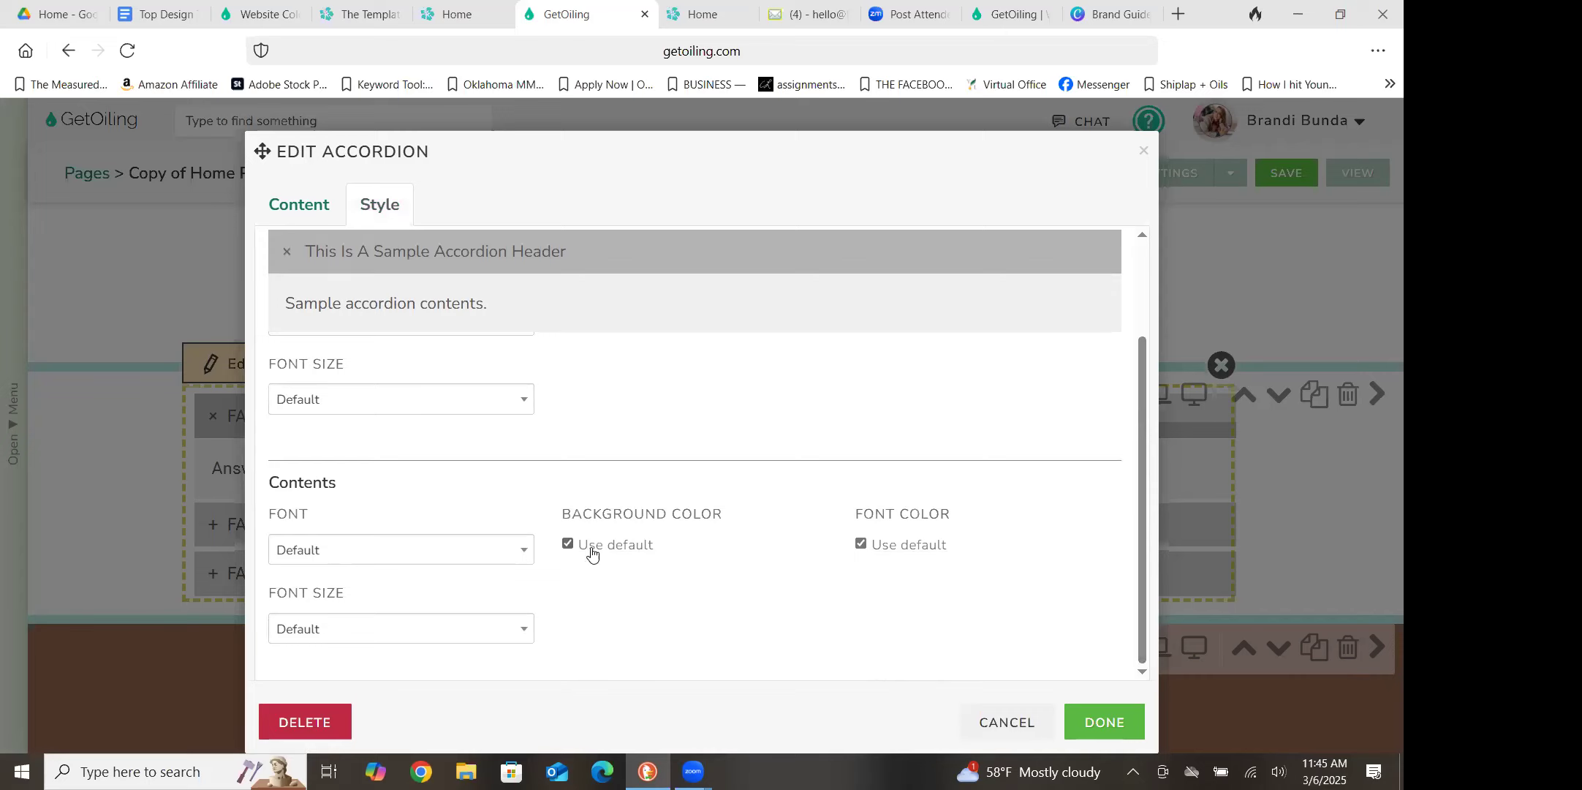
pyautogui.click(569, 545)
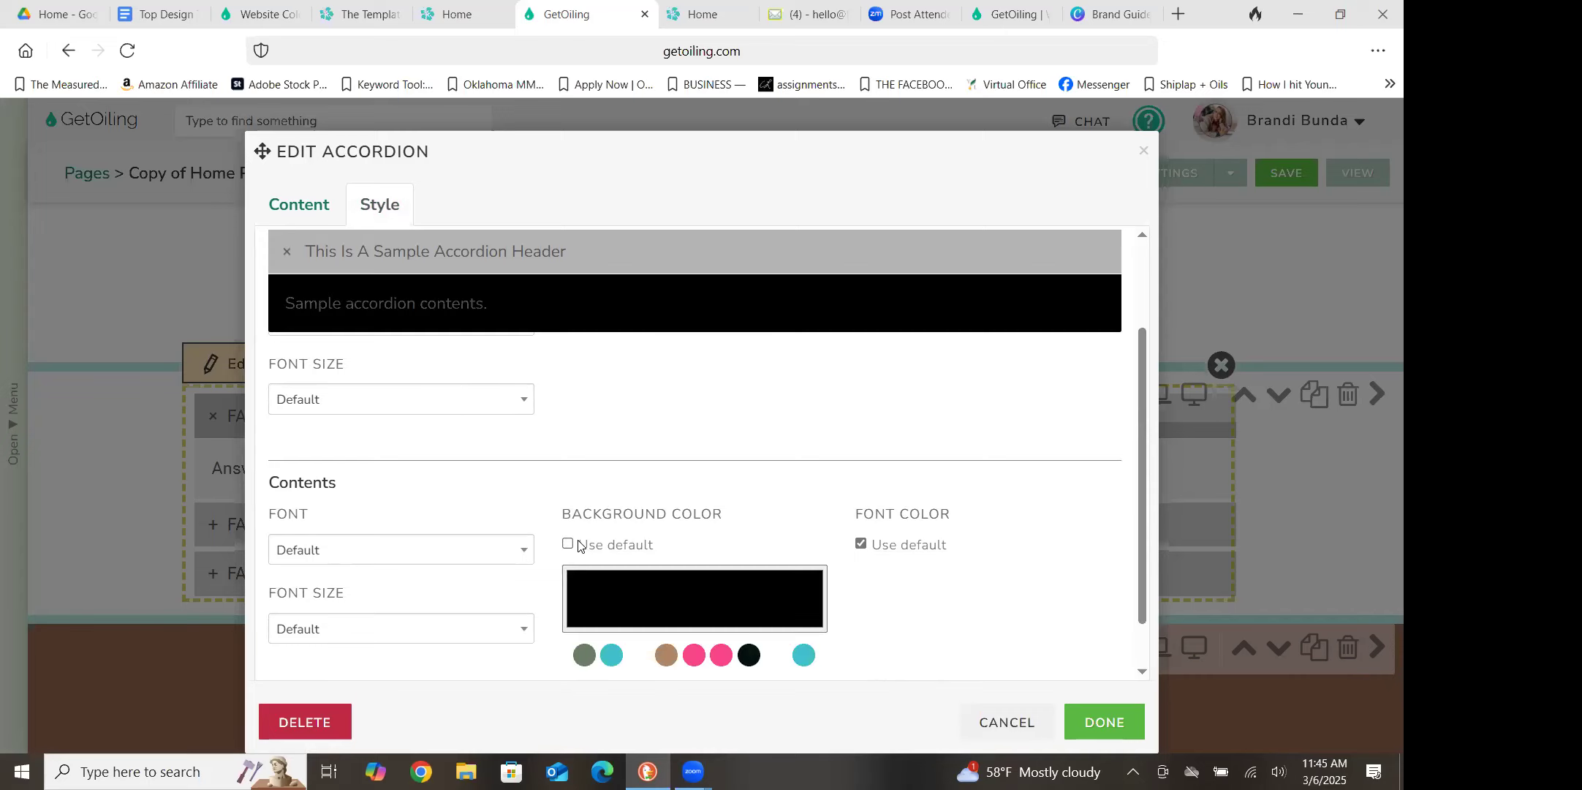
pyautogui.click(695, 655)
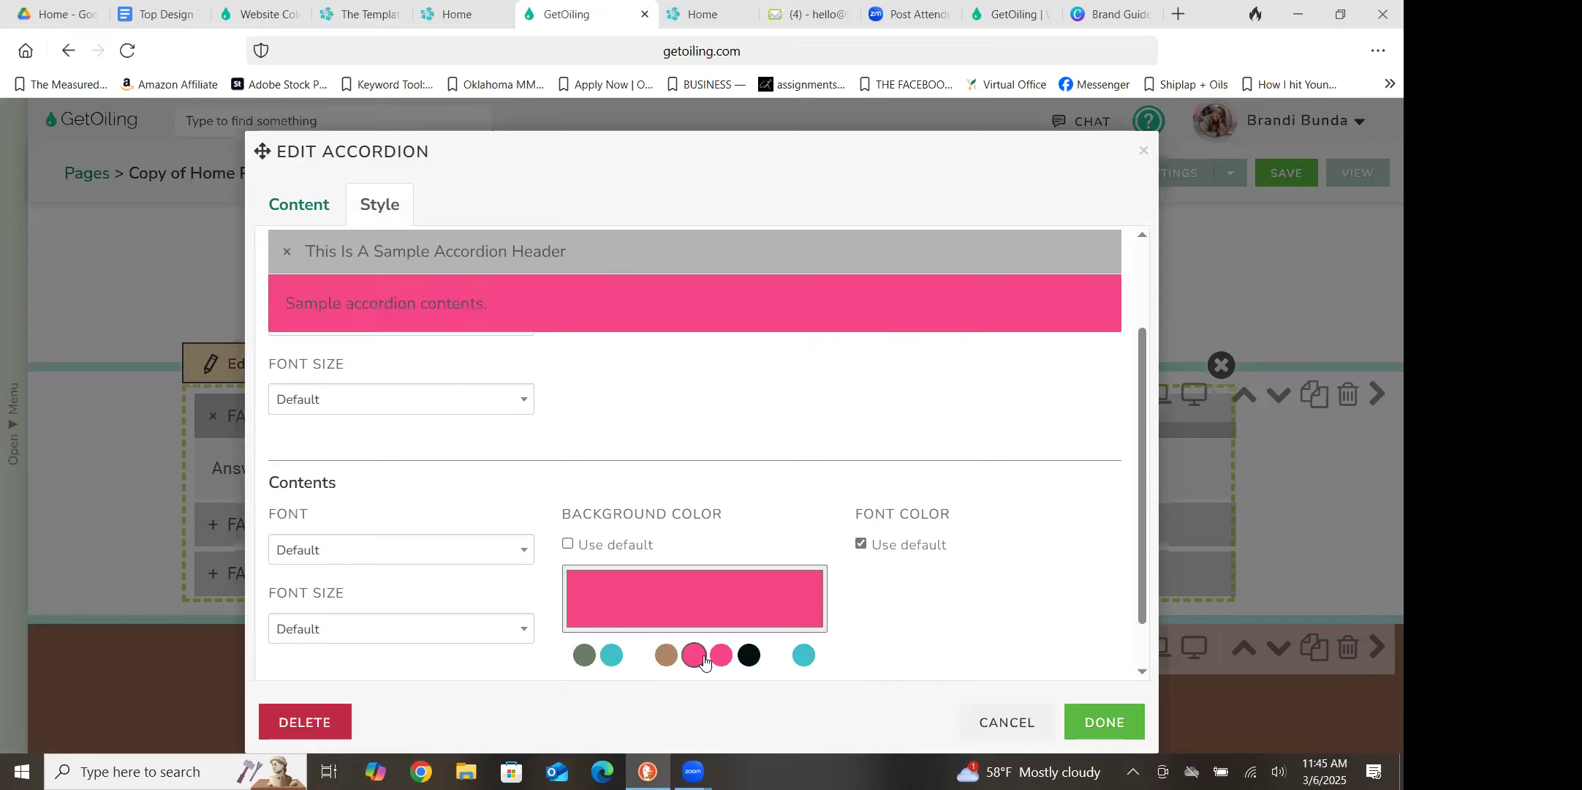
pyautogui.click(860, 544)
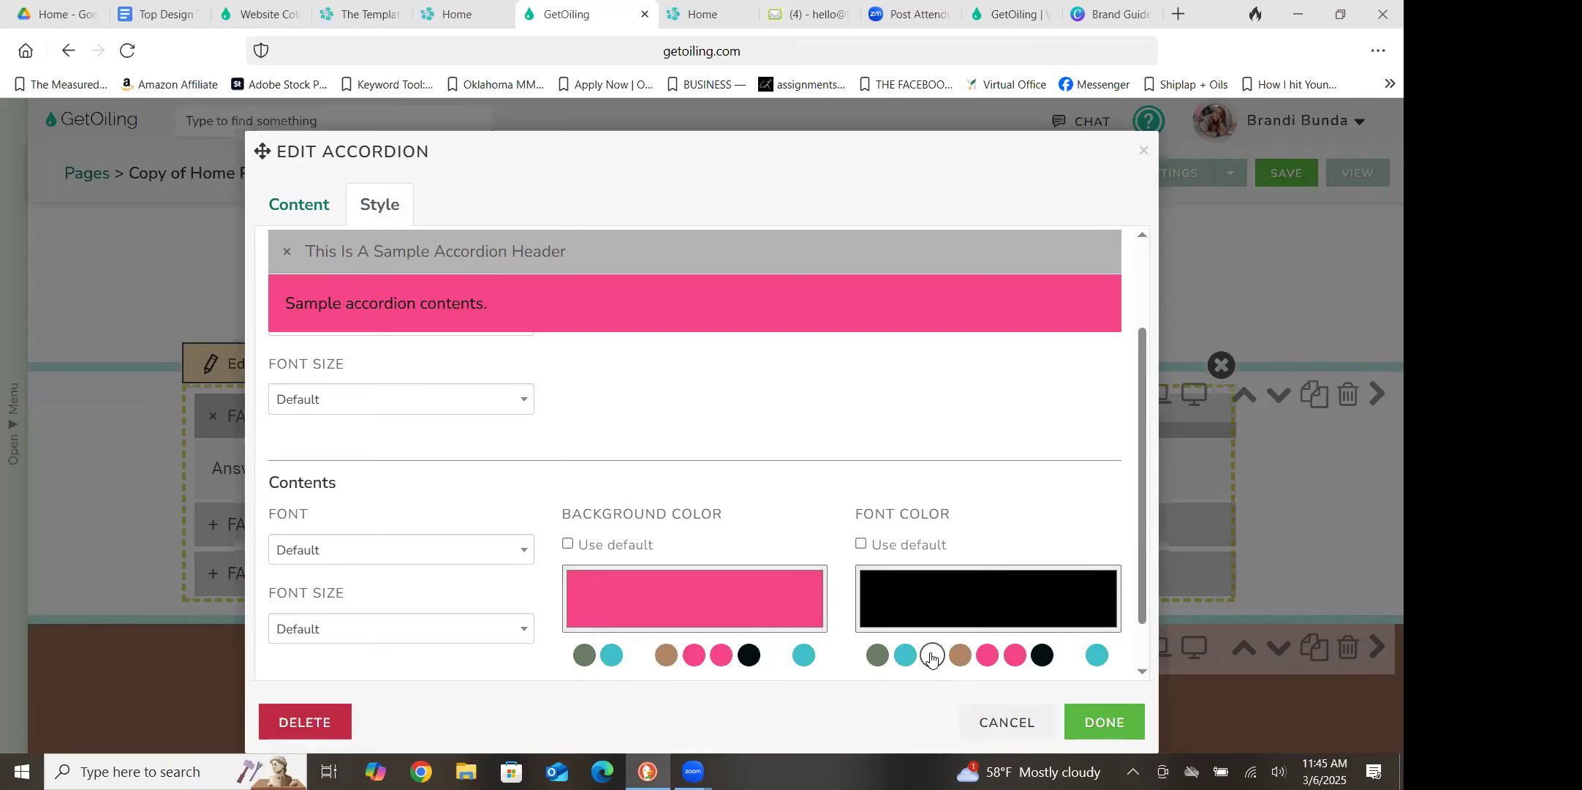
pyautogui.click(933, 656)
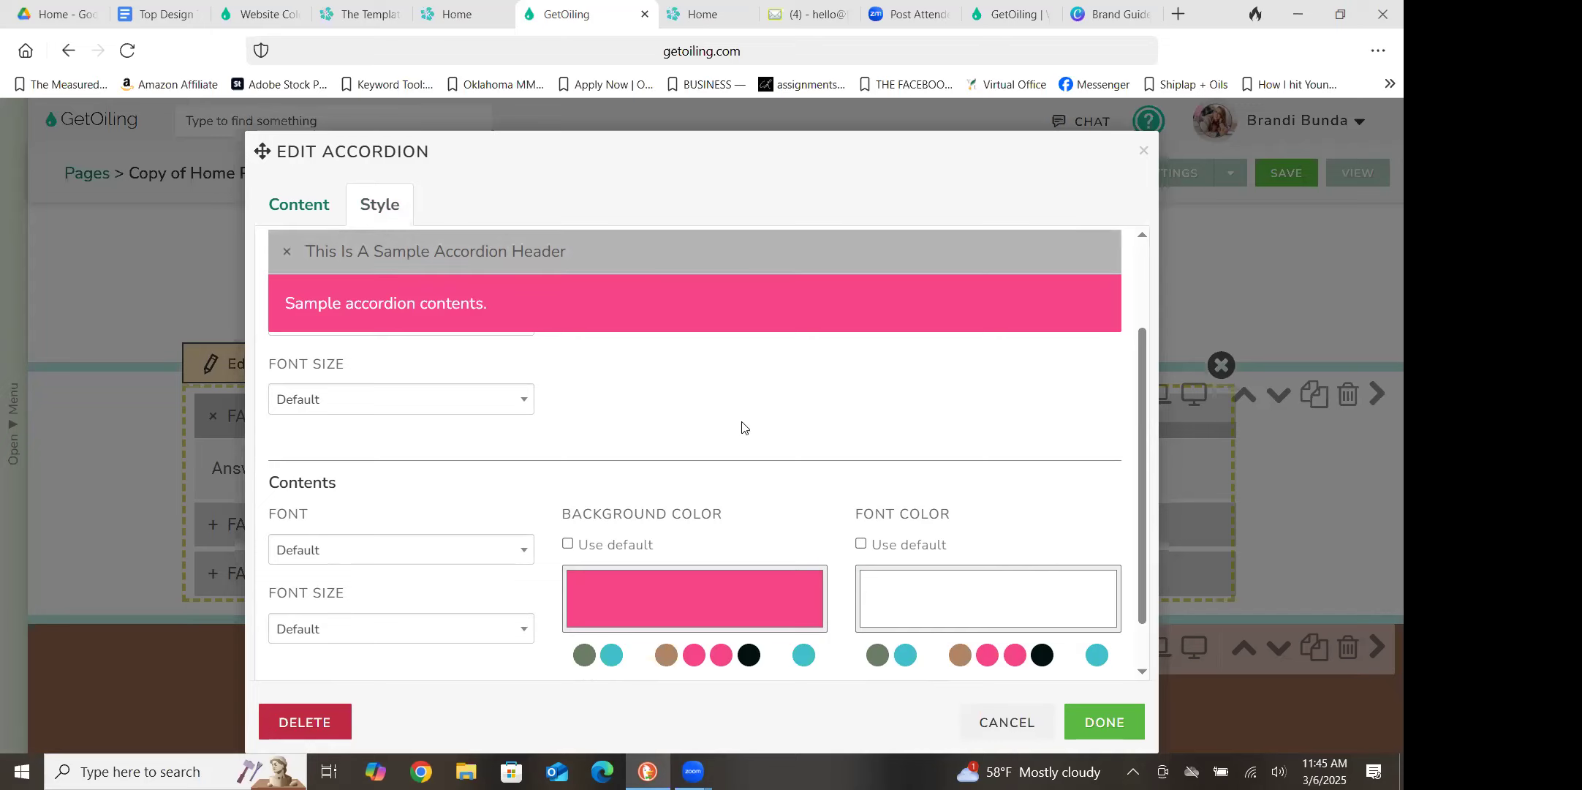
pyautogui.scroll(2, 1135, 313)
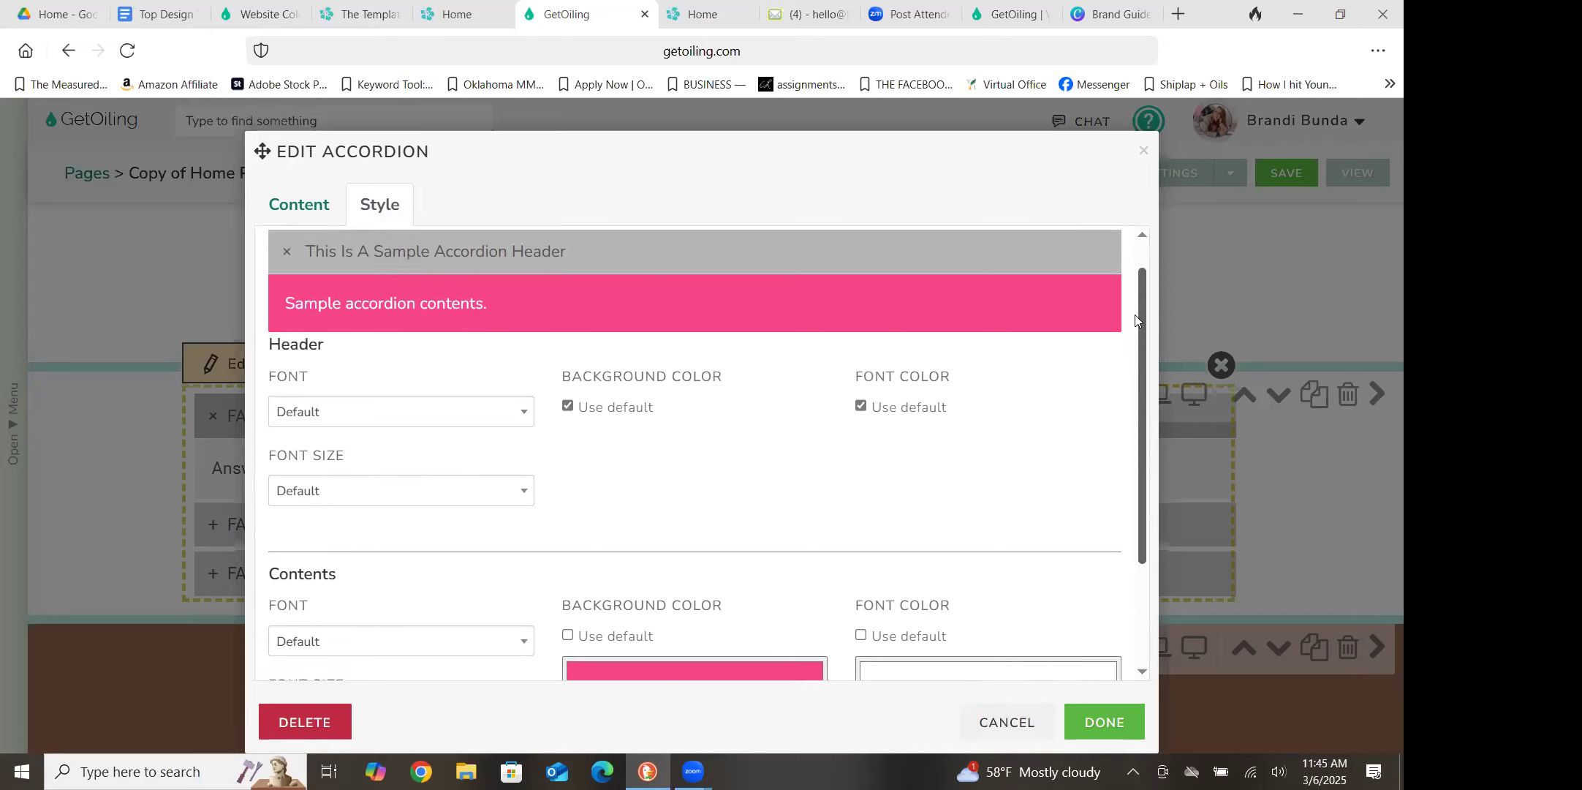
pyautogui.scroll(-3, 1141, 402)
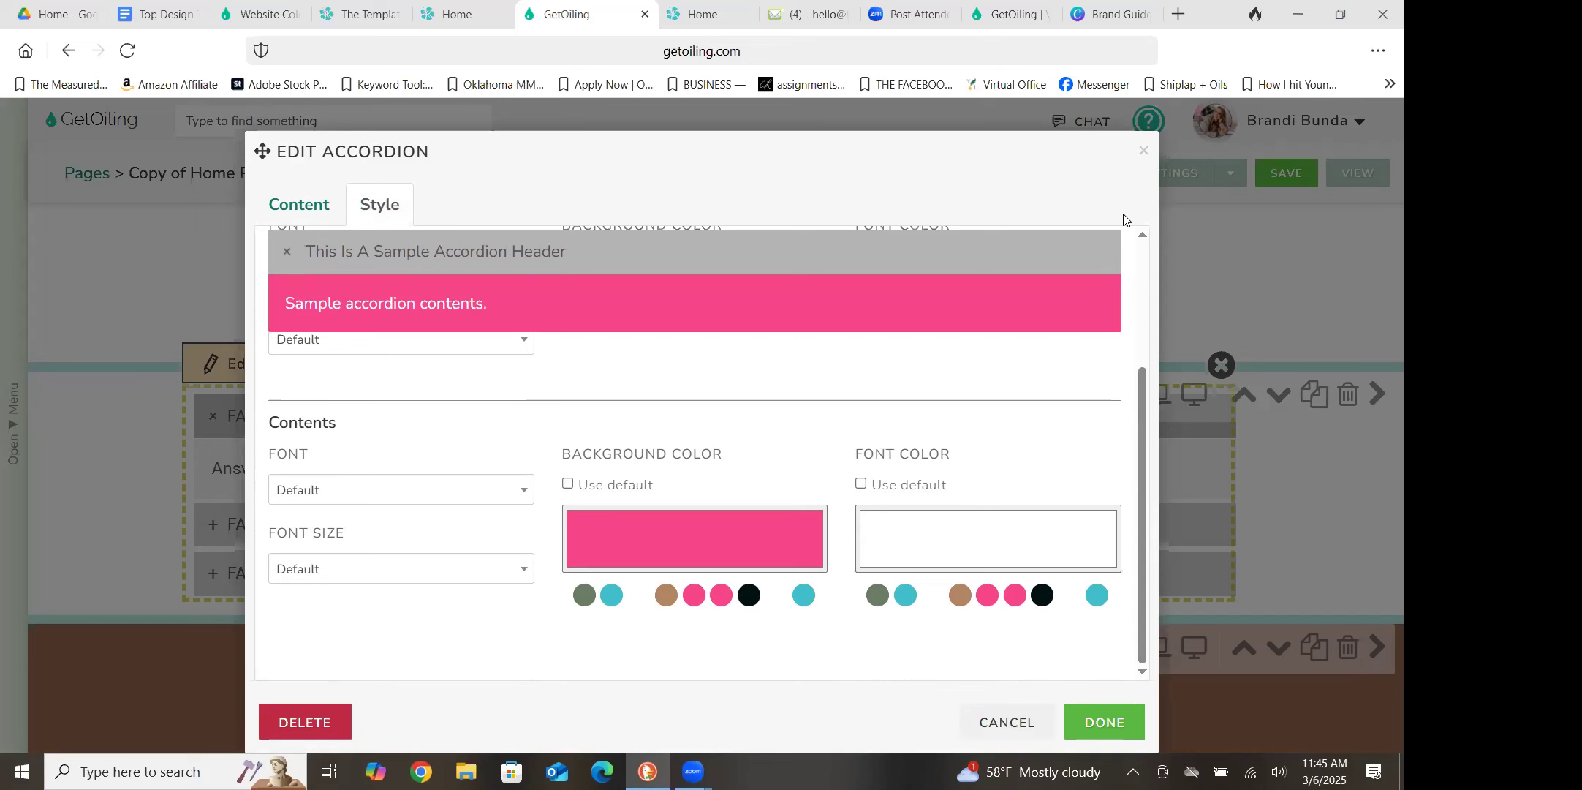
pyautogui.click(1100, 720)
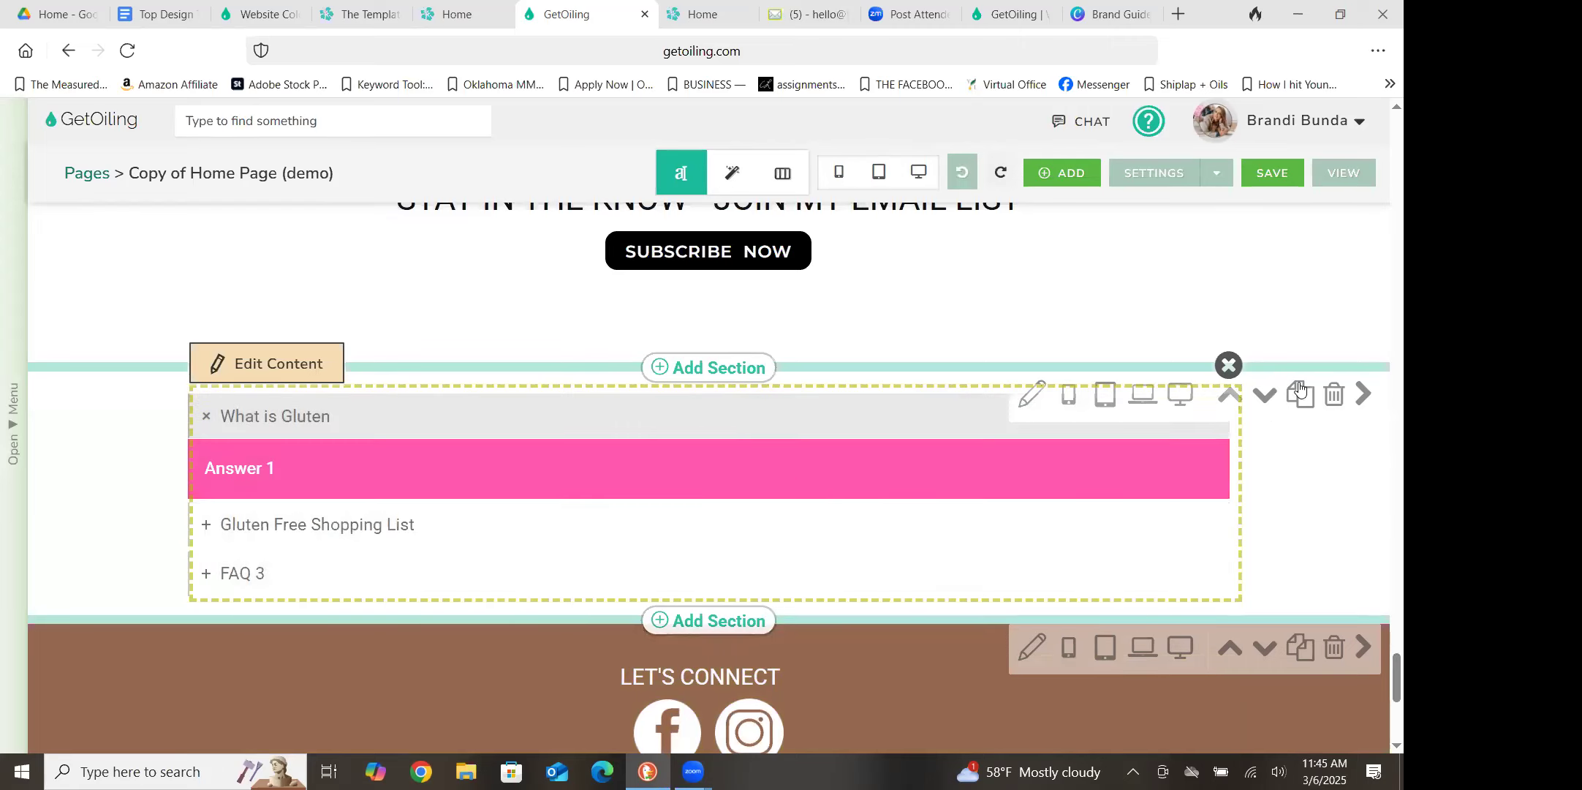
pyautogui.click(1276, 176)
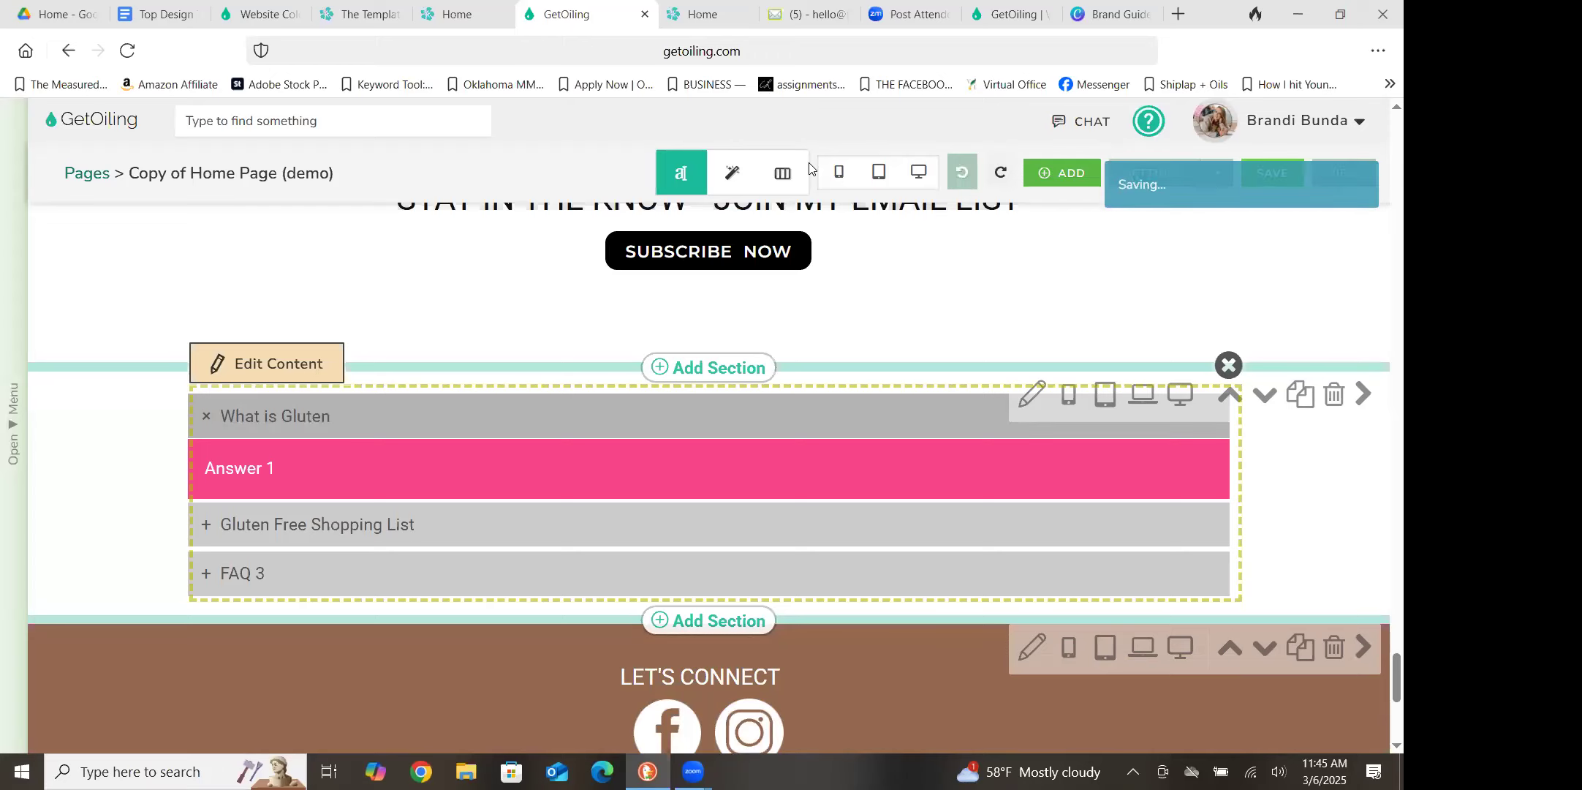
# Reload the live home page and test the accordion below the email list section by expanding and collapsing Gluten Free Shopping List
pyautogui.click(695, 16)
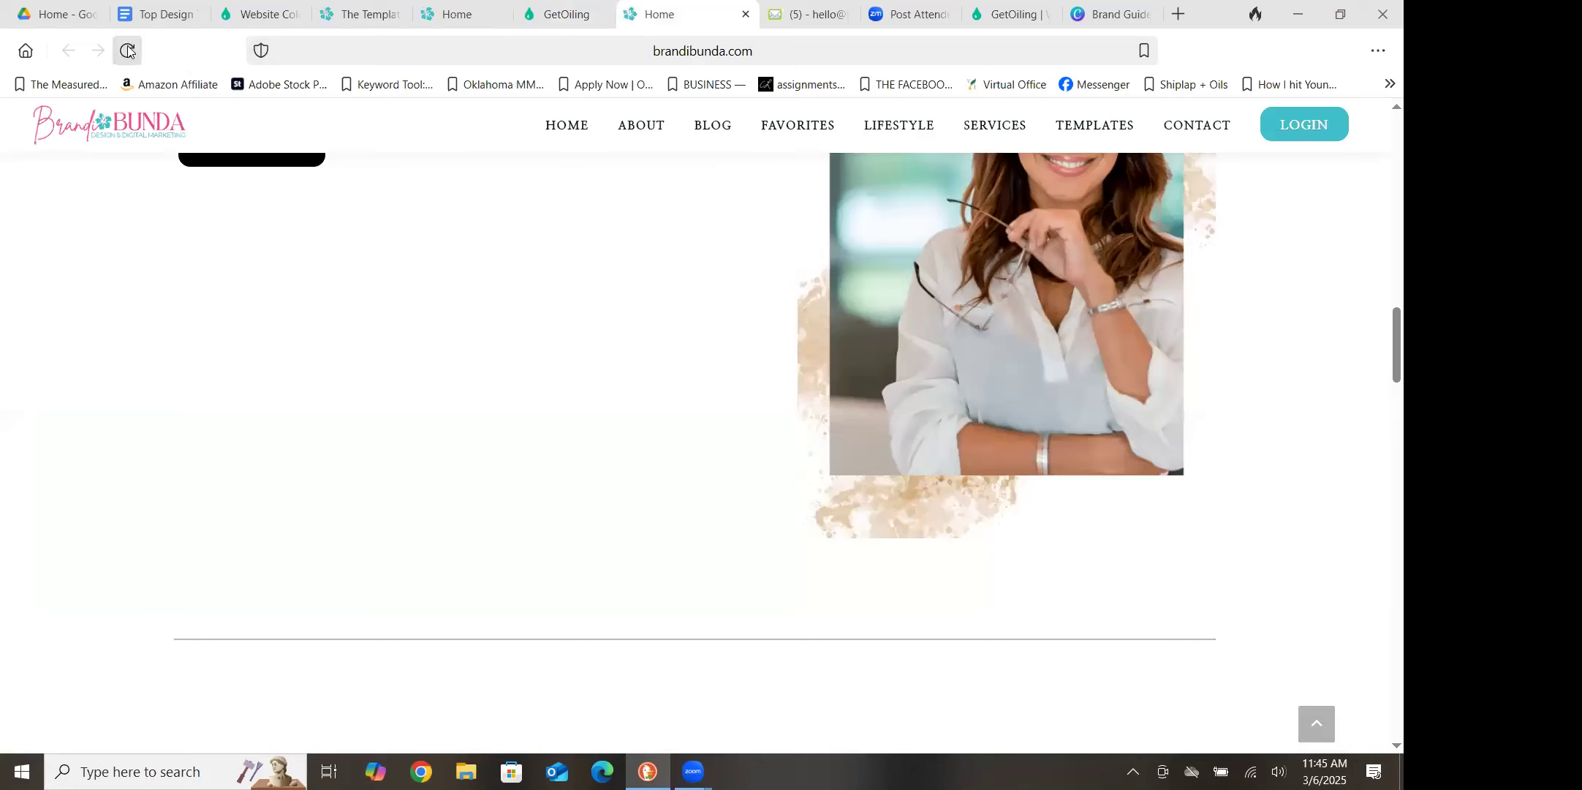
pyautogui.click(128, 50)
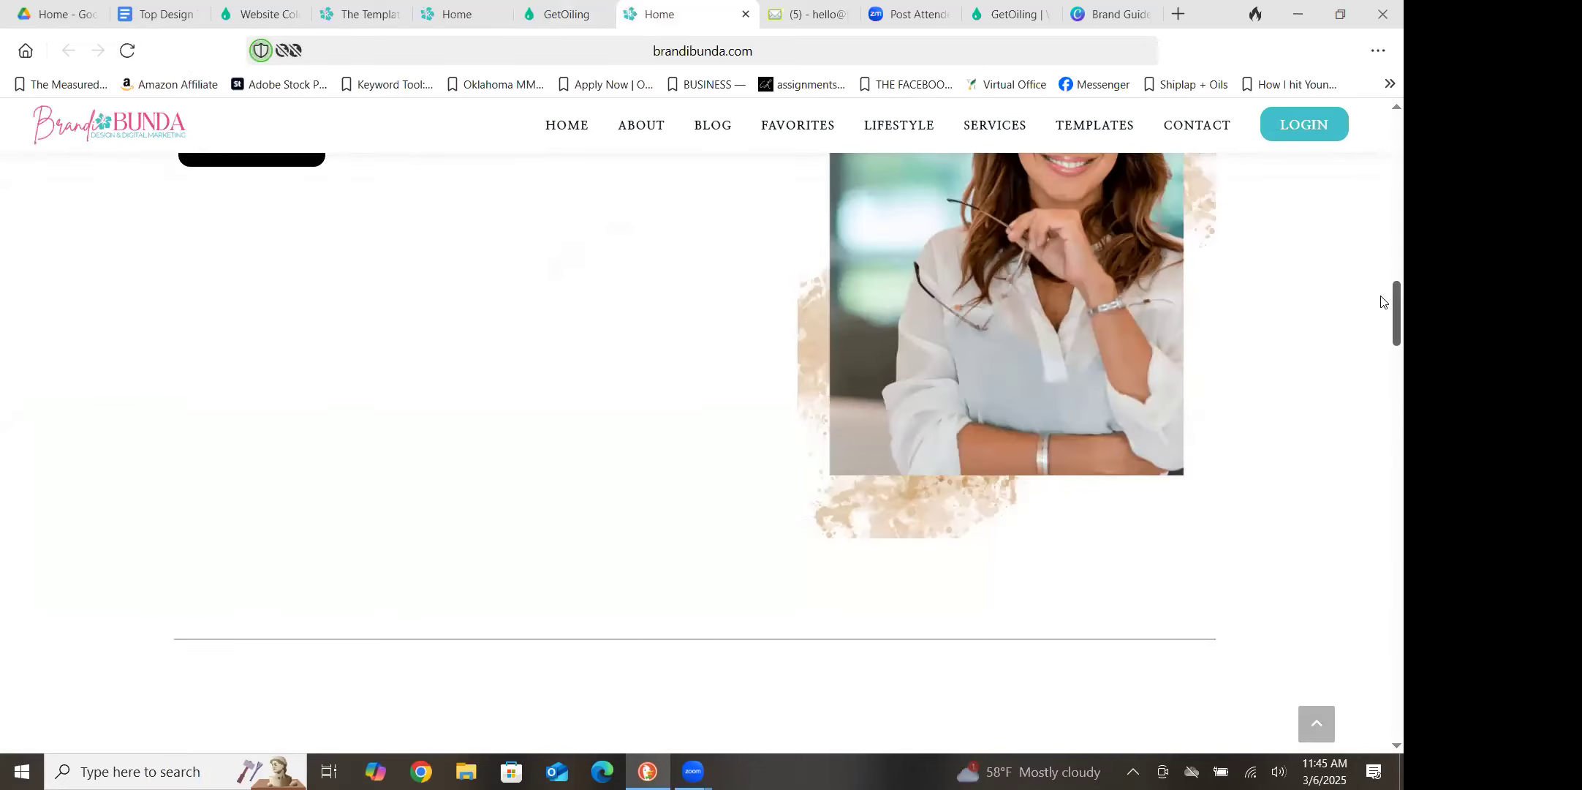
pyautogui.scroll(-5, 1383, 337)
pyautogui.scroll(-15, 1383, 443)
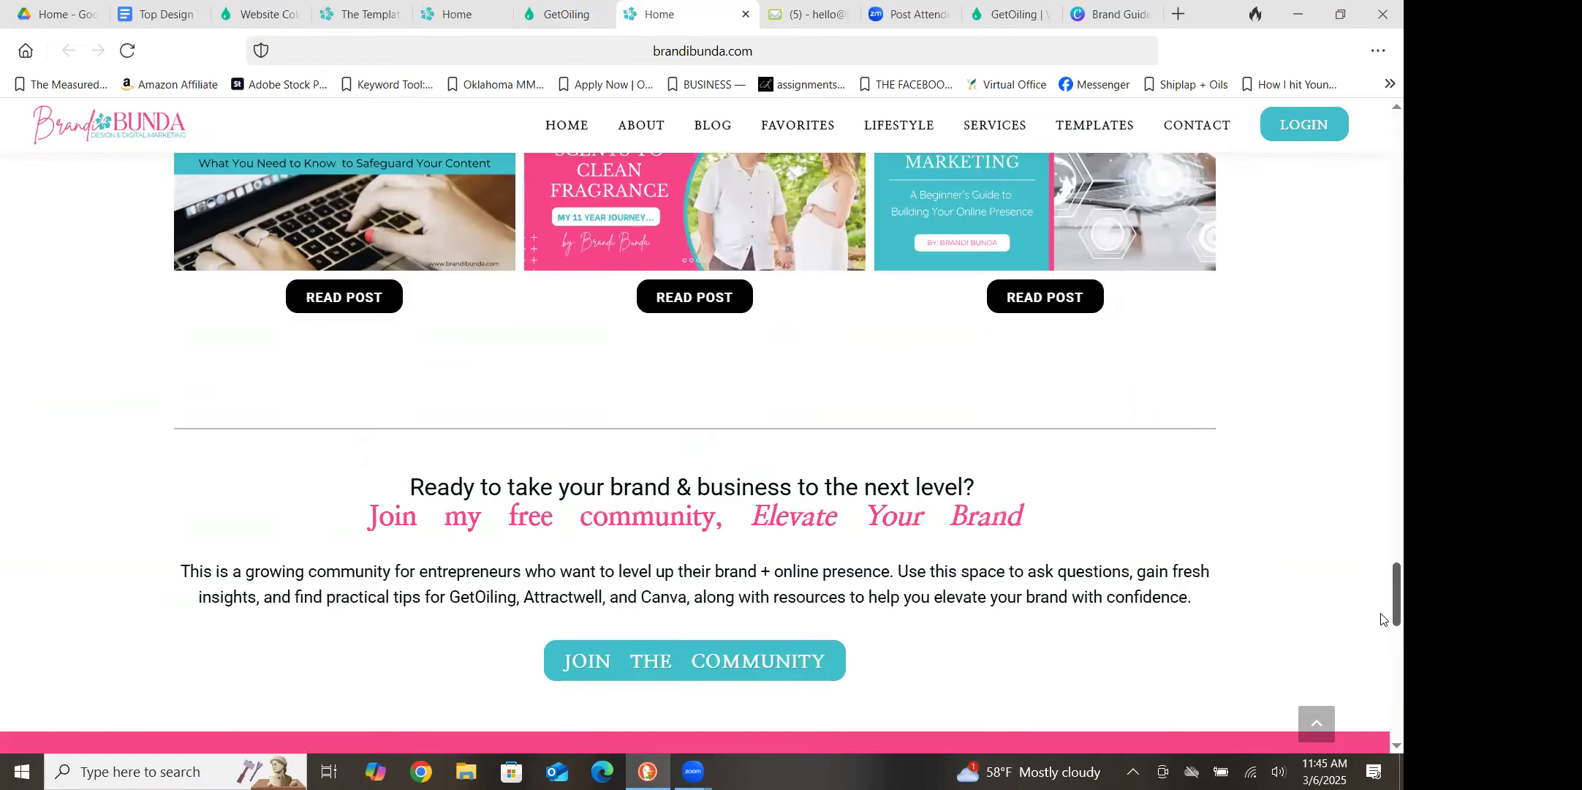
pyautogui.scroll(-12, 1382, 628)
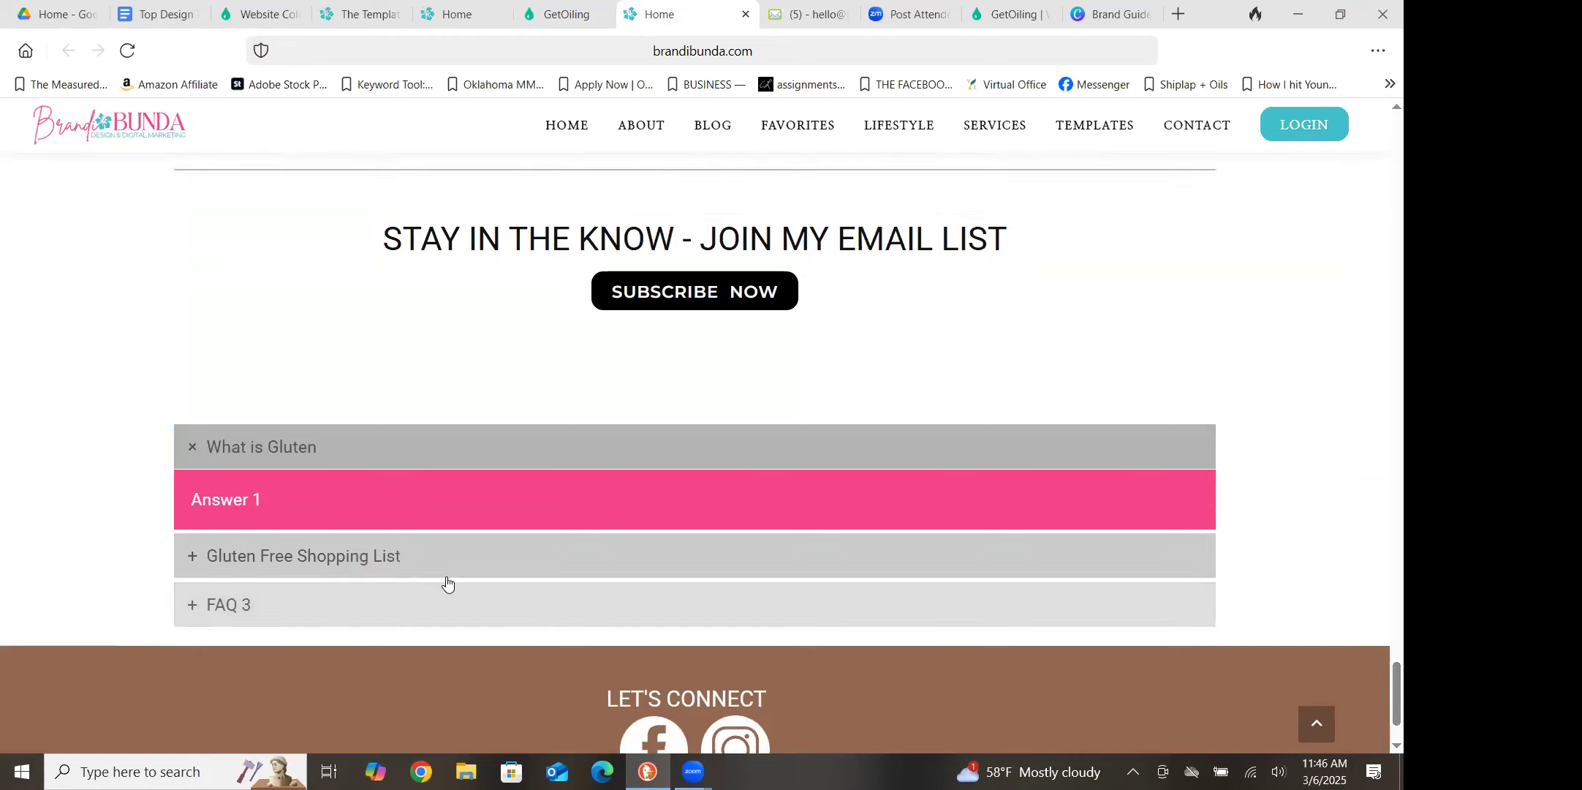
pyautogui.click(194, 559)
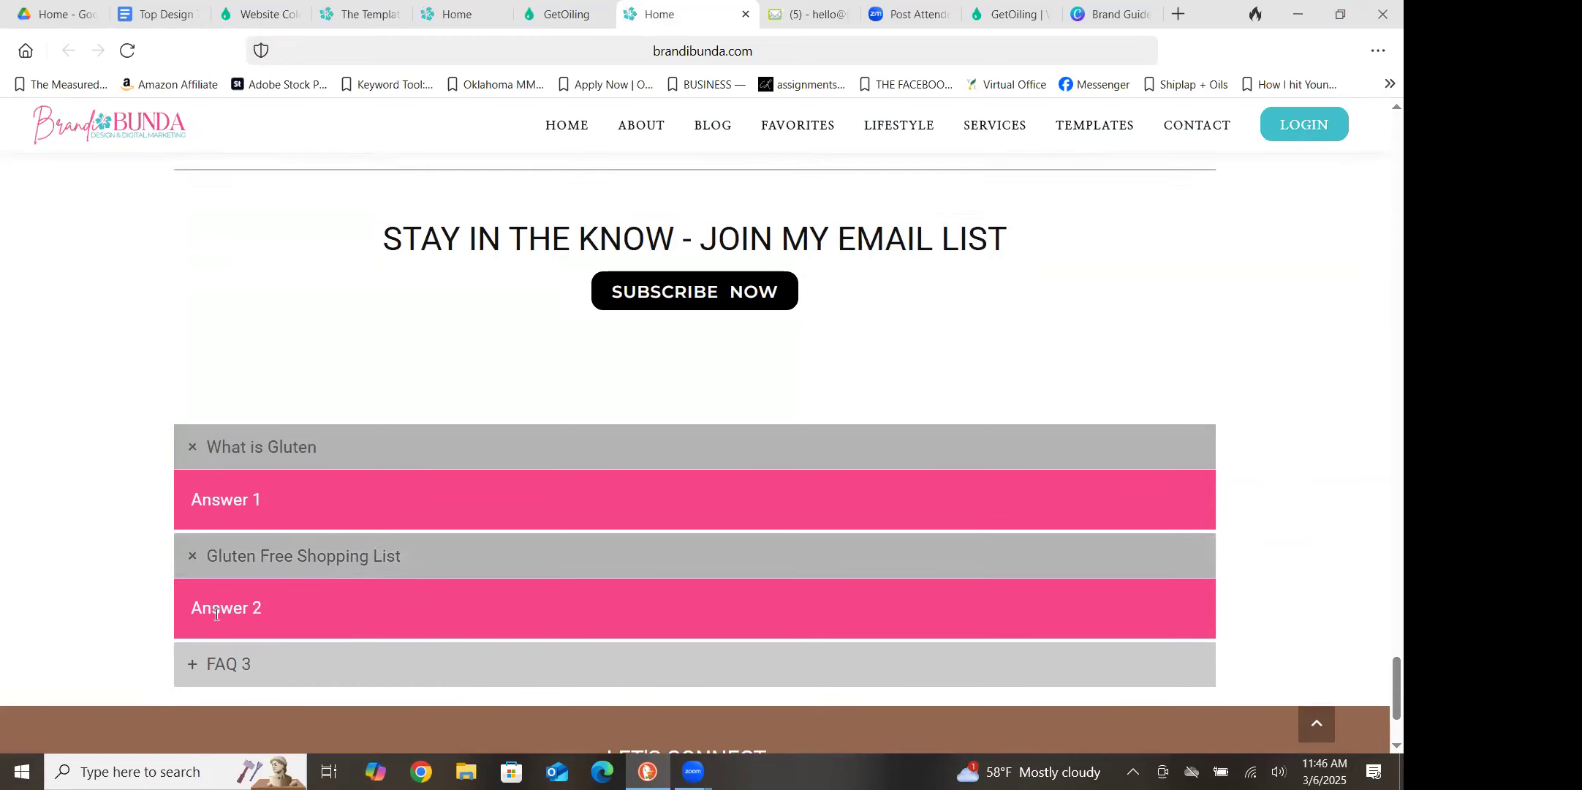
pyautogui.click(204, 557)
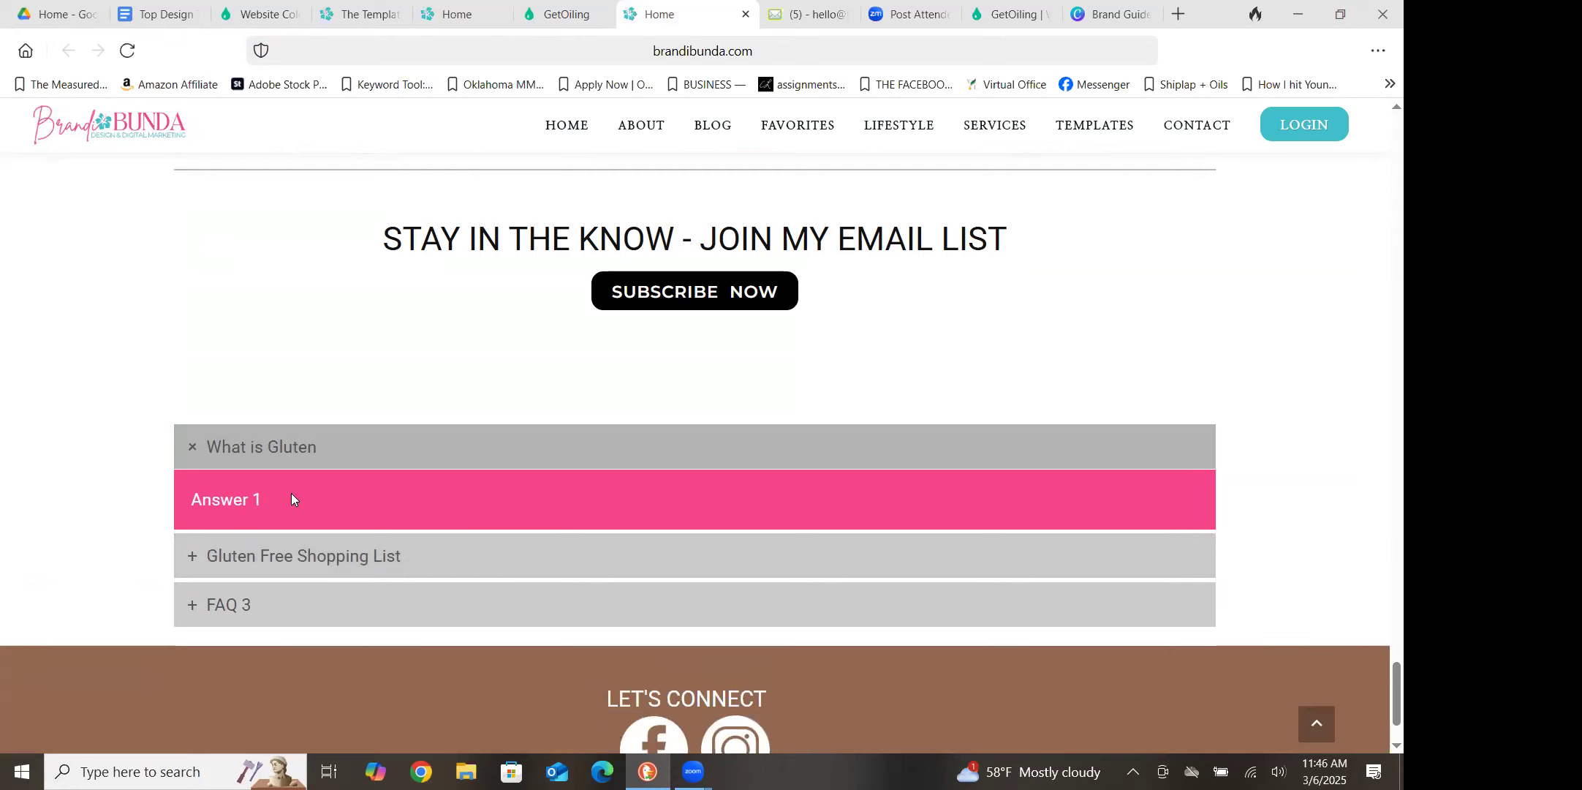
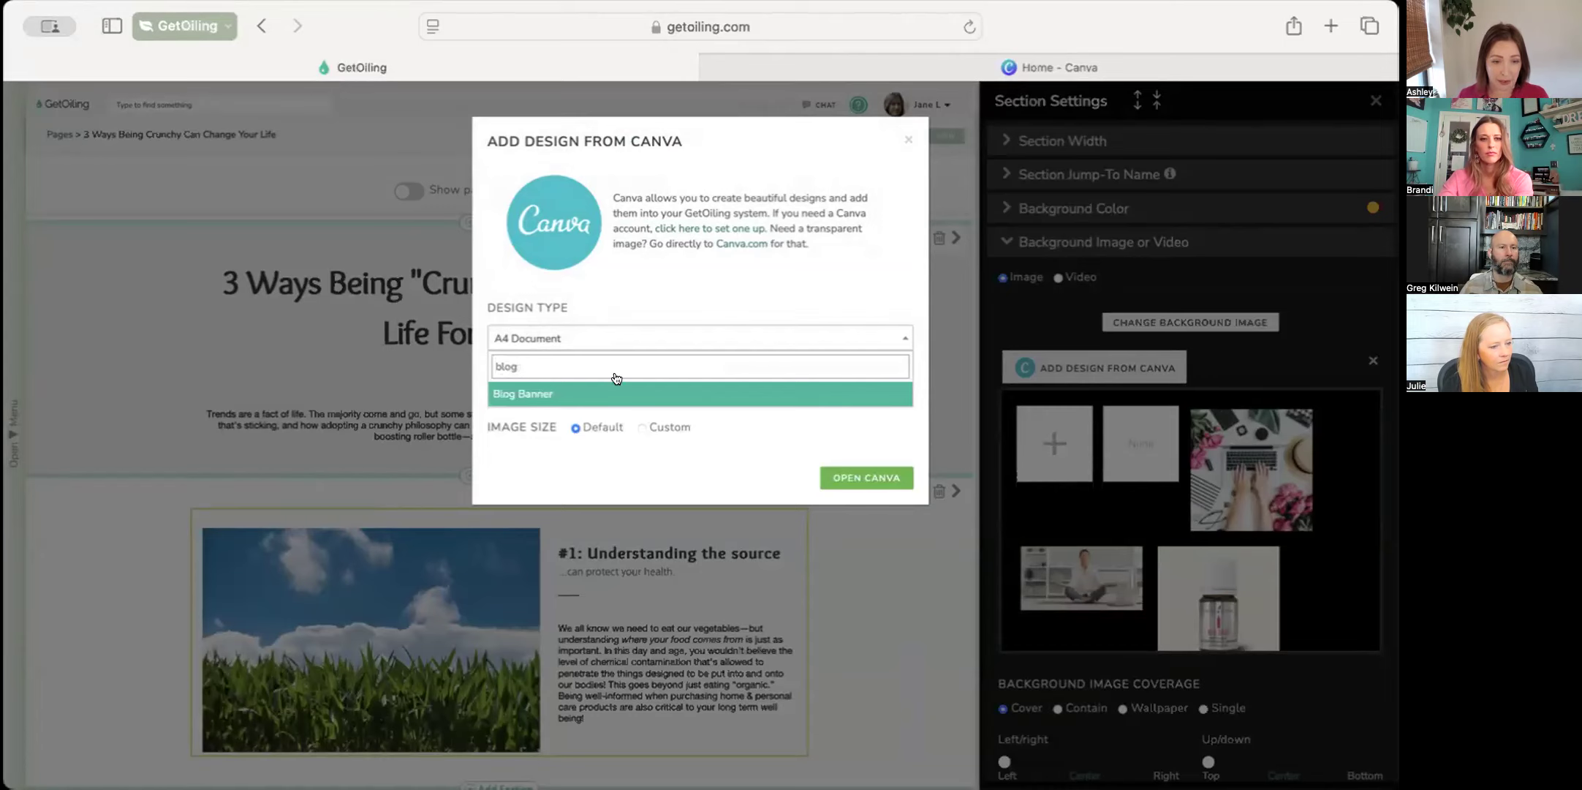
# Start a Blog Banner design in the embedded Canva editor, allow the third-party cookie, and switch to the Canva site
pyautogui.click(904, 482)
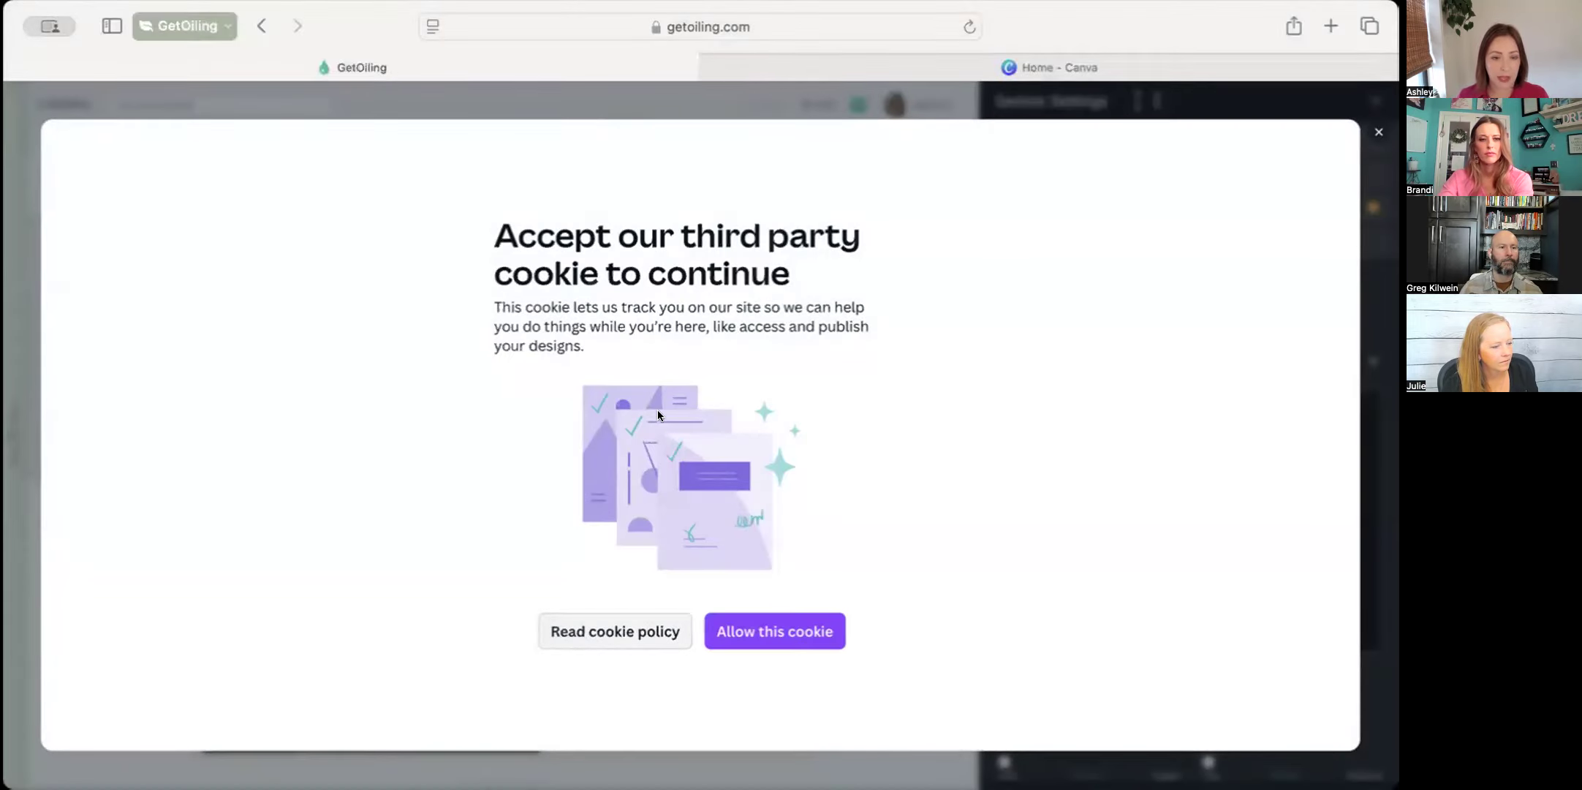
pyautogui.click(775, 631)
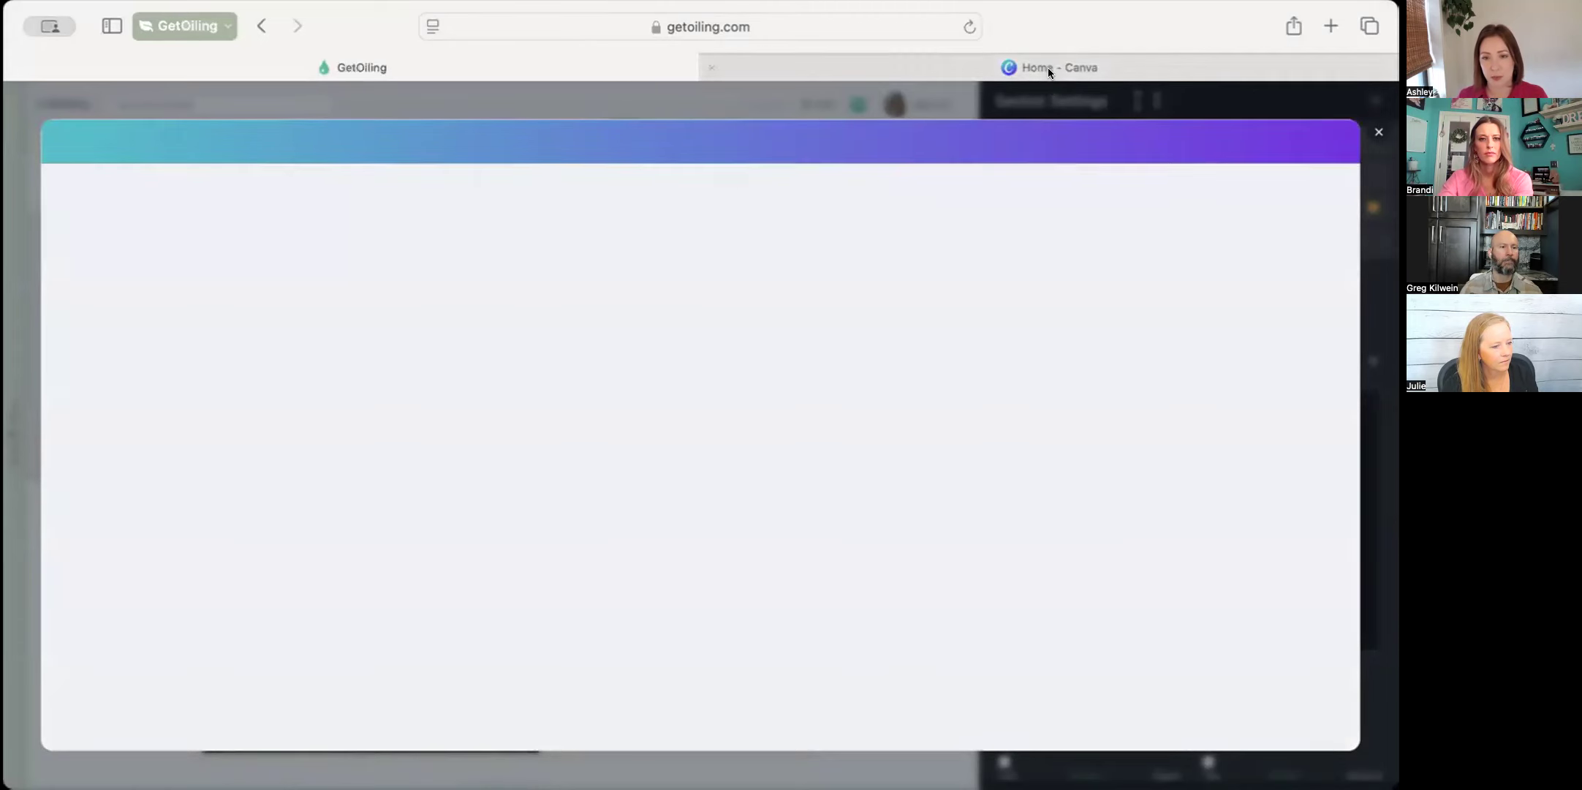
pyautogui.click(1050, 67)
pyautogui.click(908, 121)
pyautogui.write('blog anner')
pyautogui.press('BackSpace')
pyautogui.press('BackSpace')
pyautogui.press('BackSpace')
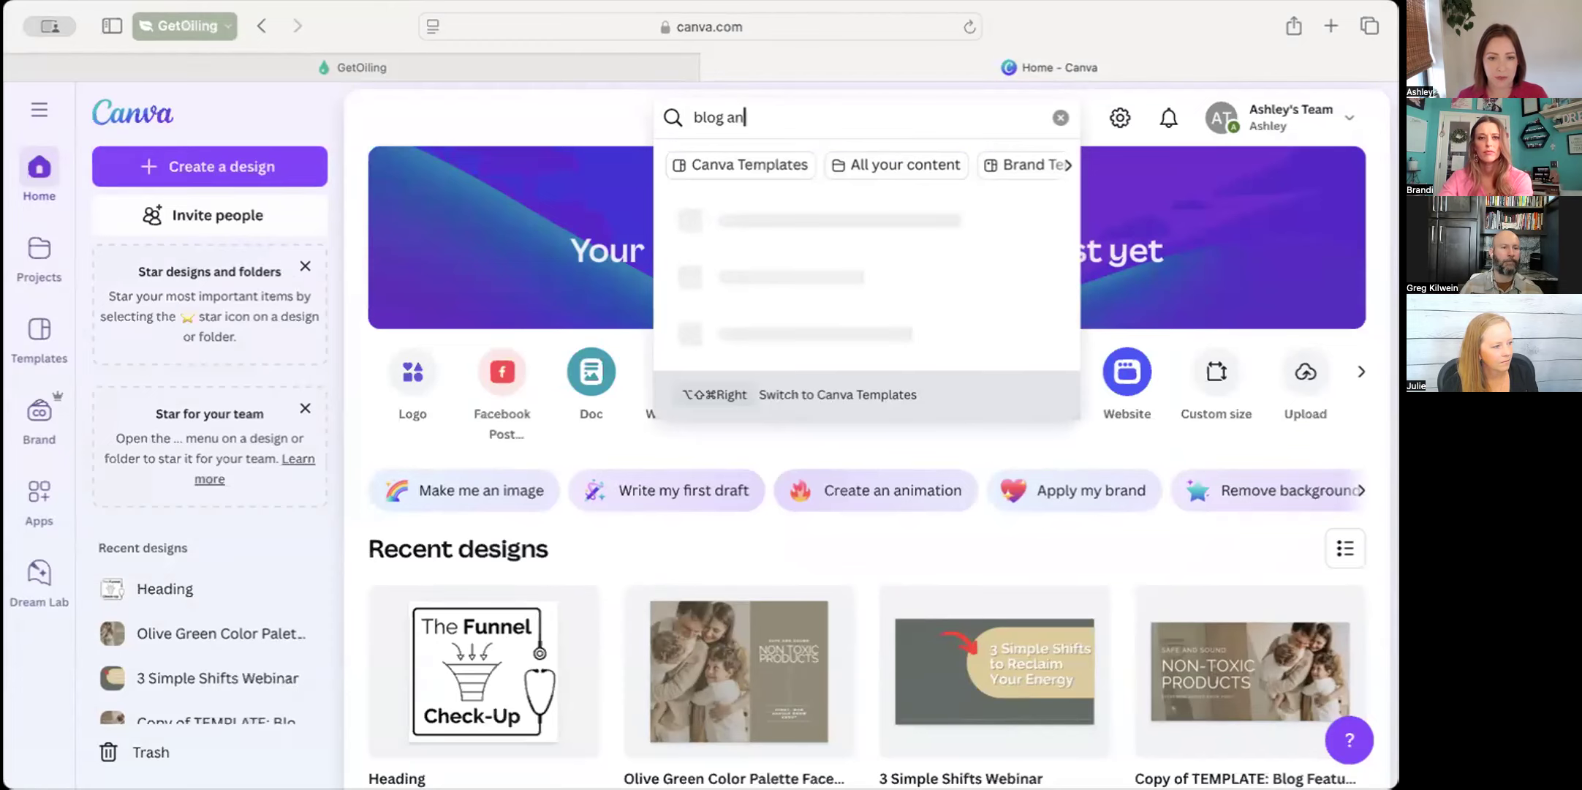
pyautogui.write('ner')
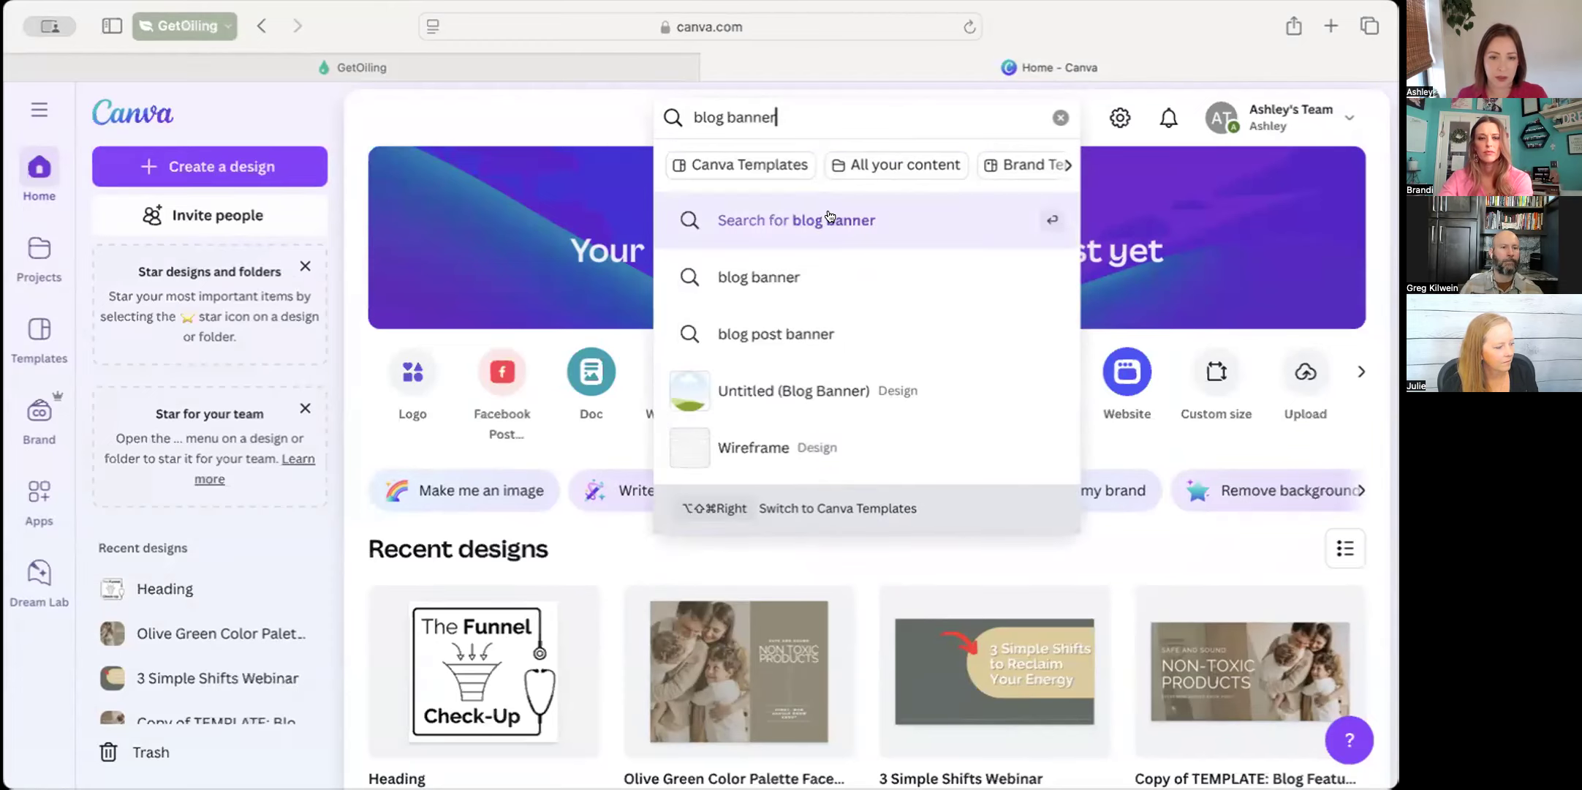
# Create a new Blog Banner design at 2240 × 1260 px
pyautogui.click(262, 174)
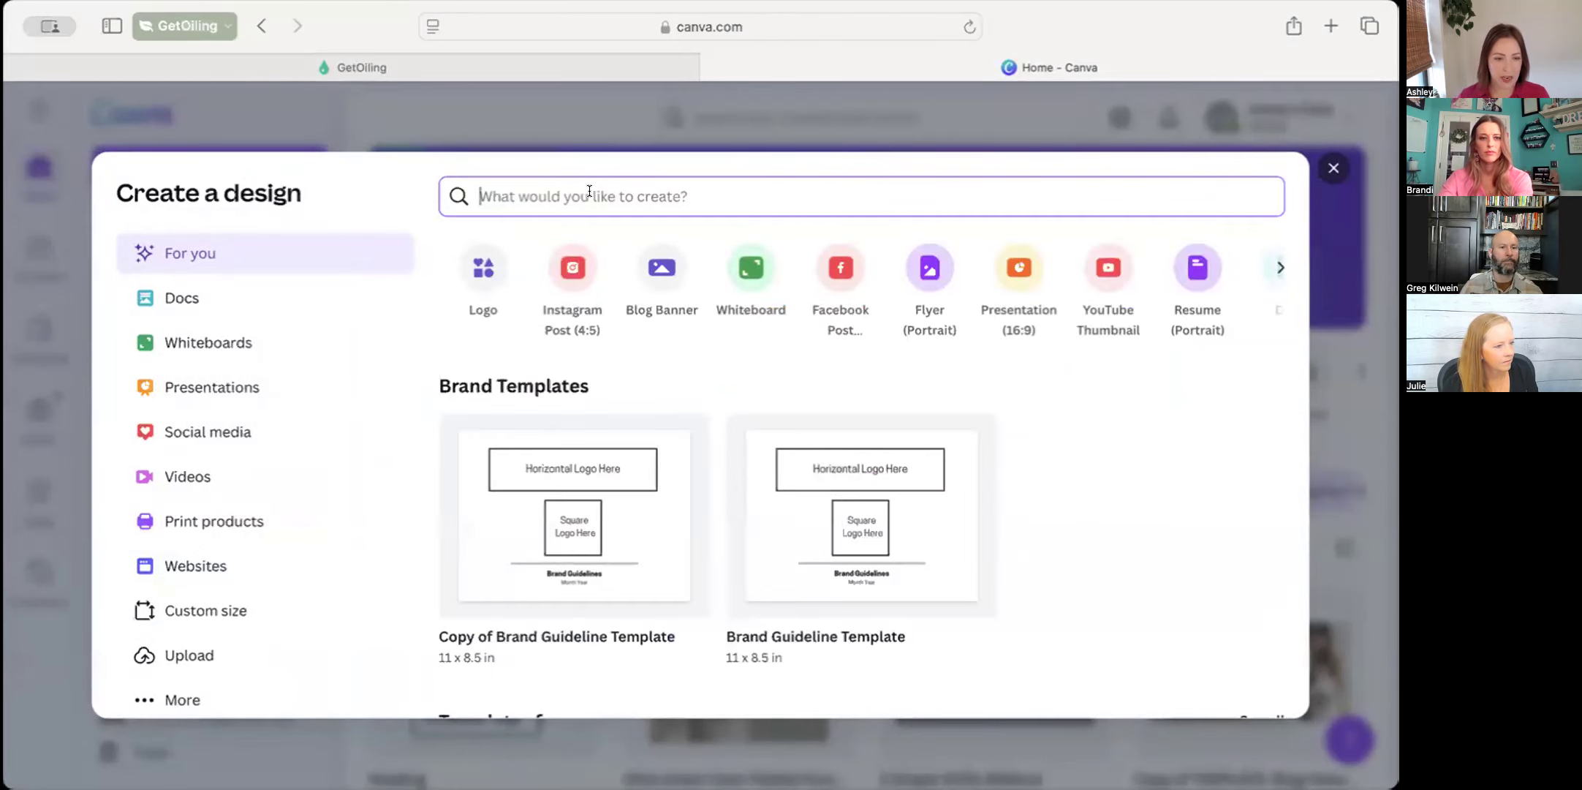
pyautogui.write('blog banner')
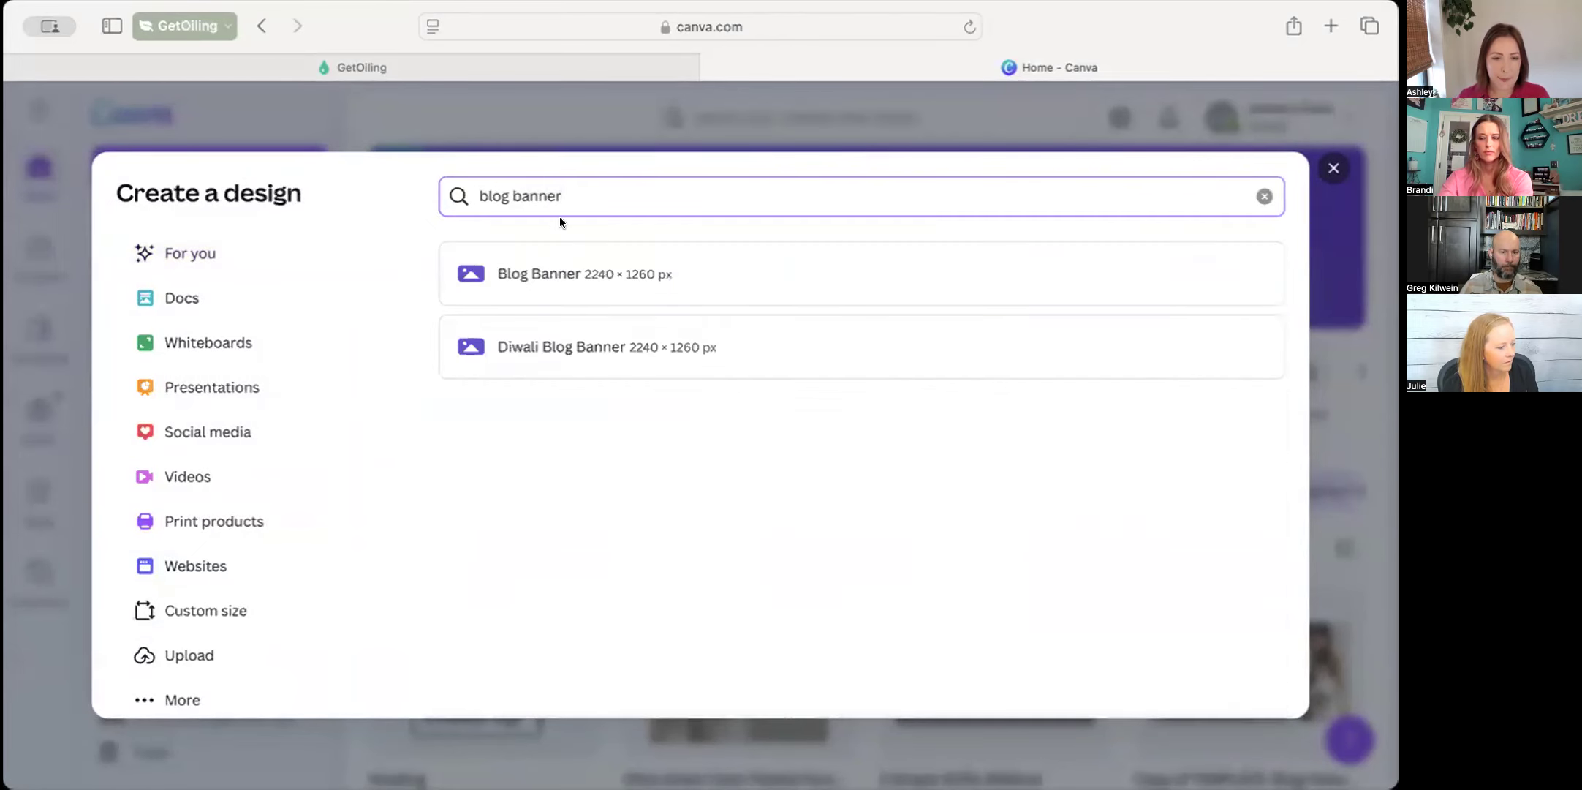
pyautogui.click(646, 275)
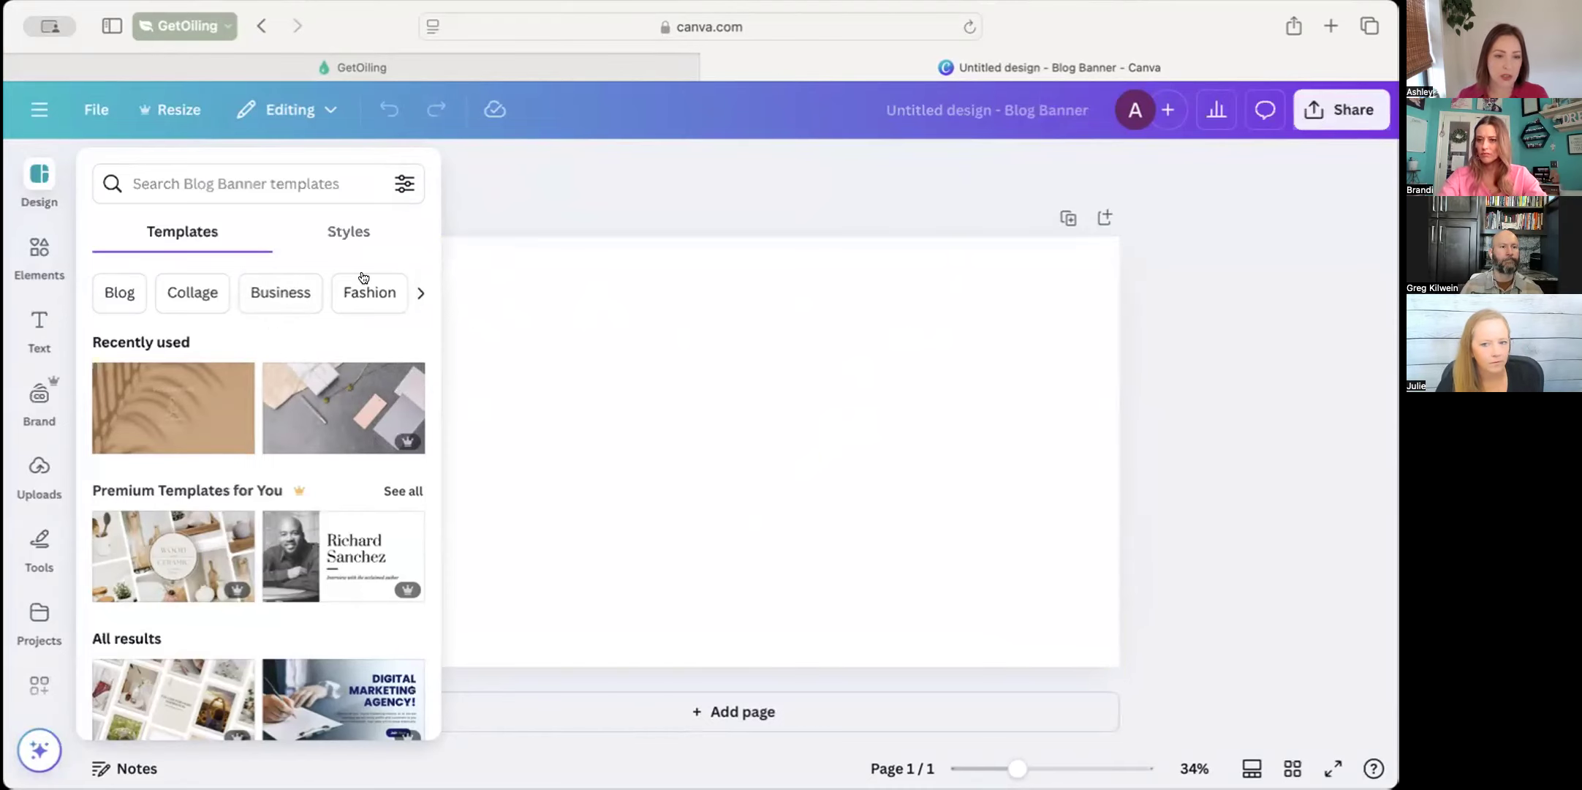
# Find a photo of blue and white ocean waves with the element search "ocean" and place it toward the banner's right side
pyautogui.scroll(-10, 308, 634)
pyautogui.scroll(10, 308, 633)
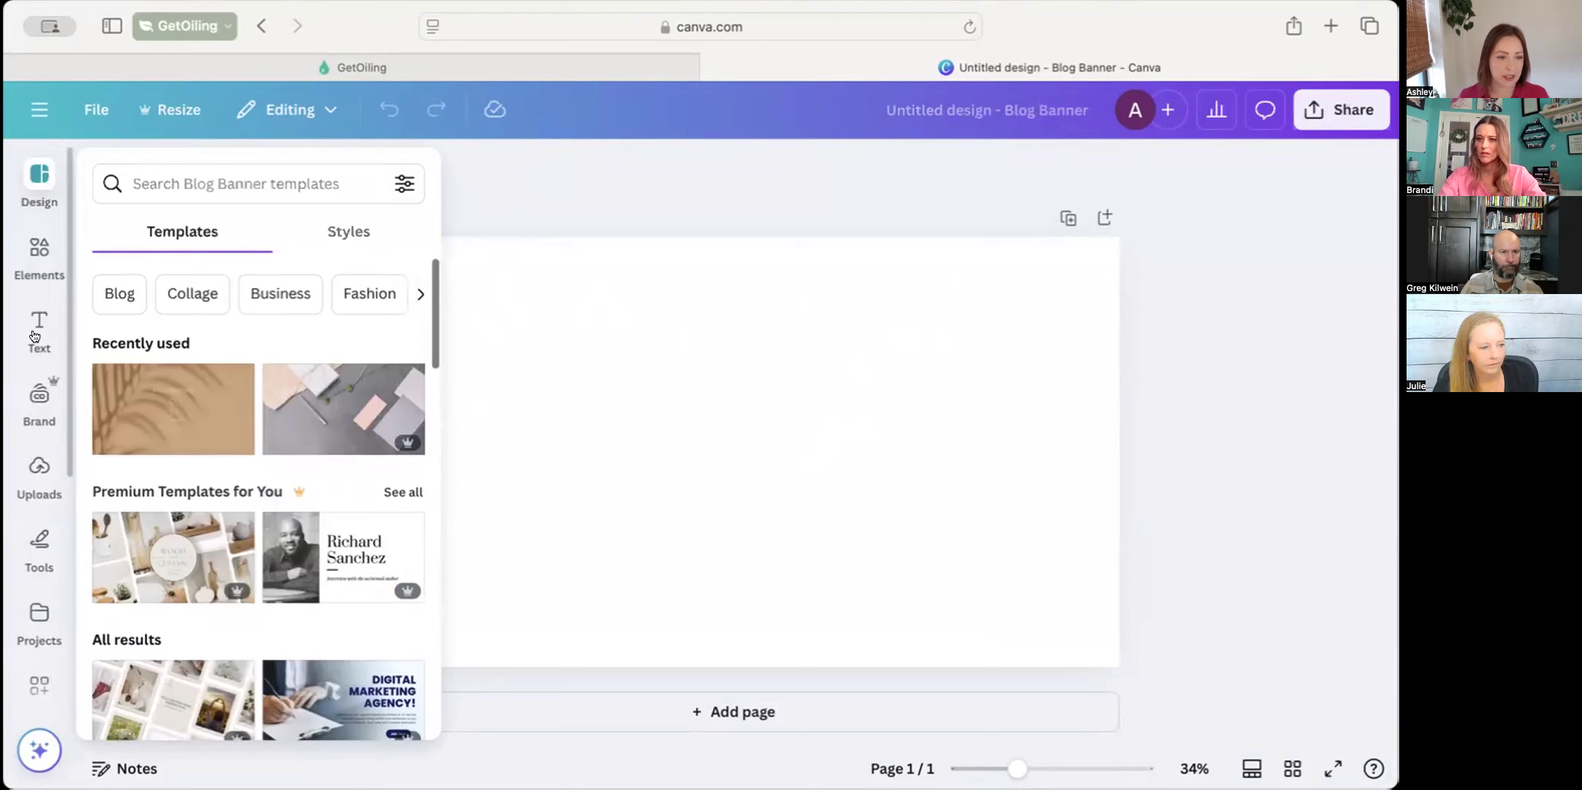
pyautogui.click(40, 252)
pyautogui.click(166, 166)
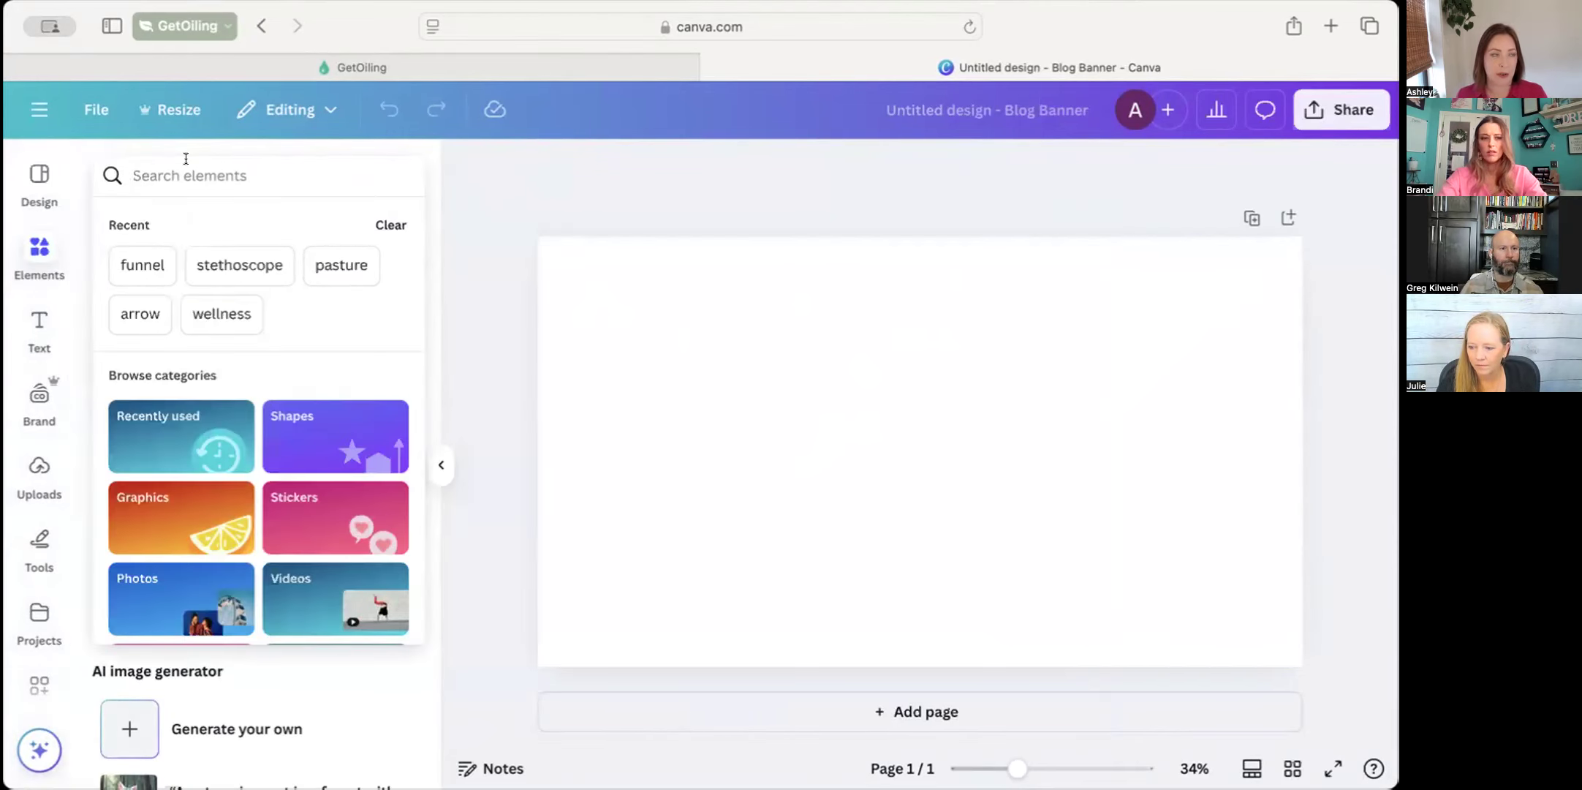
pyautogui.write('ocean')
pyautogui.press('Return')
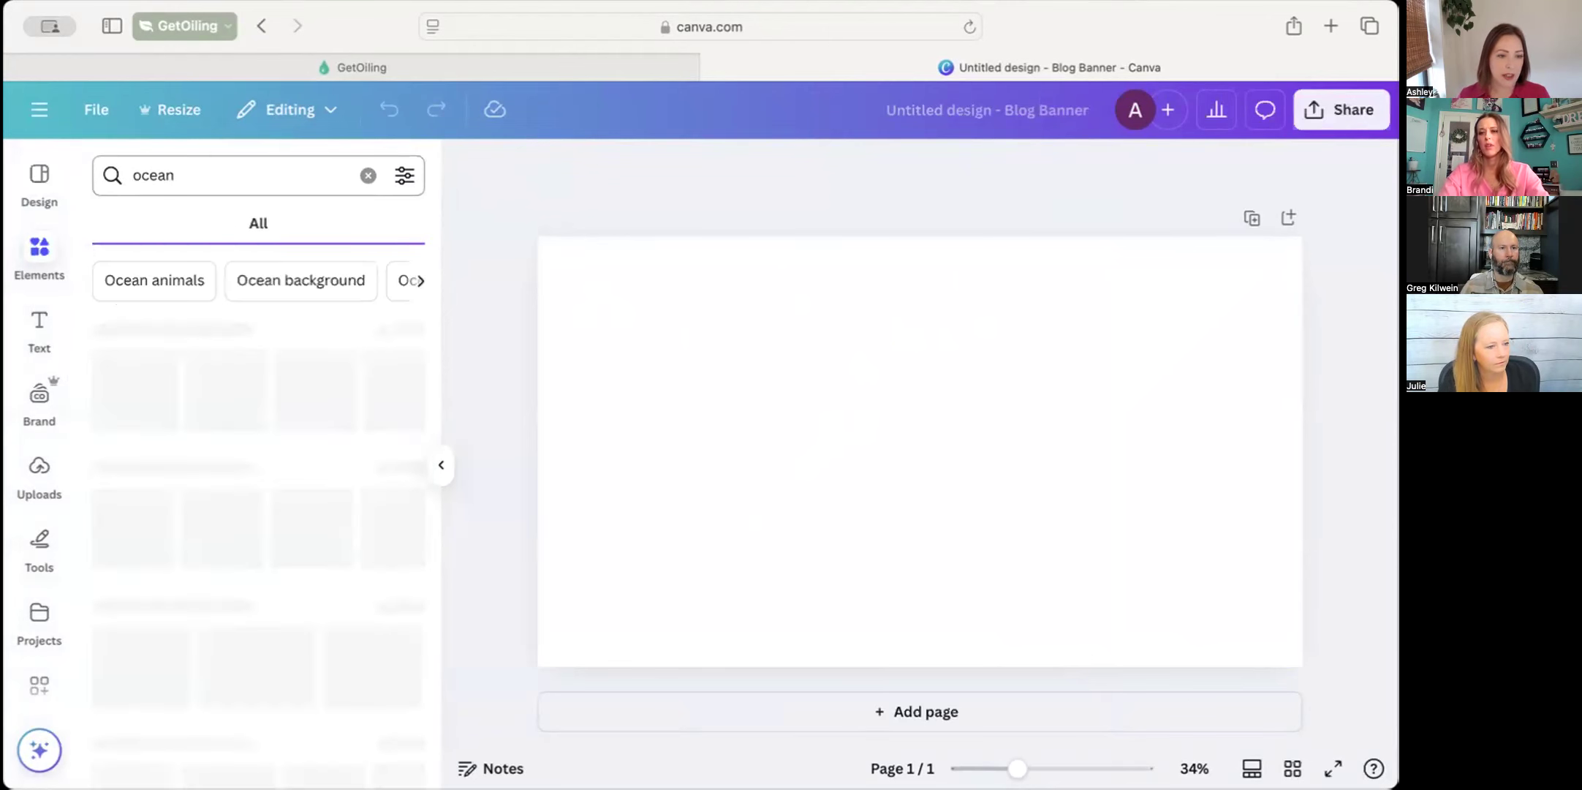
pyautogui.scroll(-2, 161, 465)
pyautogui.click(258, 409)
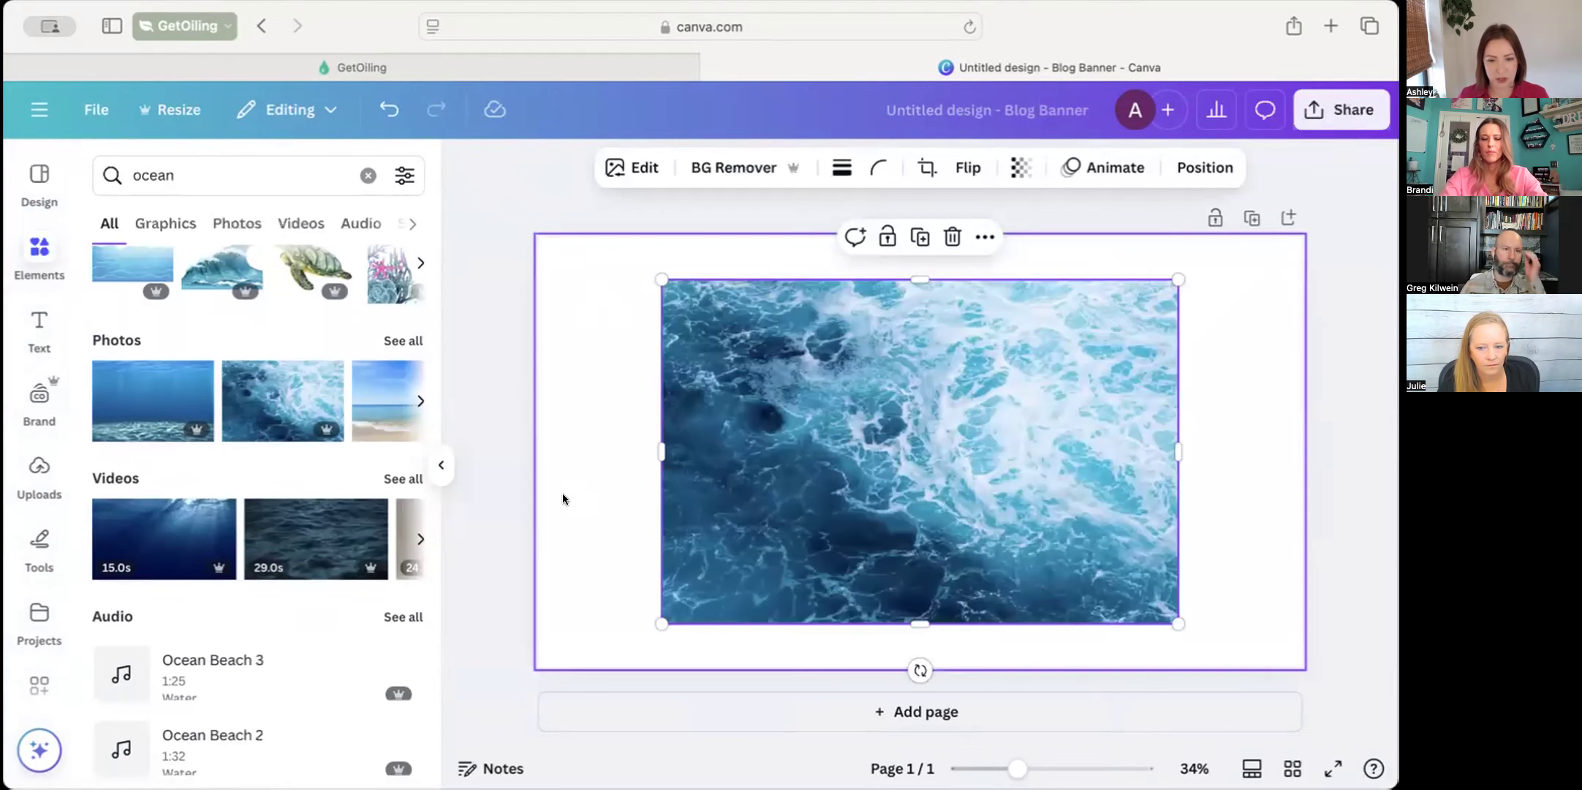
pyautogui.moveTo(835, 438); pyautogui.dragTo(991, 438)
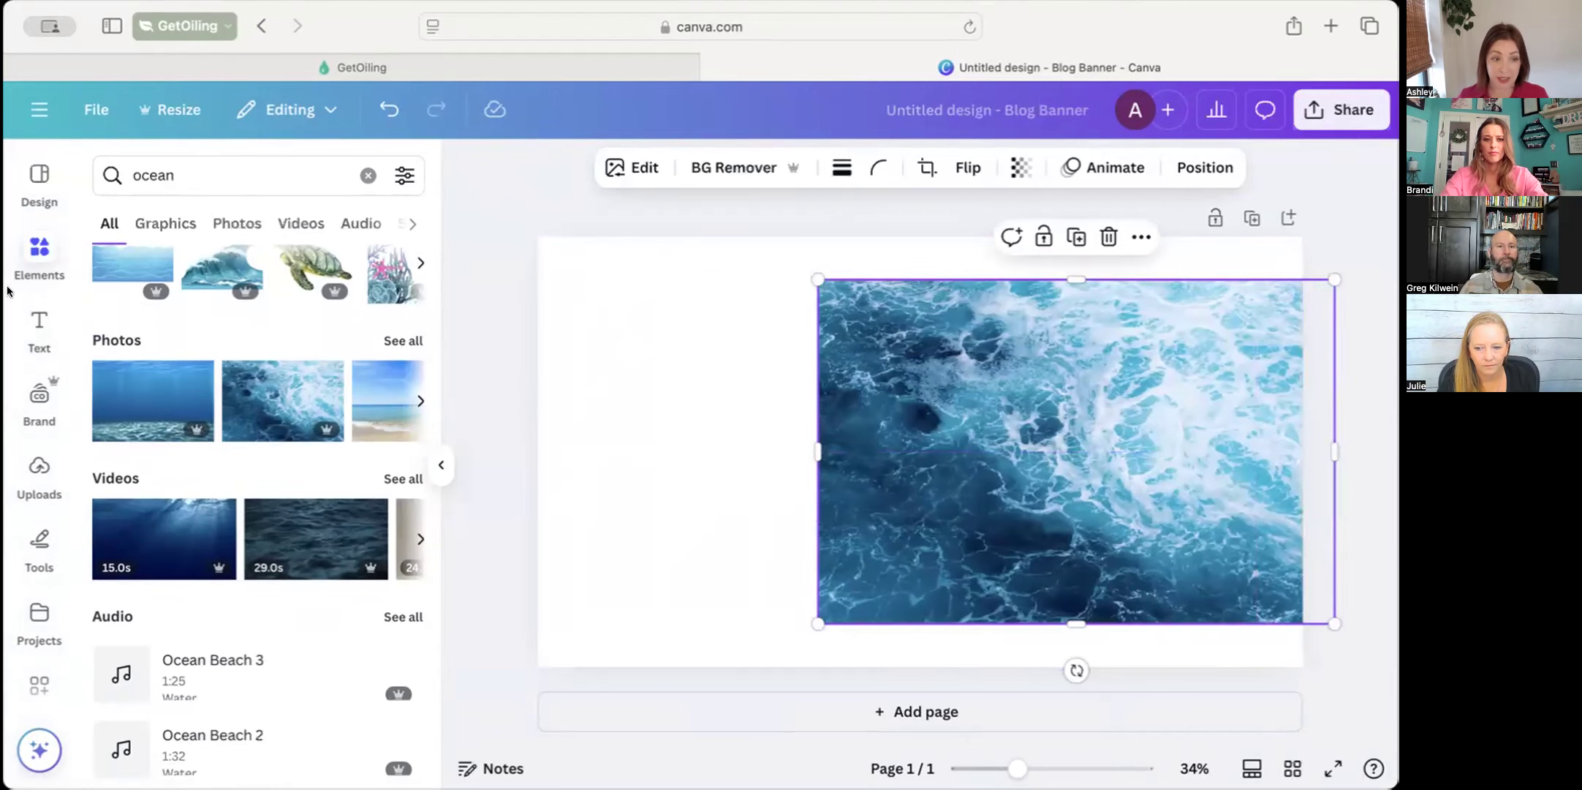
# Clear the element search, add a circle shape, and move it to the left part of the banner
pyautogui.click(38, 248)
pyautogui.click(38, 247)
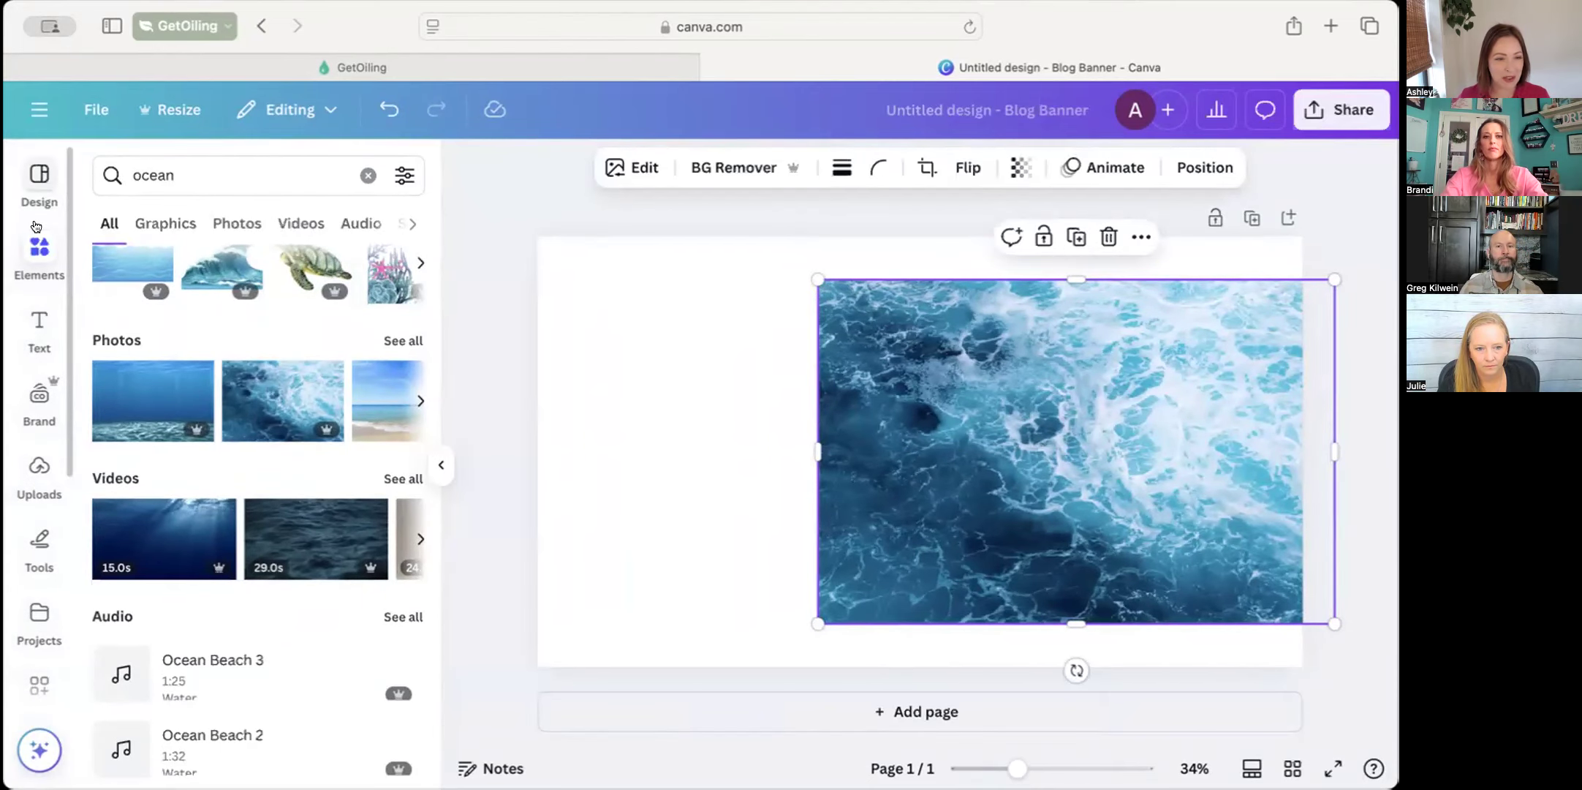
pyautogui.click(368, 175)
pyautogui.click(380, 467)
pyautogui.moveTo(923, 470); pyautogui.dragTo(705, 471)
# Move the ocean photo over the circle's edge and bring the photo to the front
pyautogui.moveTo(852, 520); pyautogui.dragTo(755, 519)
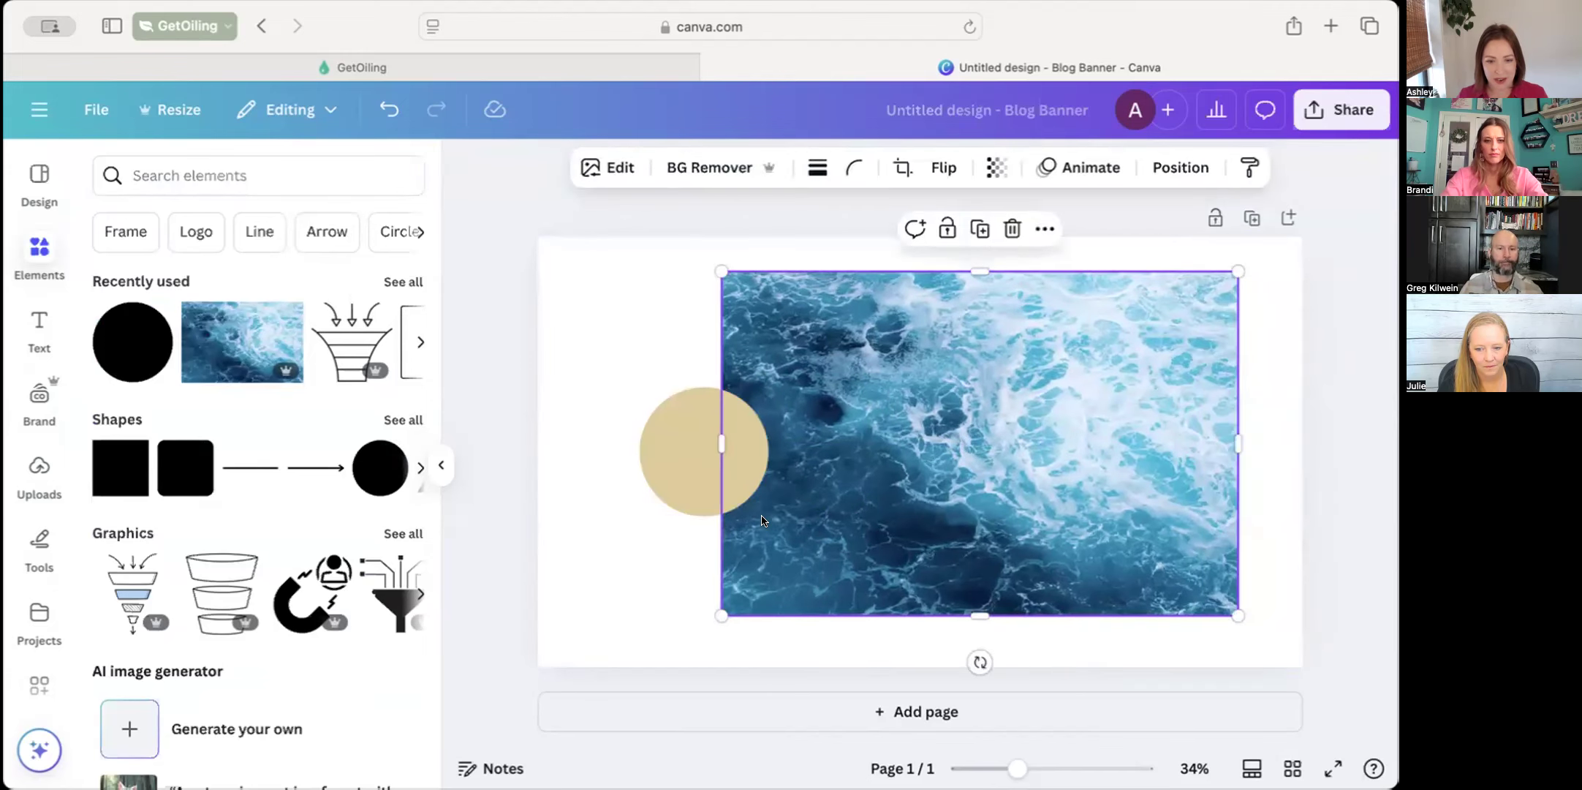
pyautogui.rightClick(760, 520)
pyautogui.moveTo(897, 352)
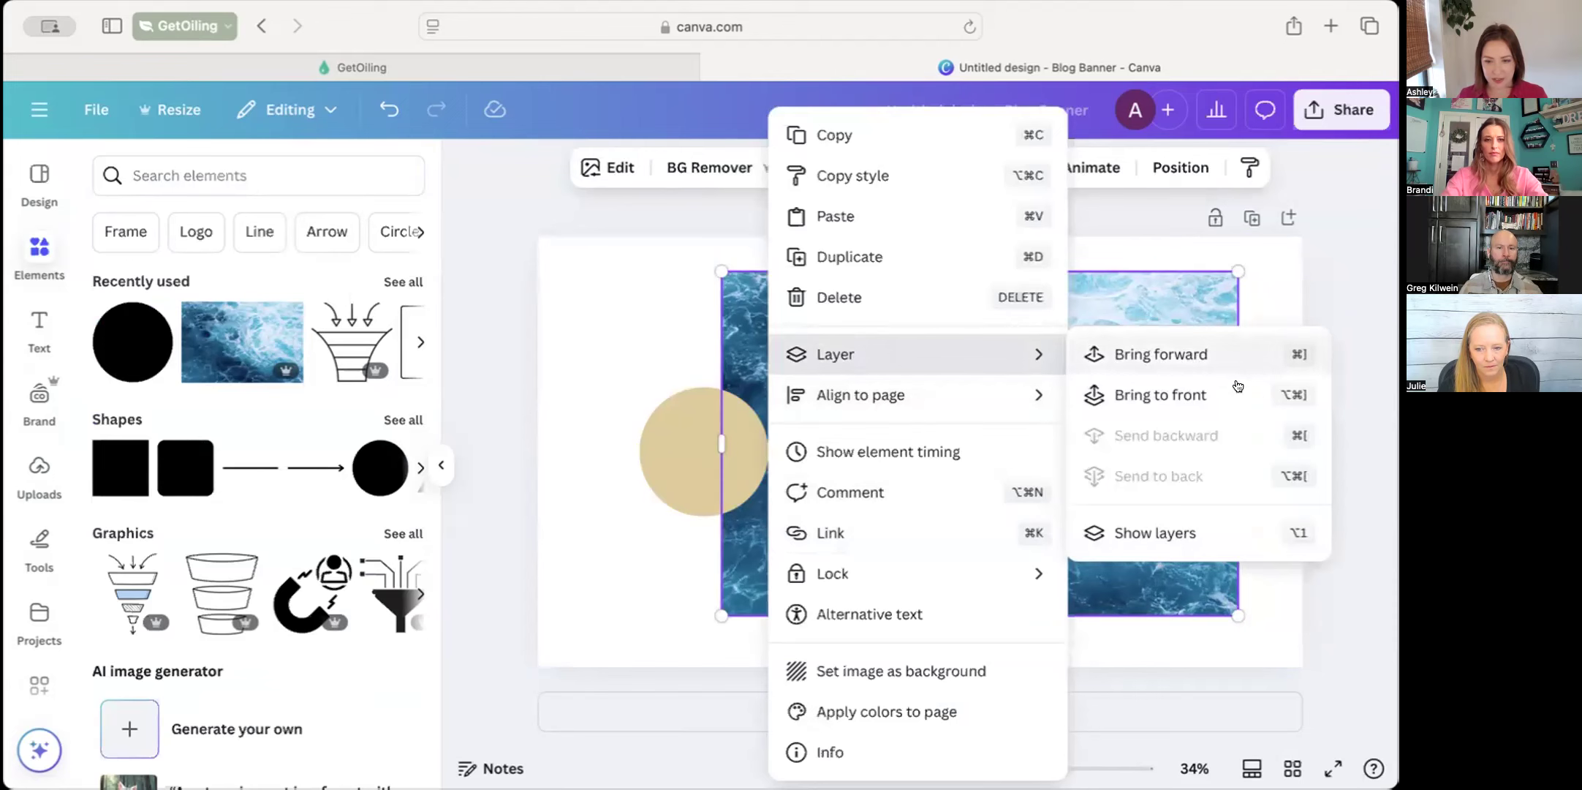
pyautogui.click(1161, 395)
# Reposition and enlarge the ocean photo to cover the whole banner, and open the design's download options
pyautogui.moveTo(1121, 484); pyautogui.dragTo(928, 448)
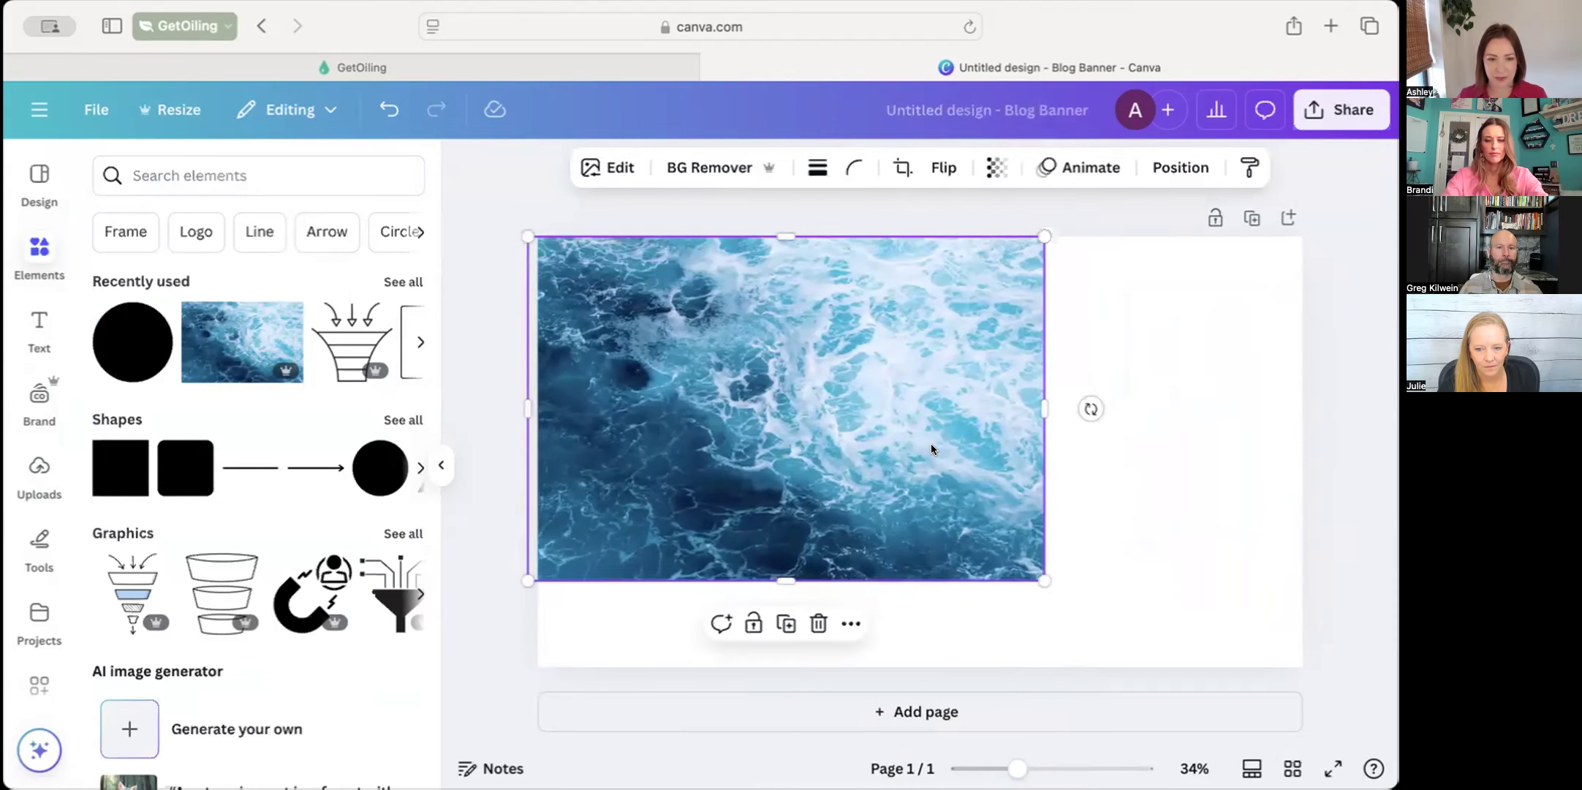
pyautogui.moveTo(1044, 578); pyautogui.dragTo(1328, 691)
pyautogui.moveTo(1165, 589); pyautogui.dragTo(1157, 555)
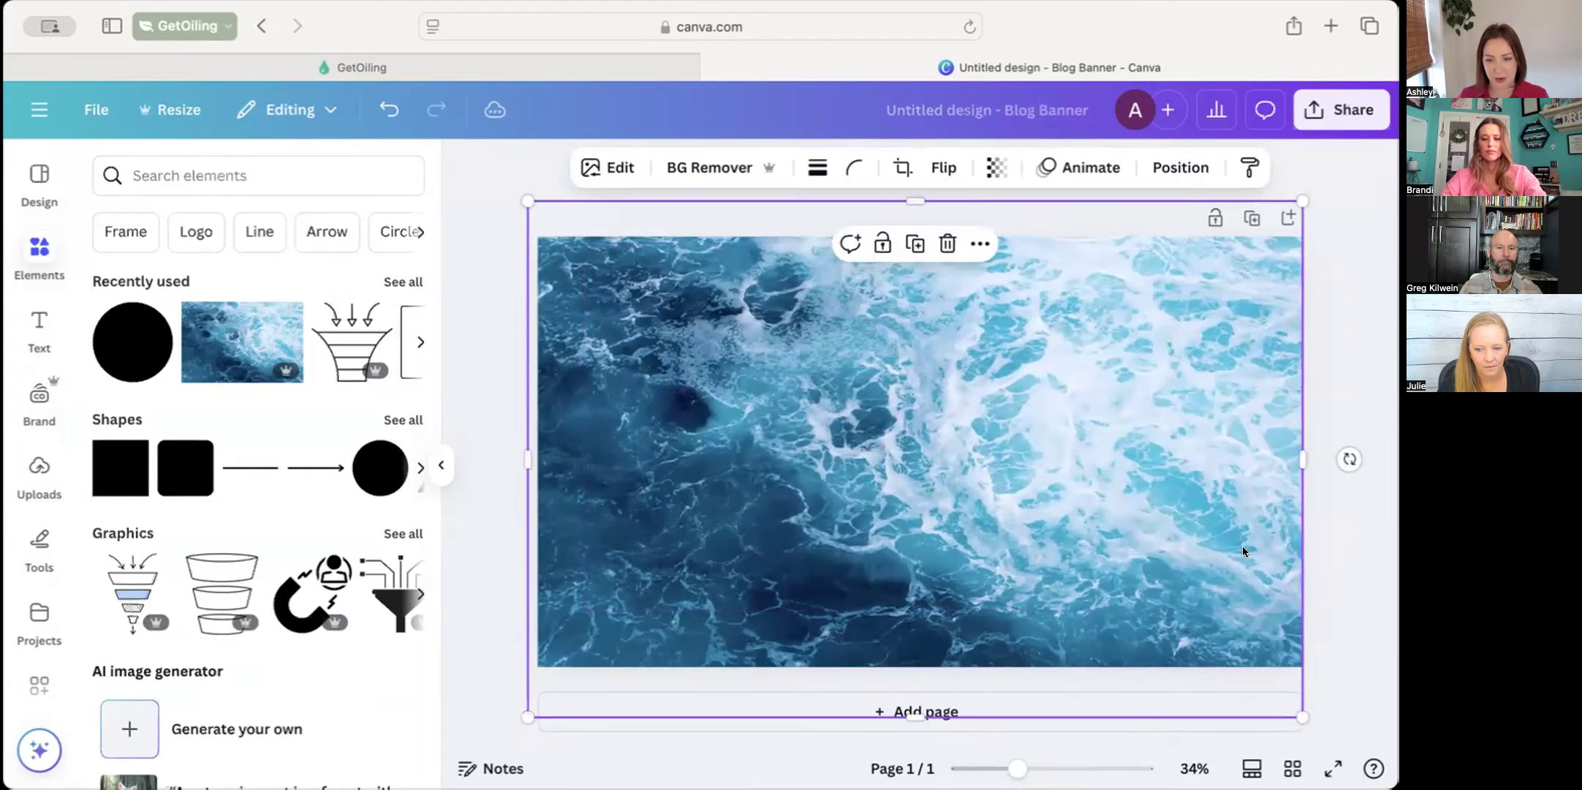
pyautogui.click(1355, 562)
pyautogui.click(1316, 116)
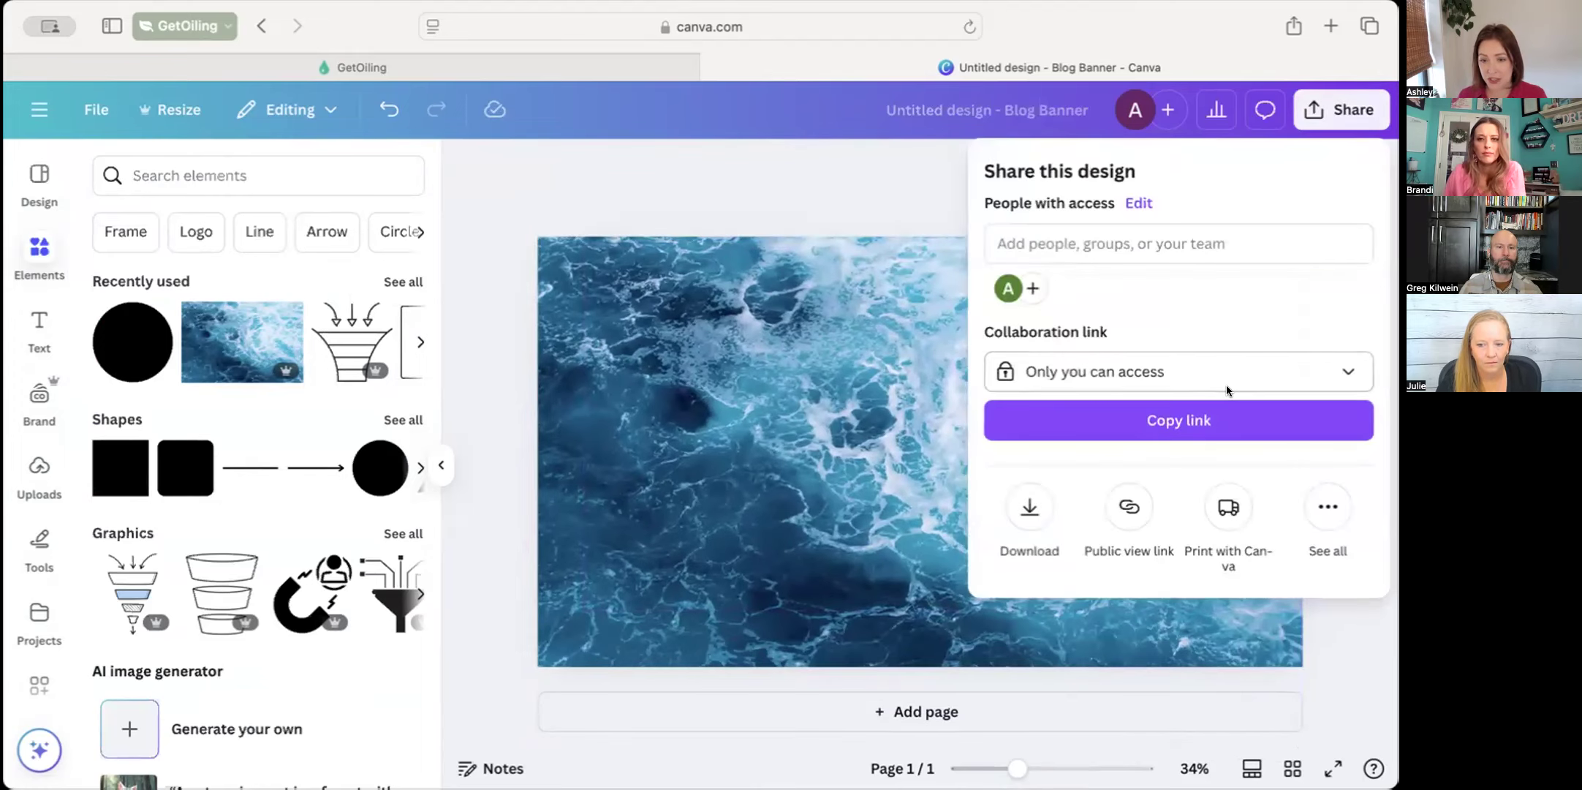
pyautogui.click(1028, 509)
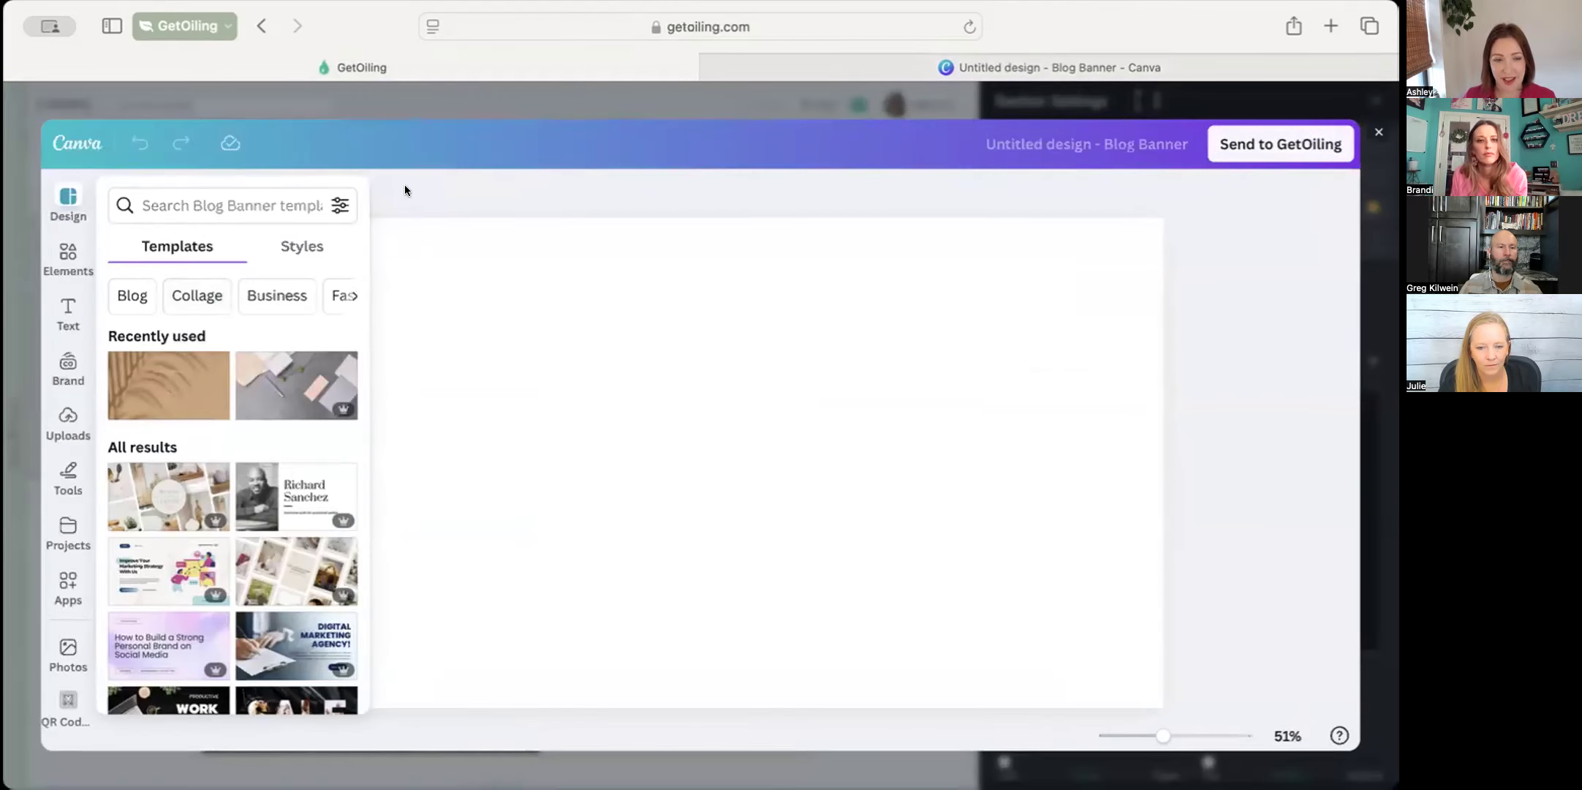
# Switch back to the Canva editor inside GetOiling and add the recently used ocean photo and circle to the banner
pyautogui.click(68, 256)
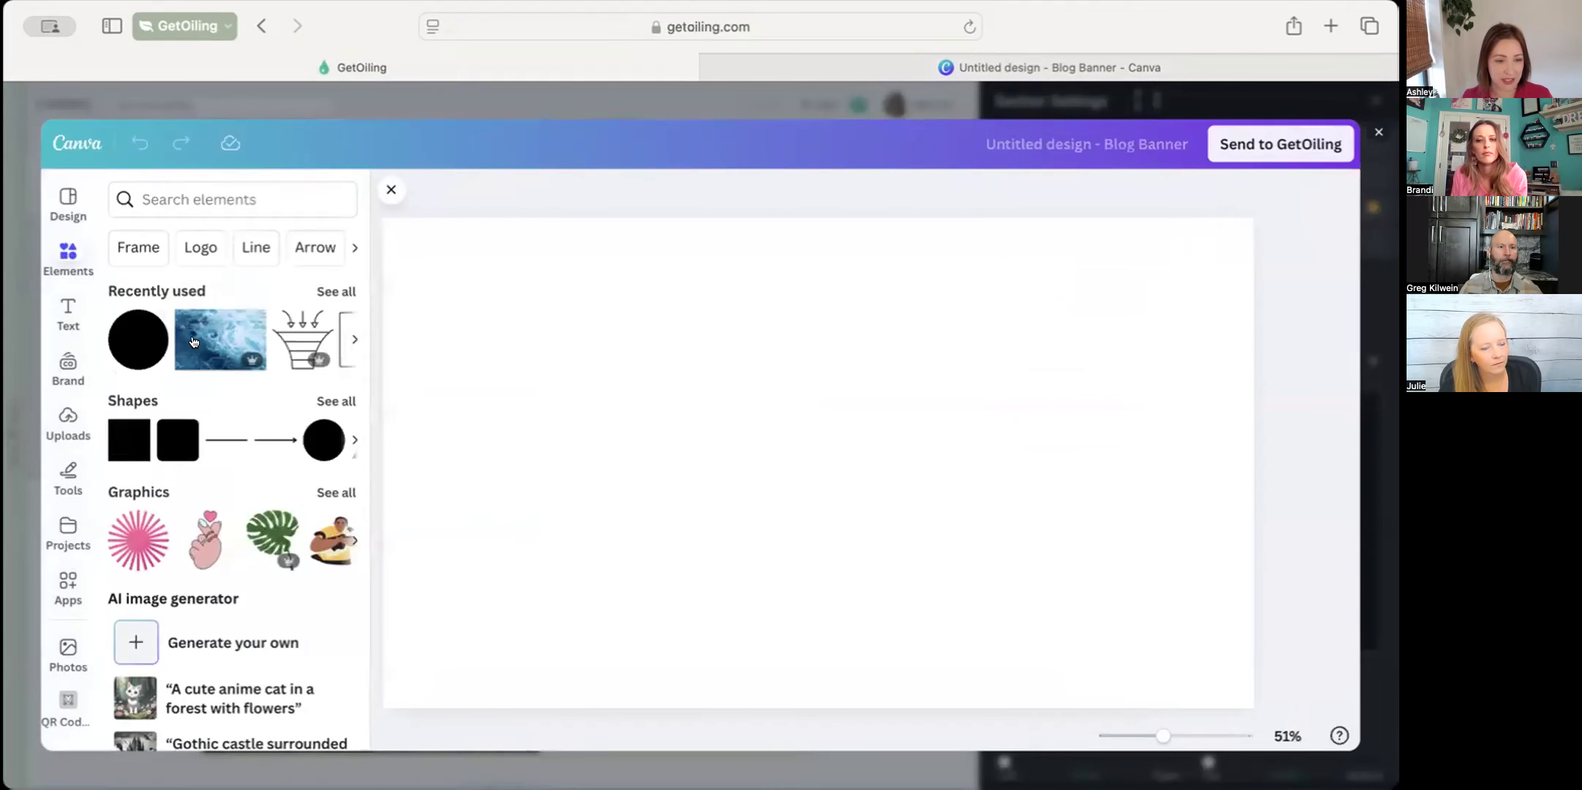
pyautogui.click(194, 341)
pyautogui.click(241, 332)
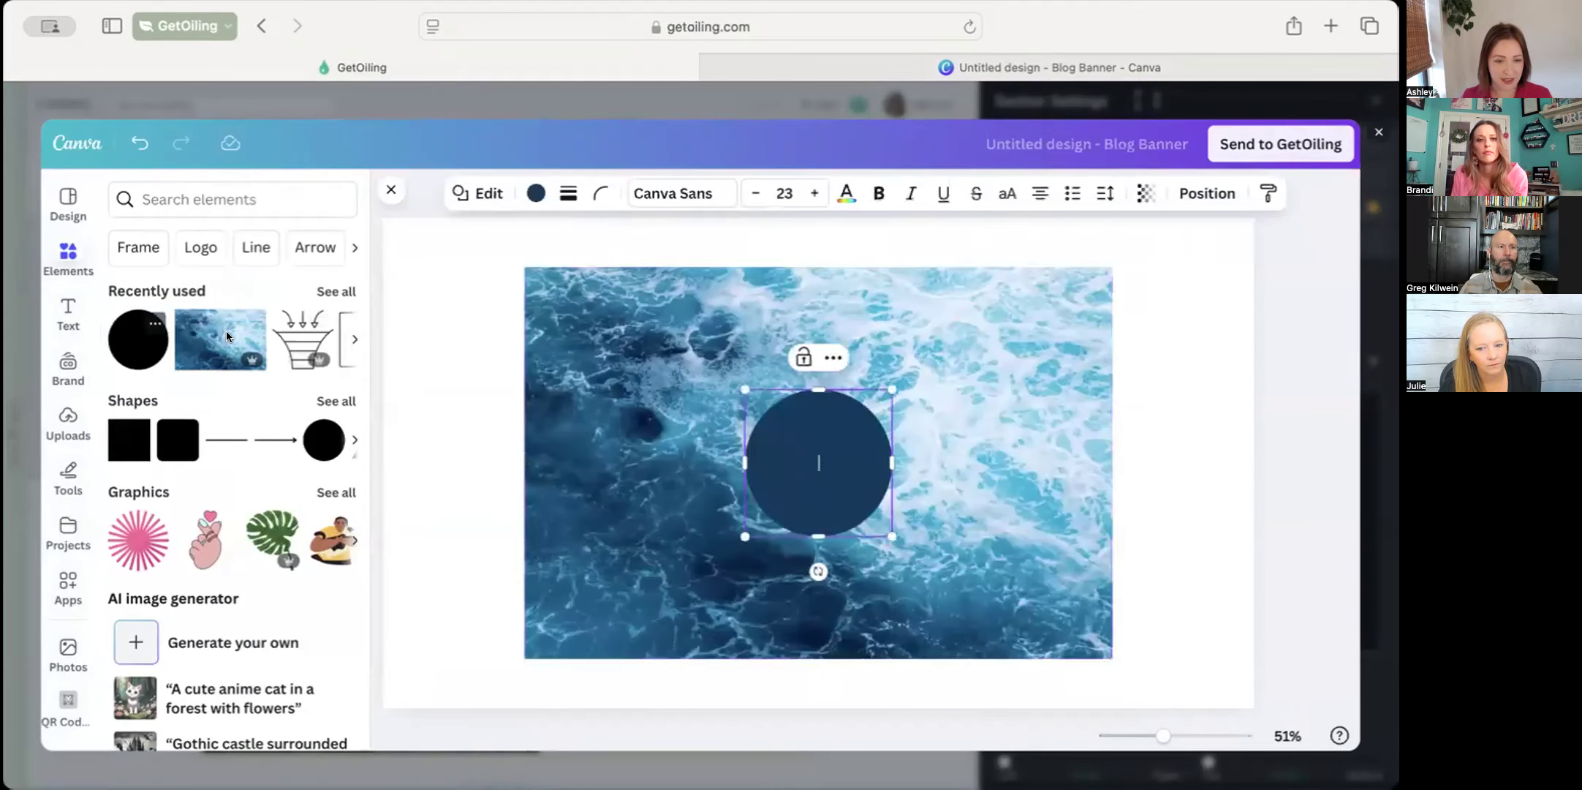
# Bring the ocean photo in front of the dark blue circle
pyautogui.click(542, 497)
pyautogui.rightClick(542, 497)
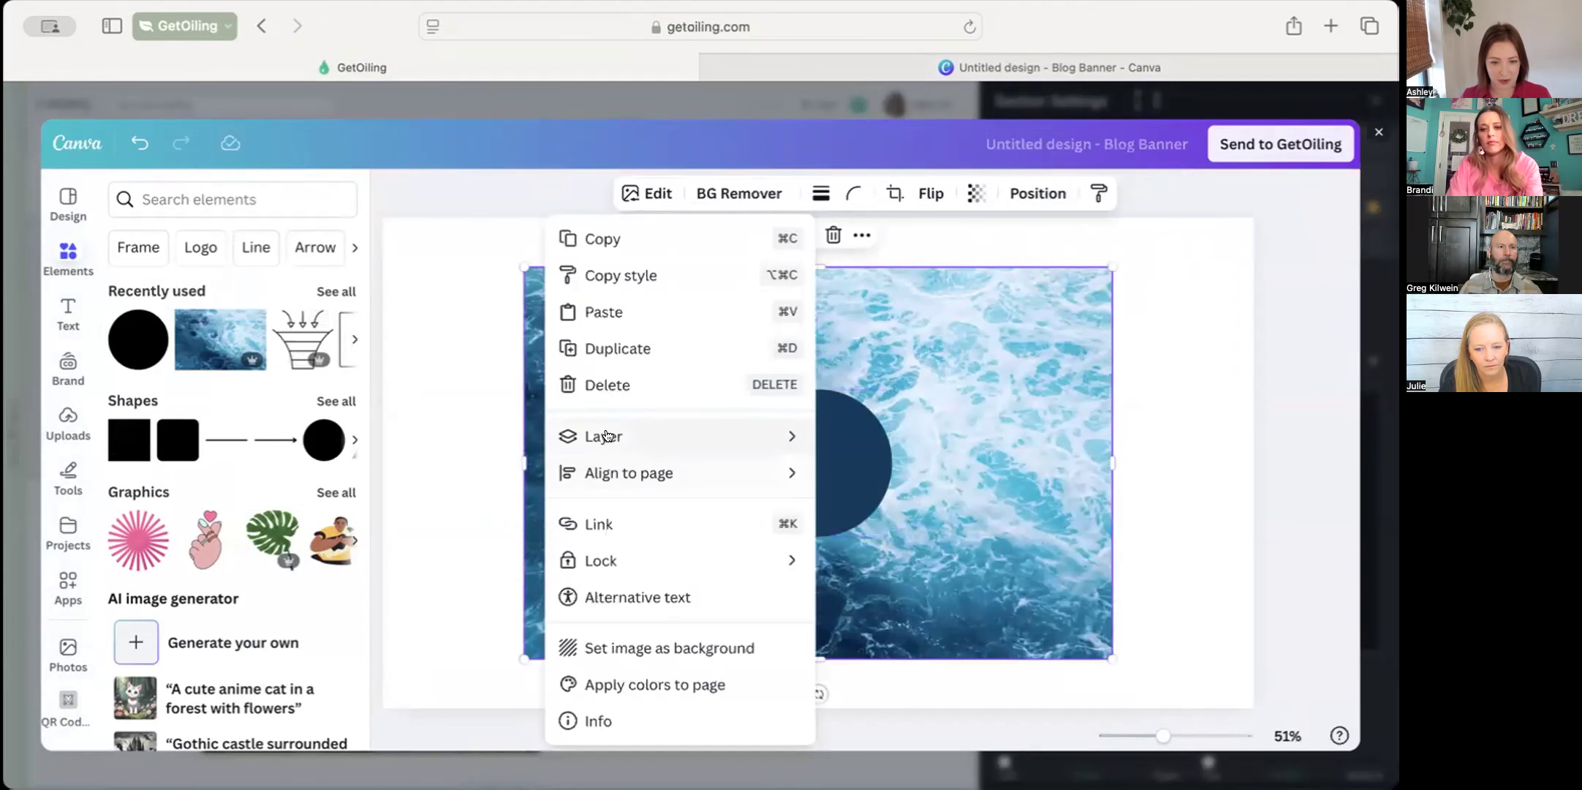
pyautogui.moveTo(729, 436)
pyautogui.click(859, 463)
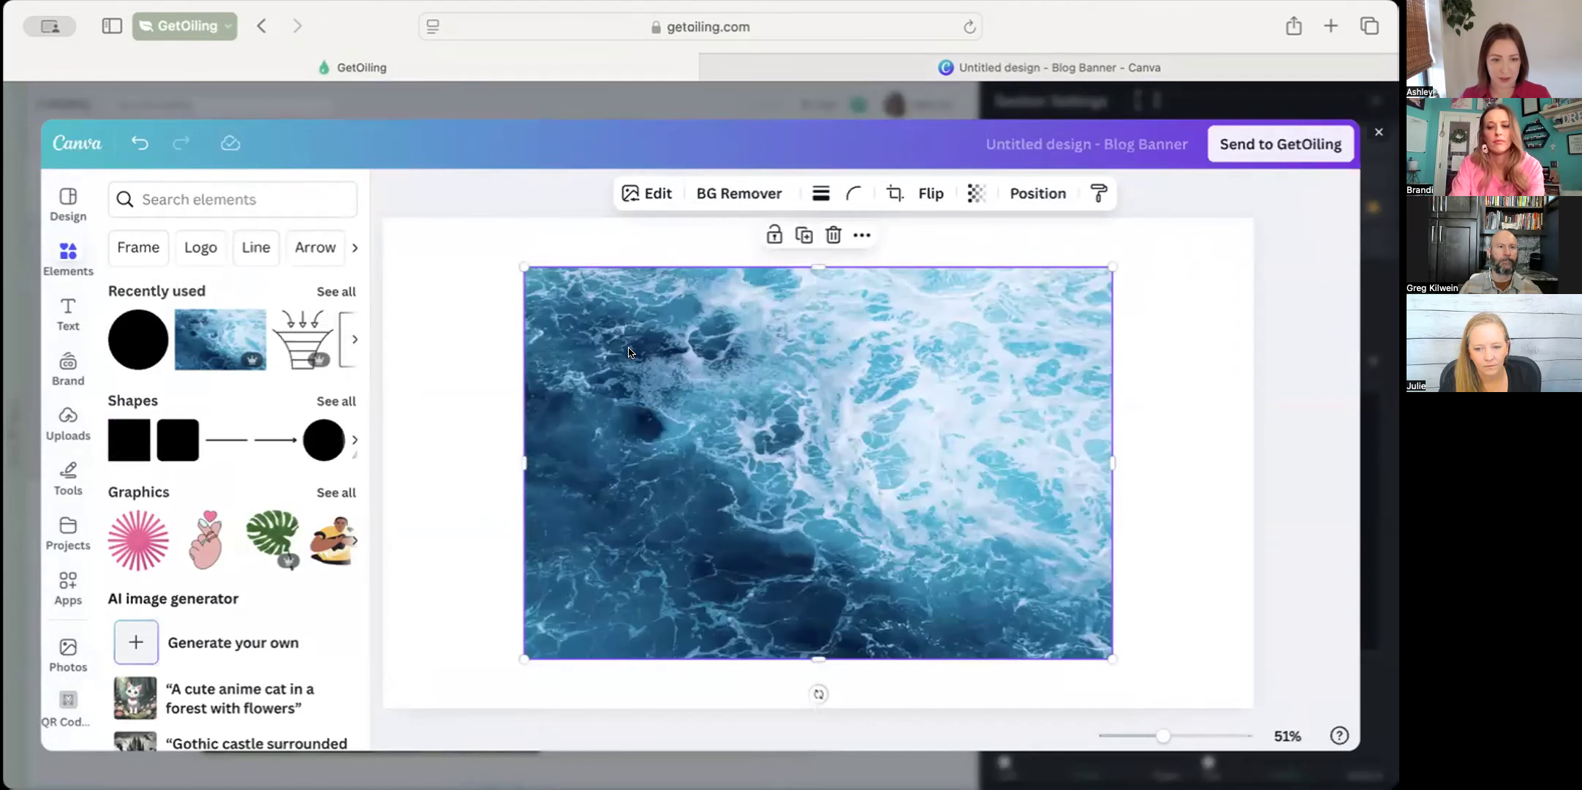
# Enlarge the ocean photo from its corners so it covers the entire blog banner
pyautogui.moveTo(521, 262); pyautogui.dragTo(376, 170)
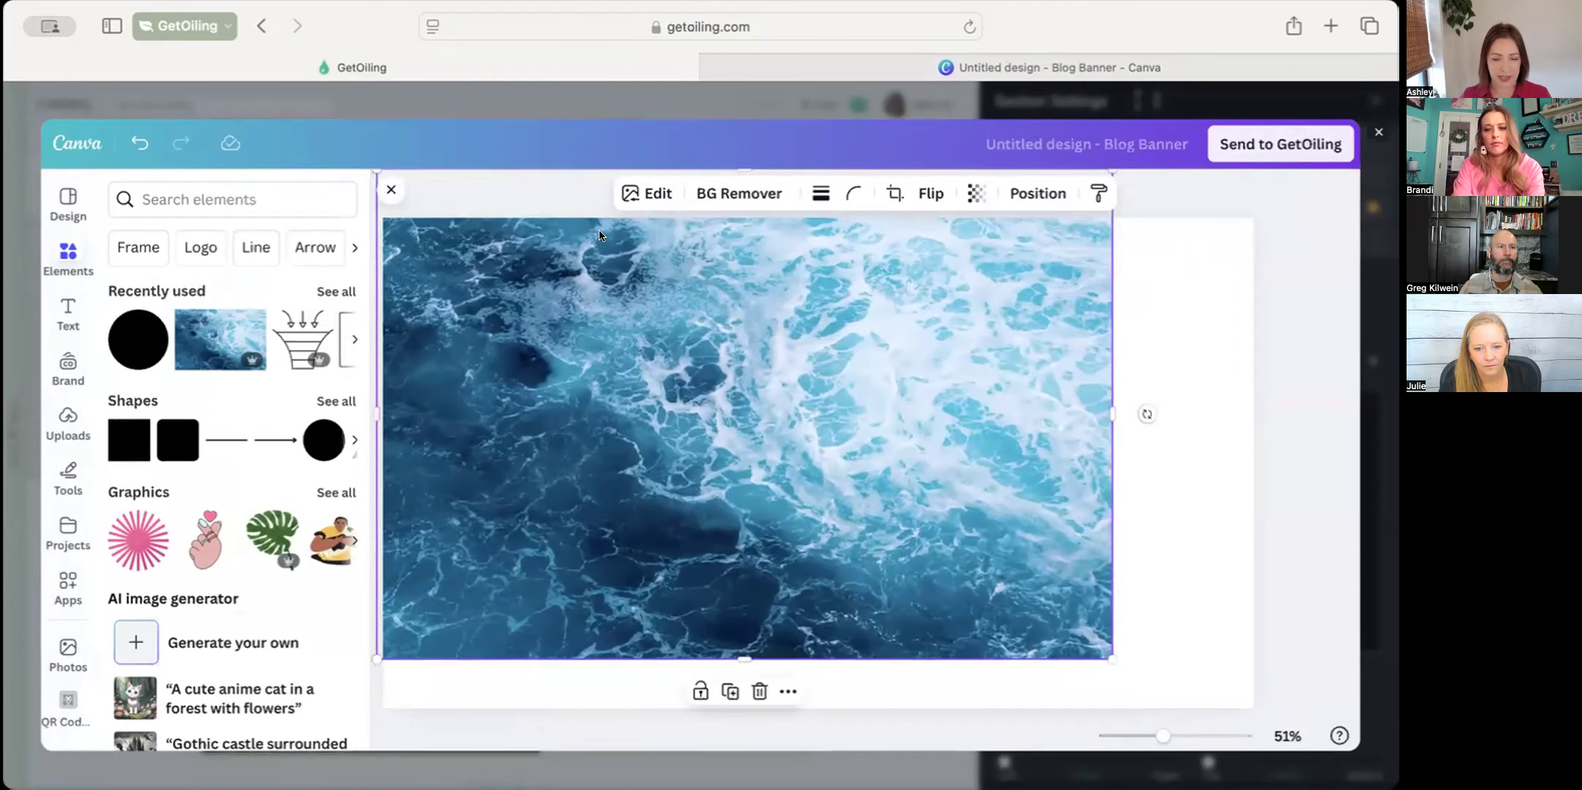
pyautogui.moveTo(1111, 663); pyautogui.dragTo(1270, 698)
pyautogui.click(1274, 656)
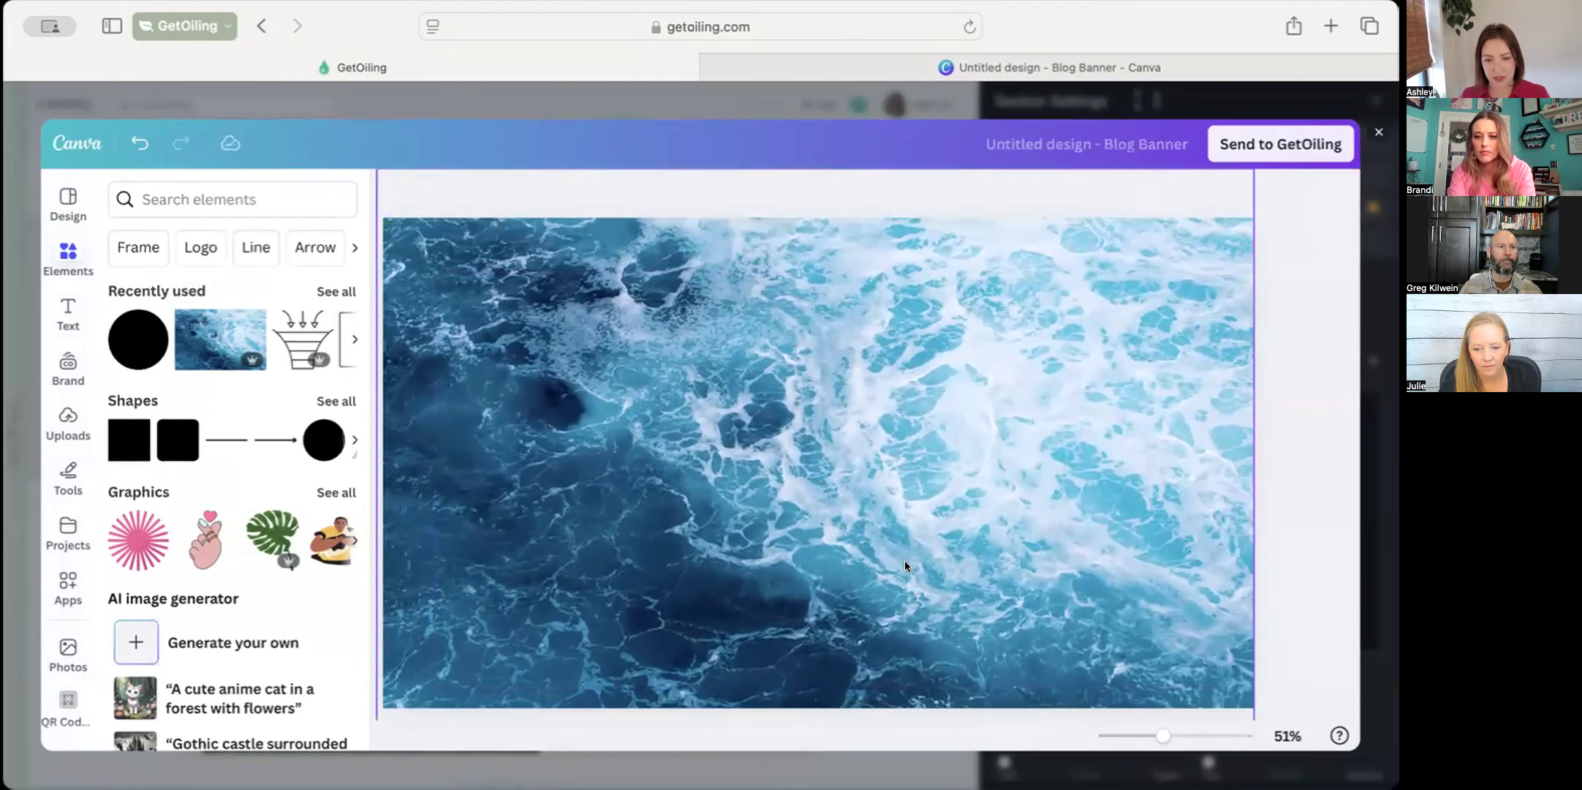
# Send the design to GetOiling and set it as the "3 Ways Being Crunchy" title section's background image
pyautogui.click(1287, 147)
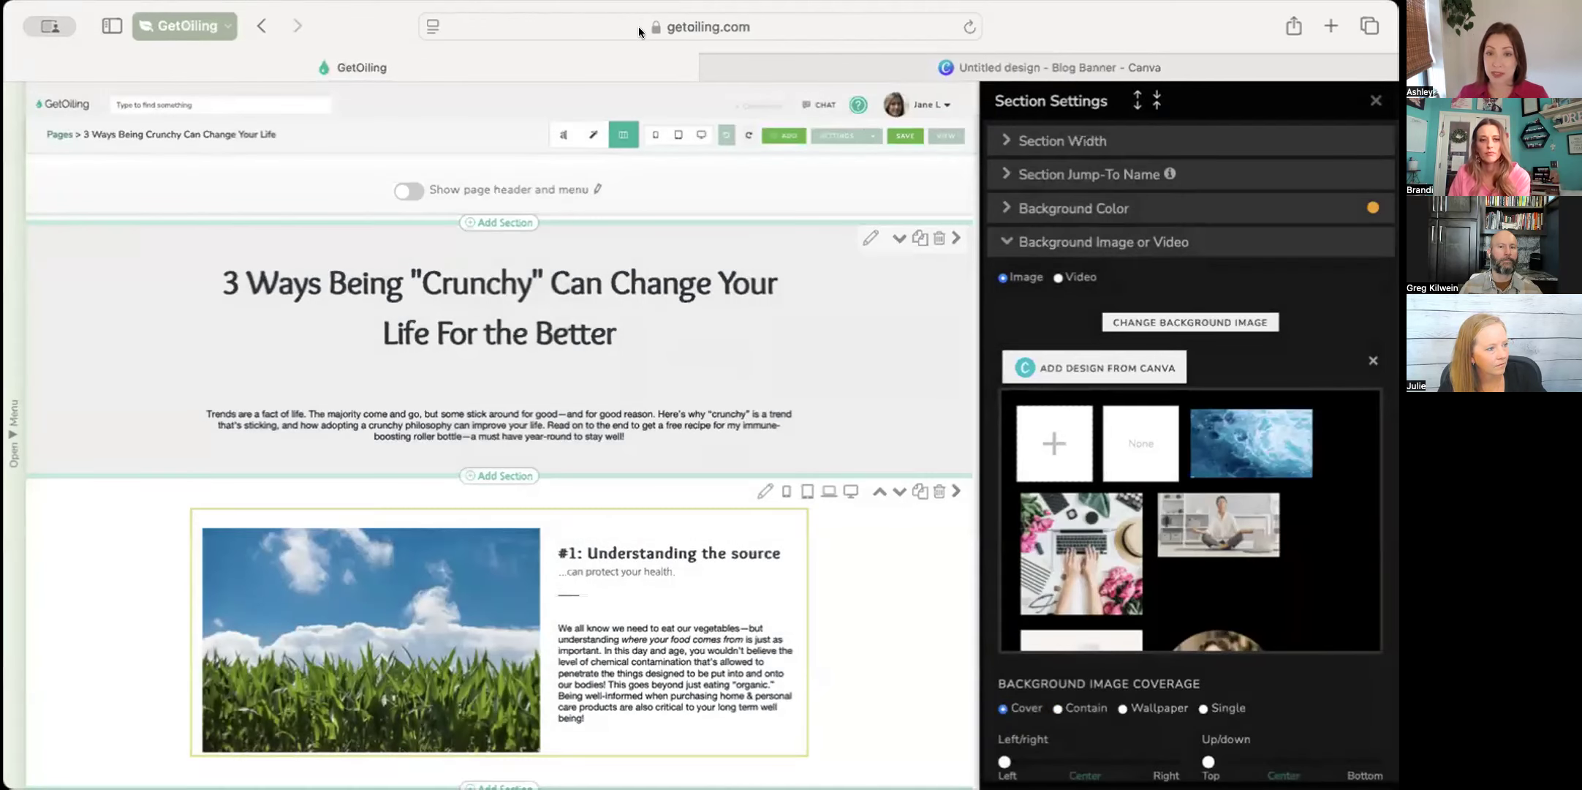
pyautogui.click(1224, 424)
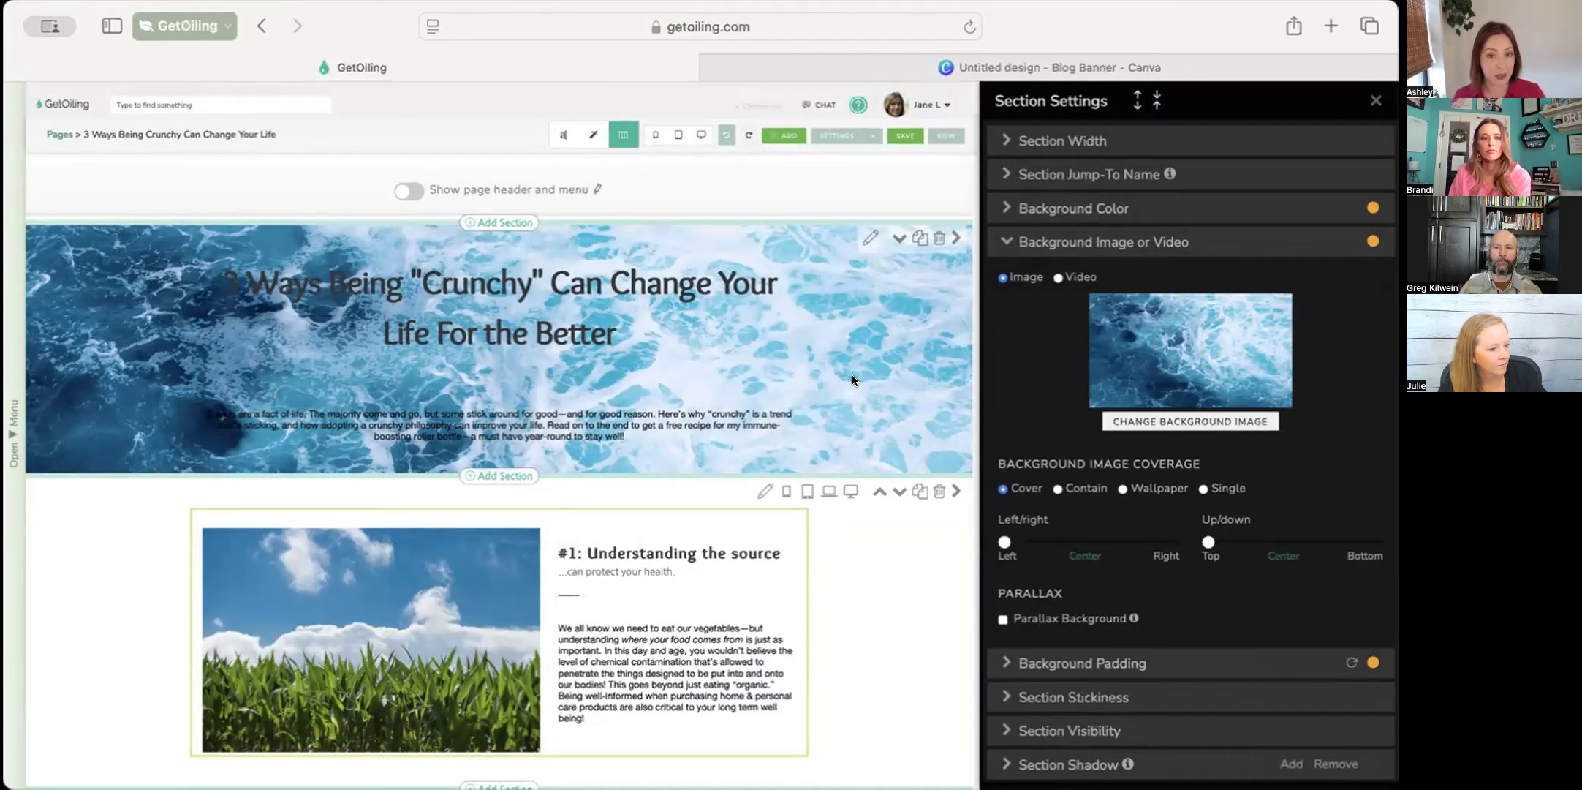
# Open the style settings of the title text block and give the block a white background color
pyautogui.click(818, 320)
pyautogui.click(554, 140)
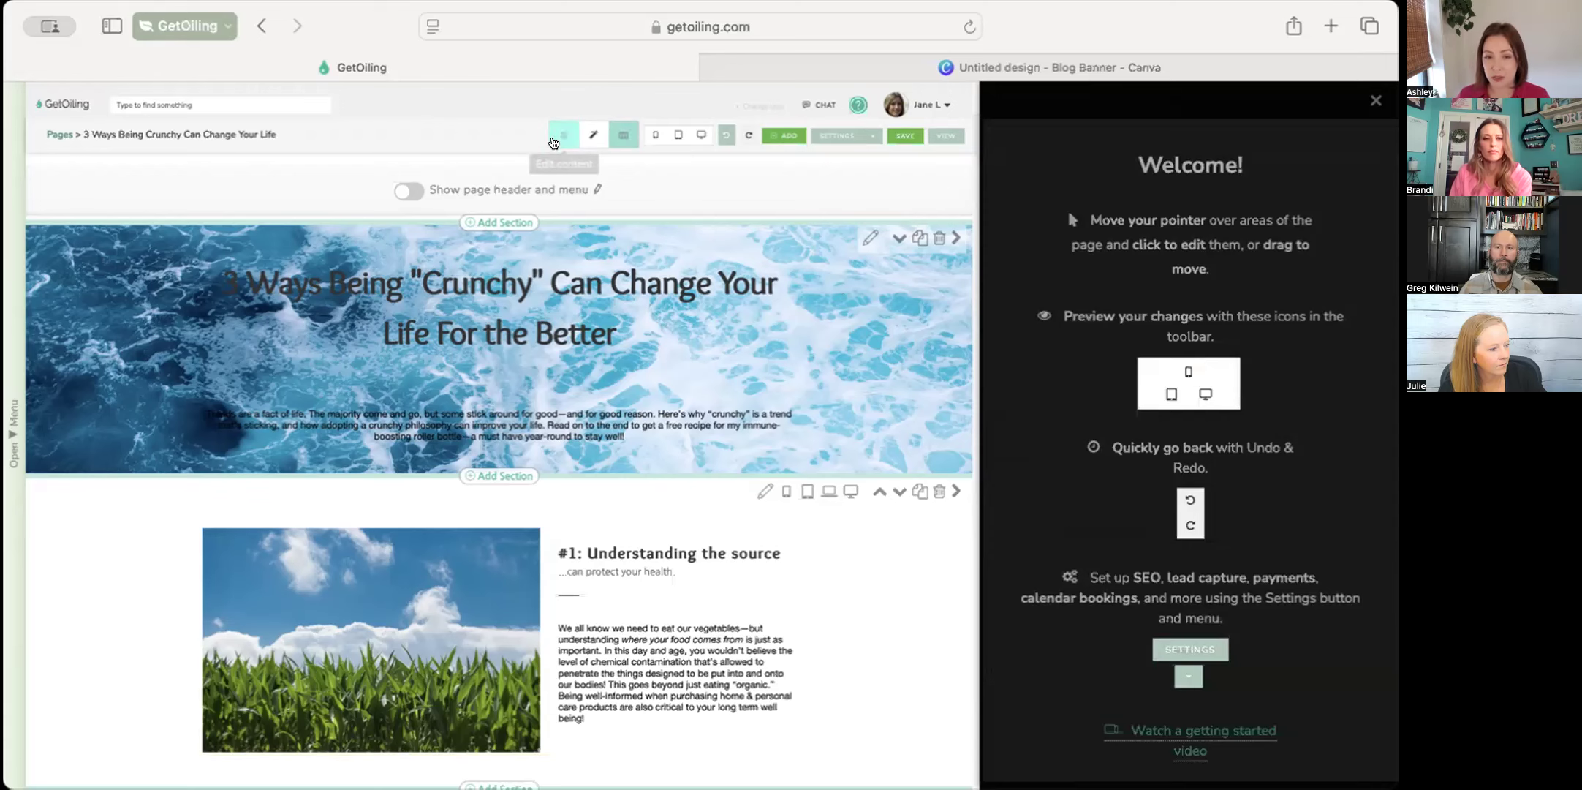
pyautogui.click(593, 135)
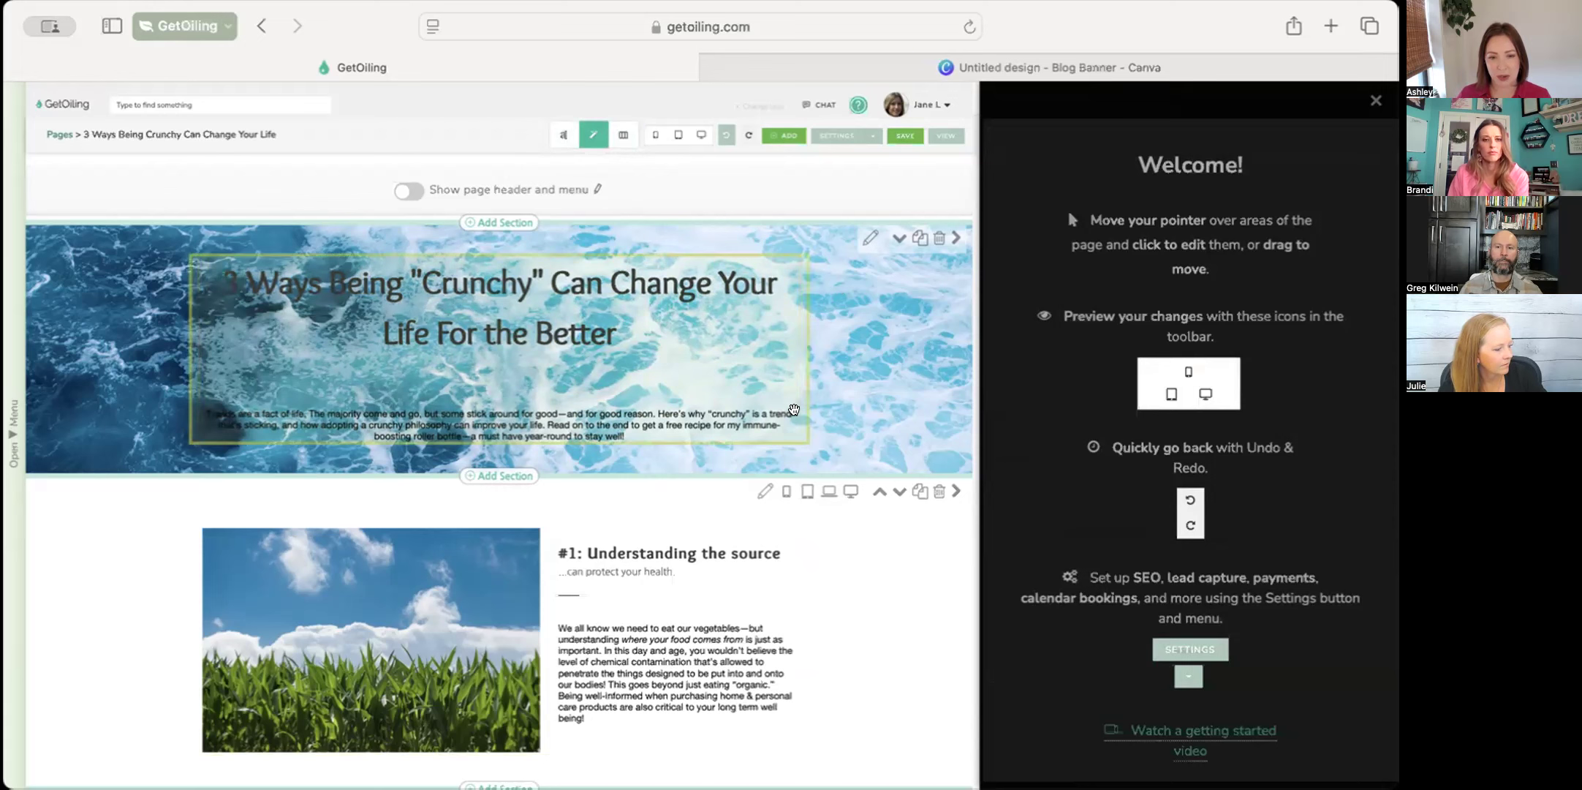
pyautogui.click(796, 408)
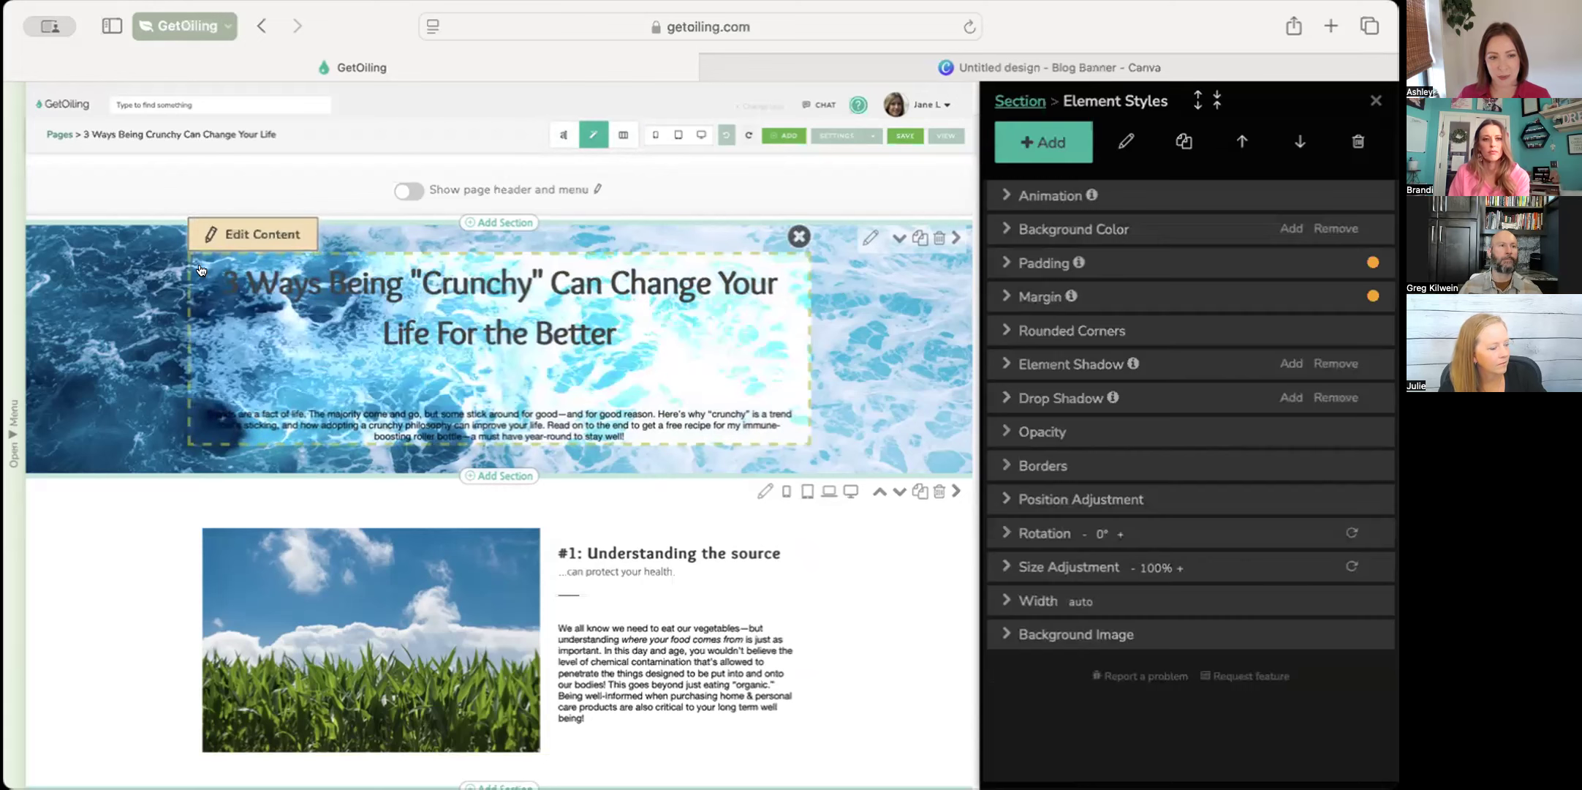
pyautogui.click(1013, 230)
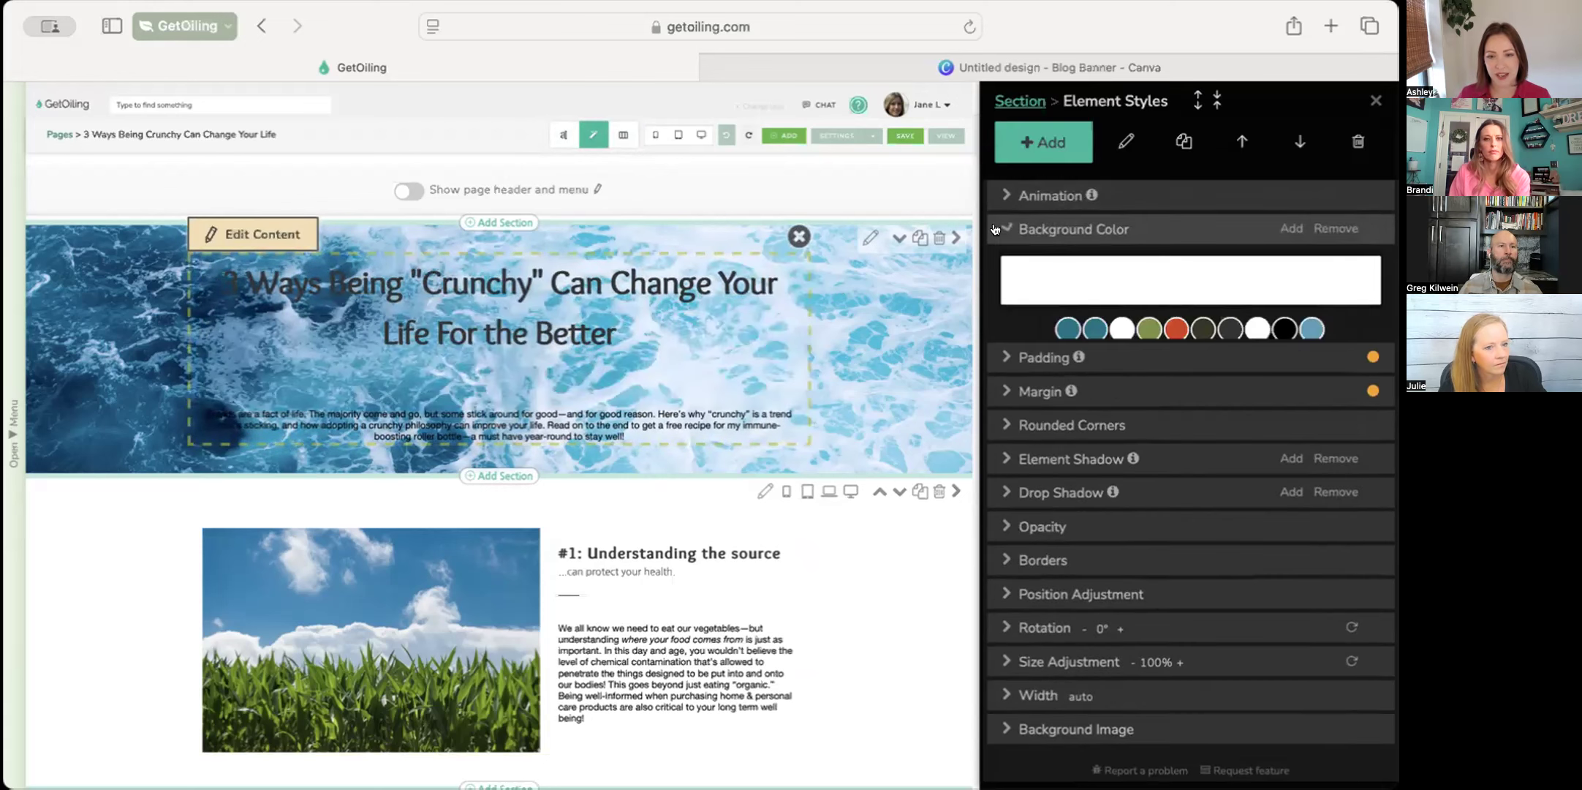
pyautogui.click(1107, 337)
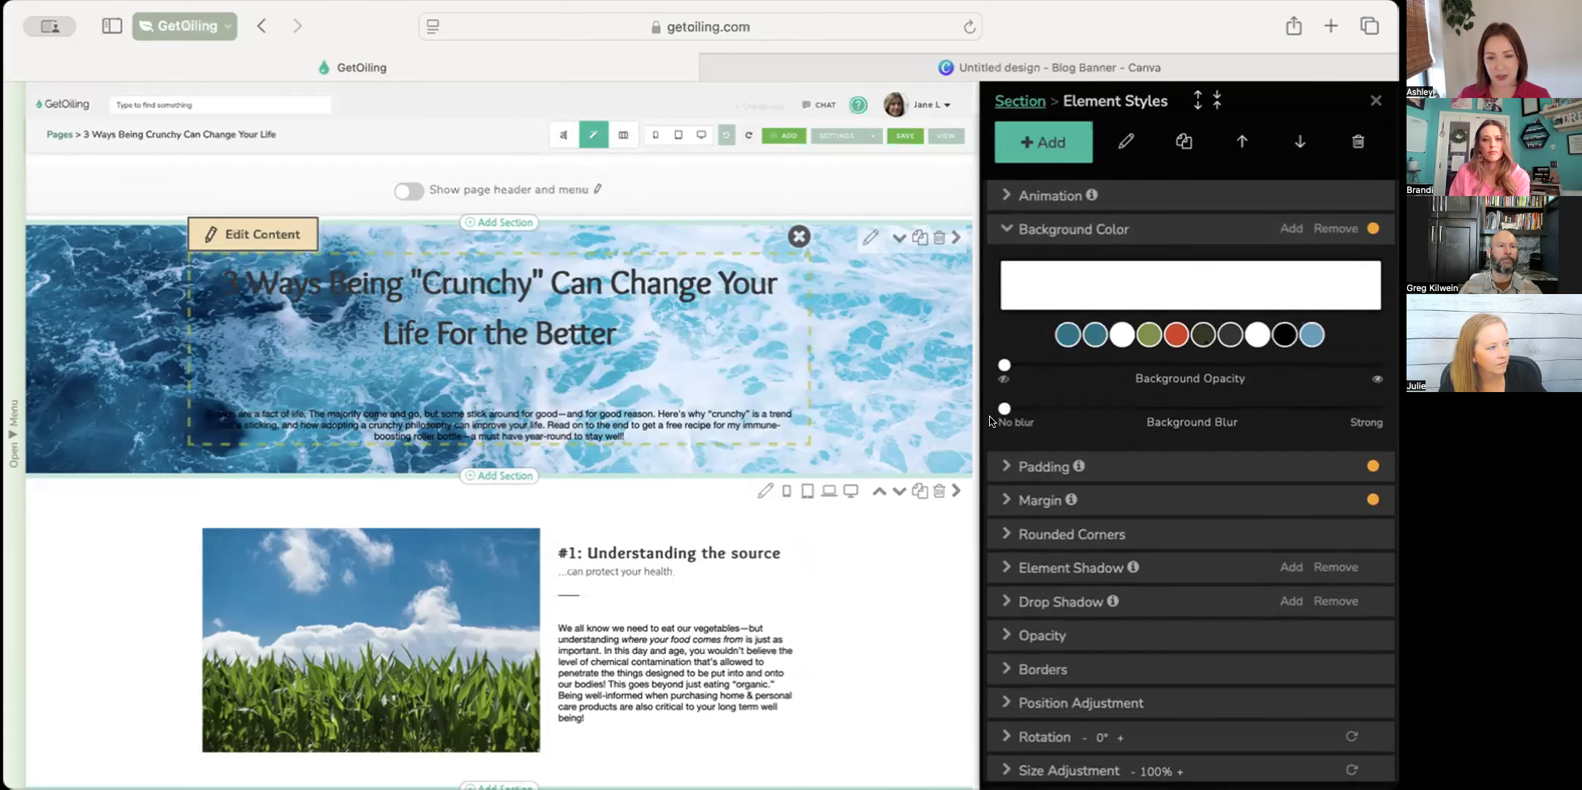
# Give the title block's background a slight blur and a partial opacity so the text stands out from the ocean image
pyautogui.moveTo(1004, 406); pyautogui.dragTo(1041, 409)
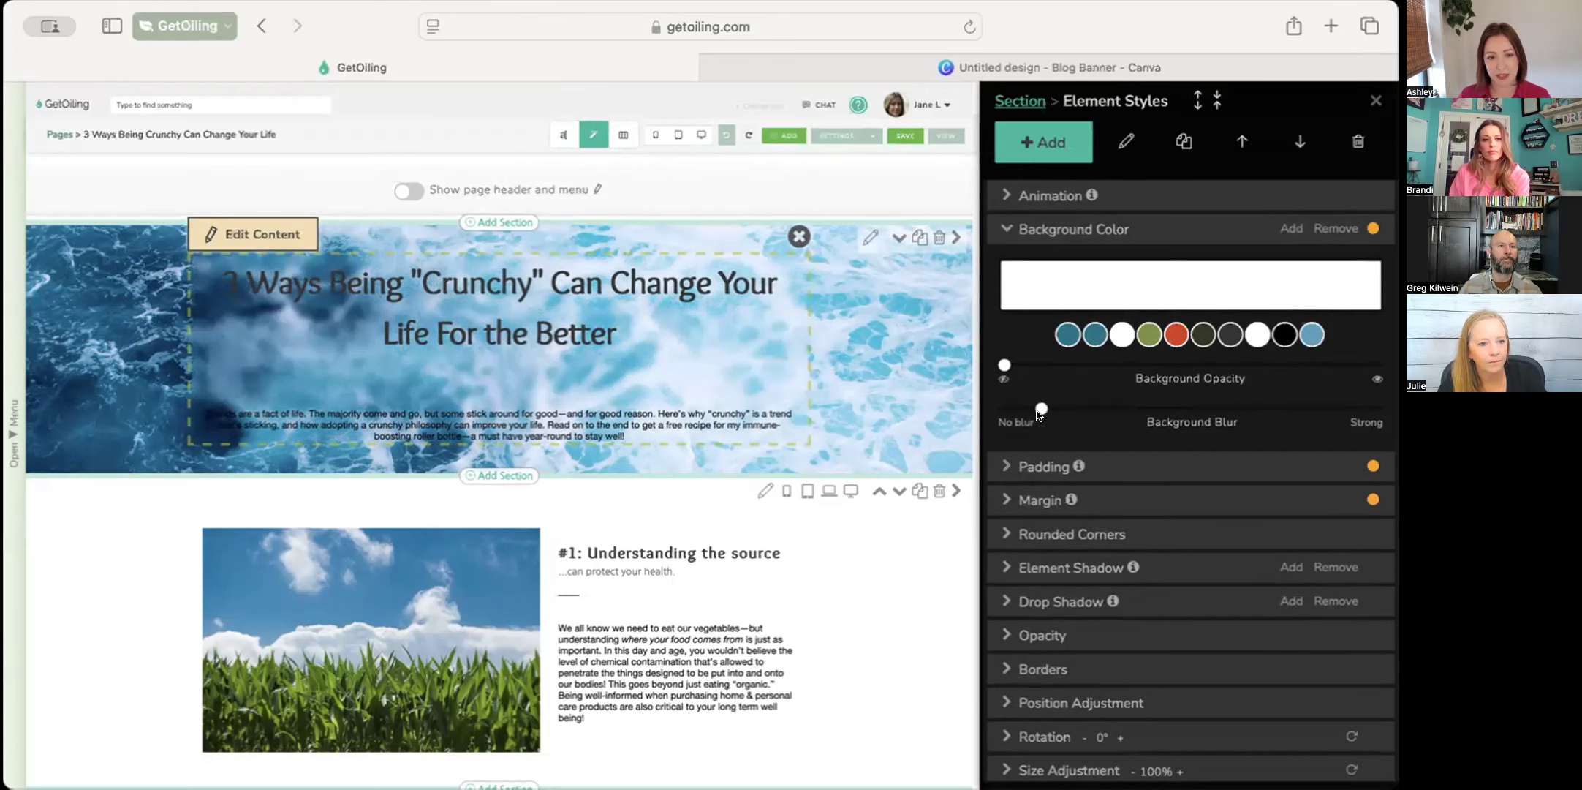
pyautogui.moveTo(1004, 365); pyautogui.dragTo(1127, 381)
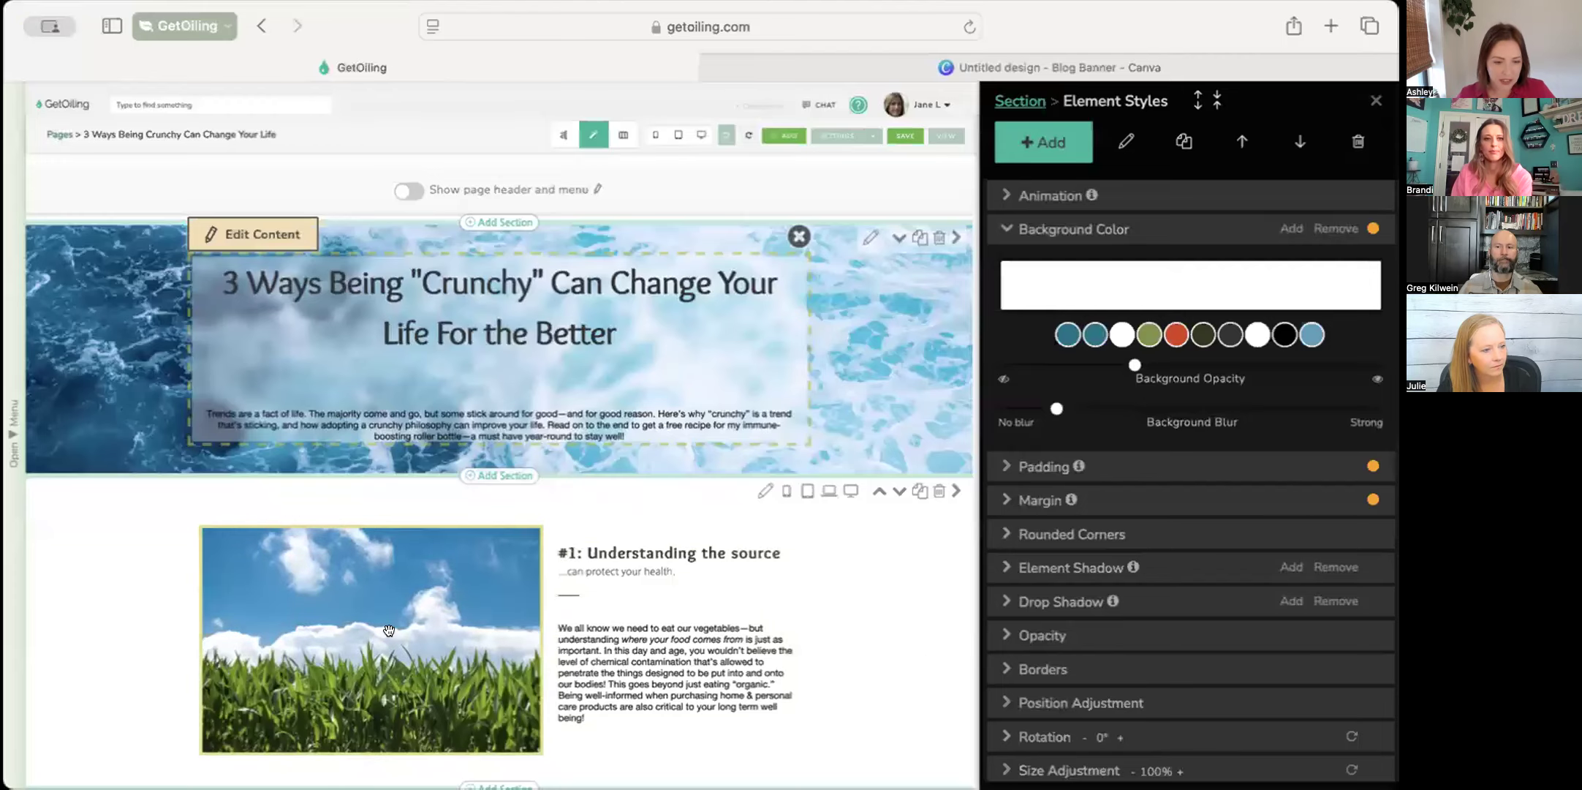
pyautogui.scroll(-3, 388, 630)
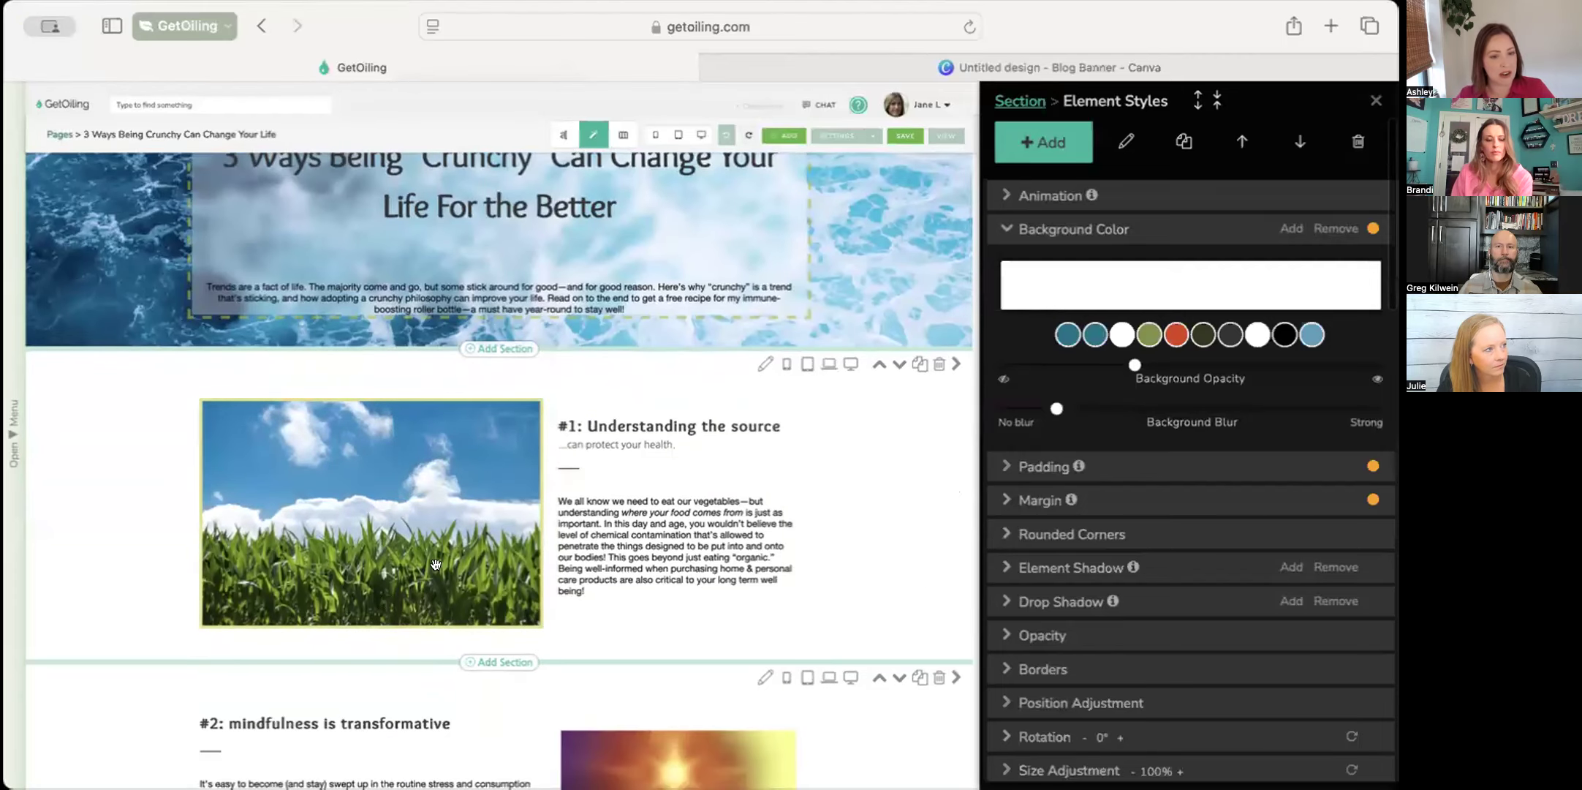
# Save the edited "3 Ways Being Crunchy" page and view its live version at the "#1: Understanding the source" section
pyautogui.scroll(-10, 436, 564)
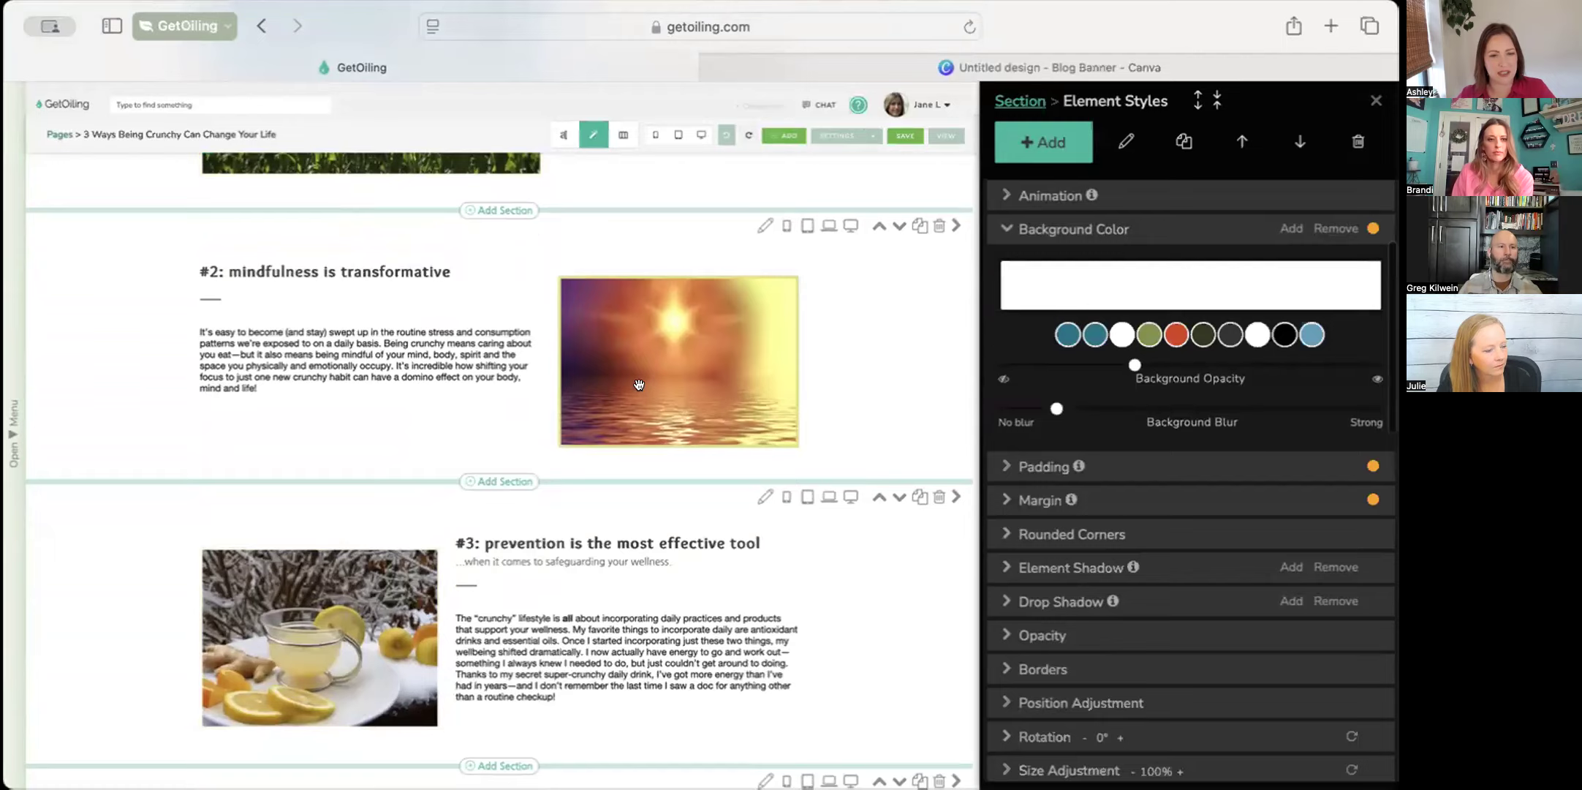
pyautogui.scroll(8, 639, 385)
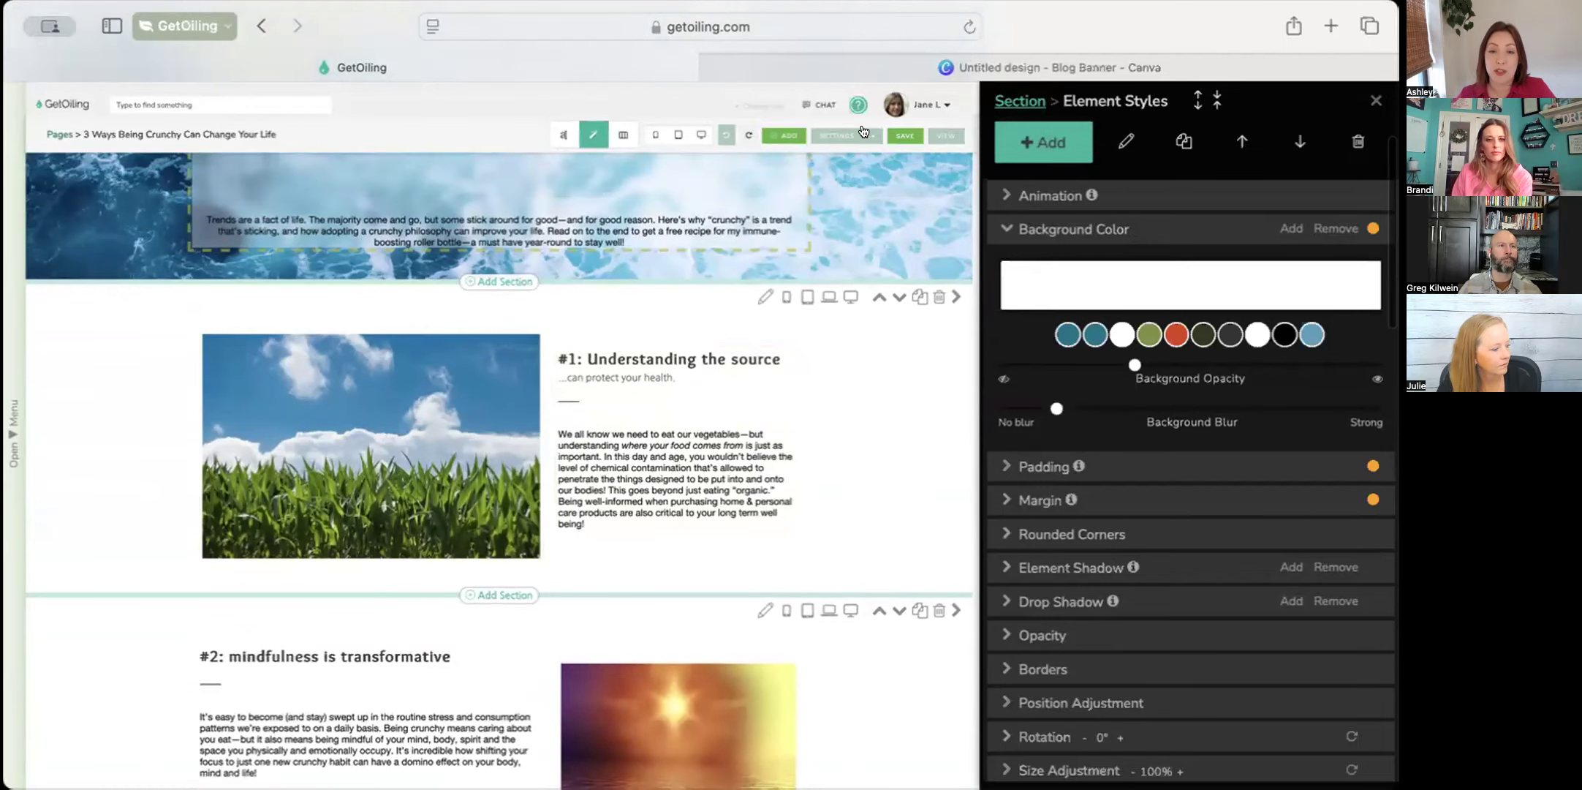
pyautogui.click(1373, 98)
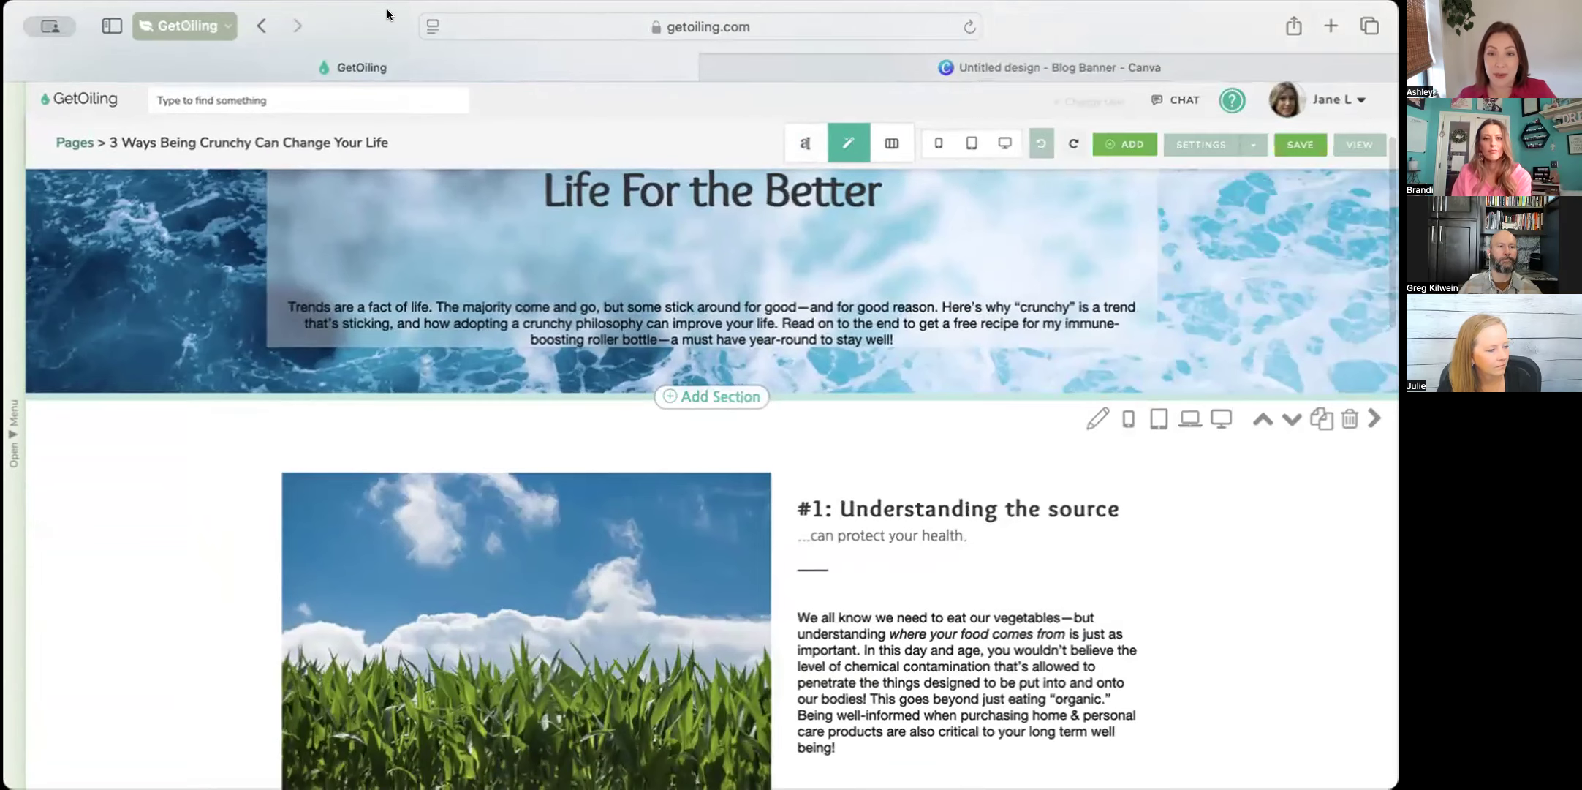
pyautogui.click(1299, 150)
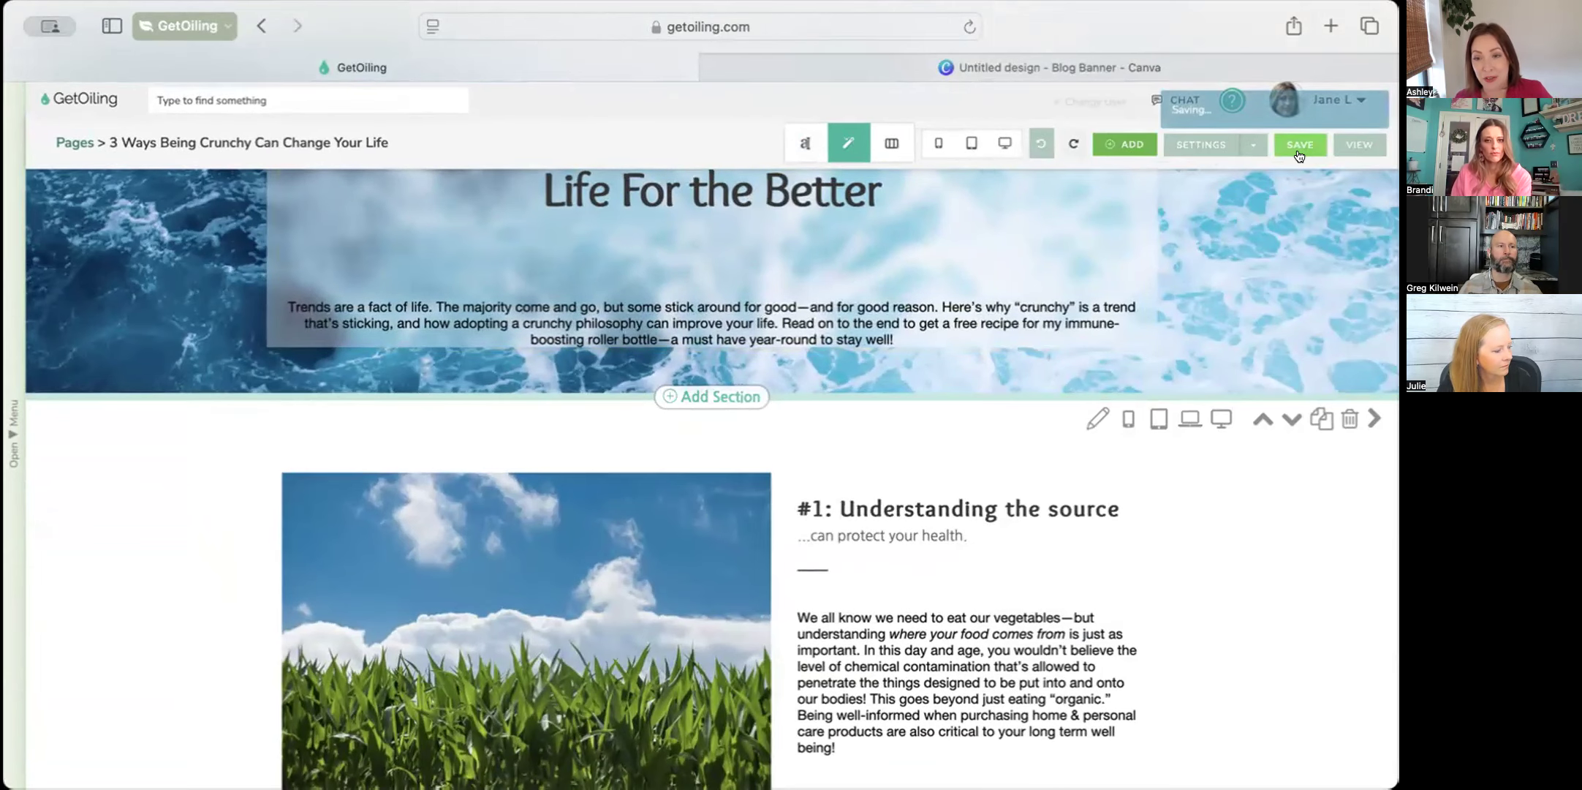
pyautogui.click(1342, 145)
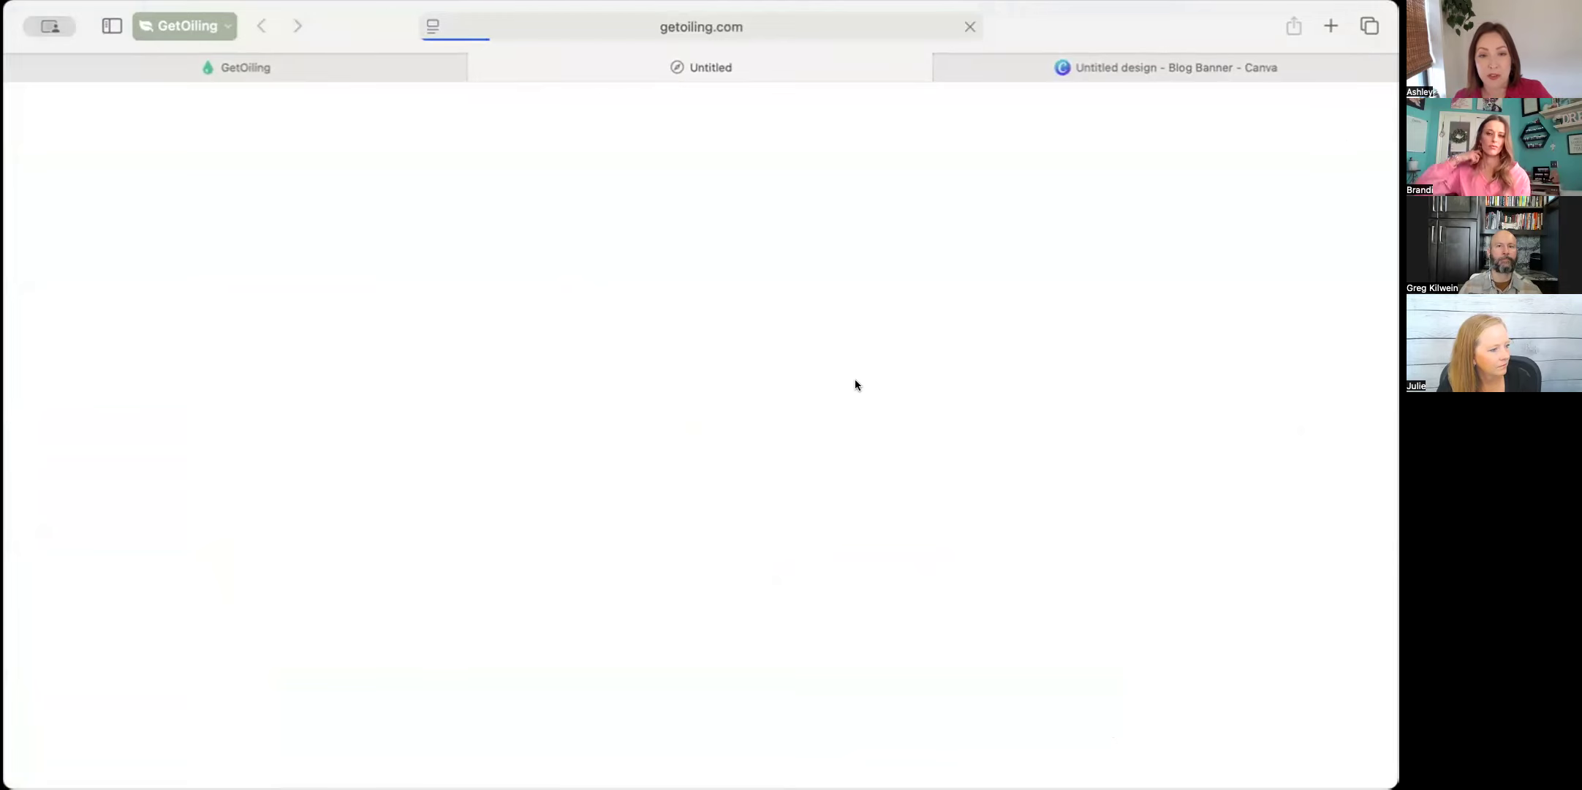
pyautogui.scroll(-3, 682, 565)
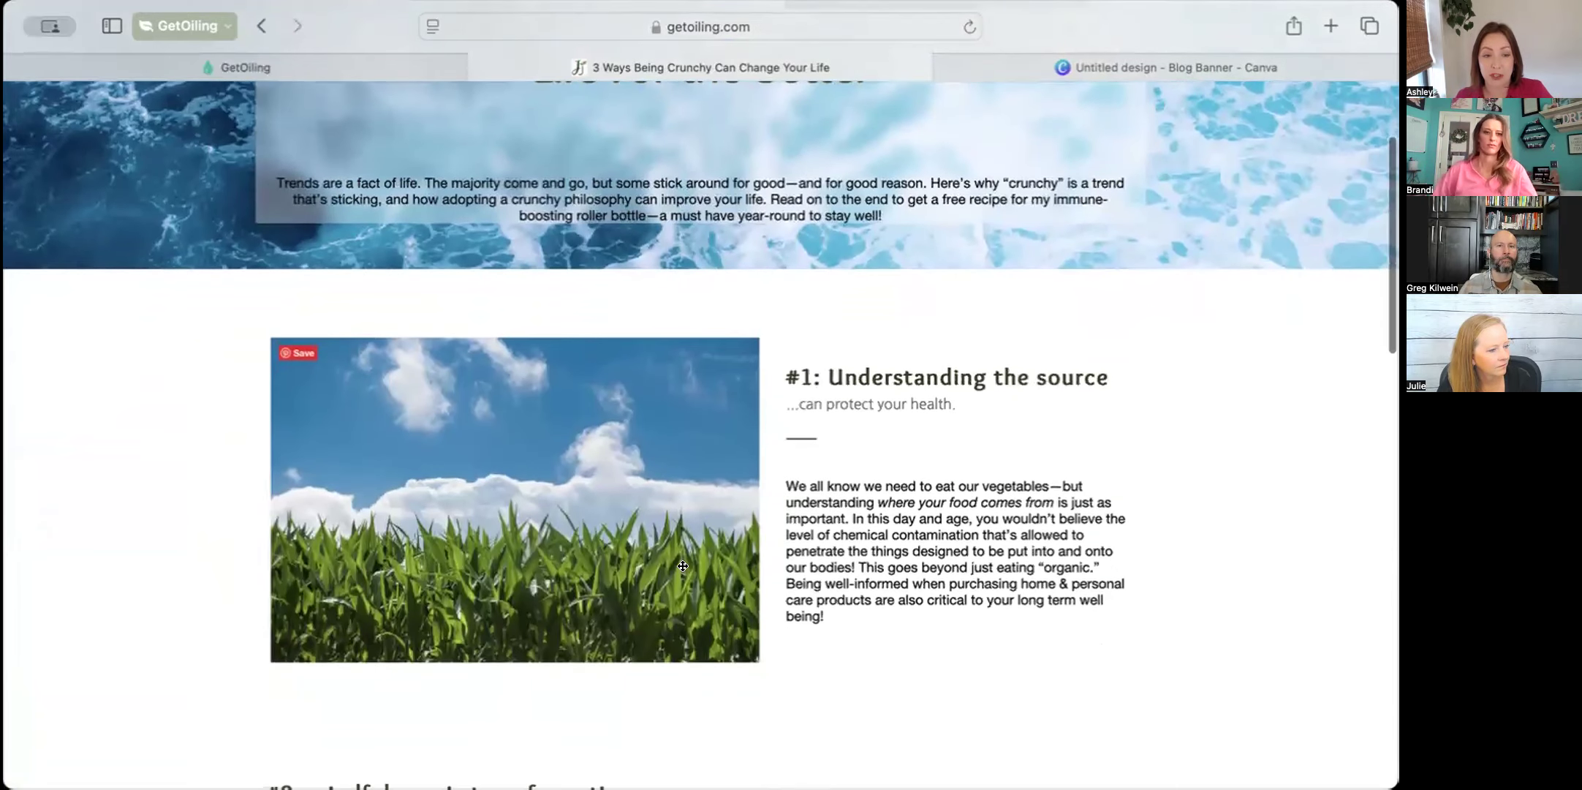
pyautogui.rightClick(529, 444)
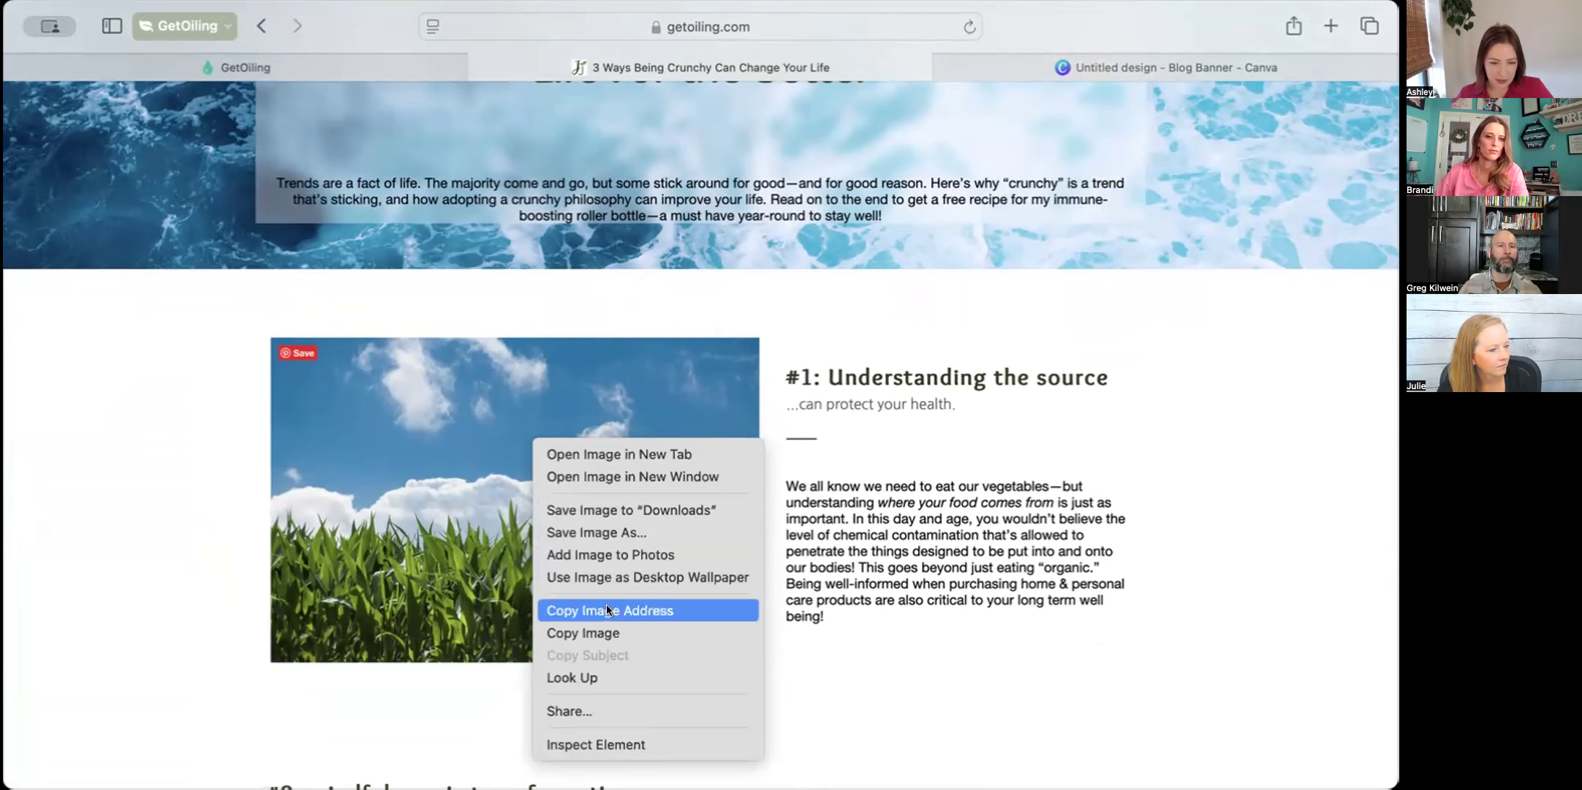
pyautogui.click(598, 529)
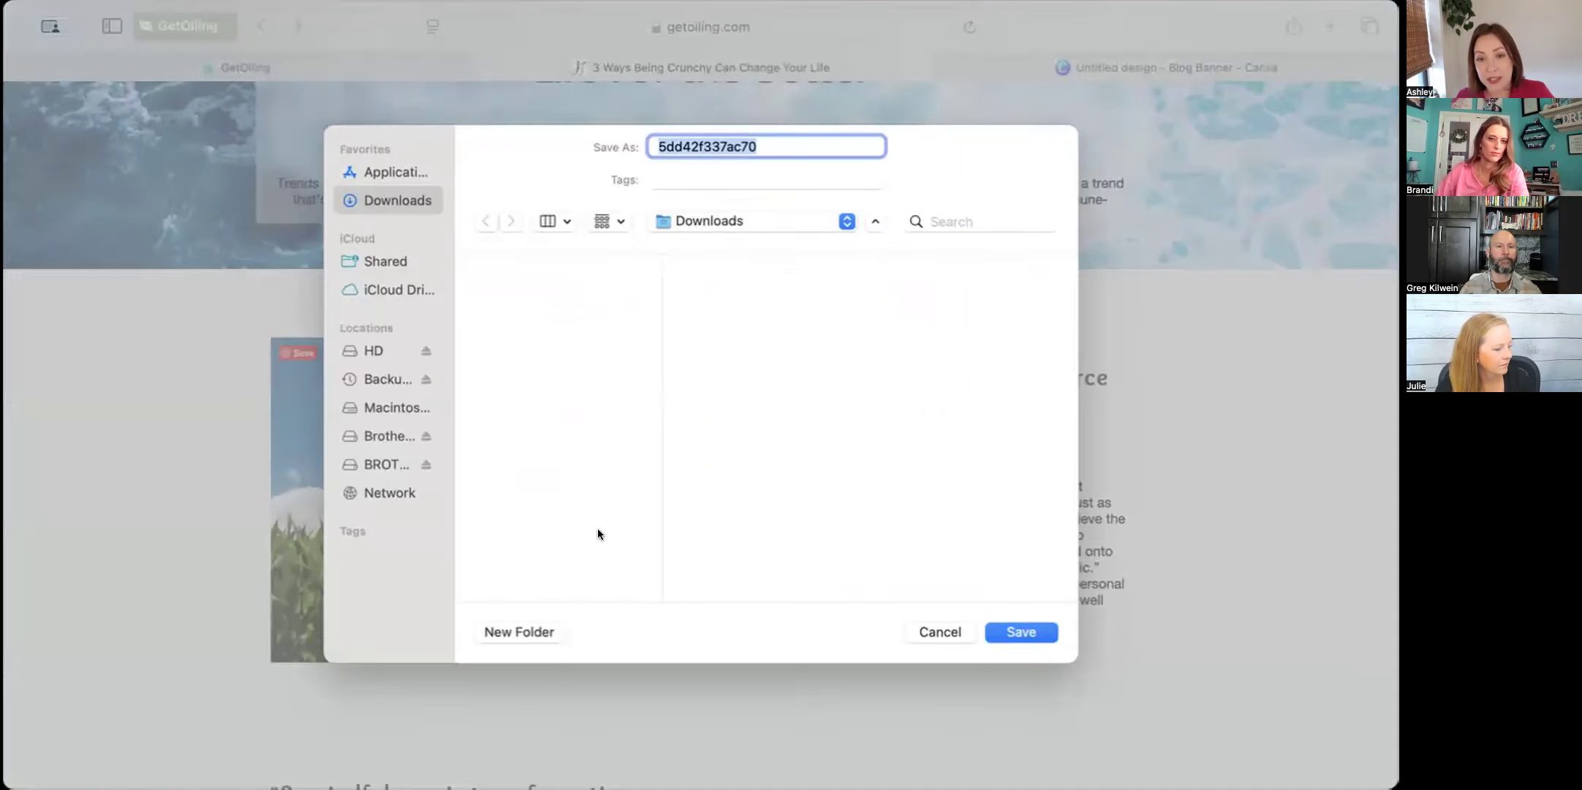
pyautogui.click(950, 639)
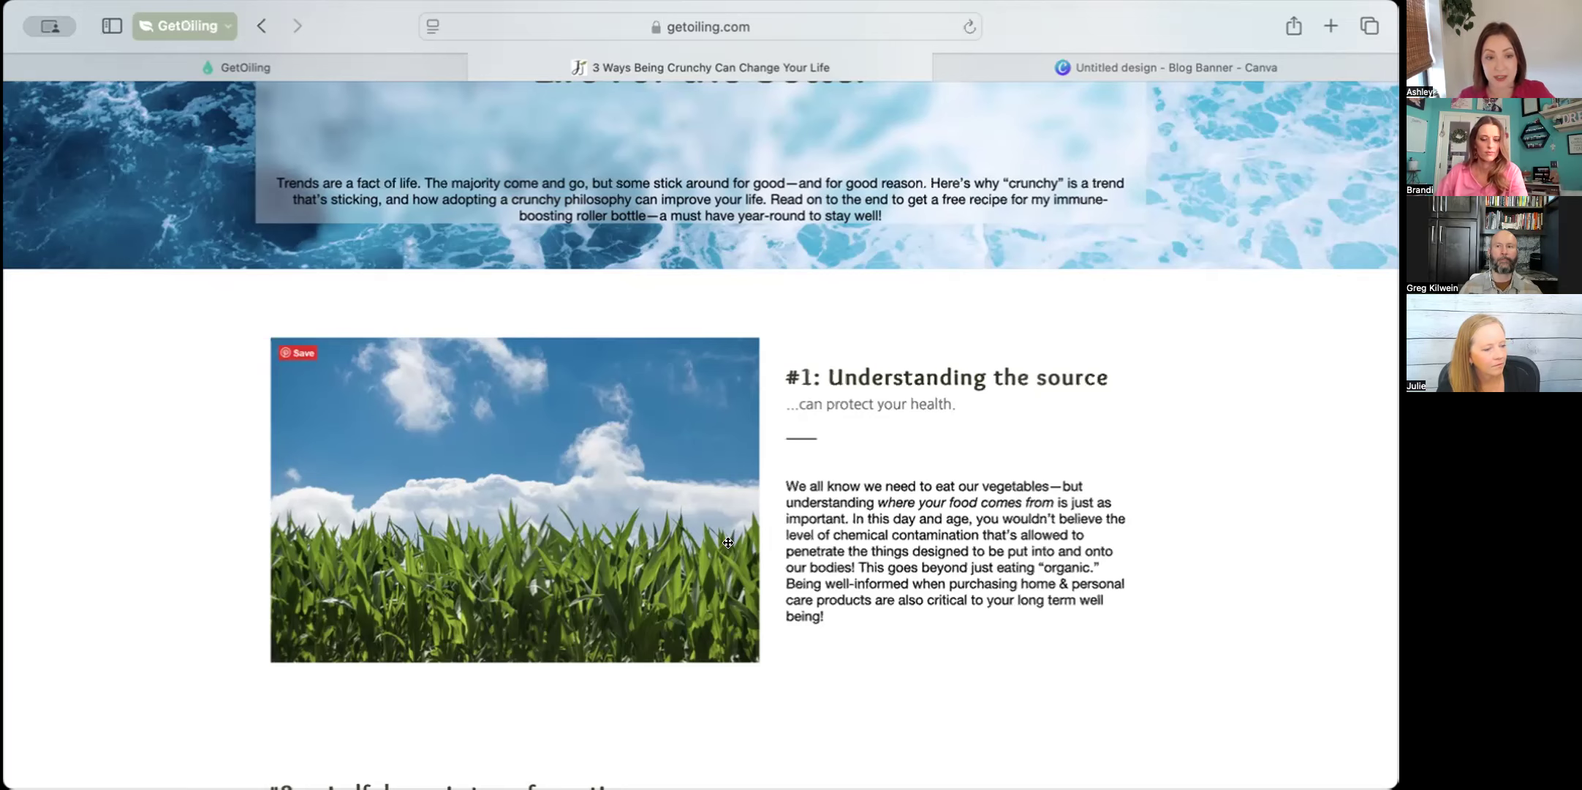
# Capture a screenshot of just the cornfield photo beside the "#1: Understanding the source" text on the live page
pyautogui.scroll(-2, 728, 542)
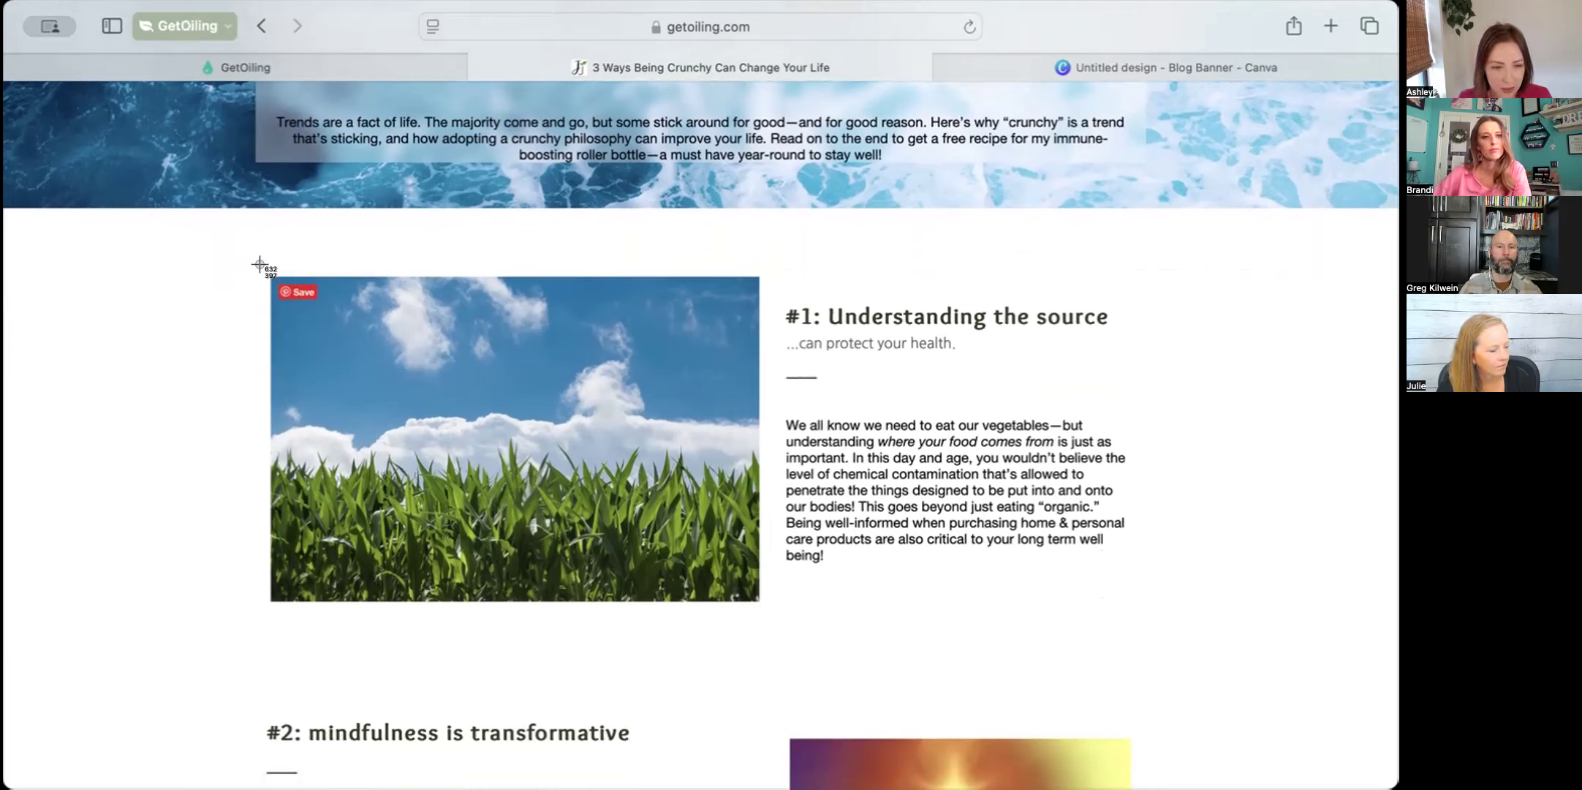
pyautogui.moveTo(262, 270); pyautogui.dragTo(751, 601)
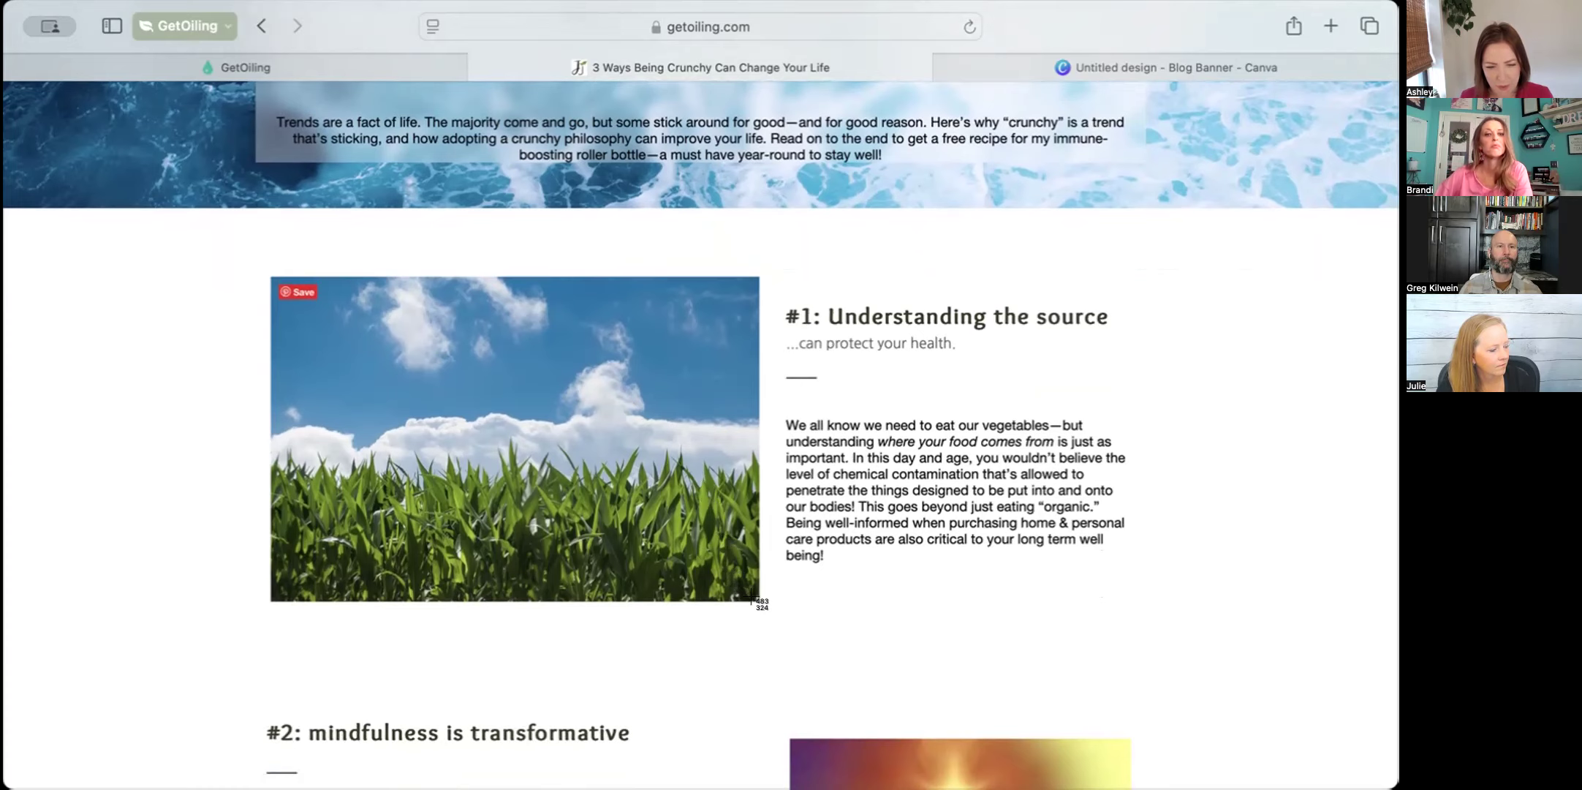
pyautogui.moveTo(752, 599); pyautogui.dragTo(748, 598)
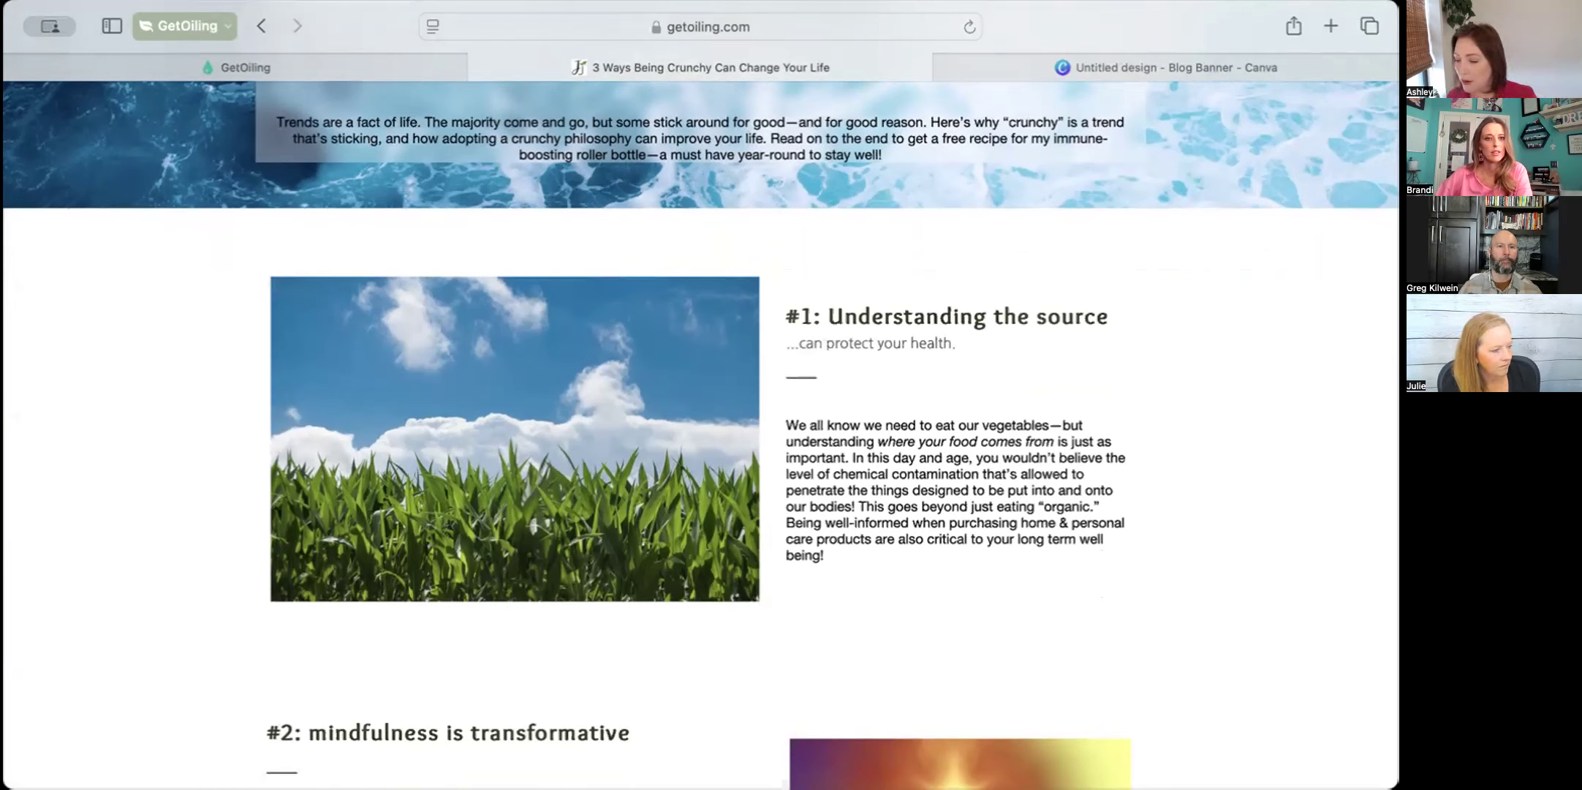